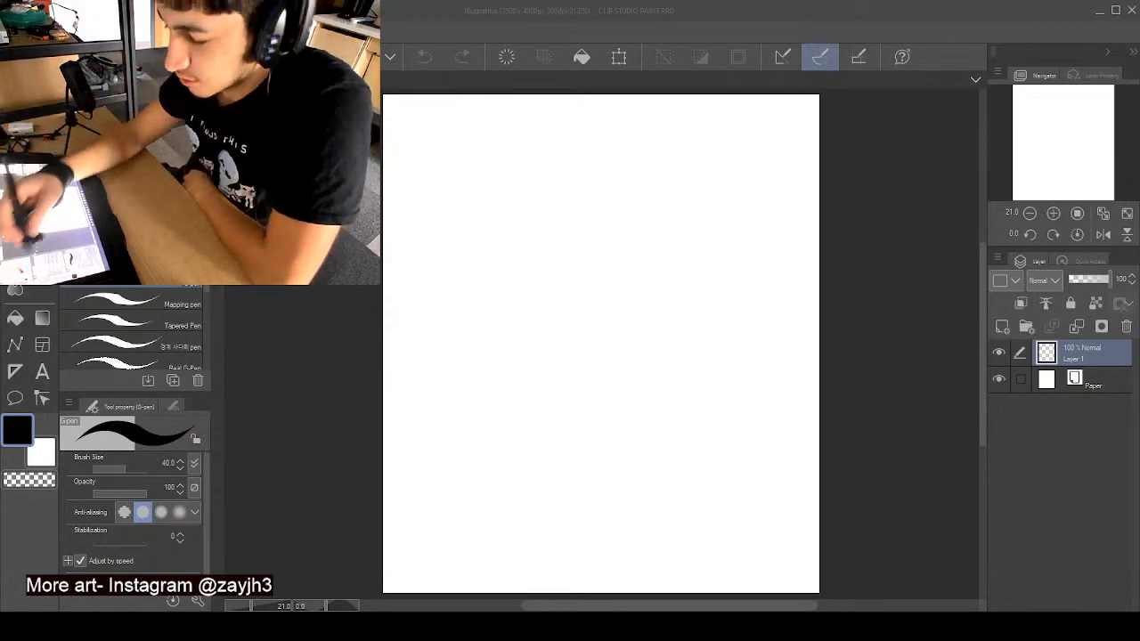
- Set the G-pen's drawing colour to red
click(160, 120)
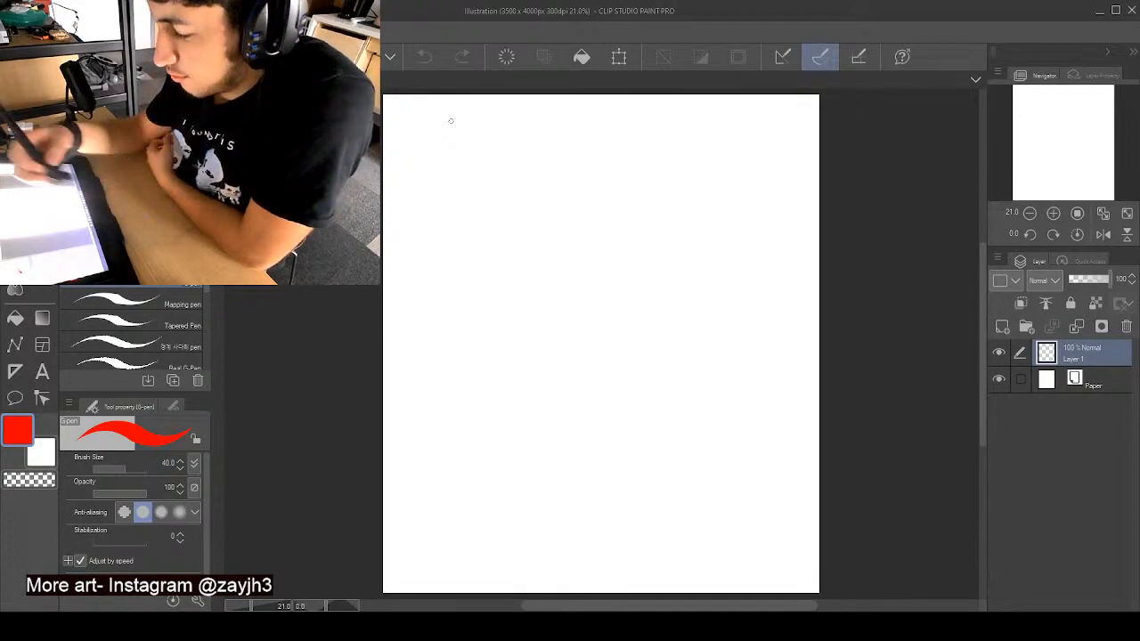
drag(577, 184, 579, 189)
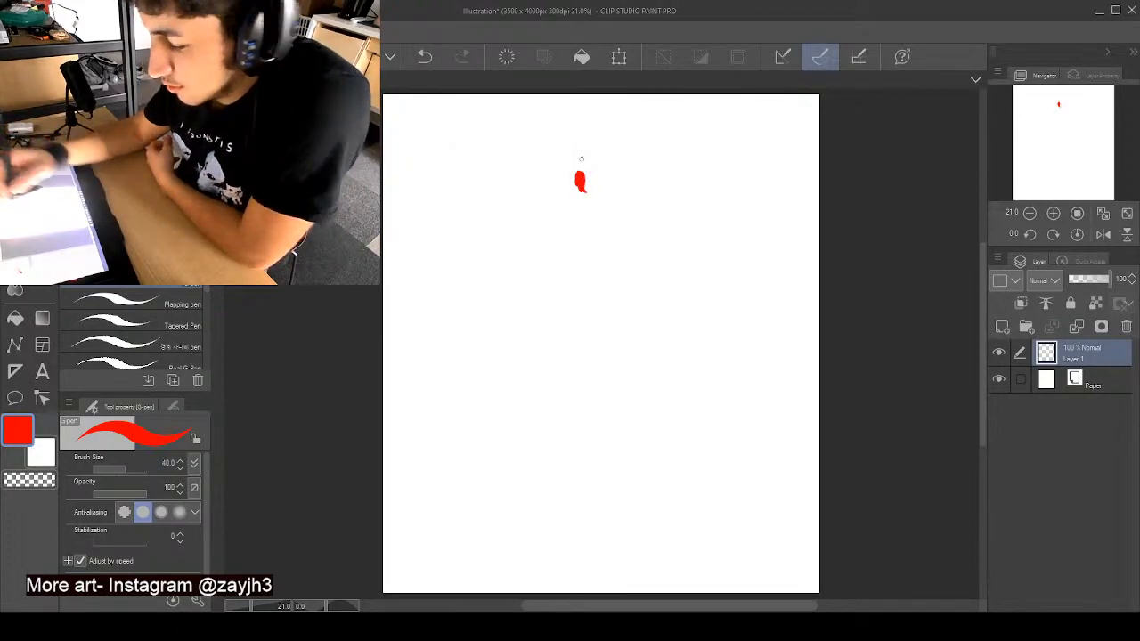
key(ctrl+z)
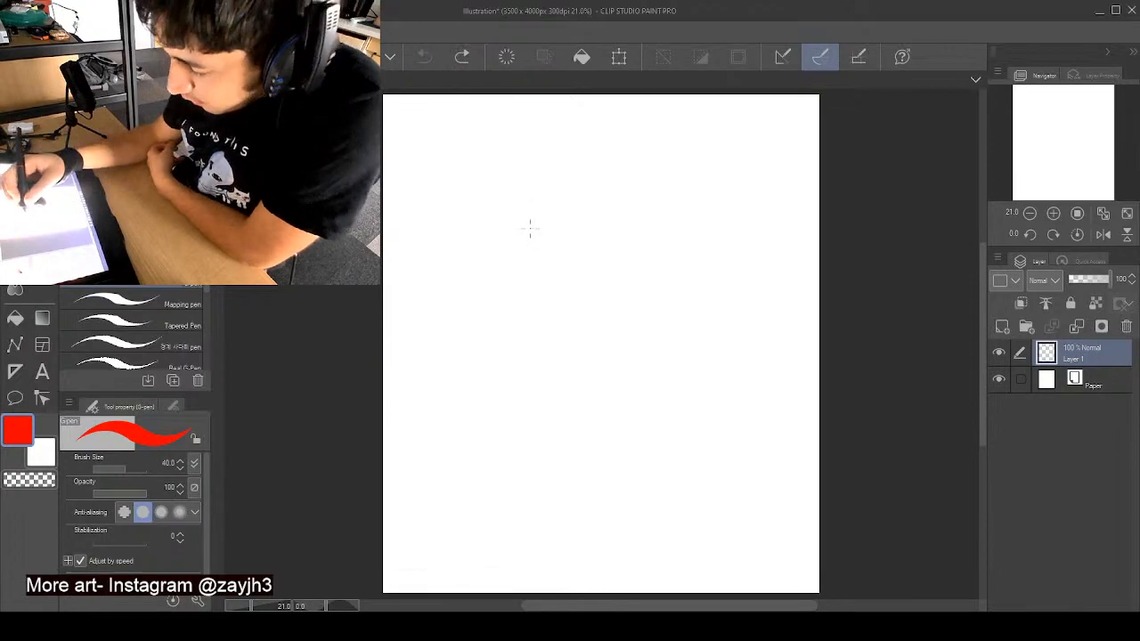
drag(535, 229, 525, 235)
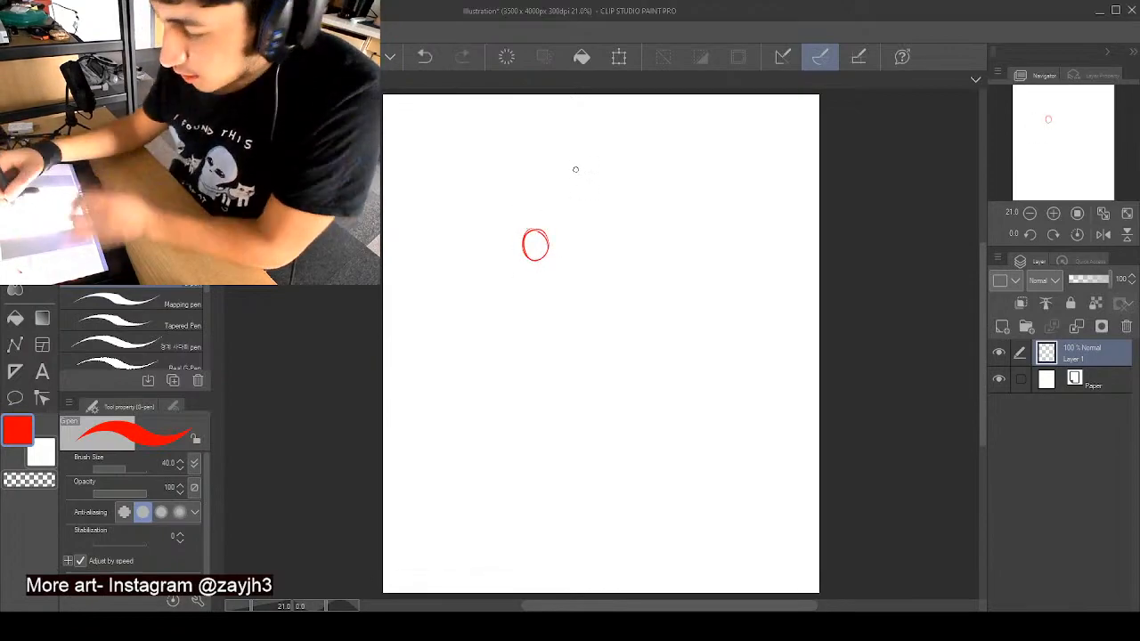
key(ctrl+z)
- Sketch the figure's oval head, jaw and neck in the upper canvas, with sloping shoulders and an angular rib cage below
mouse_move(559, 168)
mouse_down()
mouse_move(558, 208)
mouse_move(577, 187)
mouse_move(572, 168)
mouse_move(558, 167)
mouse_move(556, 197)
mouse_move(577, 194)
mouse_move(564, 163)
mouse_move(547, 186)
mouse_move(578, 201)
mouse_move(561, 167)
mouse_up()
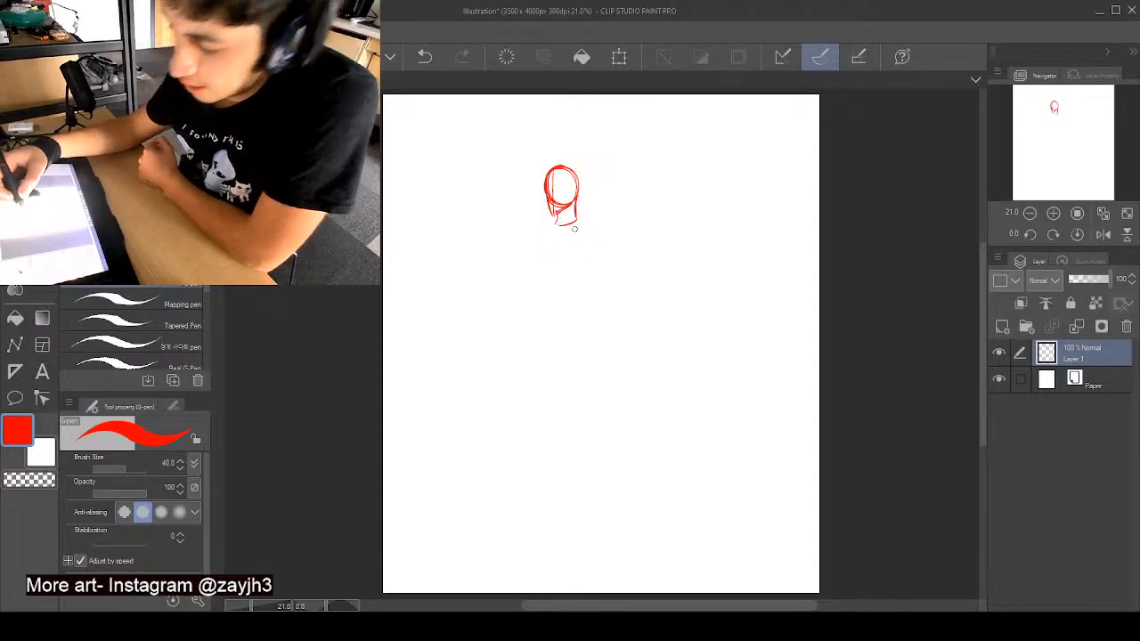
mouse_move(581, 217)
mouse_down()
mouse_move(595, 229)
mouse_move(533, 228)
mouse_move(555, 238)
mouse_up()
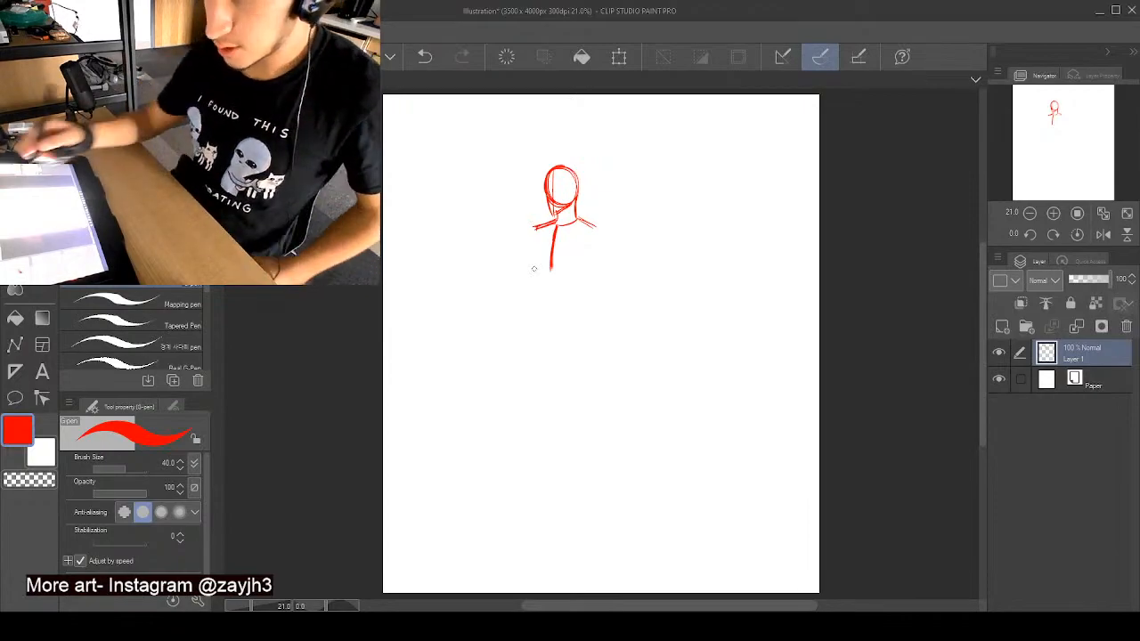
drag(551, 269, 575, 289)
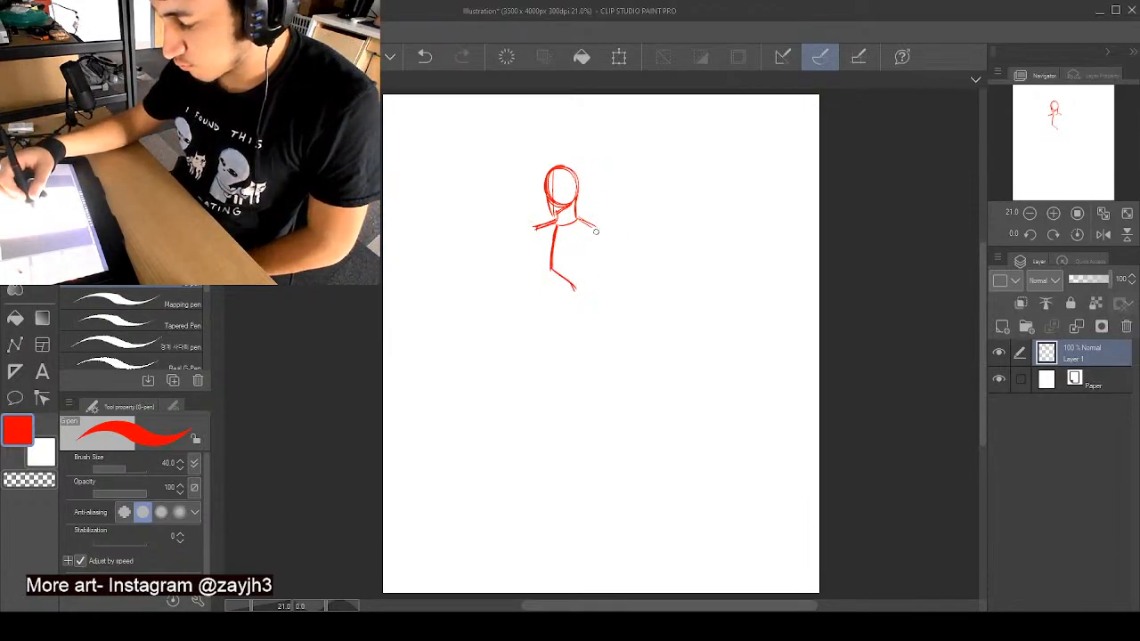
mouse_move(598, 231)
mouse_down()
mouse_move(575, 295)
mouse_move(582, 303)
mouse_move(541, 289)
mouse_up()
drag(534, 230, 541, 291)
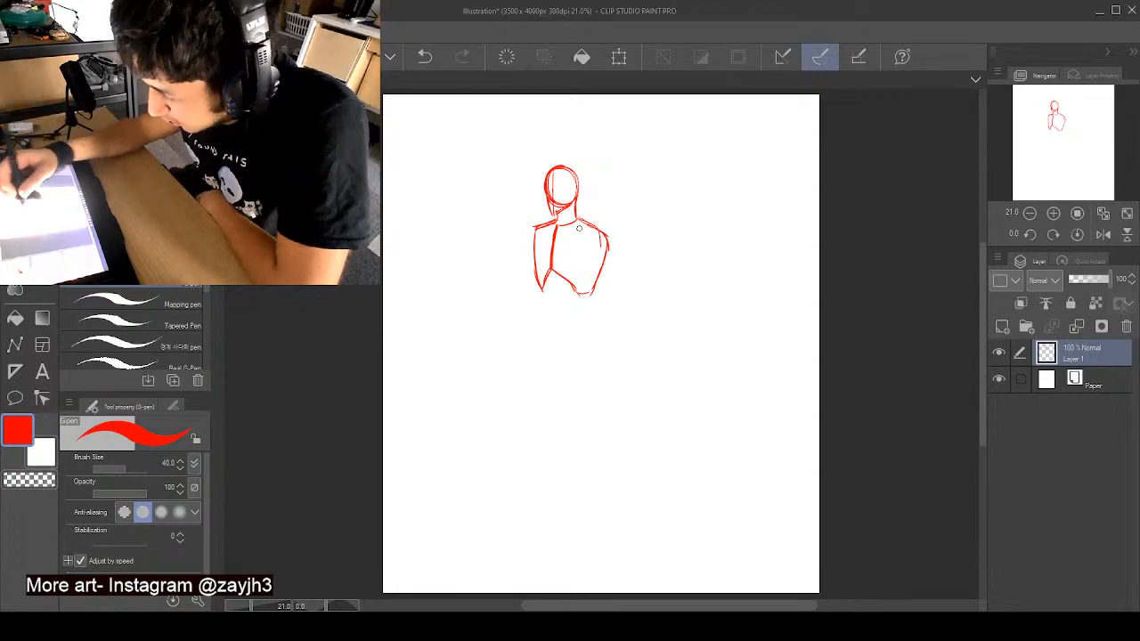
- Sketch the arm on the figure's right-hand side with a shoulder oval, angled upper arm, elbow circle and tapered forearm
mouse_move(574, 219)
mouse_down()
mouse_move(609, 231)
mouse_move(606, 272)
mouse_move(589, 246)
mouse_move(607, 240)
mouse_move(593, 229)
mouse_move(615, 255)
mouse_move(600, 258)
mouse_move(635, 272)
mouse_up()
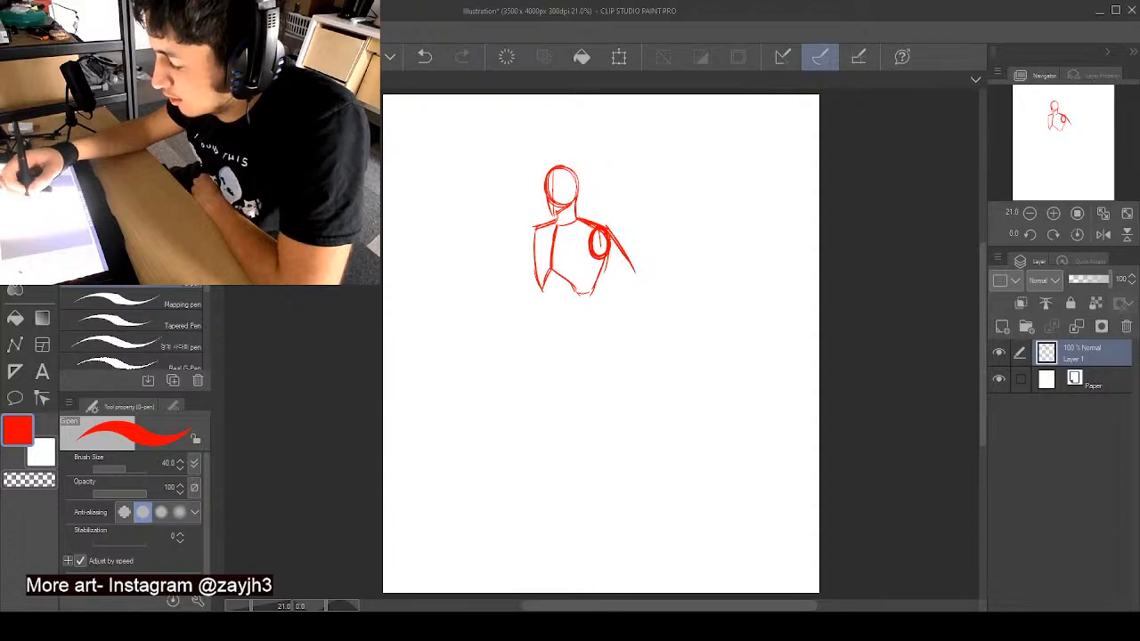
drag(608, 230, 643, 287)
drag(590, 258, 629, 281)
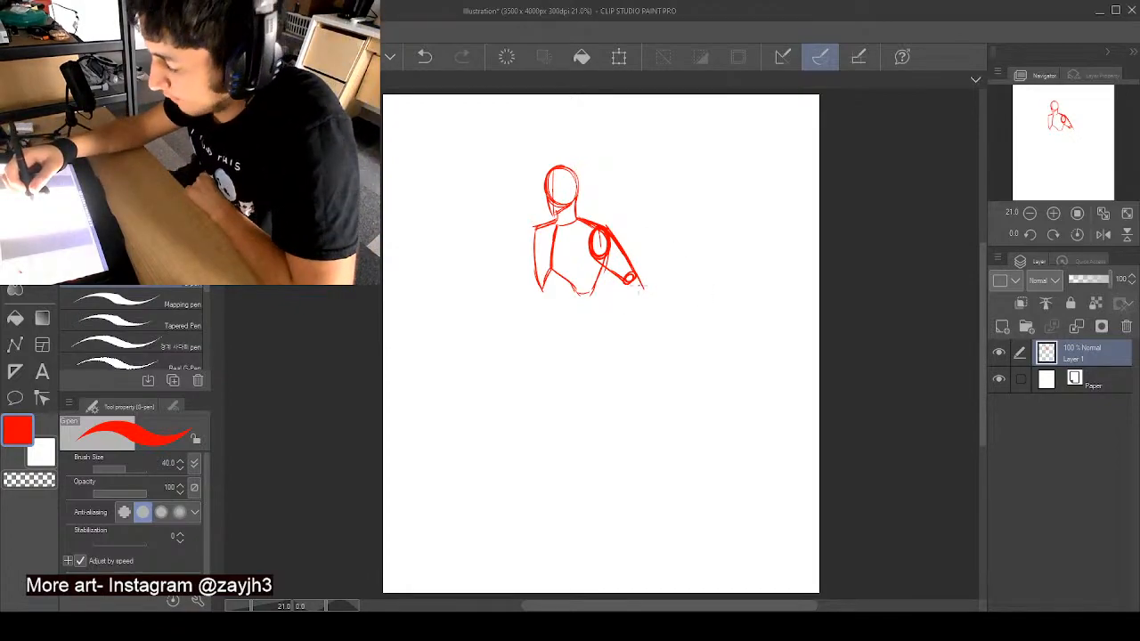
mouse_move(639, 287)
mouse_down()
mouse_move(621, 286)
mouse_move(645, 285)
mouse_up()
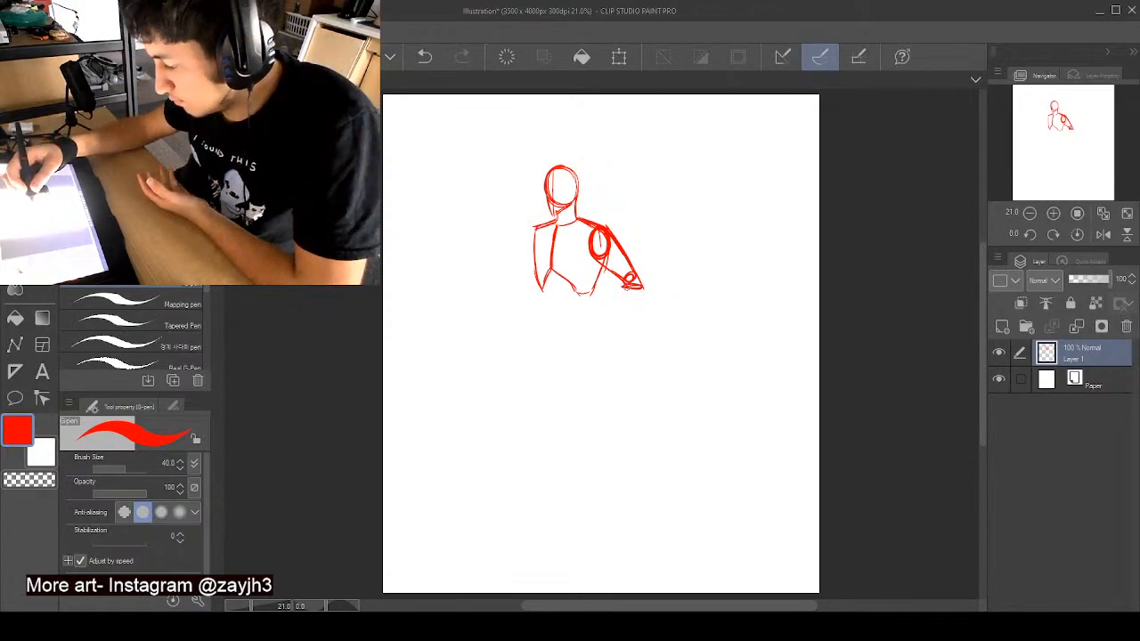
drag(627, 286, 621, 341)
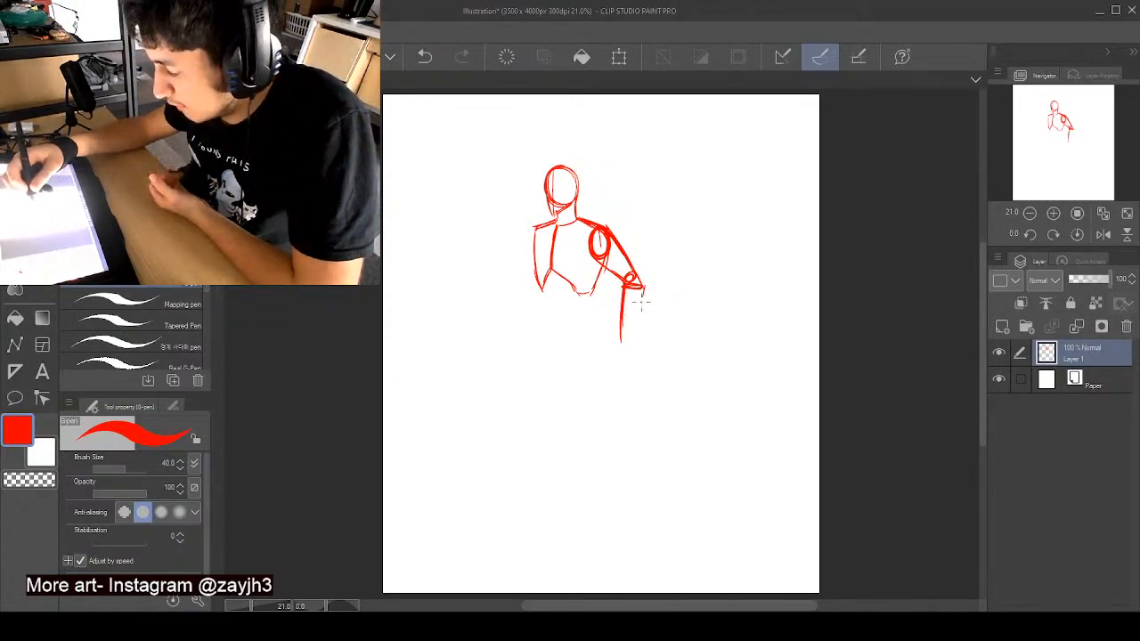
drag(643, 287, 630, 340)
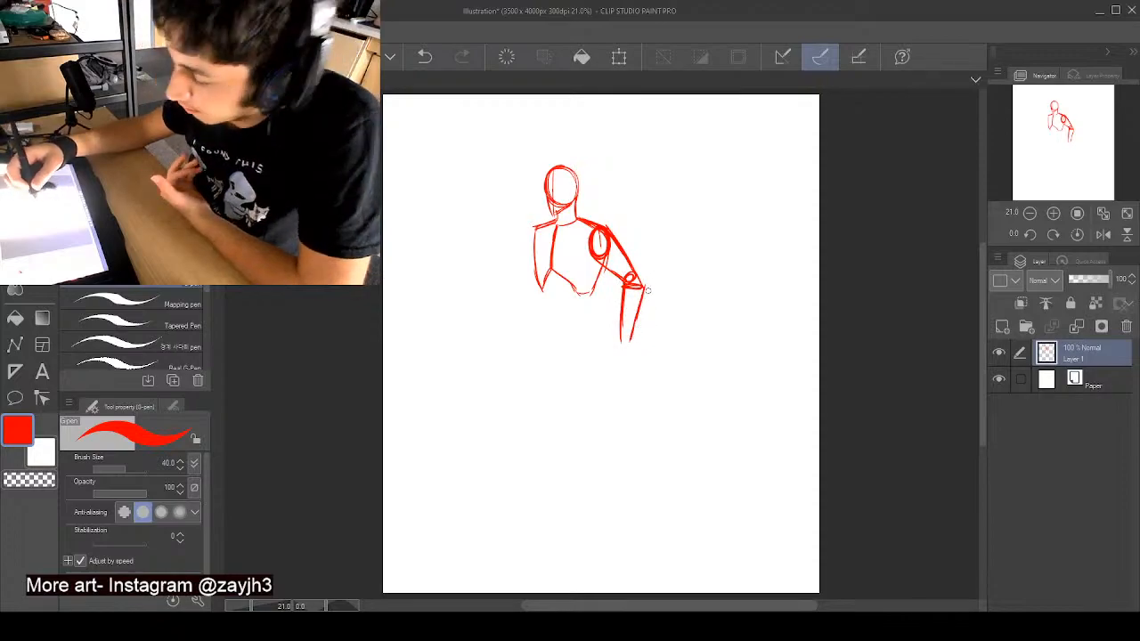
drag(640, 287, 637, 339)
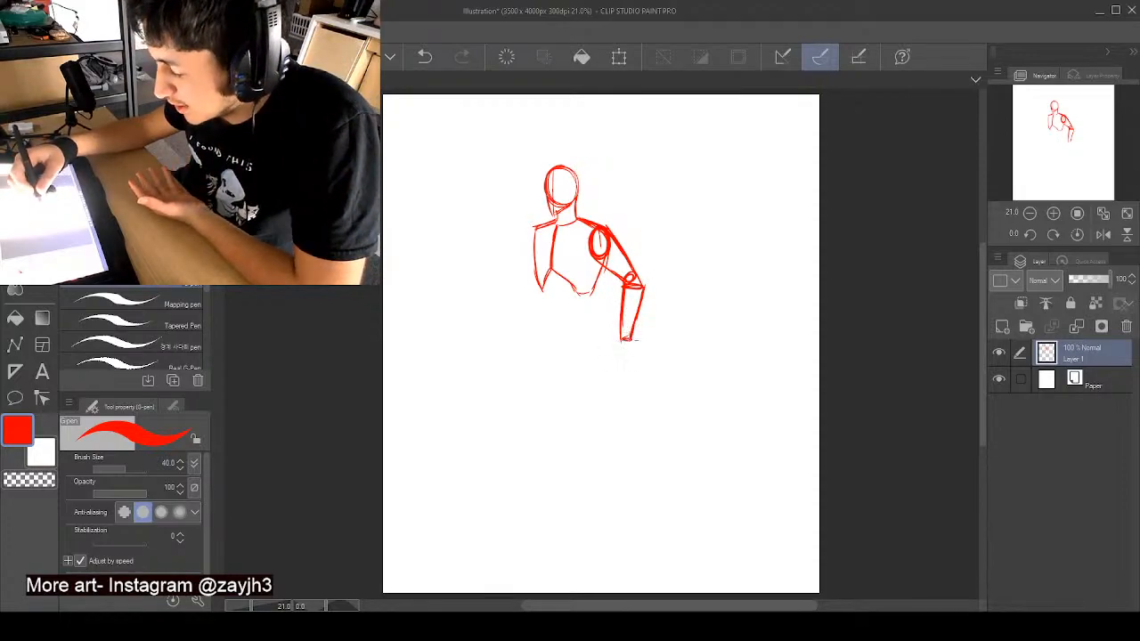
- Sketch the opposite shoulder oval and upper arm, and outline the abdomen with a curved waistline below the rib cage
mouse_move(535, 228)
mouse_down()
mouse_move(519, 277)
mouse_move(541, 234)
mouse_move(528, 286)
mouse_up()
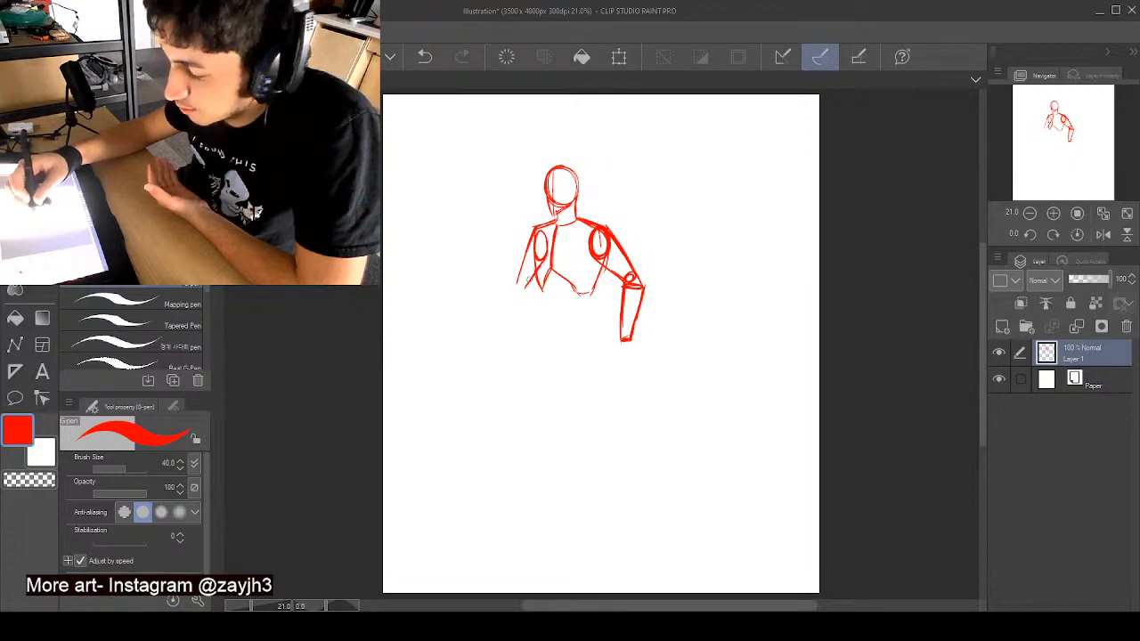
drag(534, 234, 519, 282)
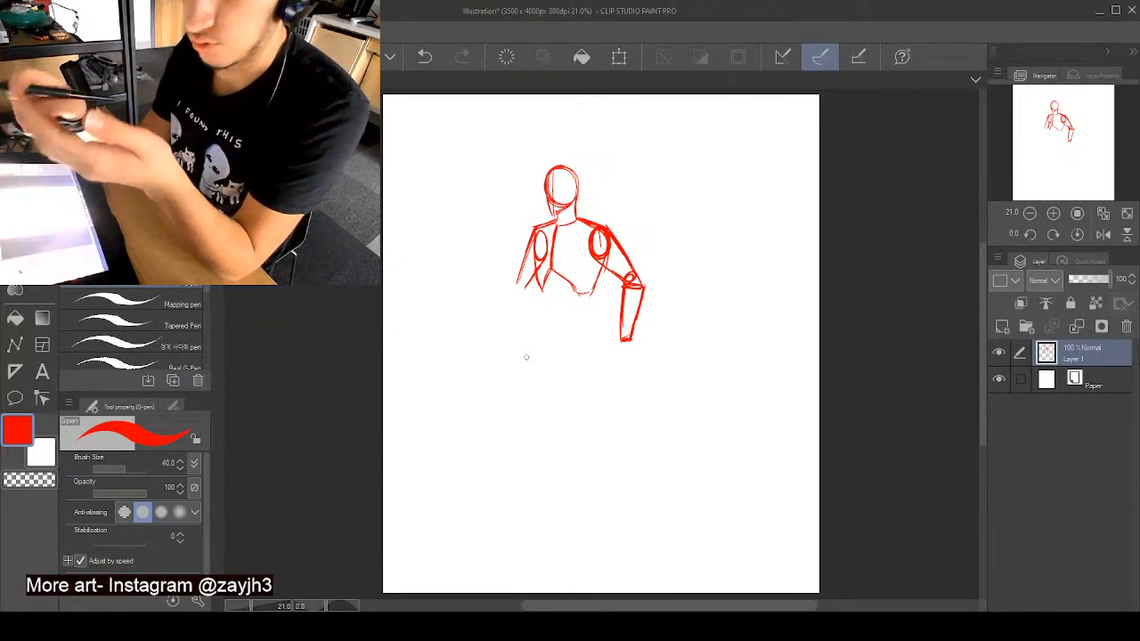
drag(594, 280, 602, 313)
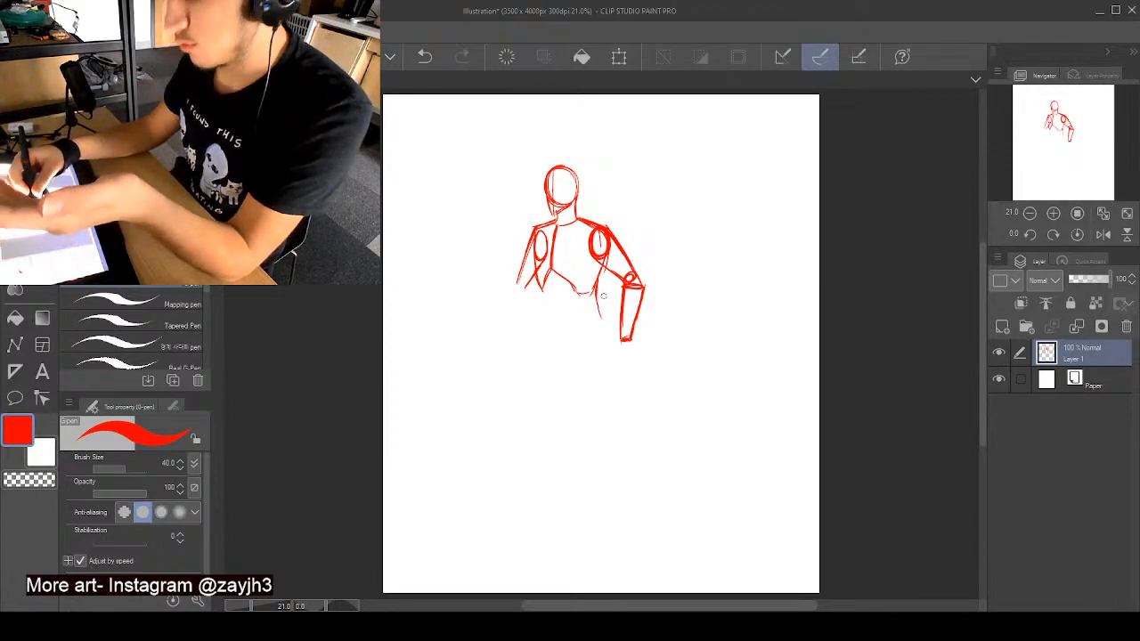
mouse_move(538, 286)
mouse_down()
mouse_move(540, 322)
mouse_move(552, 329)
mouse_move(584, 329)
mouse_move(602, 308)
mouse_up()
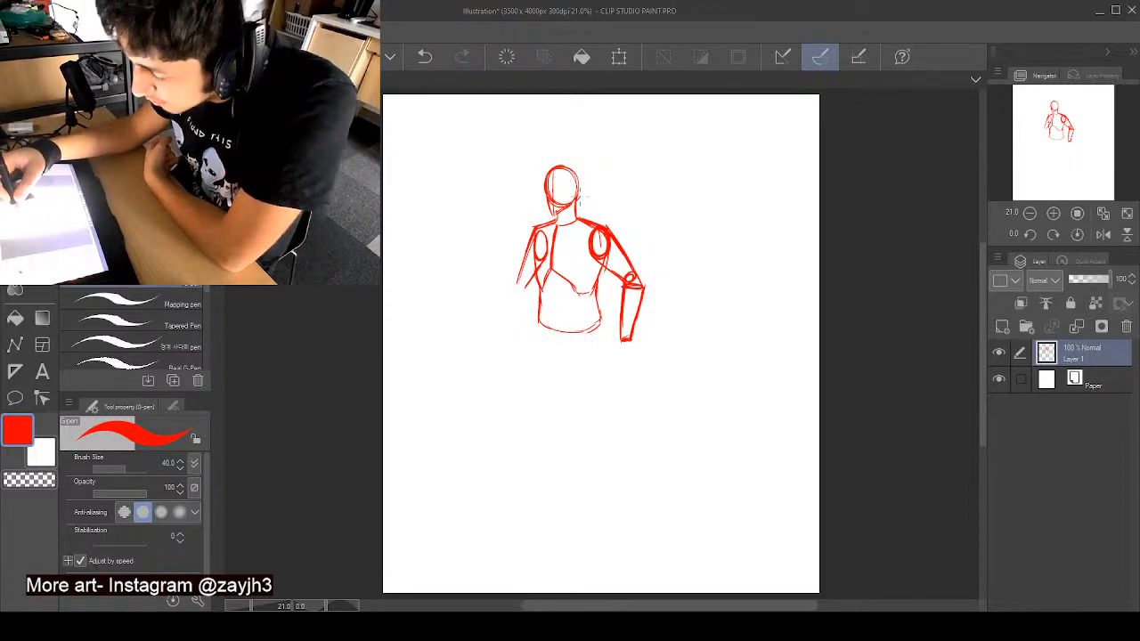
- Add a larger outer contour around the head, and attach an elbow and tapered forearm to the left-hand upper arm
mouse_move(557, 161)
mouse_down()
mouse_move(544, 189)
mouse_move(548, 220)
mouse_up()
mouse_move(547, 166)
mouse_down()
mouse_move(541, 190)
mouse_move(563, 157)
mouse_up()
drag(548, 163, 570, 160)
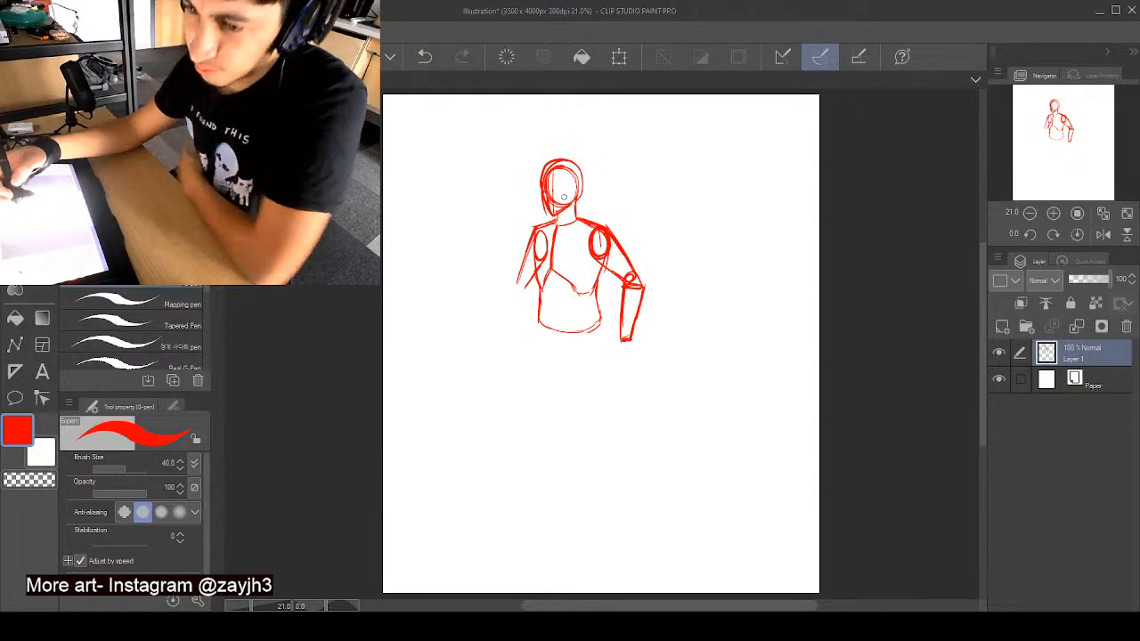
mouse_move(542, 270)
mouse_down()
mouse_move(519, 292)
mouse_move(532, 290)
mouse_move(515, 339)
mouse_up()
mouse_move(517, 287)
mouse_down()
mouse_move(509, 342)
mouse_move(511, 326)
mouse_move(517, 336)
mouse_up()
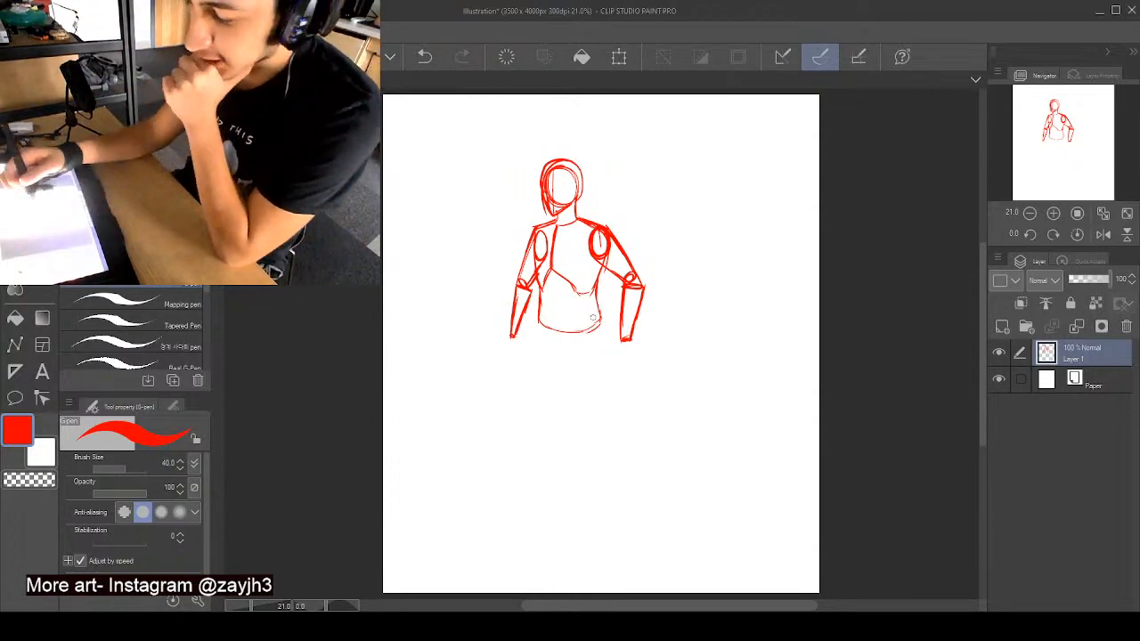
- Add a centre line on the abdomen and sketch a blocky pelvis below the waist with curved leg-opening lines
mouse_move(553, 266)
mouse_down()
mouse_move(552, 334)
mouse_move(579, 322)
mouse_move(557, 324)
mouse_move(606, 341)
mouse_up()
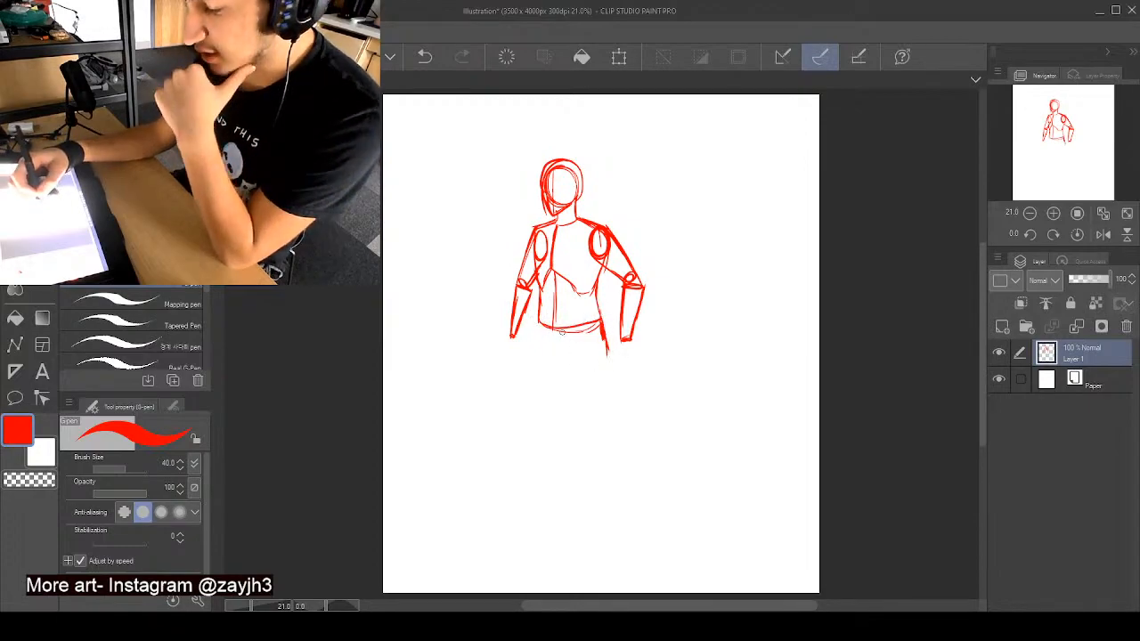
mouse_move(539, 319)
mouse_down()
mouse_move(540, 362)
mouse_move(536, 335)
mouse_up()
mouse_move(536, 342)
mouse_down()
mouse_move(546, 375)
mouse_move(545, 358)
mouse_move(539, 371)
mouse_move(582, 372)
mouse_move(570, 374)
mouse_move(600, 369)
mouse_up()
drag(602, 324, 557, 361)
drag(566, 344, 558, 369)
drag(552, 335, 543, 367)
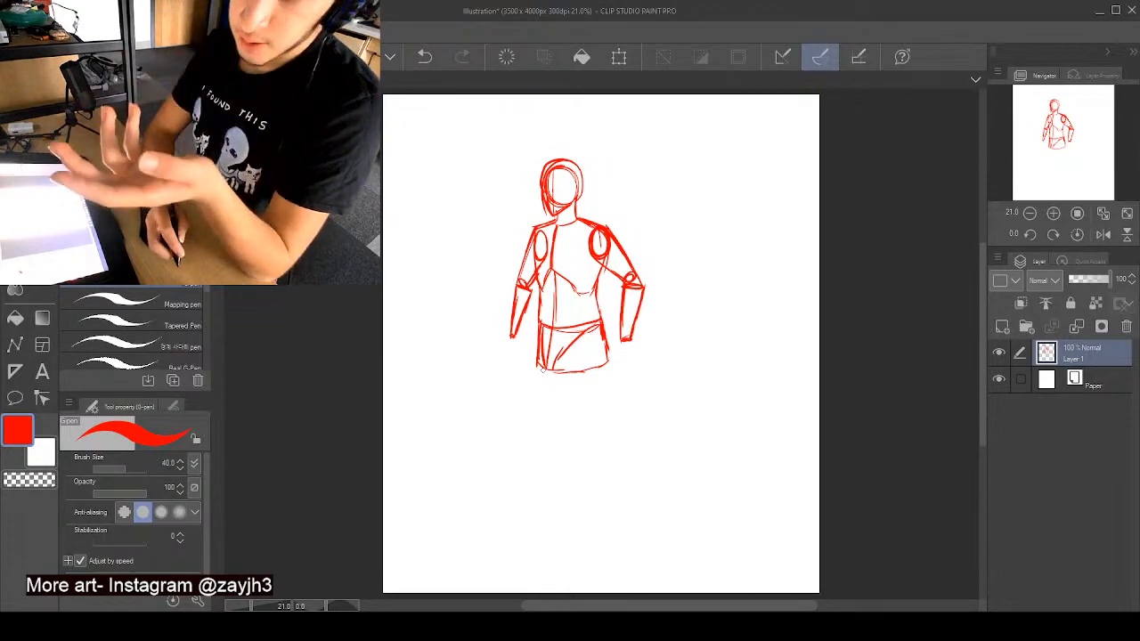
- Sketch the right-hand thigh from the hip, narrowing toward the knee, and reinforce both of its contours
drag(556, 362, 567, 433)
drag(603, 339, 603, 468)
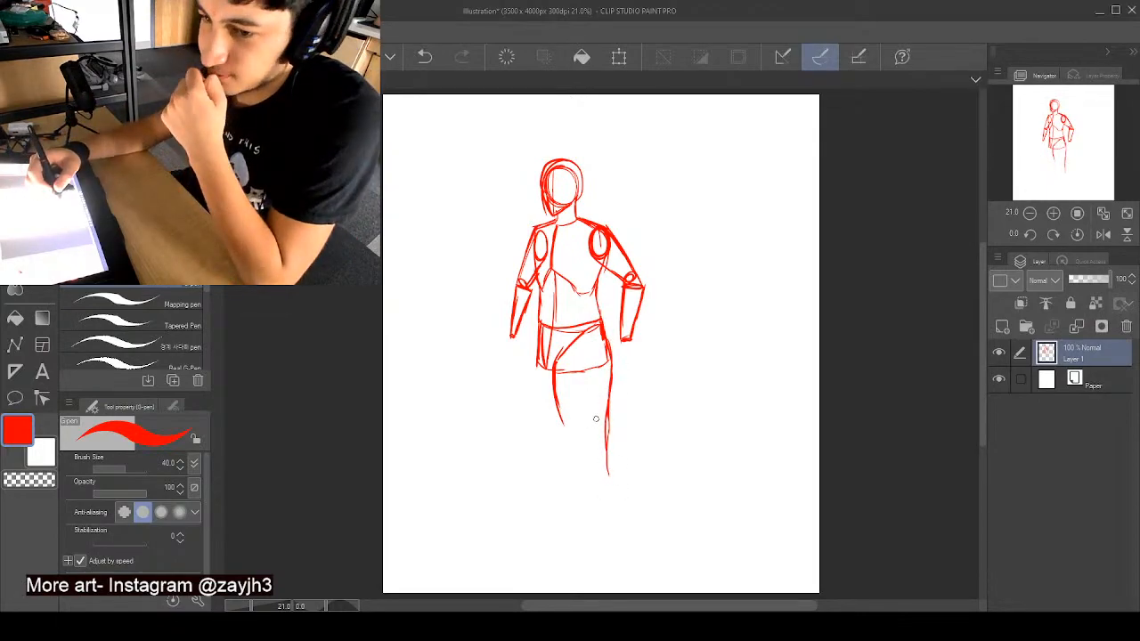
drag(602, 417, 609, 477)
drag(561, 422, 580, 473)
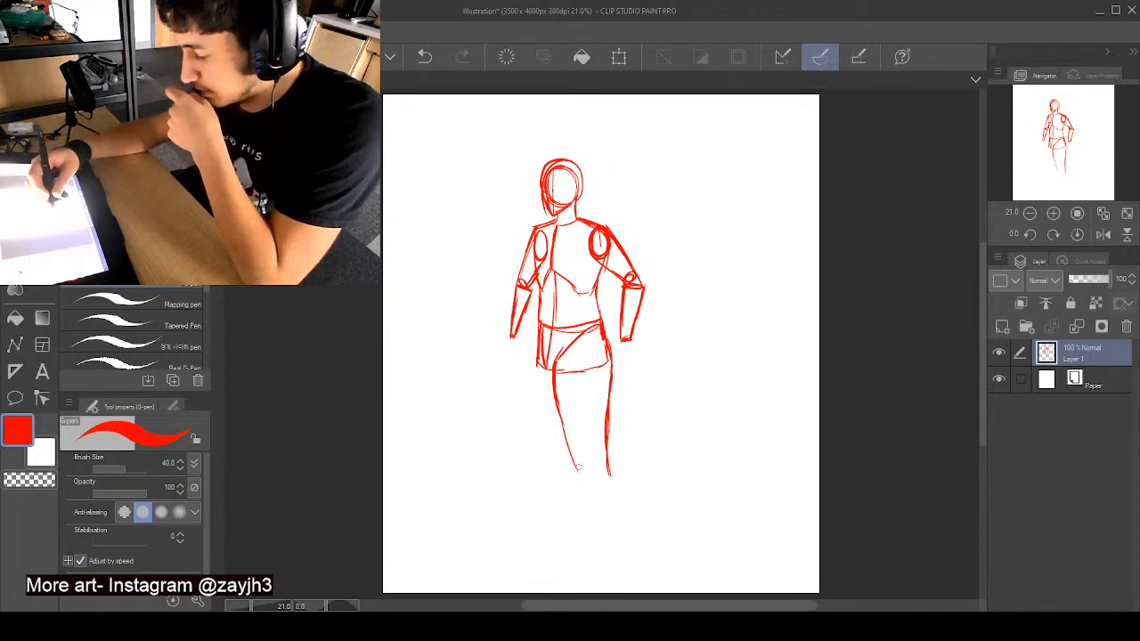
drag(559, 403, 583, 480)
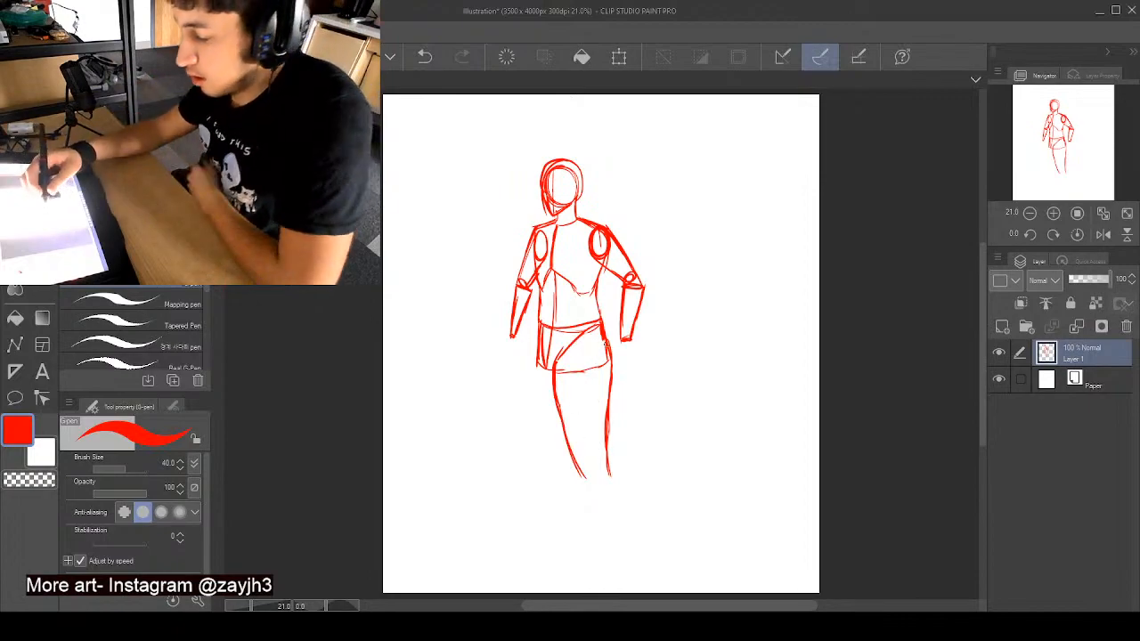
drag(602, 349, 609, 422)
drag(602, 380, 602, 466)
drag(602, 415, 609, 481)
- Draw a flat knee ellipse under the right-hand thigh and a tapered lower leg reaching the canvas's lower edge
mouse_move(557, 374)
mouse_down()
mouse_move(584, 479)
mouse_move(607, 486)
mouse_move(587, 490)
mouse_move(606, 474)
mouse_move(591, 492)
mouse_move(621, 489)
mouse_move(598, 537)
mouse_up()
drag(588, 488, 604, 561)
drag(621, 494, 624, 598)
drag(592, 518, 604, 584)
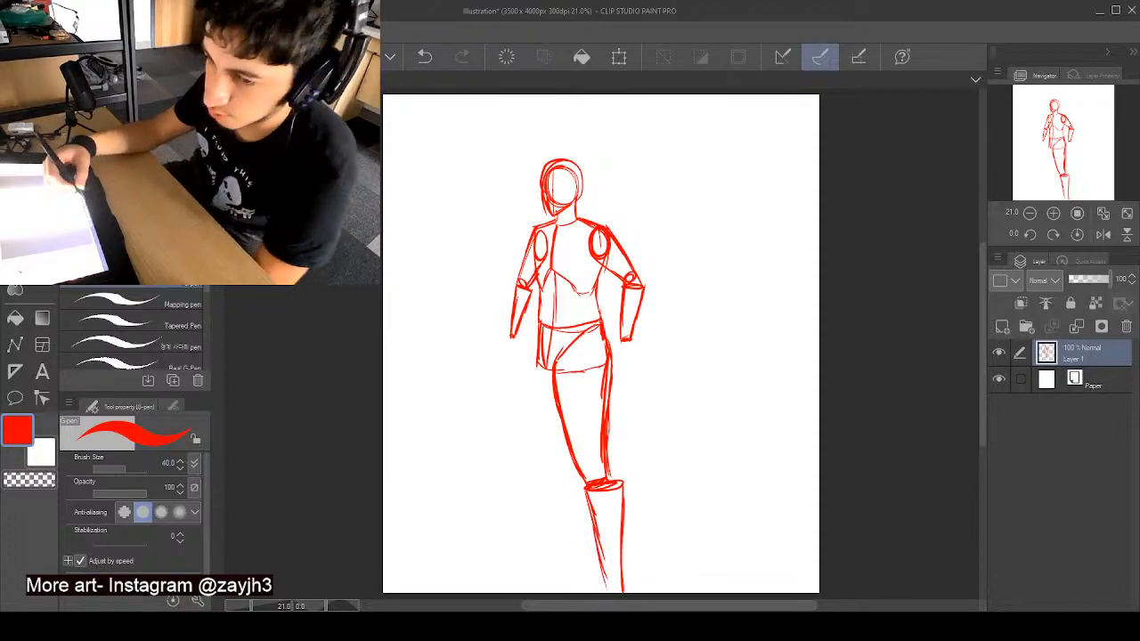
- Sketch the left-hand leg angled outward from the pelvis to the canvas's lower edge, and retrace the right-hand leg's outer line
drag(539, 324, 520, 454)
drag(575, 376, 545, 461)
drag(561, 414, 542, 477)
drag(534, 346, 518, 468)
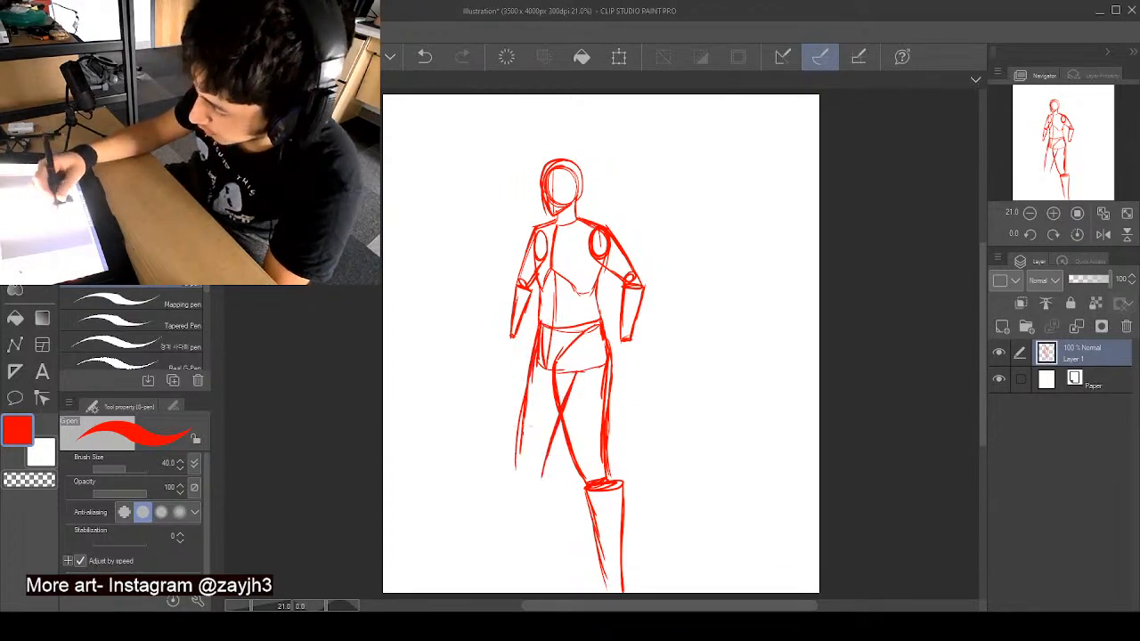
drag(525, 417, 515, 480)
drag(582, 371, 533, 577)
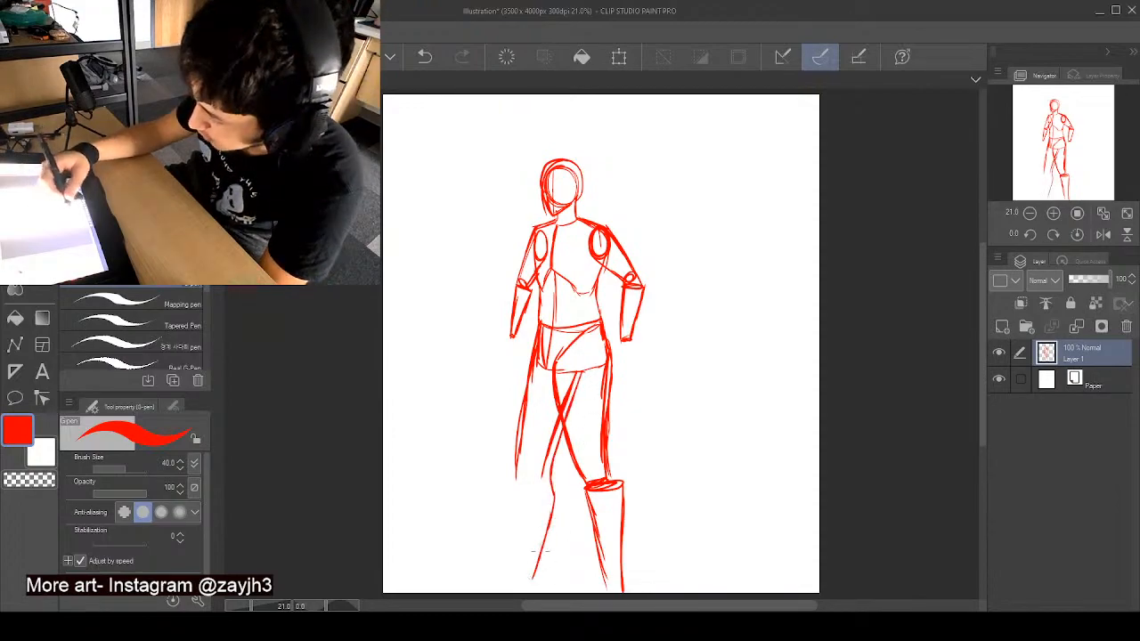
drag(518, 465, 504, 594)
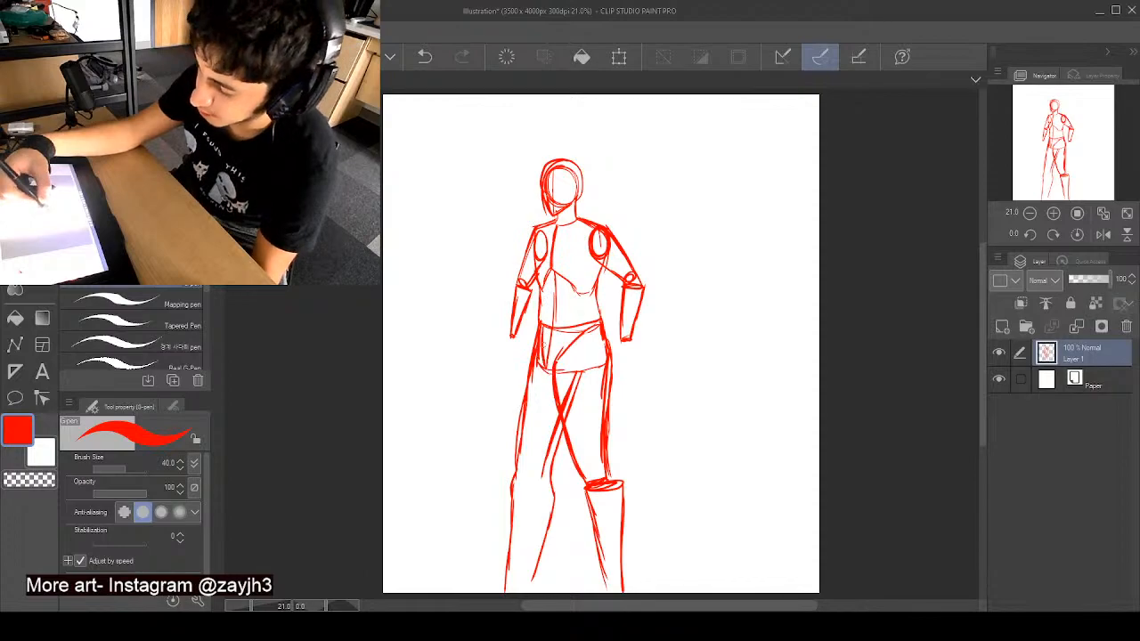
drag(606, 324, 611, 369)
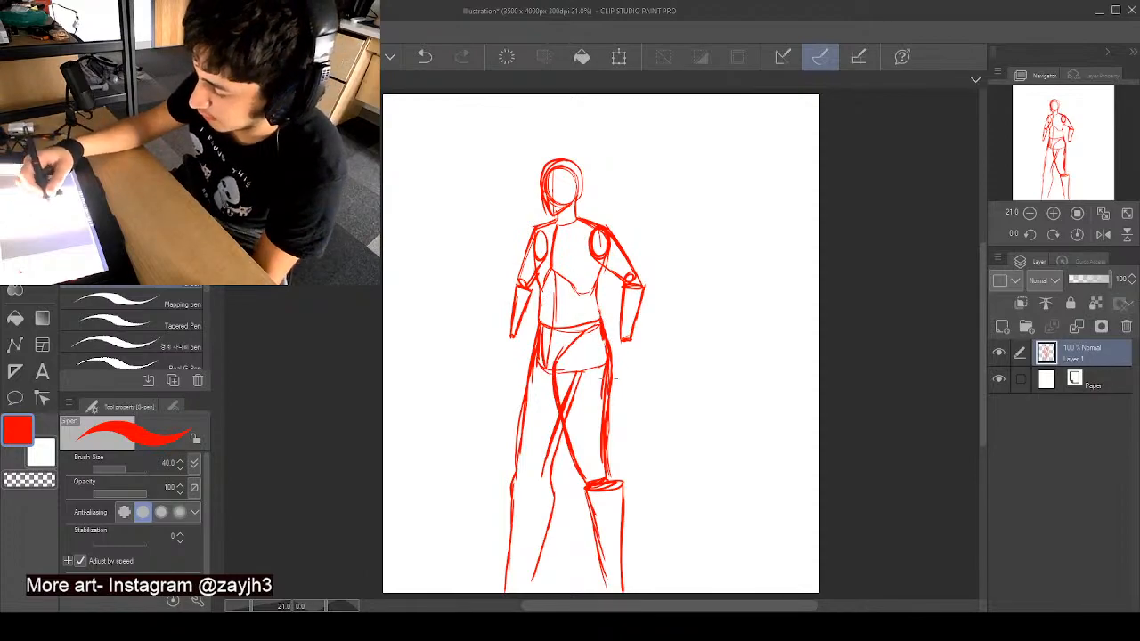
mouse_move(610, 456)
mouse_down()
mouse_move(628, 489)
mouse_move(621, 550)
mouse_up()
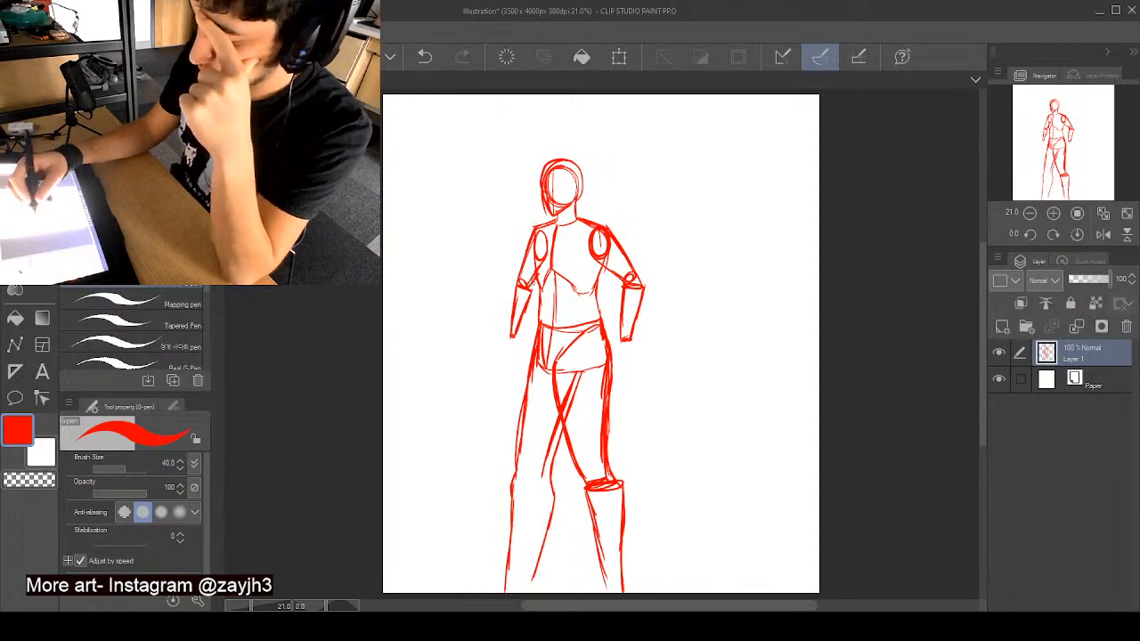
- Erase the left-hand forearm, lengthen the upper arm to a lower elbow, and redraw the forearm hanging straighter beside the hip
drag(521, 294, 510, 324)
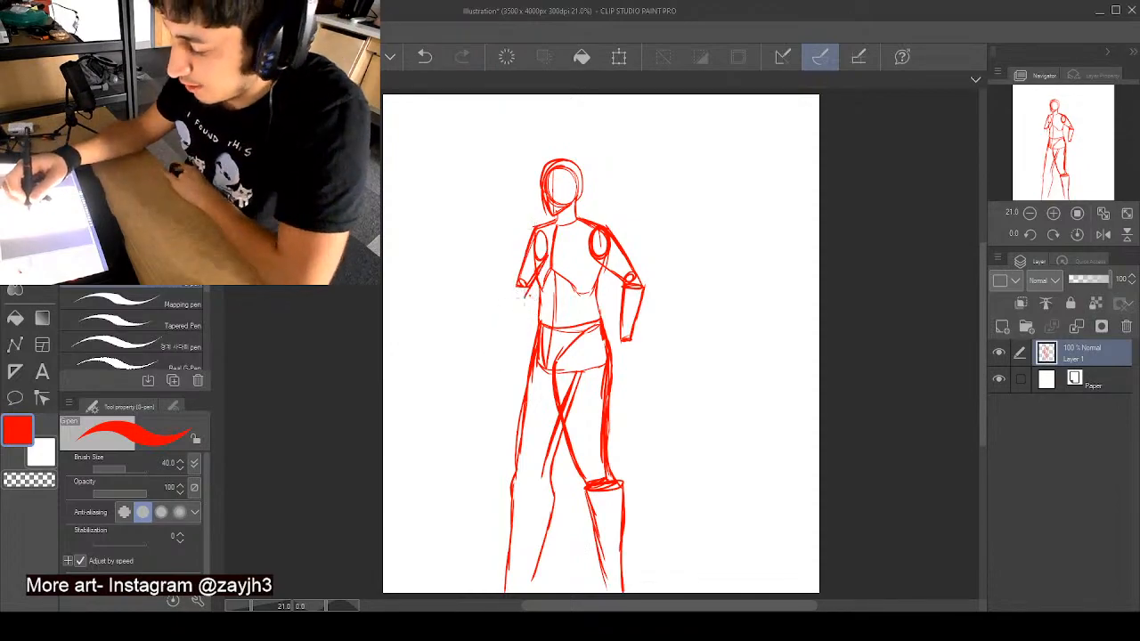
drag(546, 261, 528, 294)
drag(525, 255, 515, 305)
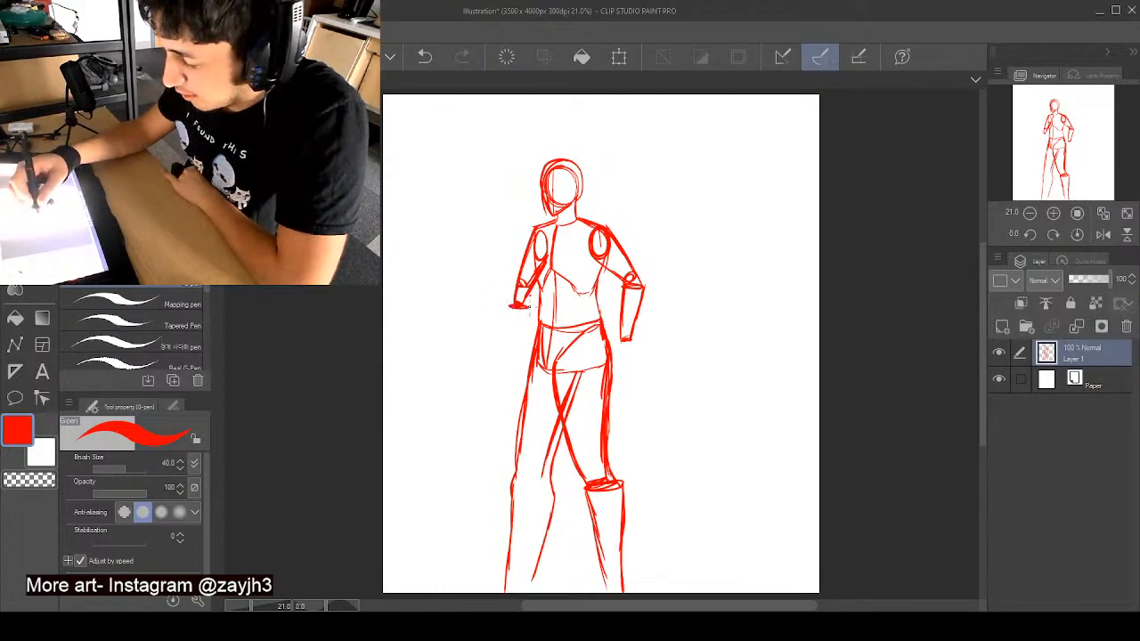
drag(509, 306, 511, 356)
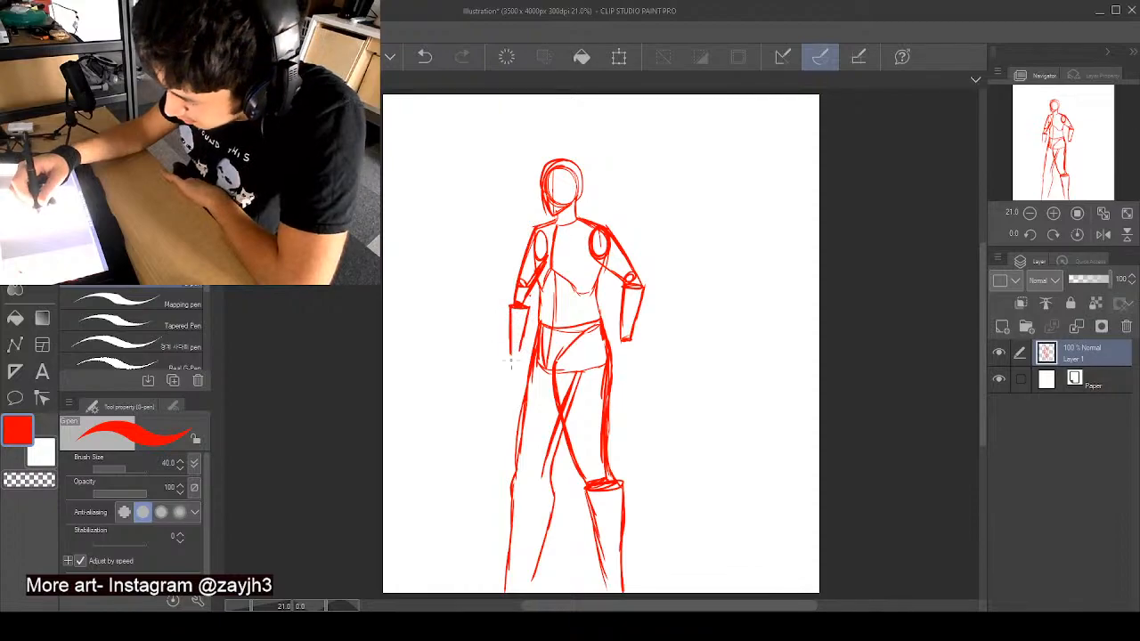
drag(525, 313, 520, 374)
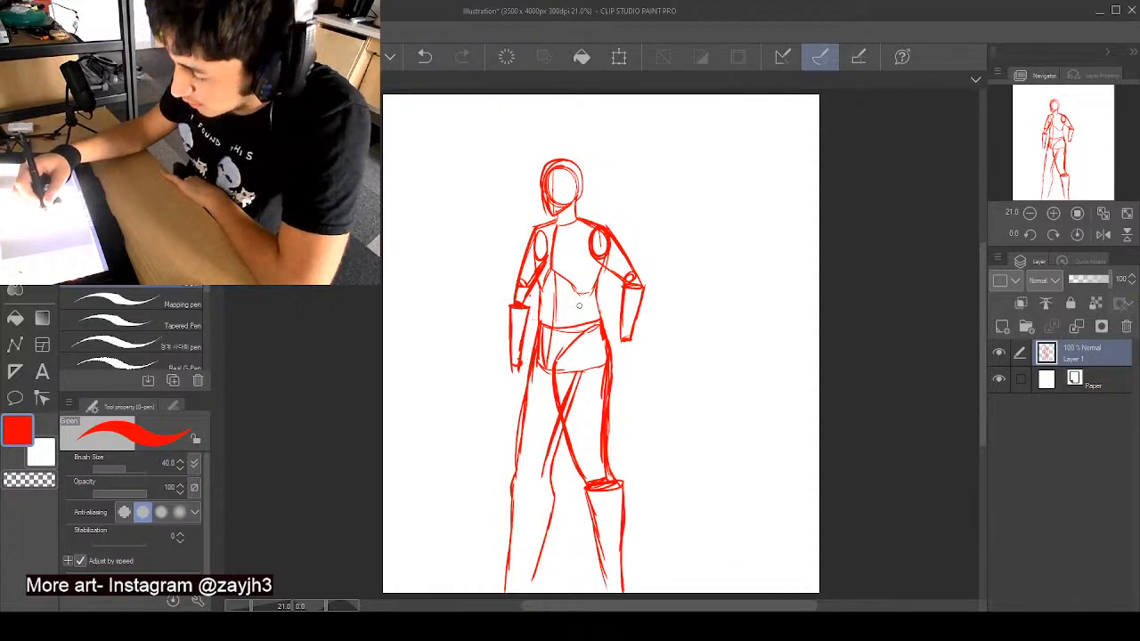
- Erase the right-hand forearm and redraw it as a tapered cylinder hanging straighter from the elbow
mouse_move(620, 272)
mouse_down()
mouse_move(643, 286)
mouse_move(632, 282)
mouse_move(625, 317)
mouse_move(649, 299)
mouse_up()
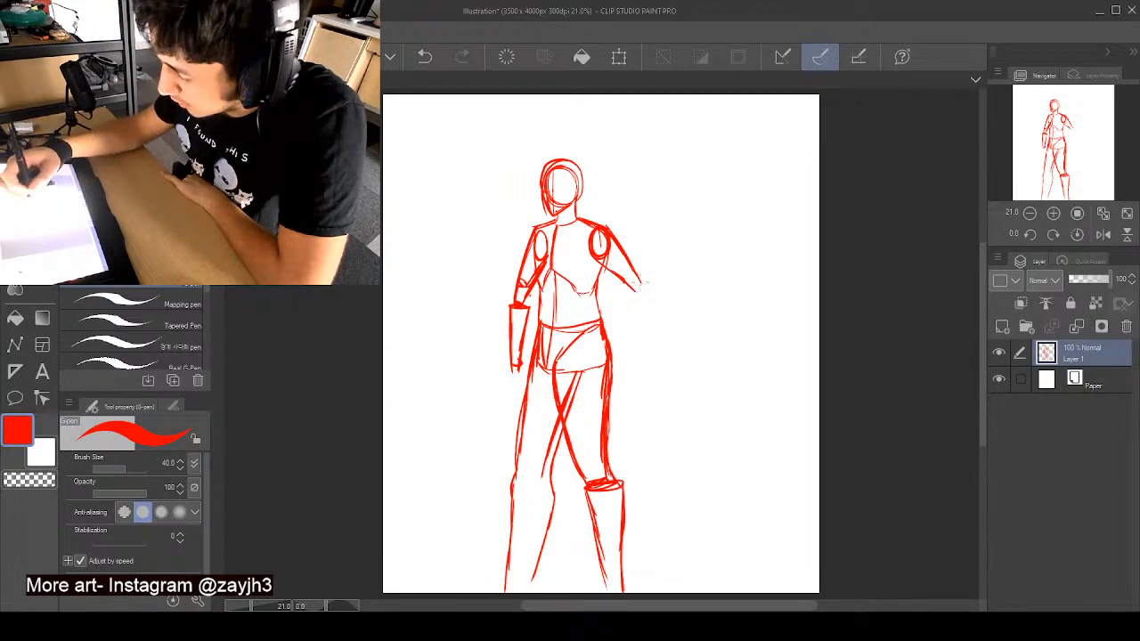
mouse_move(635, 287)
mouse_down()
mouse_move(634, 336)
mouse_move(644, 295)
mouse_move(645, 328)
mouse_move(656, 297)
mouse_move(633, 361)
mouse_up()
drag(647, 308, 641, 363)
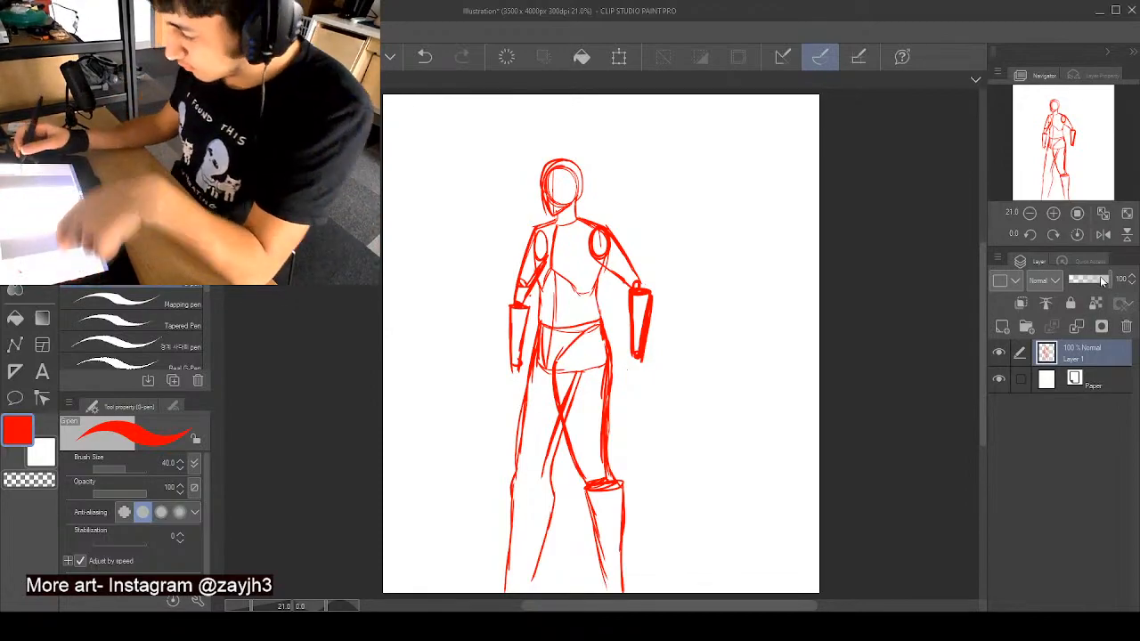
- Lower the red sketch layer's opacity to 43%, switch the drawing colour to blue, and add a new layer above it
drag(1108, 279, 1083, 296)
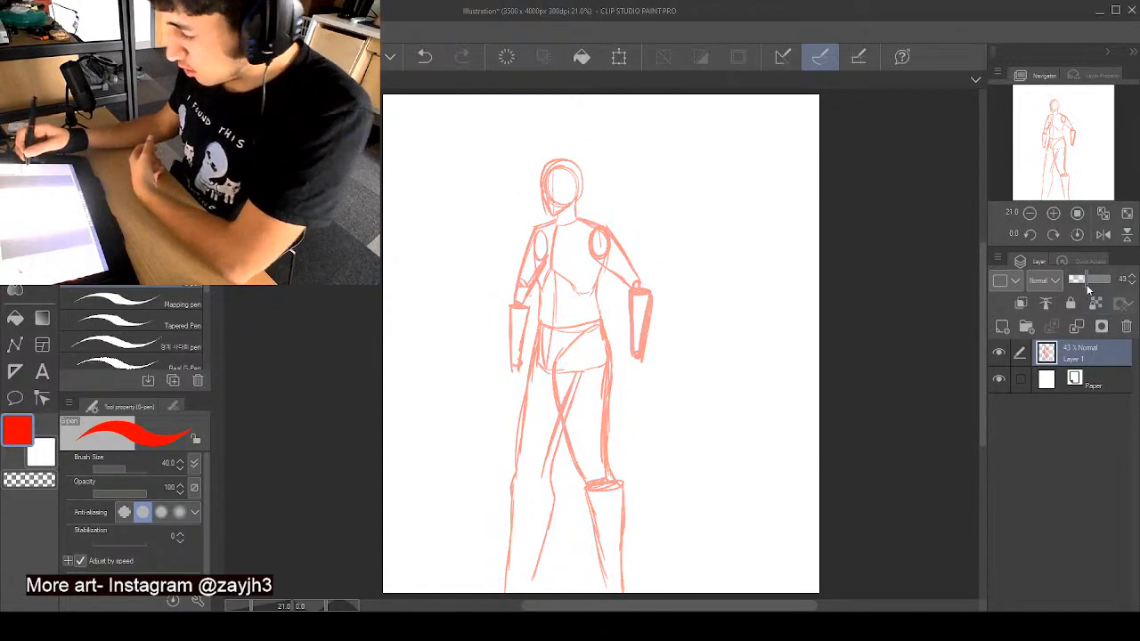
click(134, 161)
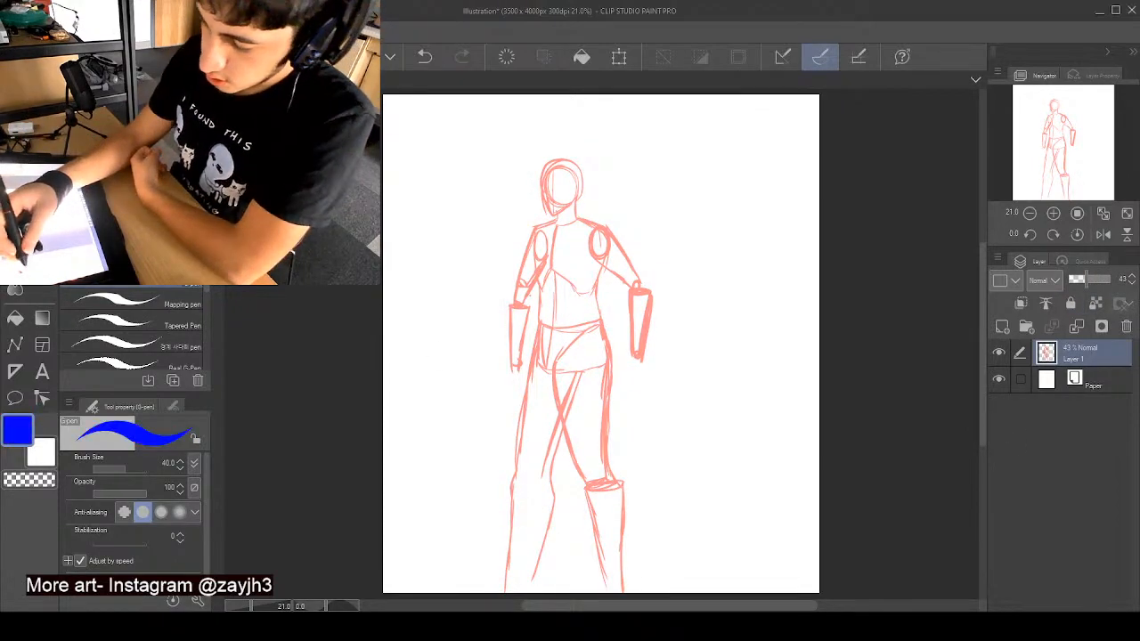
click(1002, 328)
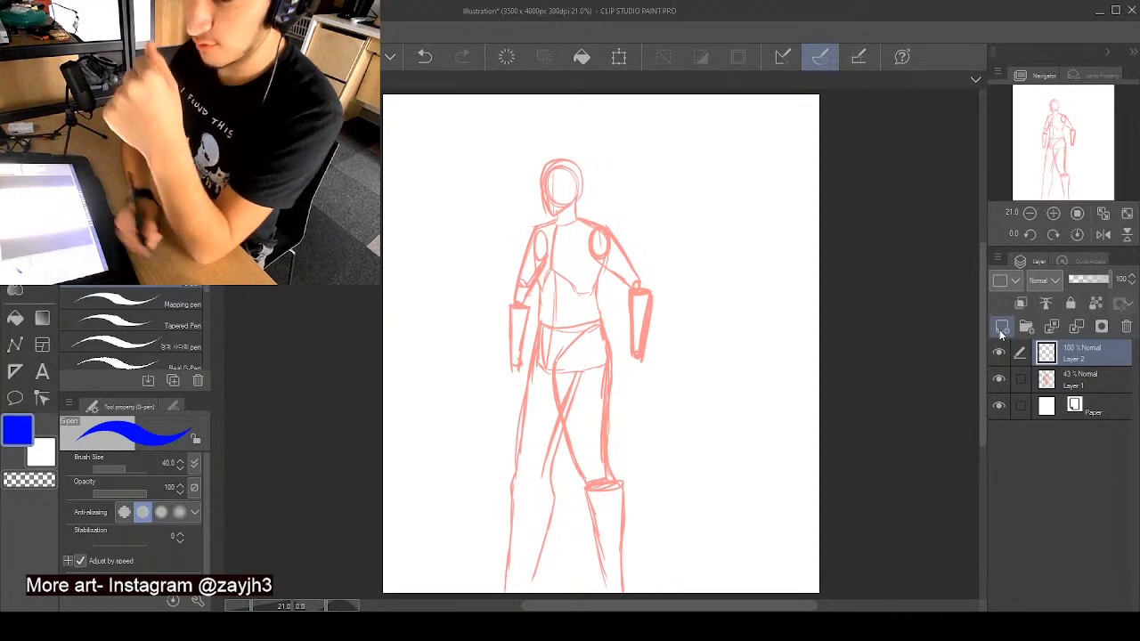
scroll(553, 251, up, 2)
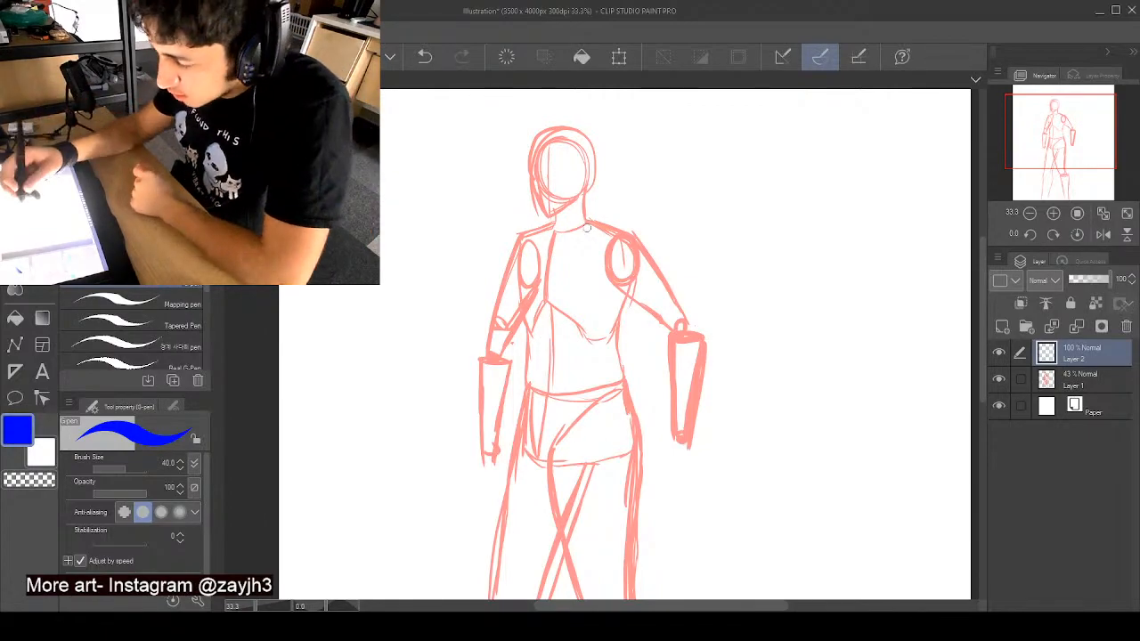
mouse_move(588, 219)
mouse_down()
mouse_move(575, 249)
mouse_move(579, 237)
mouse_move(581, 279)
mouse_move(578, 264)
mouse_move(639, 323)
mouse_up()
key(ctrl+z)
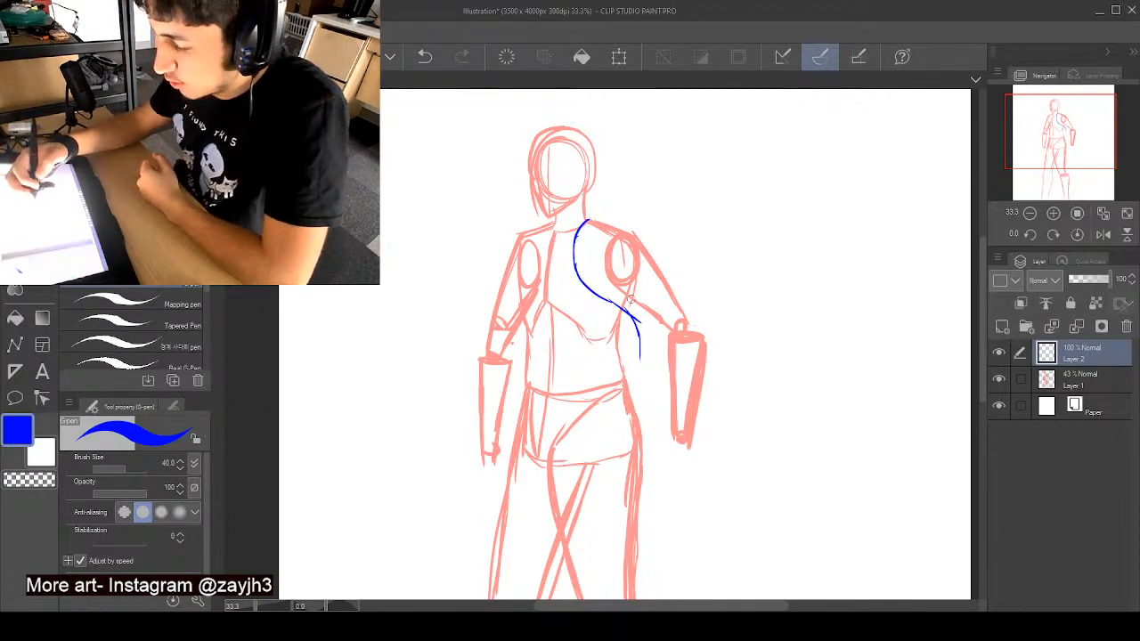
key(ctrl+z)
key(ctrl+z)
key(ctrl+z)
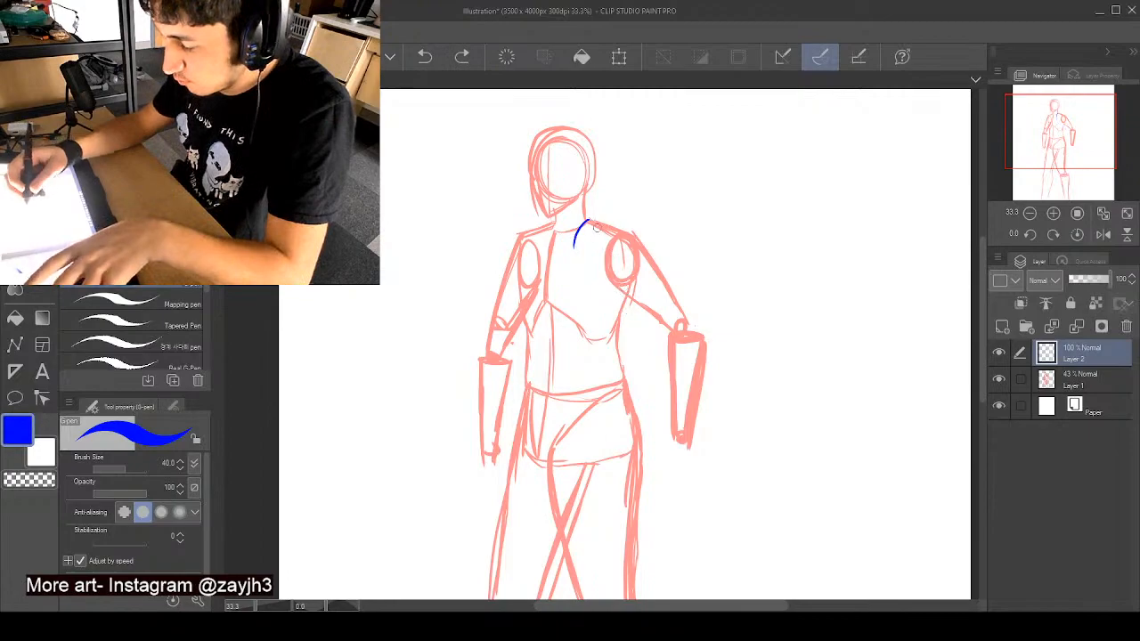
- Draw the top's diagonal front edge and gathered waist hem in blue, with a sash band wrapped around the waist below it
mouse_move(592, 223)
mouse_down()
mouse_move(548, 326)
mouse_move(533, 390)
mouse_move(547, 393)
mouse_up()
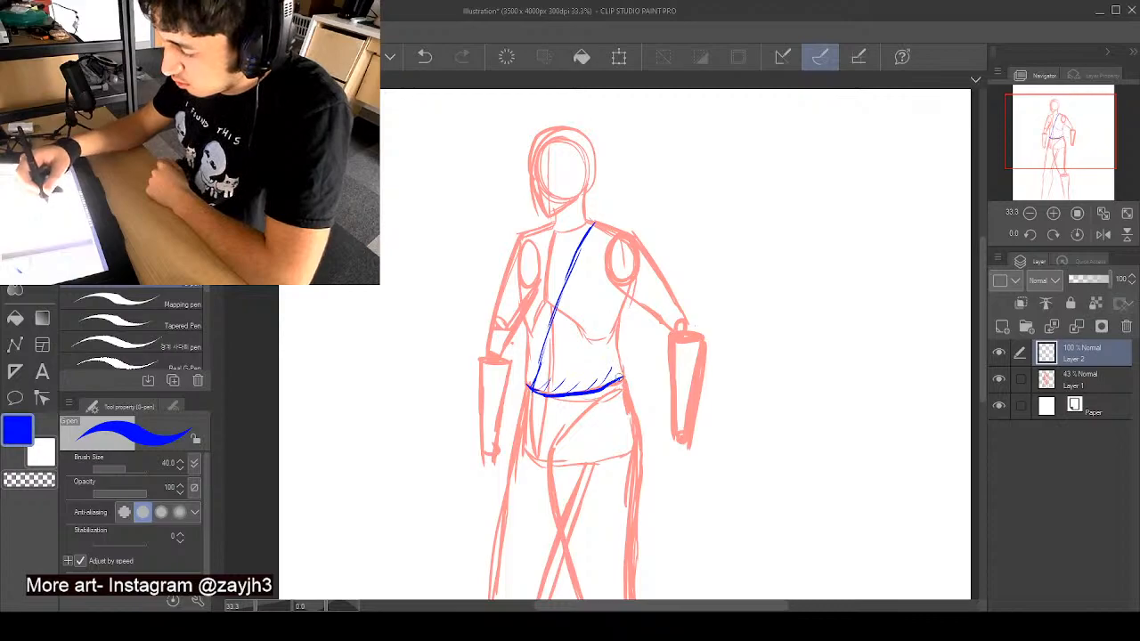
drag(618, 359, 624, 381)
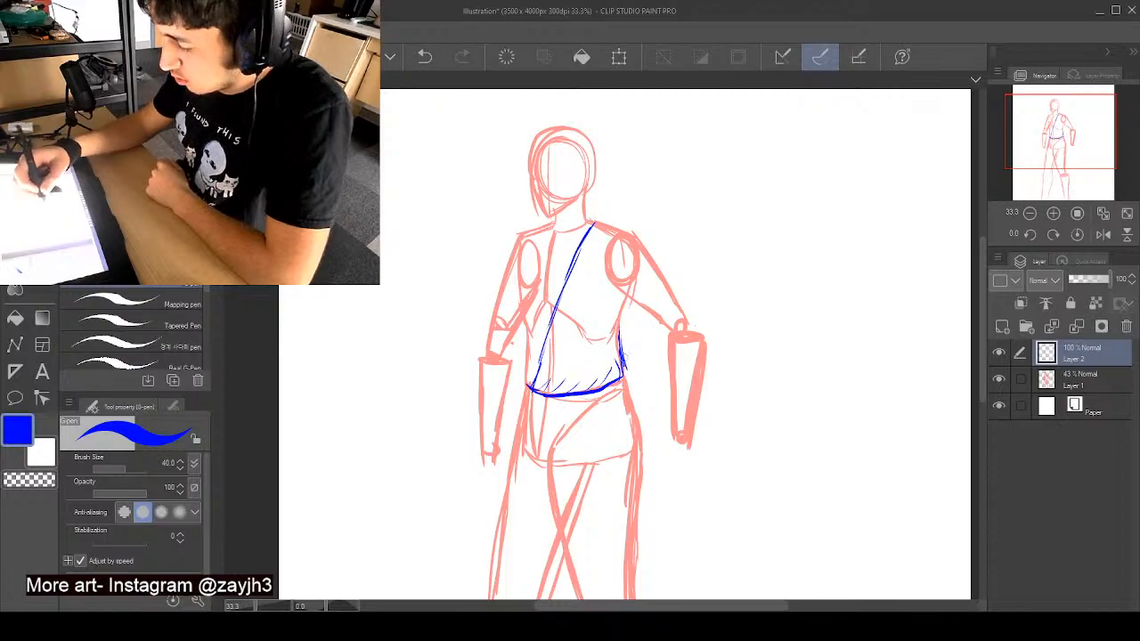
mouse_move(630, 395)
mouse_down()
mouse_move(528, 389)
mouse_move(523, 406)
mouse_move(564, 426)
mouse_up()
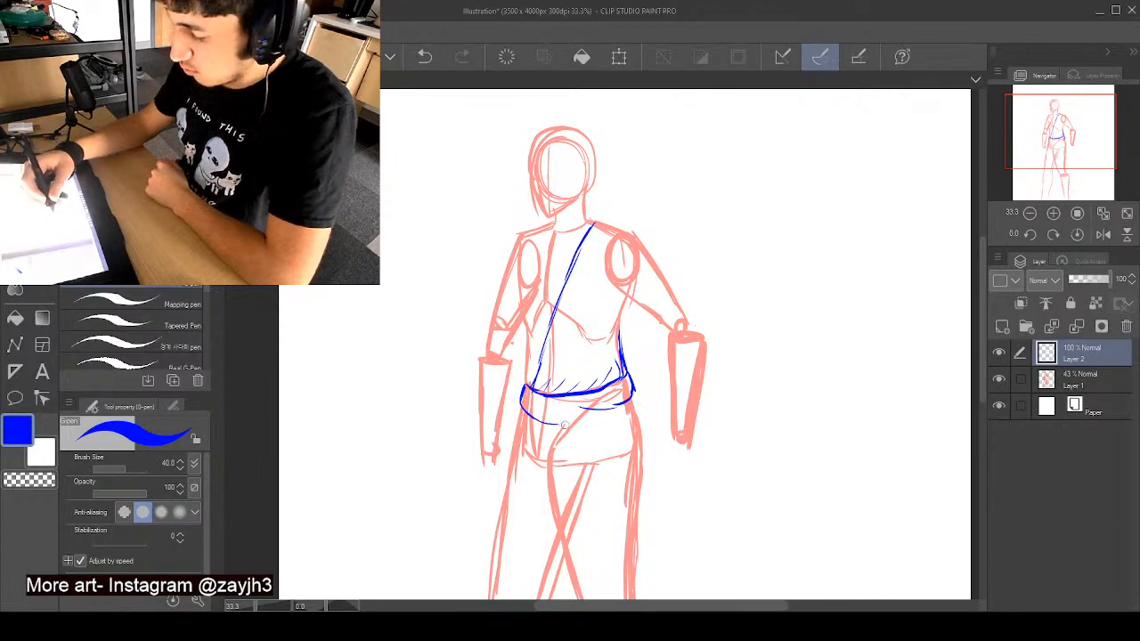
mouse_move(520, 394)
mouse_down()
mouse_move(588, 415)
mouse_move(635, 400)
mouse_move(634, 390)
mouse_up()
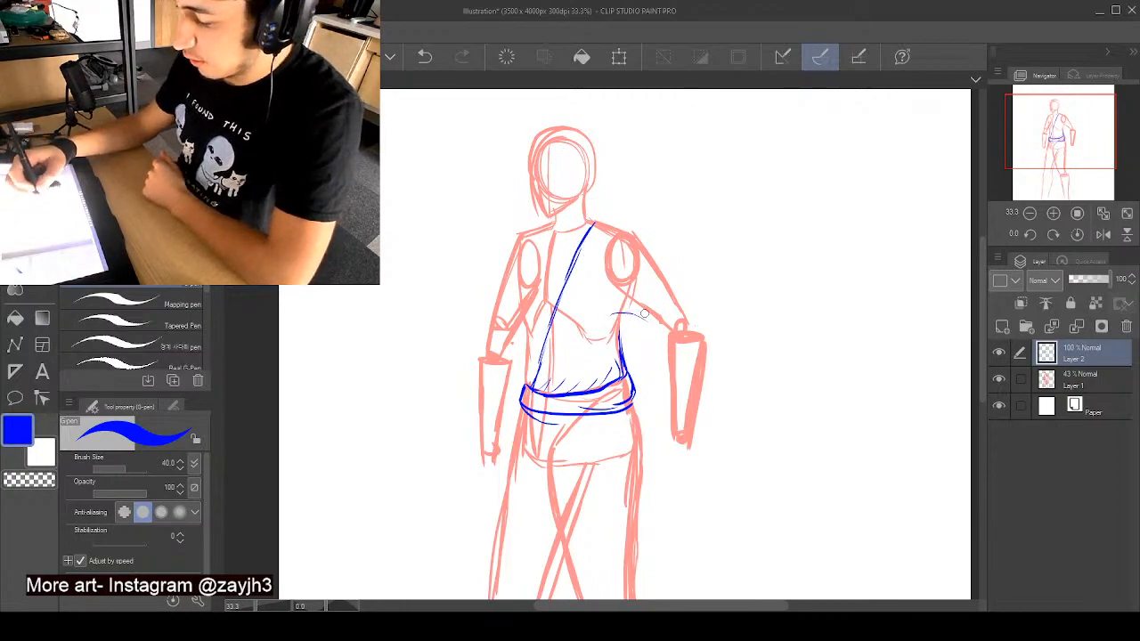
- Draw a wide loose sleeve around the right-hand arm and carry its contour over the shoulder into a rounded neckline
mouse_move(644, 313)
mouse_down()
mouse_move(651, 380)
mouse_move(699, 436)
mouse_move(709, 363)
mouse_move(686, 287)
mouse_move(661, 376)
mouse_up()
drag(653, 335, 663, 390)
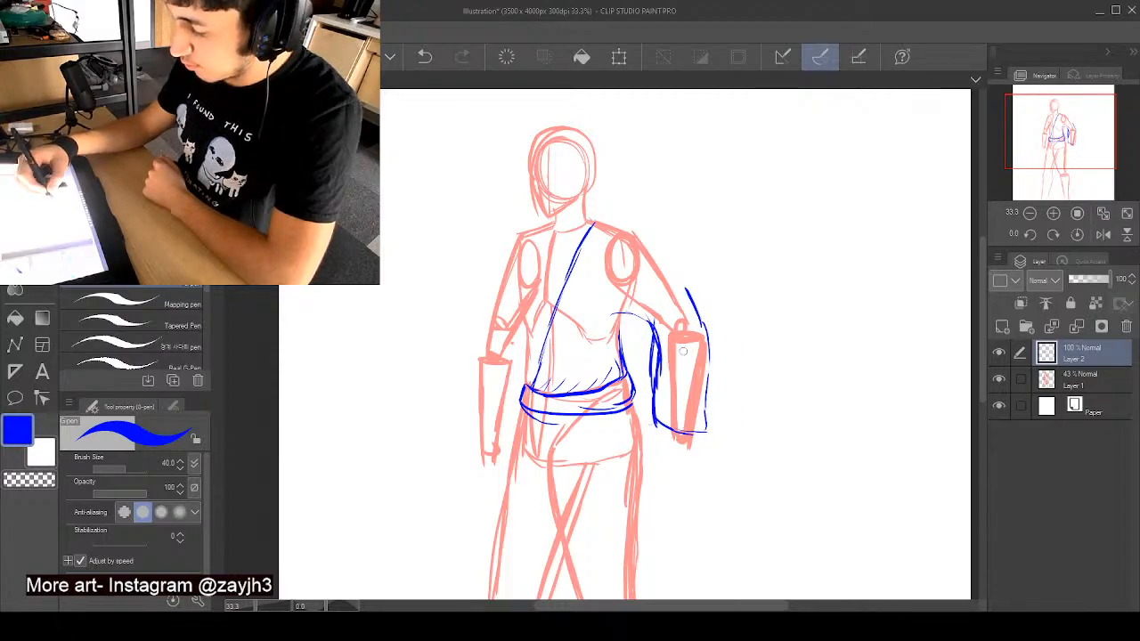
mouse_move(697, 309)
mouse_down()
mouse_move(645, 232)
mouse_move(601, 215)
mouse_move(595, 229)
mouse_move(542, 254)
mouse_move(577, 246)
mouse_move(536, 250)
mouse_up()
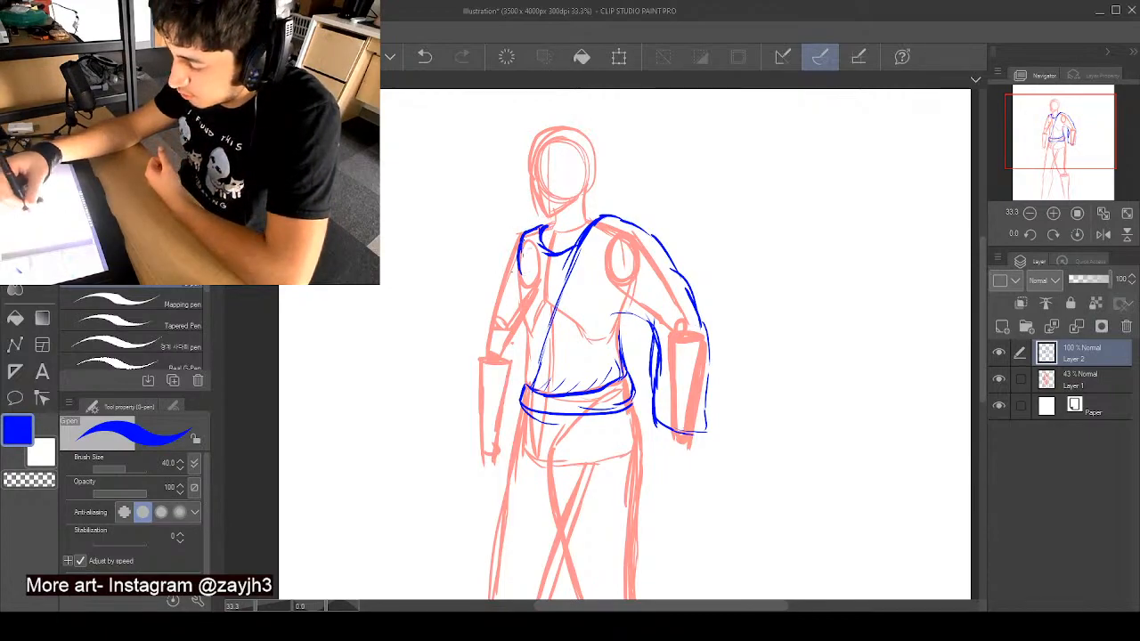
- Outline the left-hand side of the torso down to the waist and add a second band beneath the sash
drag(518, 249, 532, 395)
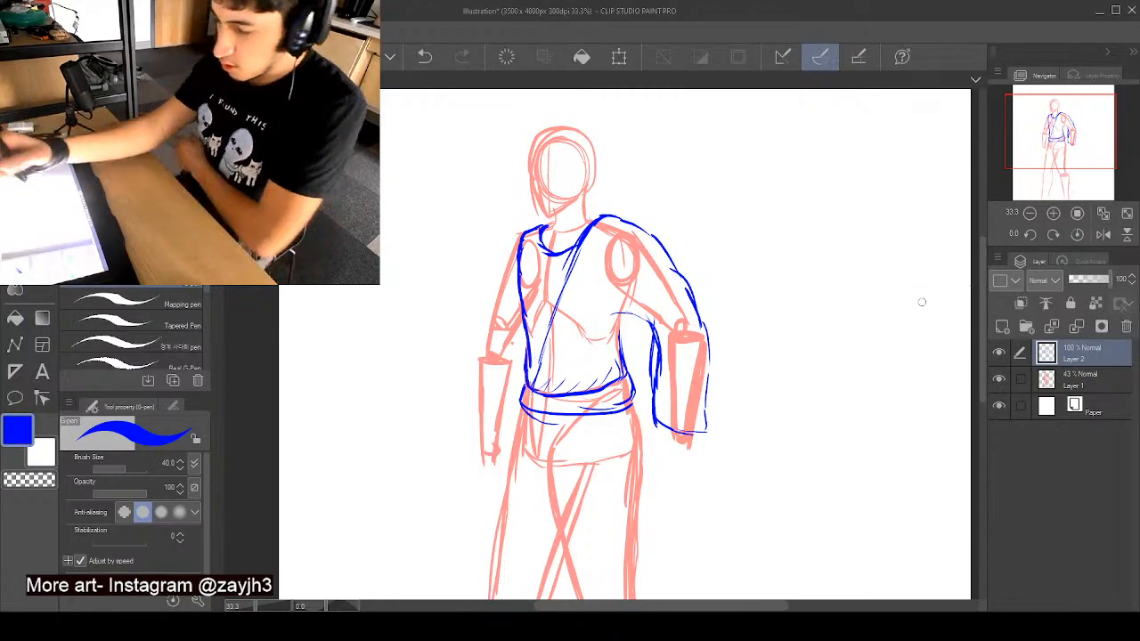
mouse_move(530, 410)
mouse_down()
mouse_move(579, 434)
mouse_move(564, 428)
mouse_move(646, 424)
mouse_up()
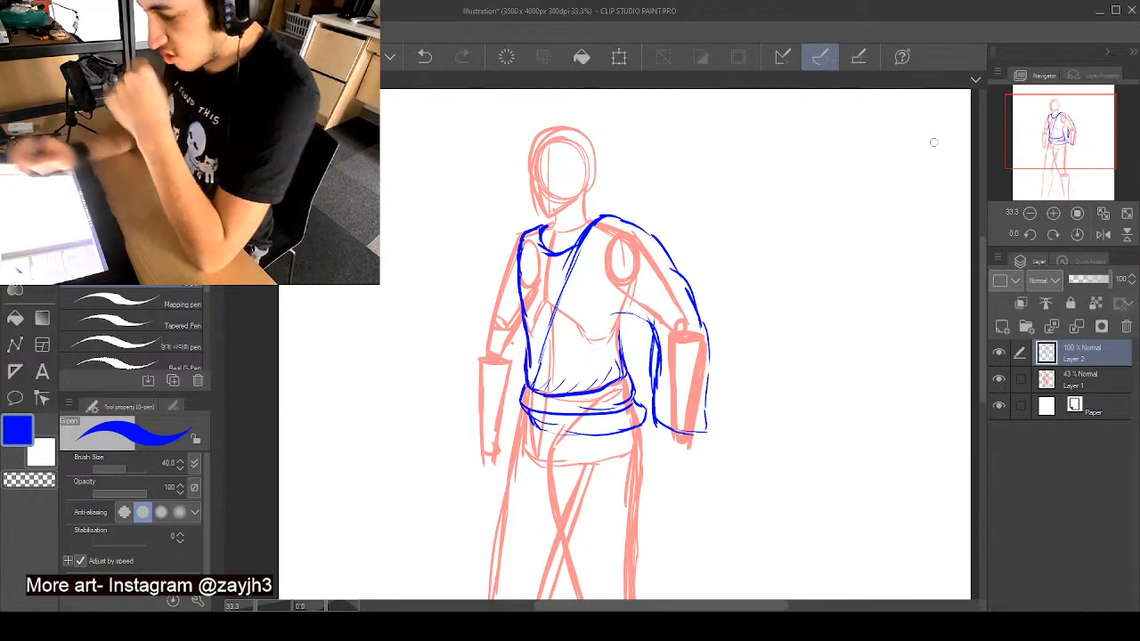
- Outline the neck and head in blue, following the red skull shape around to the pointed chin and jaw
drag(984, 252, 983, 277)
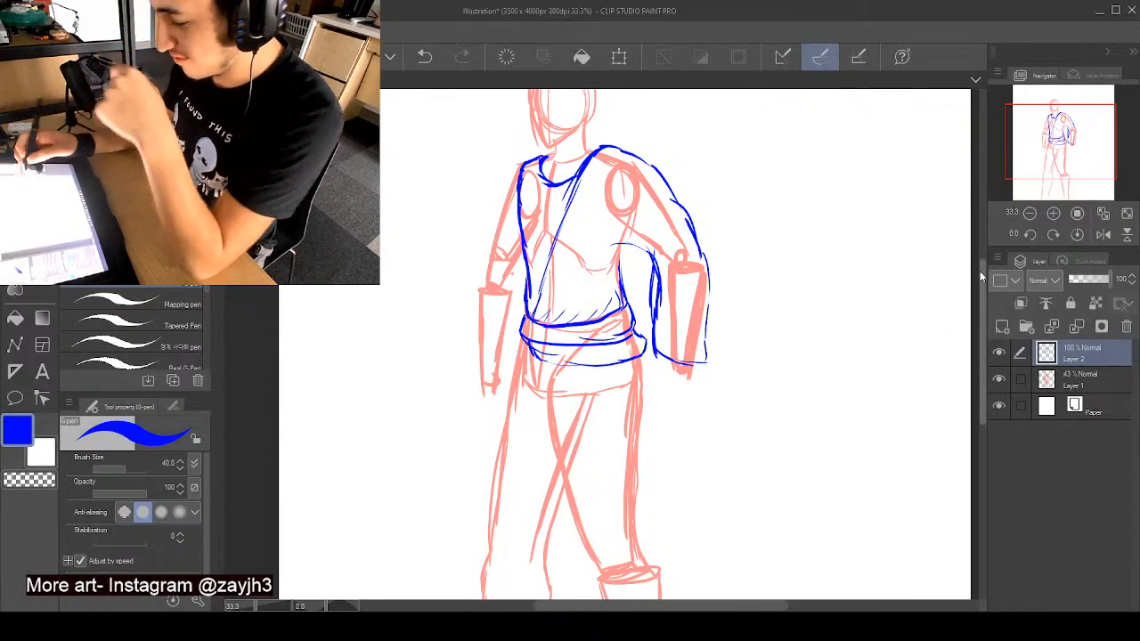
mouse_move(981, 278)
mouse_down()
mouse_move(980, 292)
mouse_move(981, 282)
mouse_up()
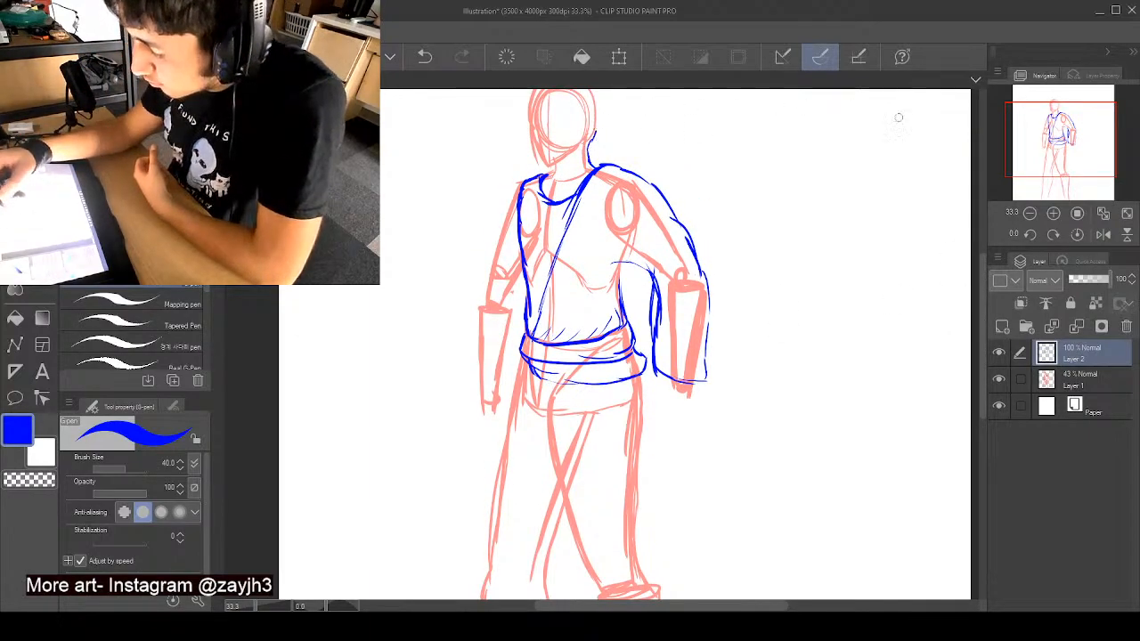
drag(983, 294, 986, 277)
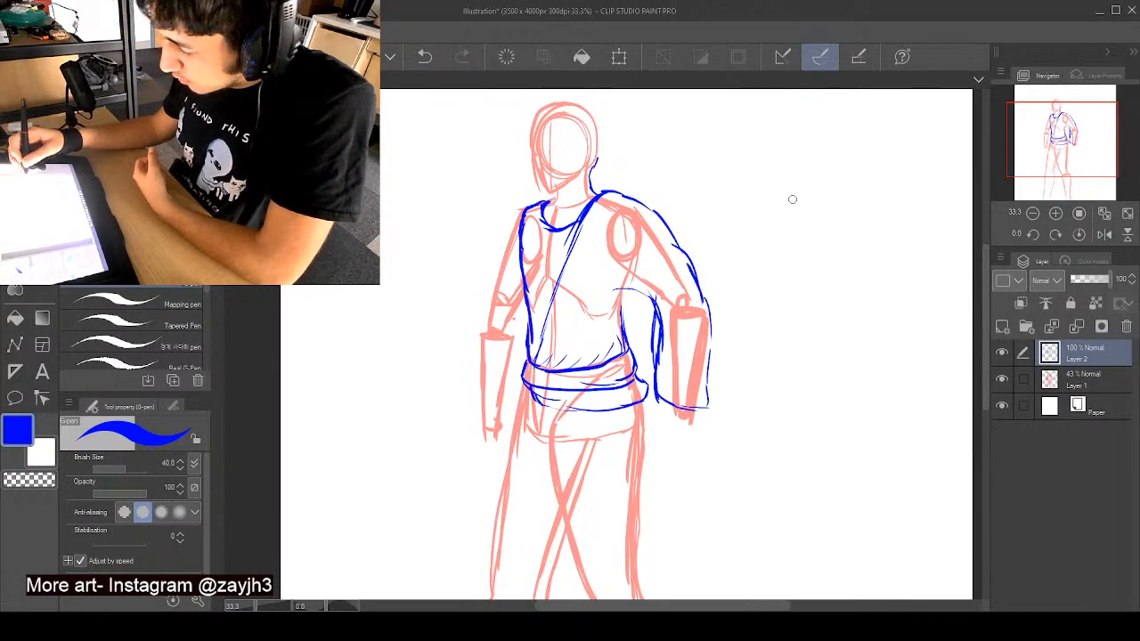
drag(590, 158, 596, 167)
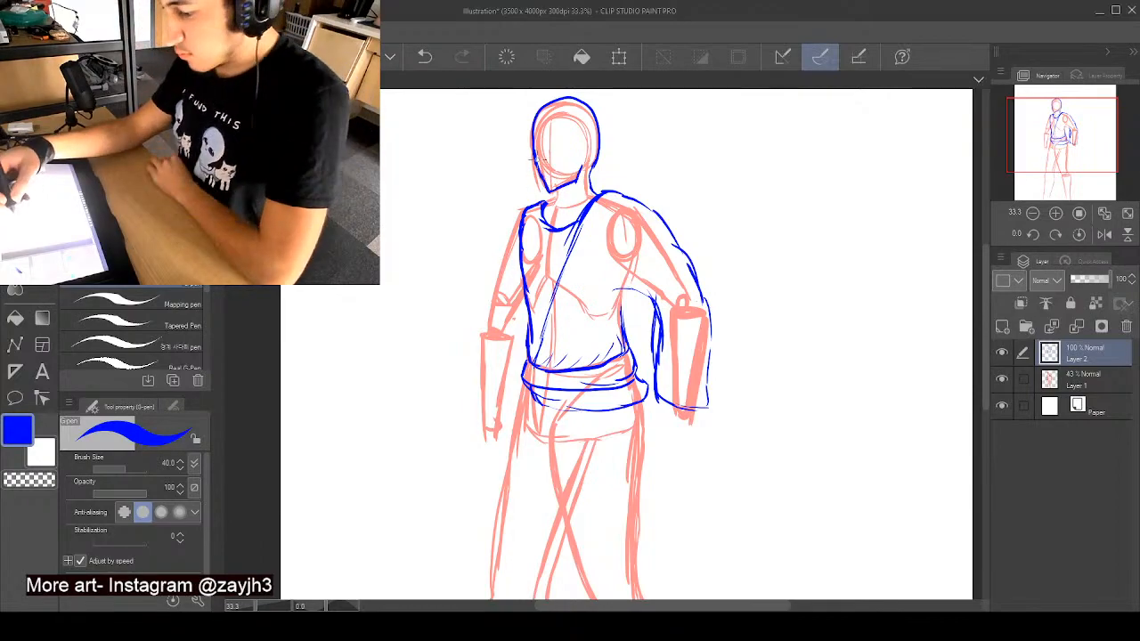
drag(534, 153, 549, 192)
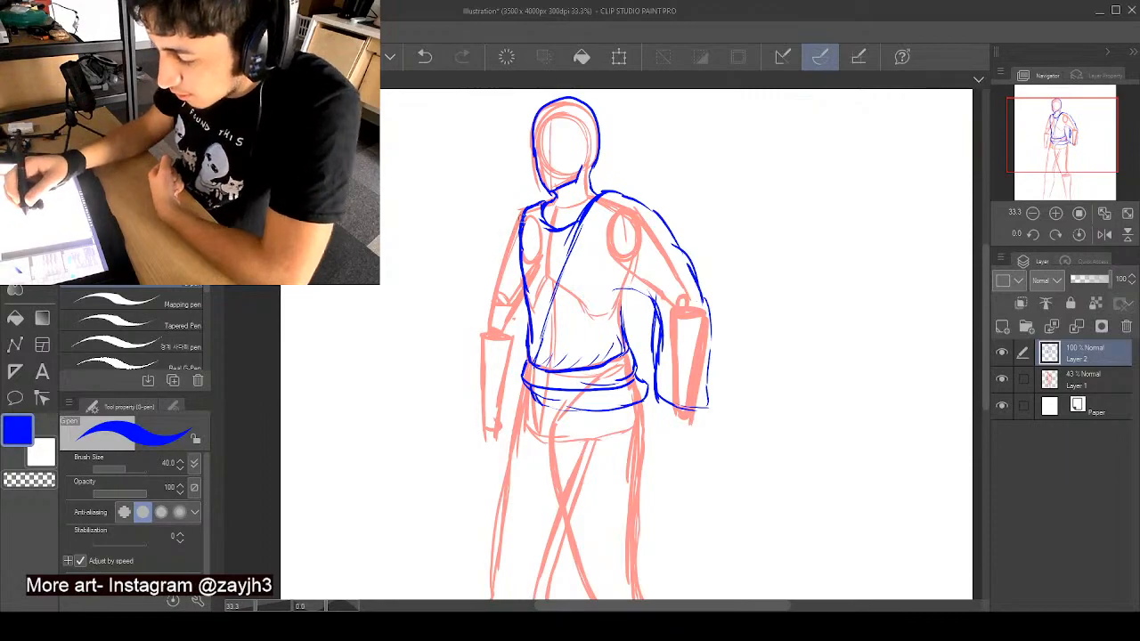
- Outline the left-hand upper arm in blue from the shoulder down to the elbow
drag(521, 214, 501, 298)
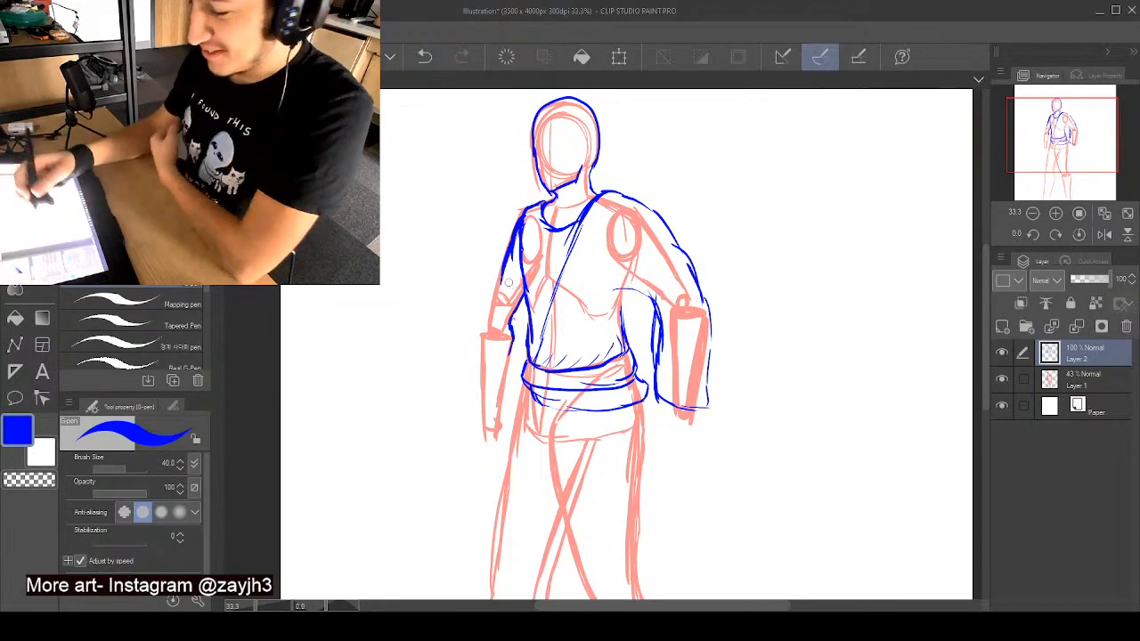
drag(504, 279, 488, 333)
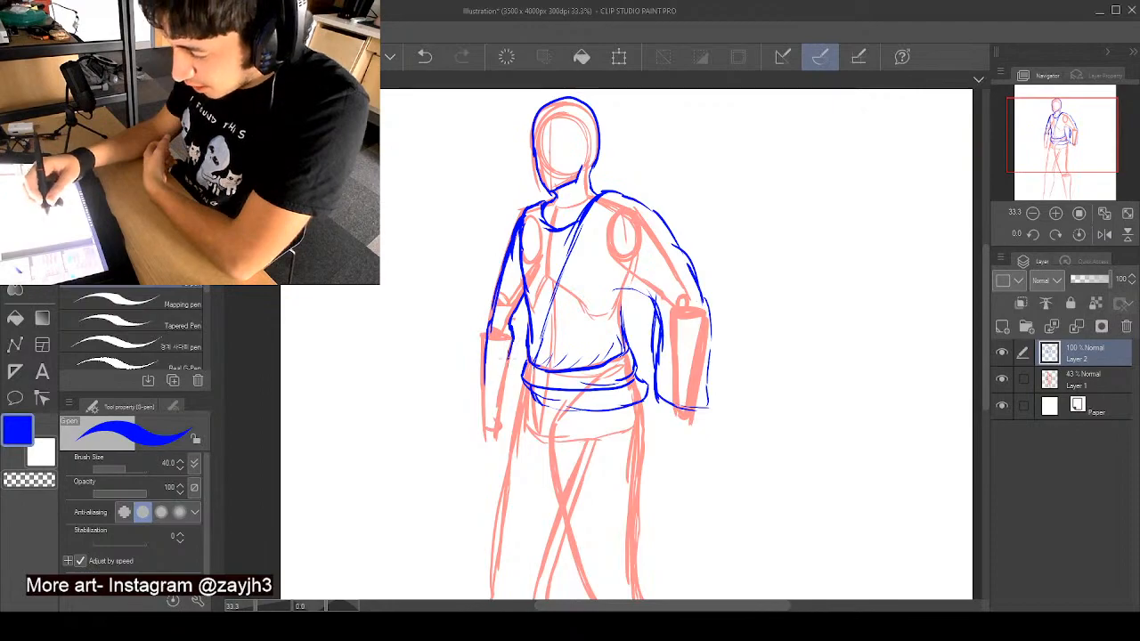
drag(507, 347, 496, 412)
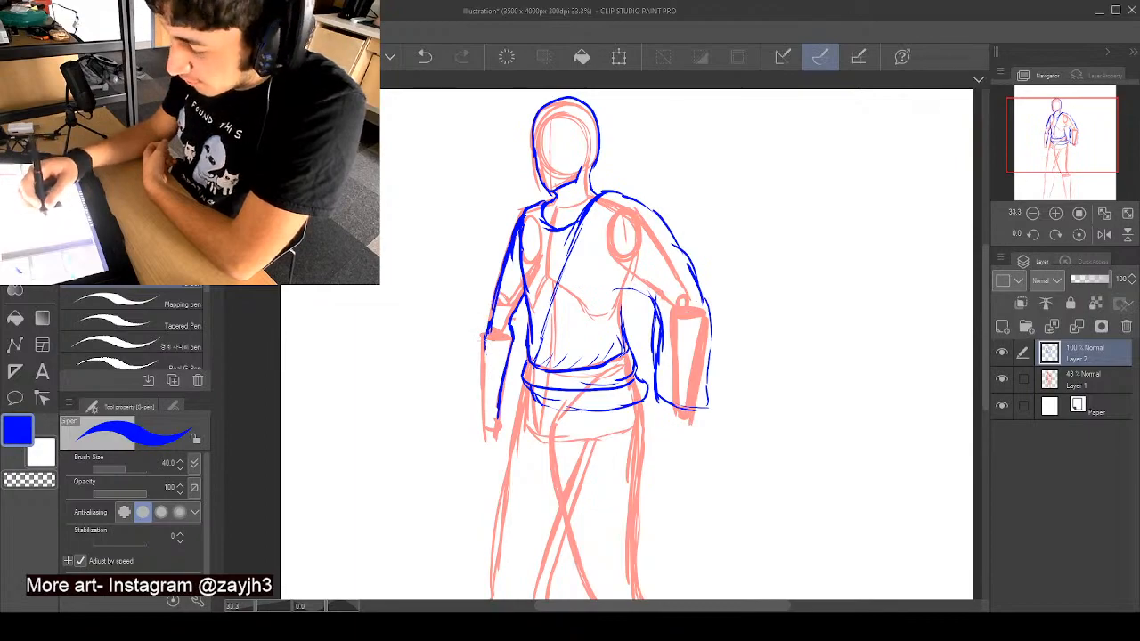
drag(488, 338, 482, 412)
drag(484, 362, 480, 424)
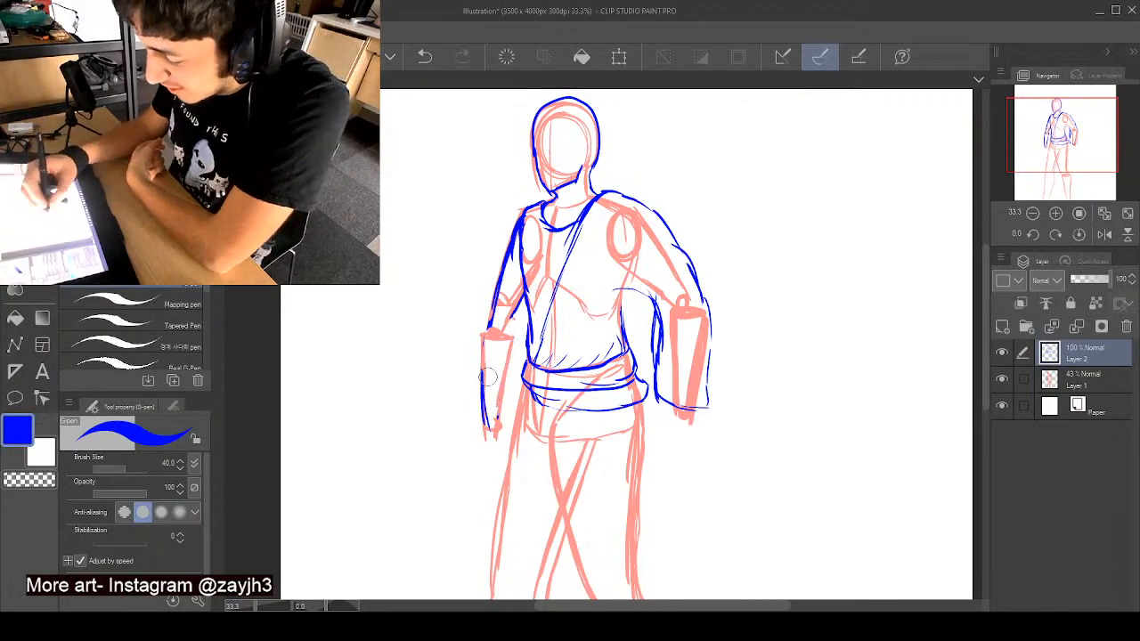
mouse_move(488, 376)
mouse_down()
mouse_move(494, 432)
mouse_move(488, 416)
mouse_up()
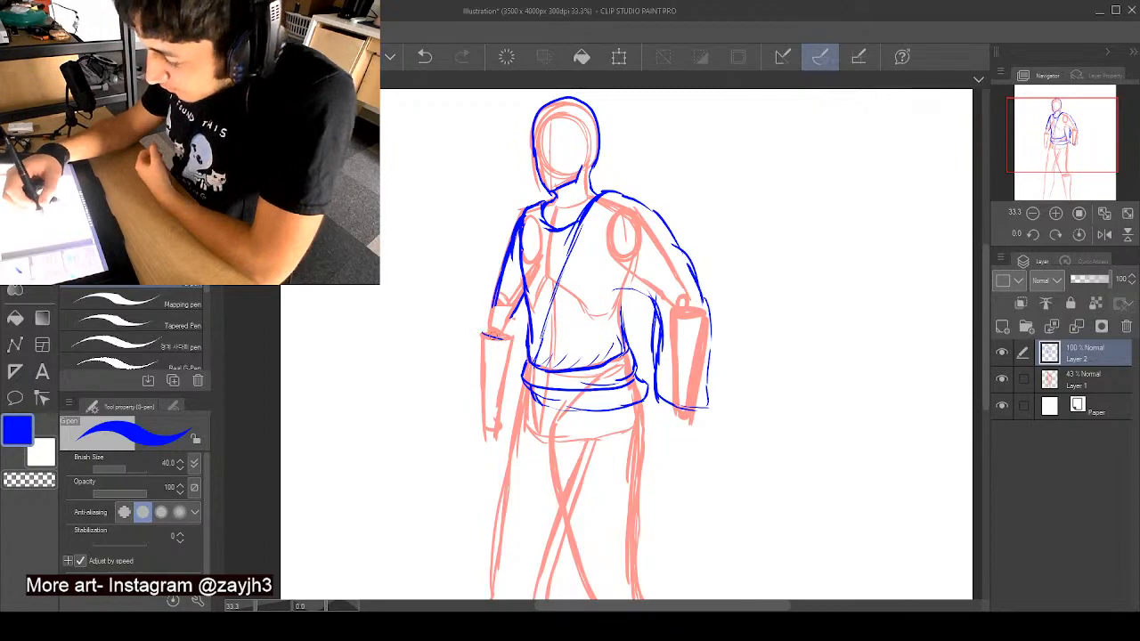
- Draw a forearm guard of three stacked, tapering segments around the left-hand forearm from elbow to wrist
drag(500, 338, 513, 338)
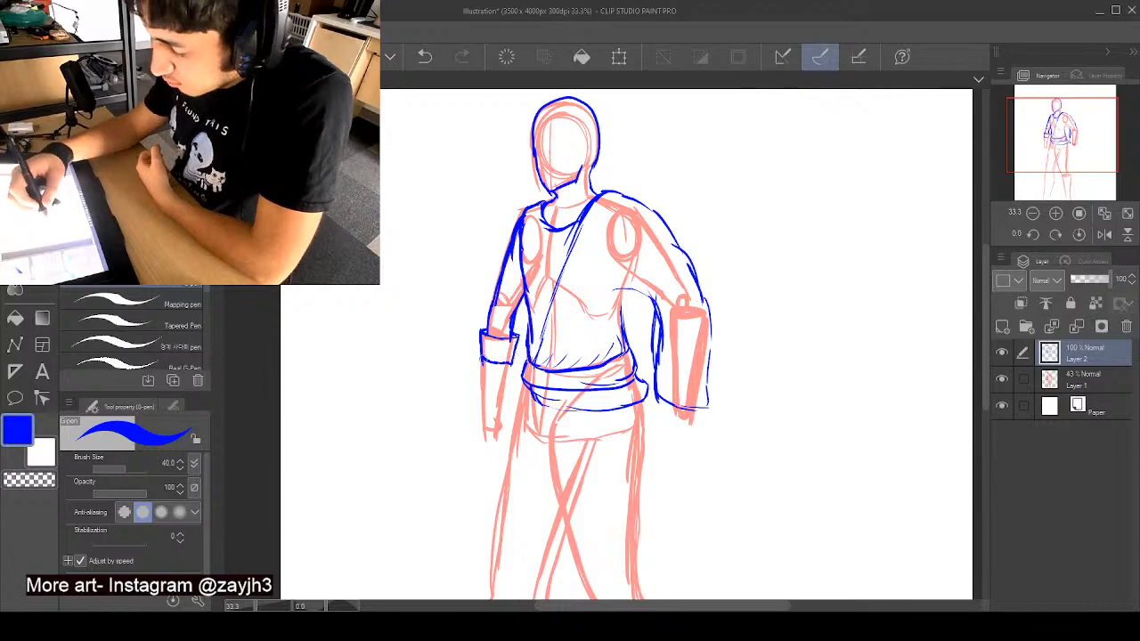
drag(476, 354, 516, 369)
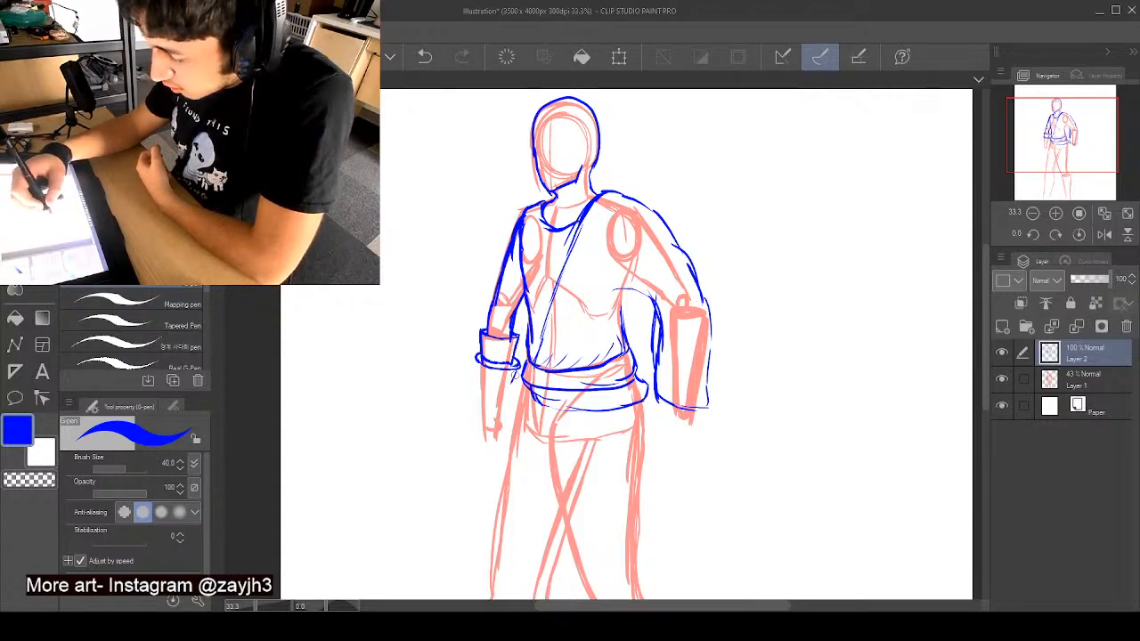
drag(477, 361, 481, 392)
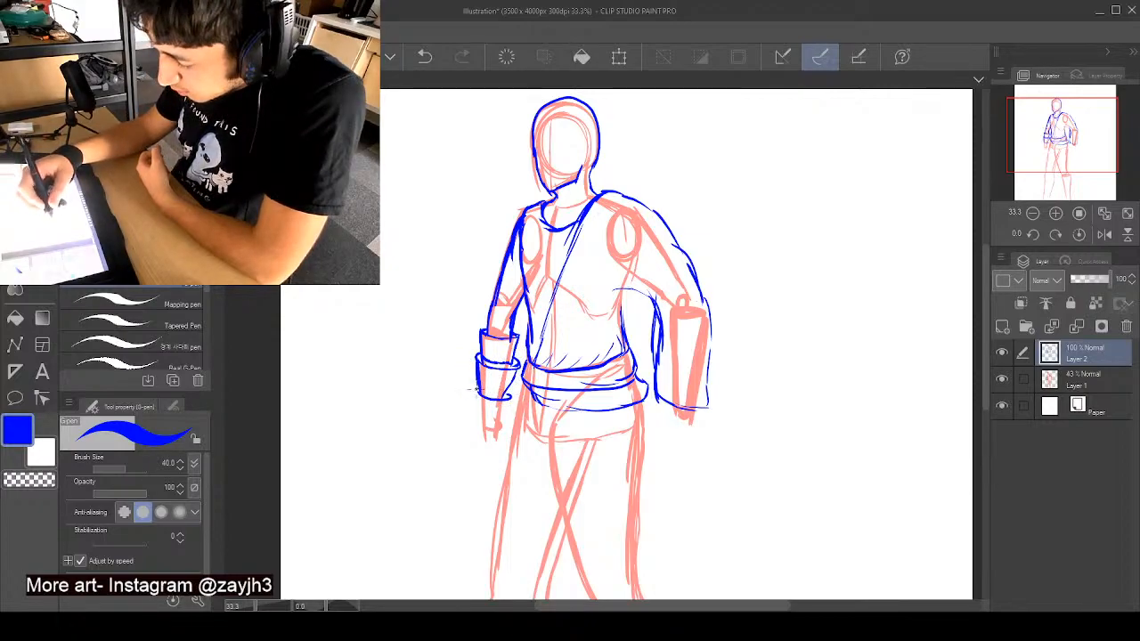
drag(513, 396, 504, 421)
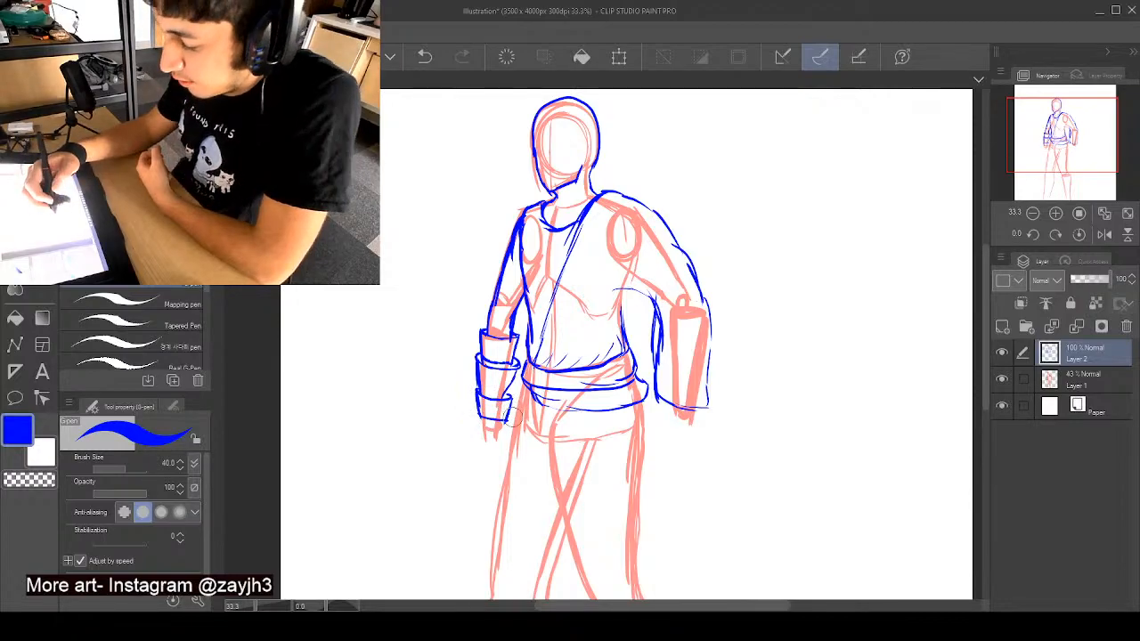
key(ctrl+z)
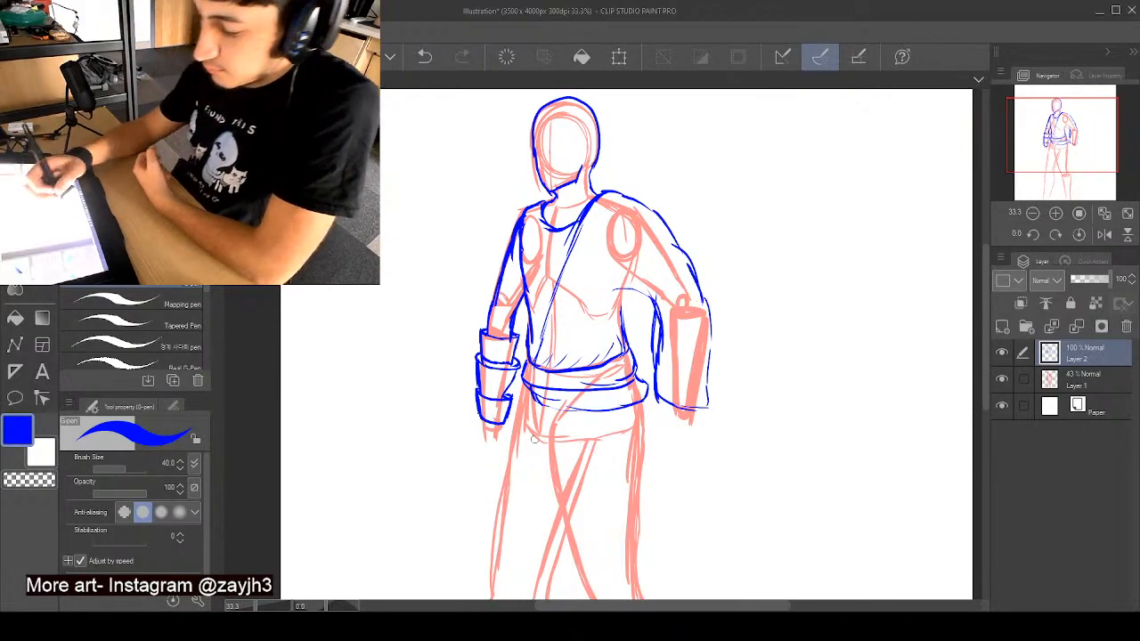
drag(513, 386, 506, 404)
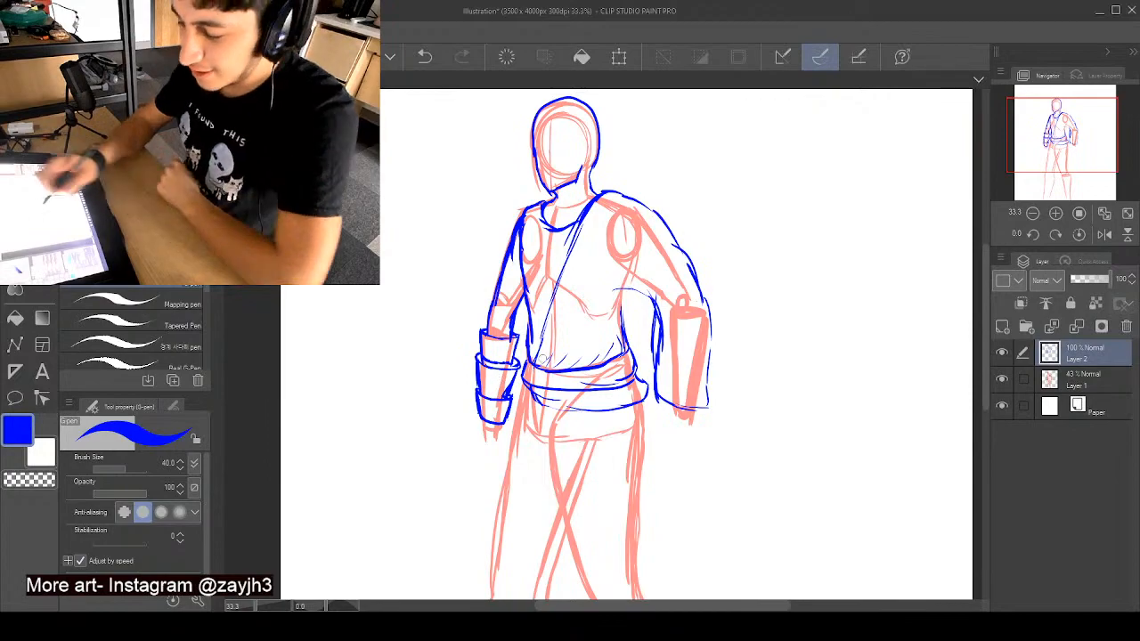
drag(986, 270, 986, 306)
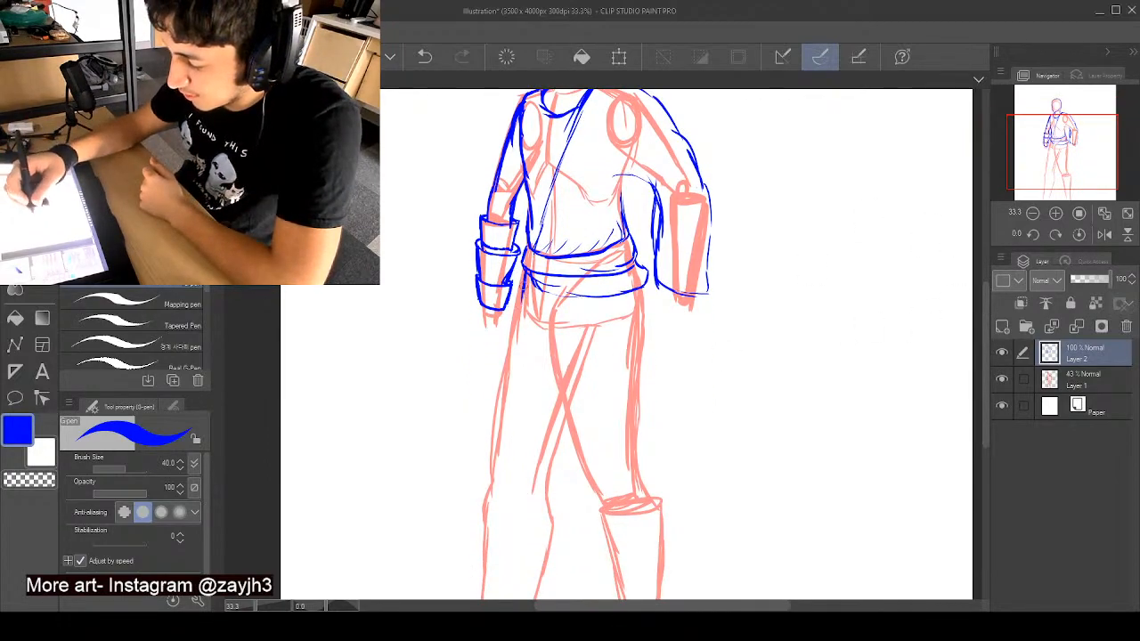
drag(523, 294, 499, 388)
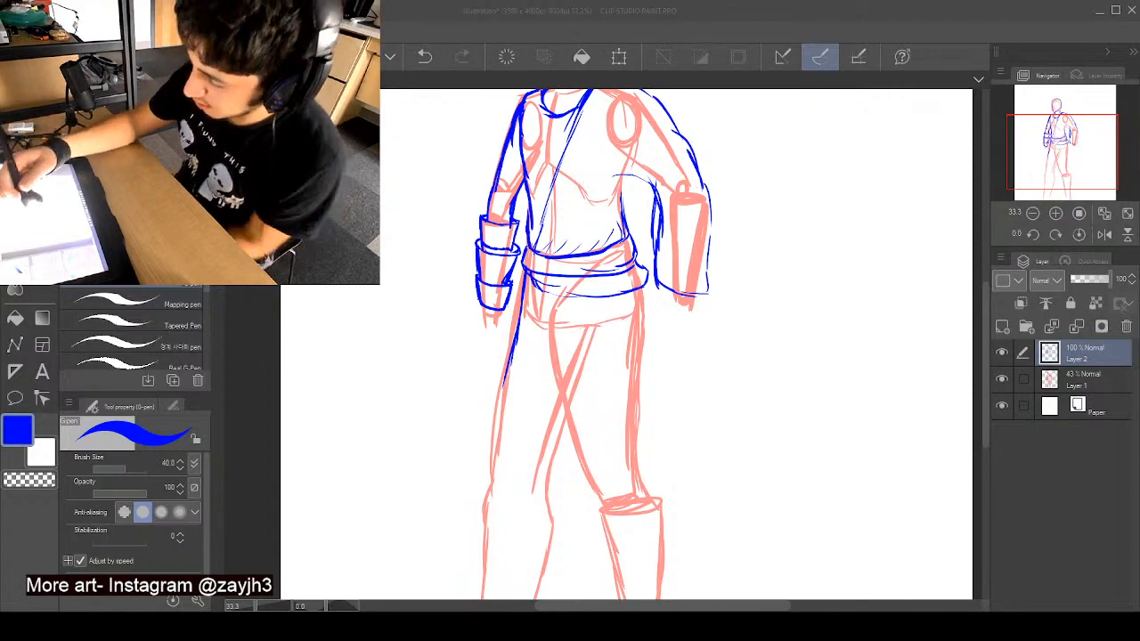
drag(524, 314, 525, 365)
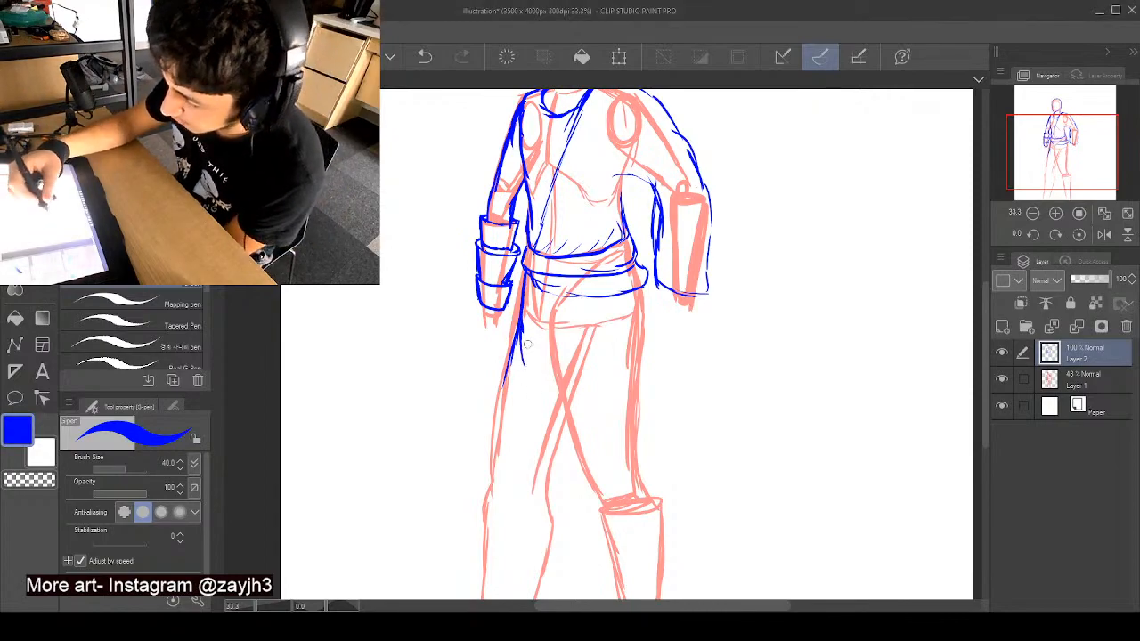
drag(563, 313, 554, 353)
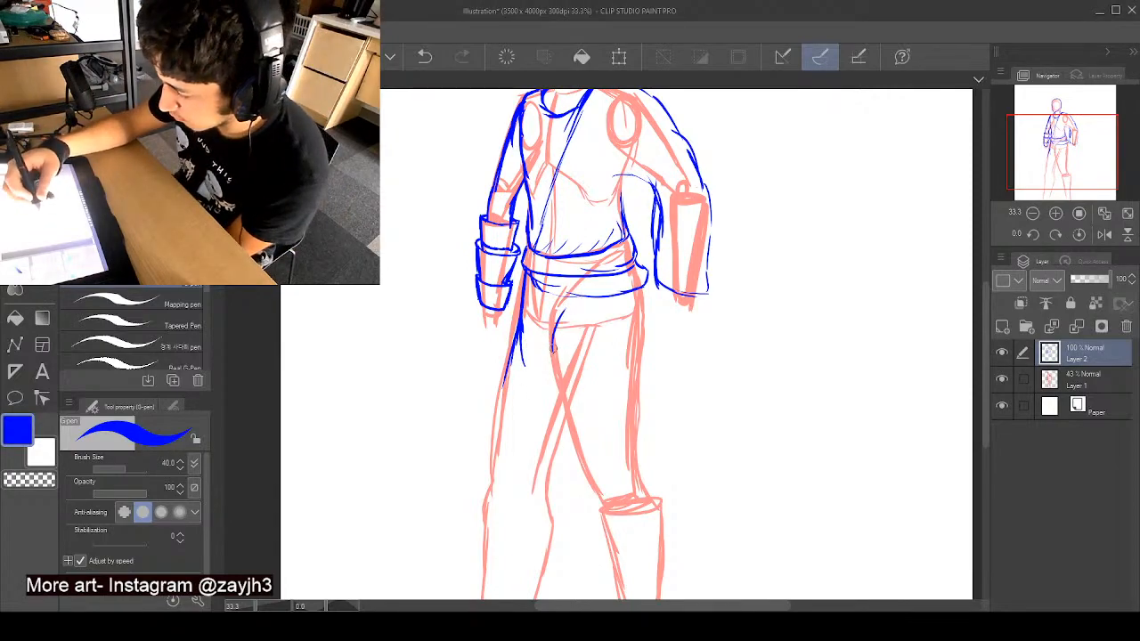
mouse_move(554, 304)
mouse_down()
mouse_move(534, 345)
mouse_move(539, 322)
mouse_move(554, 345)
mouse_move(561, 328)
mouse_move(522, 313)
mouse_move(506, 391)
mouse_up()
drag(522, 351, 511, 359)
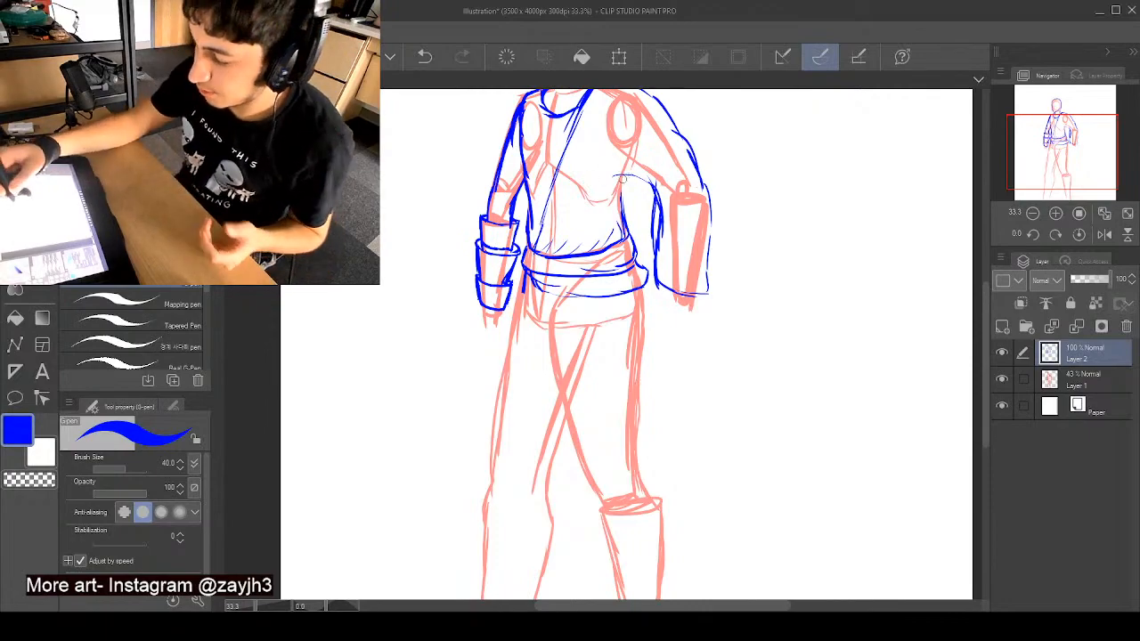
- Reinforce the armpit curve beside the right-hand sleeve and redraw the left-hand upper arm down to a thickened forearm guard rim
mouse_move(623, 177)
mouse_down()
mouse_move(604, 191)
mouse_move(619, 191)
mouse_move(622, 209)
mouse_up()
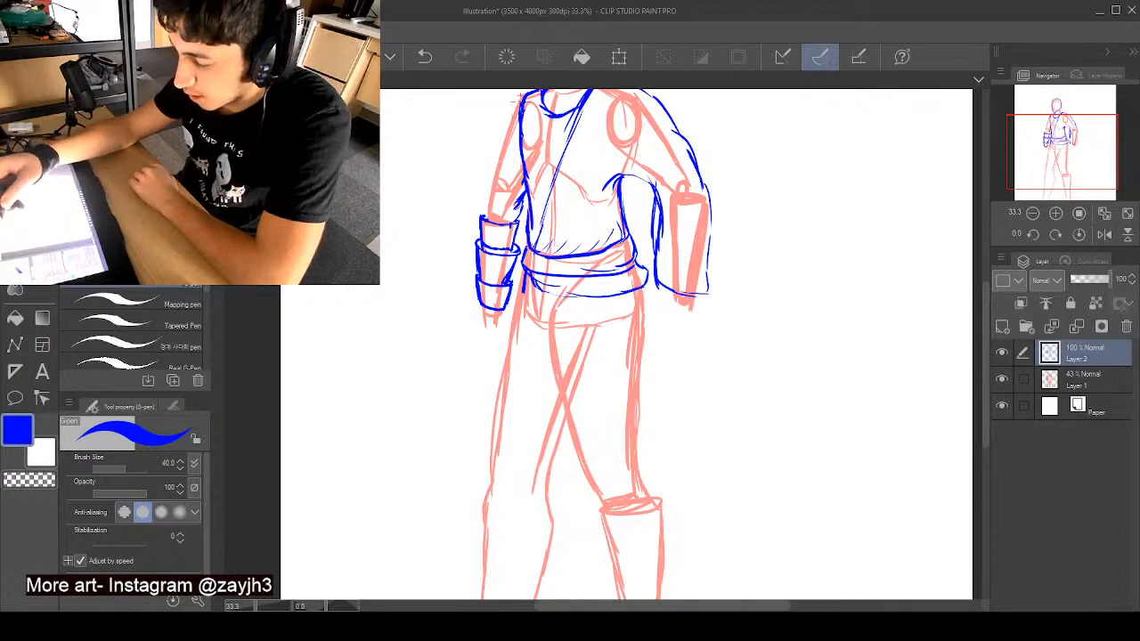
drag(520, 95, 481, 220)
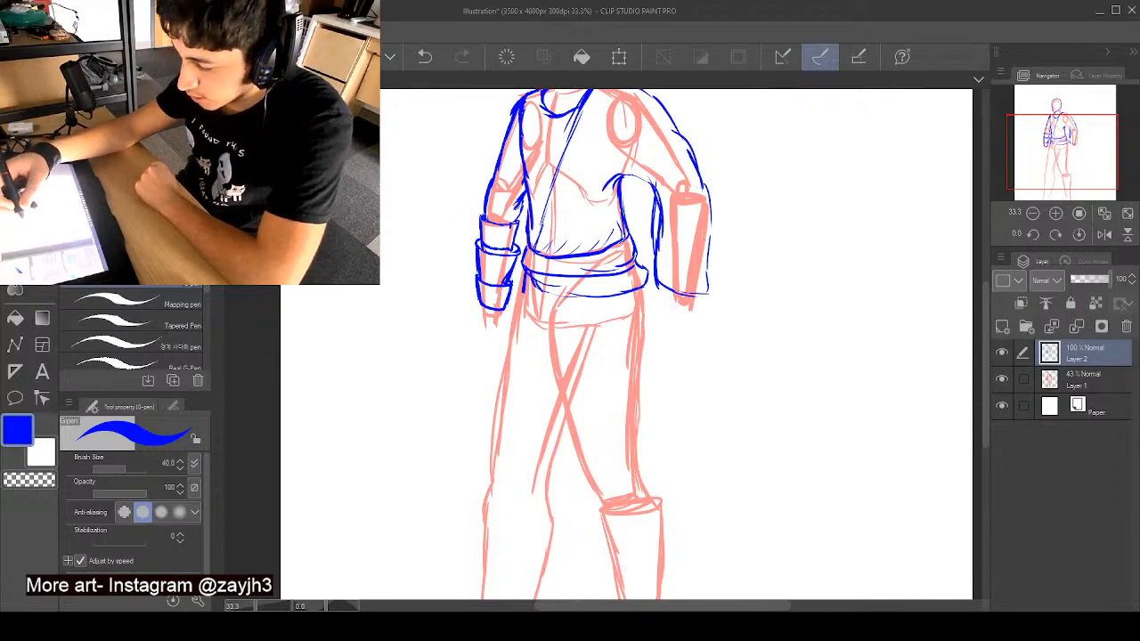
mouse_move(479, 219)
mouse_down()
mouse_move(480, 247)
mouse_move(517, 250)
mouse_up()
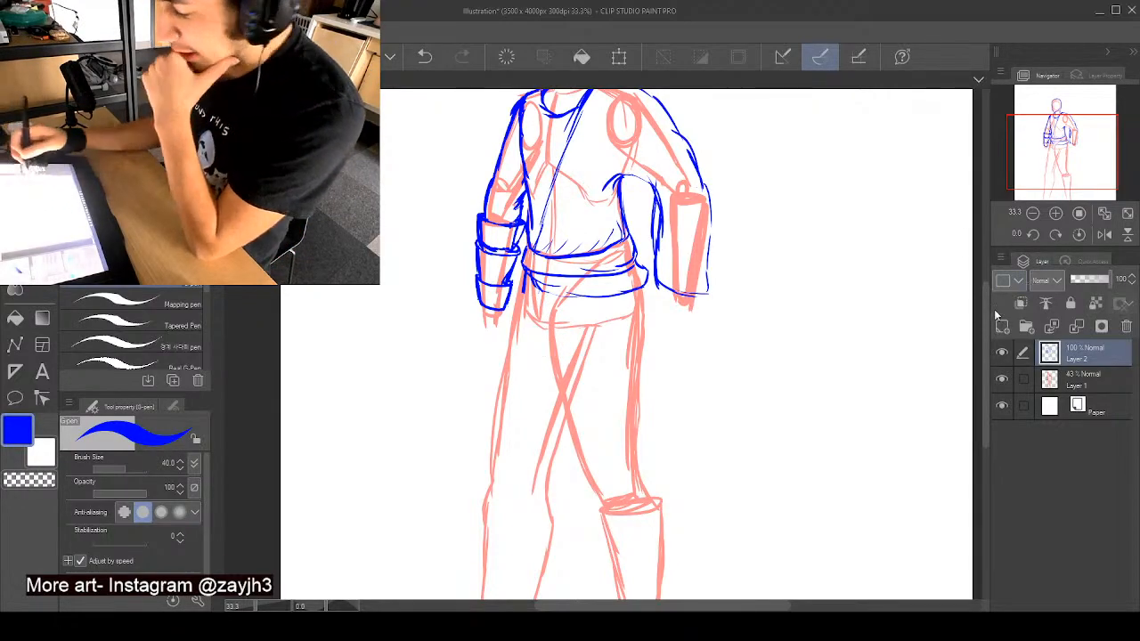
- Add fold lines and a curved forearm line to the right-hand sleeve, and line the left-hand guard's rim and the hand's edge below it
mouse_move(985, 332)
mouse_down()
mouse_move(990, 273)
mouse_move(989, 305)
mouse_up()
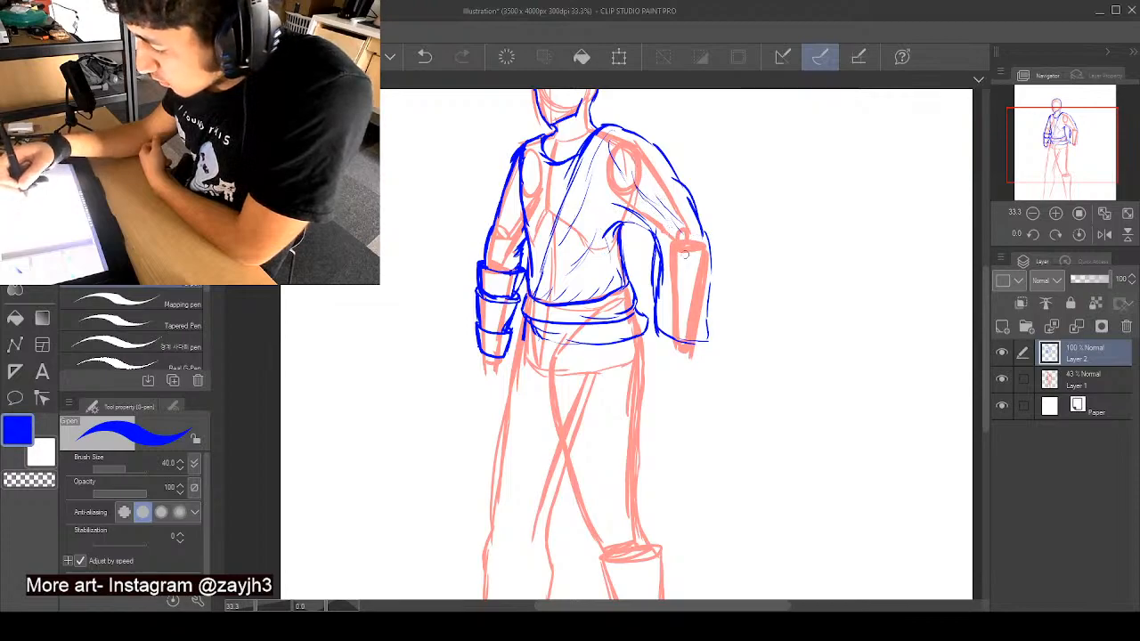
mouse_move(700, 262)
mouse_down()
mouse_move(664, 273)
mouse_move(700, 311)
mouse_move(653, 291)
mouse_move(695, 326)
mouse_up()
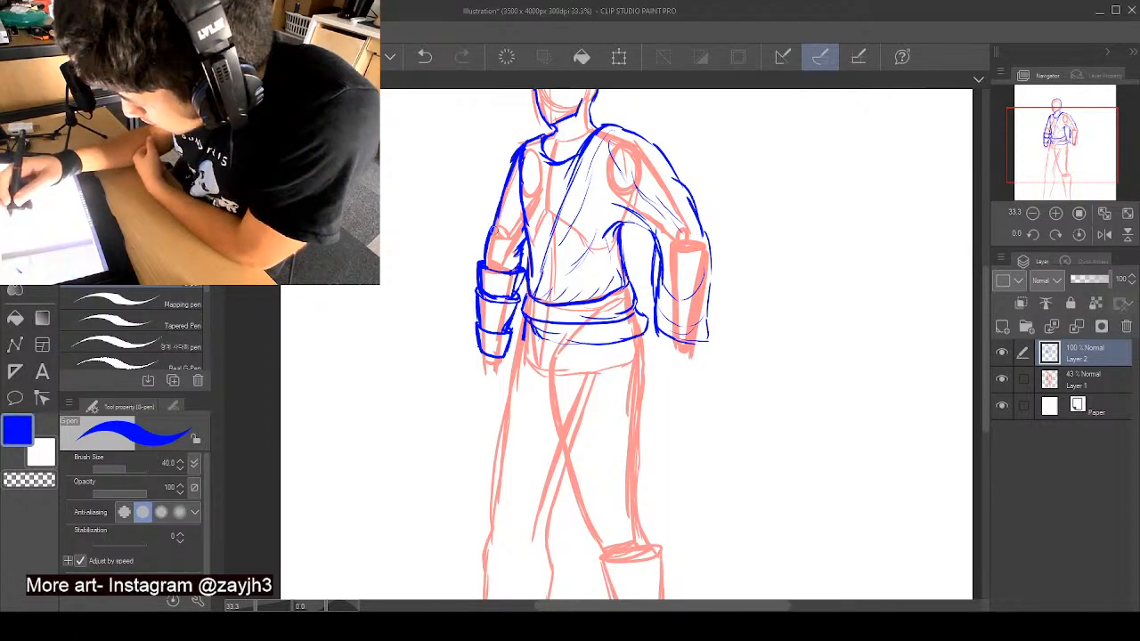
mouse_move(486, 259)
mouse_down()
mouse_move(521, 261)
mouse_move(511, 265)
mouse_up()
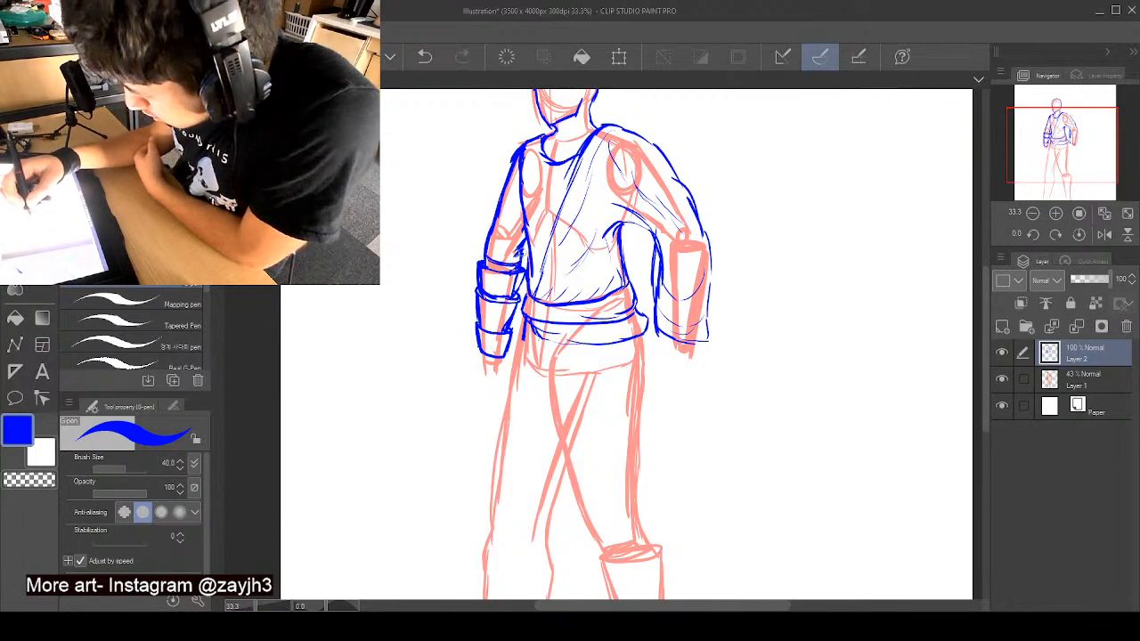
drag(483, 356, 479, 377)
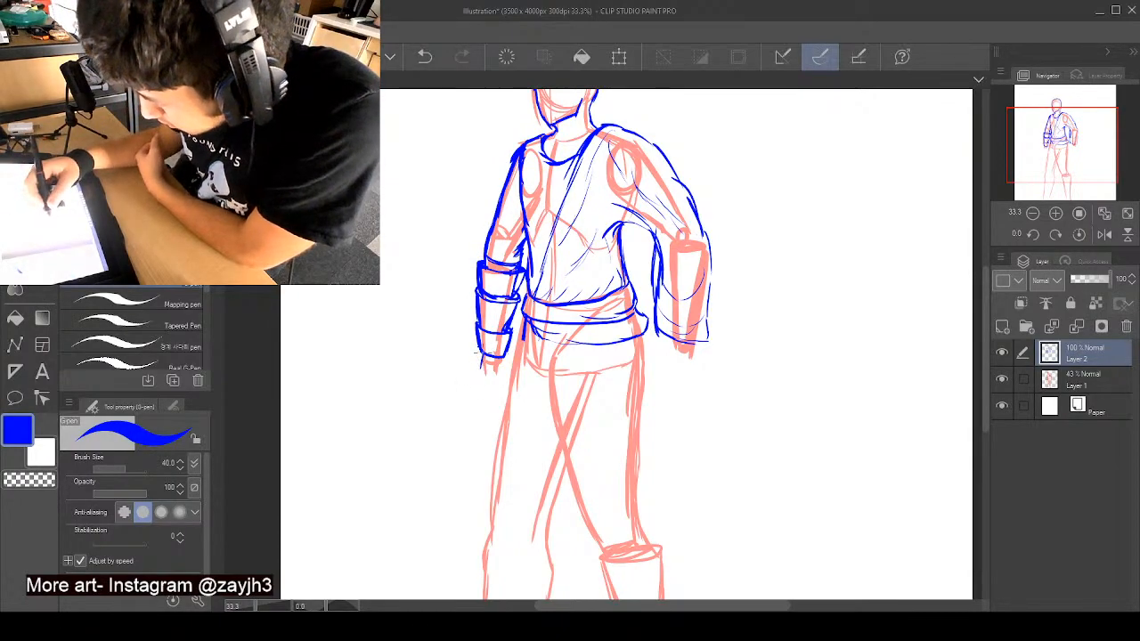
drag(697, 342, 693, 360)
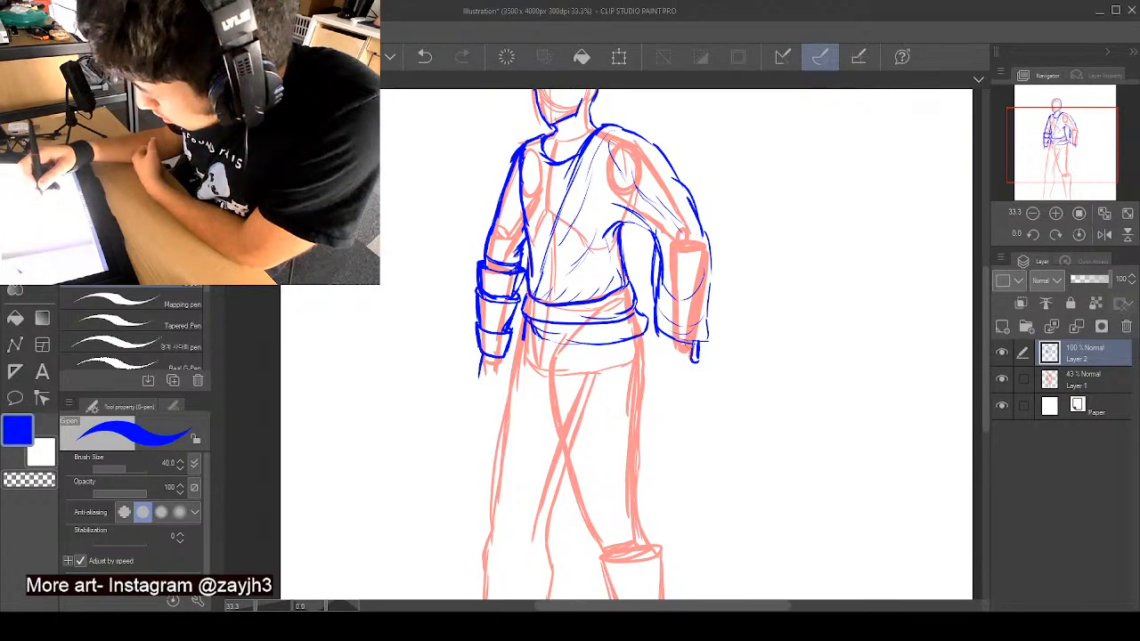
key(ctrl+z)
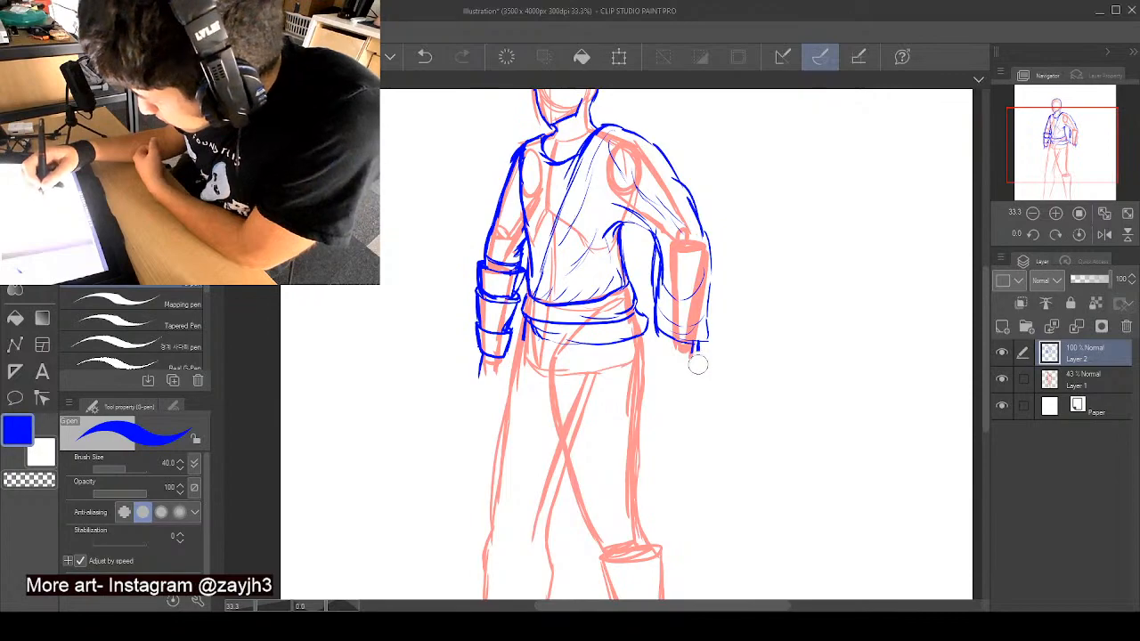
key(ctrl+z)
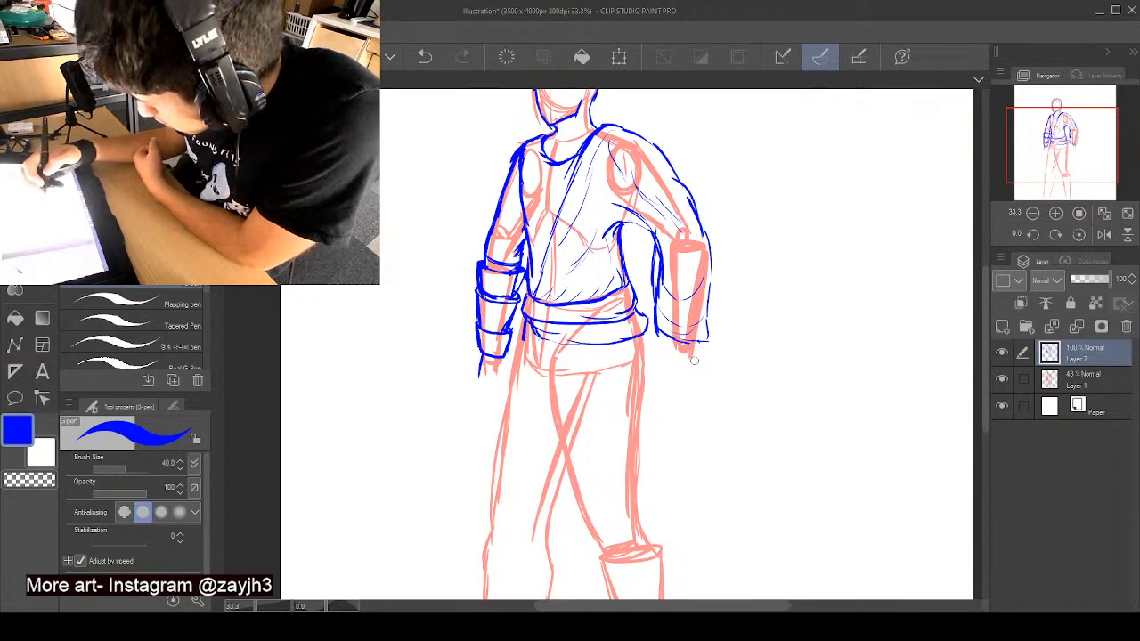
- Draw the open hand below the right-hand sleeve, with a thumb and slightly spread fingers hanging down
drag(696, 342, 700, 369)
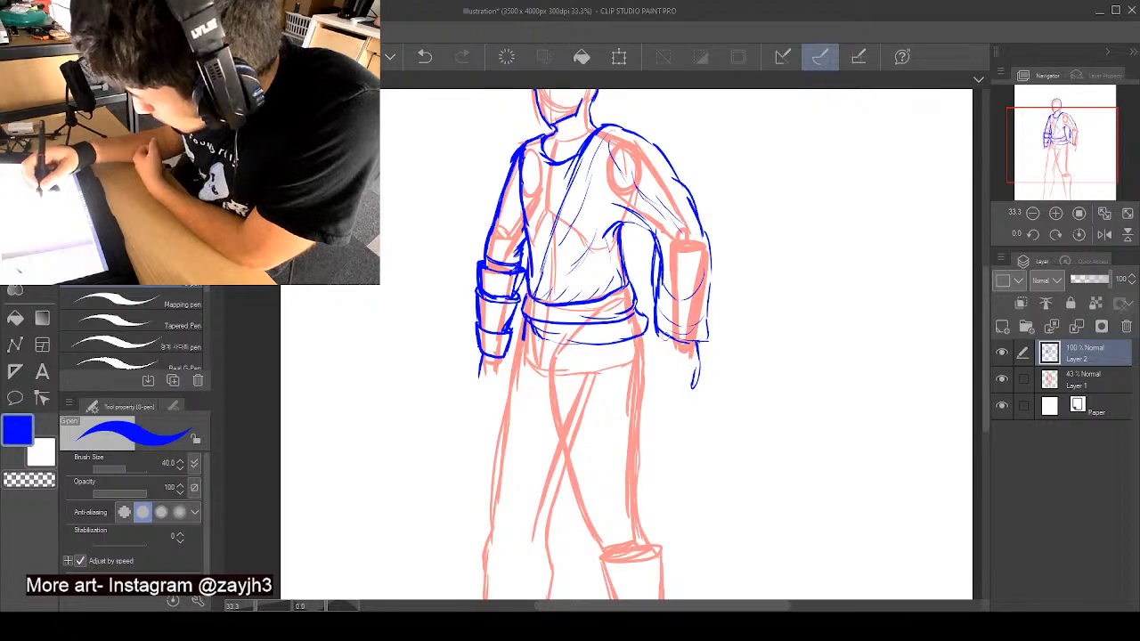
drag(668, 332, 659, 354)
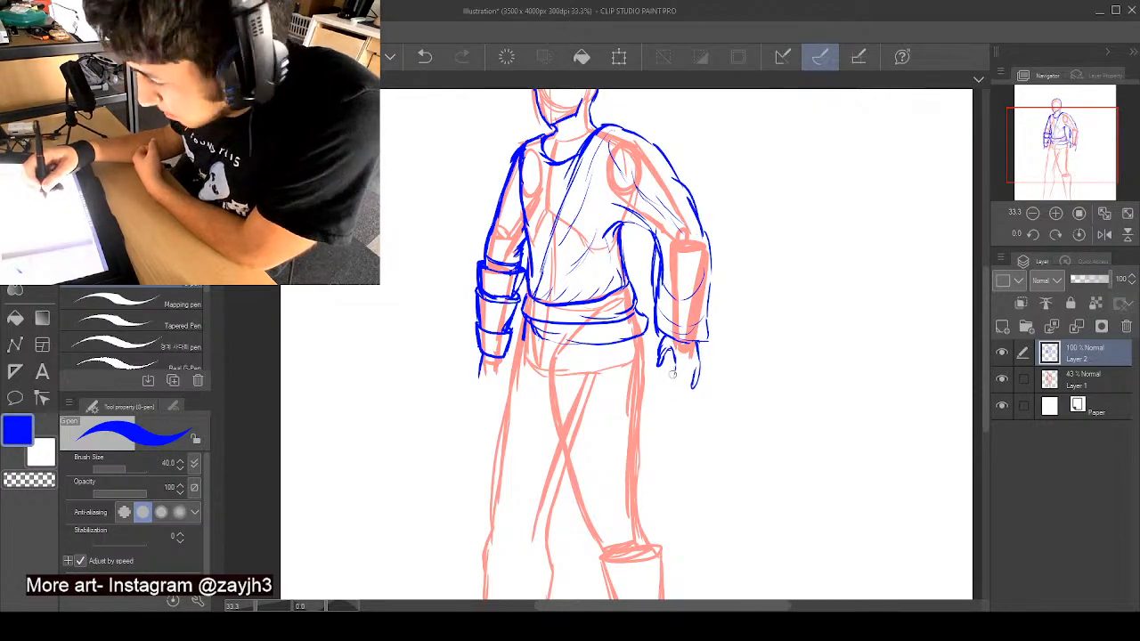
mouse_move(677, 365)
mouse_down()
mouse_move(666, 389)
mouse_move(687, 367)
mouse_move(688, 387)
mouse_move(672, 396)
mouse_up()
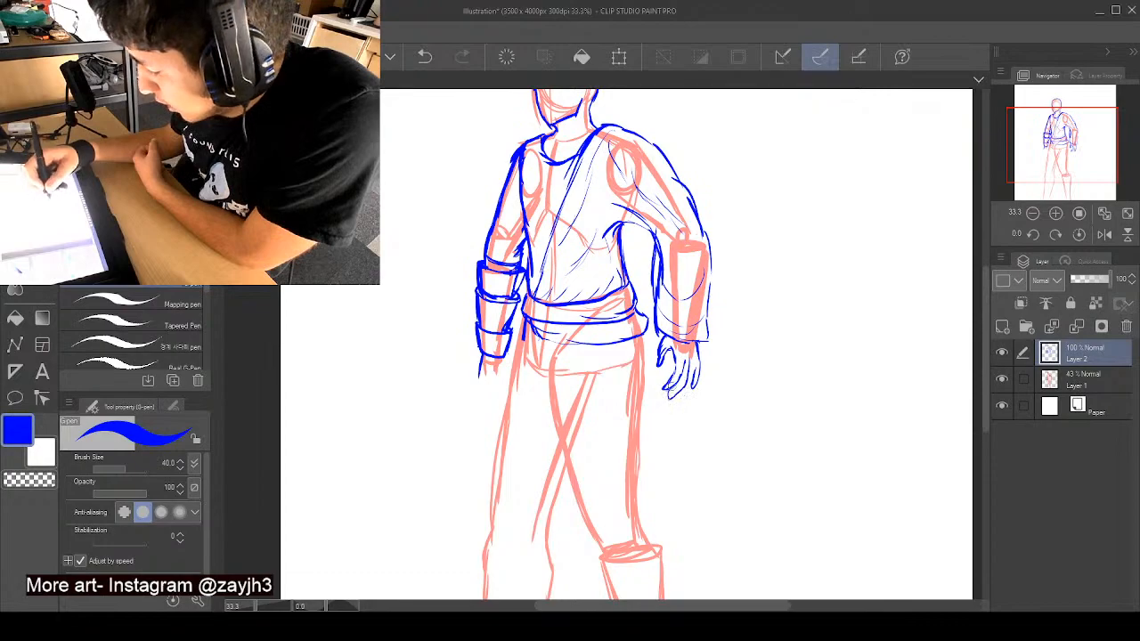
mouse_move(698, 360)
mouse_down()
mouse_move(690, 394)
mouse_move(676, 399)
mouse_move(693, 392)
mouse_up()
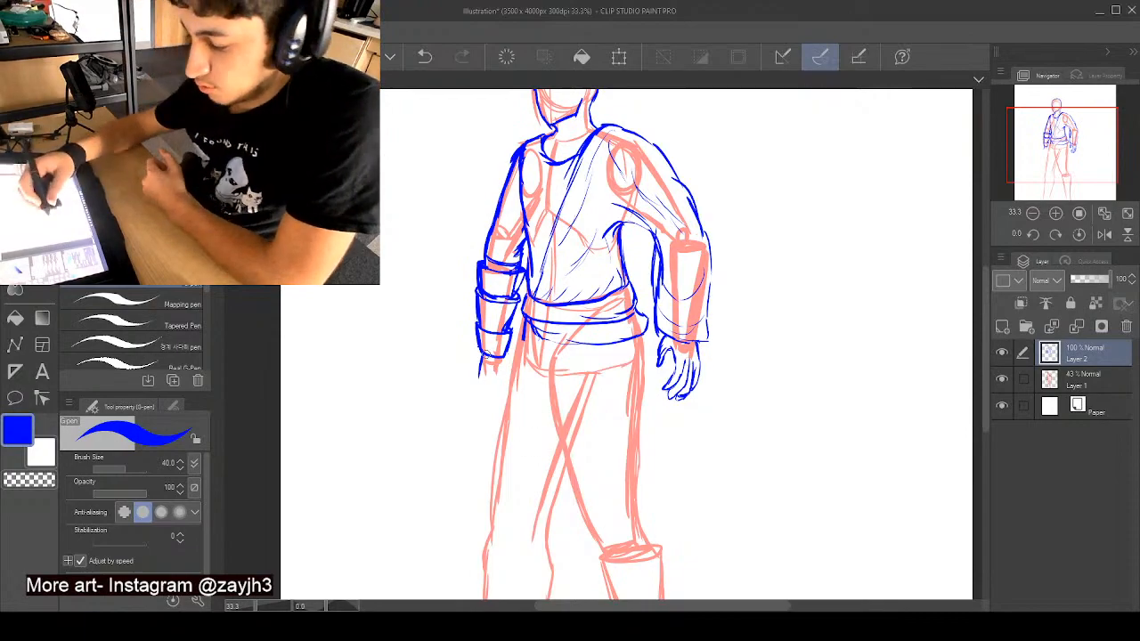
- Draw the left-hand hand as a loosely closed fist below the forearm guard
mouse_move(495, 358)
mouse_down()
mouse_move(484, 375)
mouse_move(506, 367)
mouse_move(495, 373)
mouse_up()
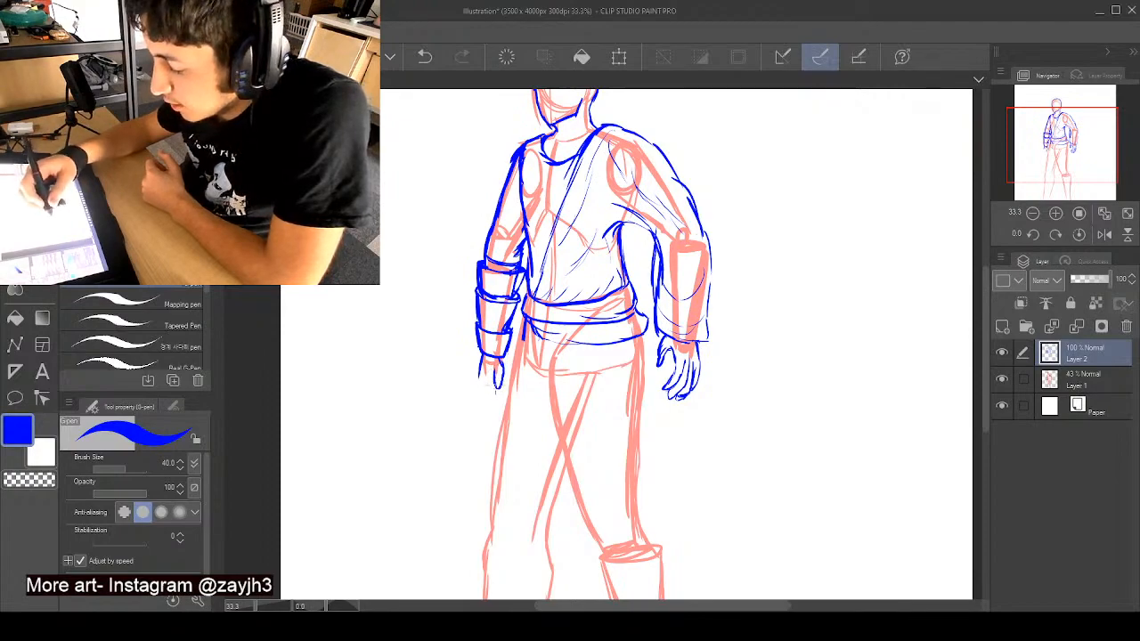
drag(482, 364, 480, 386)
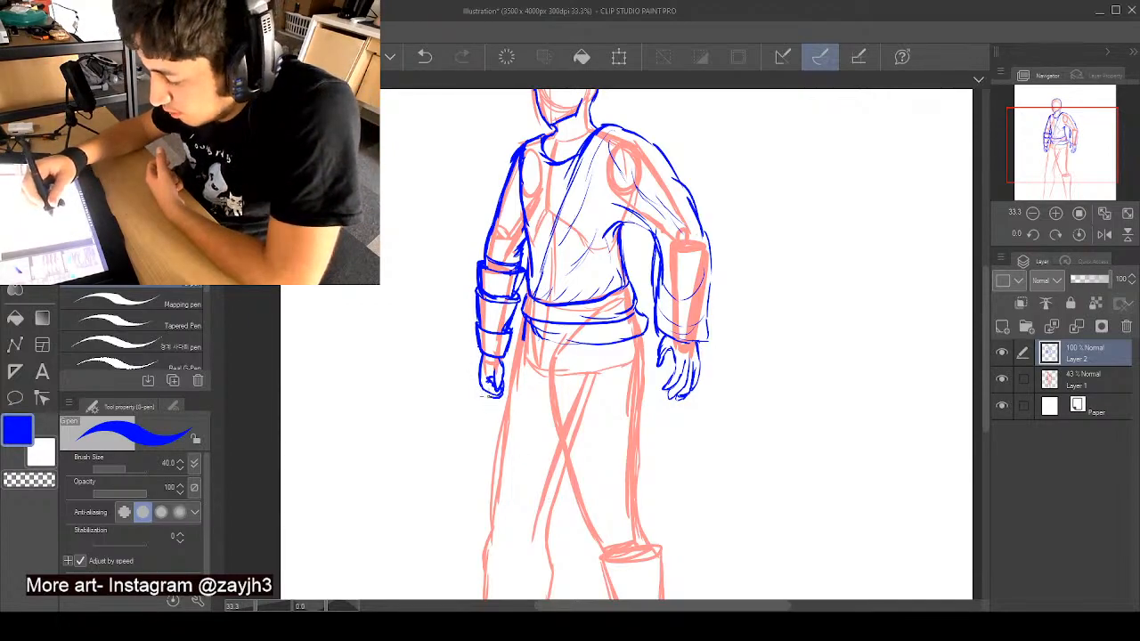
drag(500, 378, 511, 394)
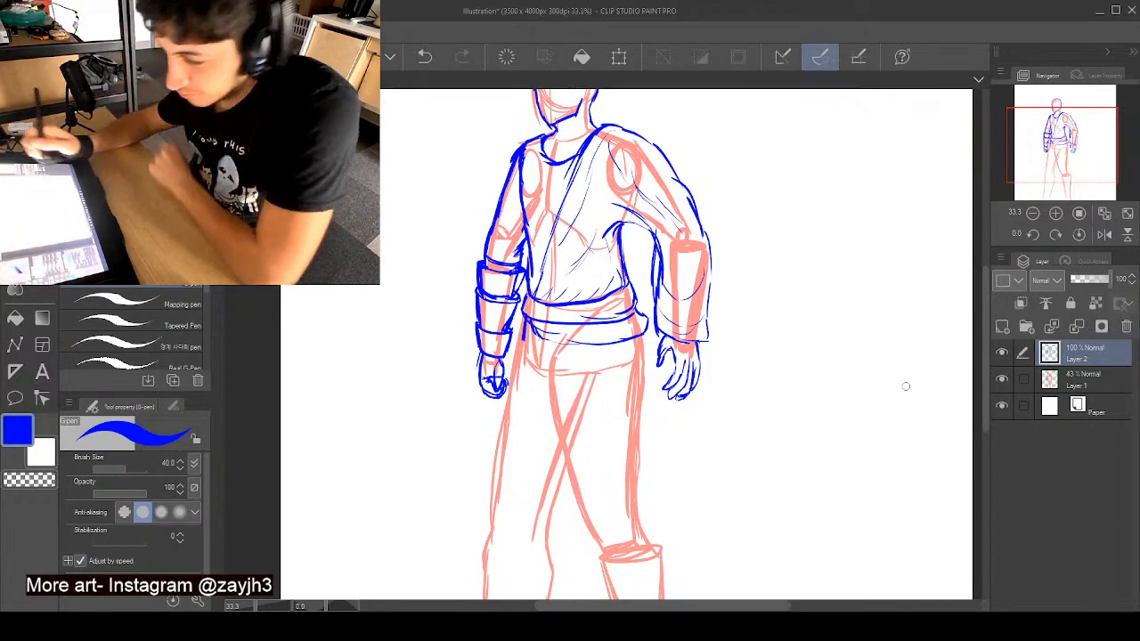
- Draw a thin curved brow line across the upper part of the face
drag(983, 289, 984, 253)
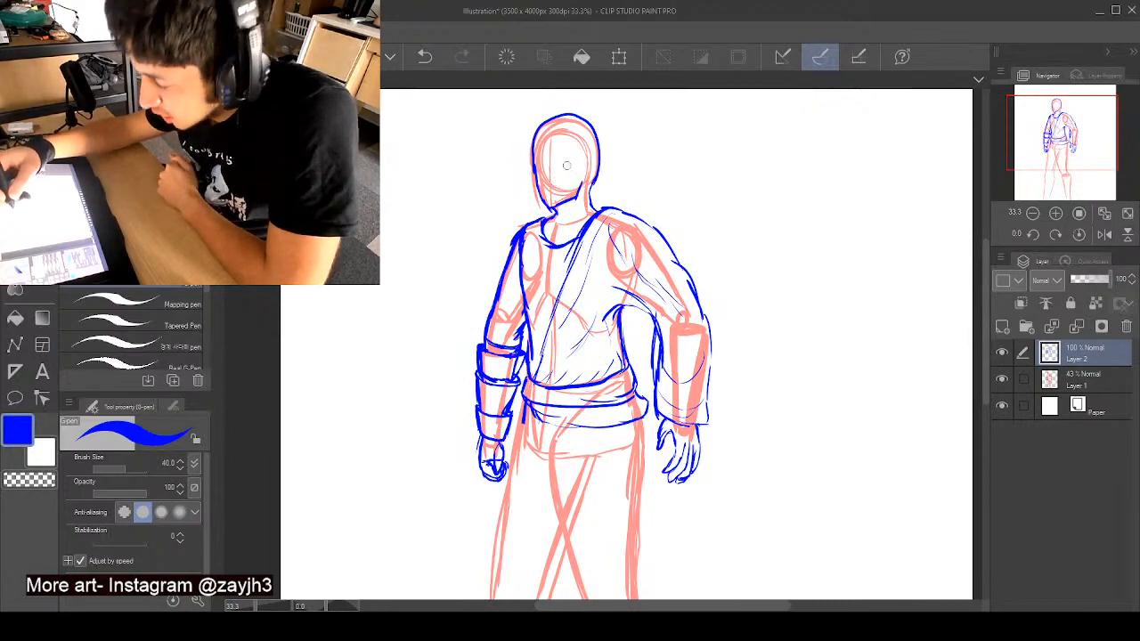
drag(561, 161, 568, 162)
key(ctrl+z)
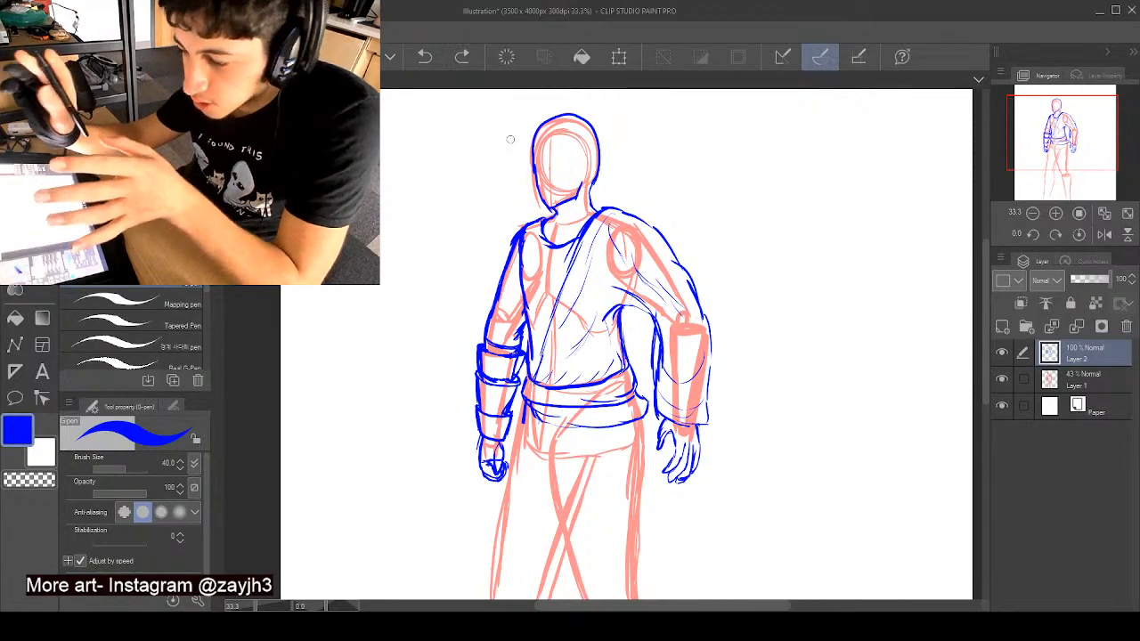
mouse_move(581, 150)
mouse_down()
mouse_move(545, 146)
mouse_move(535, 159)
mouse_up()
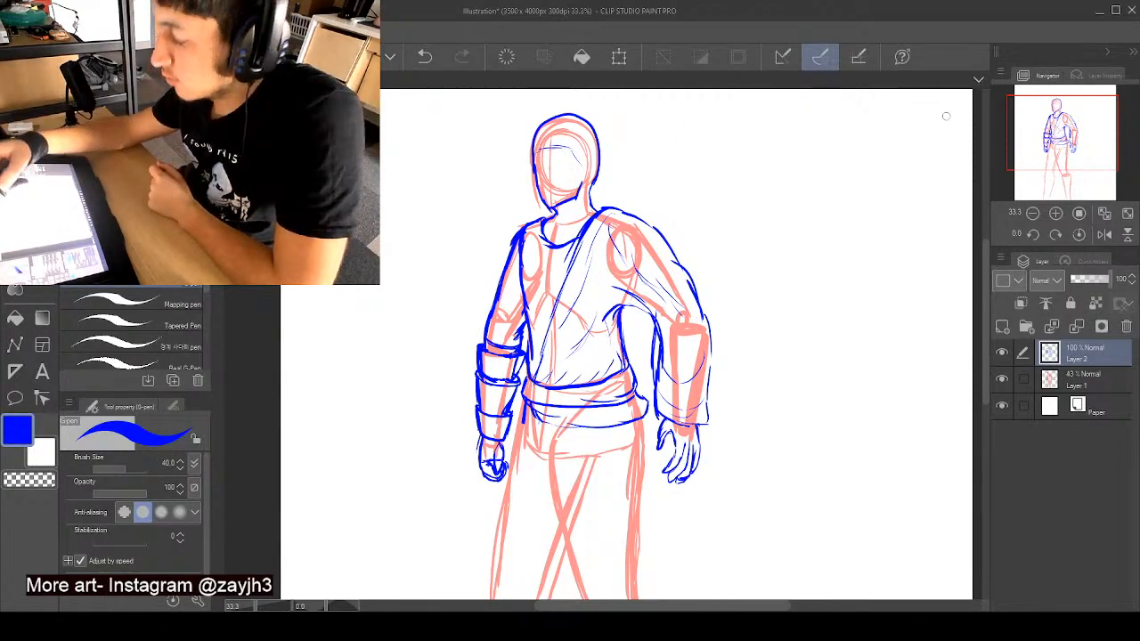
- Outline both edges of the right-hand thigh in blue from the hip to the knee, with short fold marks near the crotch
drag(985, 245, 993, 332)
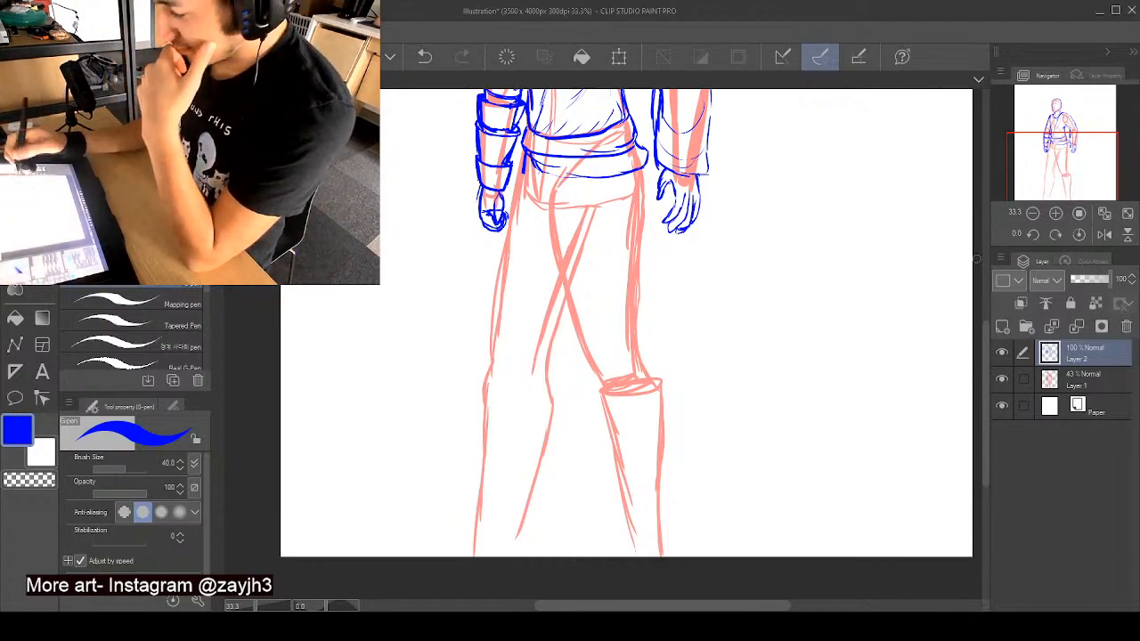
drag(985, 348, 984, 320)
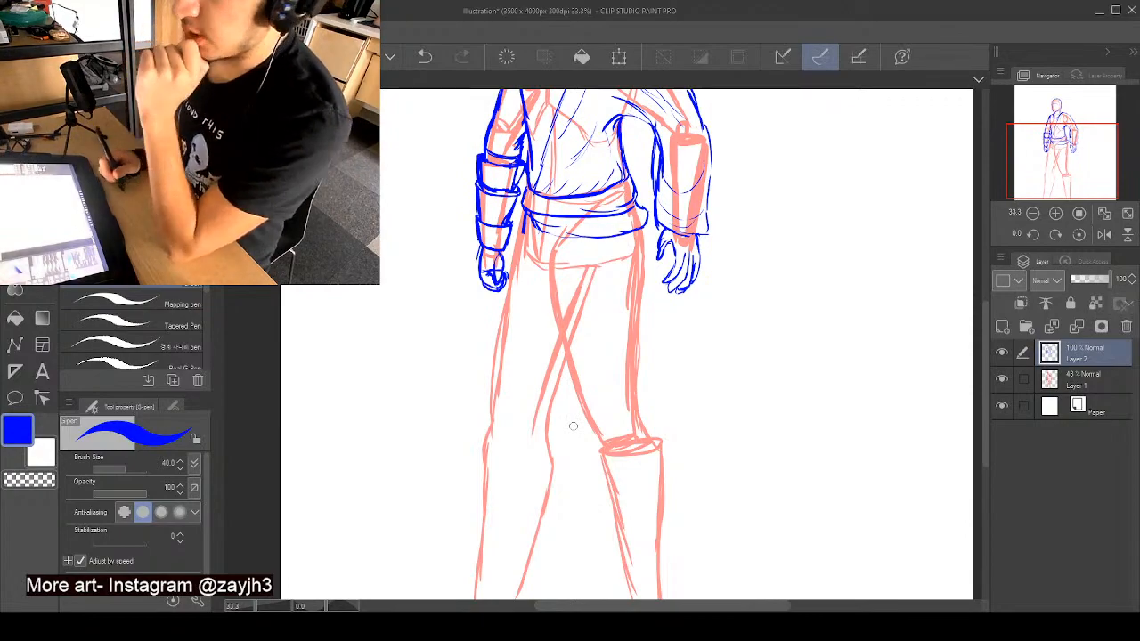
drag(984, 309, 985, 233)
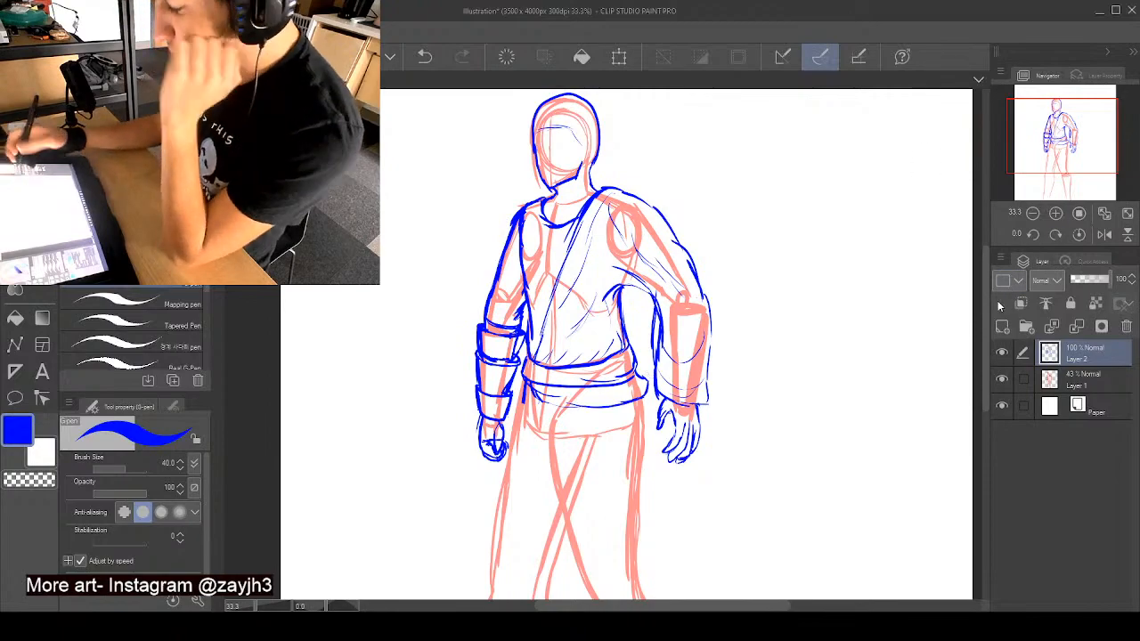
drag(985, 312, 987, 381)
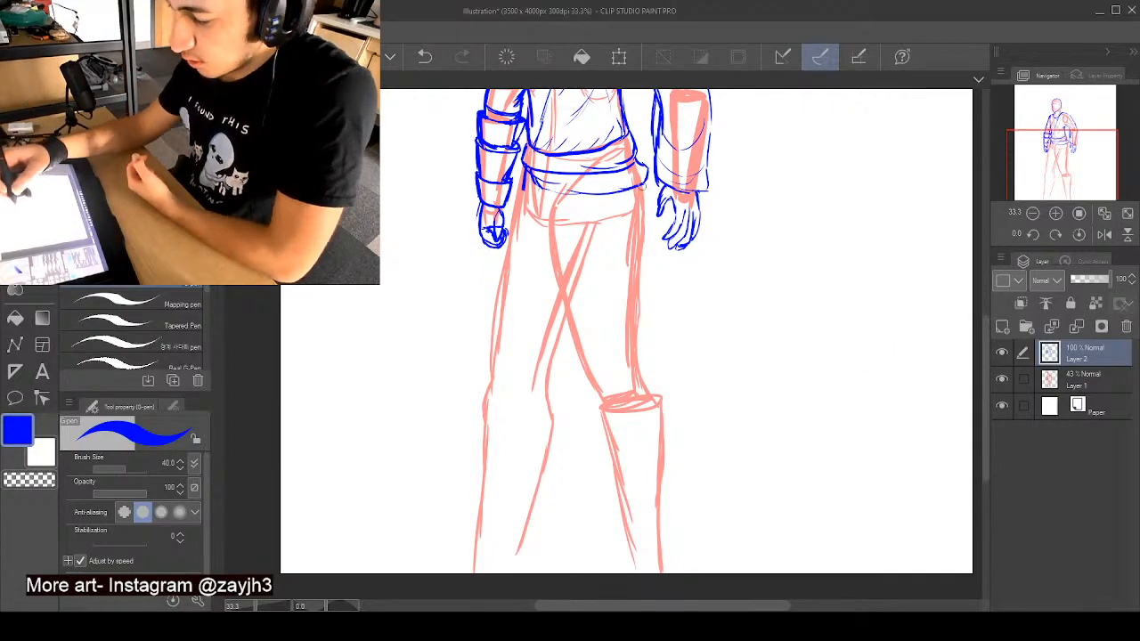
drag(645, 185, 626, 360)
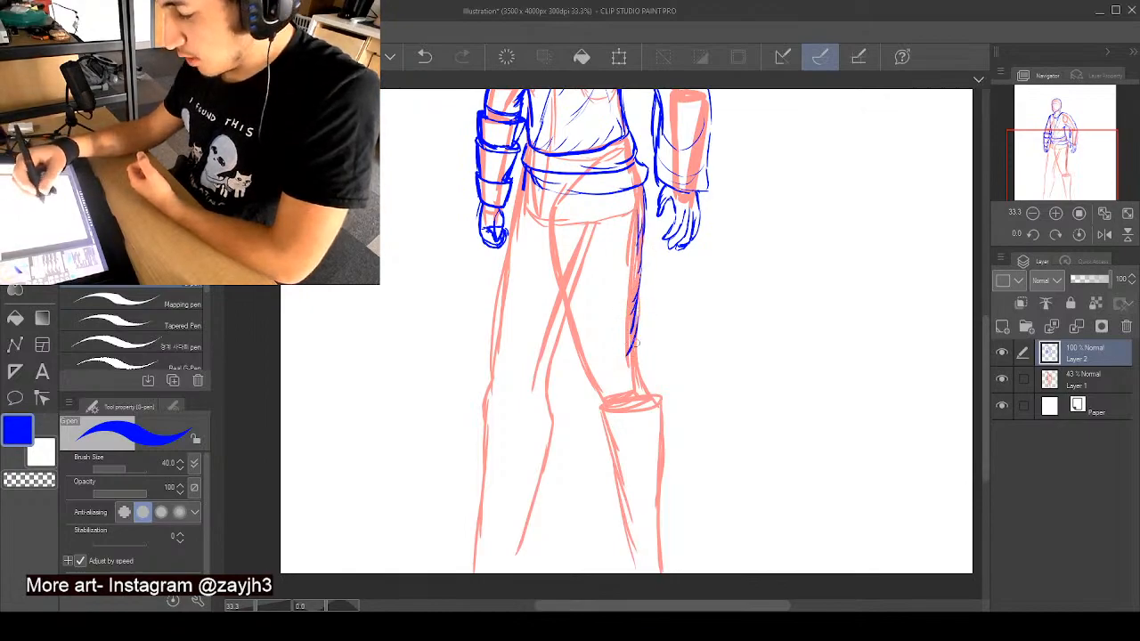
drag(551, 257, 559, 284)
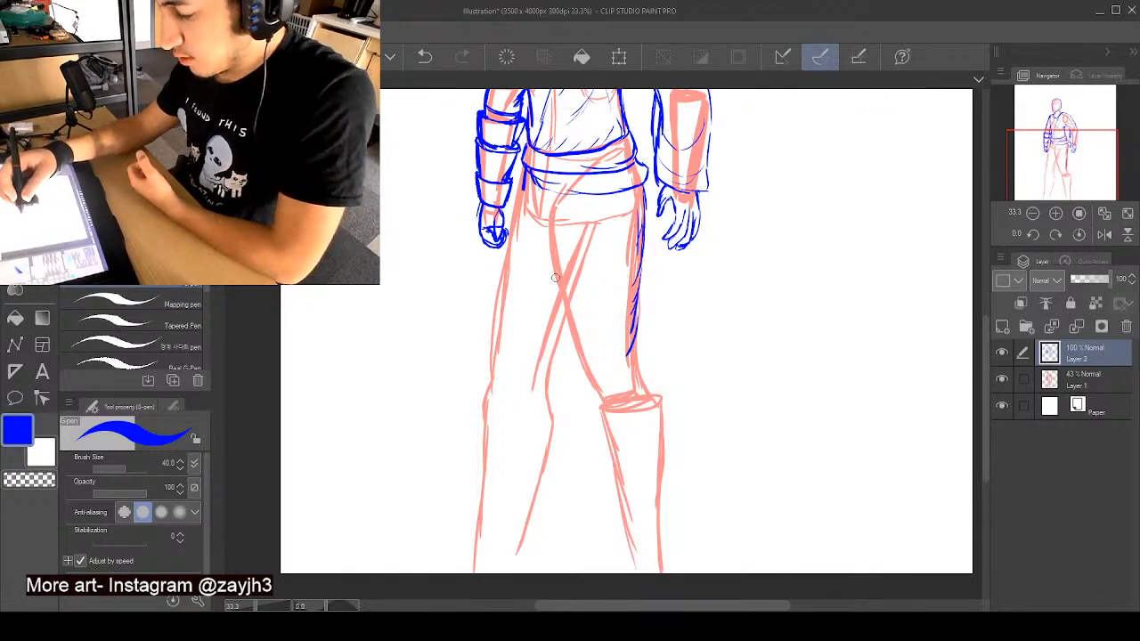
drag(541, 224, 557, 294)
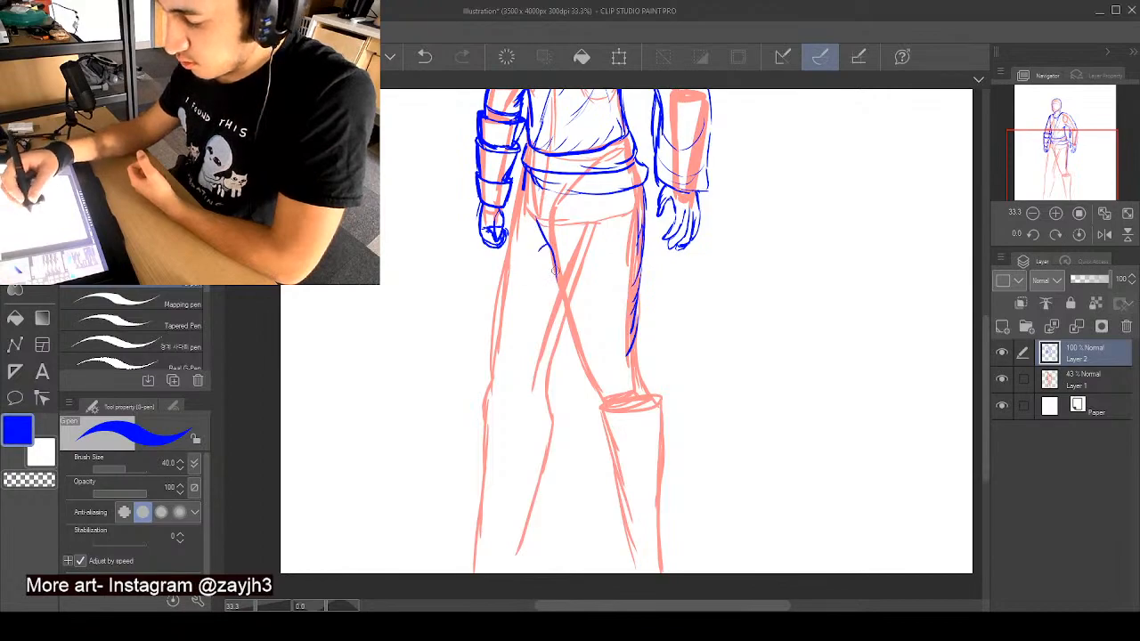
mouse_move(553, 258)
mouse_down()
mouse_move(592, 380)
mouse_move(613, 394)
mouse_up()
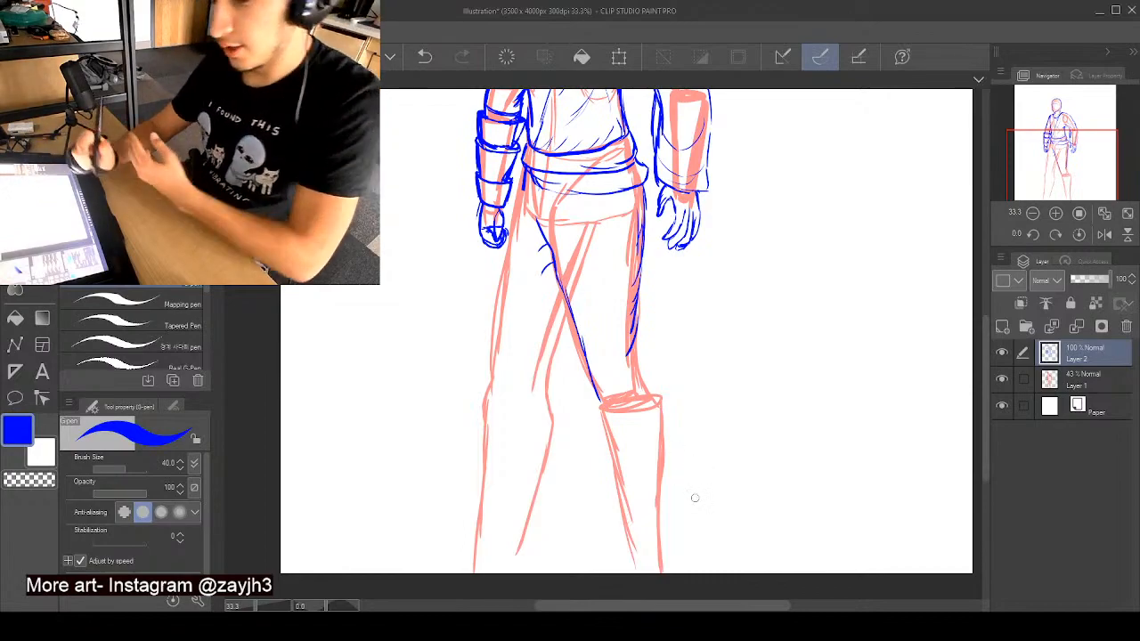
- Draw a knee guard with a pointed top and rounded bottom over the right-hand knee, adding a small side piece joined to the thigh
mouse_move(617, 355)
mouse_down()
mouse_move(591, 369)
mouse_move(659, 385)
mouse_move(657, 412)
mouse_move(621, 440)
mouse_up()
mouse_move(591, 372)
mouse_down()
mouse_move(594, 432)
mouse_move(620, 443)
mouse_up()
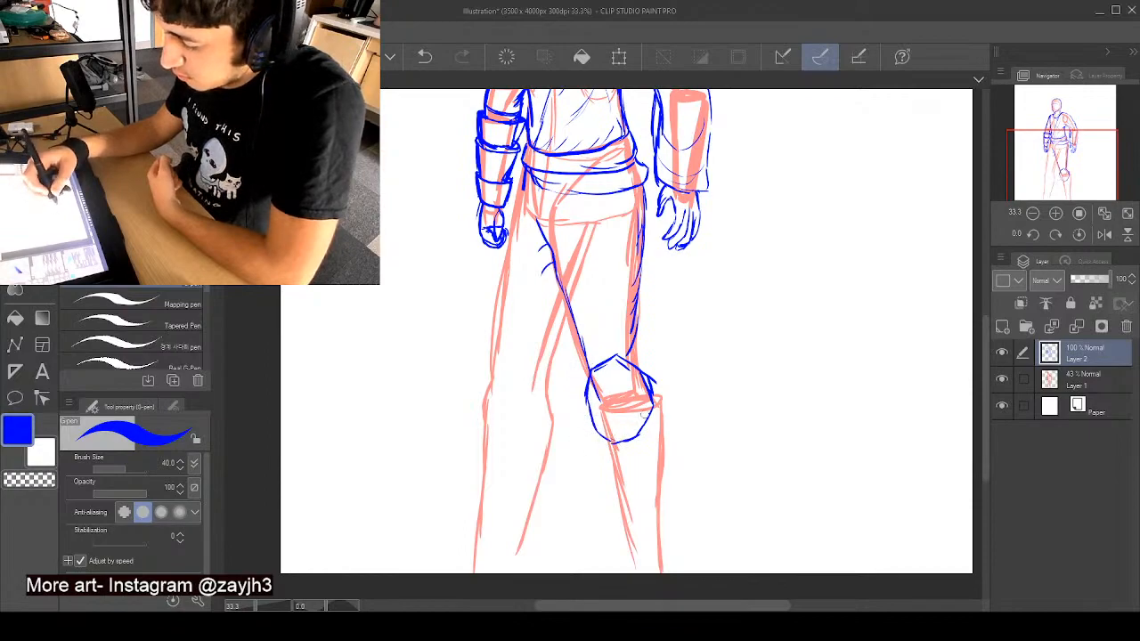
mouse_move(639, 372)
mouse_down()
mouse_move(662, 381)
mouse_move(657, 406)
mouse_move(634, 308)
mouse_move(635, 329)
mouse_up()
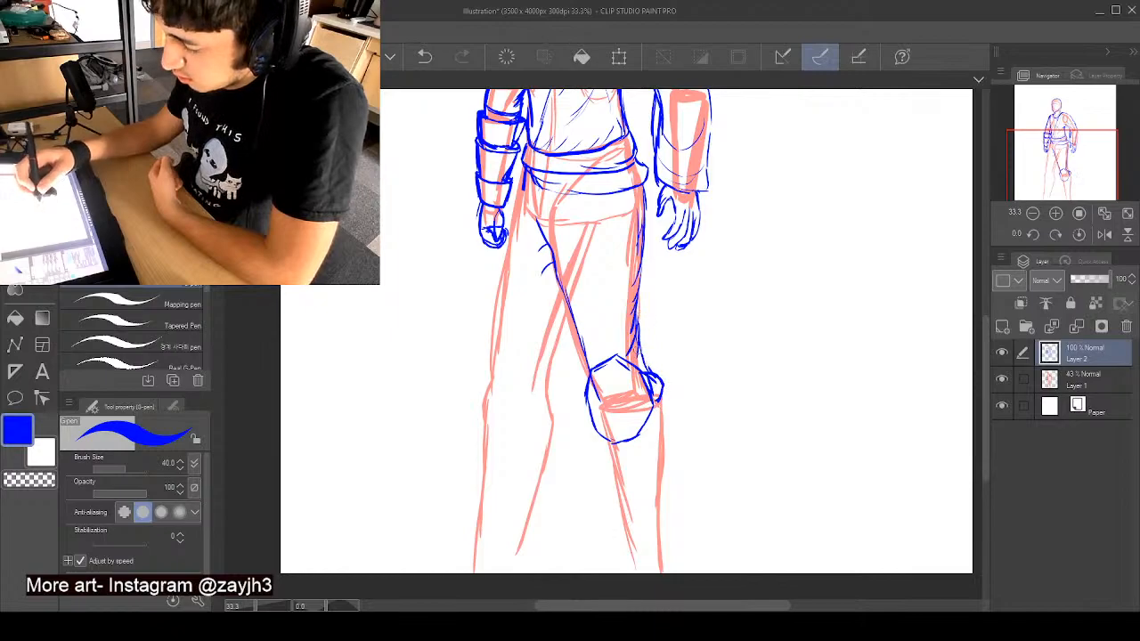
- Outline both edges of the right-hand lower leg from the knee guard to the canvas edge, adding short overlapping fold marks
mouse_move(661, 399)
mouse_down()
mouse_move(651, 456)
mouse_move(613, 477)
mouse_move(625, 485)
mouse_move(615, 501)
mouse_move(634, 522)
mouse_move(636, 560)
mouse_up()
scroll(626, 329, down, 3)
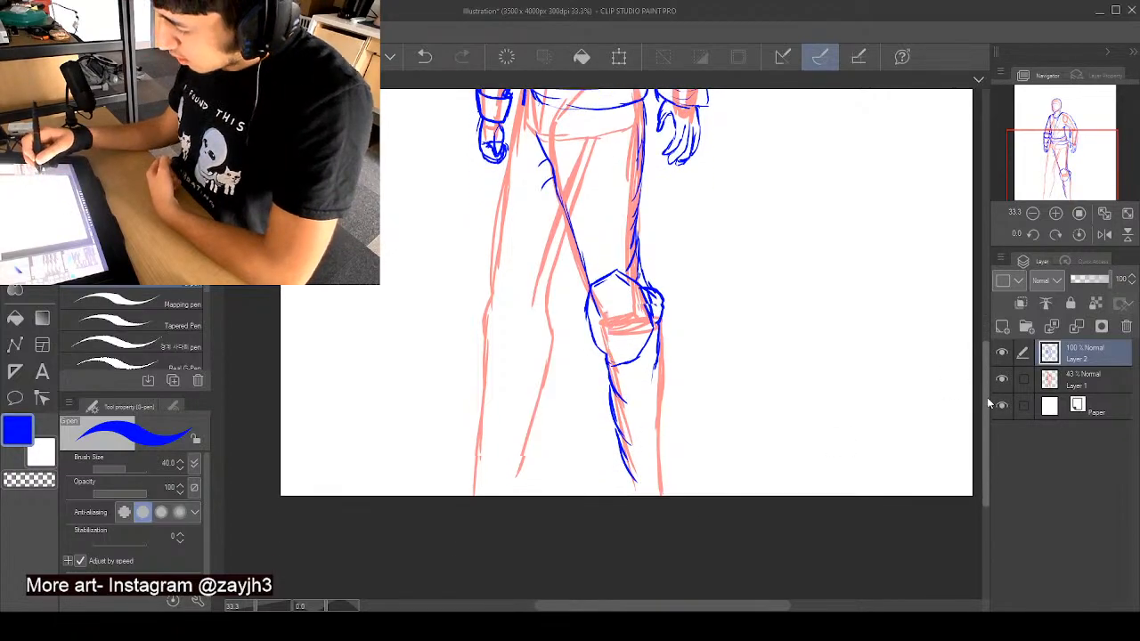
drag(663, 258, 662, 340)
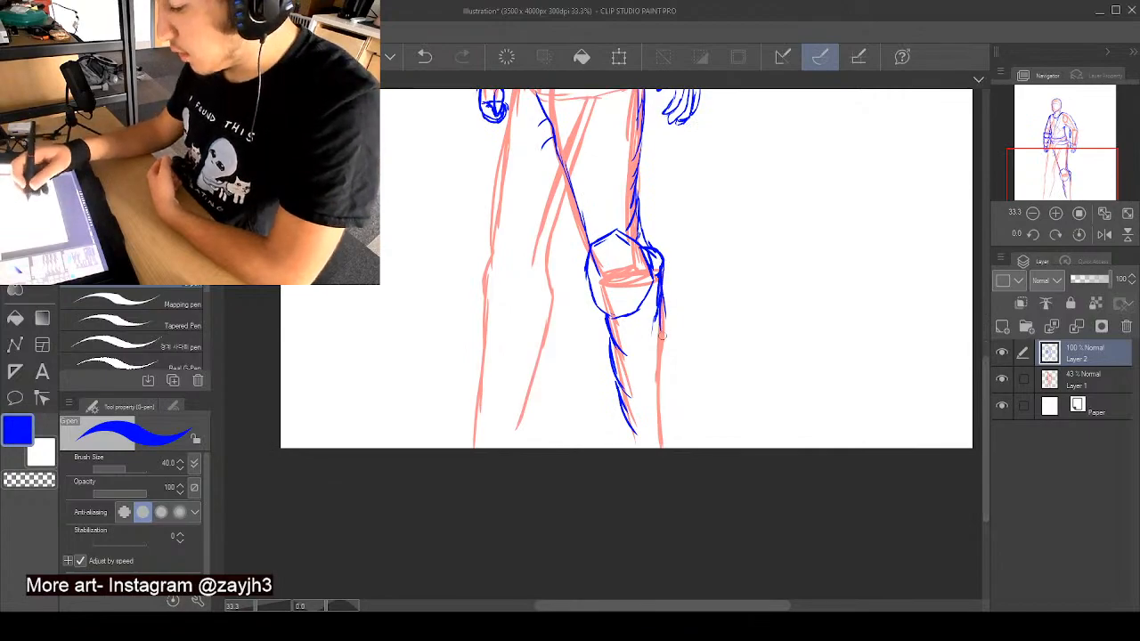
mouse_move(663, 280)
mouse_down()
mouse_move(655, 384)
mouse_move(666, 462)
mouse_up()
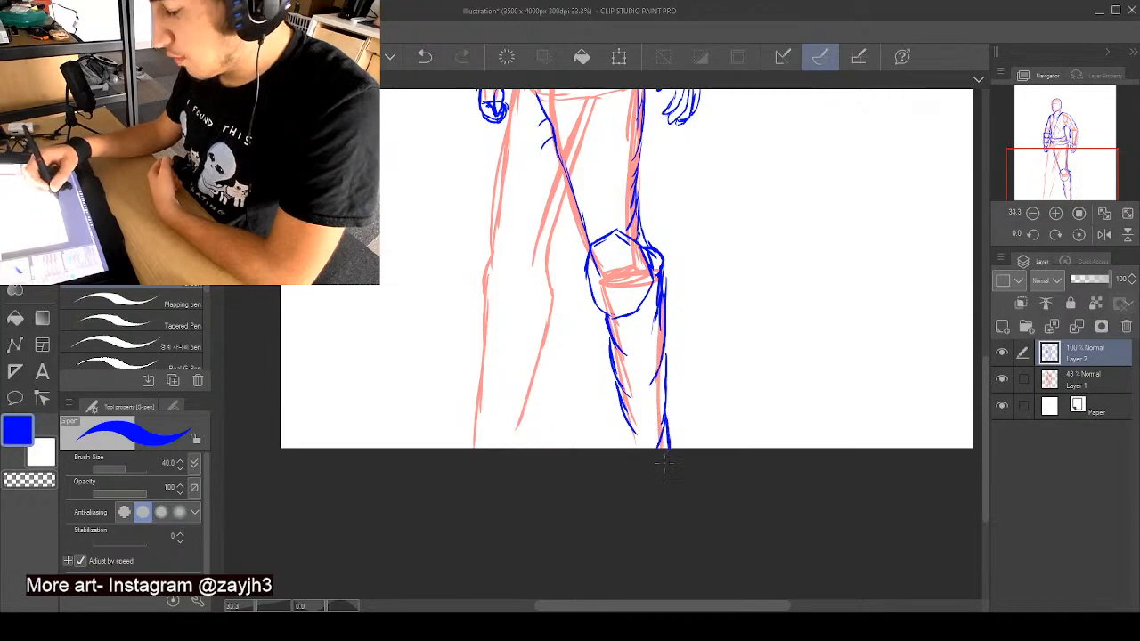
drag(618, 400, 625, 451)
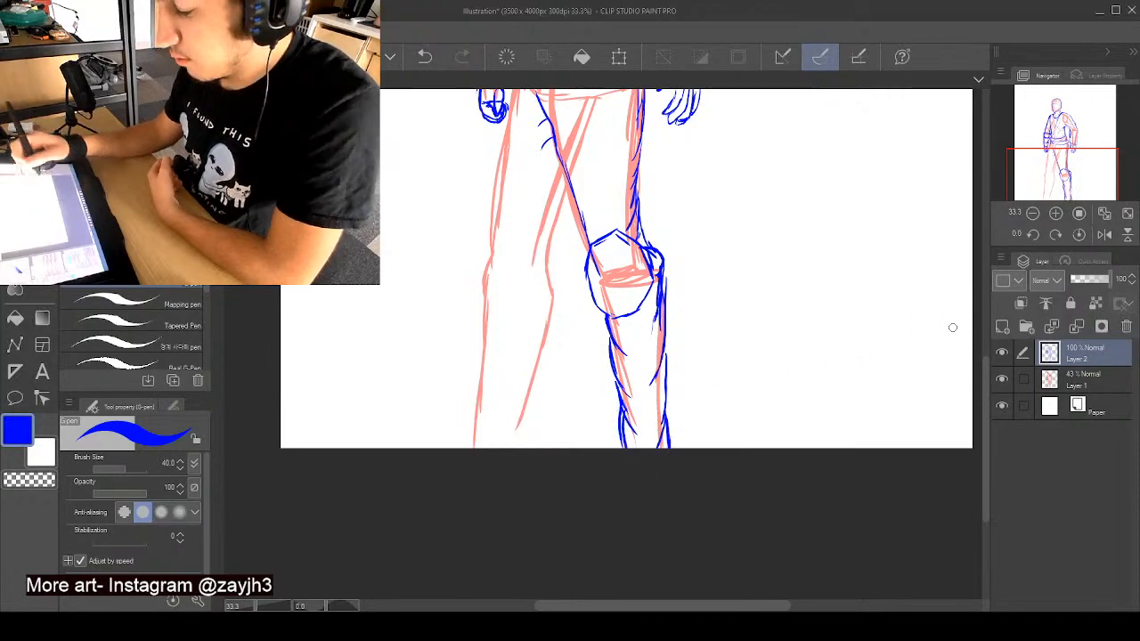
- Draw a narrow side-view knee guard on the left-hand knee, with a horizontal strap reaching across to the inner edge of the leg
drag(983, 379, 986, 351)
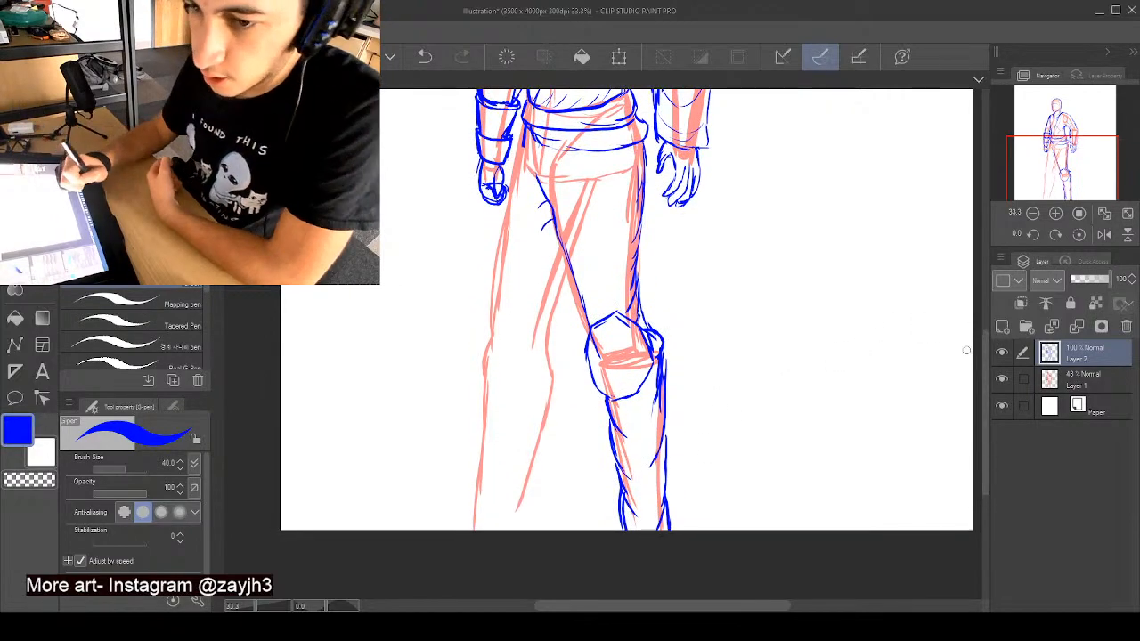
drag(504, 337, 505, 367)
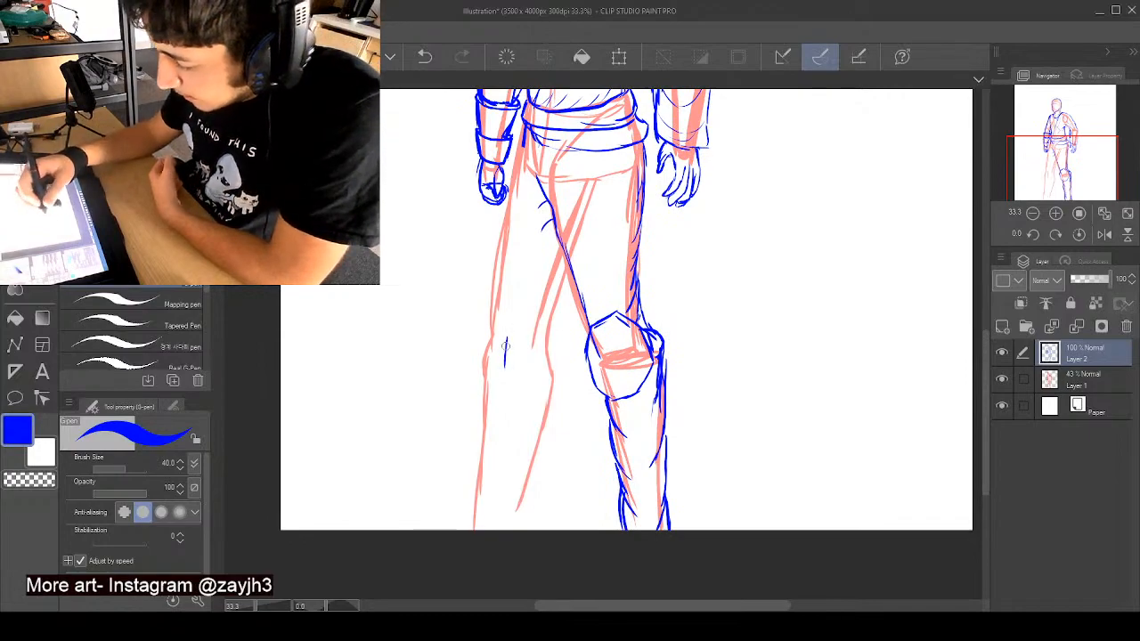
drag(488, 320, 506, 339)
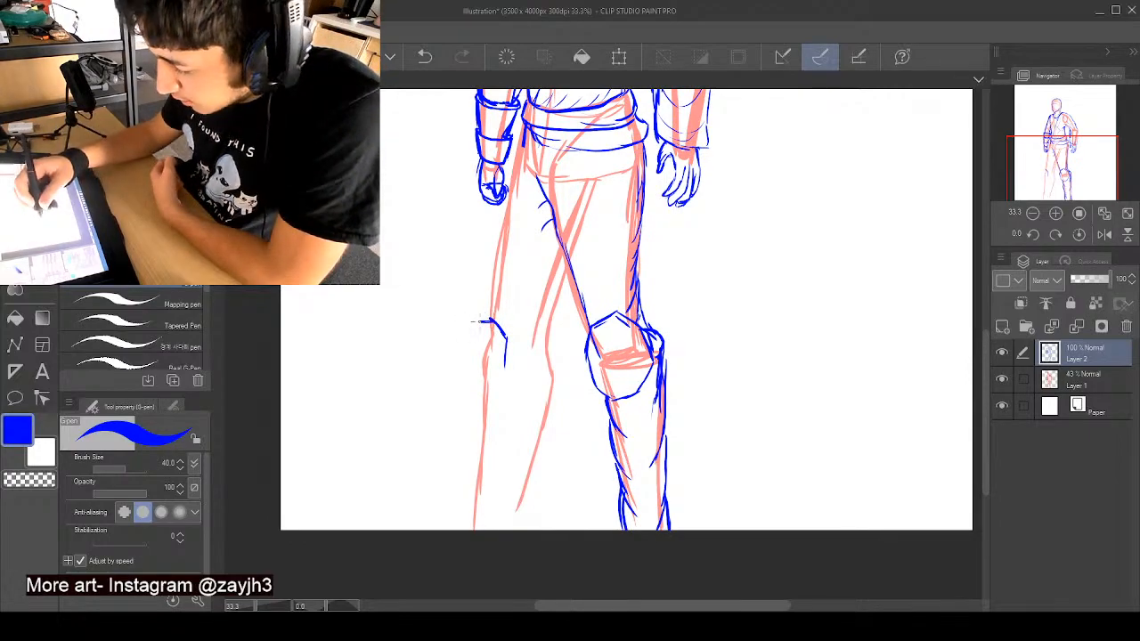
mouse_move(482, 322)
mouse_down()
mouse_move(476, 388)
mouse_move(492, 390)
mouse_move(506, 364)
mouse_move(488, 389)
mouse_up()
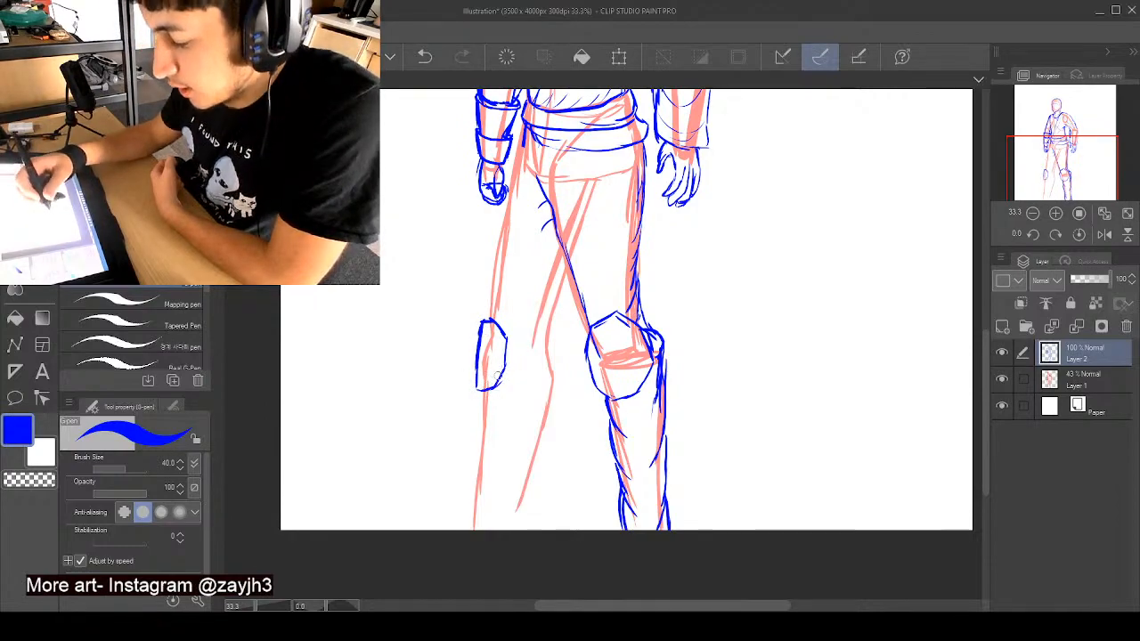
mouse_move(506, 350)
mouse_down()
mouse_move(553, 354)
mouse_move(556, 367)
mouse_move(551, 381)
mouse_move(505, 364)
mouse_up()
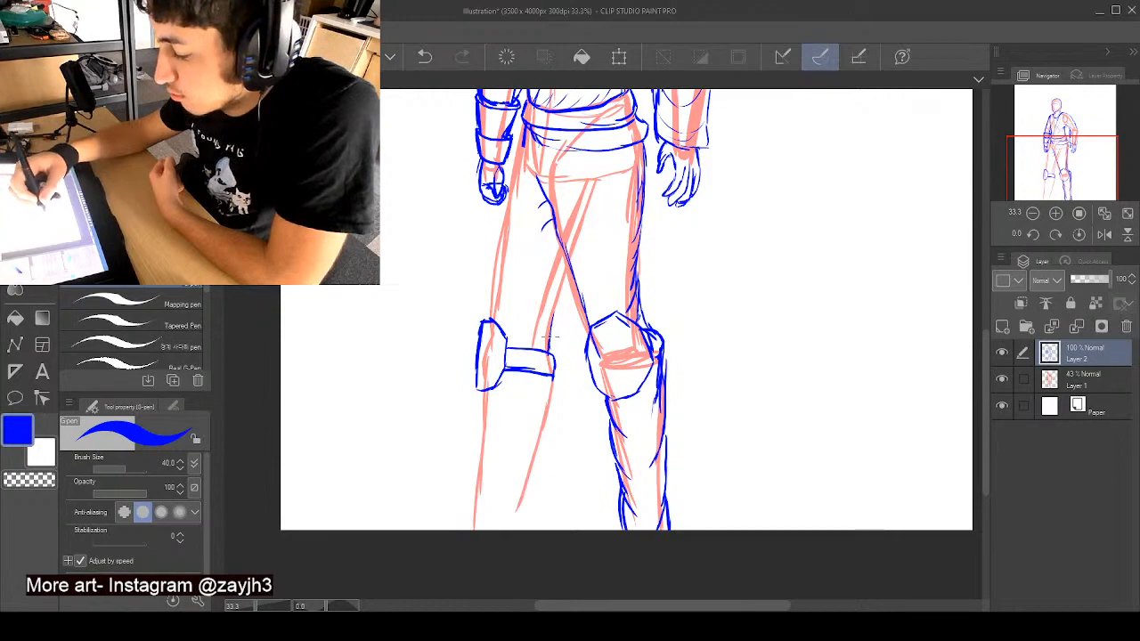
- Outline both edges of the left-hand thigh and lower leg down to the canvas edge, with fold marks along the shin and calf
drag(550, 339, 568, 252)
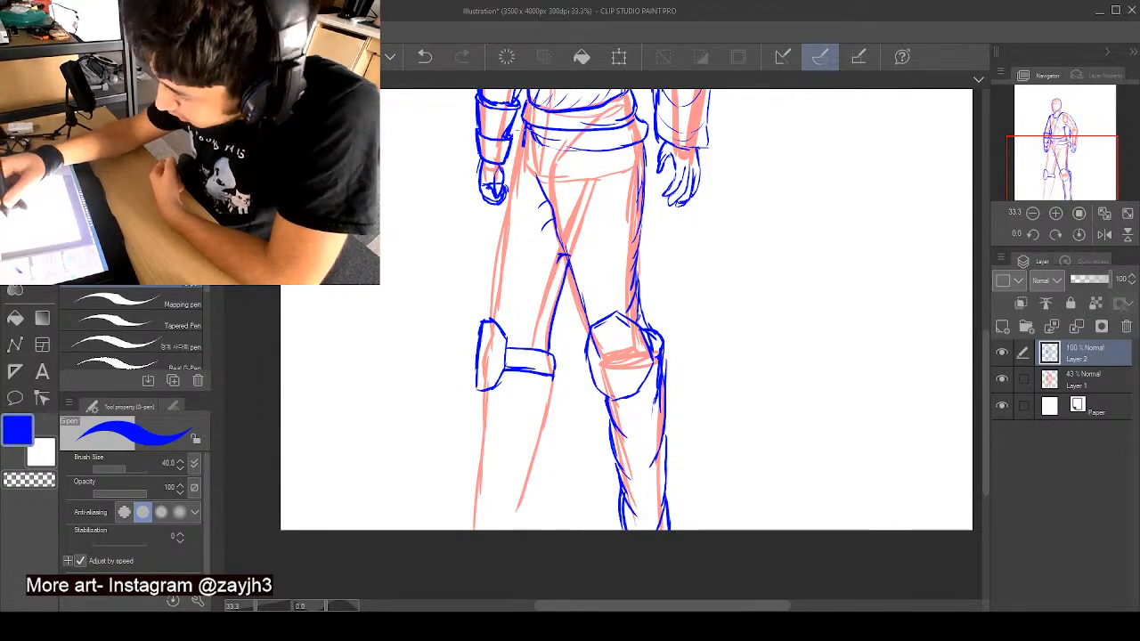
drag(514, 184, 490, 307)
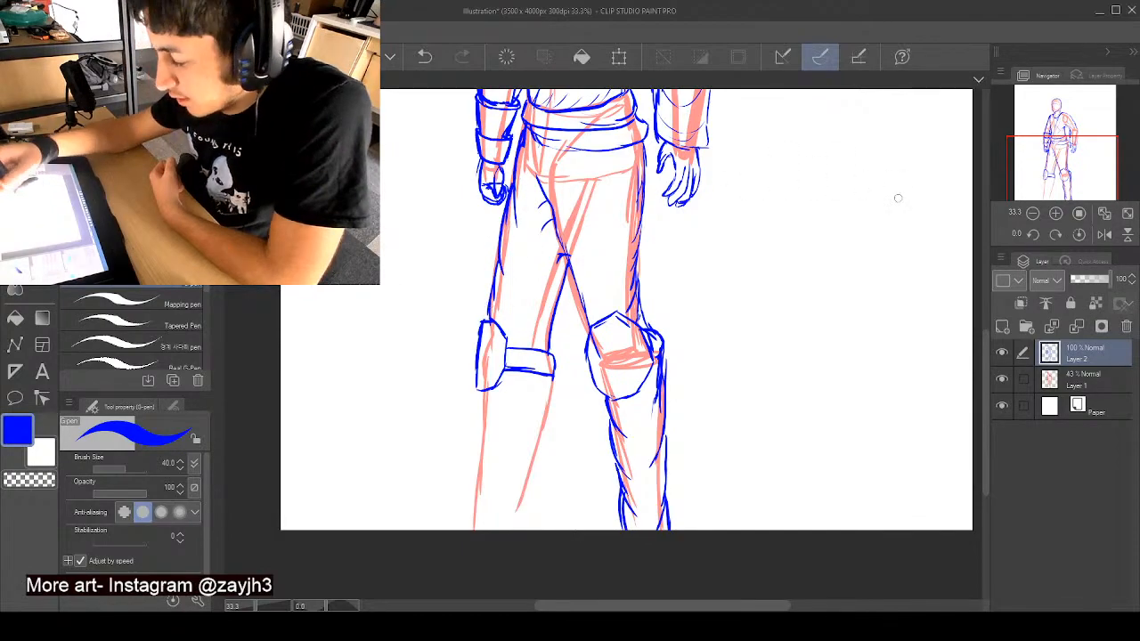
drag(984, 332, 984, 380)
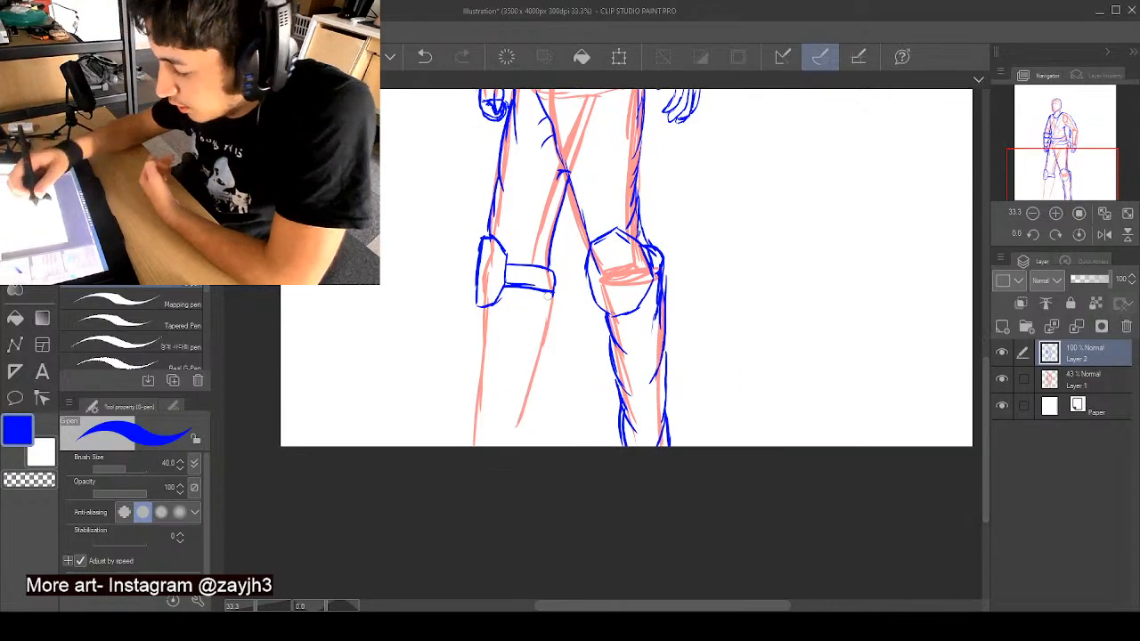
mouse_move(545, 337)
mouse_down()
mouse_move(532, 383)
mouse_move(514, 398)
mouse_move(527, 425)
mouse_move(509, 444)
mouse_up()
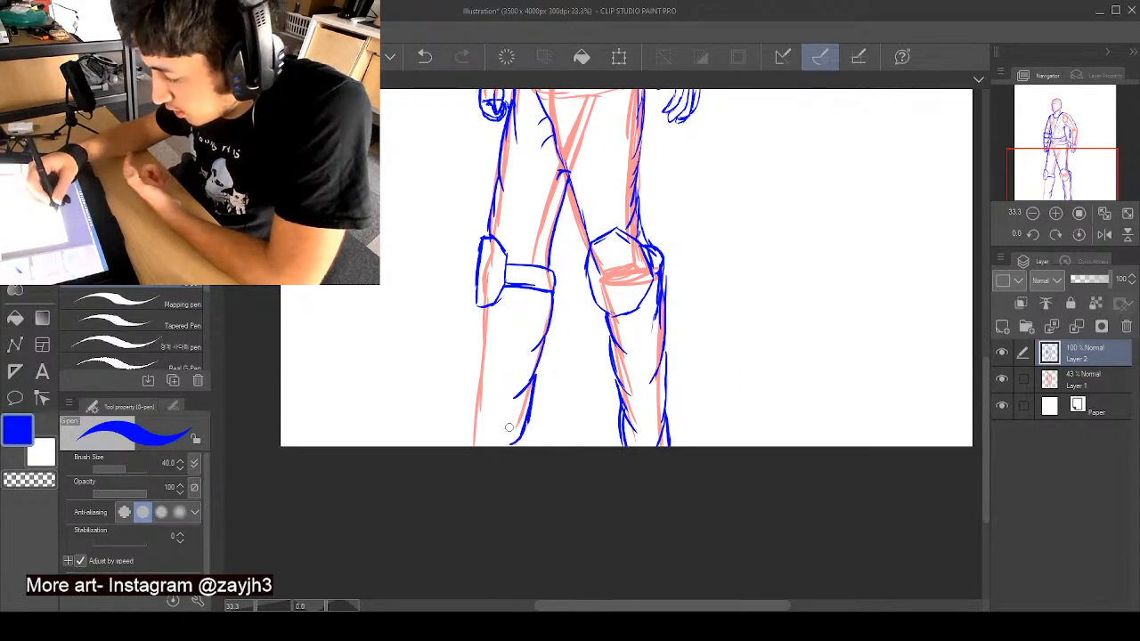
mouse_move(481, 303)
mouse_down()
mouse_move(493, 358)
mouse_move(482, 330)
mouse_move(473, 446)
mouse_up()
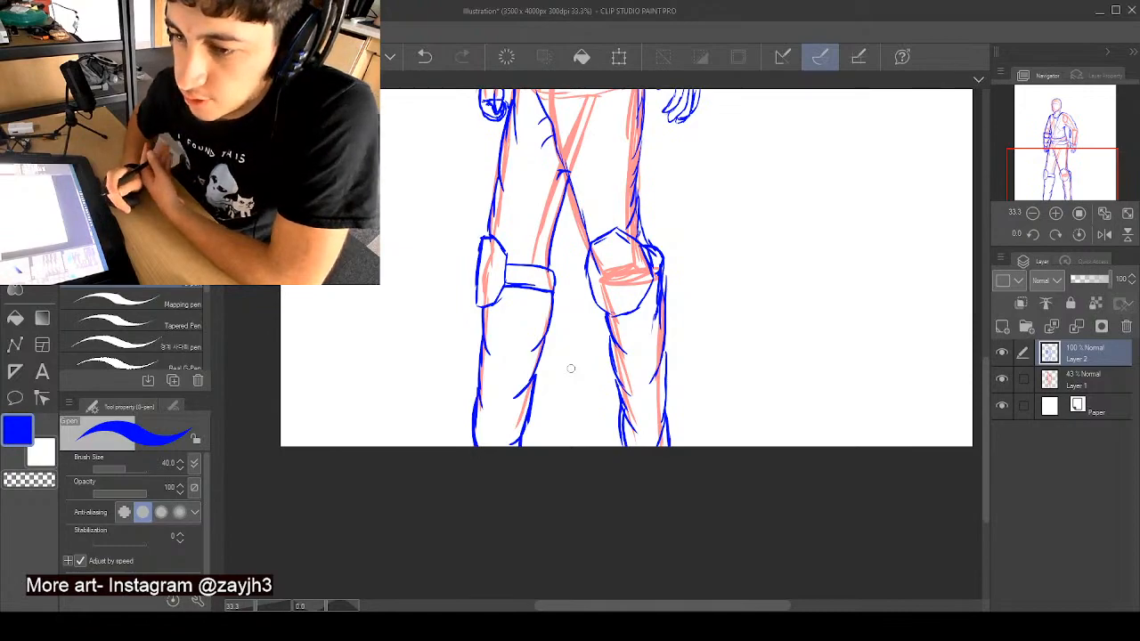
- Redraw the outer edge of the left-hand knee guard as a fuller curve and add a short fold mark at the crotch
scroll(987, 369, up, 2)
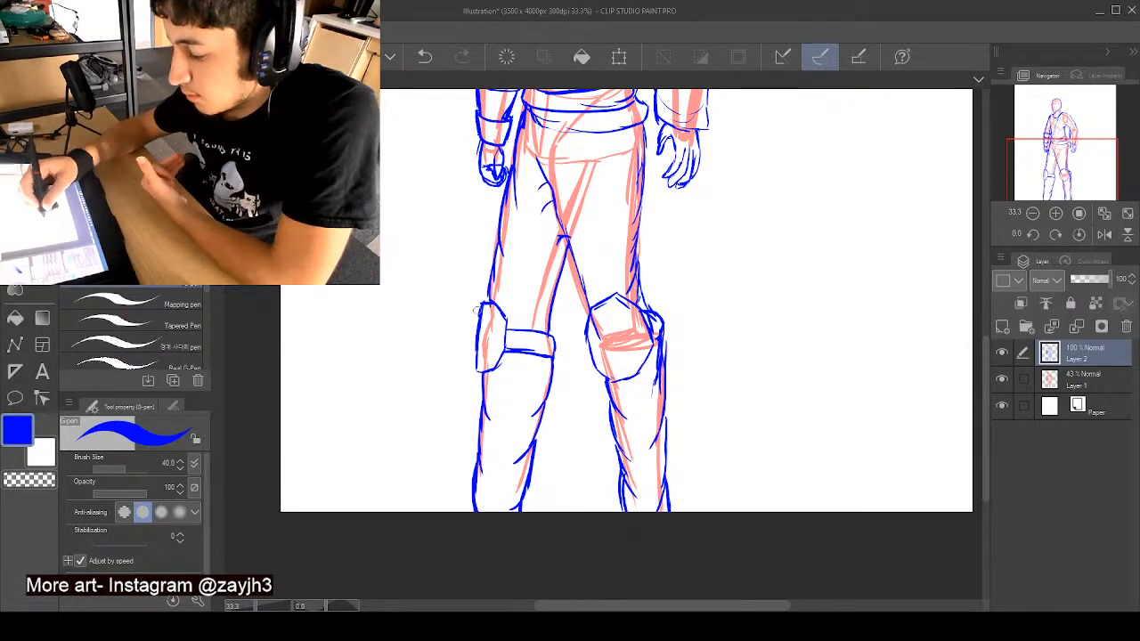
drag(480, 308, 479, 370)
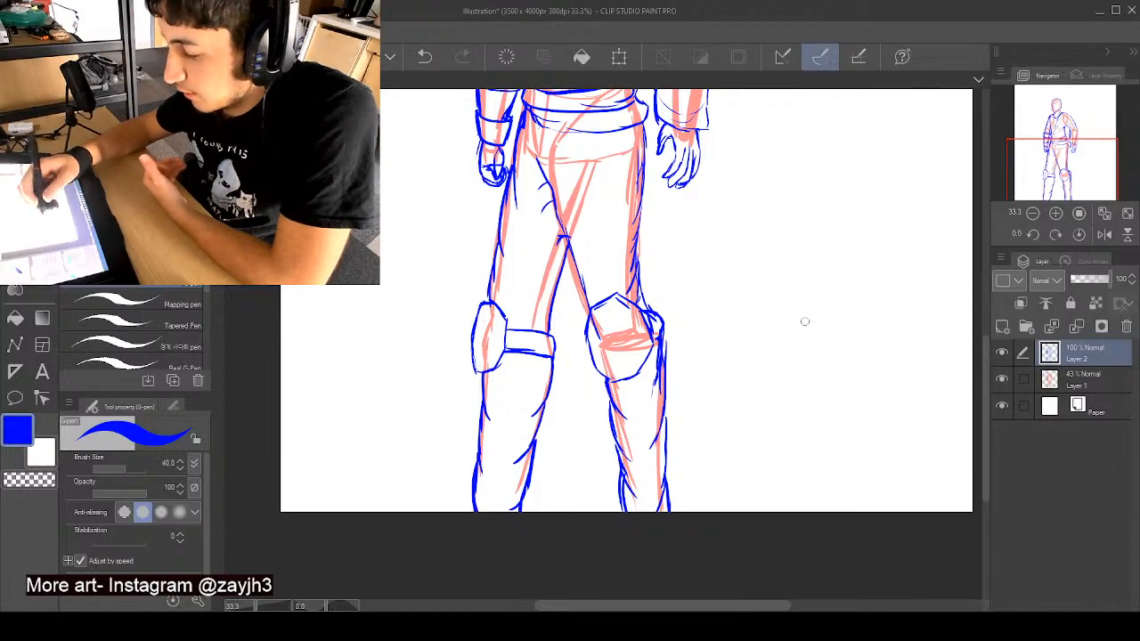
drag(986, 354, 986, 297)
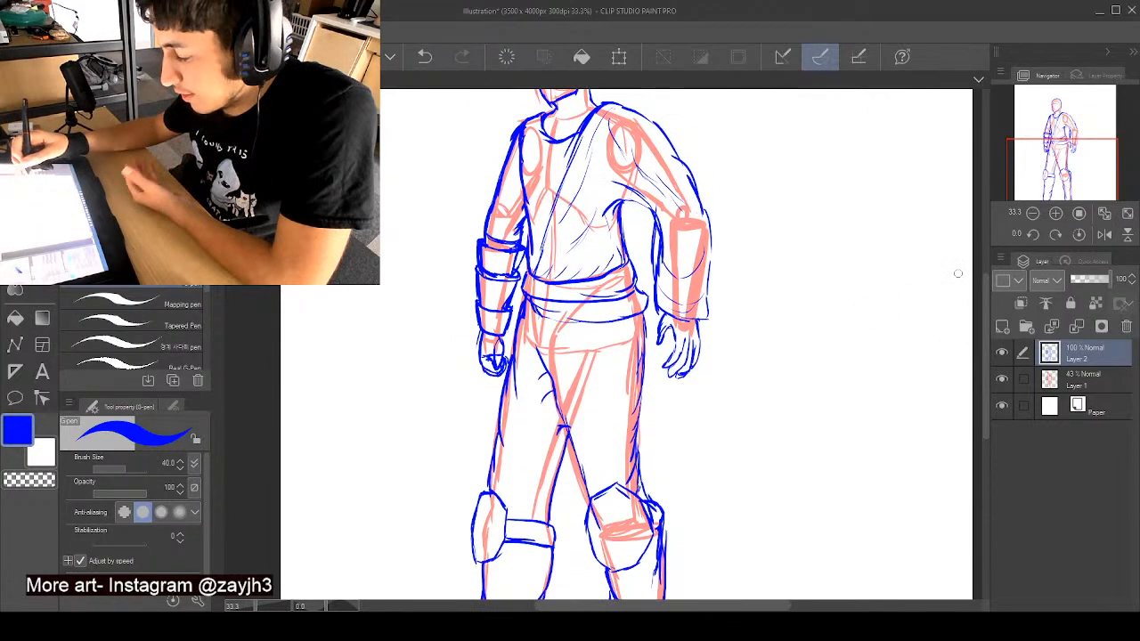
drag(536, 348, 552, 387)
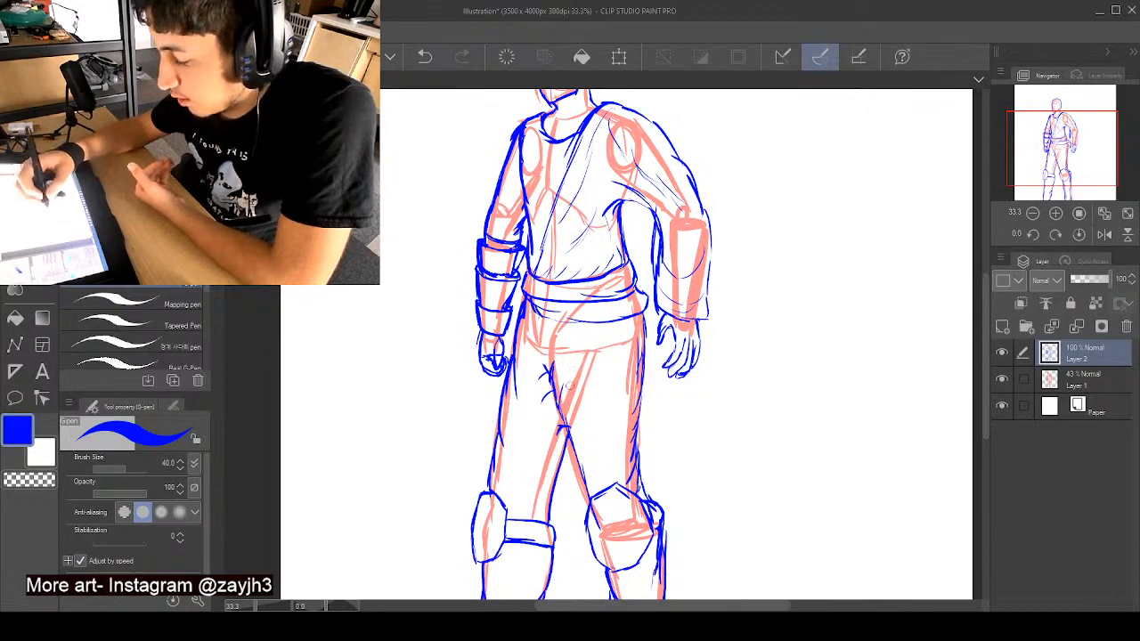
- Replace the brow line with a hairline that curves down from a central peak to both sides of the face, ending at a small ear
drag(983, 365, 981, 328)
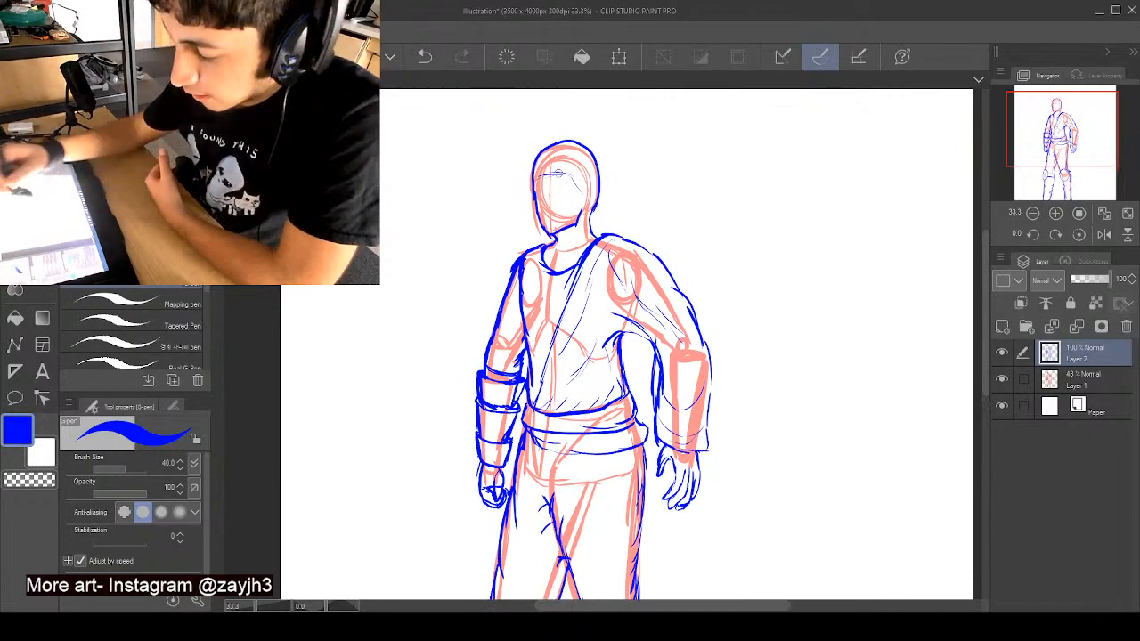
mouse_move(568, 173)
mouse_down()
mouse_move(586, 195)
mouse_move(567, 168)
mouse_move(532, 180)
mouse_up()
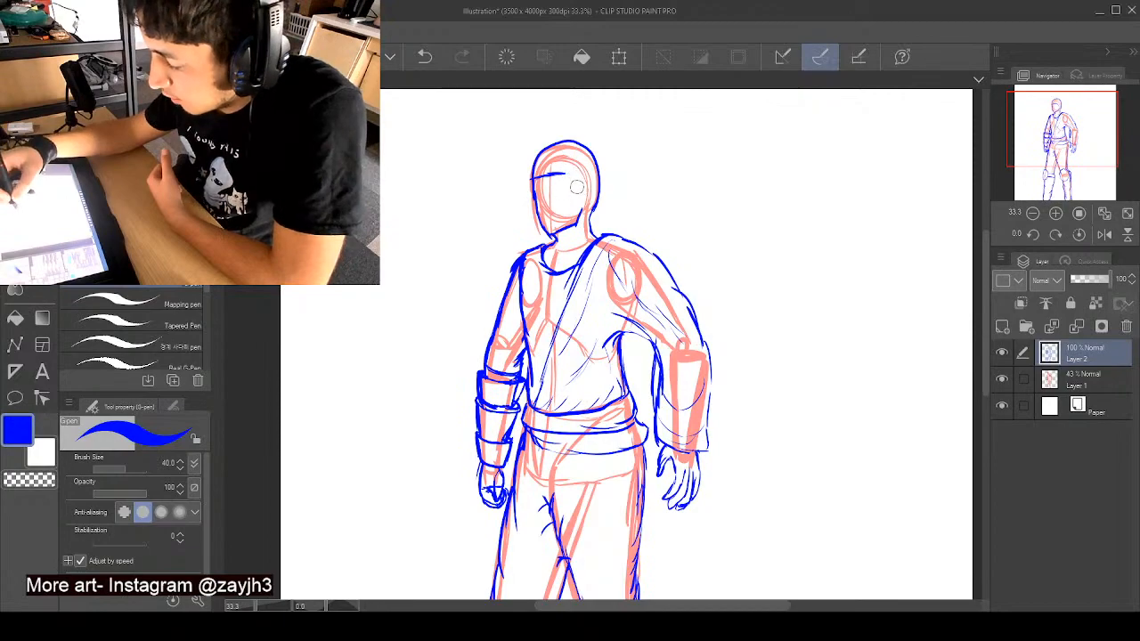
key(ctrl+z)
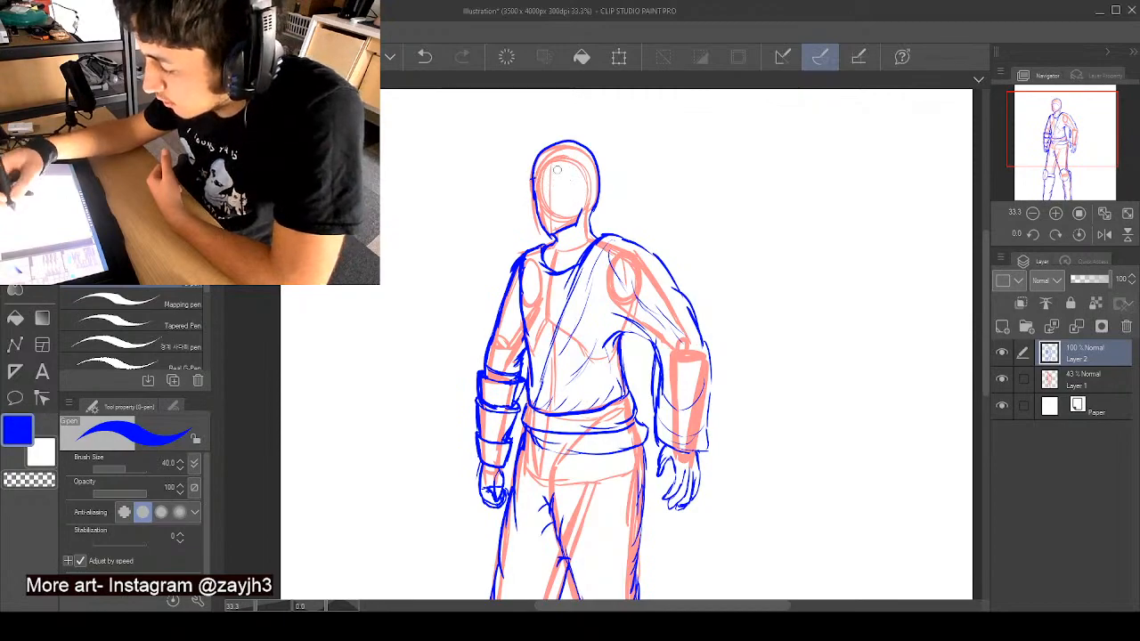
mouse_move(557, 170)
mouse_down()
mouse_move(530, 191)
mouse_move(565, 185)
mouse_move(587, 194)
mouse_move(584, 208)
mouse_up()
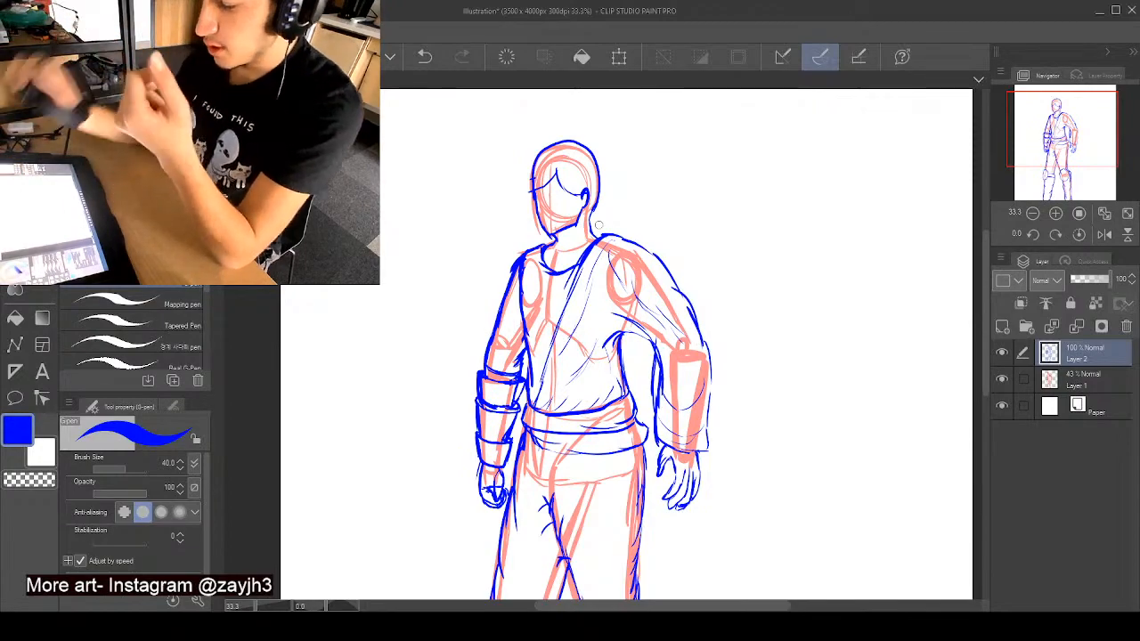
drag(984, 283, 985, 302)
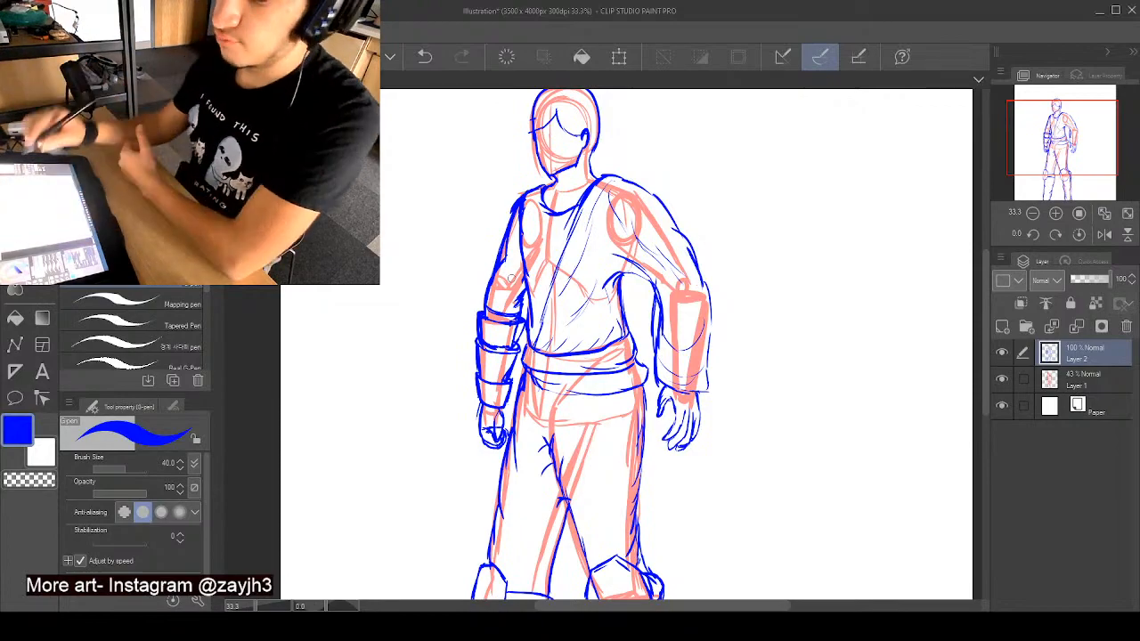
drag(986, 282, 972, 332)
scroll(720, 379, down, 3)
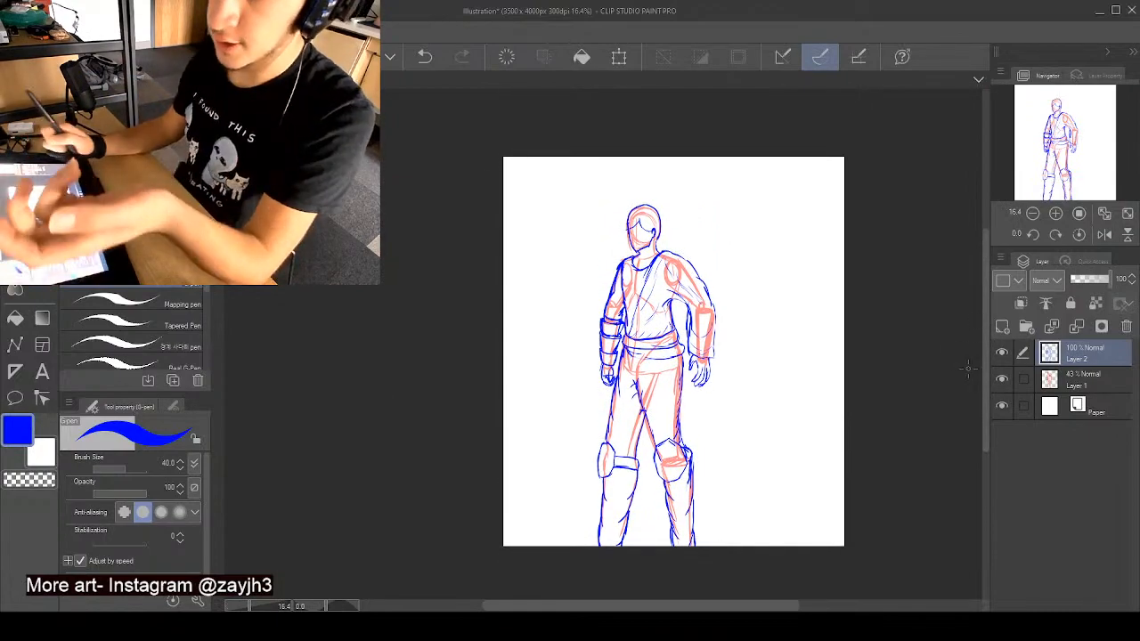
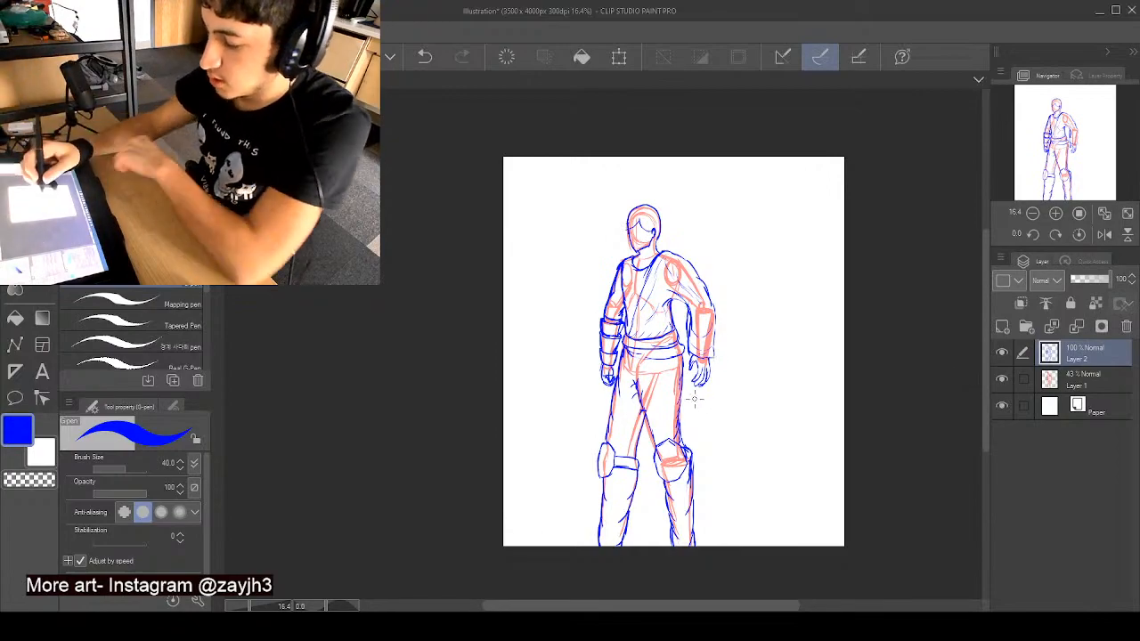
- Draw an angular shoulder pad with a curved upper inner edge on the right-hand shoulder
scroll(682, 411, up, 4)
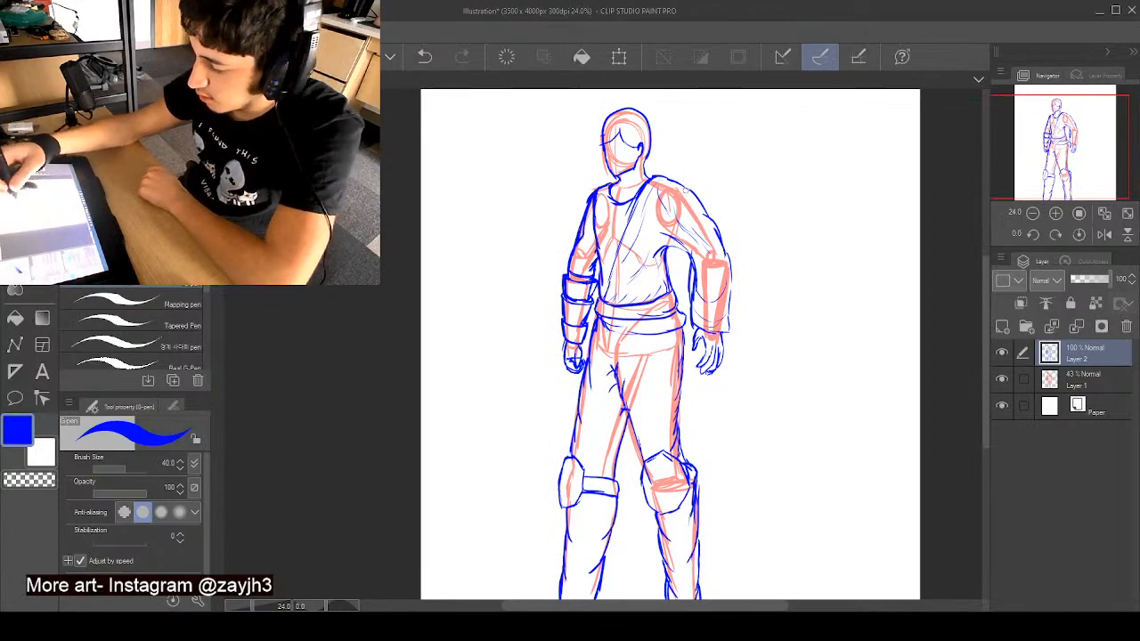
mouse_move(664, 182)
mouse_down()
mouse_move(667, 222)
mouse_move(708, 237)
mouse_move(701, 207)
mouse_move(696, 220)
mouse_move(675, 212)
mouse_move(689, 194)
mouse_move(697, 202)
mouse_move(672, 189)
mouse_move(701, 225)
mouse_up()
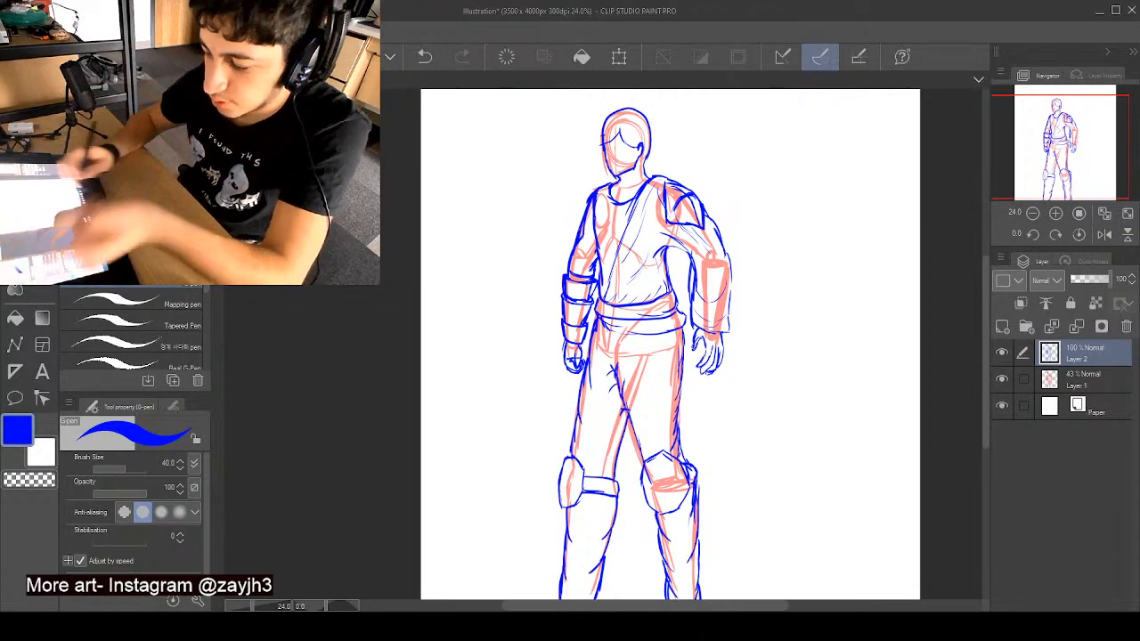
- Redraw the neckline around the neck and add a pointed collar and strap details on the left-hand side of the chest
scroll(681, 303, up, 2)
scroll(682, 303, up, 2)
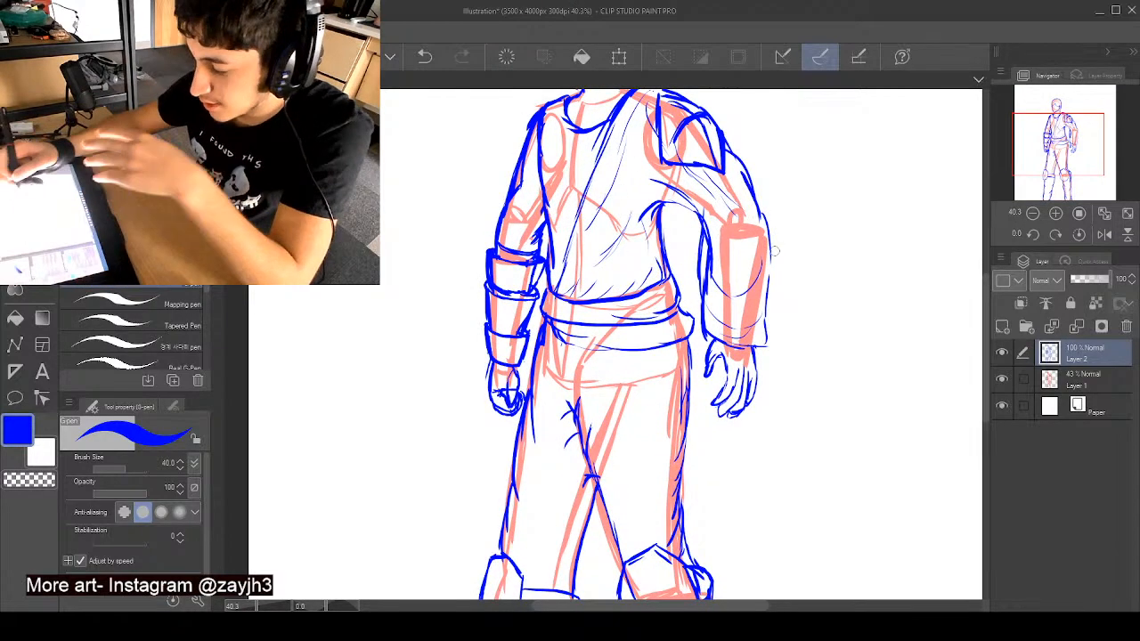
drag(986, 292, 987, 264)
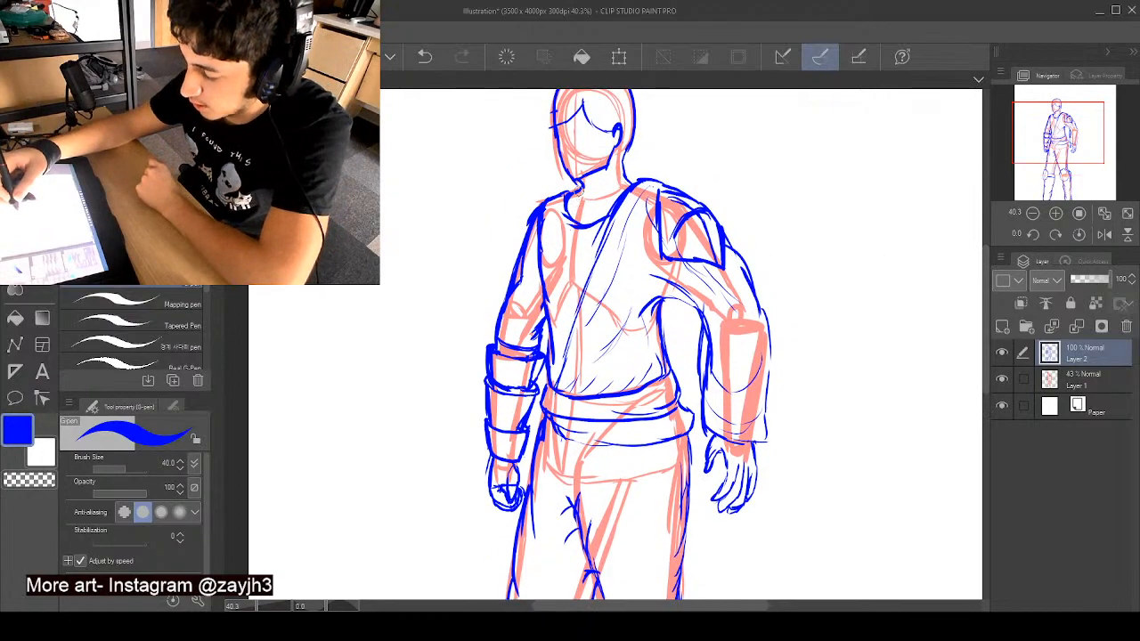
drag(582, 193, 635, 184)
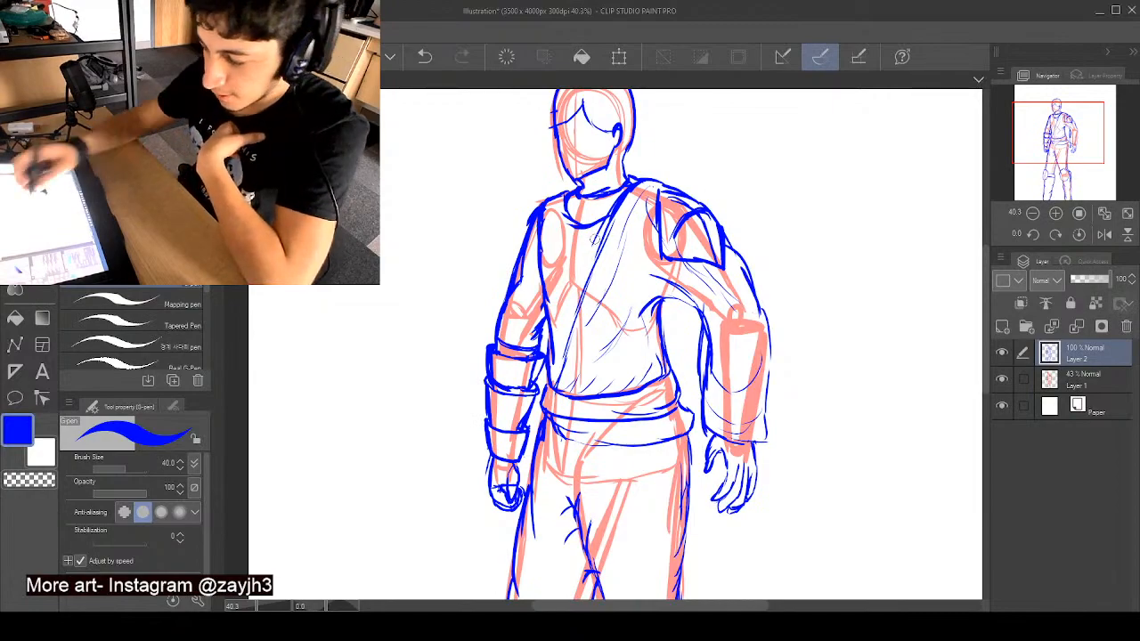
mouse_move(579, 236)
mouse_down()
mouse_move(594, 258)
mouse_move(563, 258)
mouse_move(553, 306)
mouse_move(567, 336)
mouse_up()
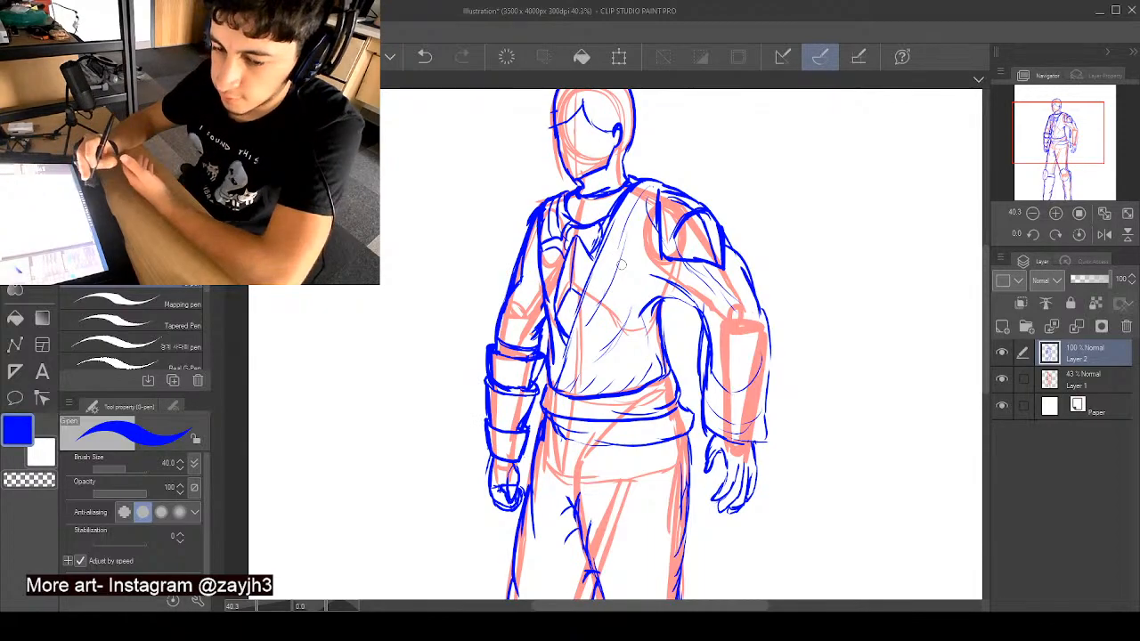
mouse_move(986, 286)
mouse_down()
mouse_move(985, 269)
mouse_move(986, 319)
mouse_up()
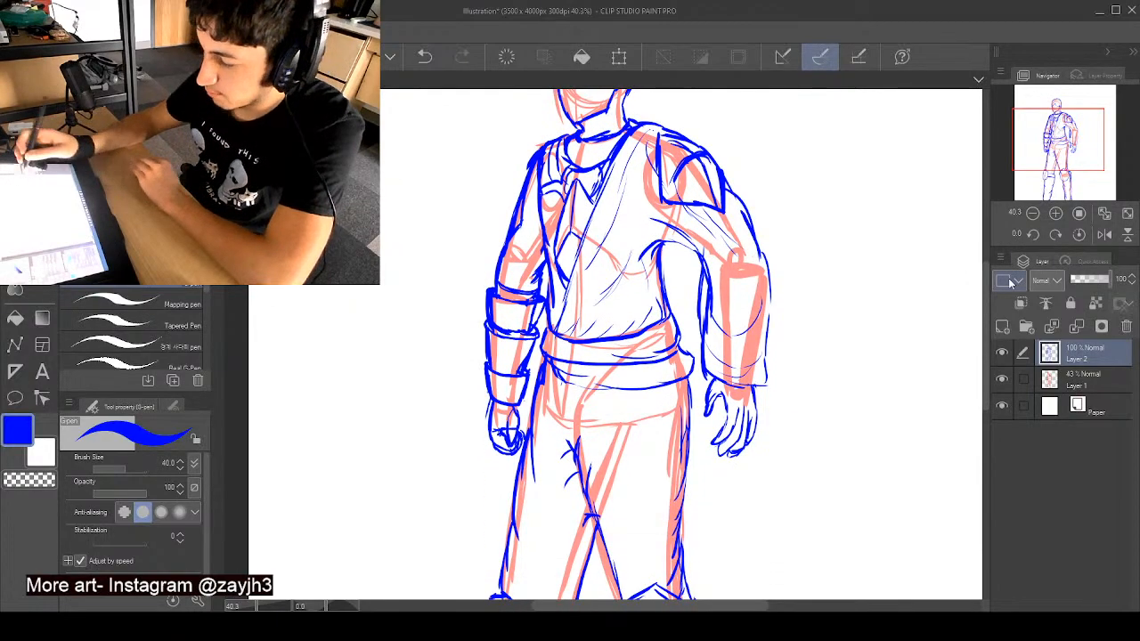
drag(986, 328, 986, 345)
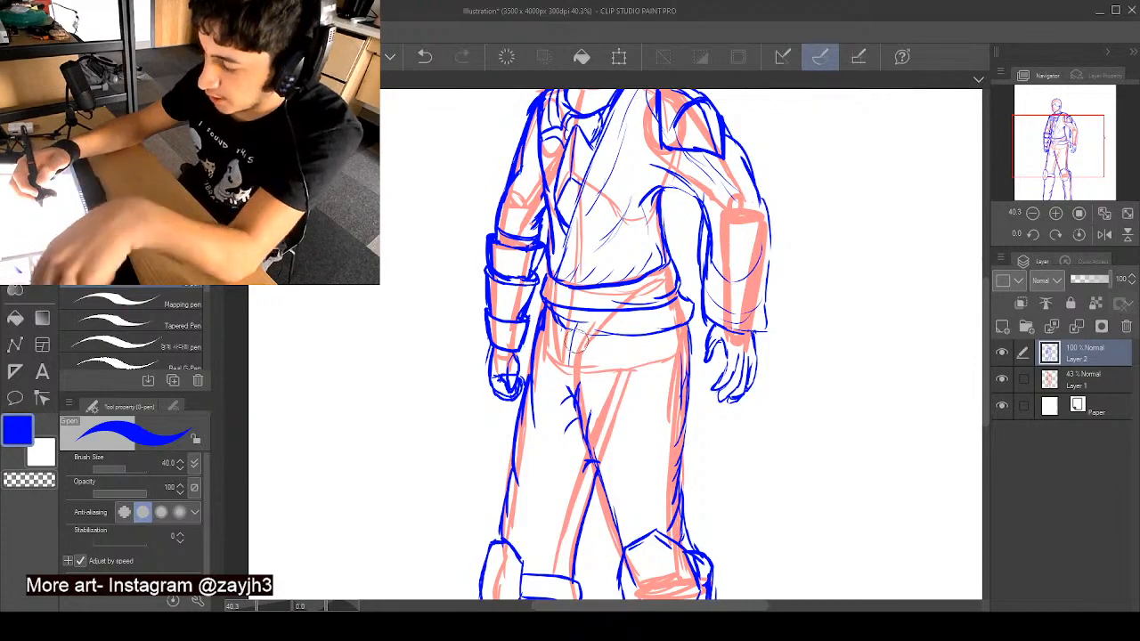
key(ctrl+z)
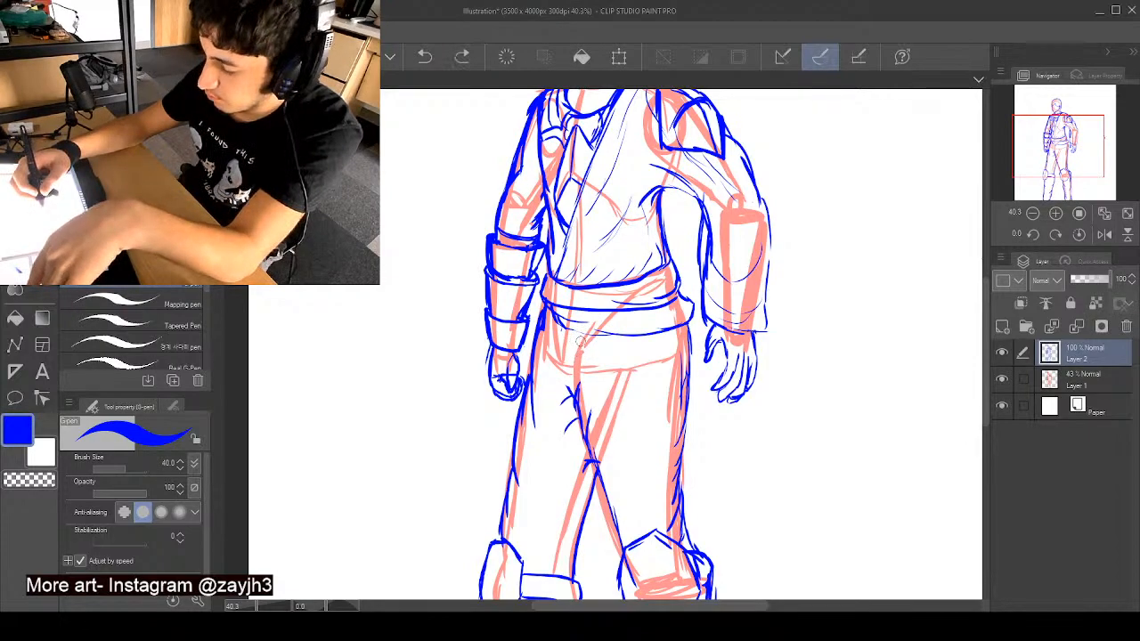
drag(560, 326, 564, 349)
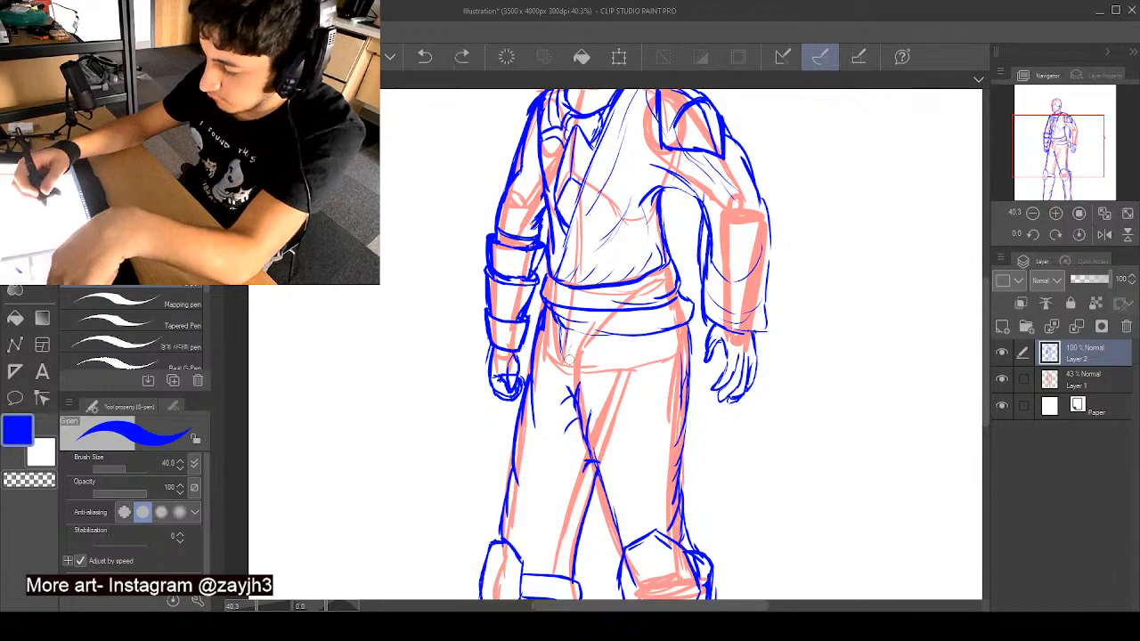
key(ctrl+z)
- Reshape the hair with a lower crown and a pointed tuft at the left-hand temple, and add a stroke inside the shoulder pad
scroll(568, 348, up, 1)
mouse_move(984, 304)
mouse_down()
mouse_move(984, 485)
mouse_move(984, 303)
mouse_move(975, 319)
mouse_up()
scroll(745, 262, down, 3)
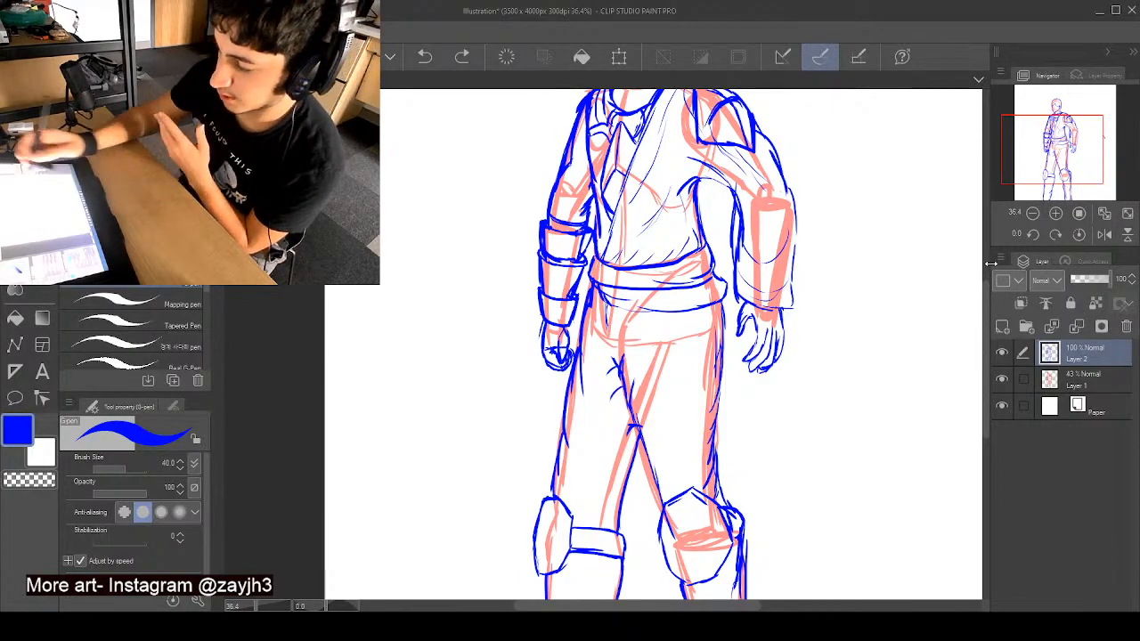
drag(986, 311, 986, 288)
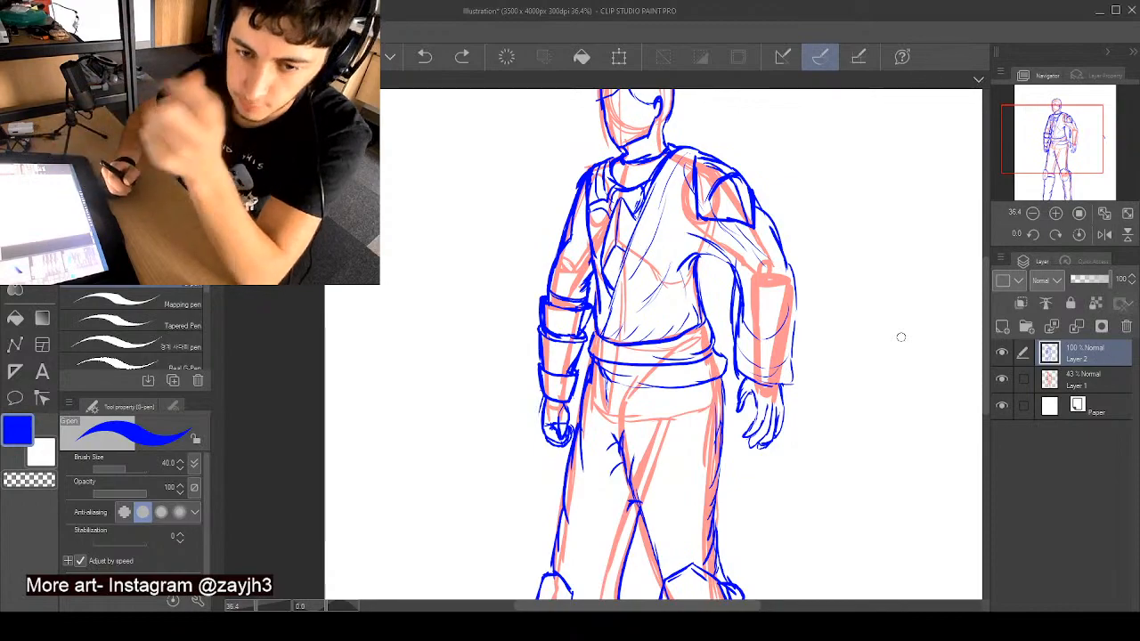
drag(985, 301, 985, 274)
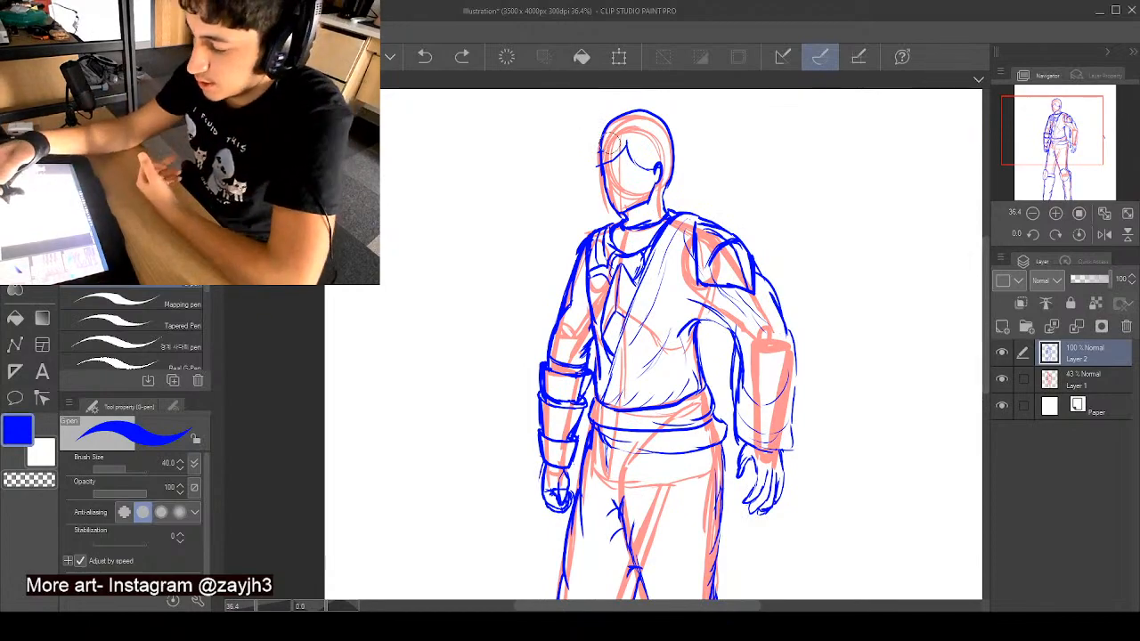
mouse_move(605, 133)
mouse_down()
mouse_move(647, 119)
mouse_move(667, 127)
mouse_move(643, 117)
mouse_move(673, 147)
mouse_move(645, 118)
mouse_move(604, 160)
mouse_up()
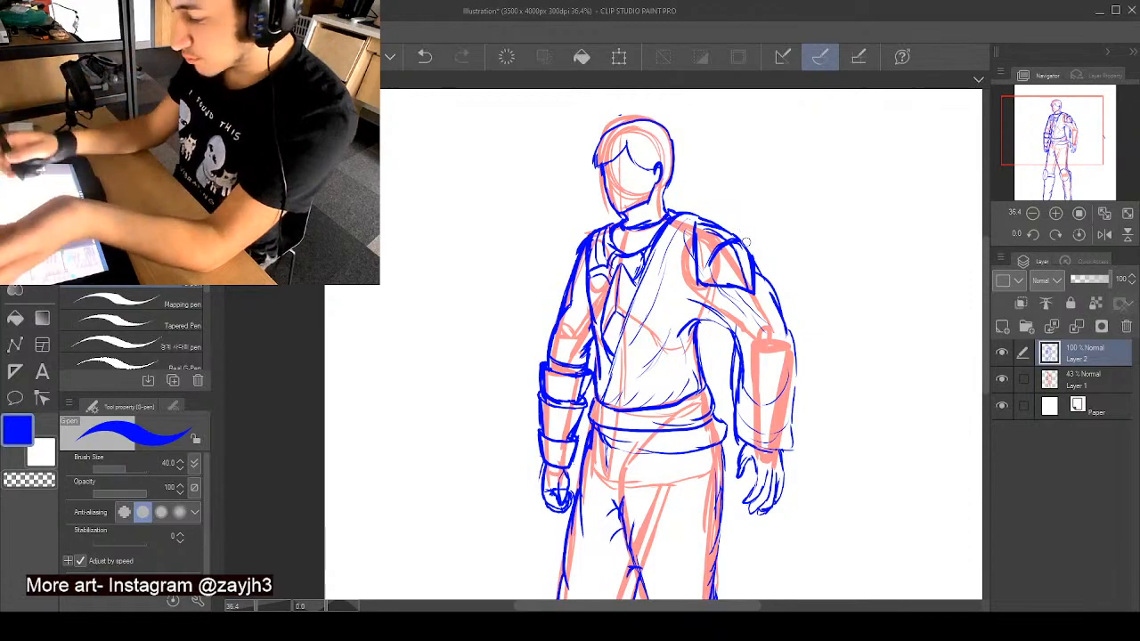
mouse_move(740, 253)
mouse_down()
mouse_move(748, 283)
mouse_move(701, 276)
mouse_up()
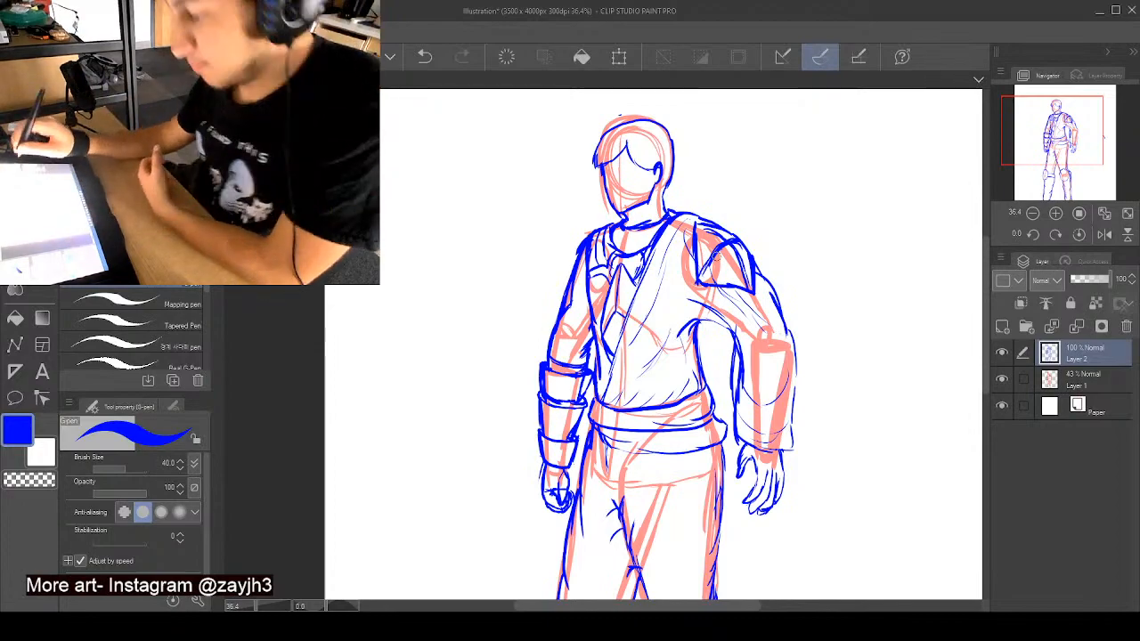
- Draw paired curved seam lines sweeping across both thighs, from the outer hips down toward the inner legs
drag(985, 292, 985, 356)
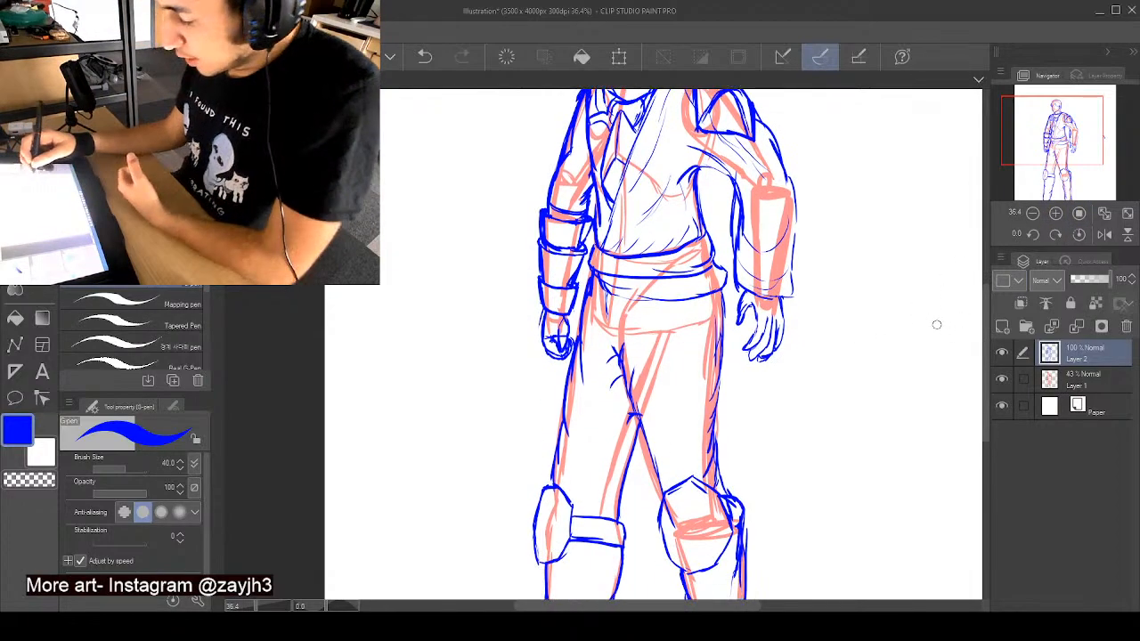
drag(703, 297, 672, 375)
mouse_move(698, 334)
mouse_down()
mouse_move(651, 451)
mouse_move(700, 365)
mouse_move(711, 297)
mouse_move(692, 360)
mouse_up()
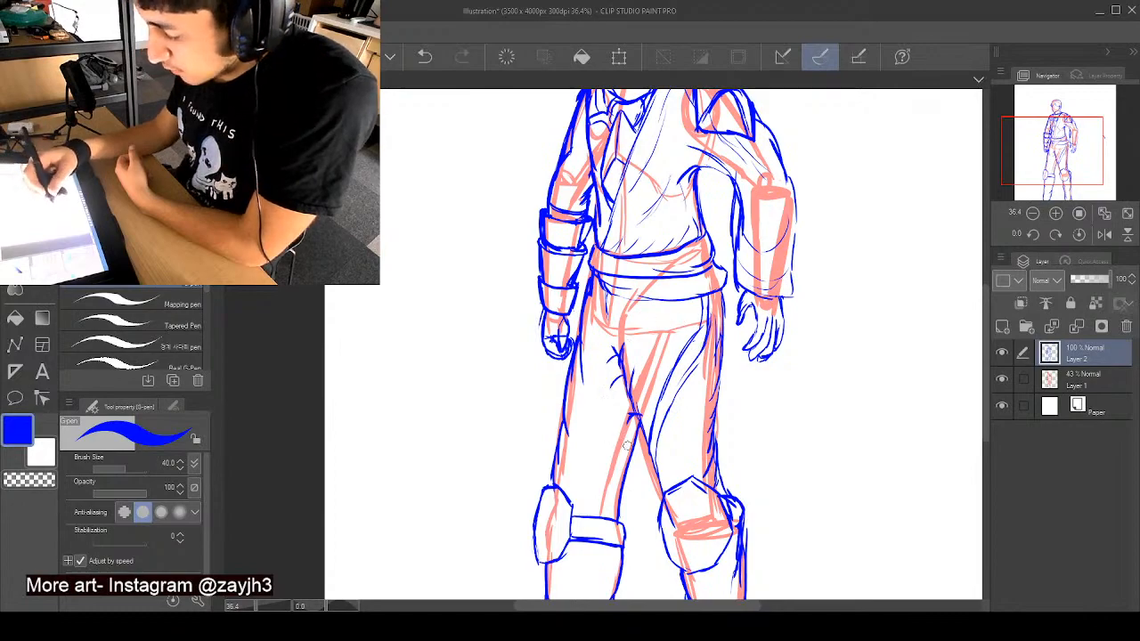
mouse_move(628, 460)
mouse_down()
mouse_move(600, 435)
mouse_move(569, 368)
mouse_move(597, 422)
mouse_up()
mouse_move(573, 368)
mouse_down()
mouse_move(578, 416)
mouse_move(630, 472)
mouse_up()
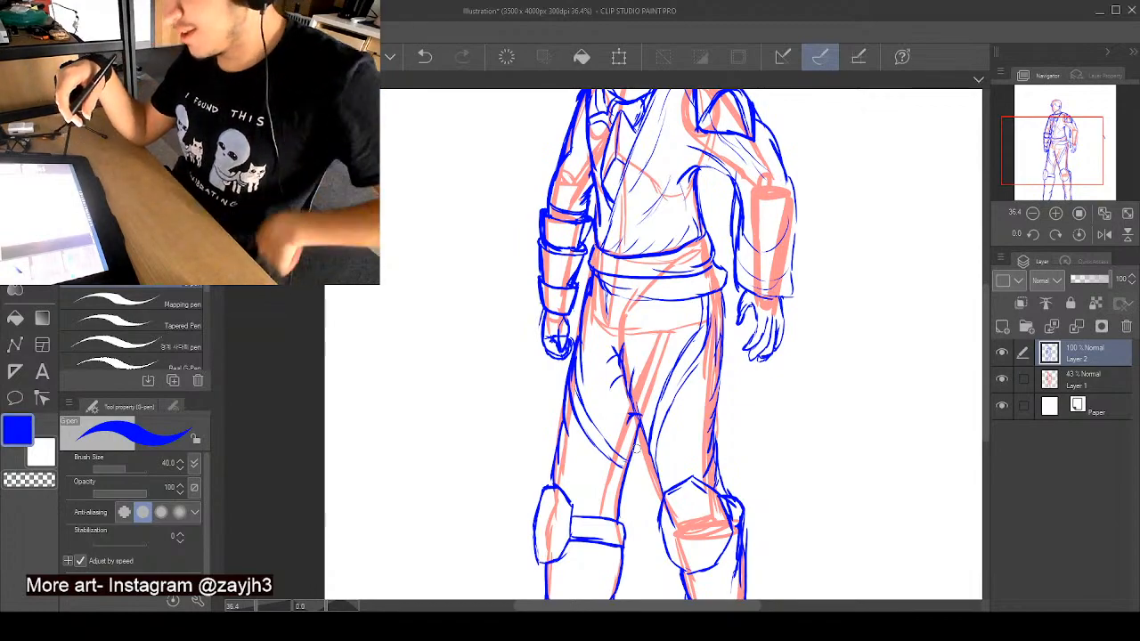
- Add detail lines to the sleeve and segmented bracer of the left-hand arm
drag(986, 328, 986, 306)
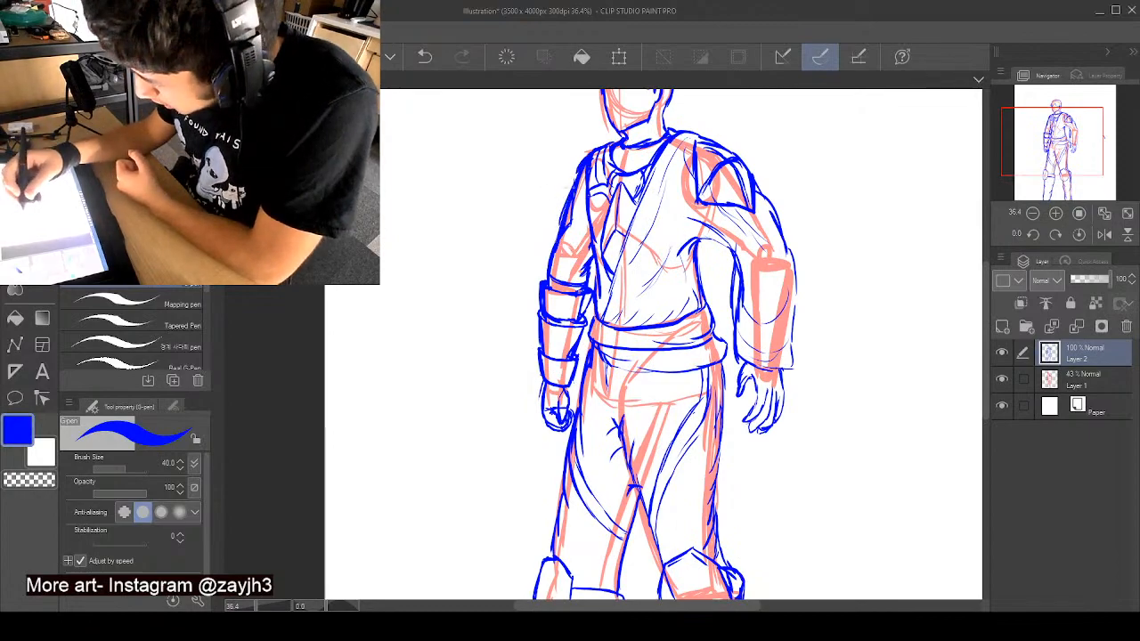
drag(555, 247, 576, 203)
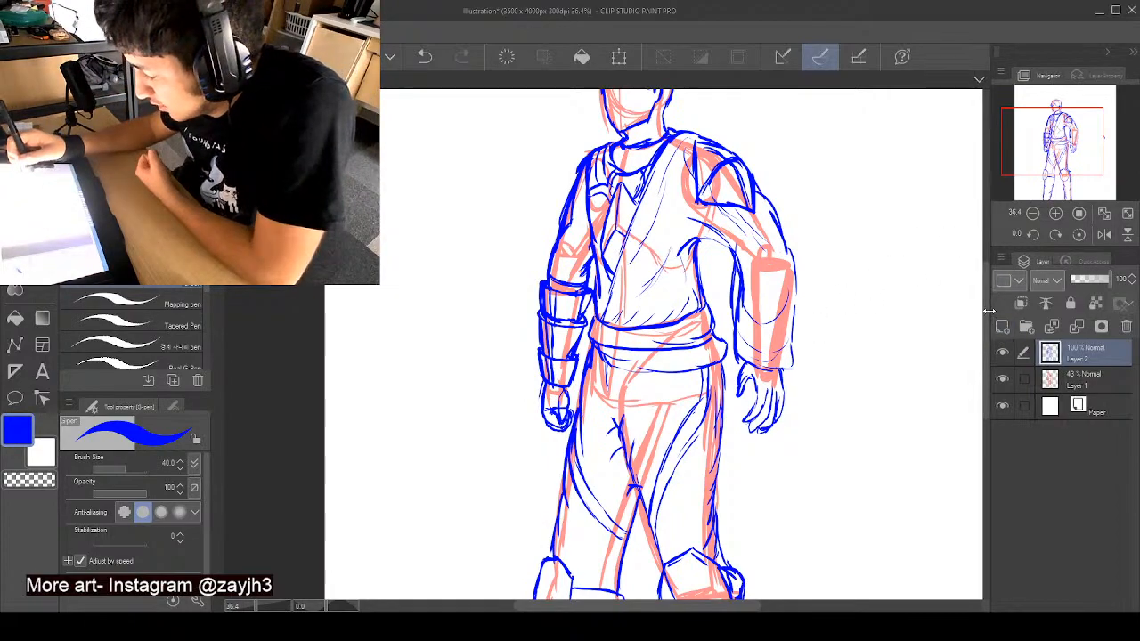
- Divide both knee guards into angular facets with lines running from their centres to the corners
mouse_move(987, 307)
mouse_down()
mouse_move(985, 258)
mouse_move(986, 295)
mouse_up()
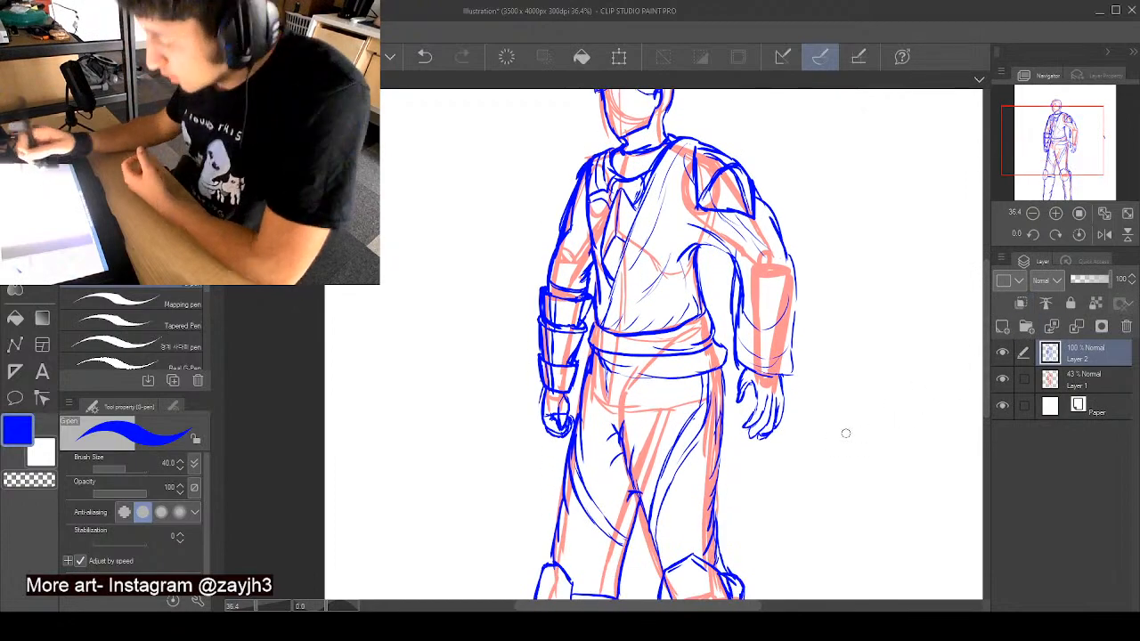
drag(987, 395, 987, 448)
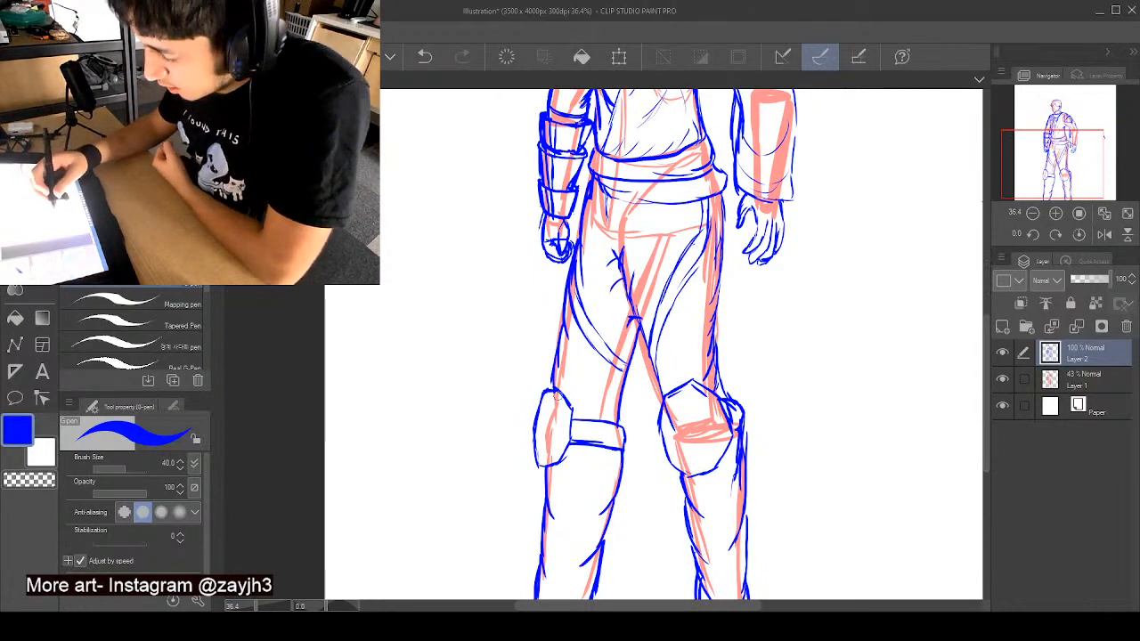
drag(556, 394, 538, 425)
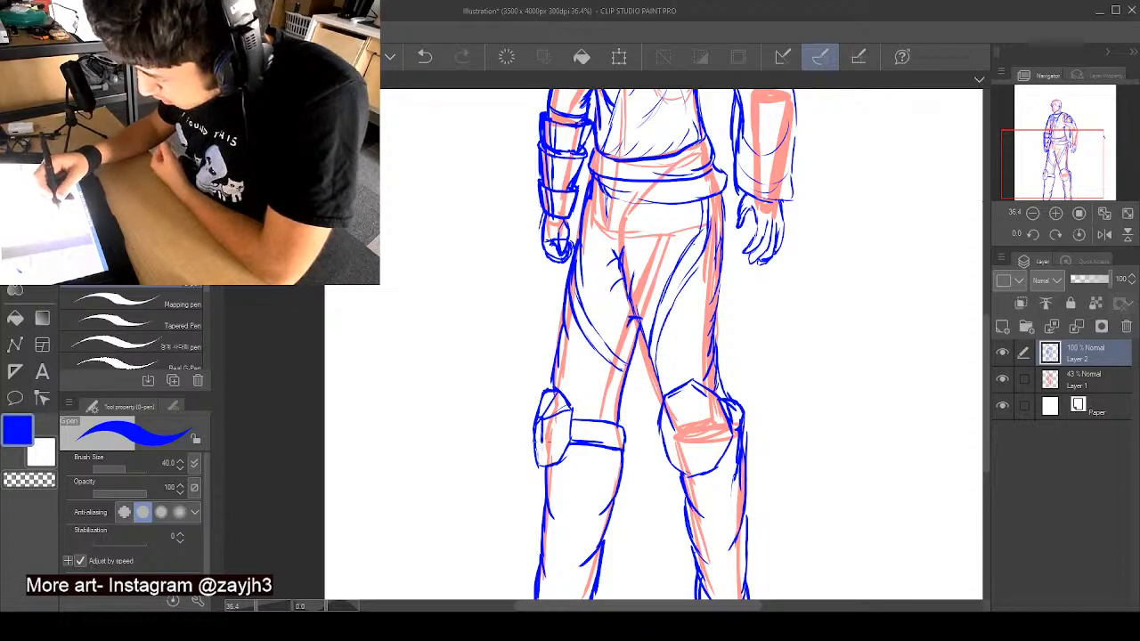
mouse_move(542, 441)
mouse_down()
mouse_move(554, 460)
mouse_move(547, 452)
mouse_move(543, 465)
mouse_up()
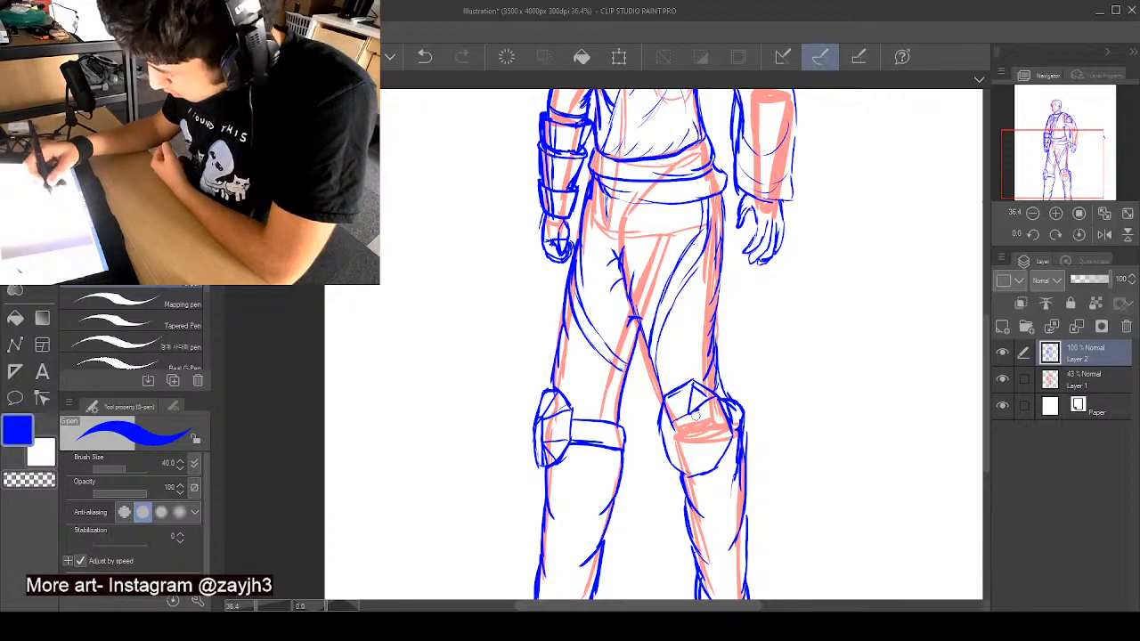
mouse_move(690, 411)
mouse_down()
mouse_move(709, 444)
mouse_move(729, 437)
mouse_move(698, 442)
mouse_move(705, 452)
mouse_move(668, 458)
mouse_up()
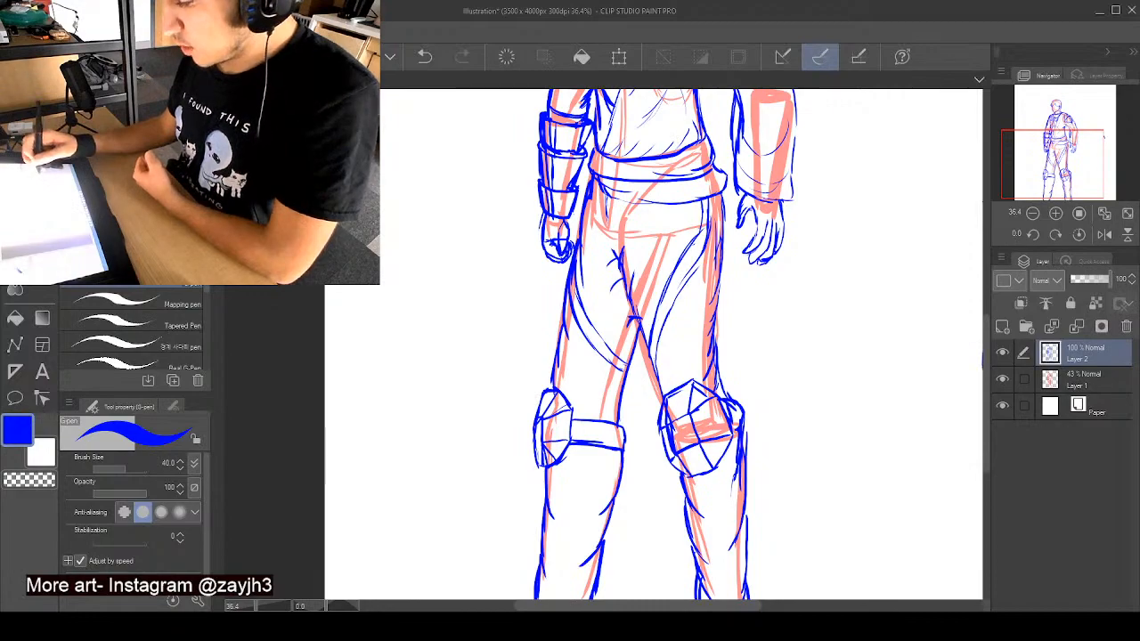
- Redraw the inner edge of the left-hand thigh above the knee strap and strengthen the outline of that leg's knee guard
drag(987, 356, 987, 407)
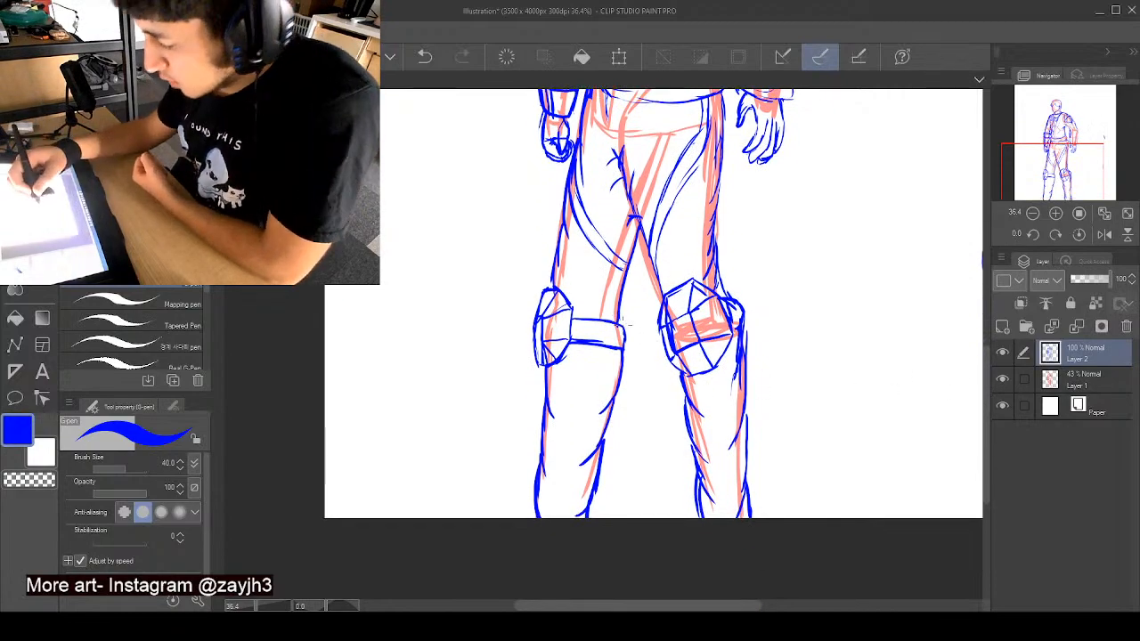
drag(625, 281, 623, 321)
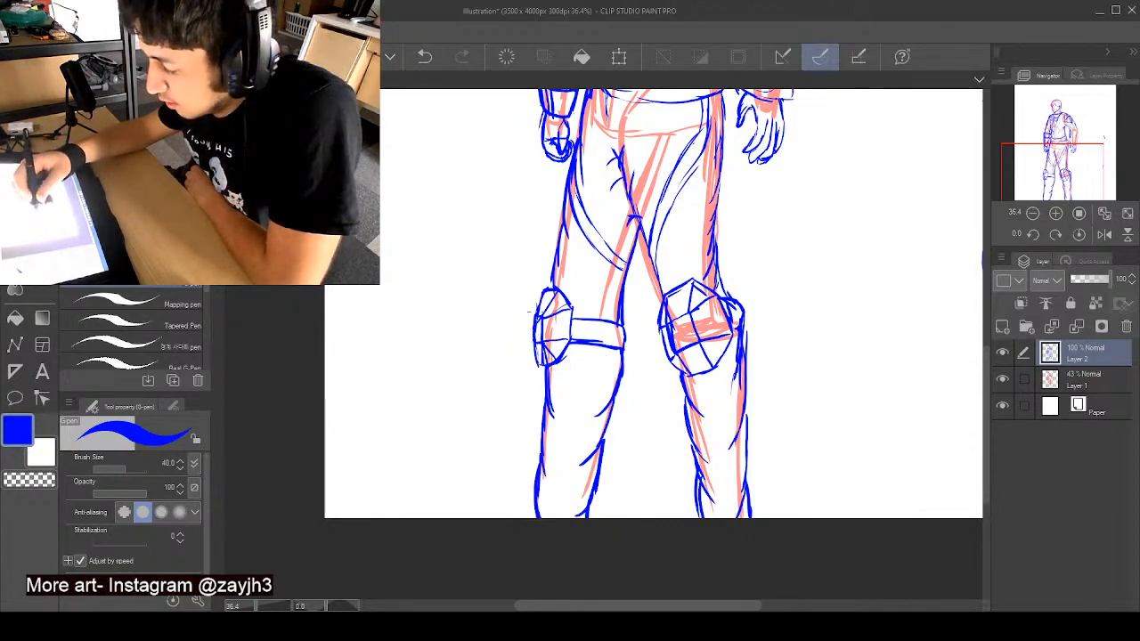
drag(546, 289, 542, 364)
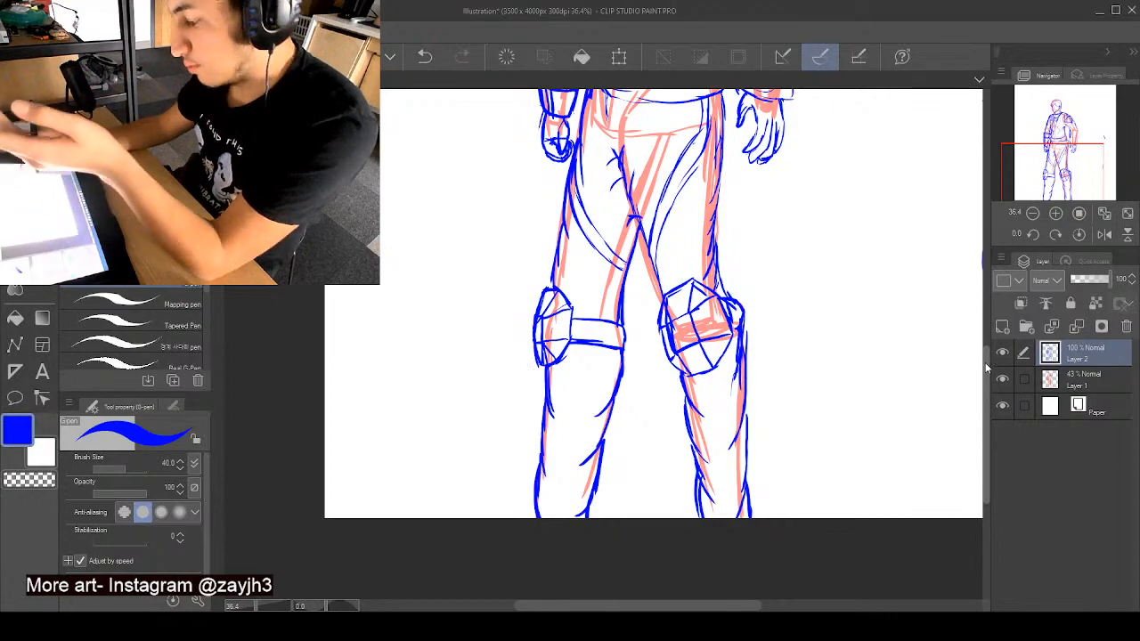
- Redraw the lower band of the waist sash as a deeper curve ending in a point at the right-hand hip
drag(986, 368, 987, 309)
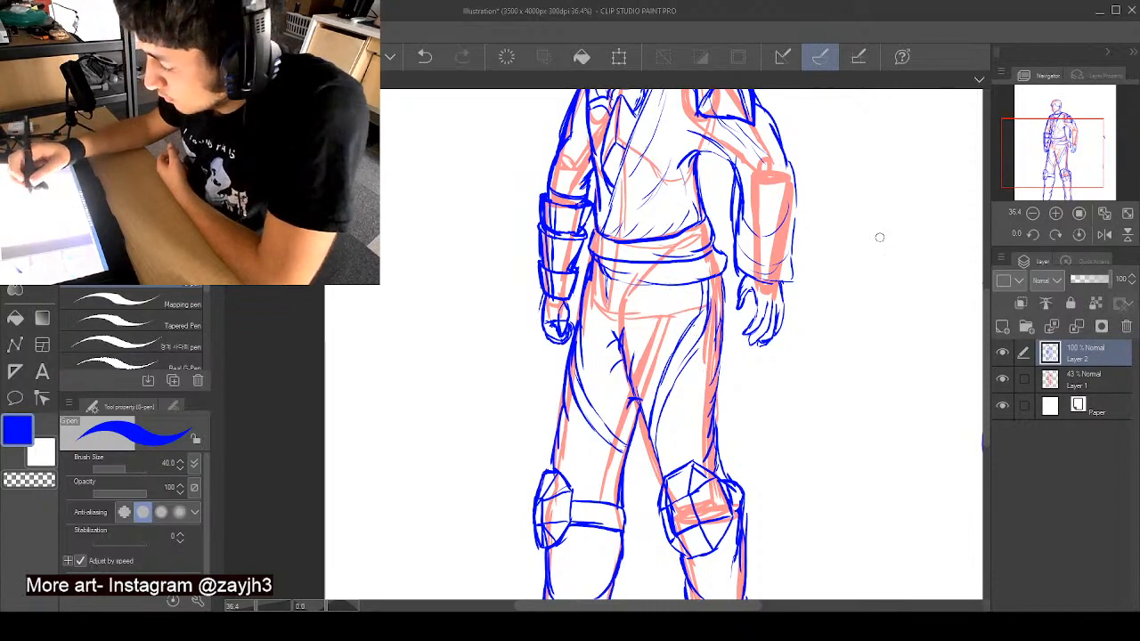
drag(985, 309, 985, 290)
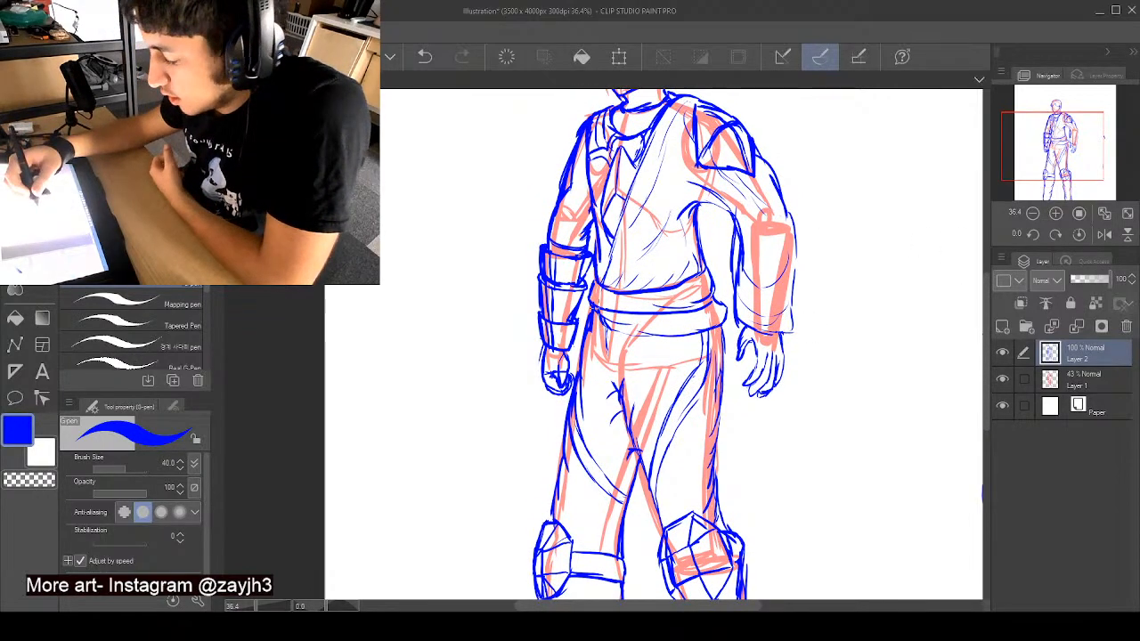
mouse_move(594, 308)
mouse_down()
mouse_move(664, 340)
mouse_move(643, 339)
mouse_move(721, 332)
mouse_move(720, 319)
mouse_up()
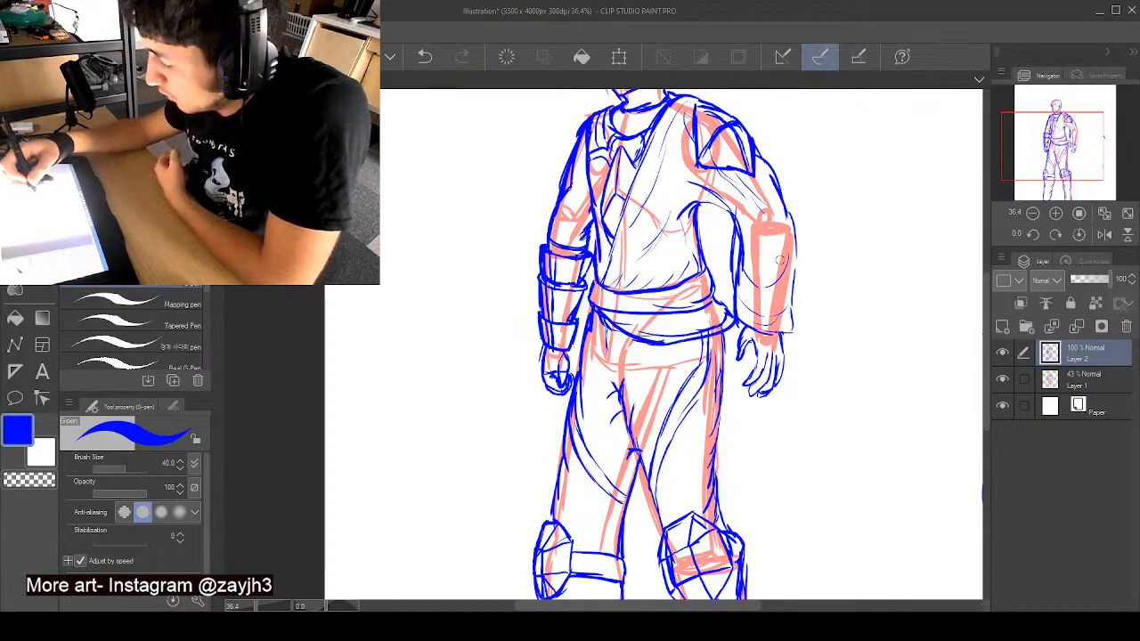
- Add a short hair strand at the central peak of the hairline
mouse_move(987, 289)
mouse_down()
mouse_move(992, 237)
mouse_move(990, 259)
mouse_up()
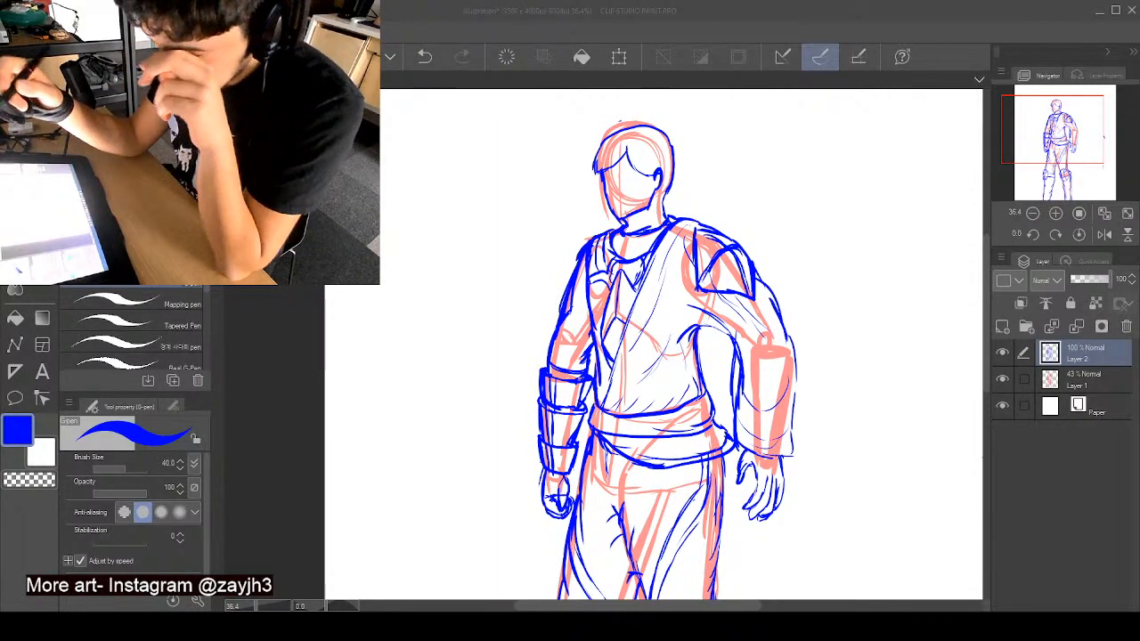
click(625, 162)
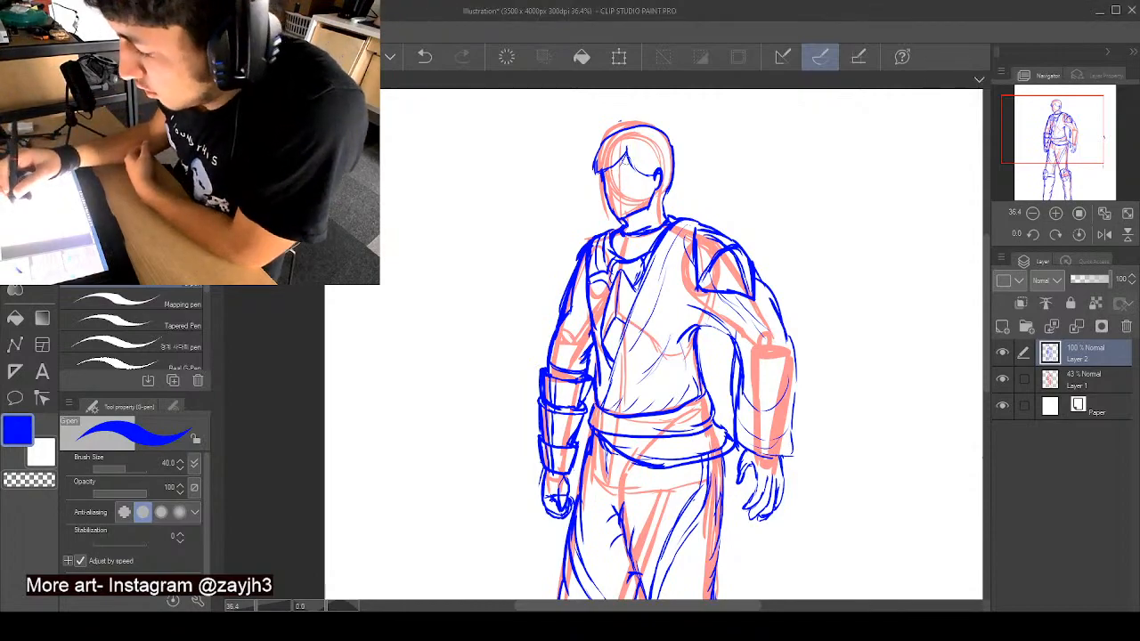
scroll(985, 304, down, 3)
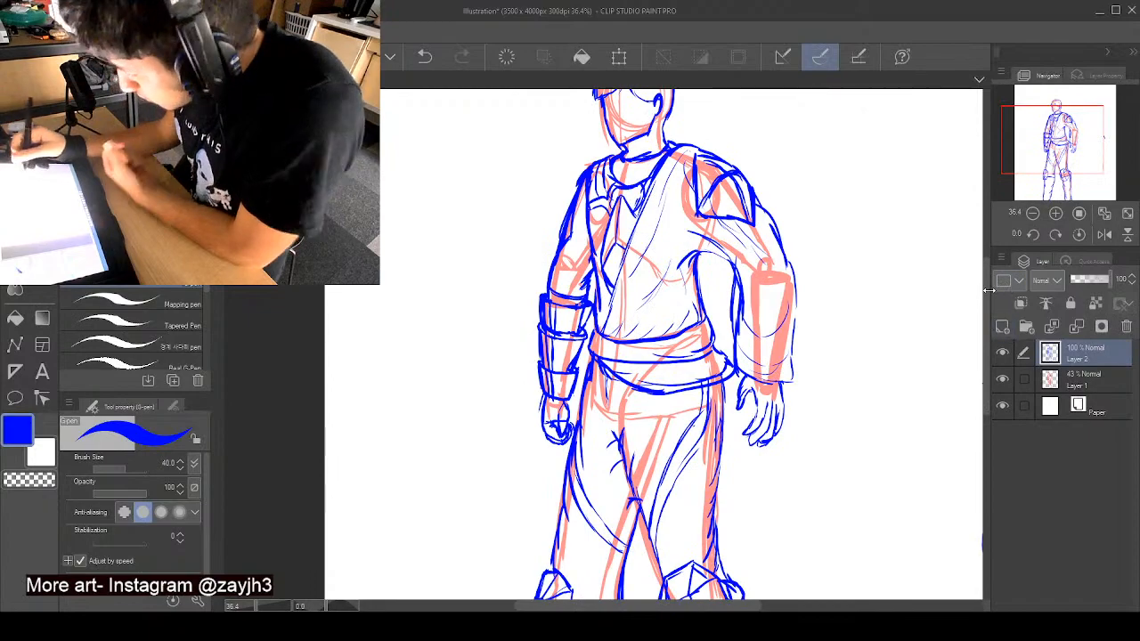
scroll(986, 307, down, 1)
scroll(987, 306, down, 1)
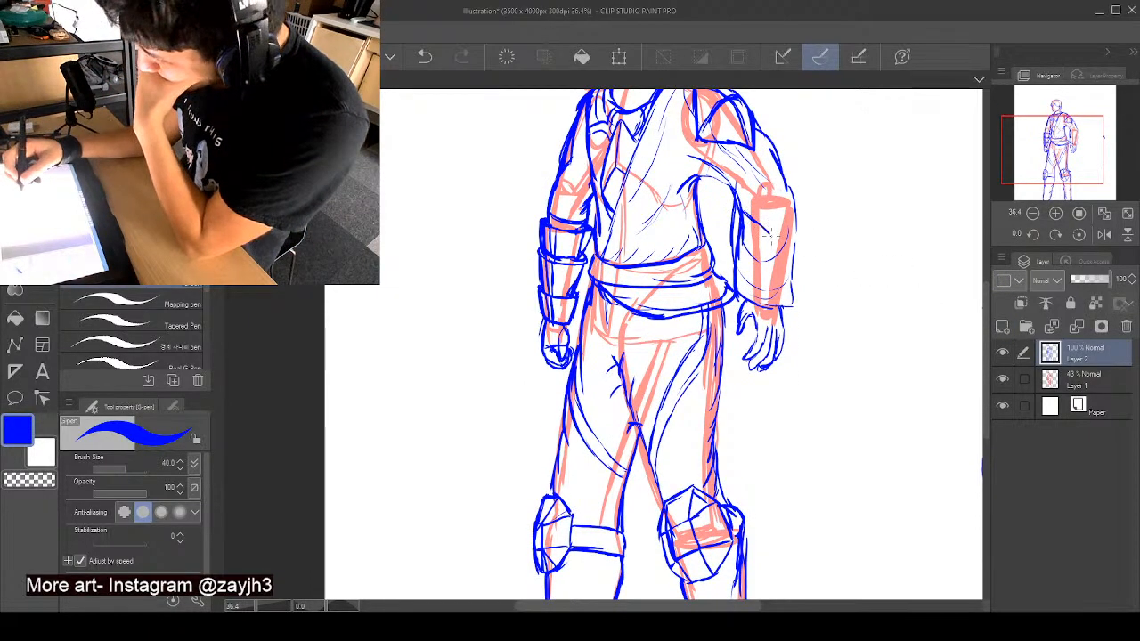
- Add blue crease lines across the right-hand sleeve and erase the stray marks in the empty area beside the figure
drag(771, 236, 779, 245)
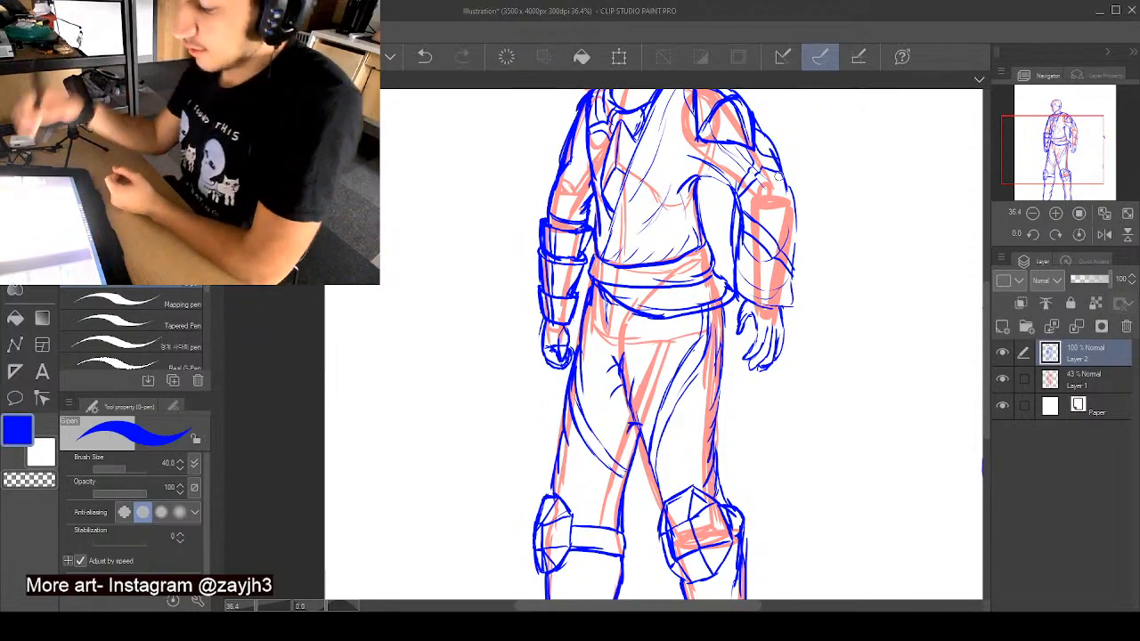
drag(889, 274, 933, 335)
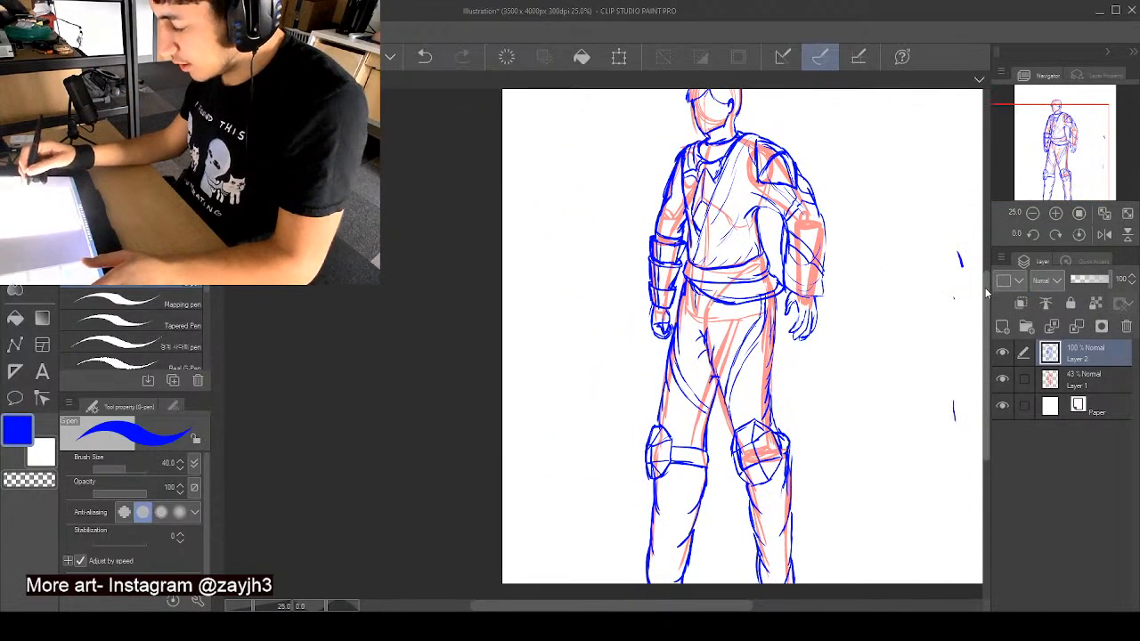
drag(988, 290, 988, 261)
drag(963, 333, 957, 389)
drag(954, 479, 953, 499)
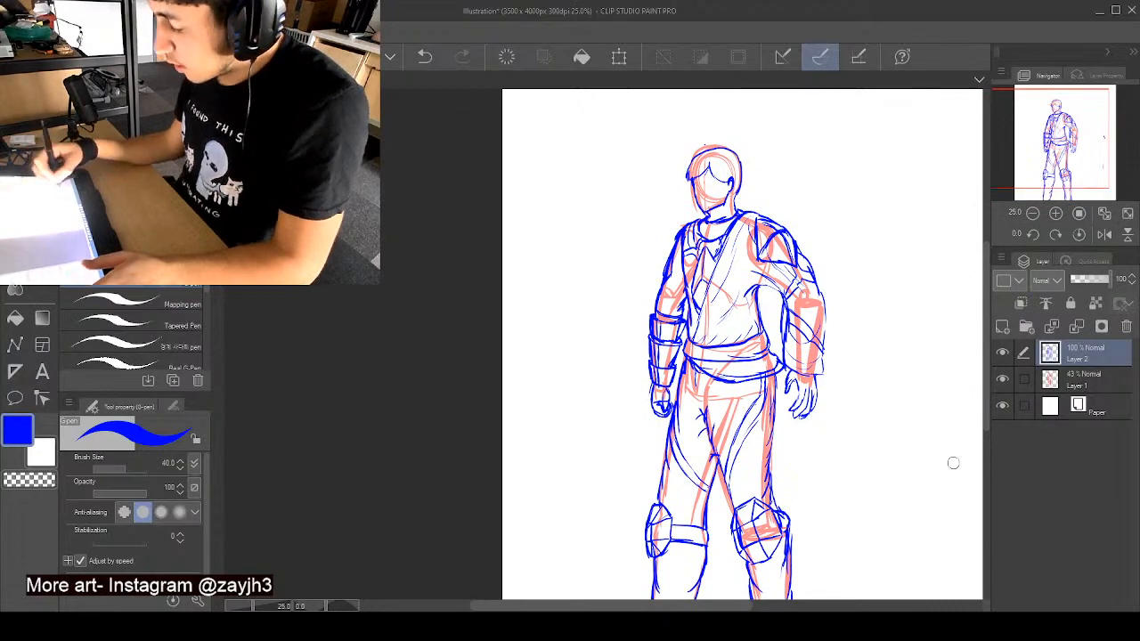
- Lower the opacity of Layer 2 to 31% and Layer 1 to 15%, and add a new layer on top for the line art
drag(1104, 280, 1076, 288)
click(1078, 384)
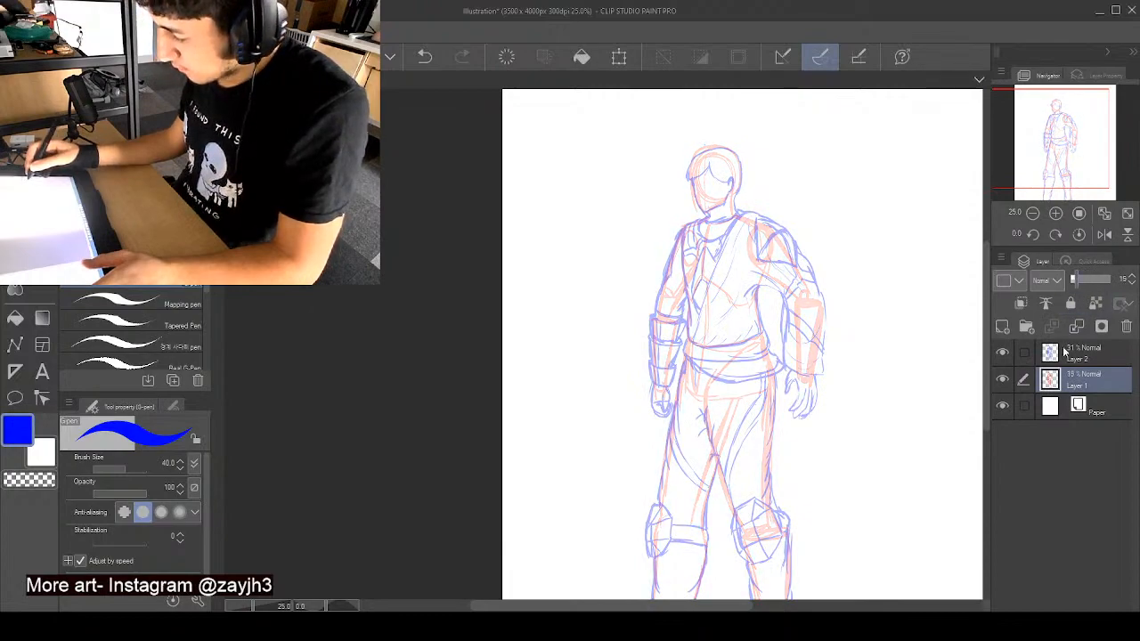
click(1002, 326)
- Group sketch layers Layer 2 and Layer 1 into a new folder and collapse it
click(1092, 381)
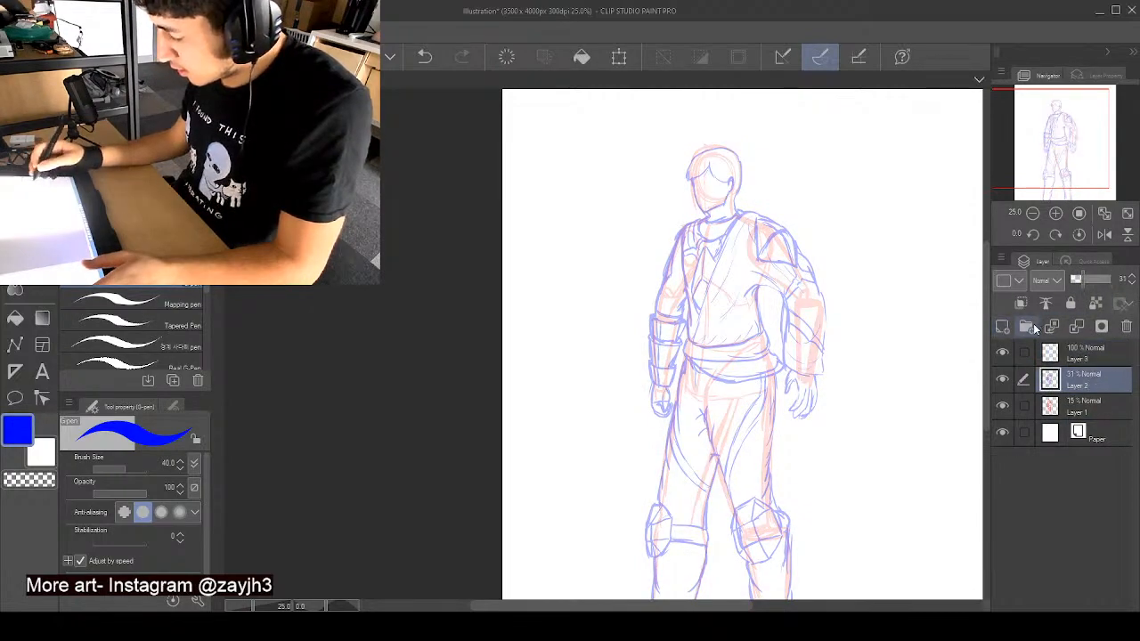
key(ctrl+g)
click(1096, 403)
drag(1092, 430, 1095, 408)
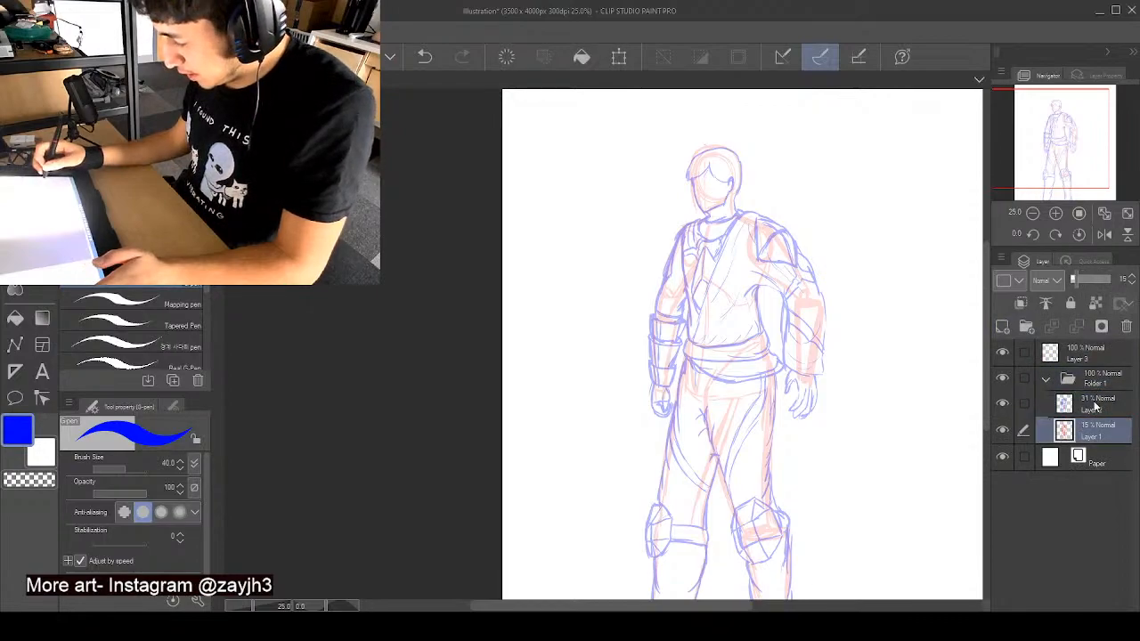
click(1047, 380)
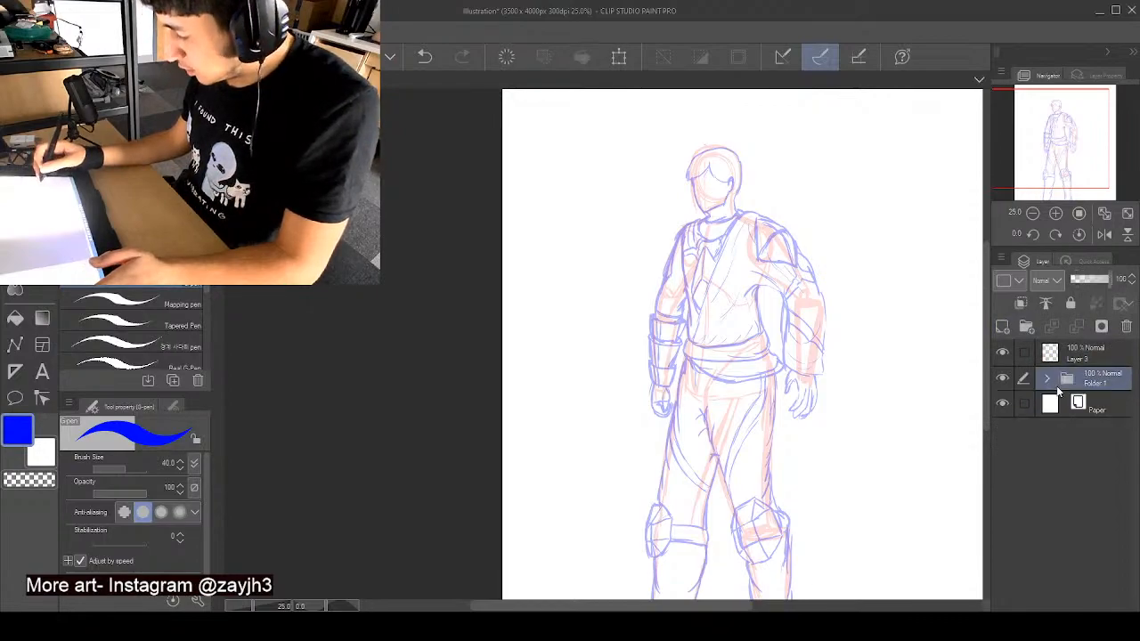
- On Layer 3, ink the side of the neck and the tunic's diagonal lapel edge from shoulder to waist in black
click(1089, 348)
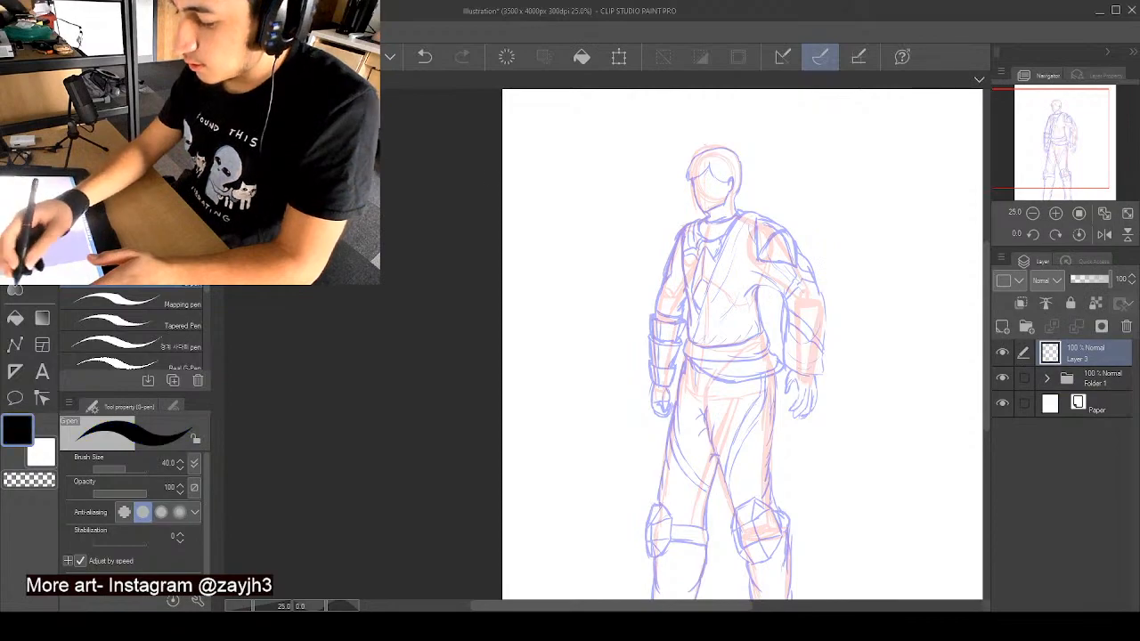
scroll(743, 214, up, 1)
scroll(742, 214, up, 2)
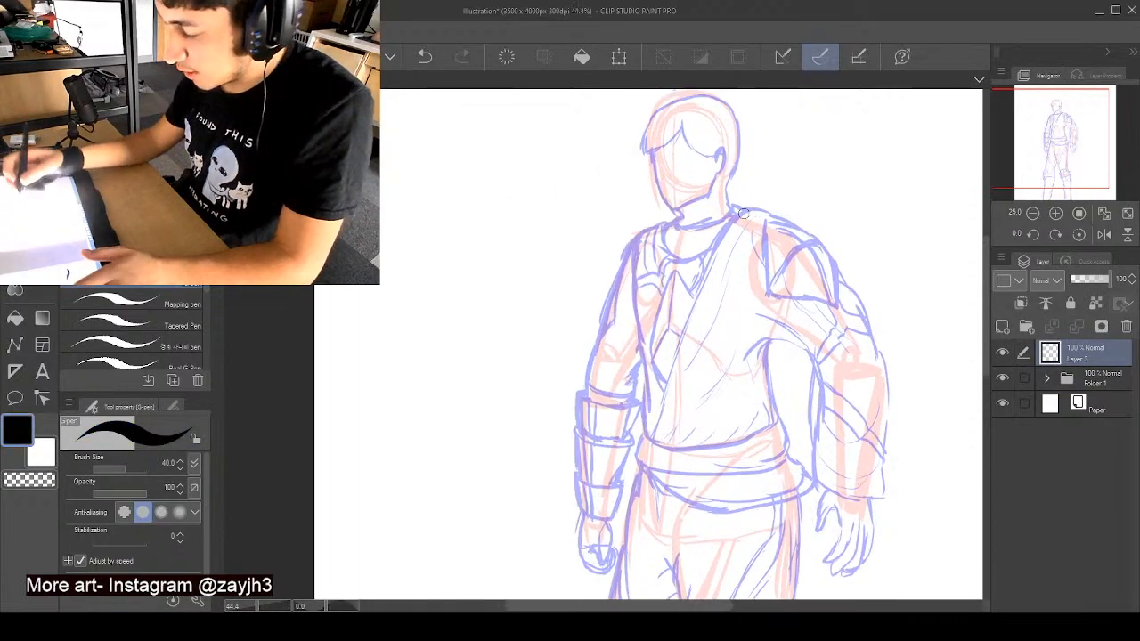
scroll(730, 268, up, 2)
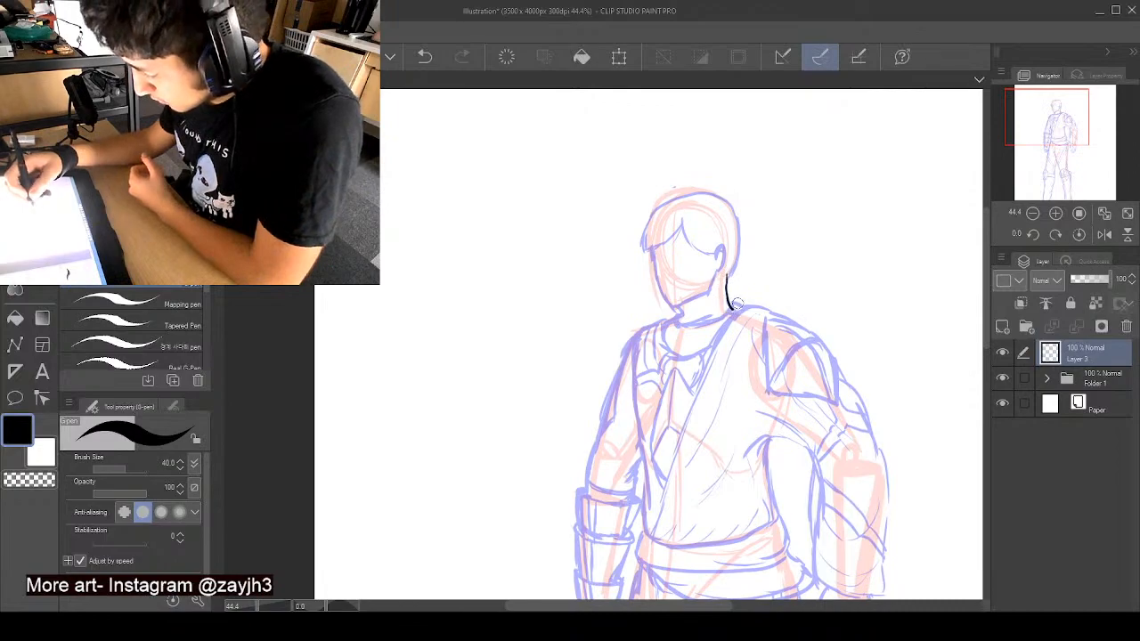
mouse_move(744, 307)
mouse_down()
mouse_move(715, 328)
mouse_move(701, 361)
mouse_up()
drag(675, 420, 641, 536)
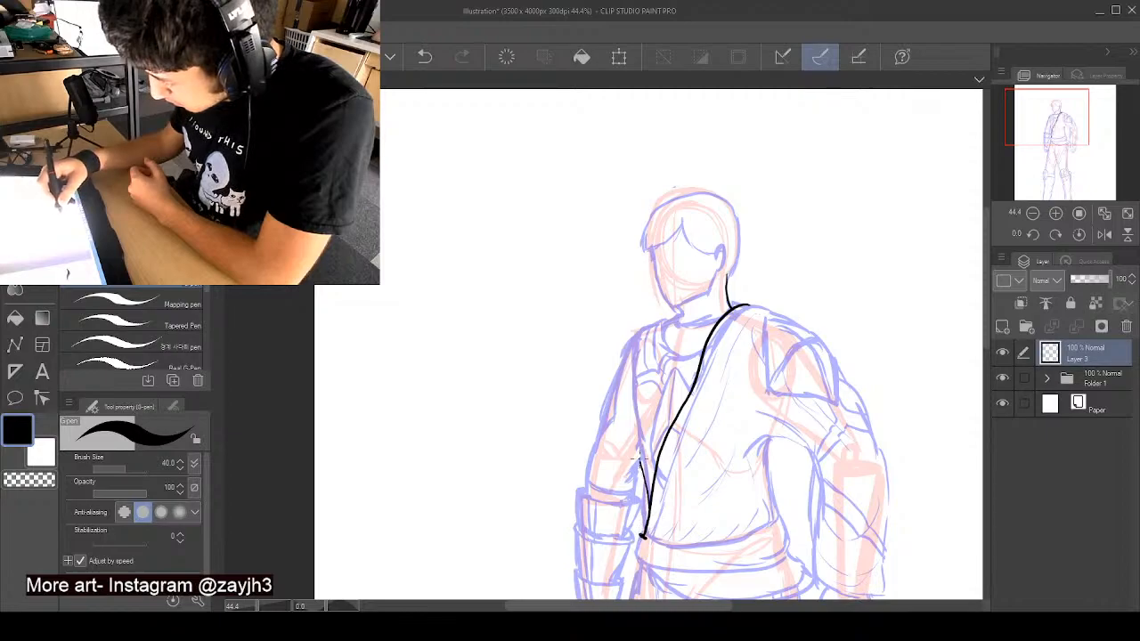
- Ink the left-hand edge of the tunic opening up to the shoulder, plus the collar and undershirt details inside it
drag(630, 403, 630, 355)
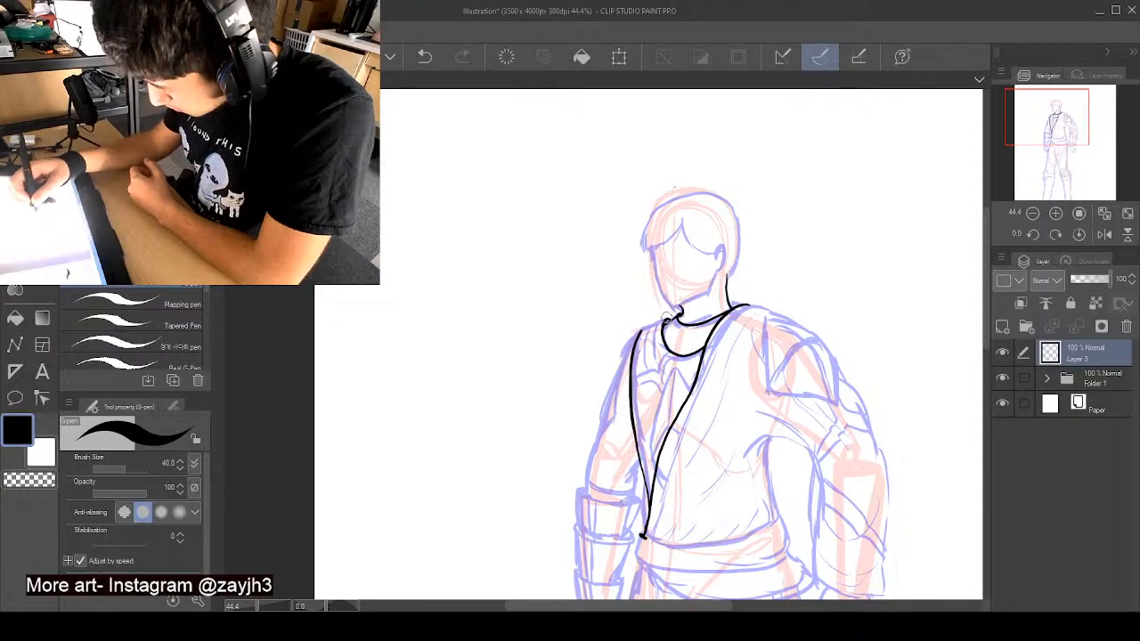
drag(666, 317, 636, 327)
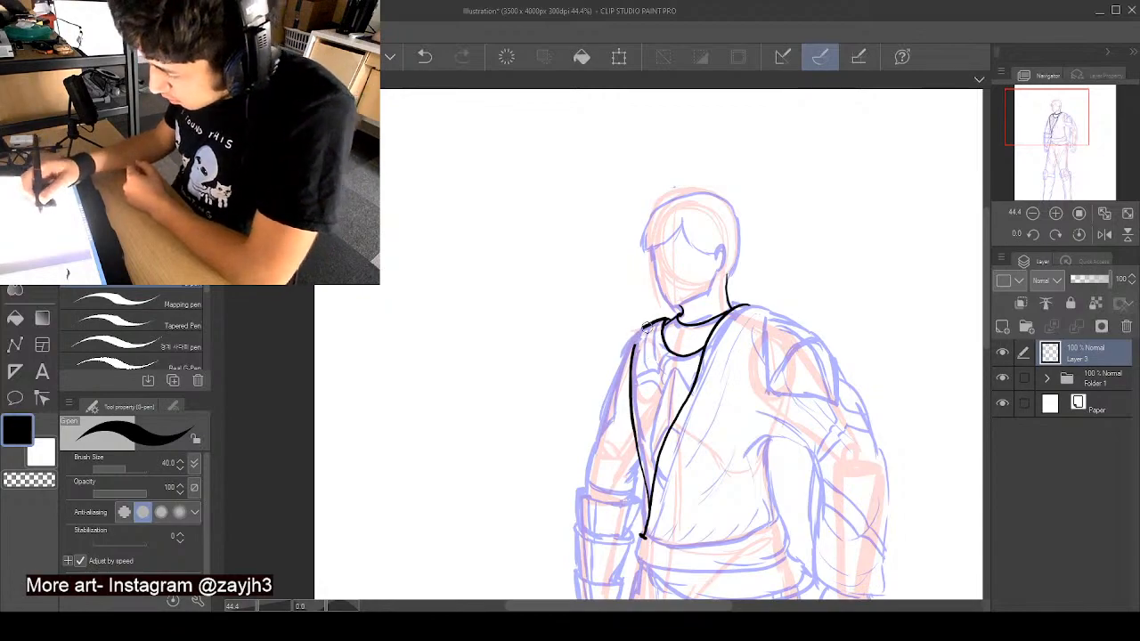
drag(643, 326, 640, 358)
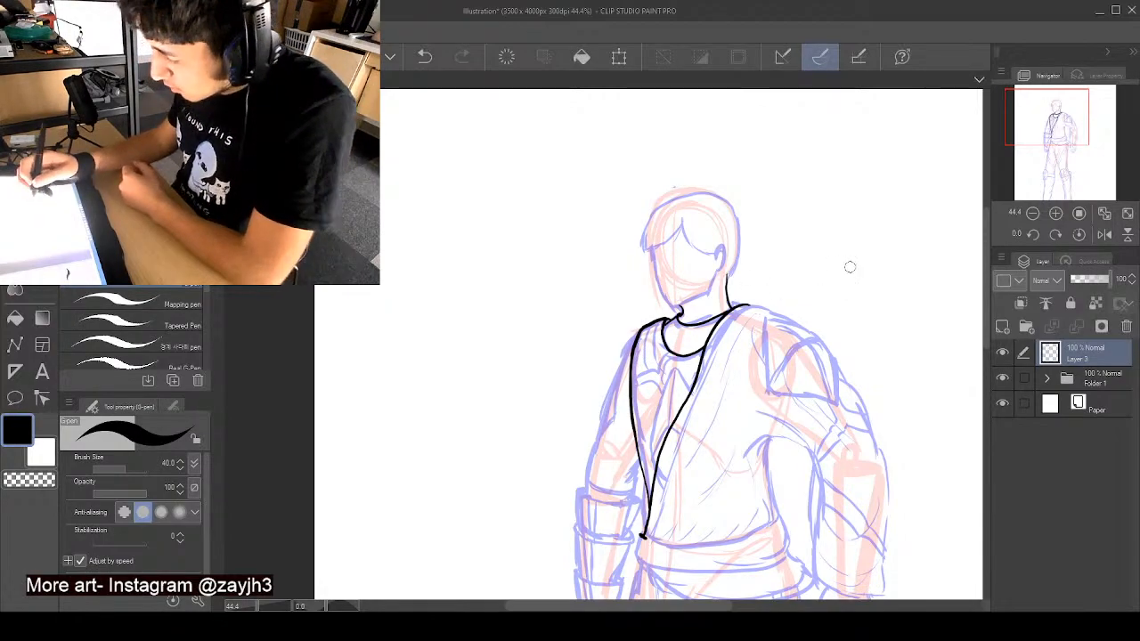
drag(987, 270, 985, 287)
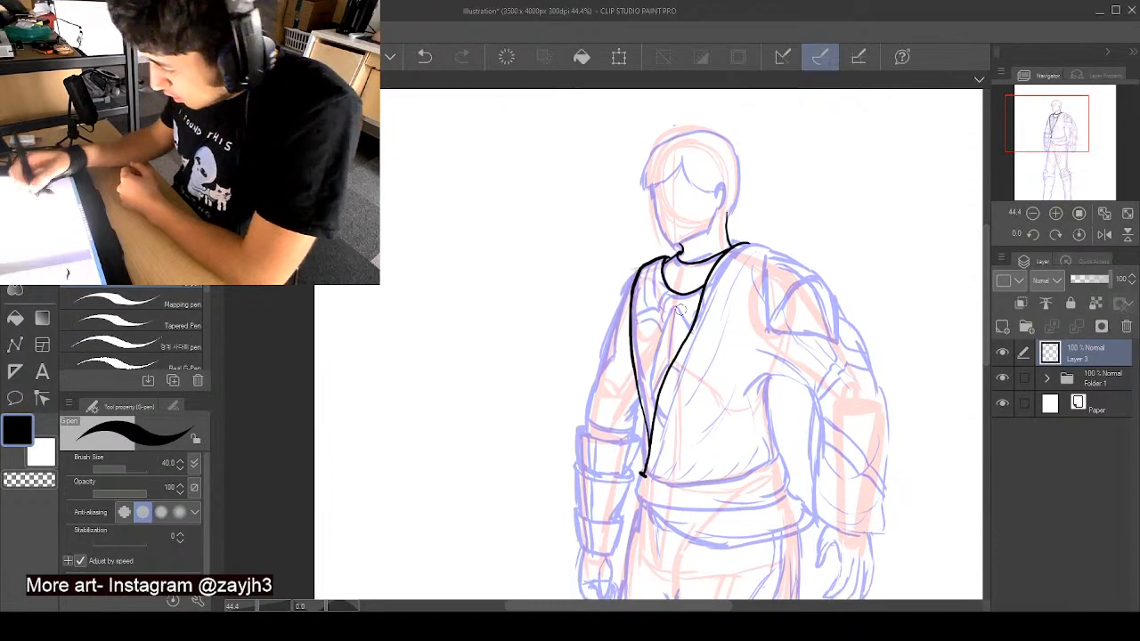
drag(675, 303, 670, 349)
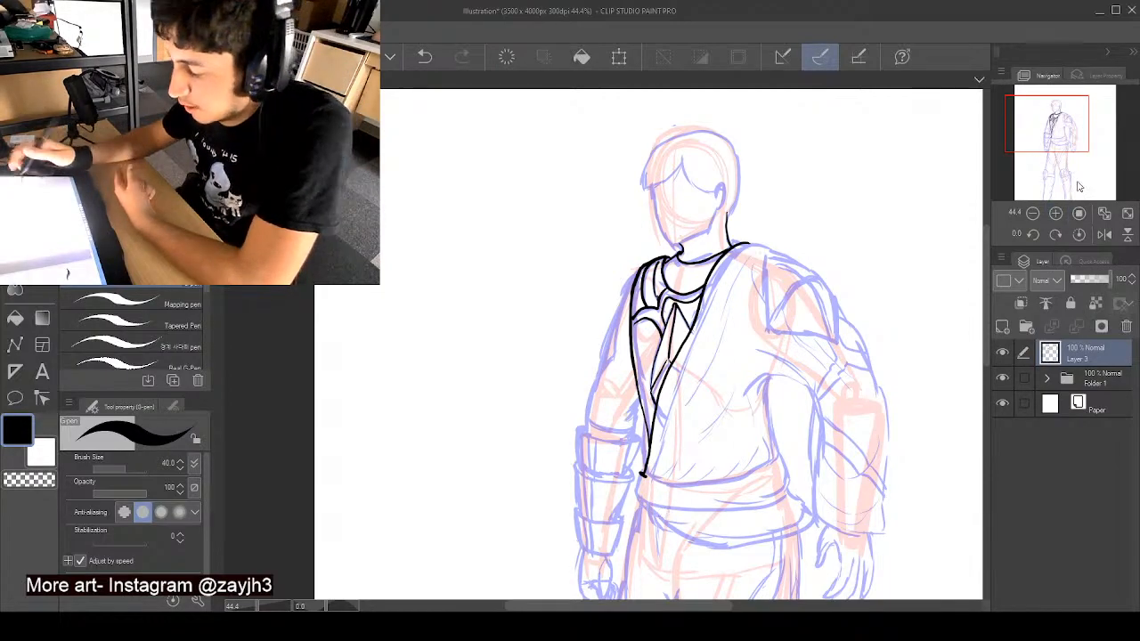
- Ink the torso's right-hand side and the upper waist sash as a closed curved band around the waist
drag(985, 280, 984, 302)
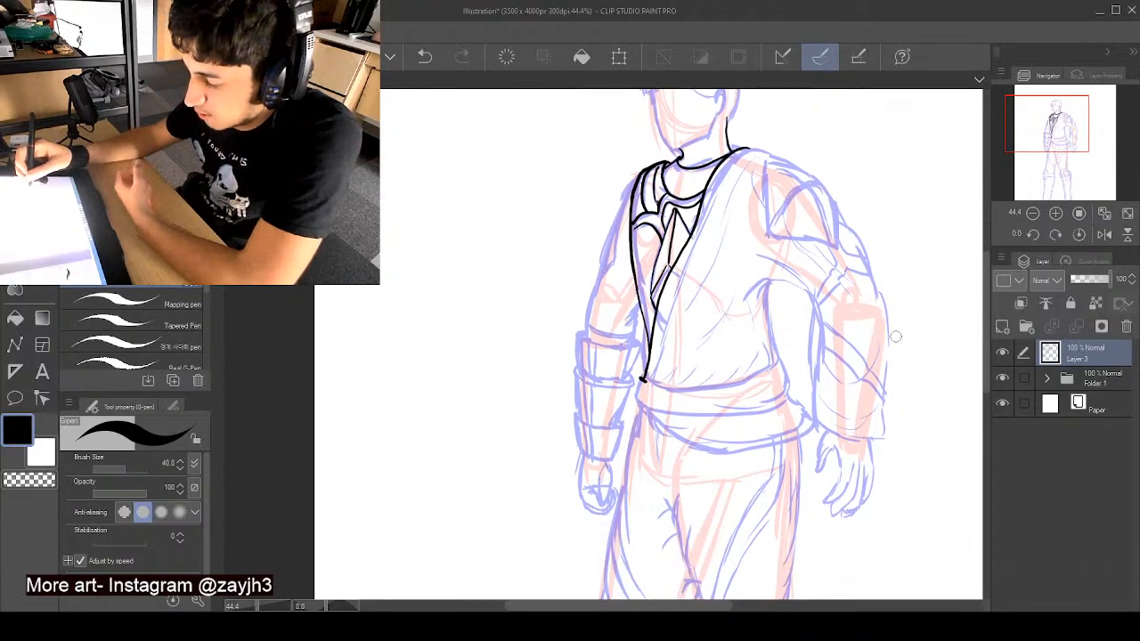
mouse_move(639, 378)
mouse_down()
mouse_move(675, 390)
mouse_move(771, 376)
mouse_move(783, 363)
mouse_move(771, 283)
mouse_up()
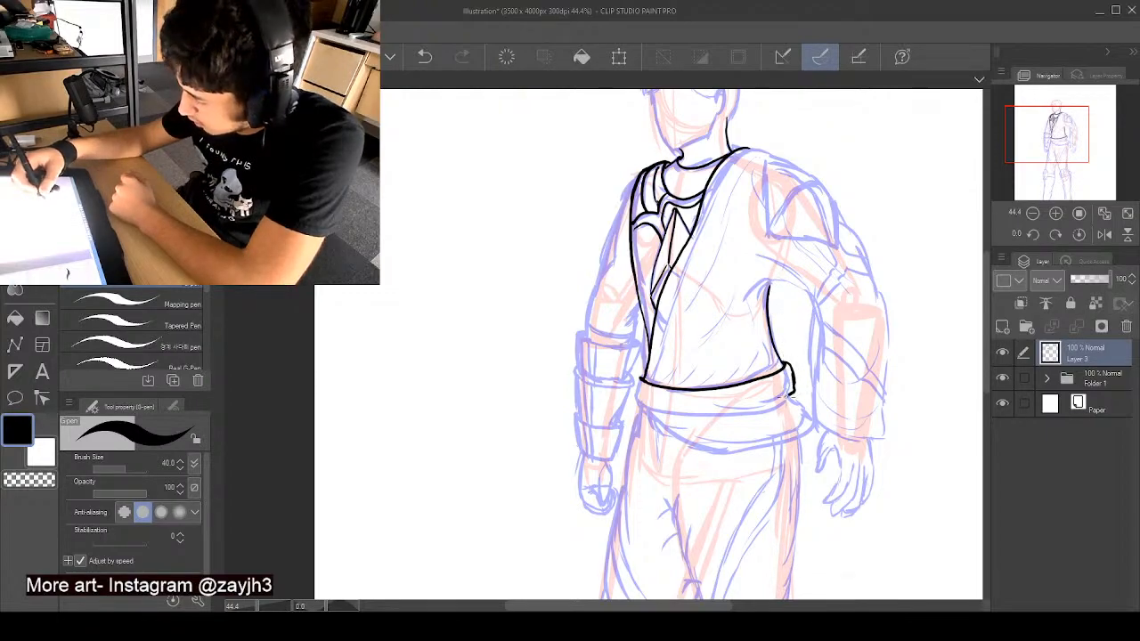
mouse_move(791, 391)
mouse_down()
mouse_move(698, 415)
mouse_move(631, 385)
mouse_up()
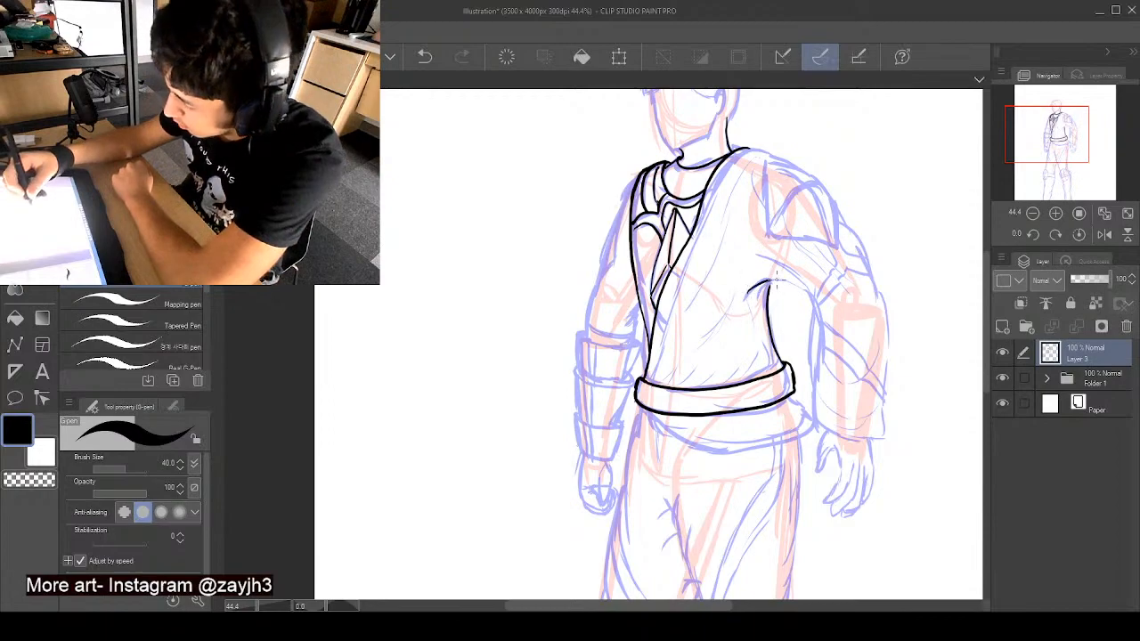
- Ink the right-hand sleeve outline from the armpit crease down around the cuff and up the outer edge to the shoulder and neck
mouse_move(762, 289)
mouse_down()
mouse_move(797, 285)
mouse_move(815, 312)
mouse_up()
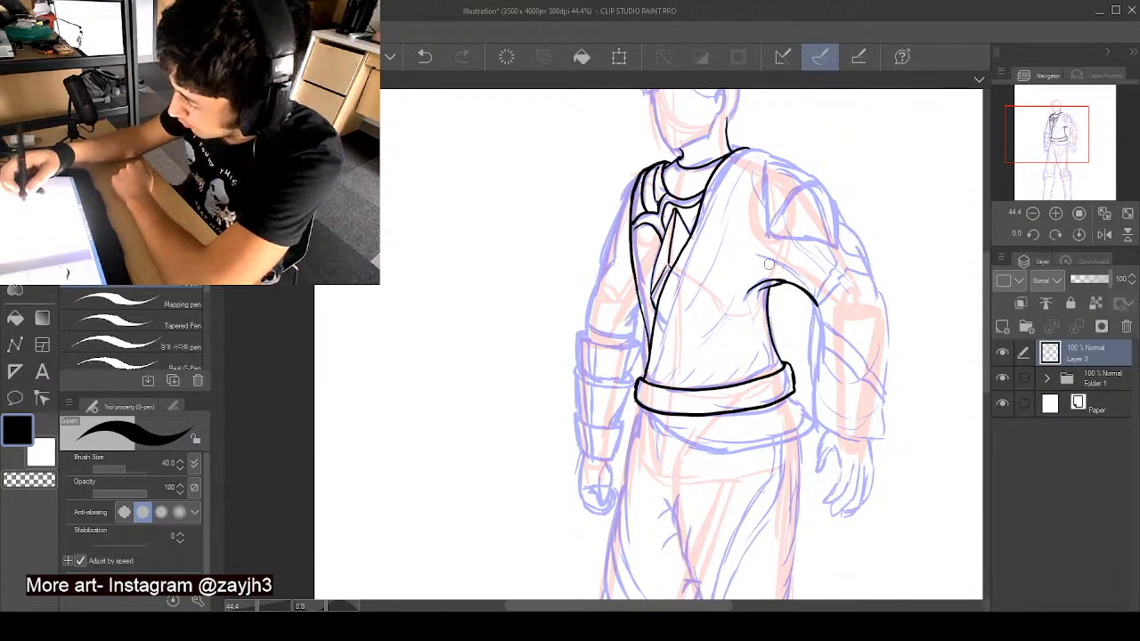
mouse_move(759, 260)
mouse_down()
mouse_move(813, 292)
mouse_move(800, 282)
mouse_move(819, 312)
mouse_move(805, 285)
mouse_move(816, 354)
mouse_move(822, 325)
mouse_move(810, 357)
mouse_move(815, 425)
mouse_move(813, 414)
mouse_move(831, 436)
mouse_move(879, 437)
mouse_up()
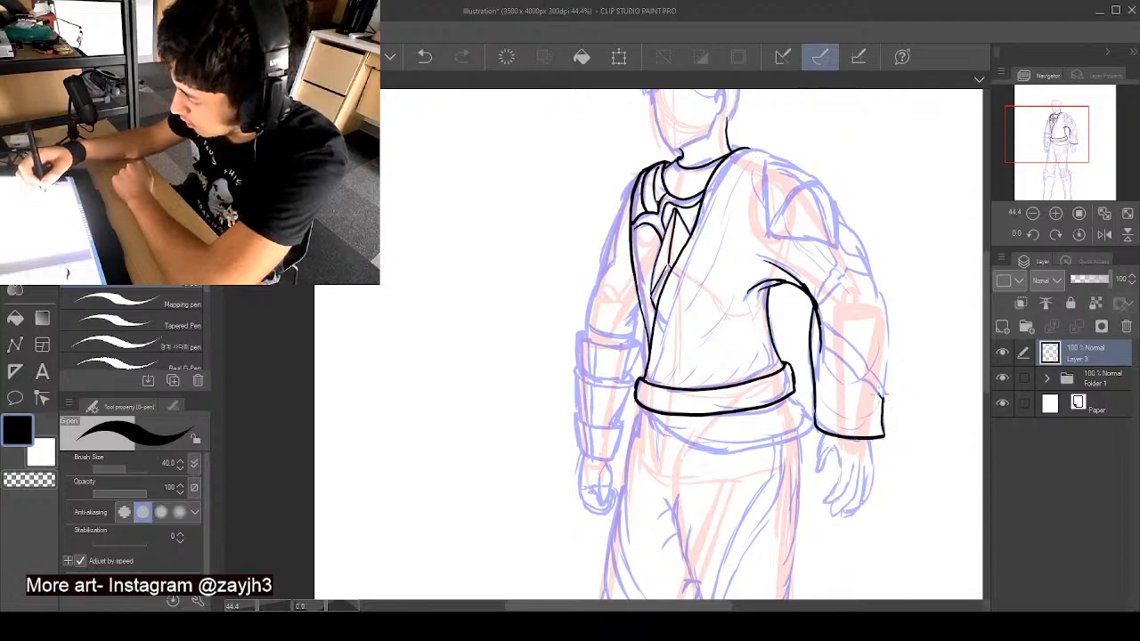
key(ctrl+z)
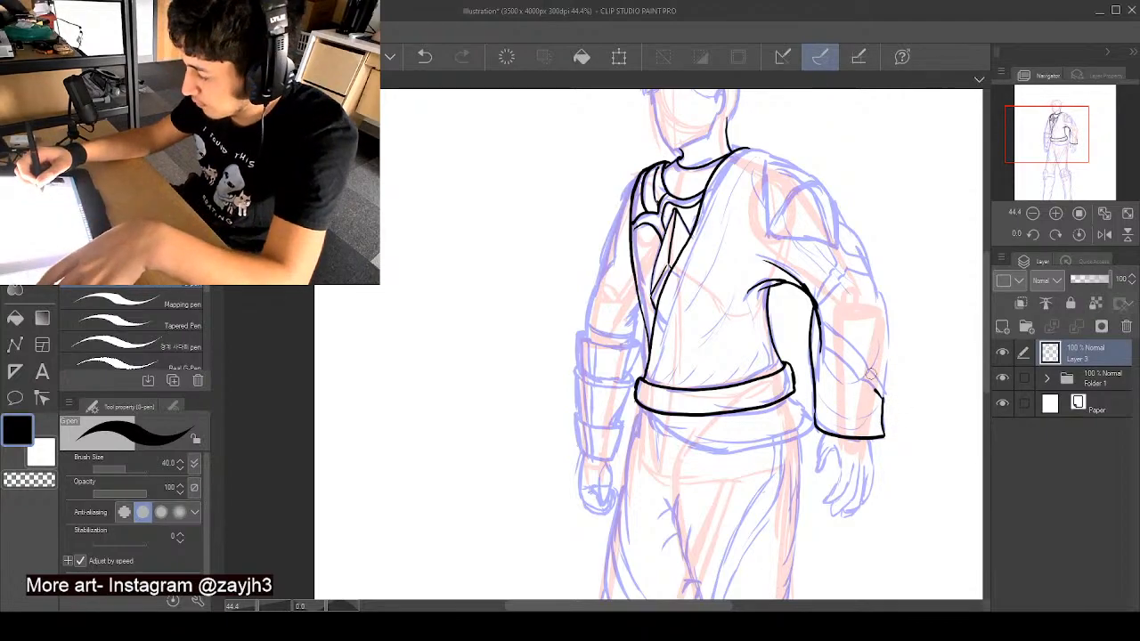
mouse_move(887, 397)
mouse_down()
mouse_move(885, 305)
mouse_move(835, 206)
mouse_up()
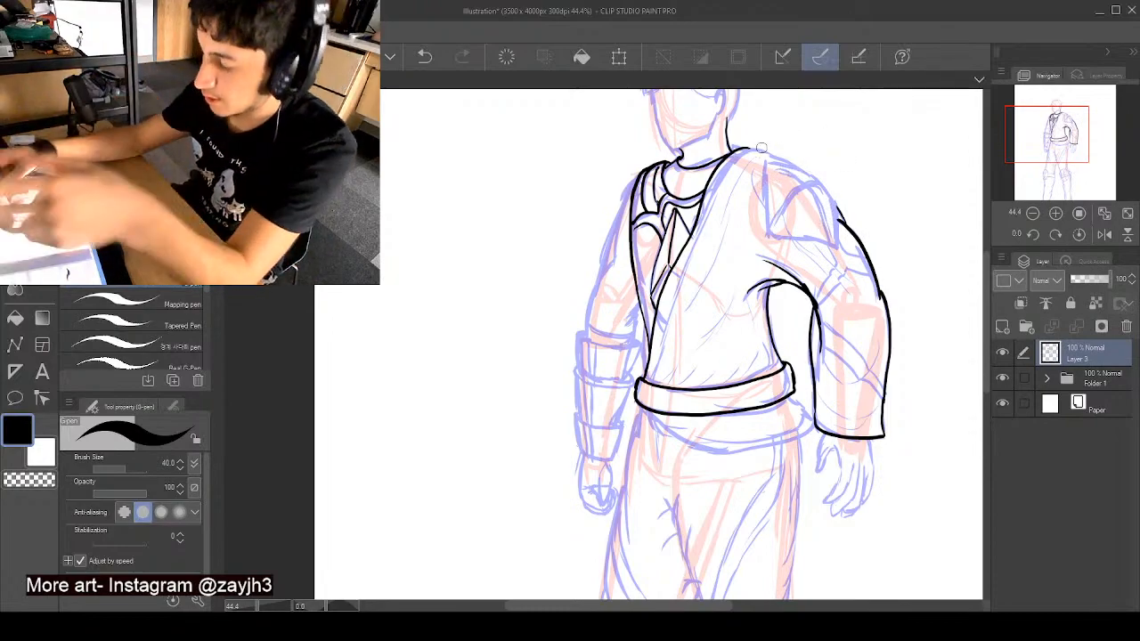
mouse_move(748, 147)
mouse_down()
mouse_move(793, 166)
mouse_move(840, 220)
mouse_up()
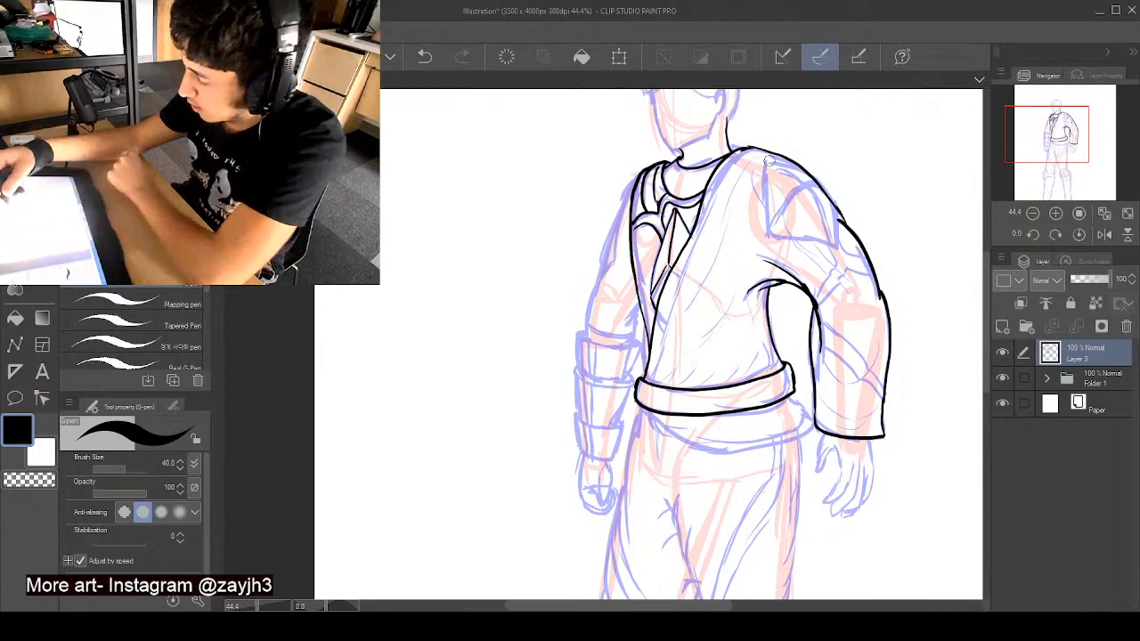
- Ink the right-hand shoulder pad's angular outline with the arched panel lines inside it
mouse_move(764, 162)
mouse_down()
mouse_move(769, 239)
mouse_move(842, 246)
mouse_move(837, 207)
mouse_up()
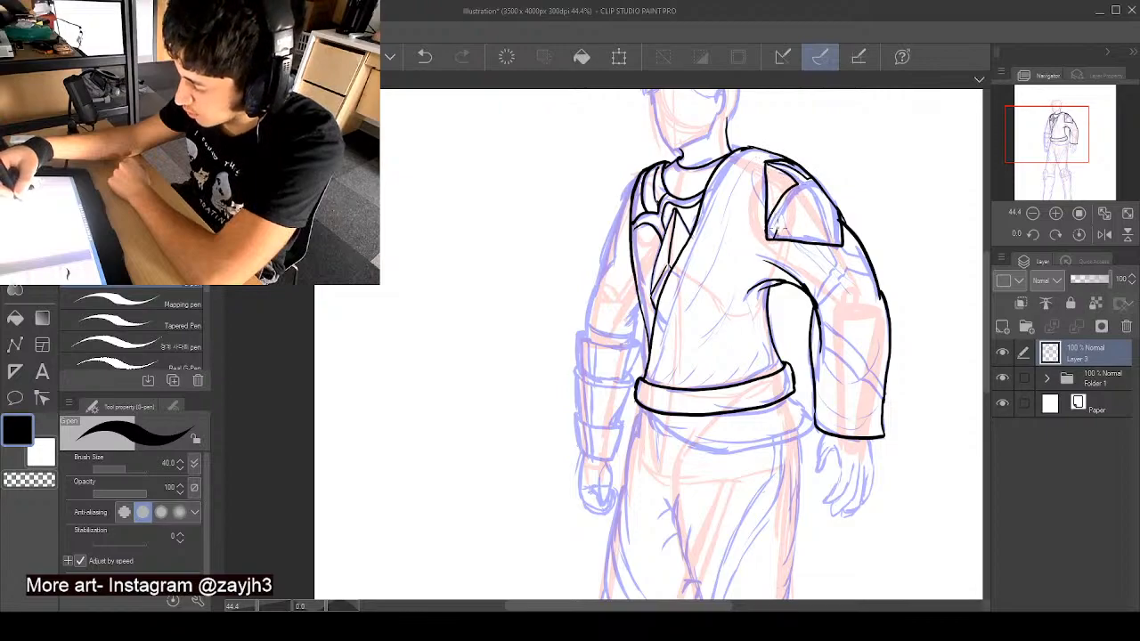
drag(778, 230, 800, 194)
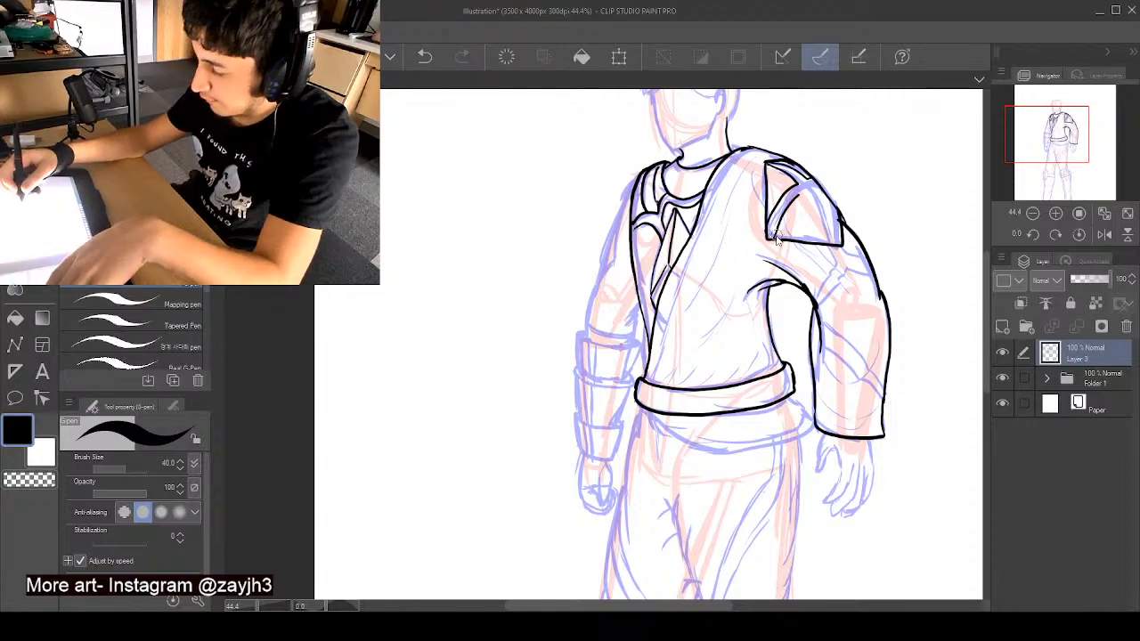
key(ctrl+z)
mouse_move(771, 235)
mouse_down()
mouse_move(808, 186)
mouse_move(840, 244)
mouse_up()
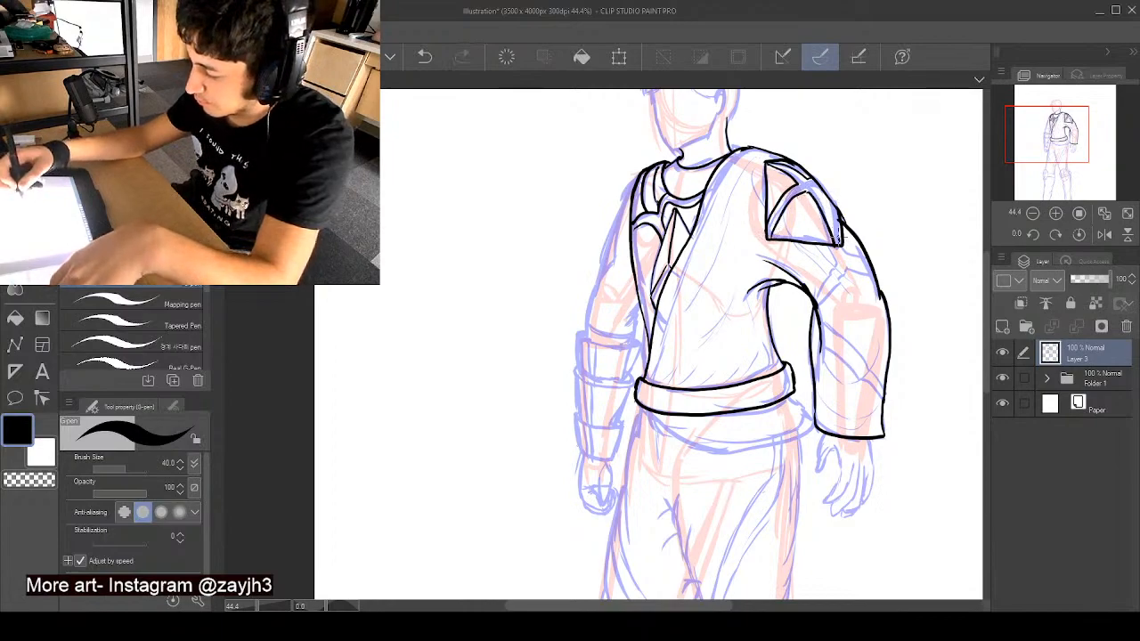
key(ctrl+z)
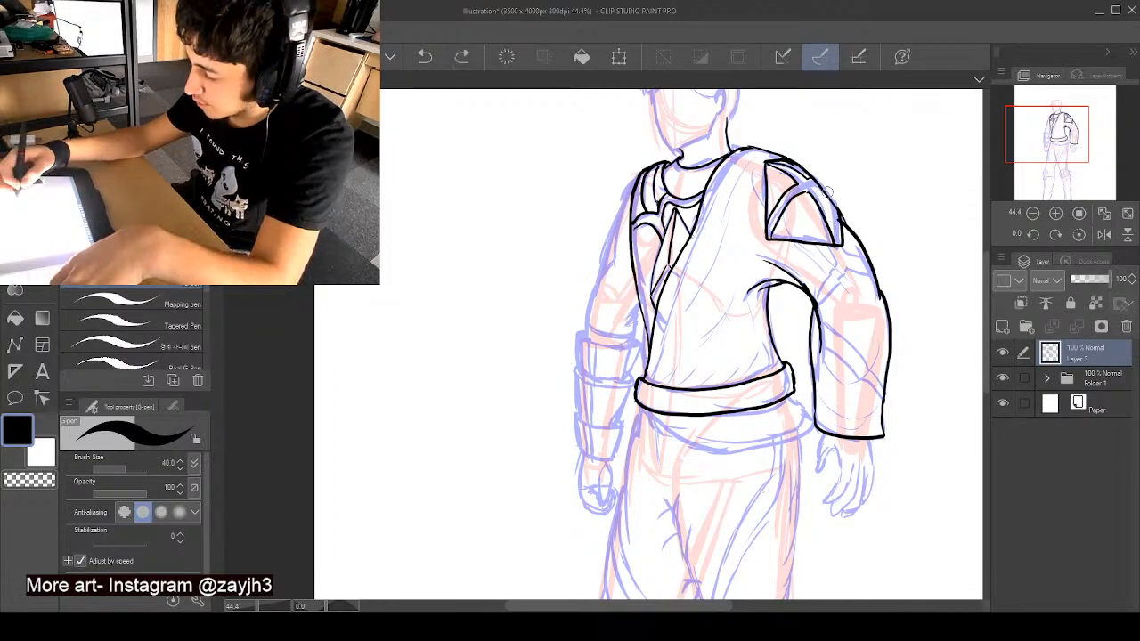
drag(811, 187, 840, 230)
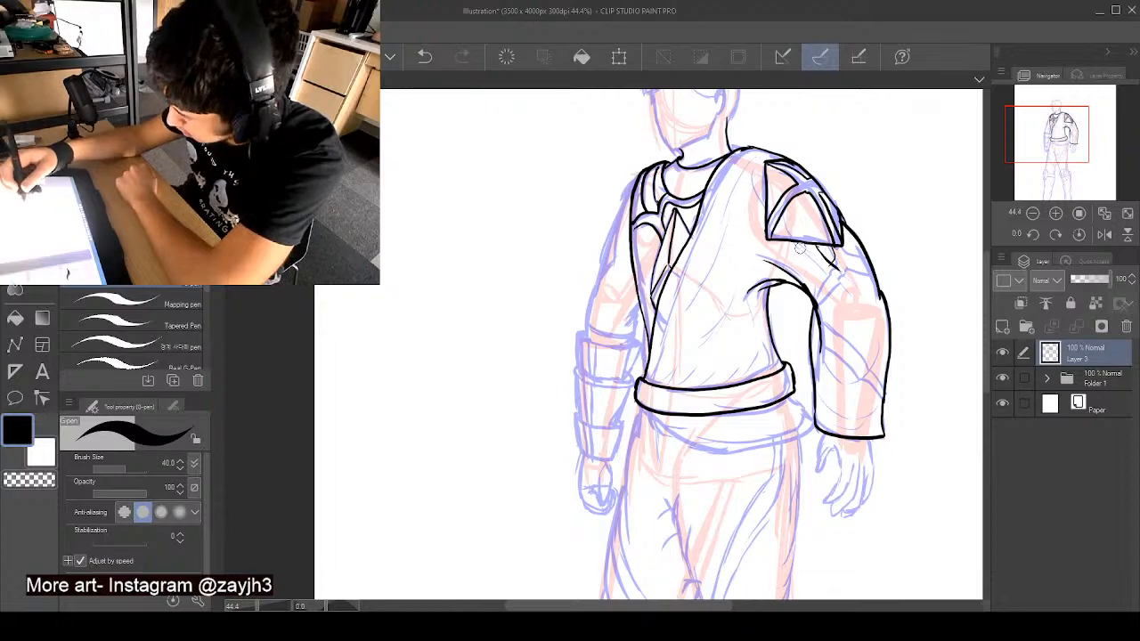
- Ink the fold lines beneath the shoulder pad and the diagonal creases across the right-hand forearm sleeve
drag(798, 245, 840, 284)
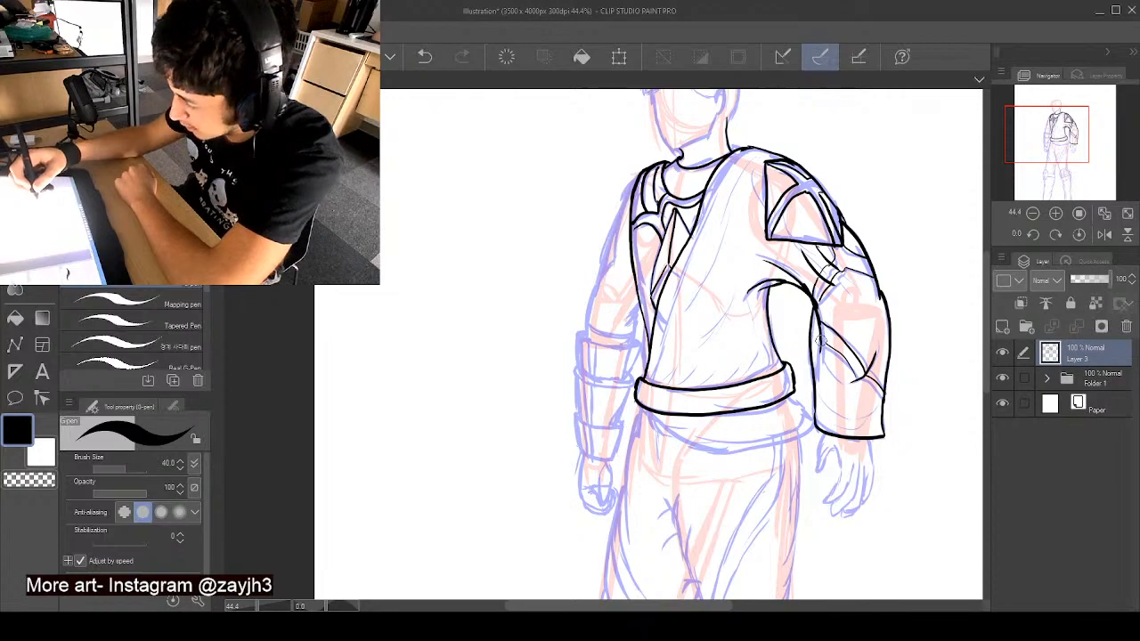
key(ctrl+z)
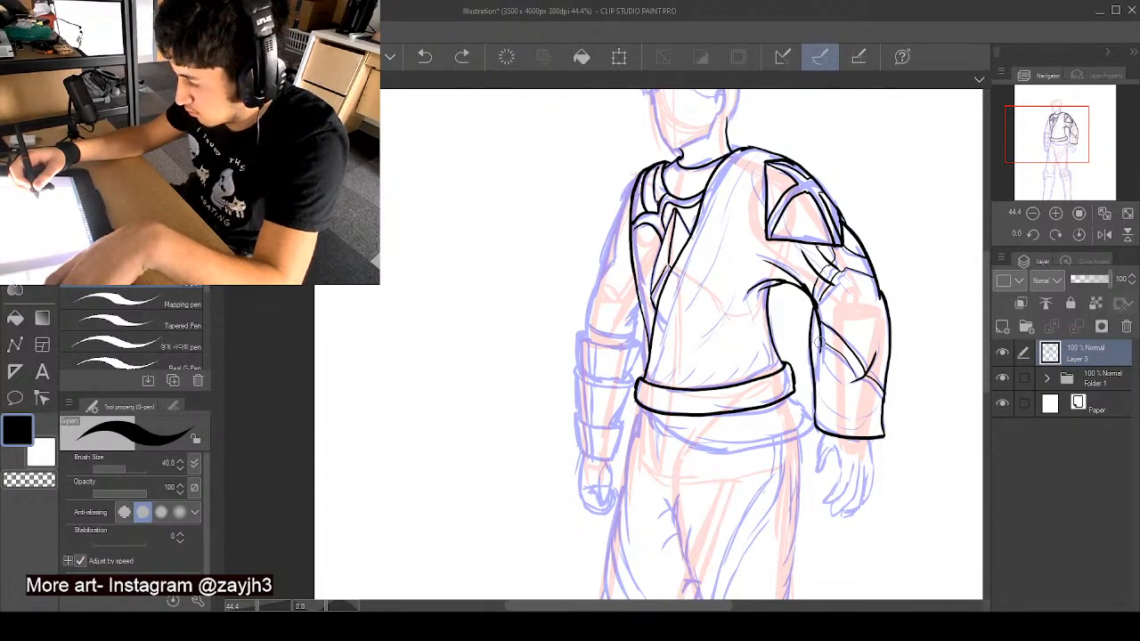
drag(809, 337, 820, 342)
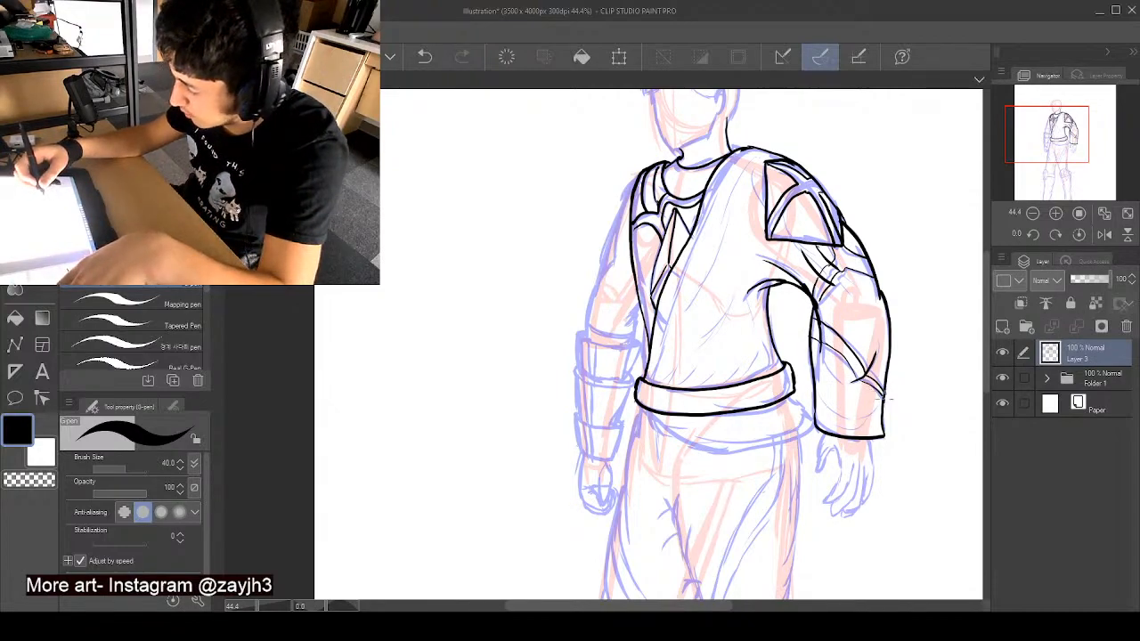
- Ink short curved creases near the cuff and at the elbow of the right-hand sleeve
key(ctrl+z)
drag(859, 380, 882, 403)
key(ctrl+z)
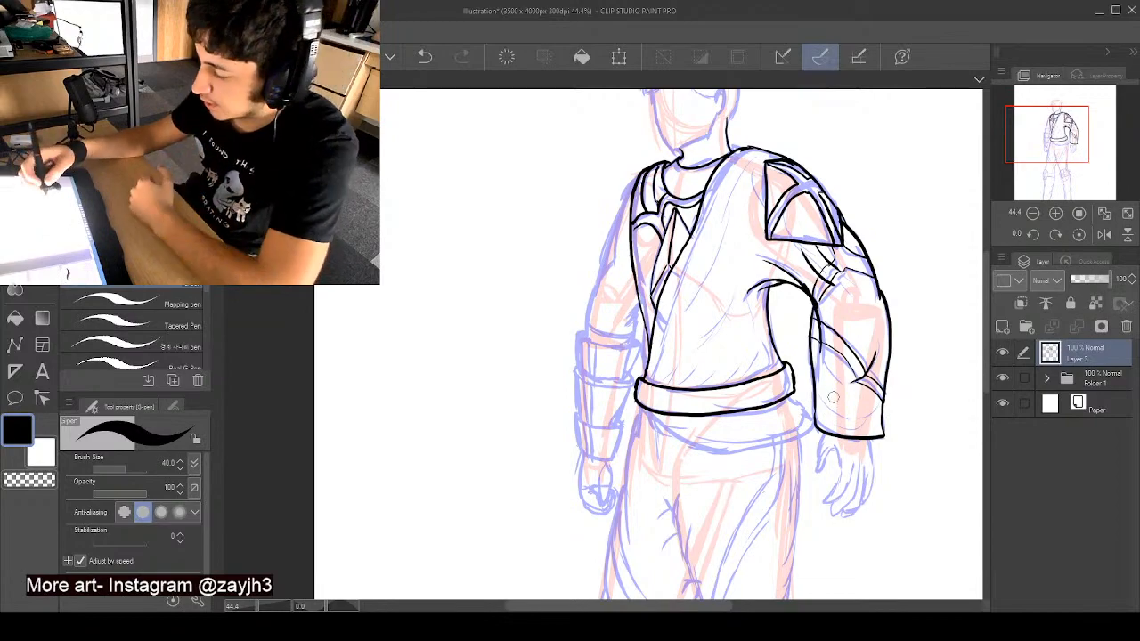
drag(819, 361, 846, 396)
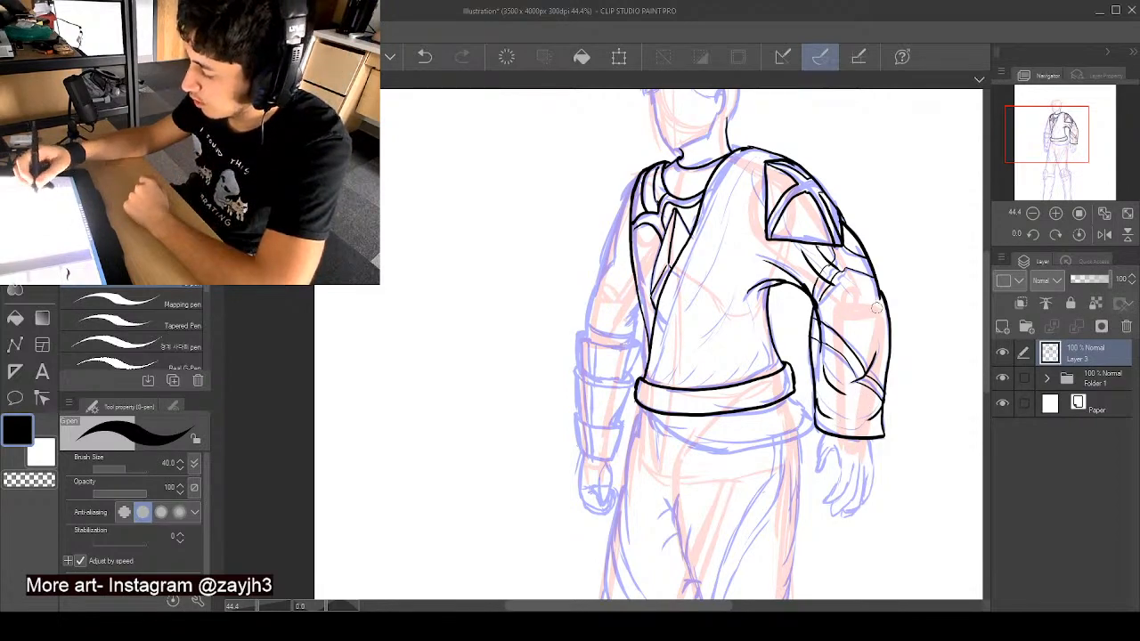
mouse_move(886, 308)
mouse_down()
mouse_move(834, 300)
mouse_move(846, 328)
mouse_up()
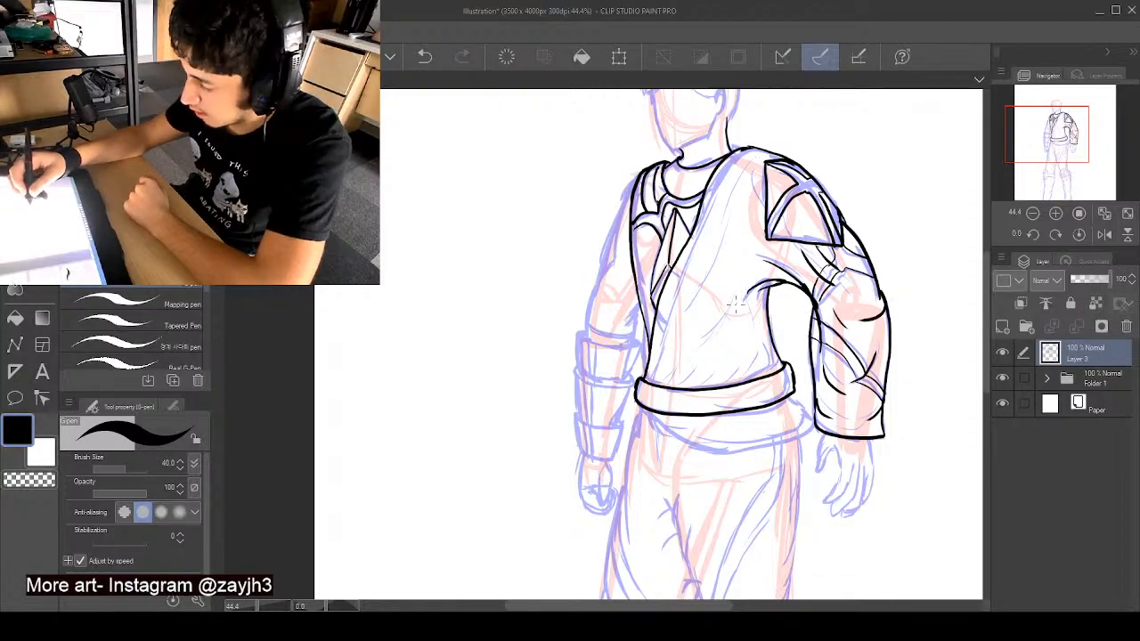
- Ink the long fold lines across the tunic's chest and the short gathered creases just above the belt
drag(736, 302, 693, 341)
drag(752, 154, 722, 233)
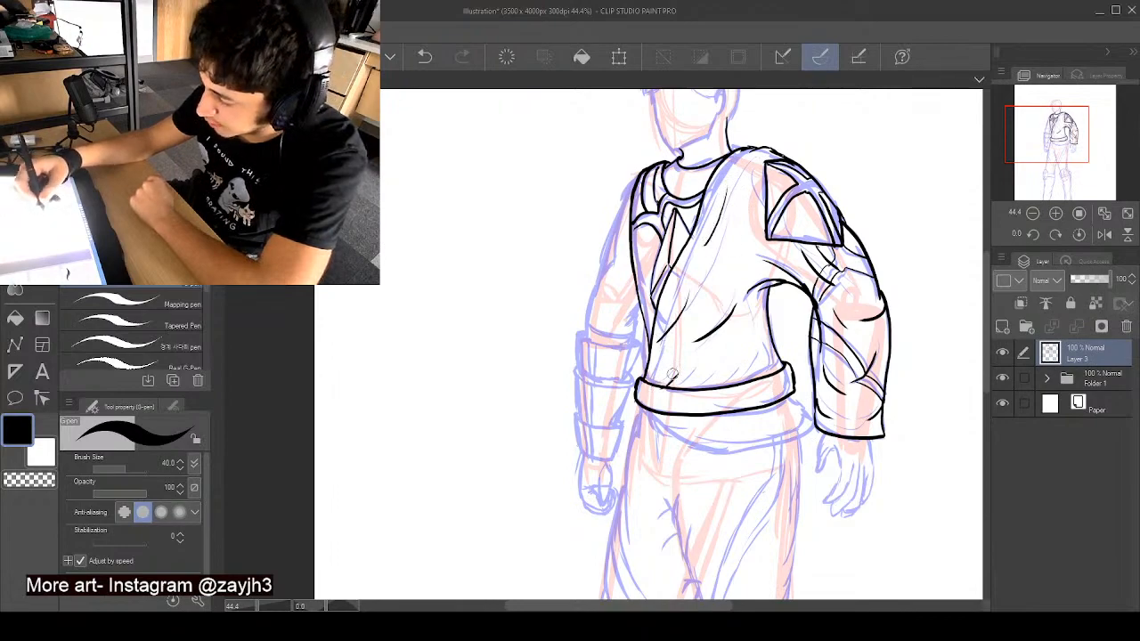
key(ctrl+z)
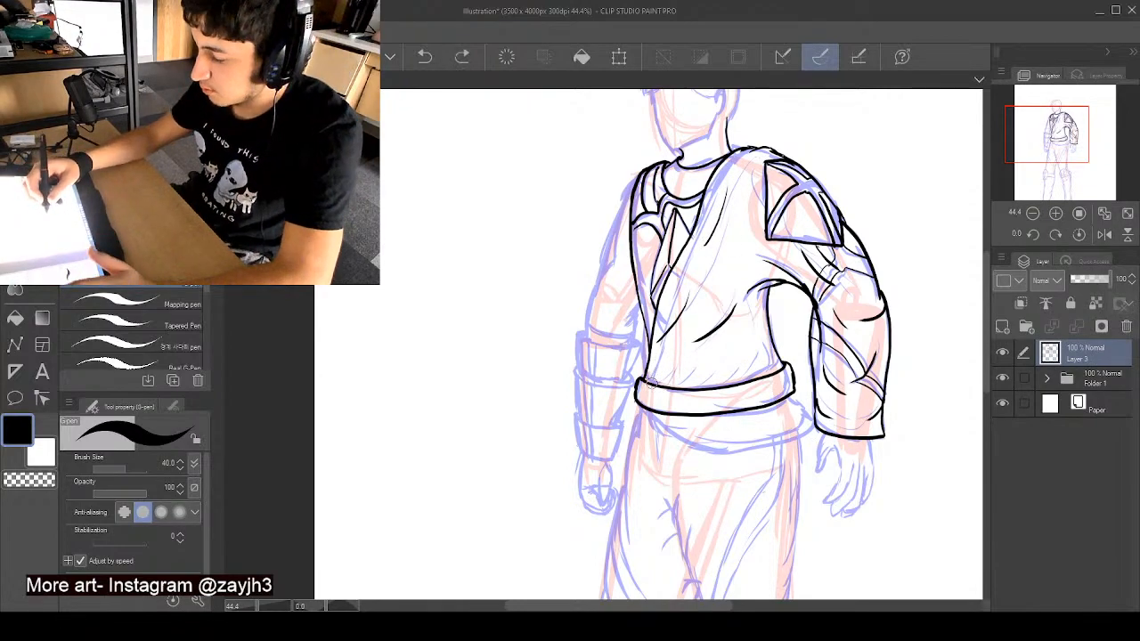
mouse_move(653, 384)
mouse_down()
mouse_move(693, 362)
mouse_move(736, 365)
mouse_up()
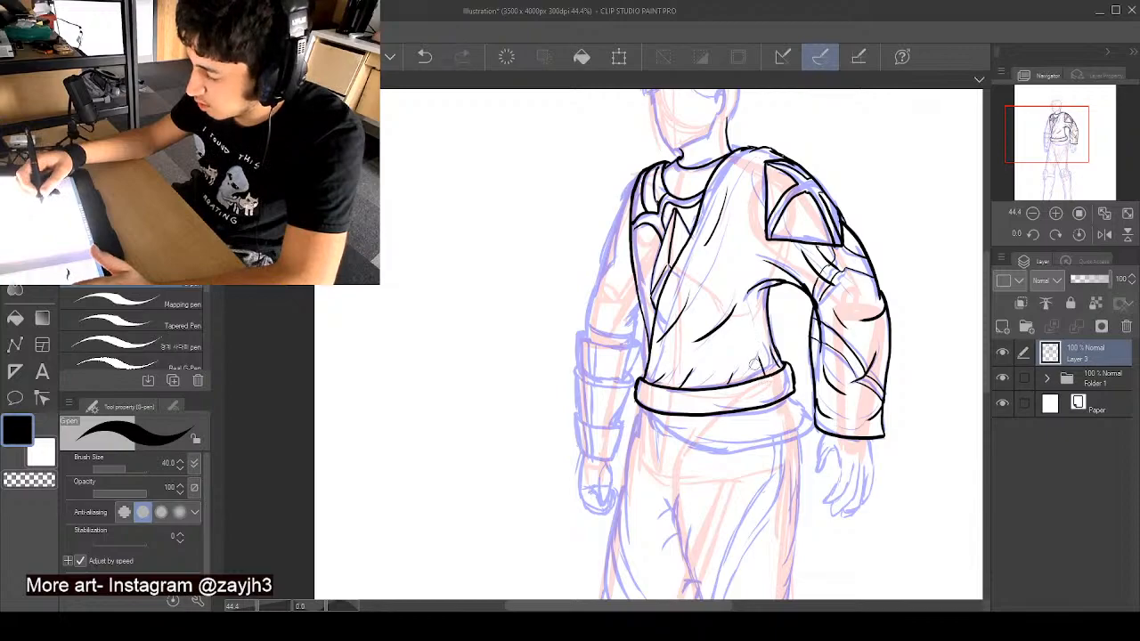
mouse_move(749, 384)
mouse_down()
mouse_move(753, 367)
mouse_move(660, 366)
mouse_up()
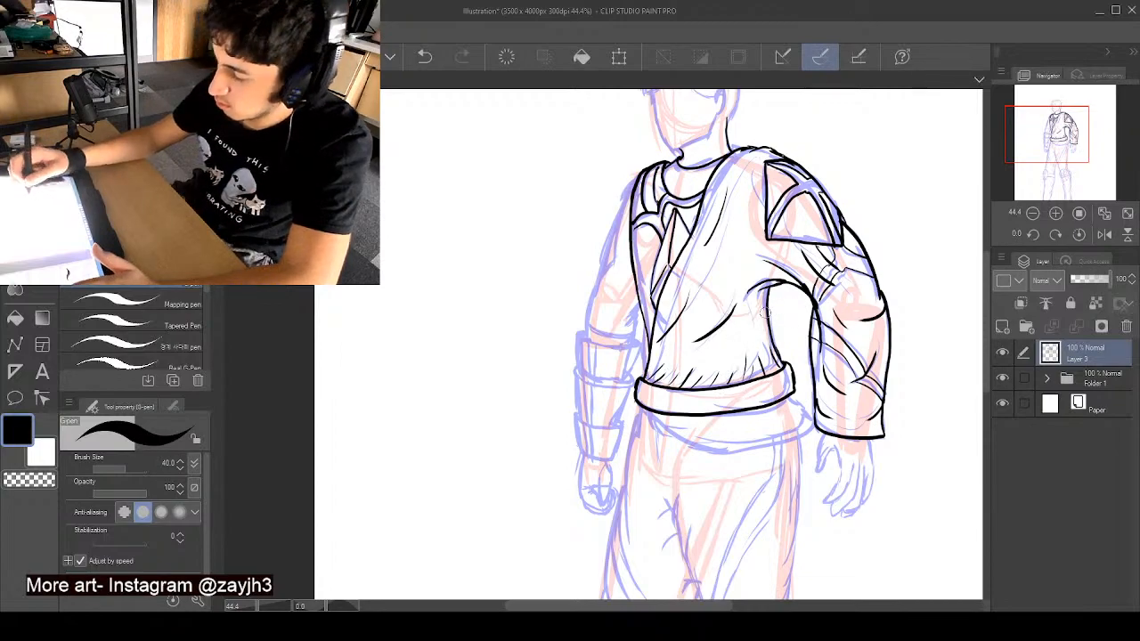
key(ctrl+z)
key(ctrl+z)
mouse_move(710, 363)
mouse_down()
mouse_move(733, 343)
mouse_move(724, 355)
mouse_up()
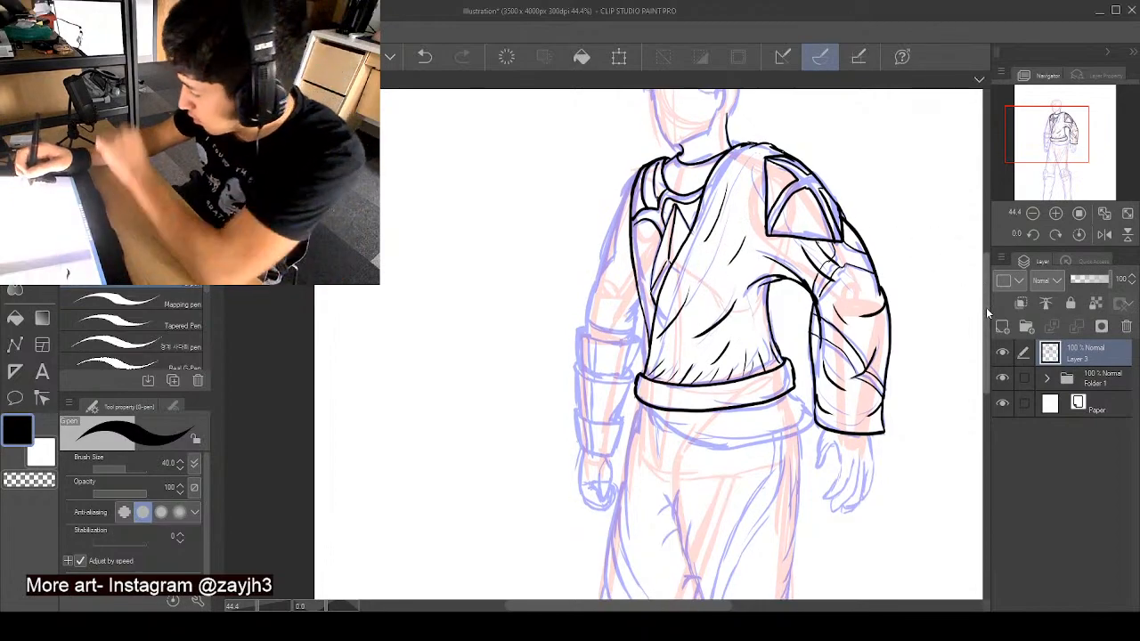
- Ink the outline of the lower sash hanging beneath the belt, with its pointed ends at both hips
drag(986, 307, 988, 355)
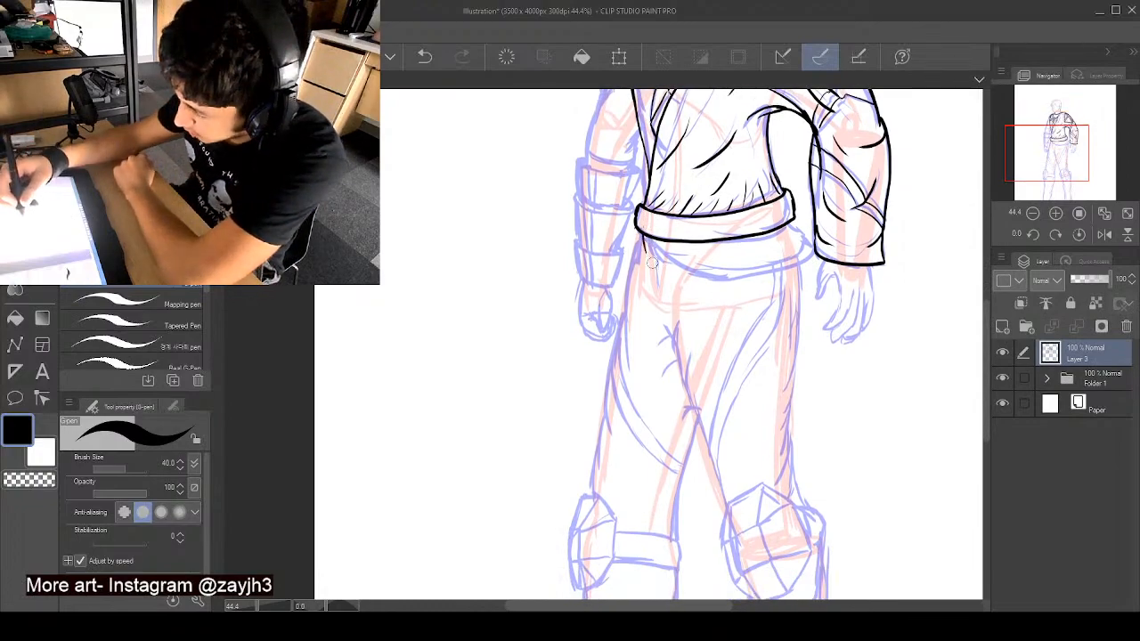
mouse_move(639, 236)
mouse_down()
mouse_move(677, 281)
mouse_move(812, 255)
mouse_up()
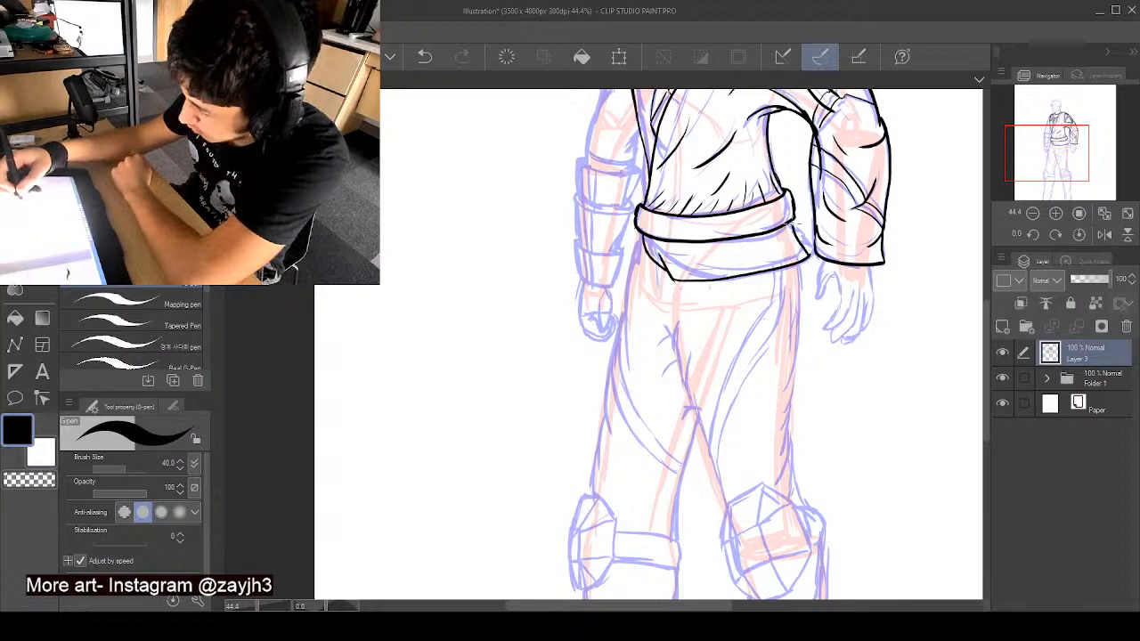
drag(791, 251, 802, 266)
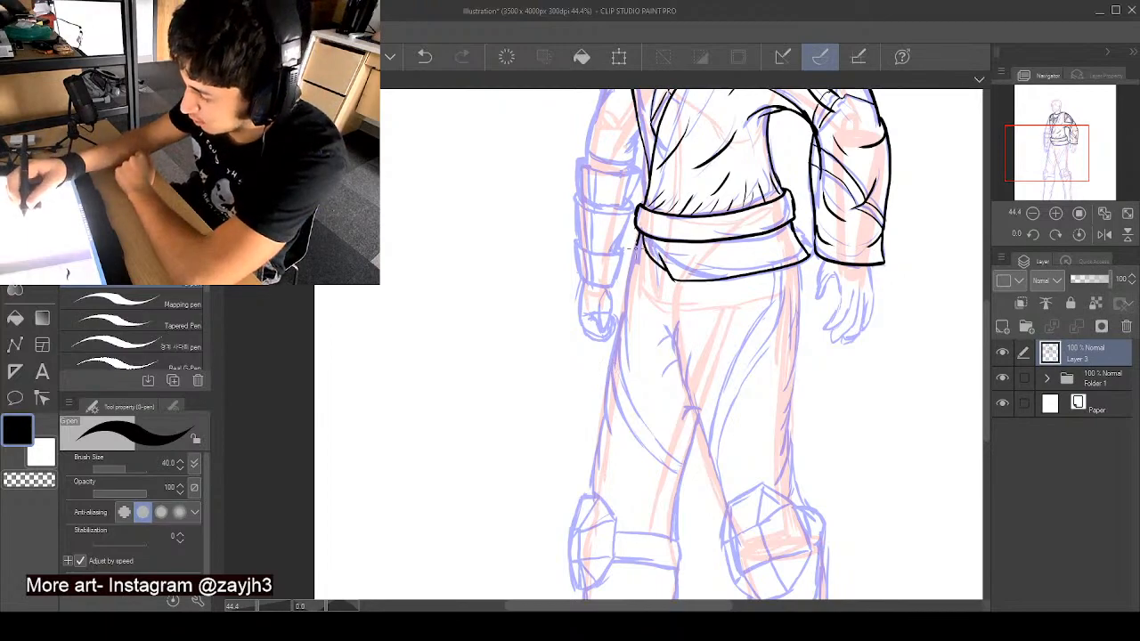
- Ink the trousers' outer edges from hips to knees, the crotch-to-knee line and the slanted folds along the right-hand thigh
drag(627, 295, 628, 366)
mouse_move(626, 310)
mouse_down()
mouse_move(602, 396)
mouse_move(606, 463)
mouse_up()
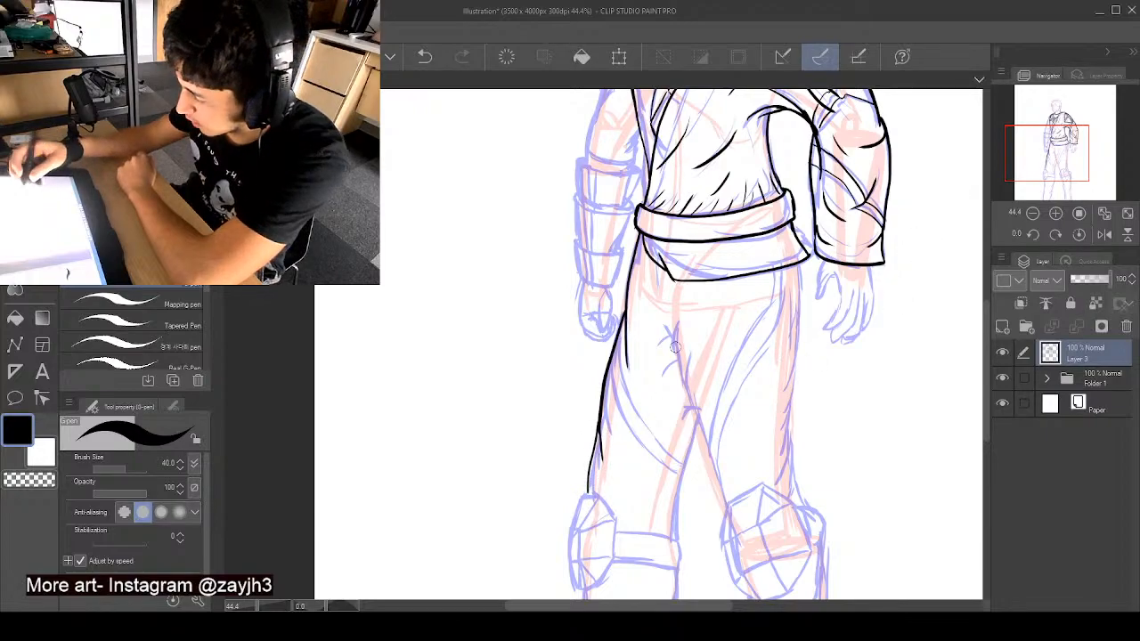
drag(682, 376, 724, 509)
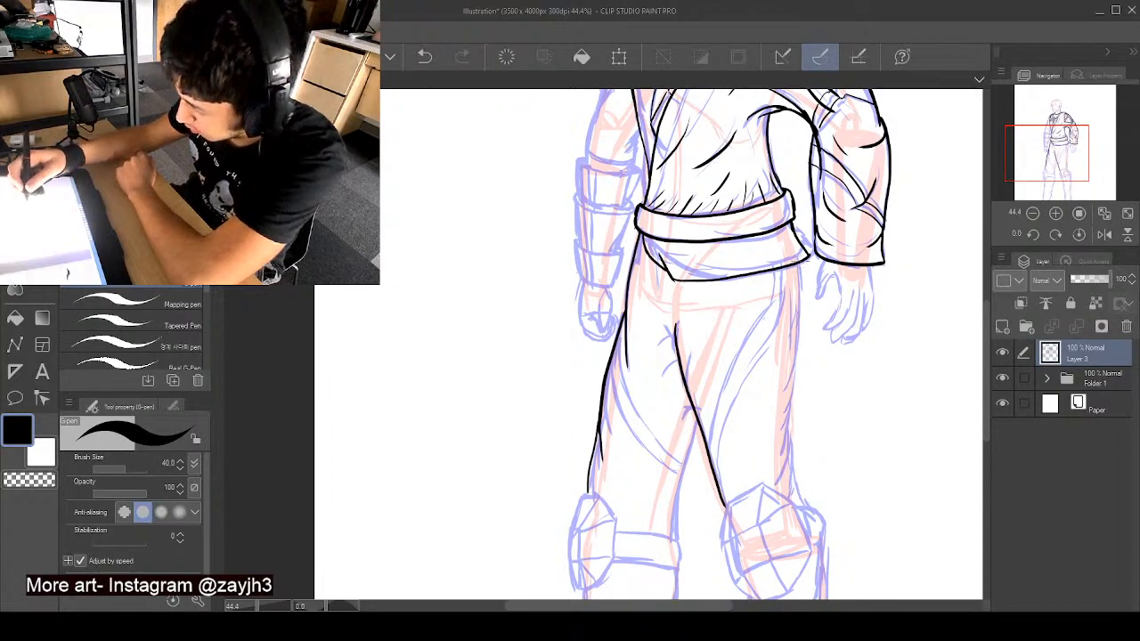
drag(800, 301, 783, 363)
mouse_move(801, 307)
mouse_down()
mouse_move(781, 474)
mouse_move(794, 446)
mouse_move(814, 510)
mouse_up()
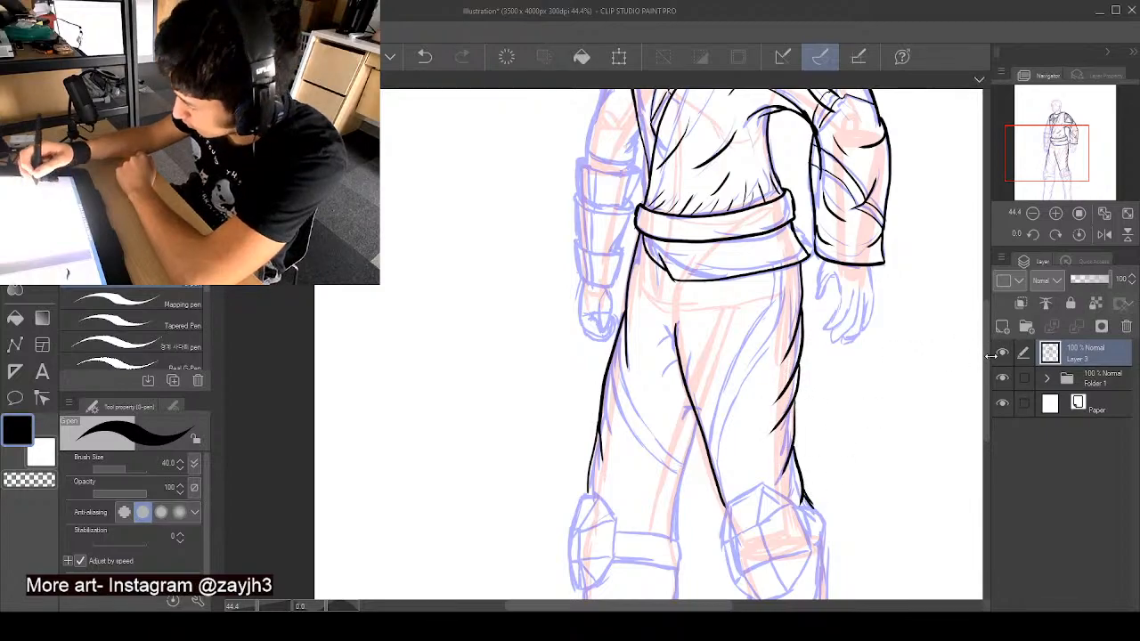
- Ink the left-hand knee pad's angular outline and the facet lines inside it
drag(988, 352, 987, 379)
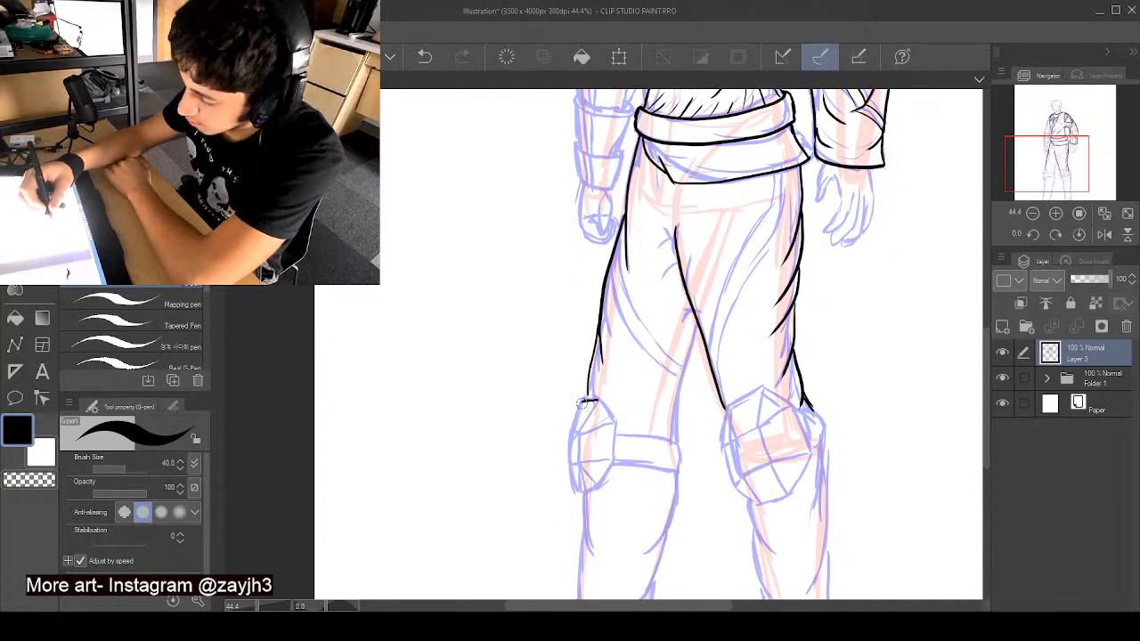
drag(589, 399, 573, 431)
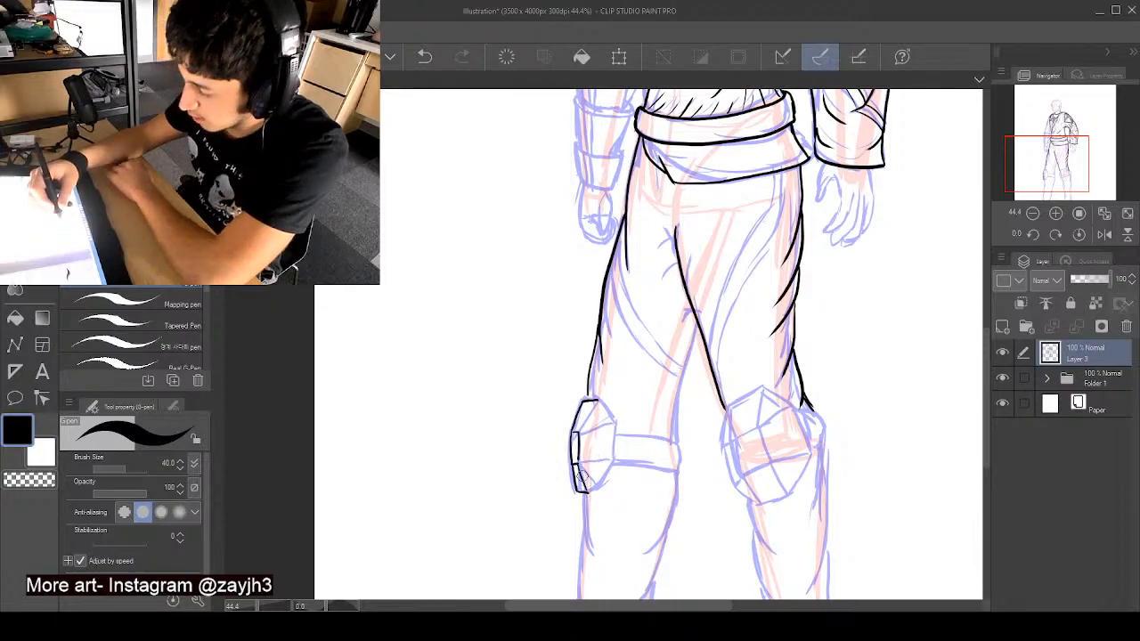
drag(587, 492, 612, 464)
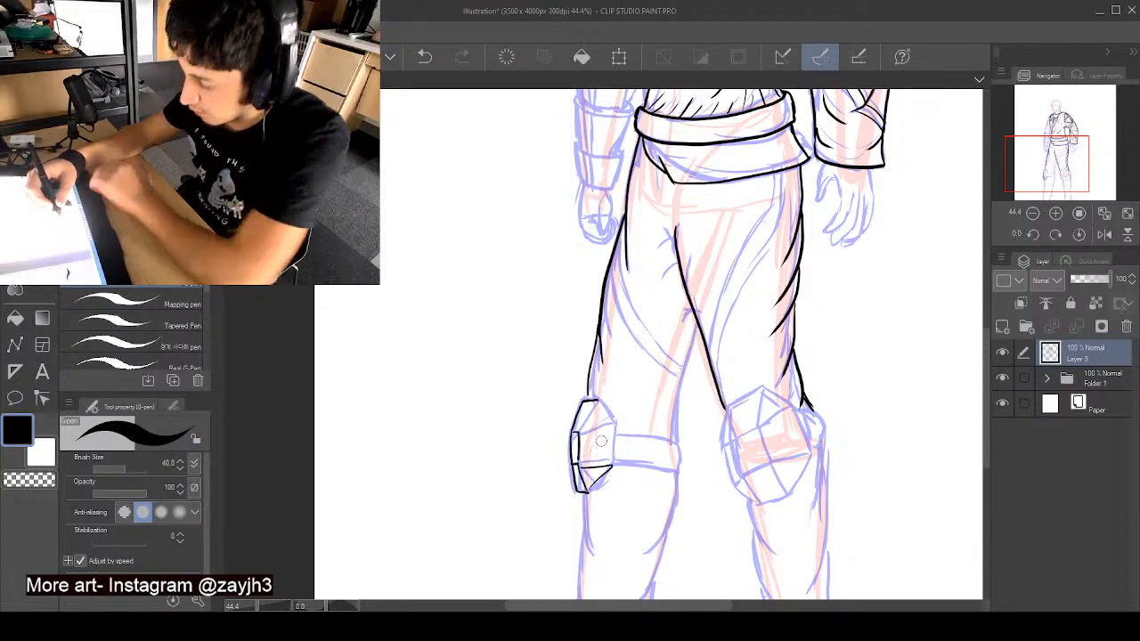
key(ctrl+z)
mouse_move(587, 492)
mouse_down()
mouse_move(613, 456)
mouse_move(605, 415)
mouse_move(614, 424)
mouse_move(579, 433)
mouse_move(615, 425)
mouse_up()
key(ctrl+z)
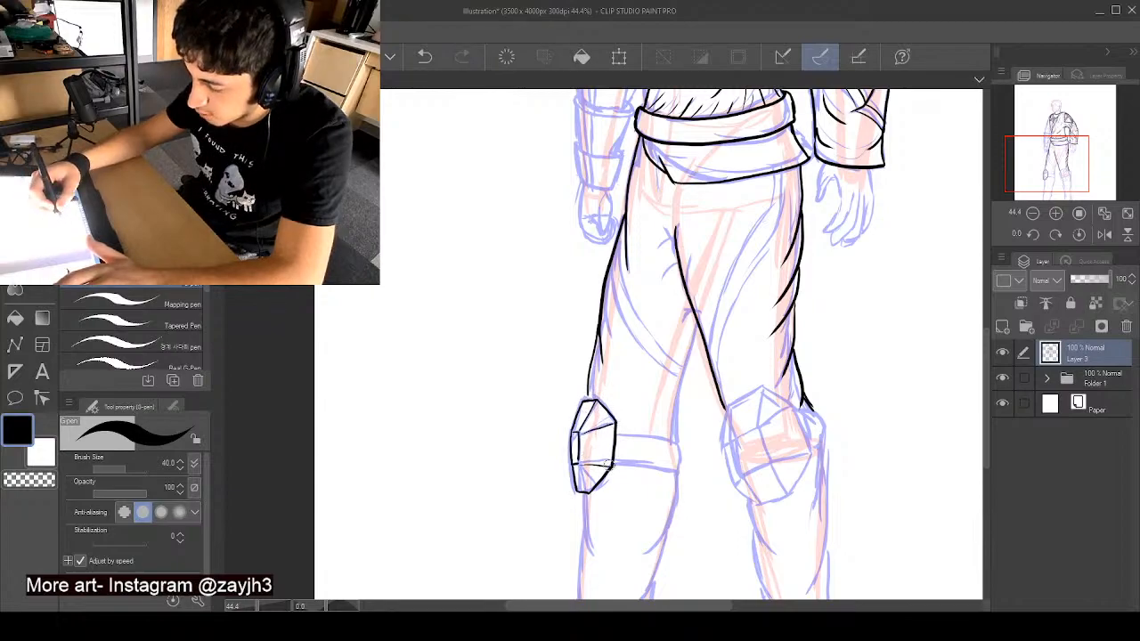
key(ctrl+z)
mouse_move(577, 464)
mouse_down()
mouse_move(610, 463)
mouse_move(588, 492)
mouse_up()
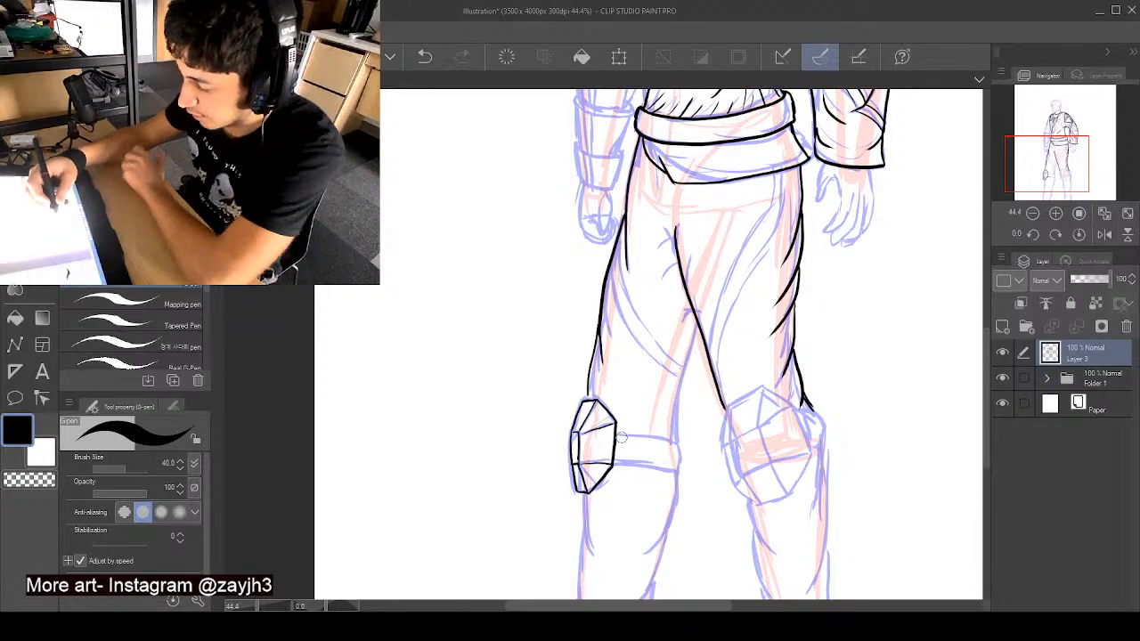
- Ink the left-hand knee strap's upper edge, the inner thigh line and the short creases around the crotch
mouse_move(618, 435)
mouse_down()
mouse_move(680, 441)
mouse_move(693, 334)
mouse_move(676, 372)
mouse_up()
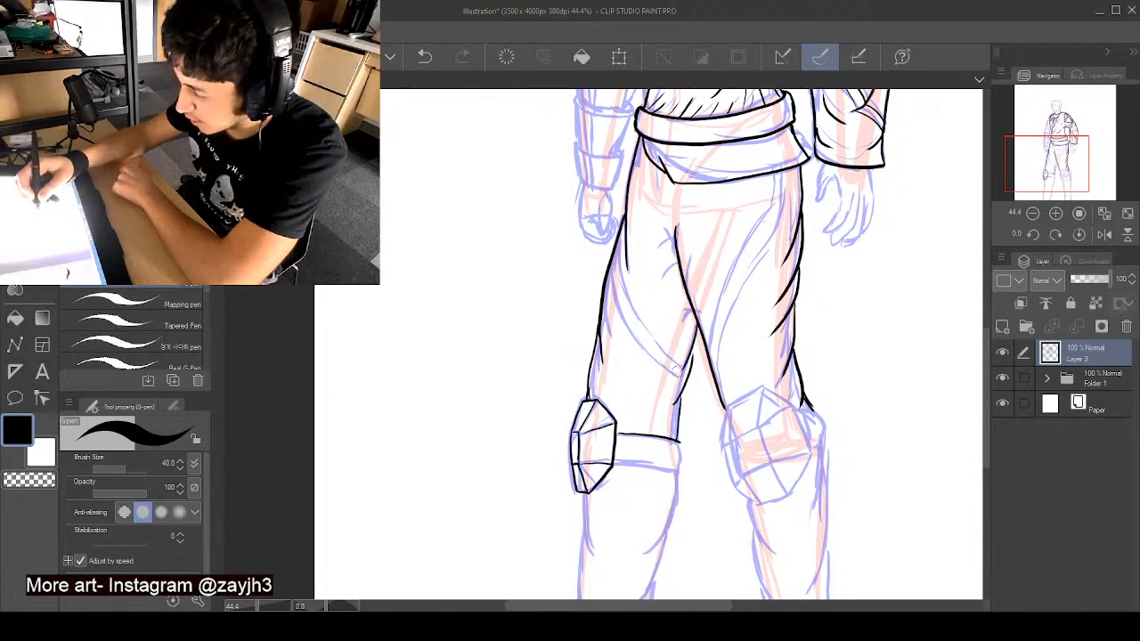
drag(696, 312, 682, 317)
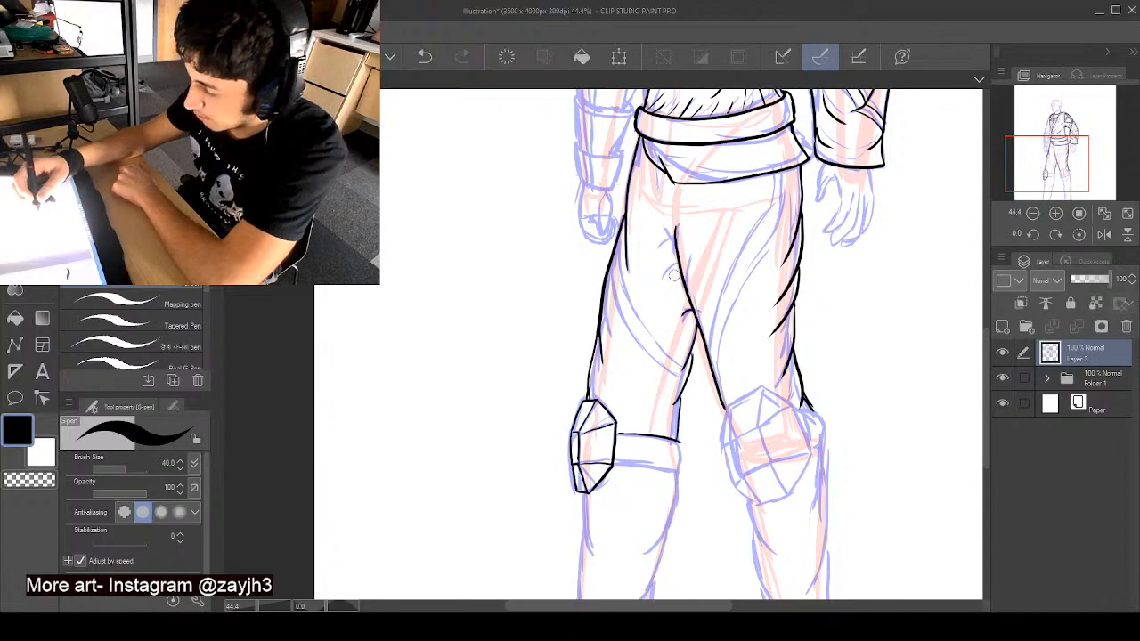
drag(678, 265, 669, 280)
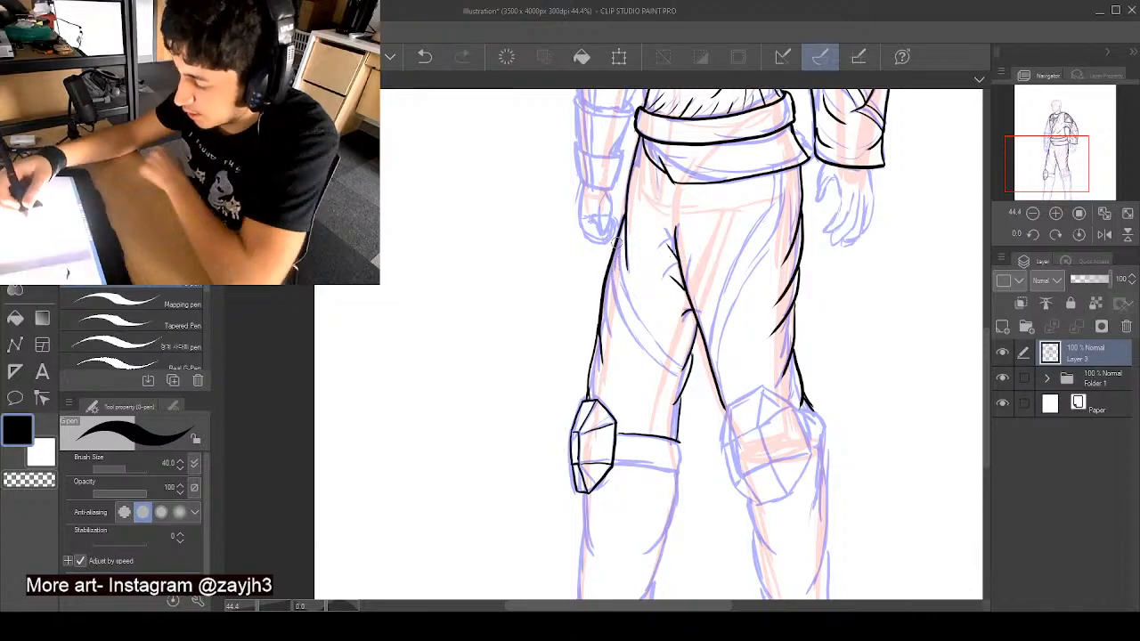
- Ink the curved strap across the left-hand thigh, the rest of the knee strap and the inner calf line below it
mouse_move(673, 360)
mouse_down()
mouse_move(692, 356)
mouse_move(634, 345)
mouse_move(605, 263)
mouse_up()
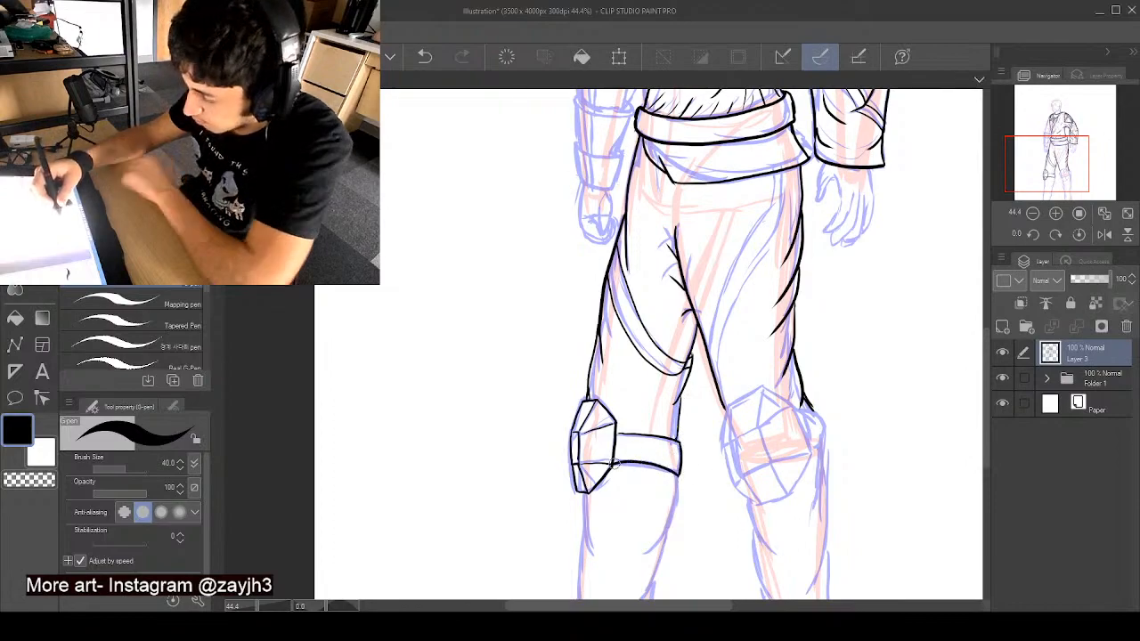
key(ctrl+z)
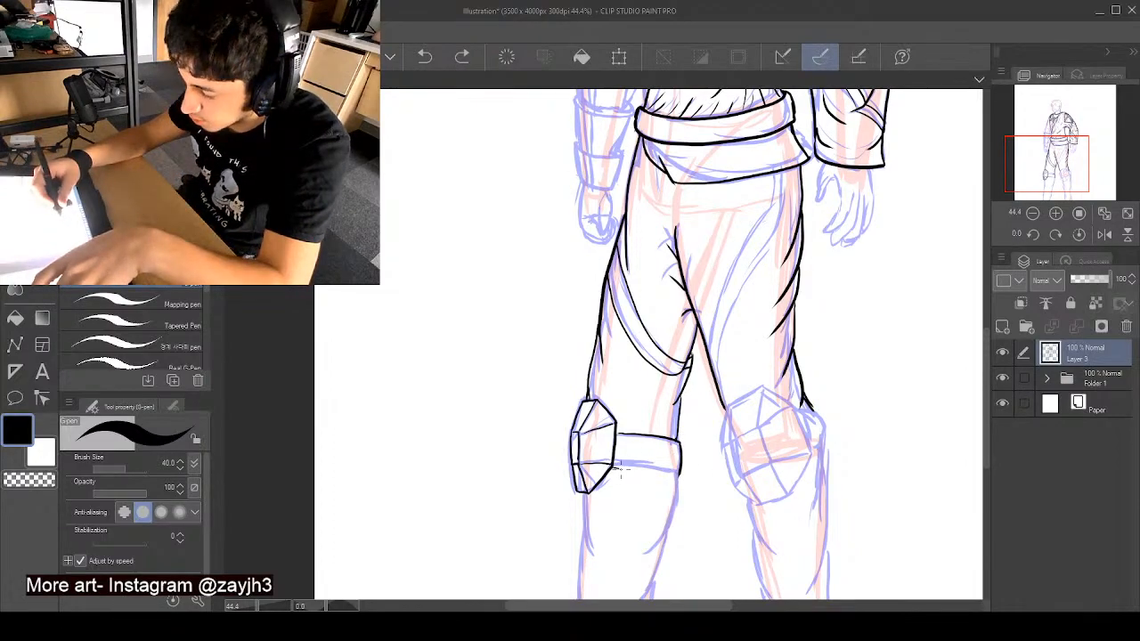
mouse_move(616, 466)
mouse_down()
mouse_move(681, 464)
mouse_move(639, 552)
mouse_up()
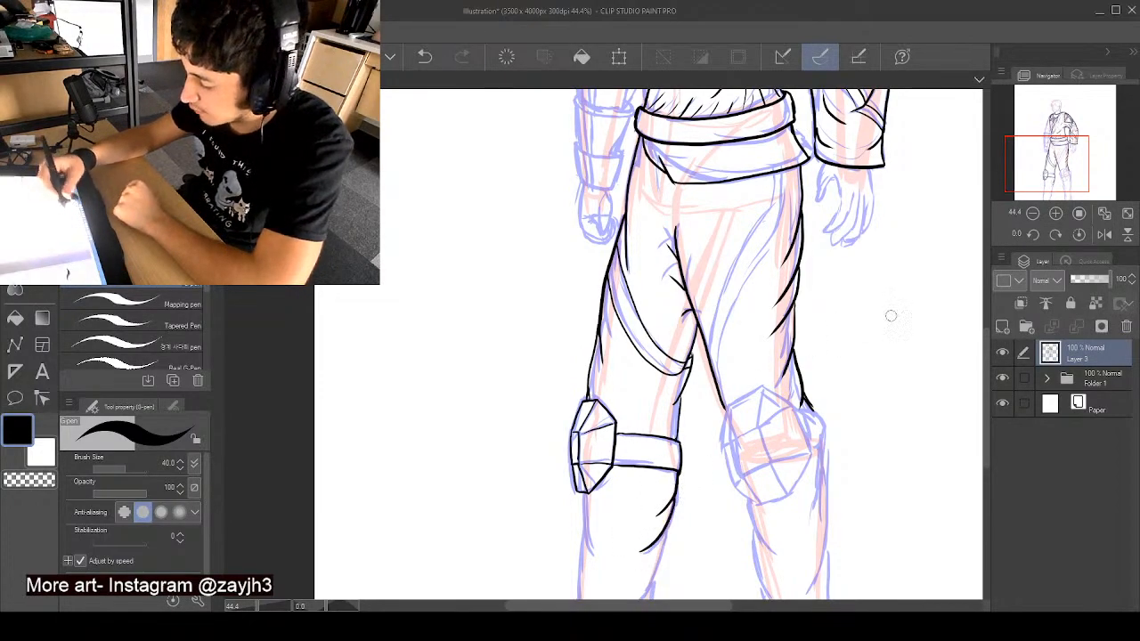
- Ink the right-hand knee pad's faceted outline and inner panel lines, plus the rounded strap at its outer side
drag(983, 344, 987, 381)
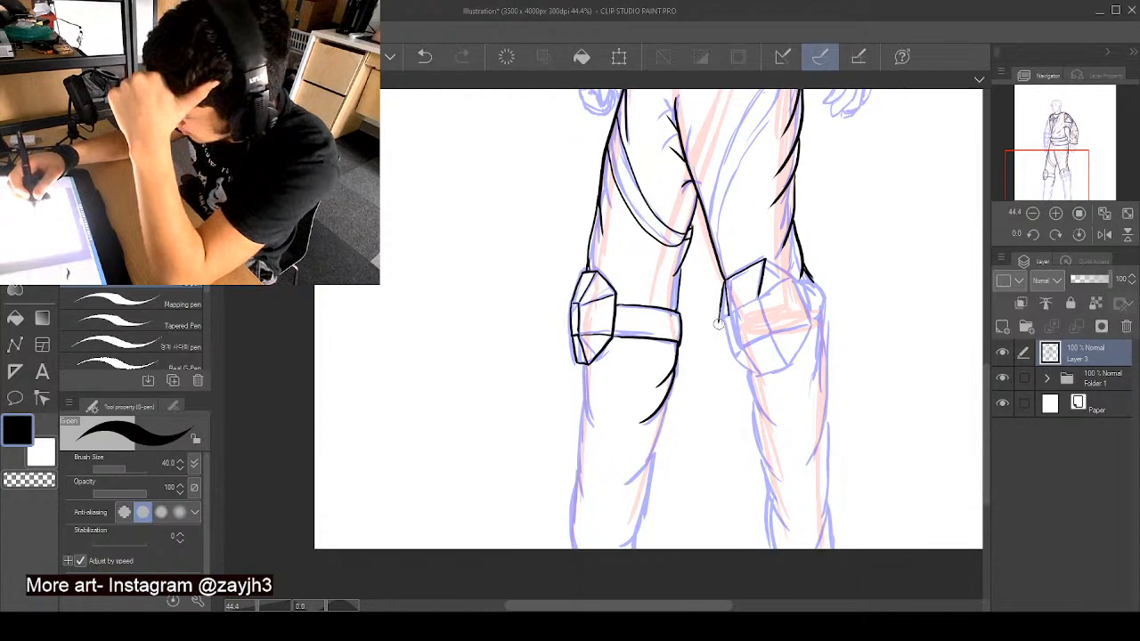
mouse_move(721, 320)
mouse_down()
mouse_move(731, 358)
mouse_move(729, 317)
mouse_move(742, 353)
mouse_move(761, 298)
mouse_move(743, 304)
mouse_move(786, 285)
mouse_up()
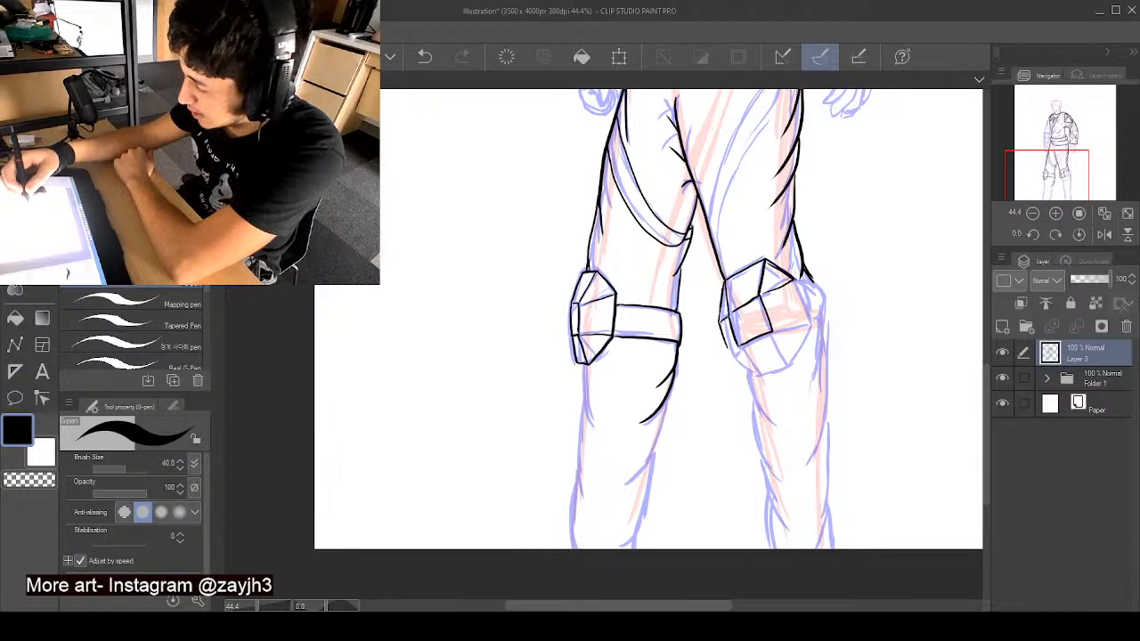
drag(796, 281, 804, 297)
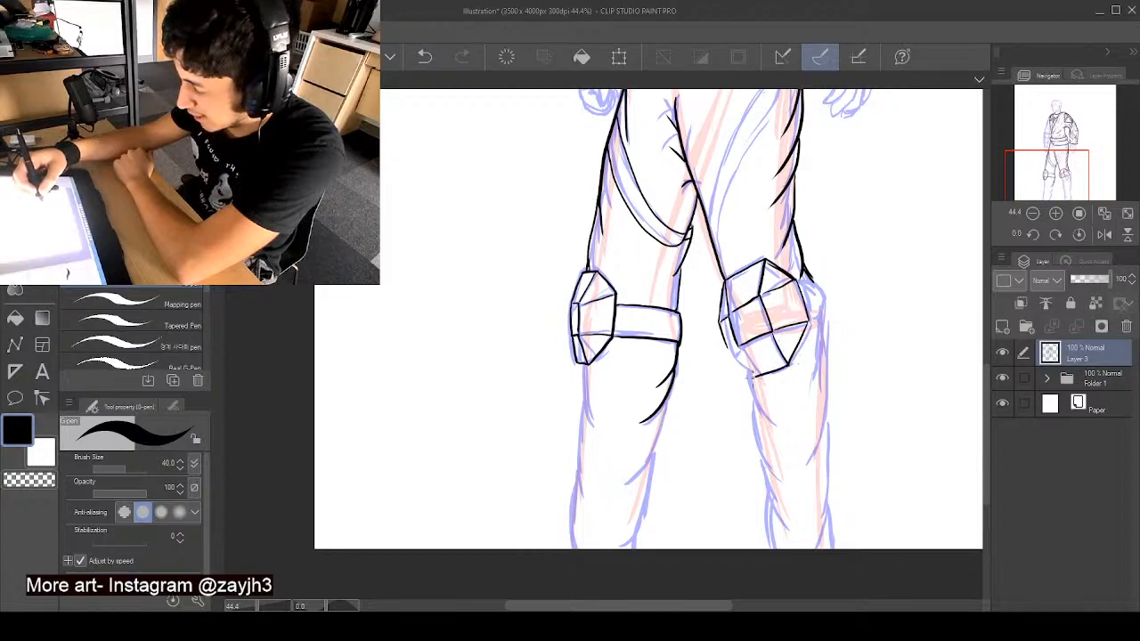
drag(737, 345, 758, 379)
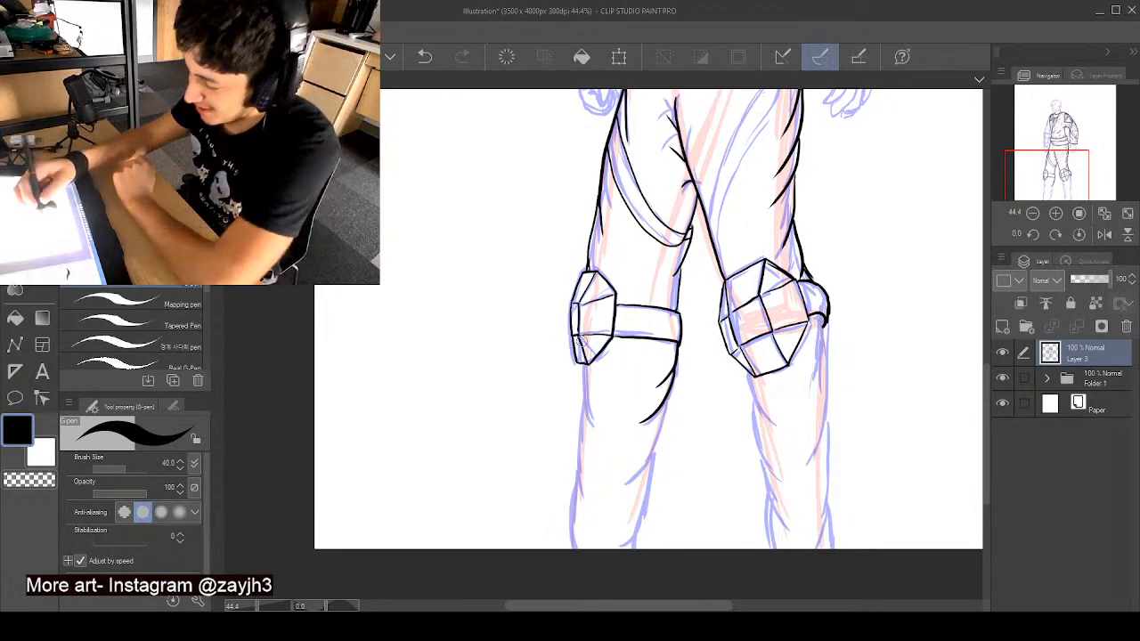
- Ink both edges of the left-hand lower leg down to the canvas edge, with overlapping fold lines along the calf
drag(579, 363, 583, 438)
drag(582, 398, 576, 547)
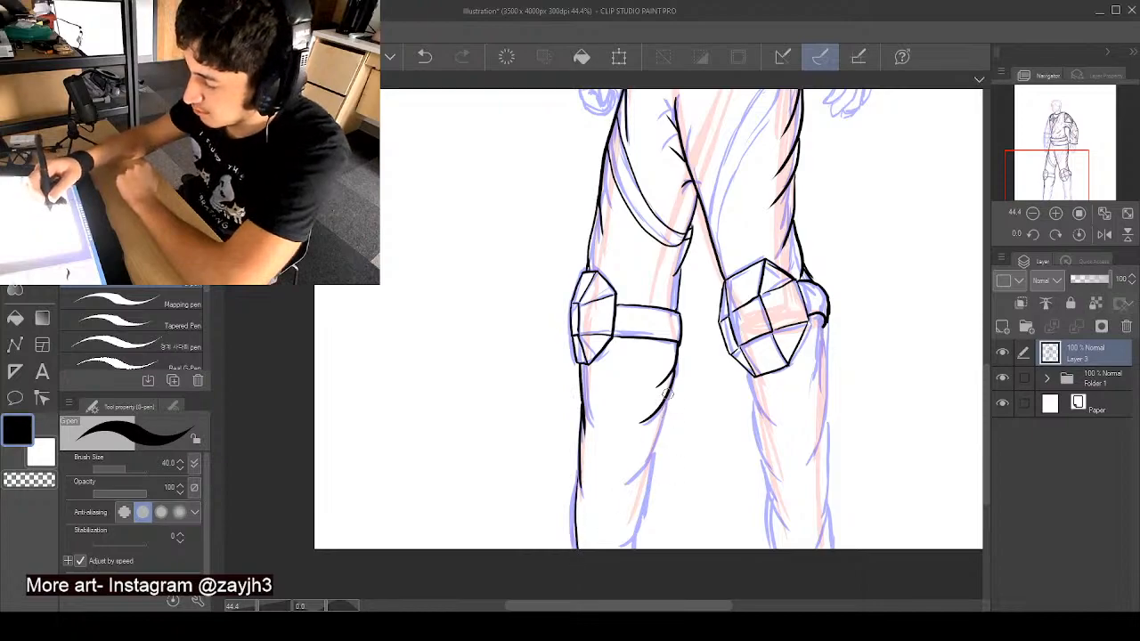
mouse_move(664, 415)
mouse_down()
mouse_move(627, 490)
mouse_move(661, 446)
mouse_move(656, 499)
mouse_move(621, 547)
mouse_up()
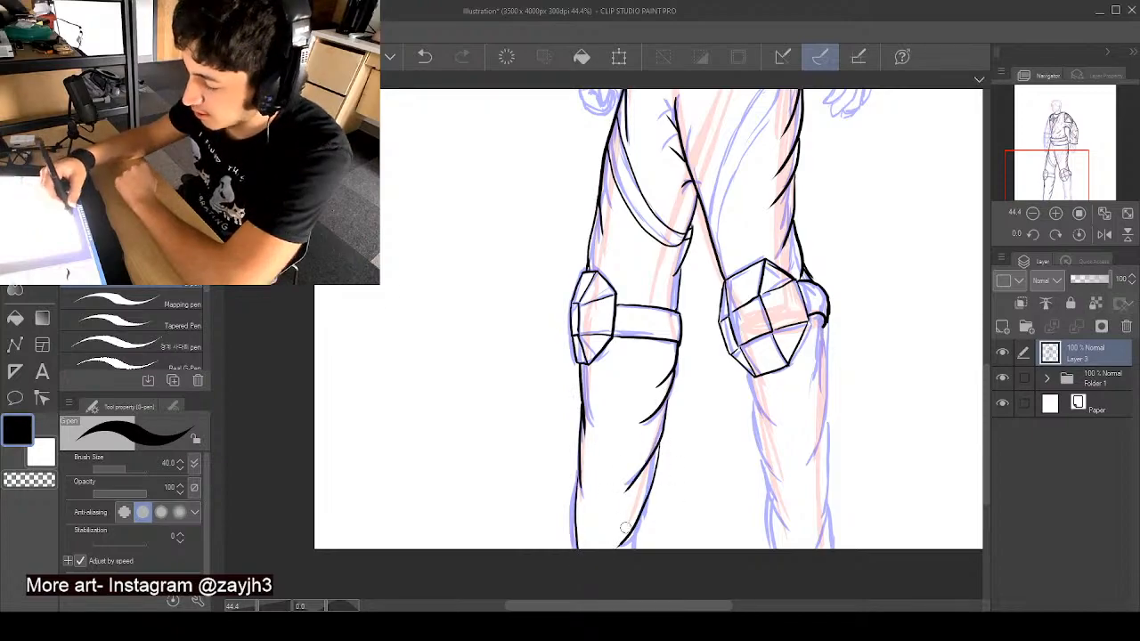
drag(646, 501, 648, 550)
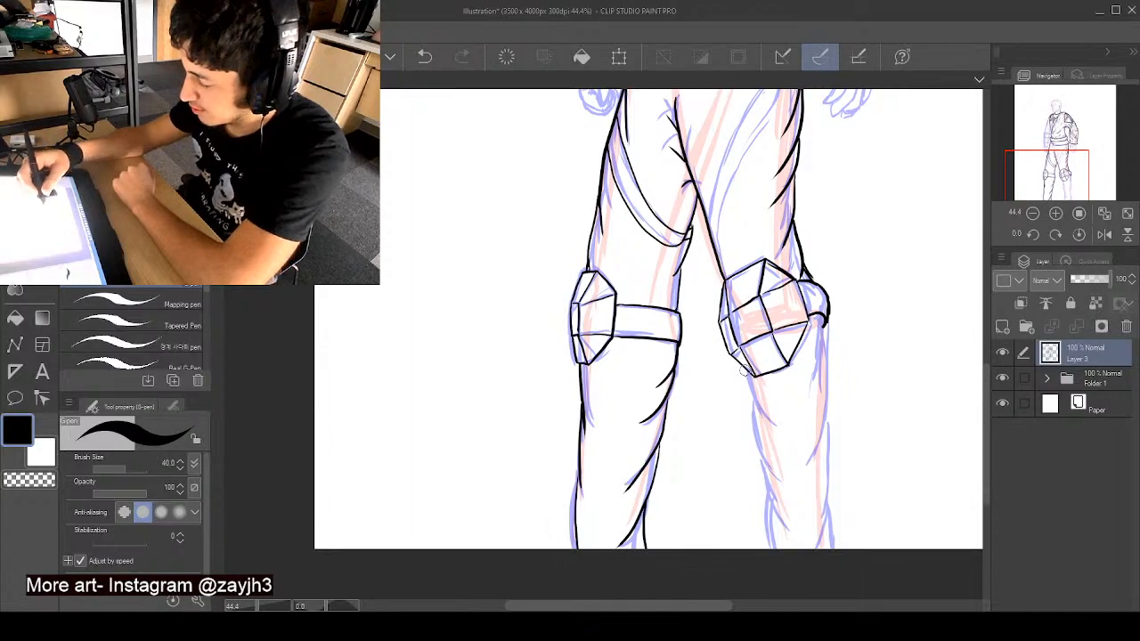
- Ink both edges of the right-hand lower leg from the knee pad to the canvas edge, including the slanted folds
mouse_move(748, 384)
mouse_down()
mouse_move(775, 473)
mouse_move(759, 454)
mouse_move(762, 505)
mouse_move(786, 534)
mouse_move(770, 514)
mouse_move(768, 547)
mouse_up()
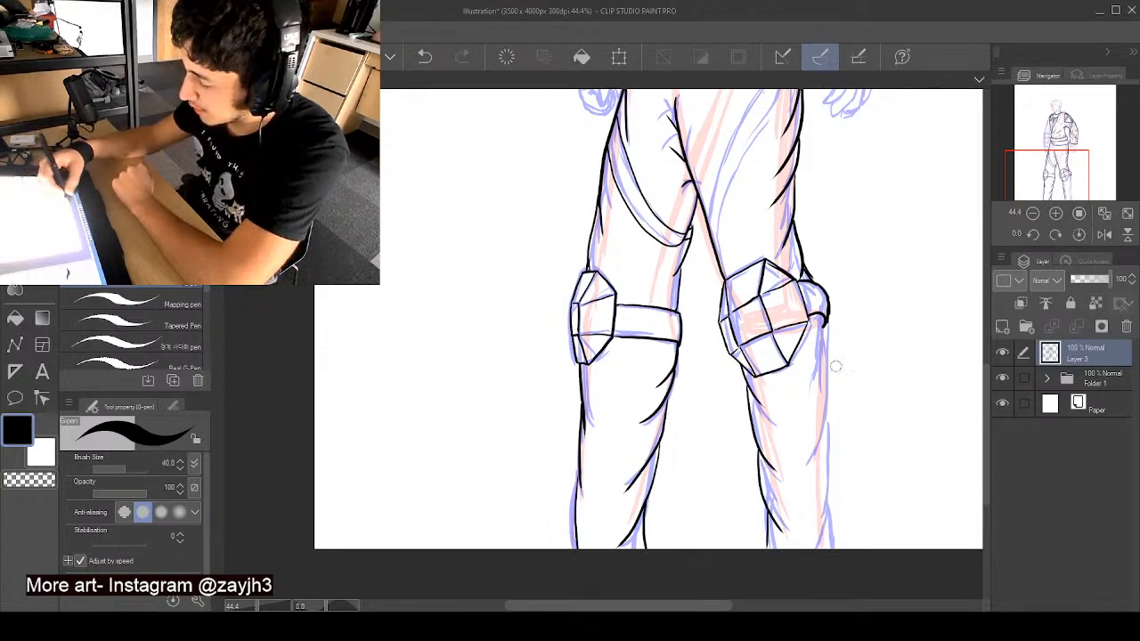
drag(824, 312, 811, 477)
mouse_move(824, 434)
mouse_down()
mouse_move(825, 476)
mouse_move(801, 556)
mouse_up()
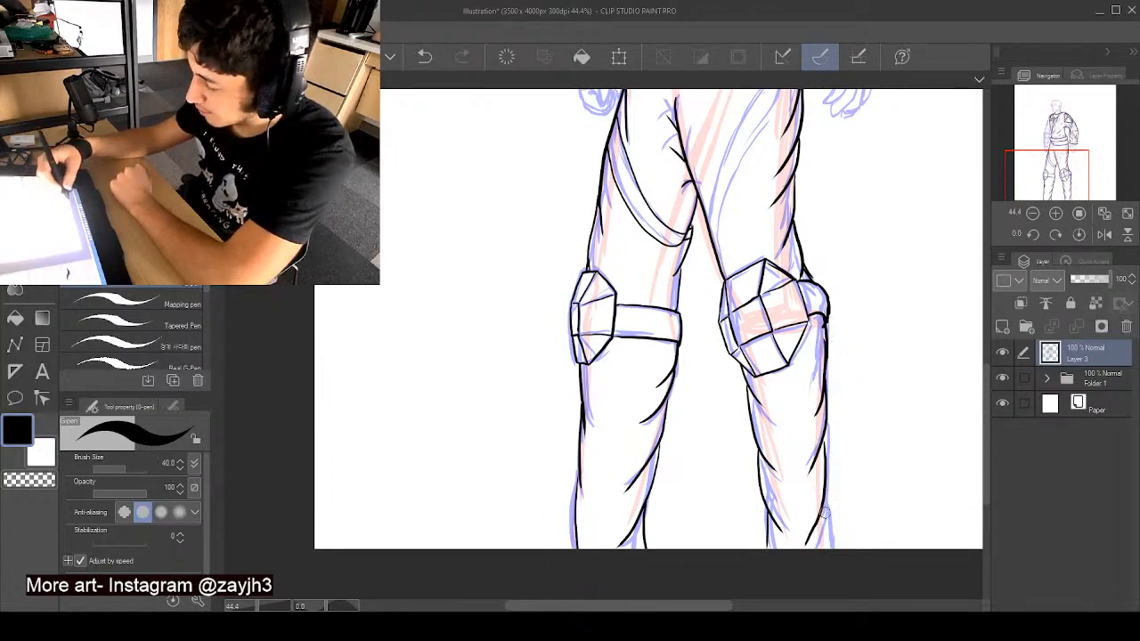
drag(831, 495, 832, 548)
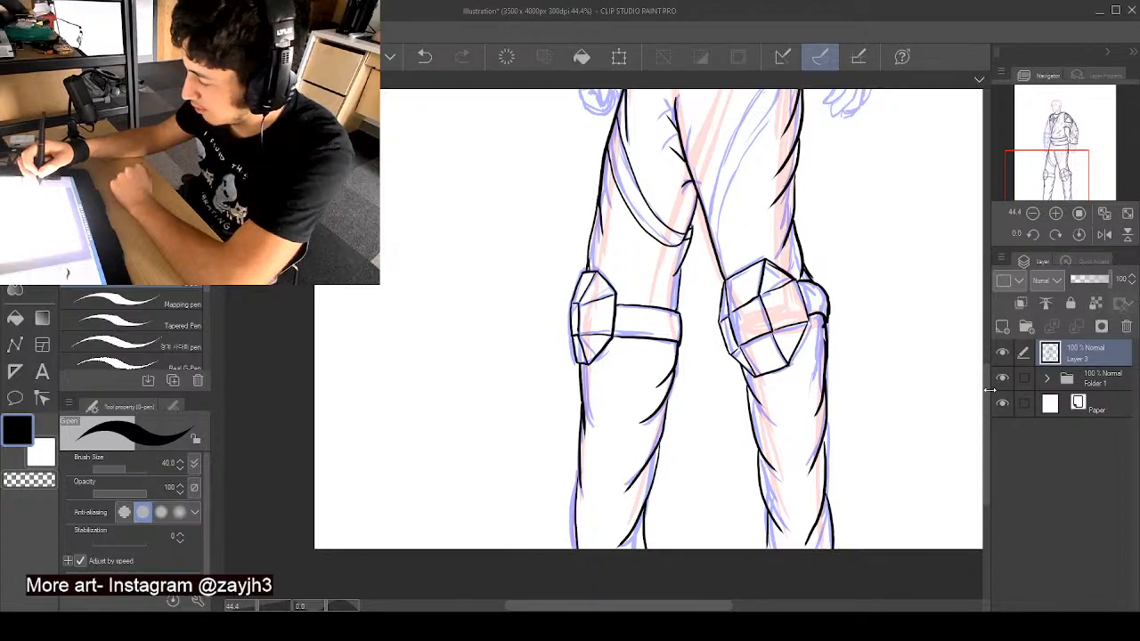
- Ink the two curved lines of the strap running from the right-hand hip down across the thigh
drag(987, 406, 982, 345)
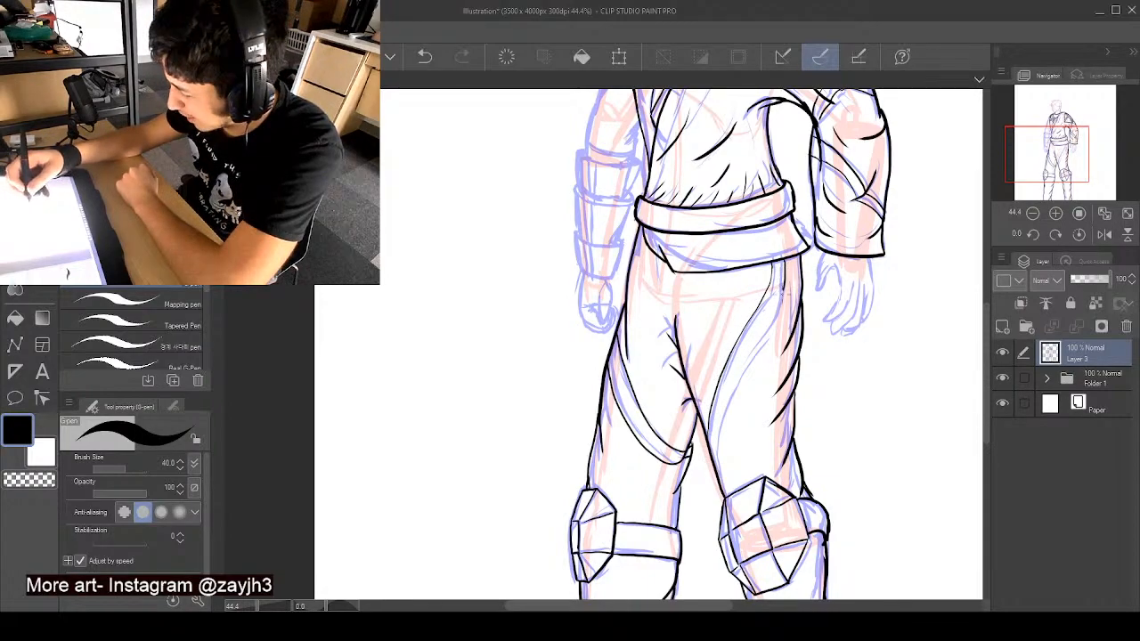
drag(751, 354, 722, 437)
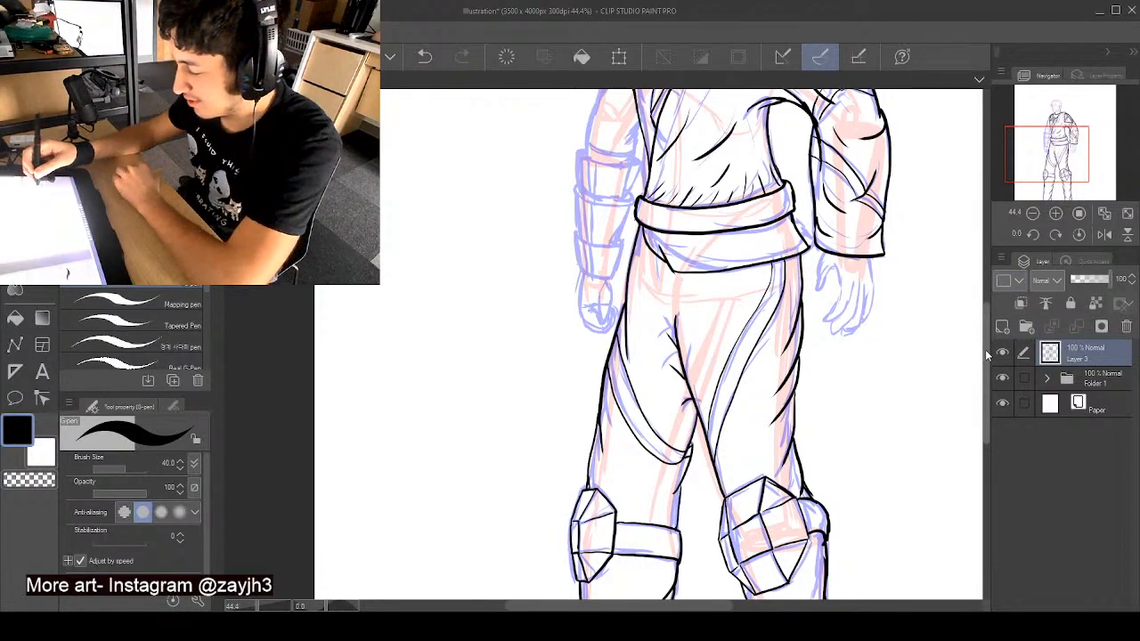
scroll(985, 349, up, 4)
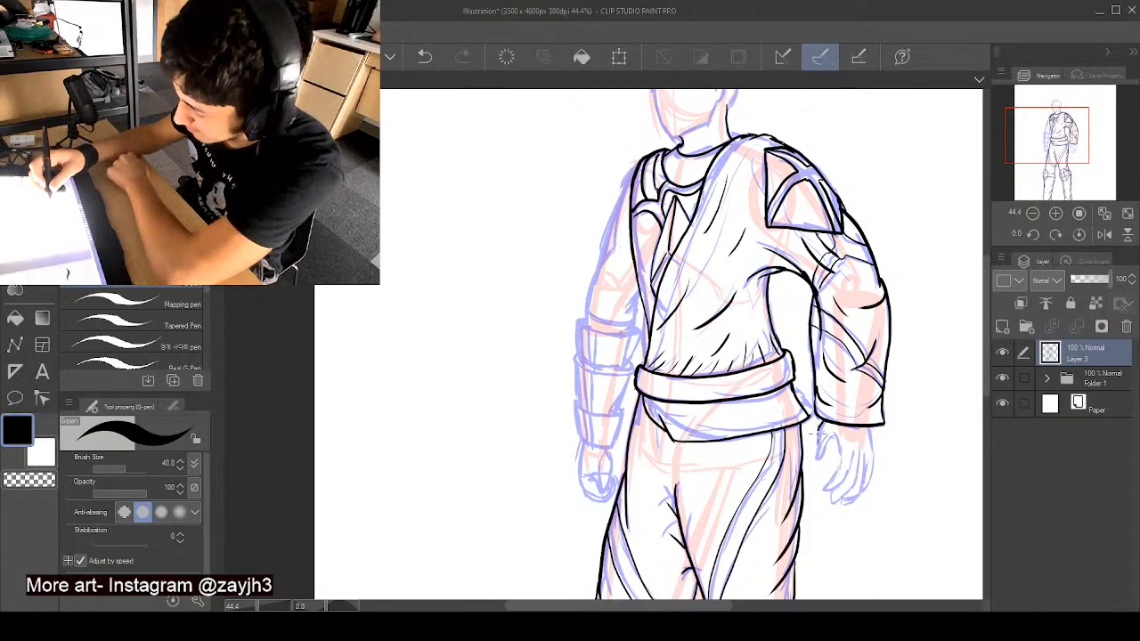
- Ink the open hand below the right-hand sleeve, outlining the thumb, the palm edge and each curled finger
drag(820, 428, 821, 455)
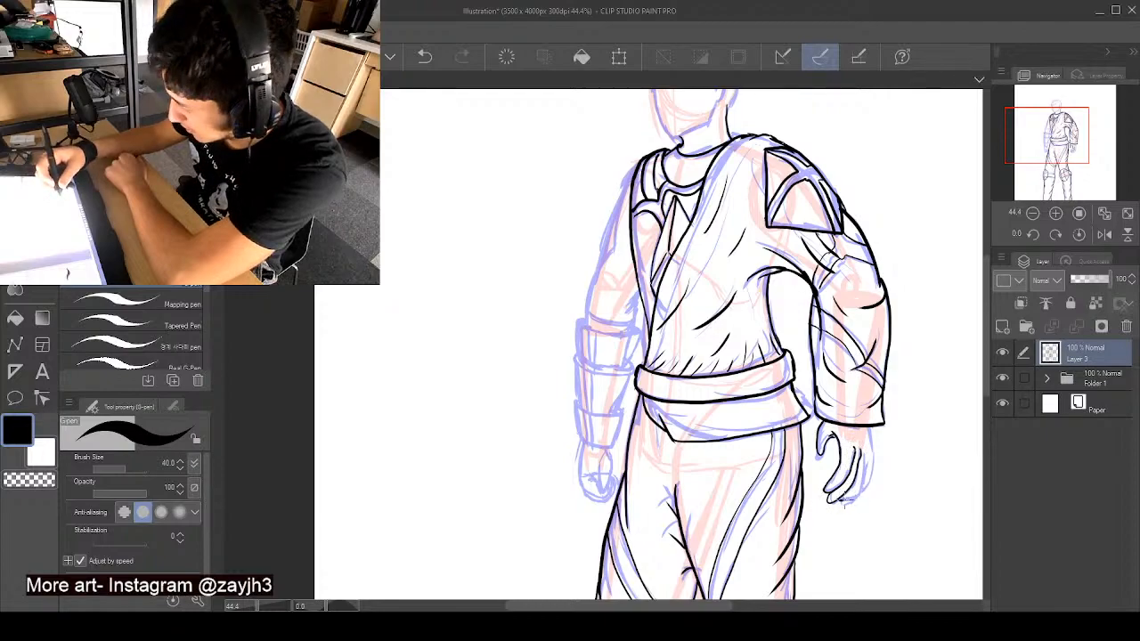
drag(837, 501, 866, 483)
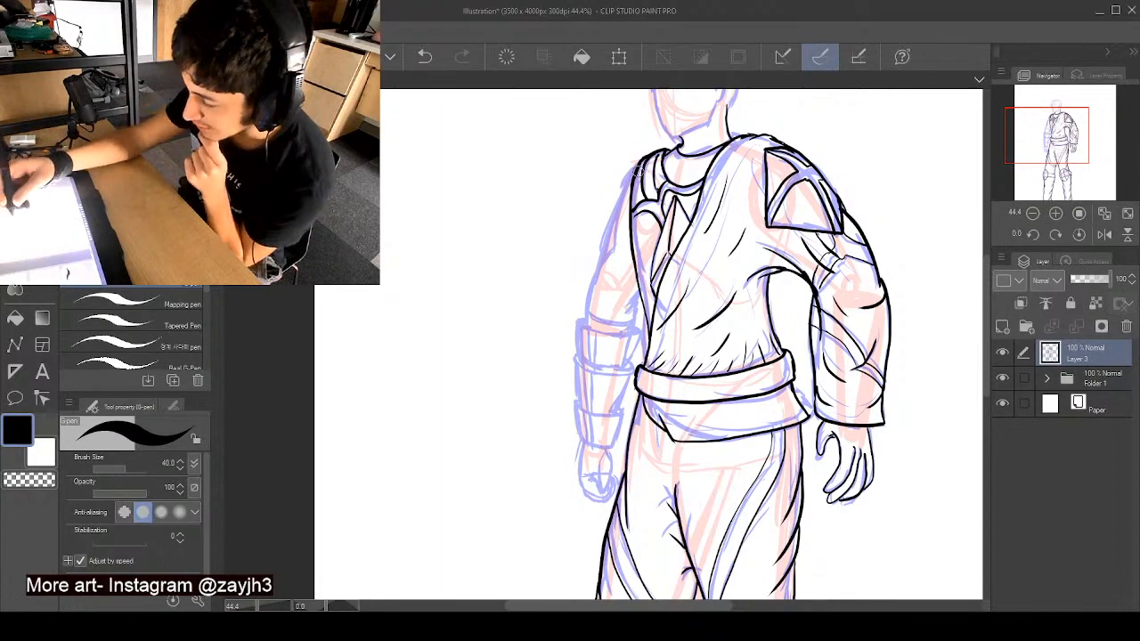
- Ink the left-hand arm's outer and inner edges from the shoulder down to the top of the bracer, undoing stray strokes
drag(634, 169, 602, 260)
drag(626, 168, 614, 235)
key(ctrl+z)
key(ctrl+z)
key(ctrl+z)
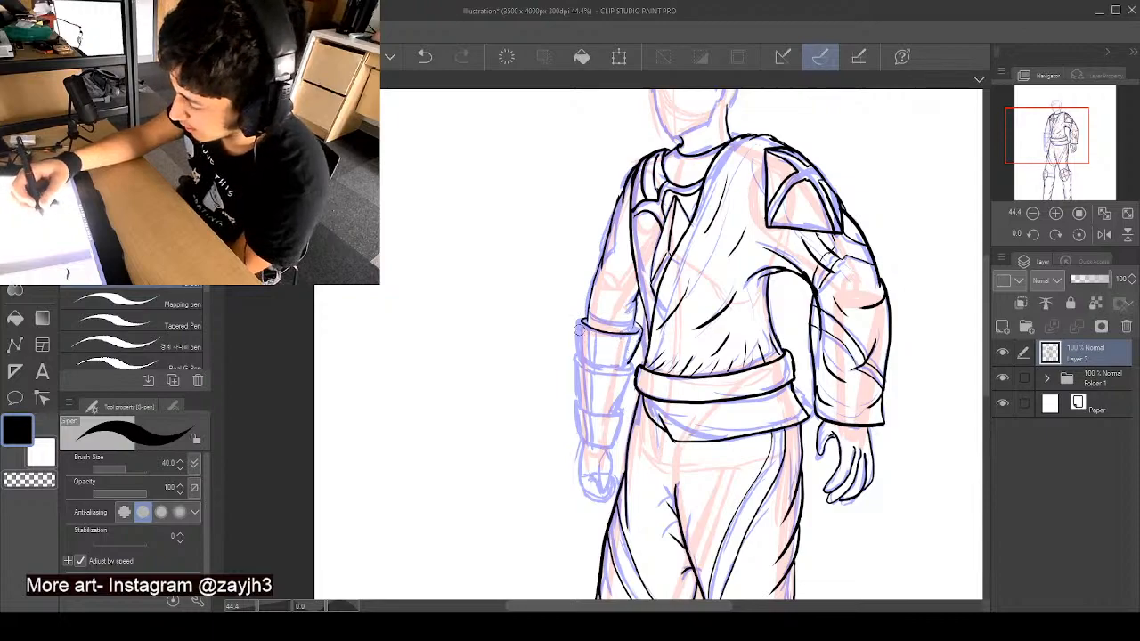
- Ink the left-hand bracer's three overlapping flared segments down to the wrist, with vertical panel lines inside them
drag(581, 319, 579, 363)
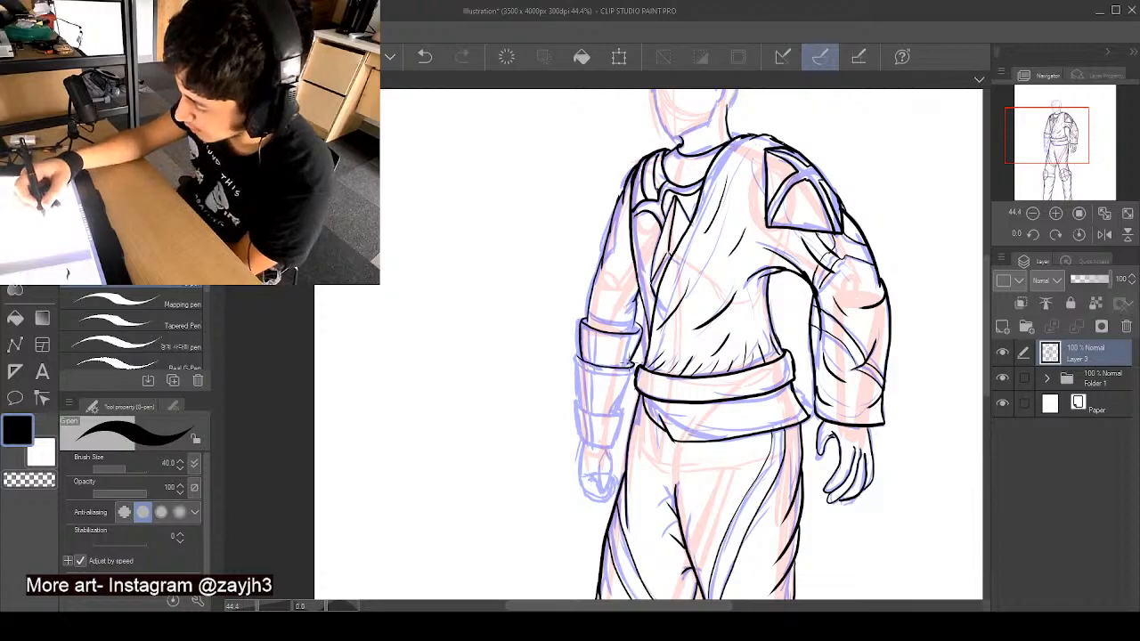
drag(632, 356, 618, 410)
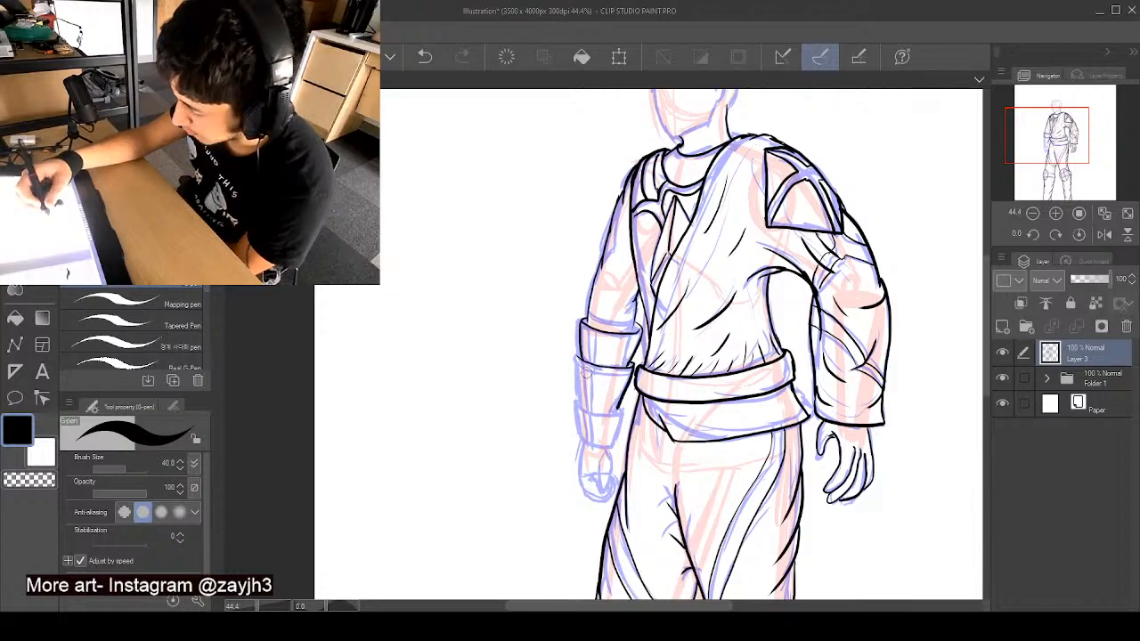
drag(576, 356, 583, 396)
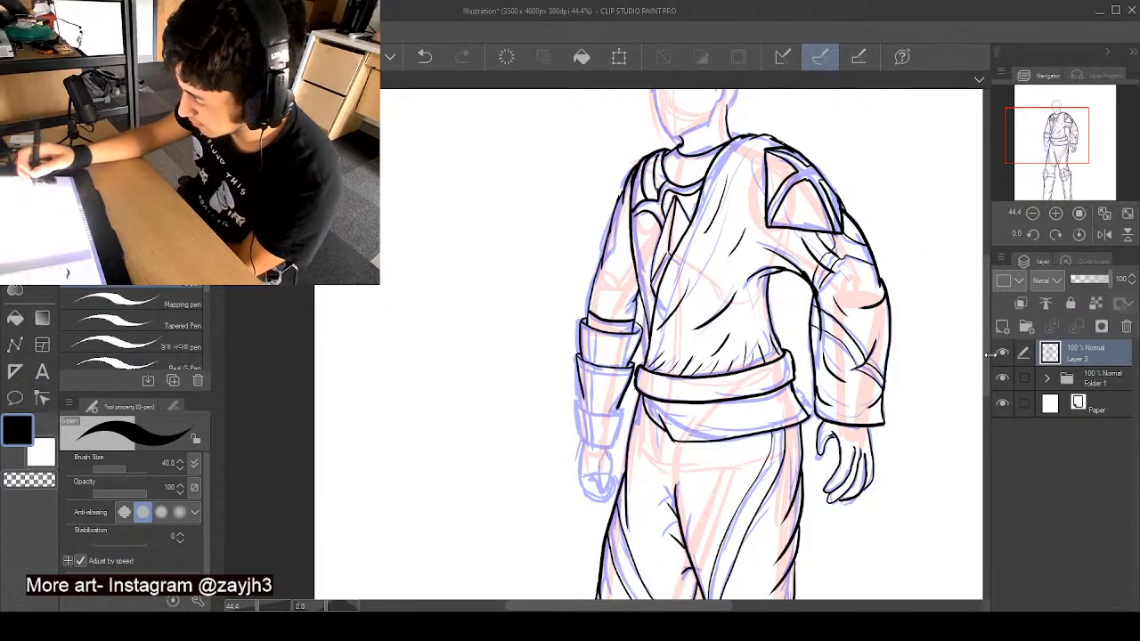
scroll(987, 355, down, 3)
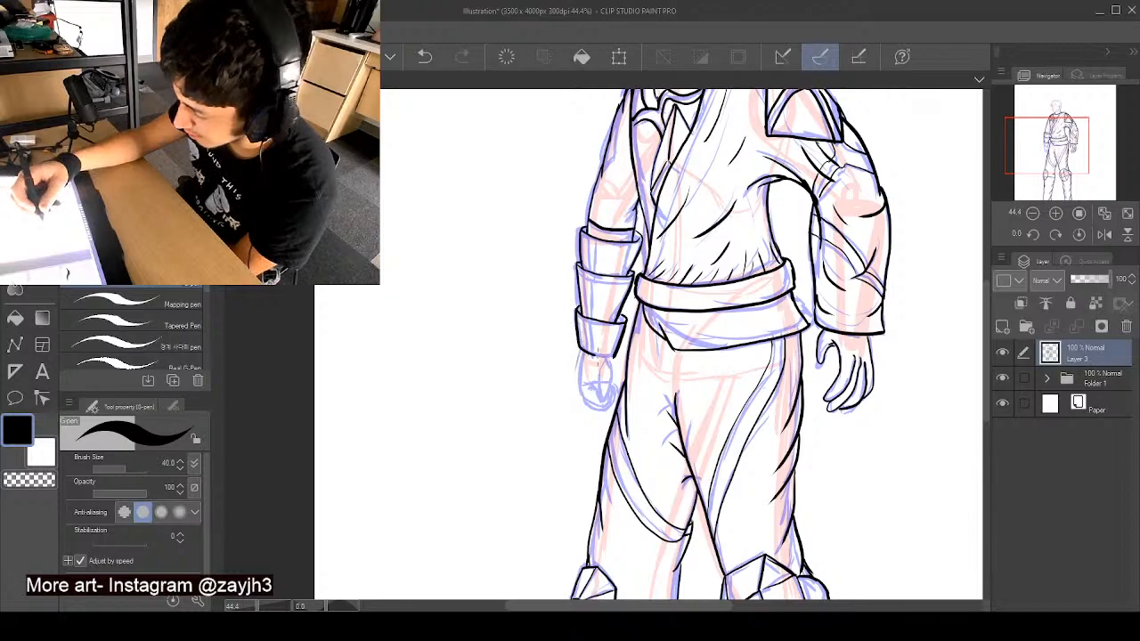
mouse_move(591, 362)
mouse_down()
mouse_move(619, 354)
mouse_move(629, 334)
mouse_up()
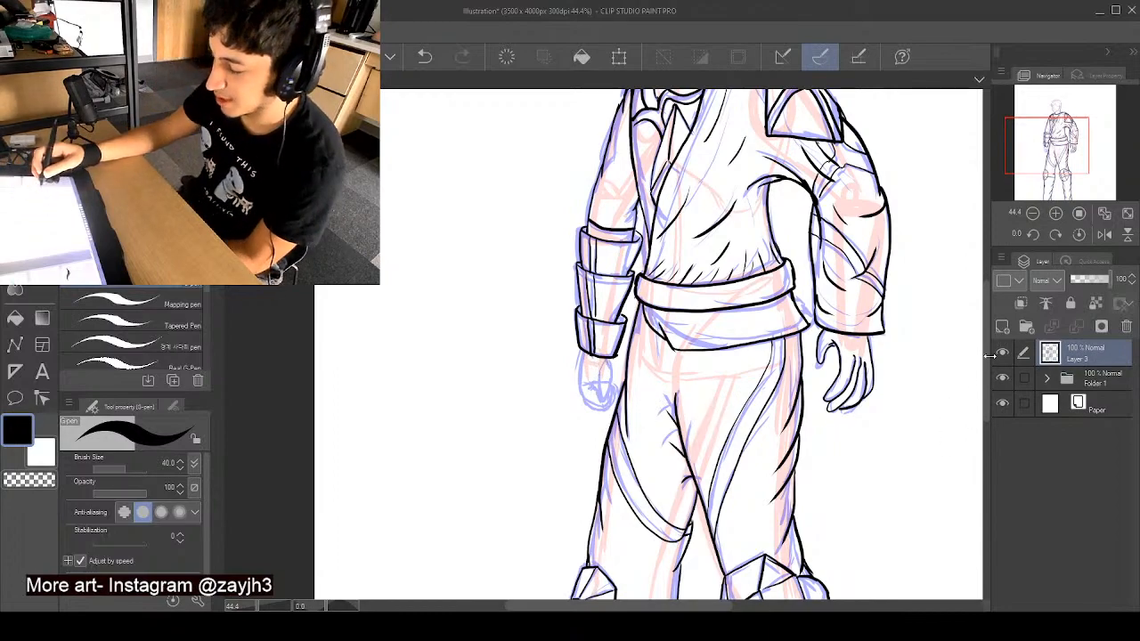
- Ink the clenched left-hand fist below the bracer, redoing the curled finger lines along its lower edge
scroll(983, 358, up, 1)
drag(983, 358, 986, 387)
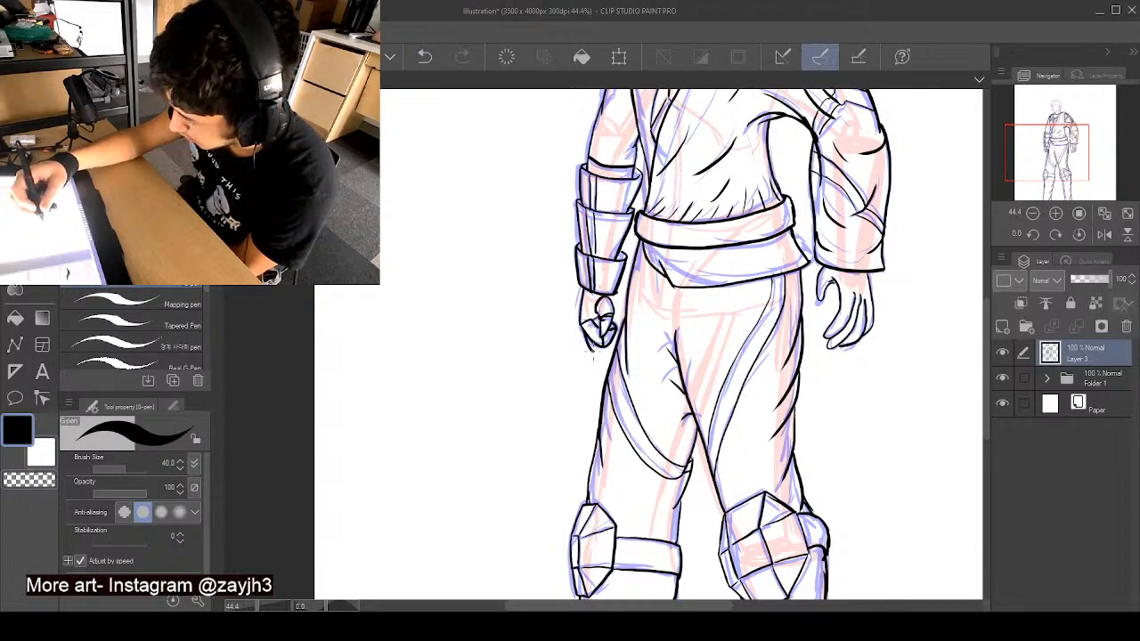
key(ctrl+z)
mouse_move(583, 333)
mouse_down()
mouse_move(594, 351)
mouse_move(619, 347)
mouse_up()
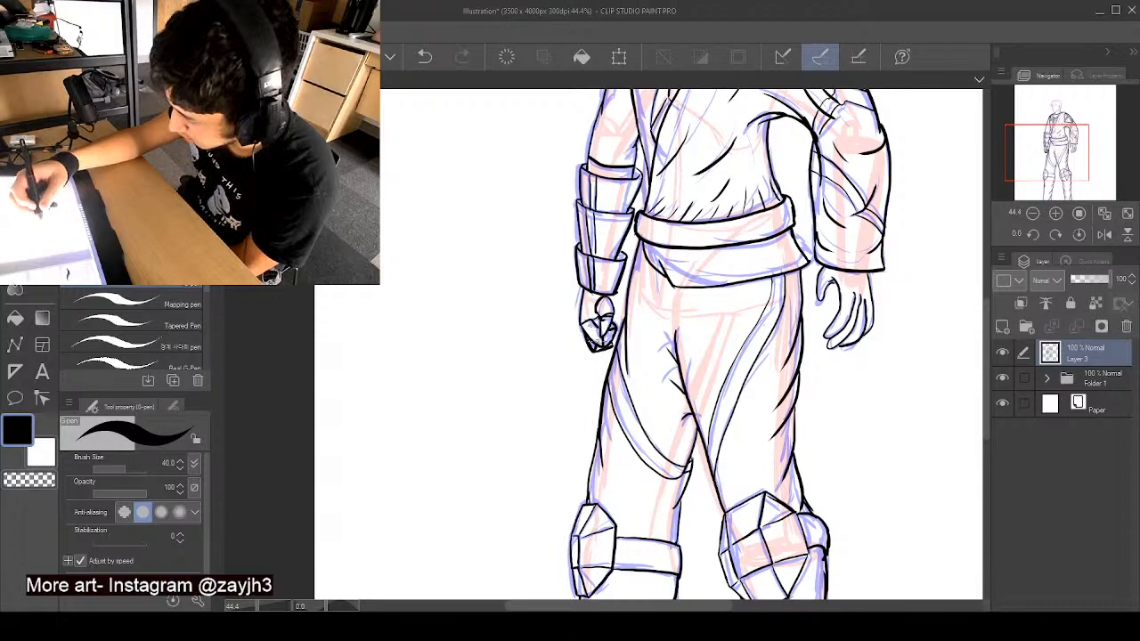
- Toggle the sketch folder's visibility to check the whole figure's line art on its own, leaving the sketches shown
key(ctrl+minus)
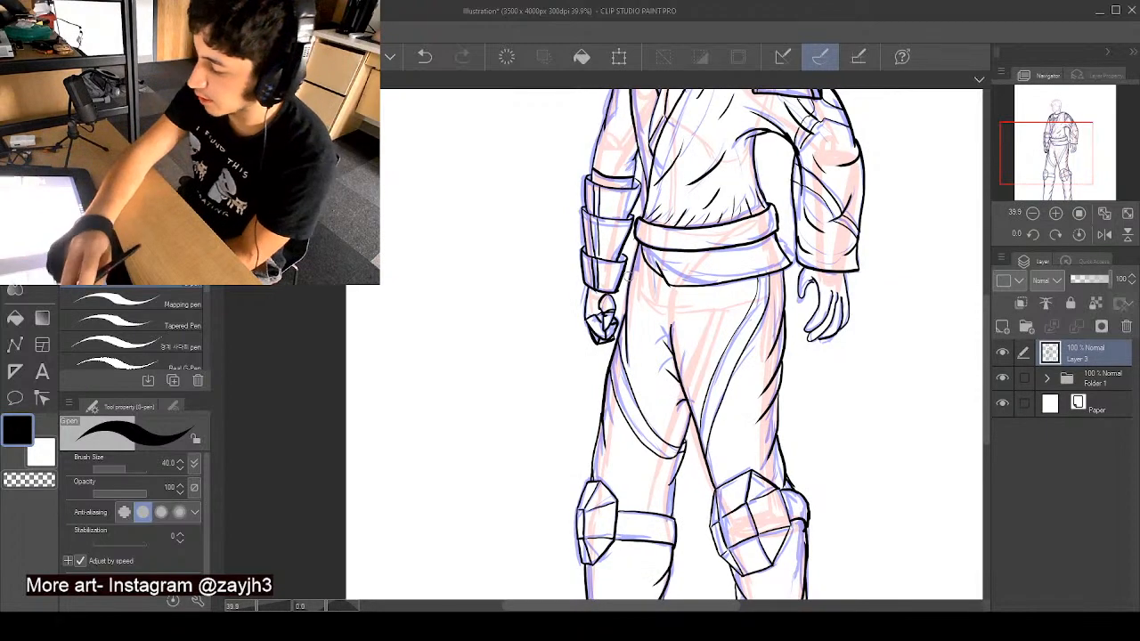
key(ctrl+minus)
key(ctrl+minus)
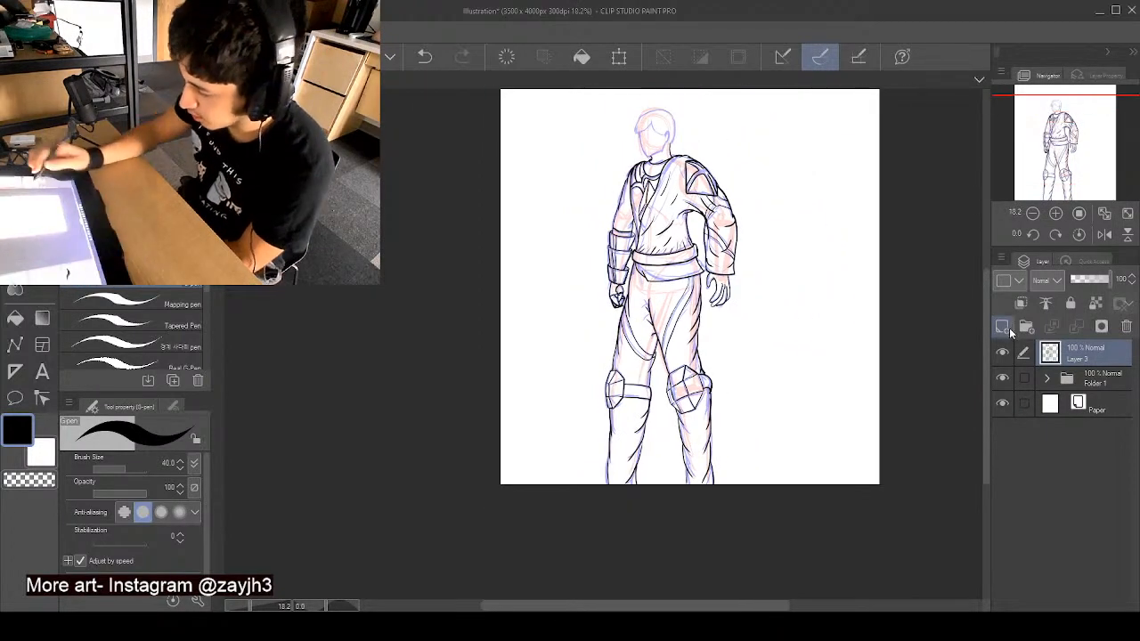
click(1001, 379)
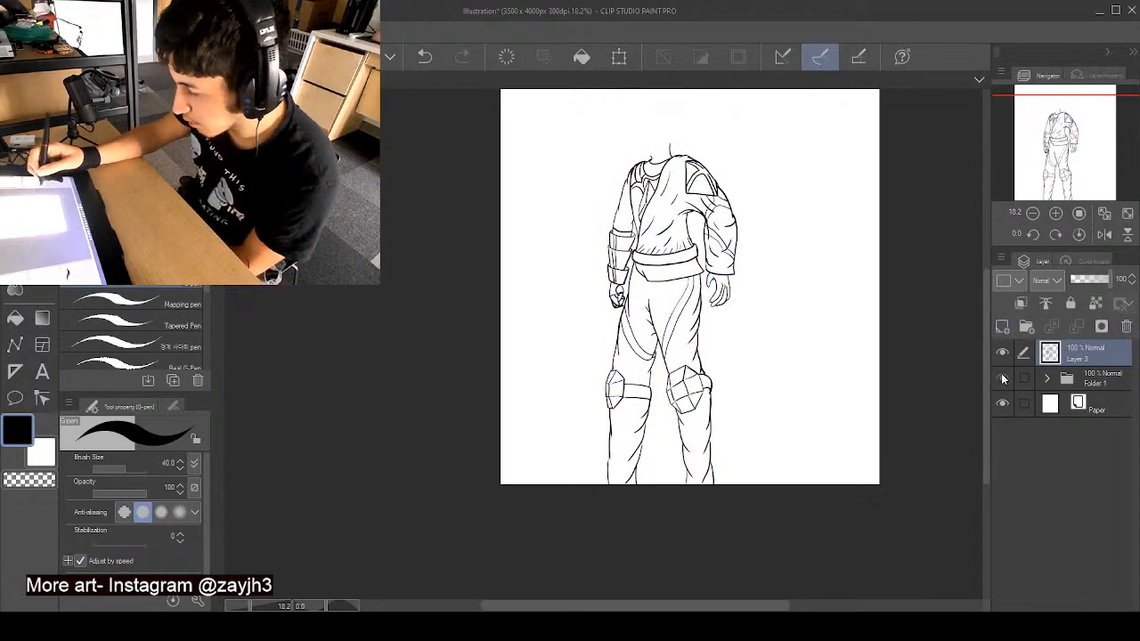
click(1002, 379)
click(1002, 378)
click(1001, 378)
click(1002, 378)
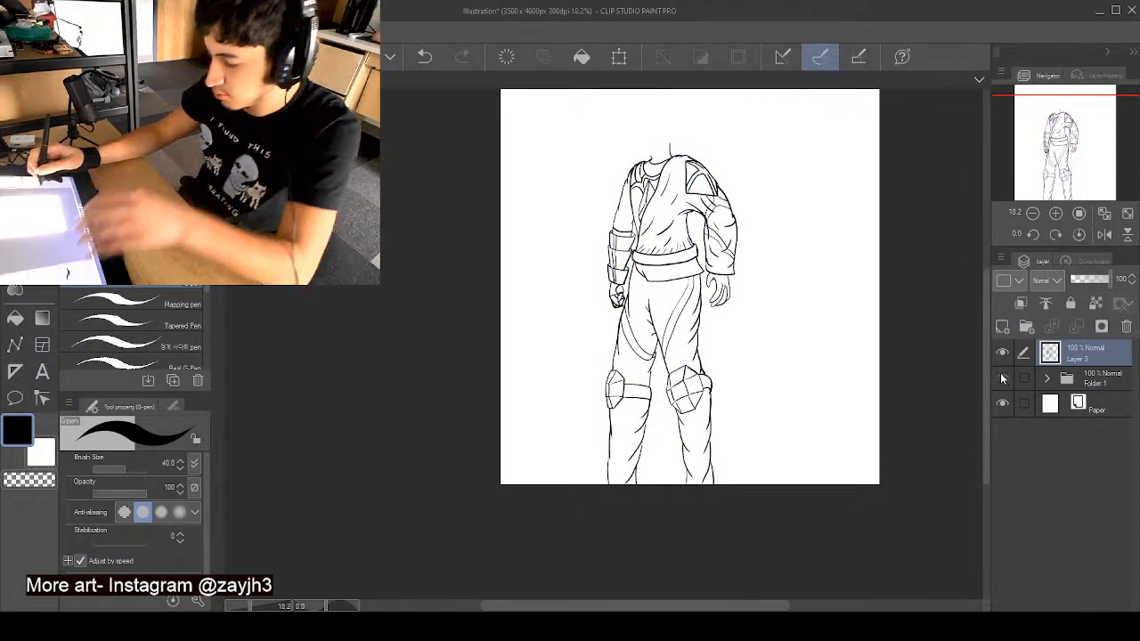
click(1002, 378)
- Ink the jagged right-hand half of the fringe and the ear, including the ear's inner line
drag(986, 361, 986, 308)
scroll(659, 221, up, 10)
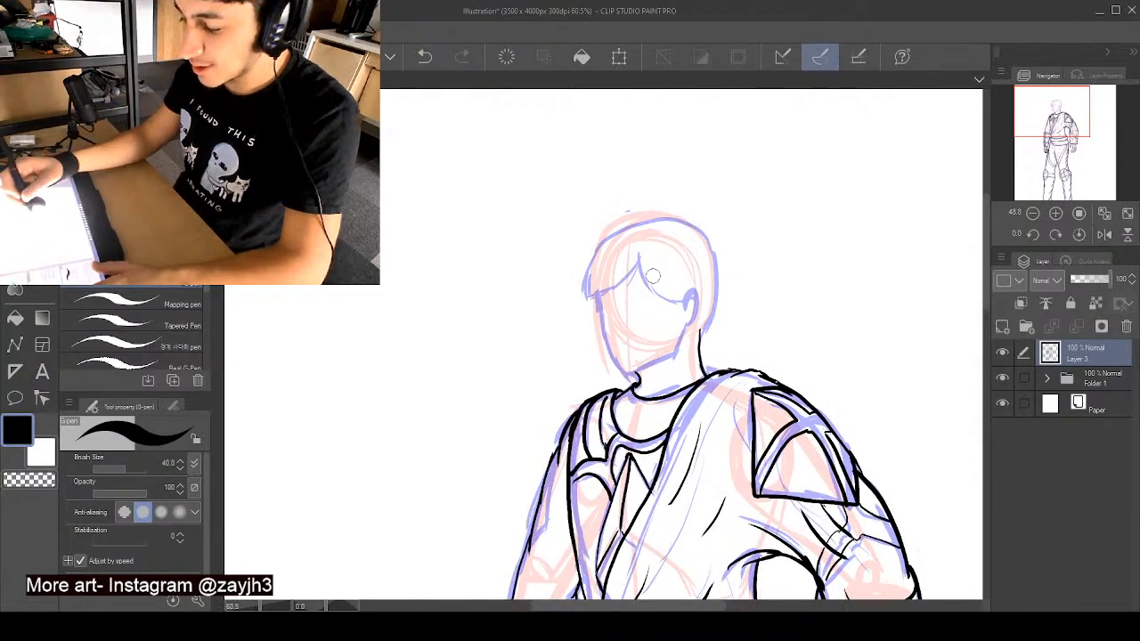
scroll(653, 277, up, 1)
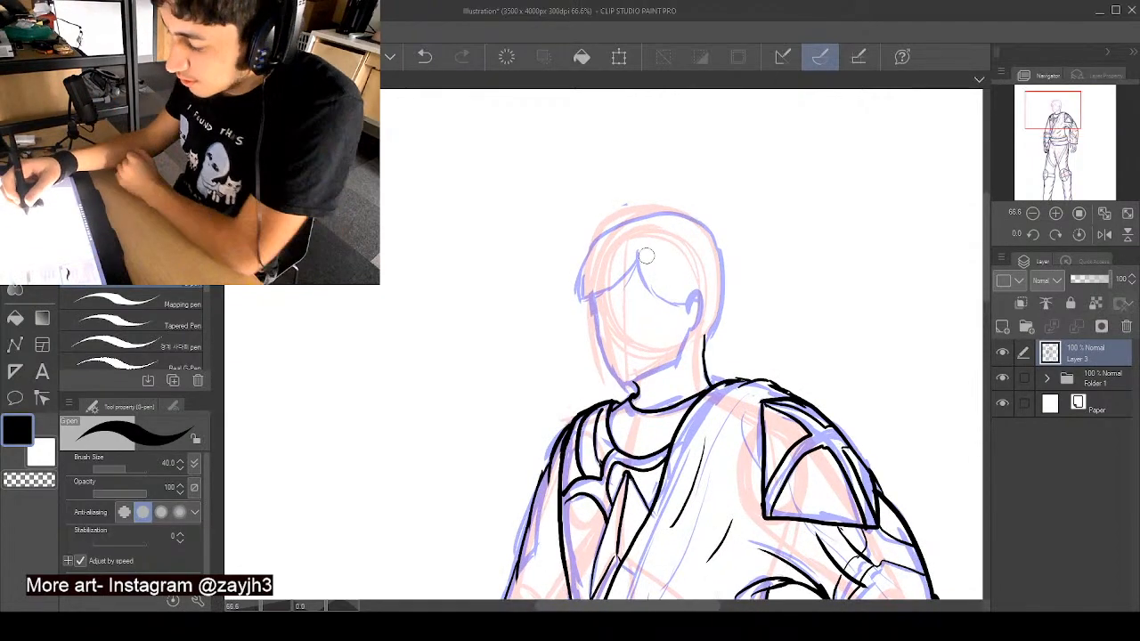
mouse_move(649, 293)
mouse_down()
mouse_move(655, 273)
mouse_move(683, 313)
mouse_move(700, 296)
mouse_move(691, 329)
mouse_up()
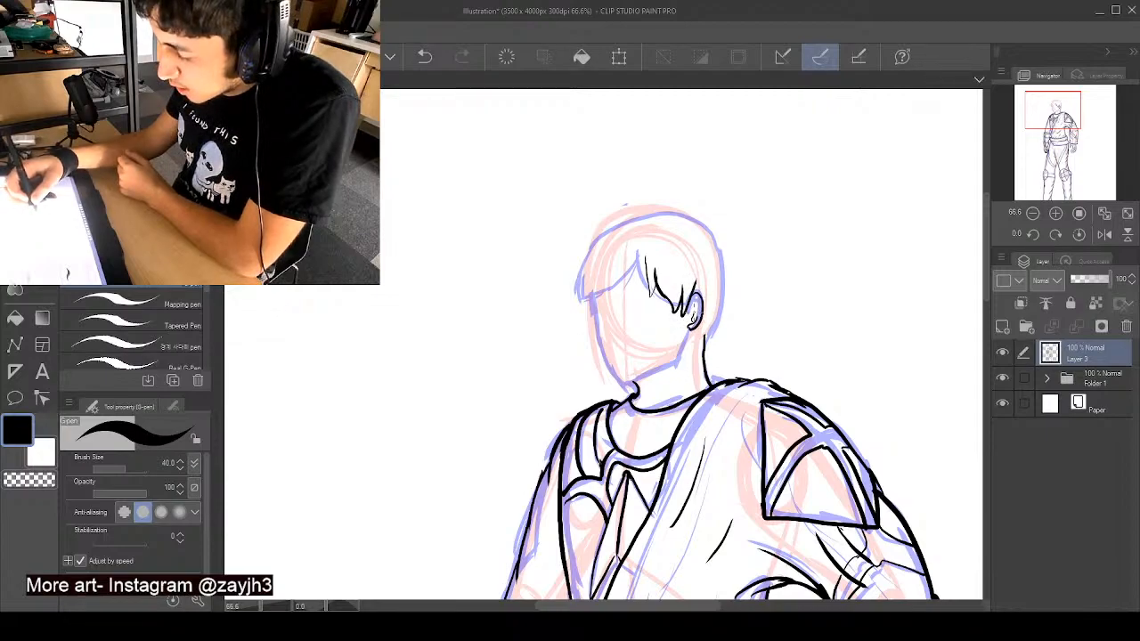
drag(693, 309, 692, 323)
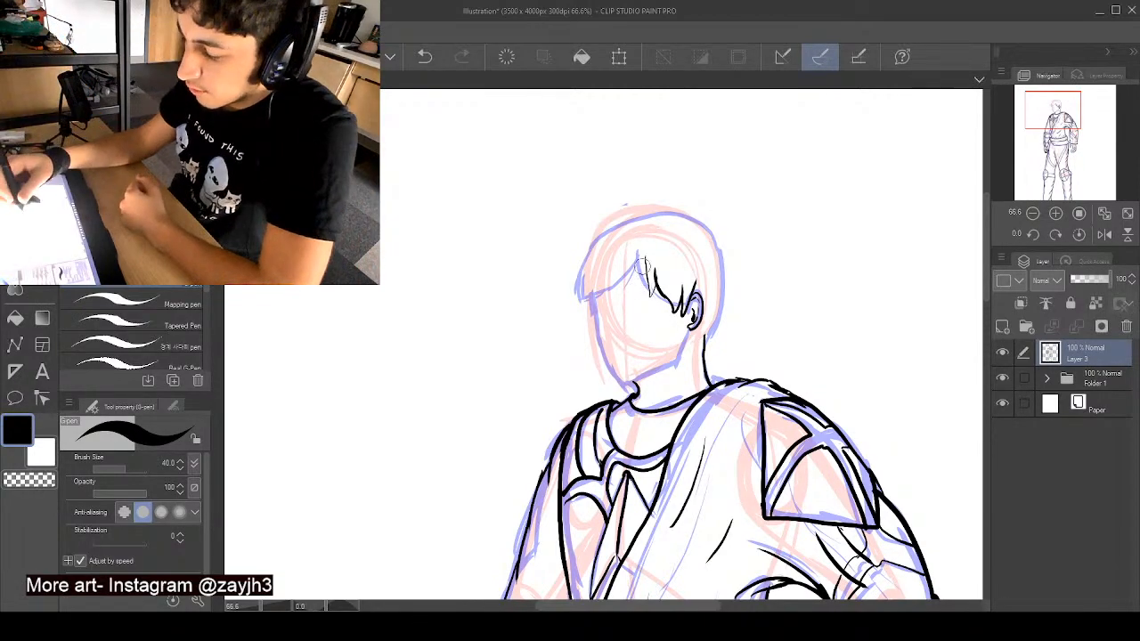
- Ink the left-hand half of the fringe with pointed side locks, plus the face outline from cheek to chin and jaw
mouse_move(634, 243)
mouse_down()
mouse_move(625, 269)
mouse_move(635, 299)
mouse_move(650, 253)
mouse_move(654, 276)
mouse_move(653, 259)
mouse_move(610, 285)
mouse_move(615, 254)
mouse_move(601, 316)
mouse_up()
key(ctrl+z)
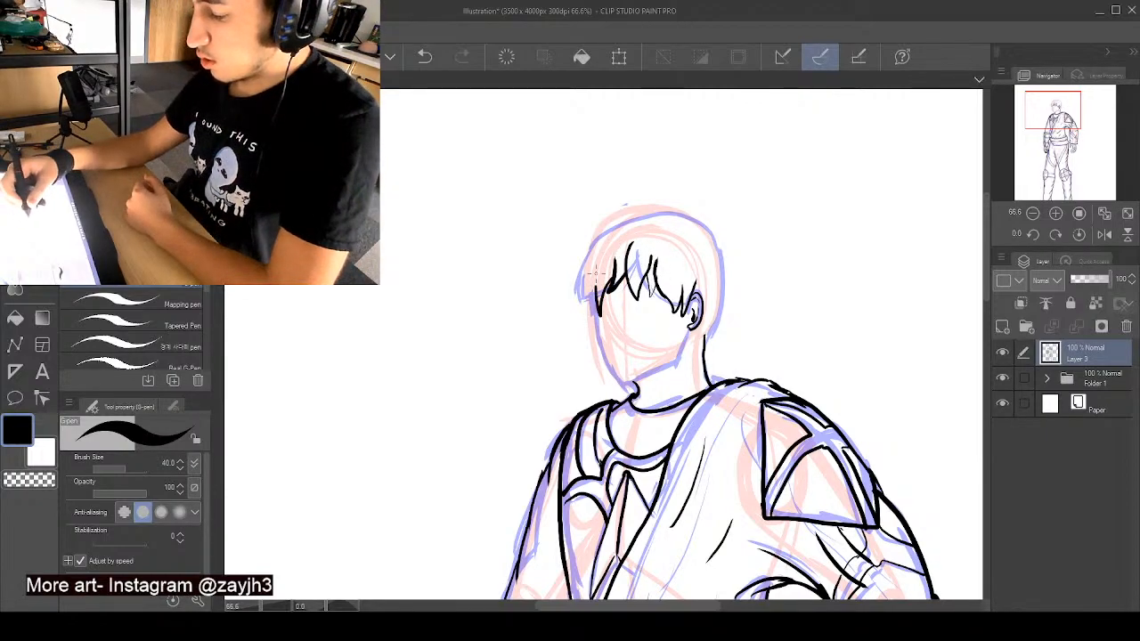
mouse_move(586, 254)
mouse_down()
mouse_move(583, 319)
mouse_move(591, 292)
mouse_move(599, 317)
mouse_move(593, 279)
mouse_up()
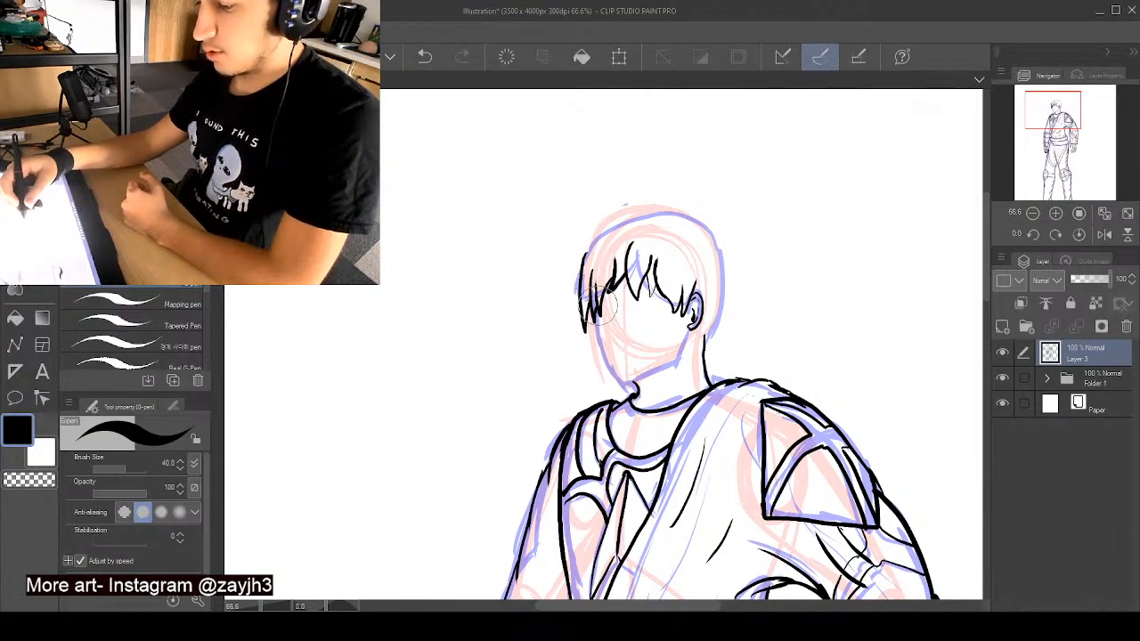
drag(595, 329, 625, 383)
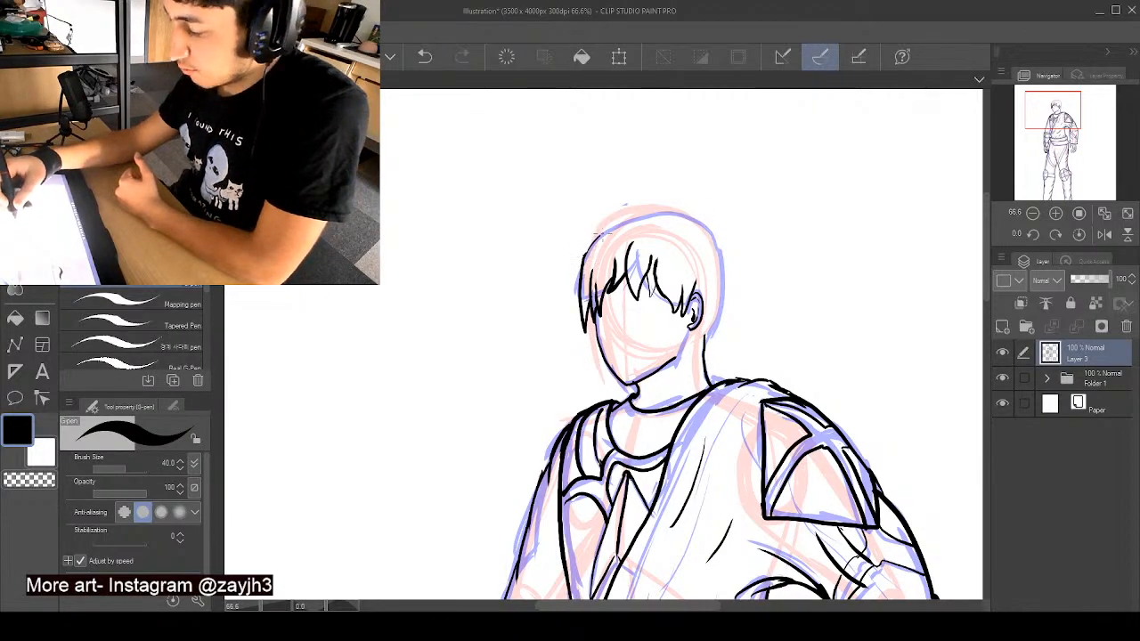
- Ink the hair's outline close over the crown with small tufts, continuing in spiky strands down behind the ear
drag(634, 217, 659, 222)
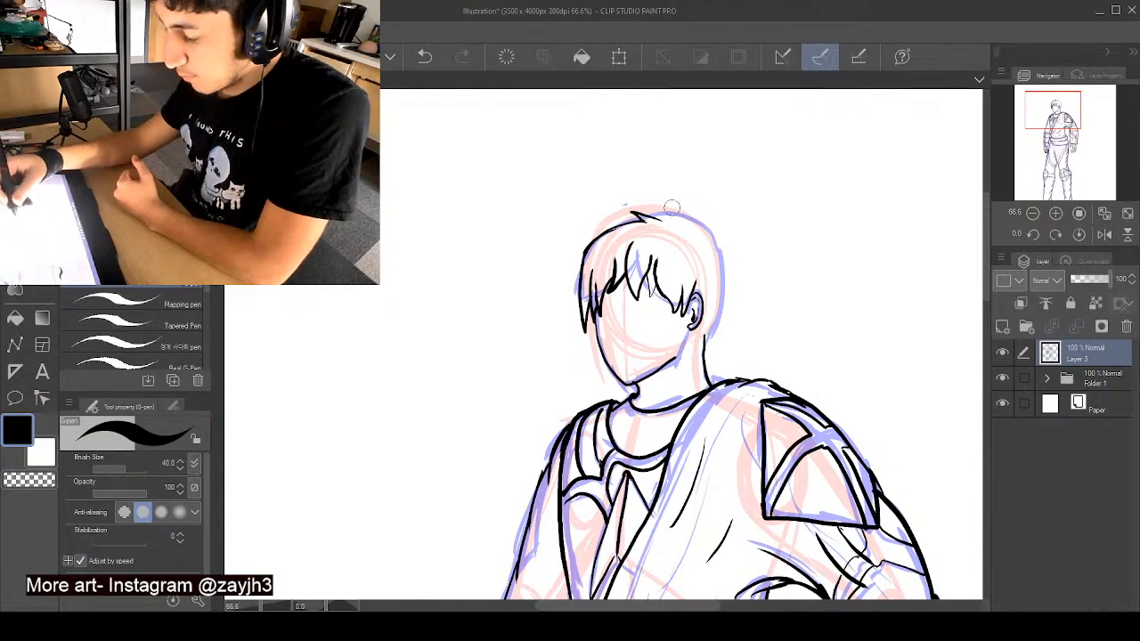
mouse_move(659, 204)
mouse_down()
mouse_move(714, 240)
mouse_move(719, 345)
mouse_up()
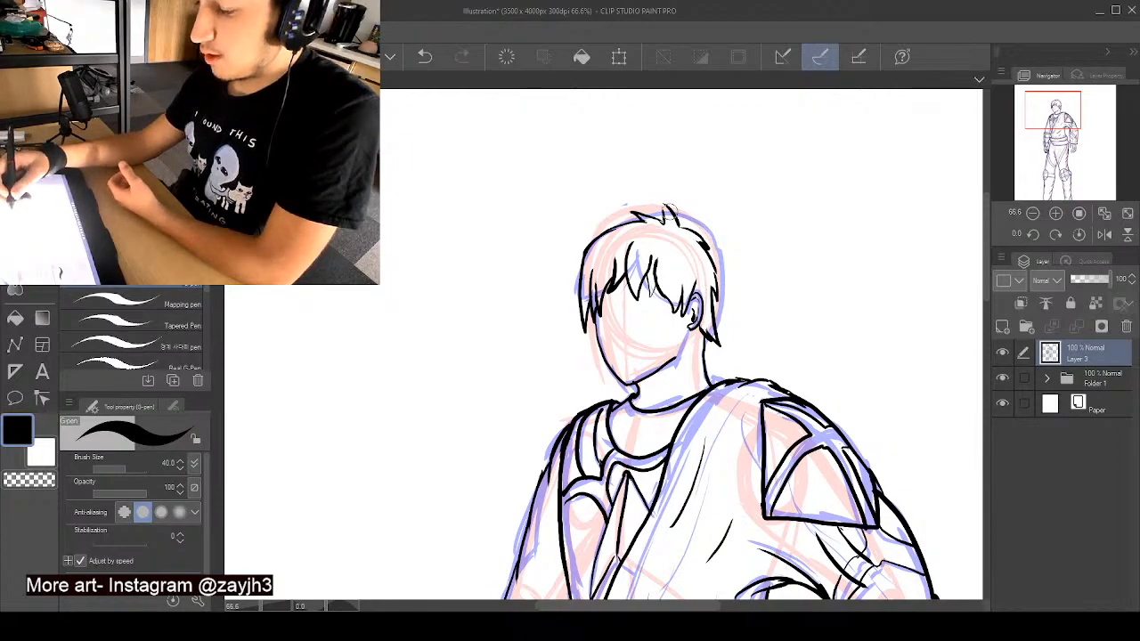
mouse_move(671, 212)
mouse_down()
mouse_move(662, 203)
mouse_move(665, 222)
mouse_up()
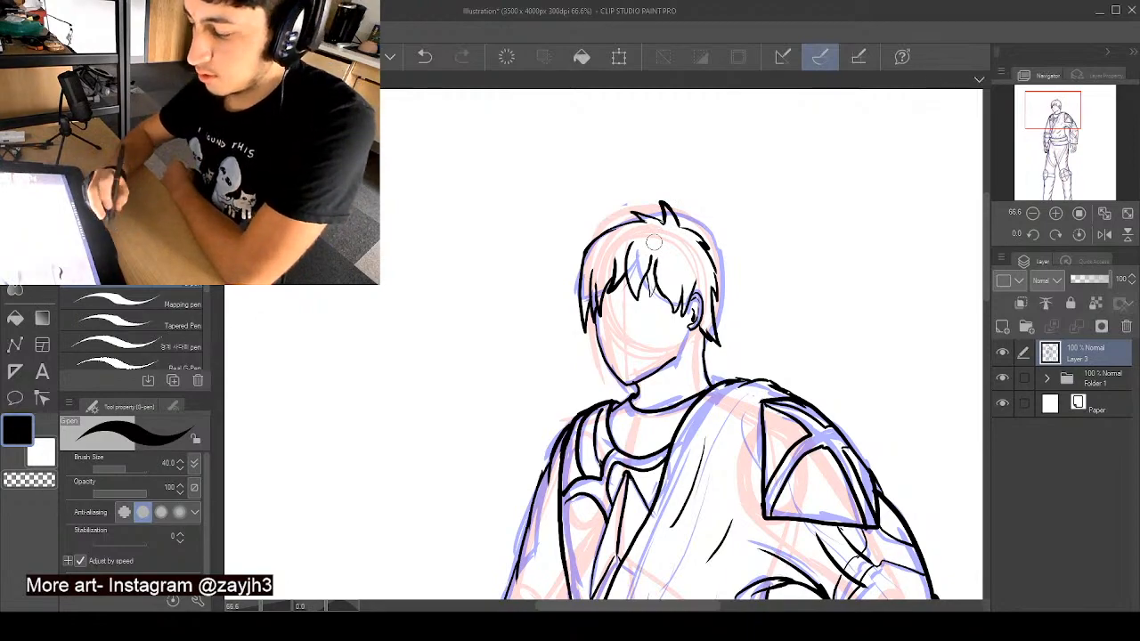
- Ink the slanted neck line below the jaw and redo the short throat line under the chin
scroll(693, 378, down, 2)
scroll(692, 345, up, 1)
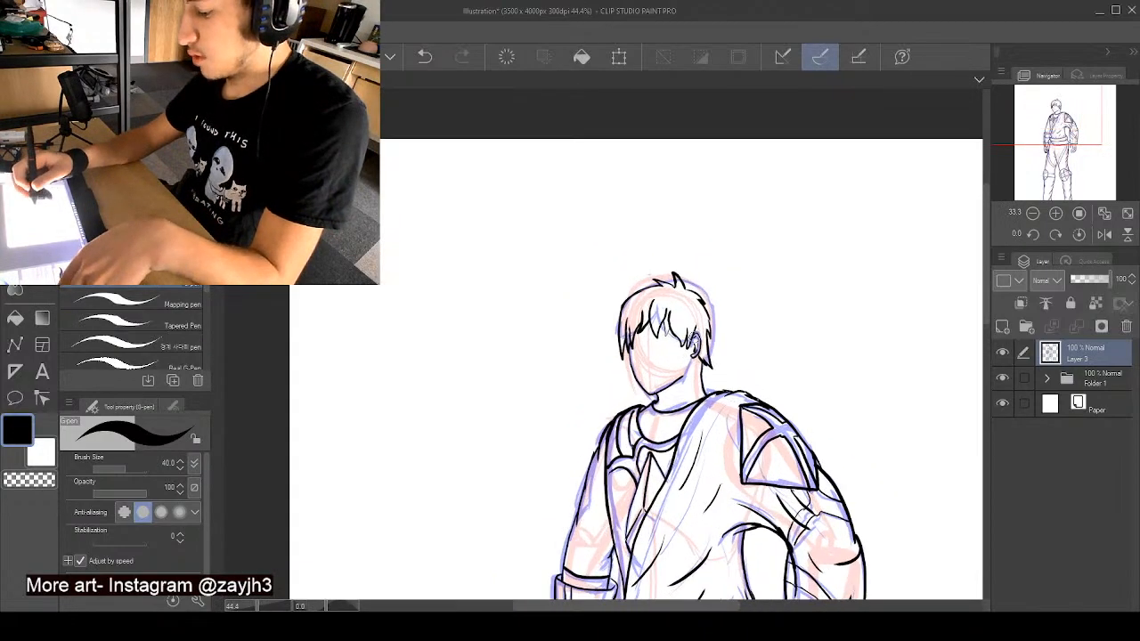
scroll(684, 381, up, 1)
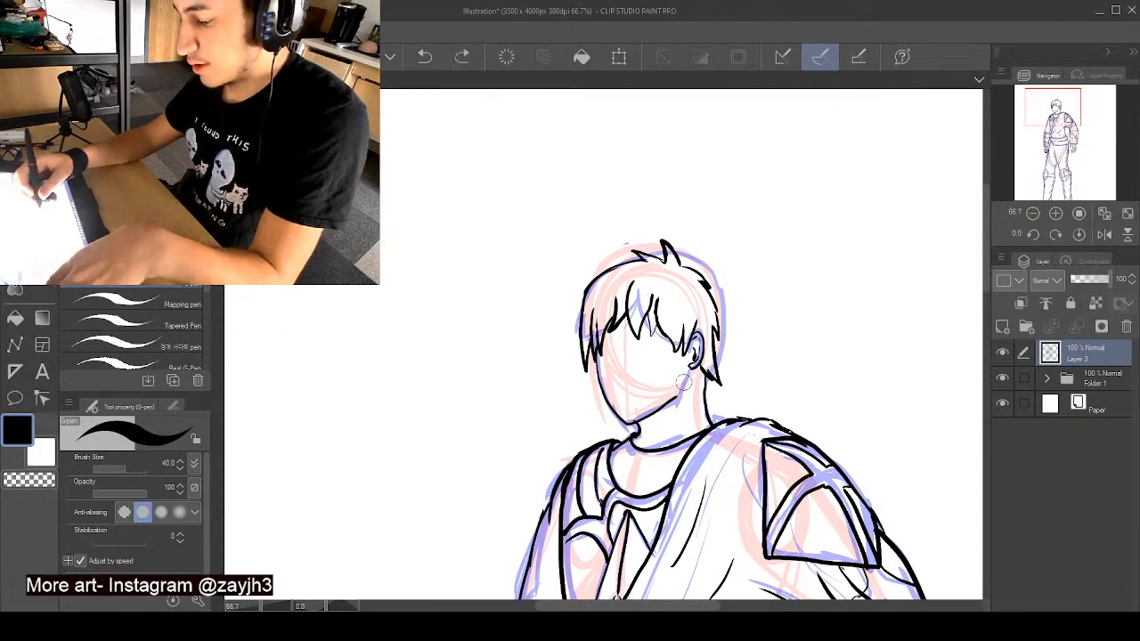
drag(683, 384, 648, 435)
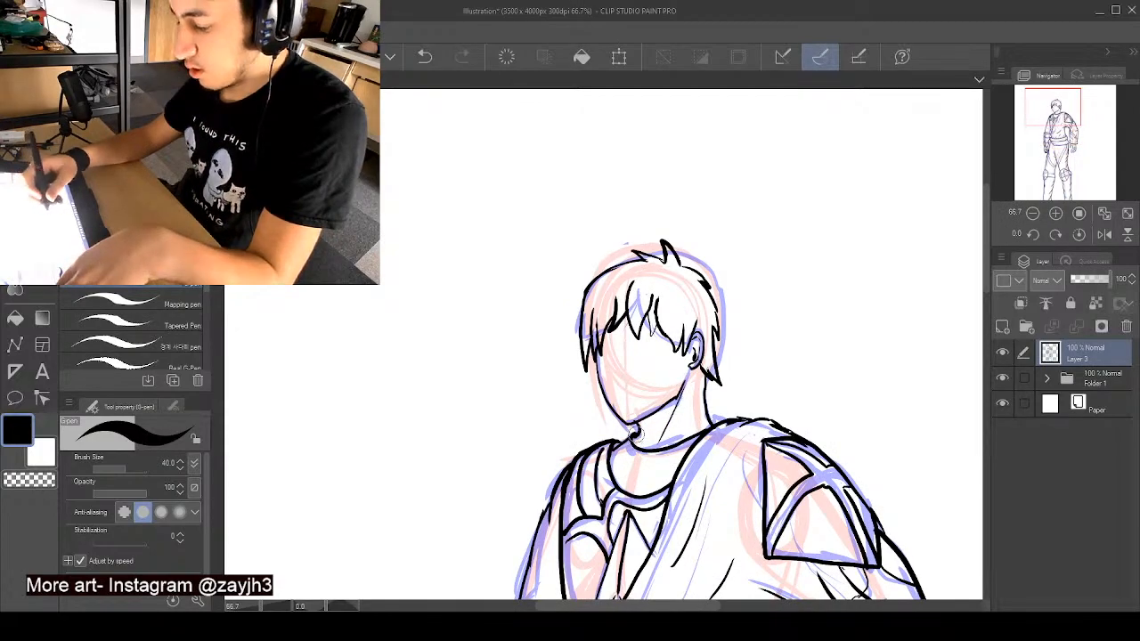
key(ctrl+z)
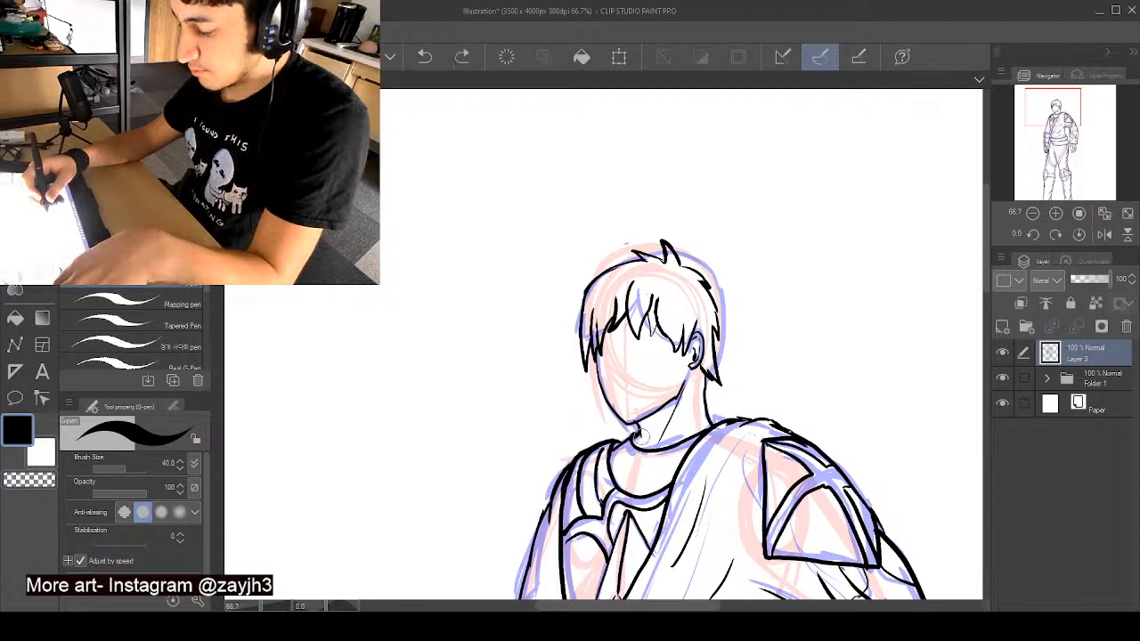
mouse_move(637, 427)
mouse_down()
mouse_move(640, 438)
mouse_move(627, 409)
mouse_up()
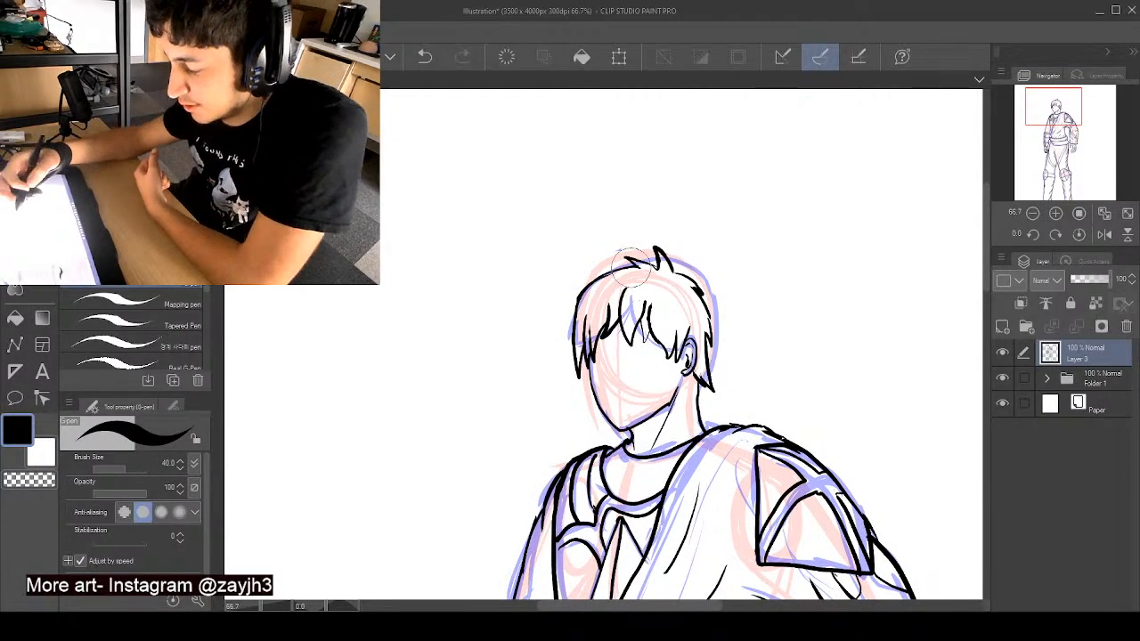
- Erase the crown's hair outline and re-ink it taller and spikier, from the left-hand side locks over to the ear
mouse_move(685, 260)
mouse_down()
mouse_move(682, 272)
mouse_move(614, 269)
mouse_up()
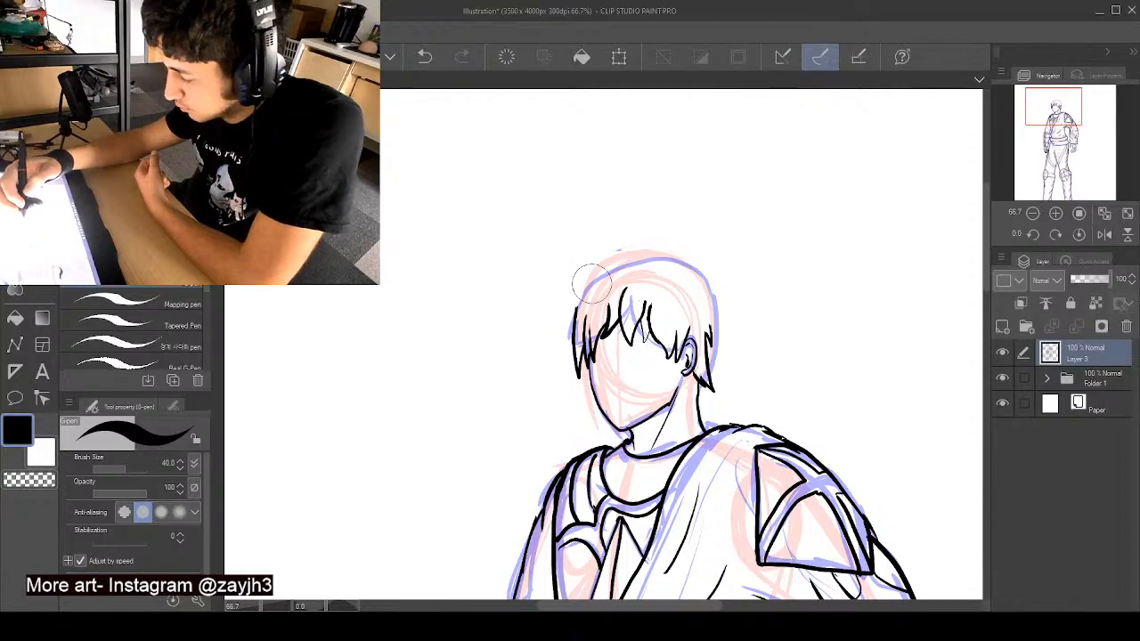
mouse_move(590, 285)
mouse_down()
mouse_move(577, 280)
mouse_move(566, 360)
mouse_up()
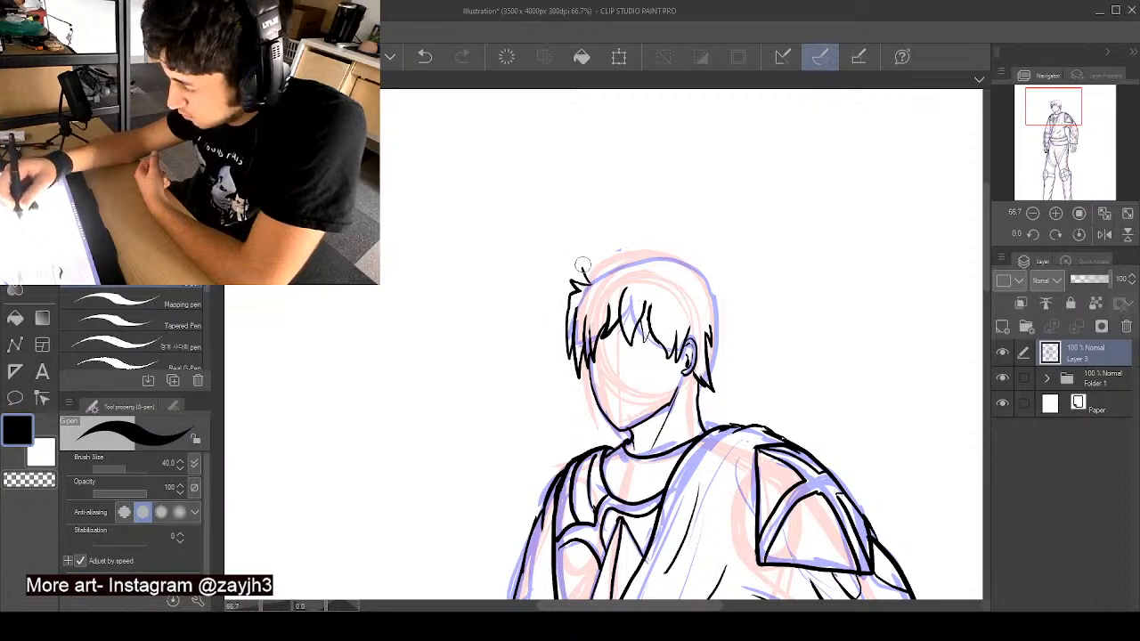
mouse_move(581, 279)
mouse_down()
mouse_move(609, 228)
mouse_move(610, 259)
mouse_move(648, 228)
mouse_move(638, 233)
mouse_move(669, 231)
mouse_move(727, 310)
mouse_move(712, 299)
mouse_move(718, 365)
mouse_up()
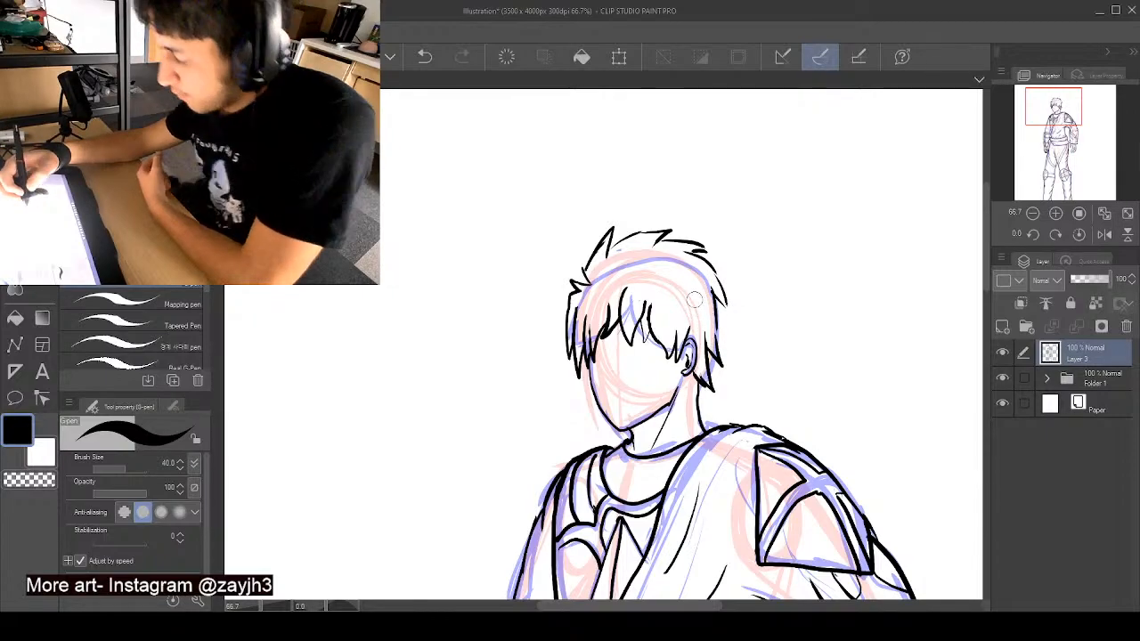
drag(727, 305, 714, 291)
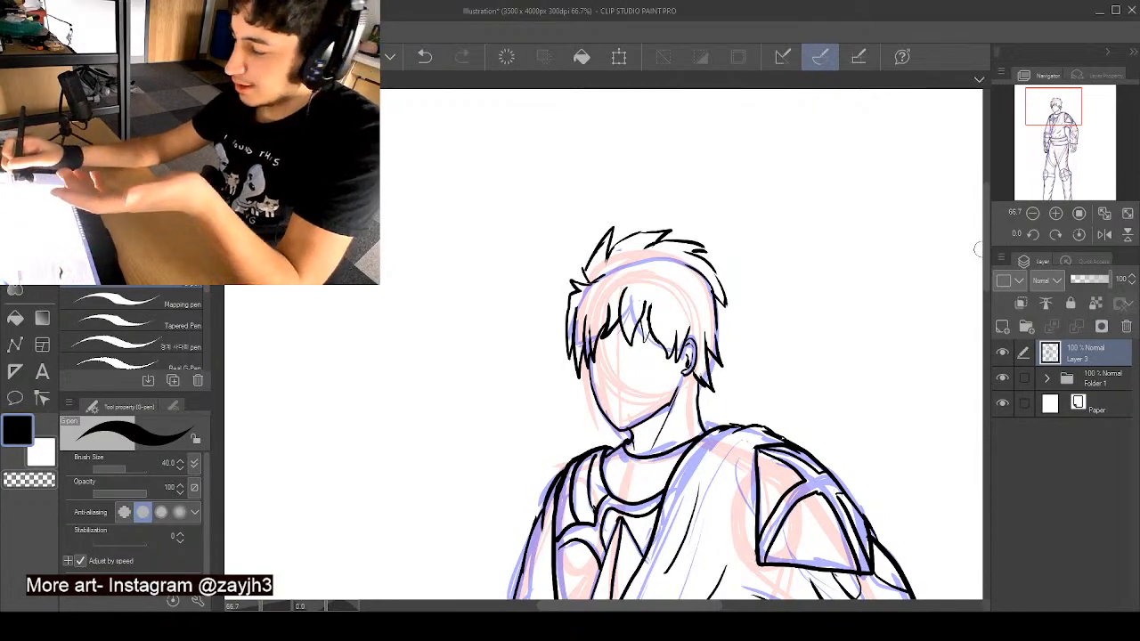
- Undo the last stroke on the fringe between the face and the ear
mouse_move(987, 249)
mouse_down()
mouse_move(985, 299)
mouse_move(985, 237)
mouse_up()
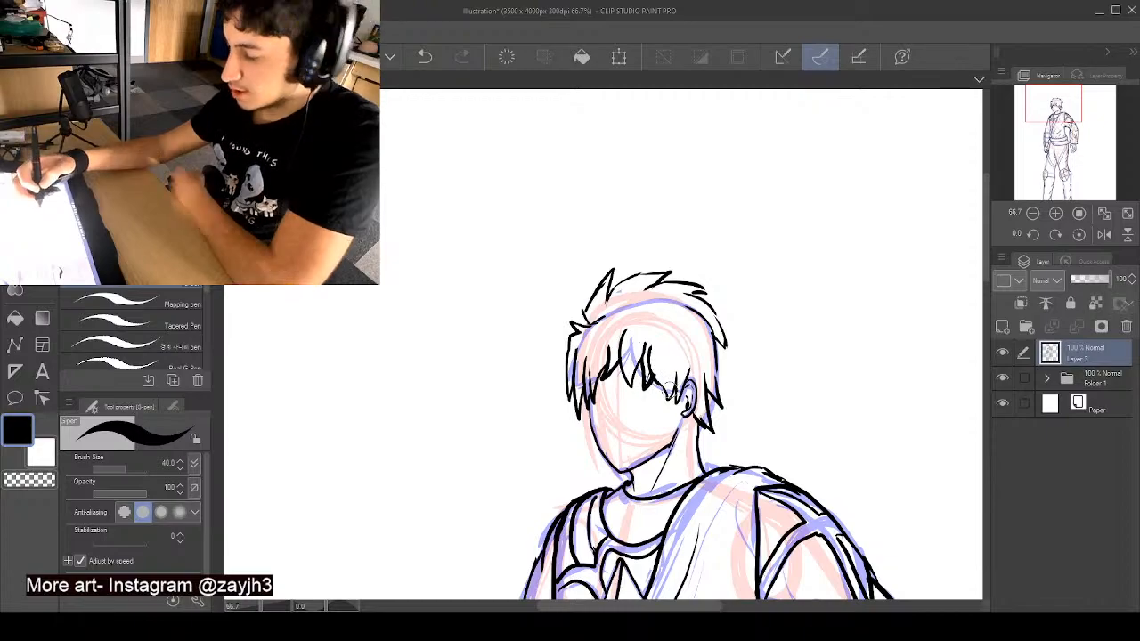
key(ctrl+z)
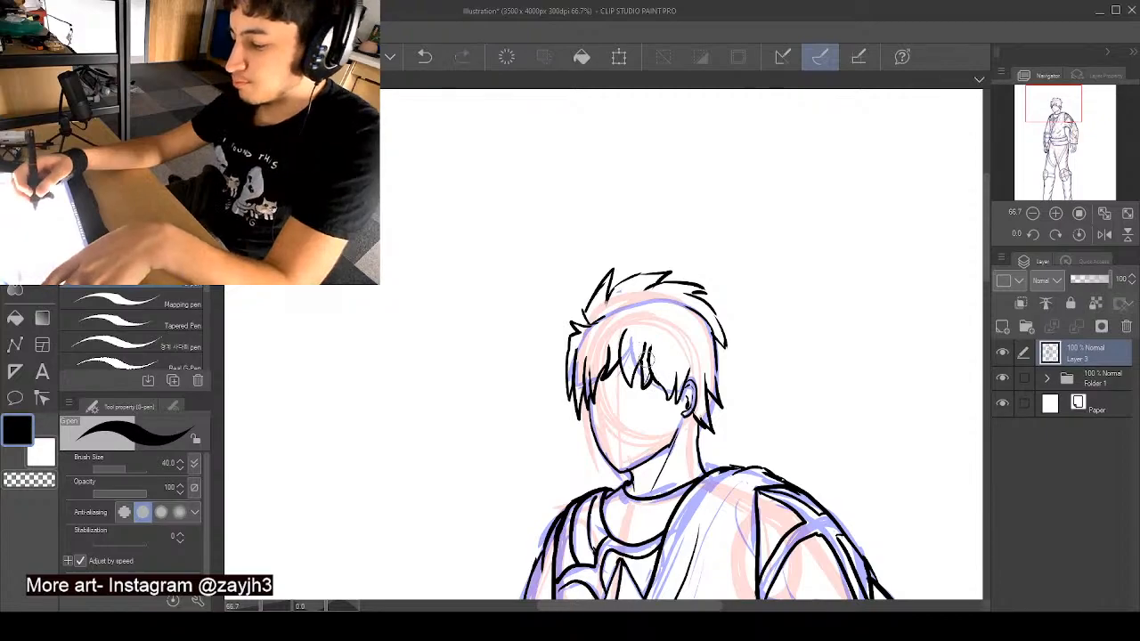
scroll(646, 365, down, 3)
drag(985, 277, 997, 313)
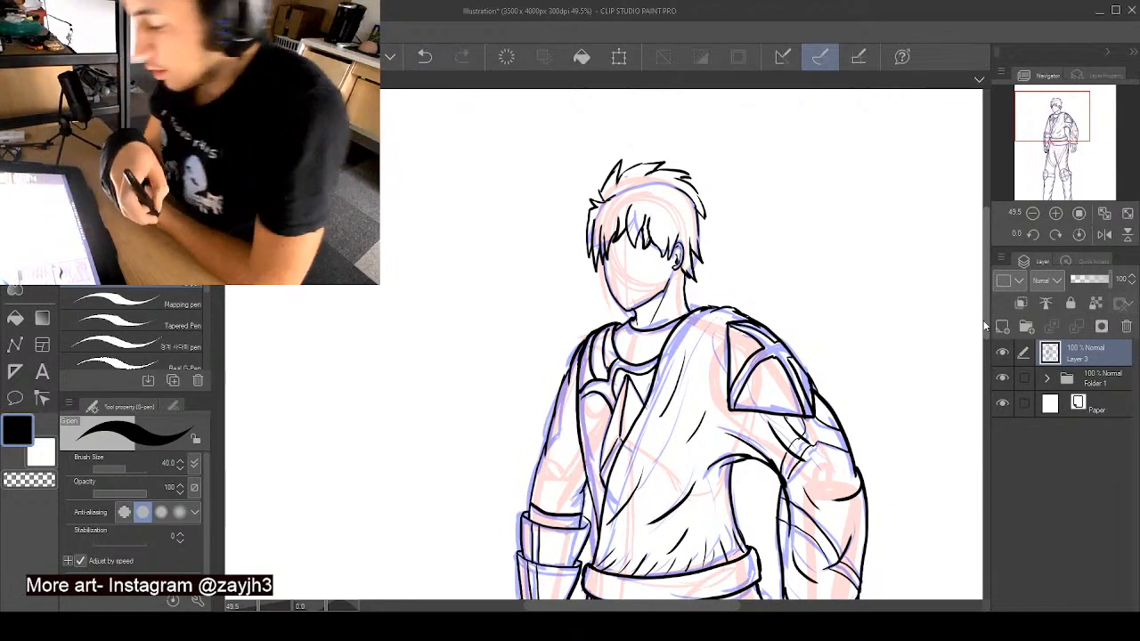
- Hide the sketch folder, Folder 1, so only the black line art shows on the paper
drag(985, 294, 985, 467)
scroll(792, 322, down, 4)
drag(984, 359, 987, 283)
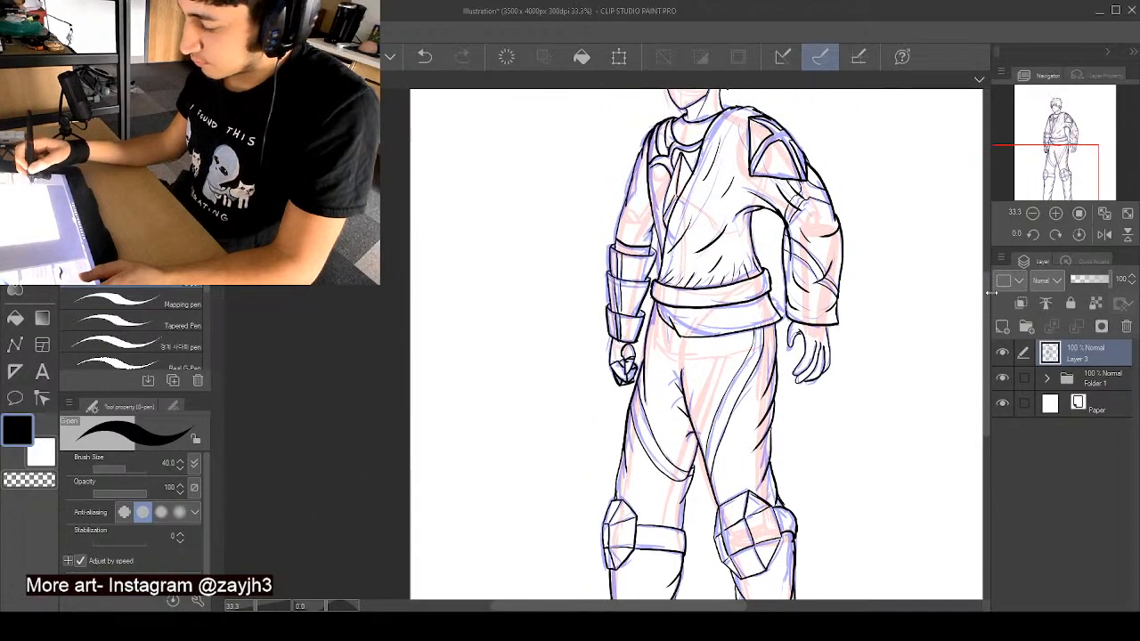
click(1002, 377)
mouse_move(985, 374)
mouse_down()
mouse_move(985, 310)
mouse_move(987, 369)
mouse_move(985, 359)
mouse_up()
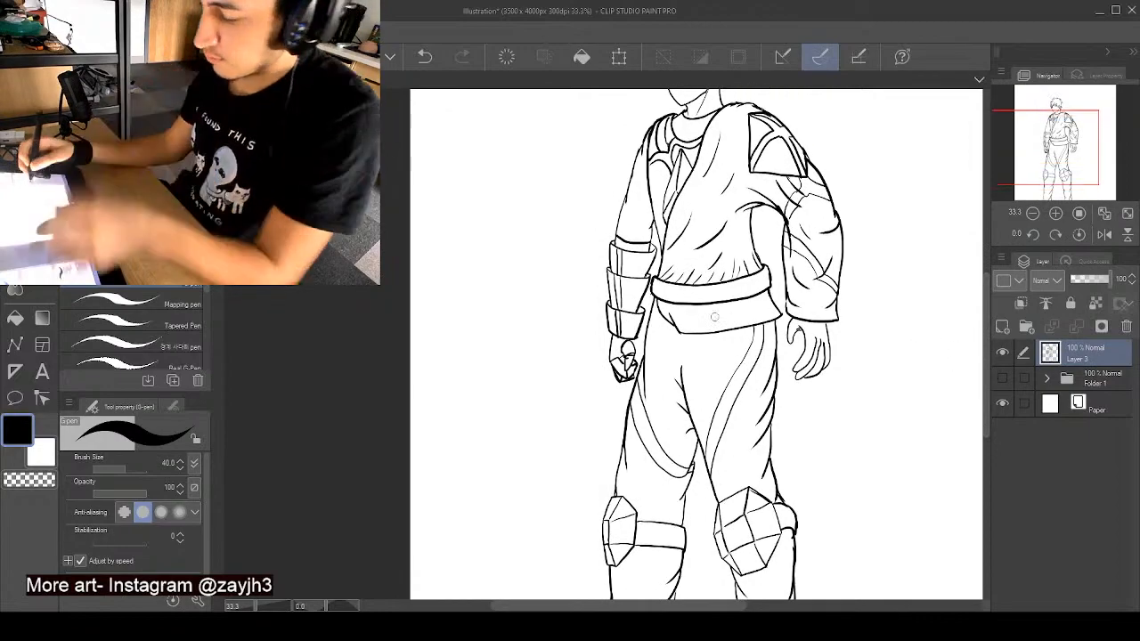
- Clear part of the waist sash and ink a knot there with two forked tails falling to either side
scroll(662, 288, up, 6)
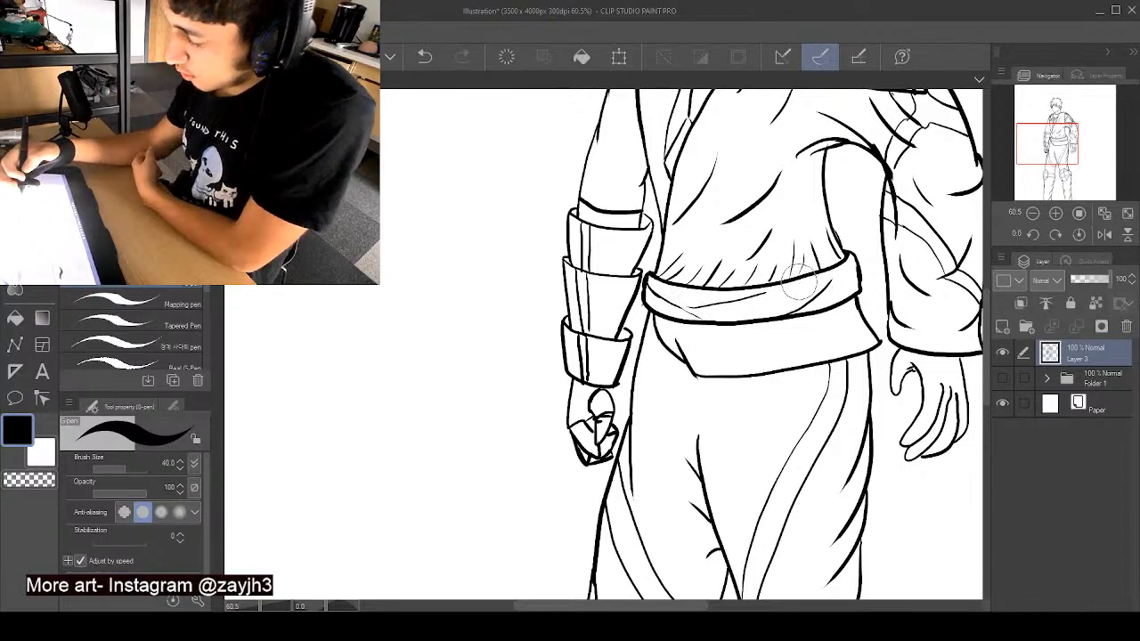
mouse_move(802, 275)
mouse_down()
mouse_move(778, 294)
mouse_move(802, 280)
mouse_move(814, 289)
mouse_move(806, 265)
mouse_move(821, 311)
mouse_move(823, 300)
mouse_move(822, 317)
mouse_move(814, 290)
mouse_move(810, 327)
mouse_move(790, 305)
mouse_up()
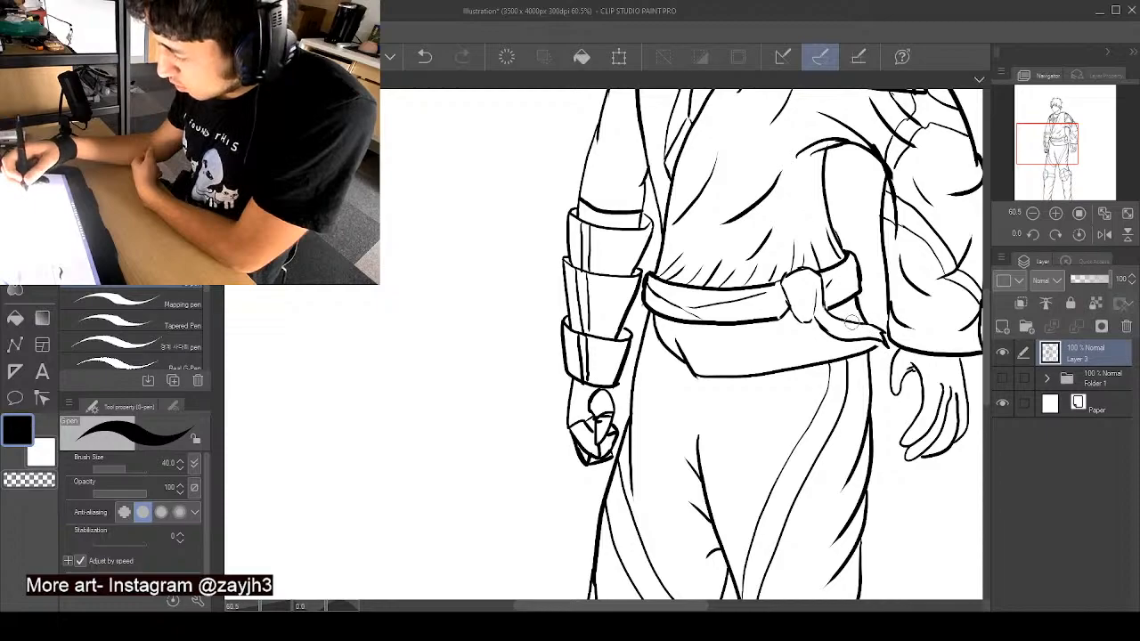
mouse_move(812, 319)
mouse_down()
mouse_move(745, 376)
mouse_move(740, 353)
mouse_move(725, 360)
mouse_move(796, 322)
mouse_up()
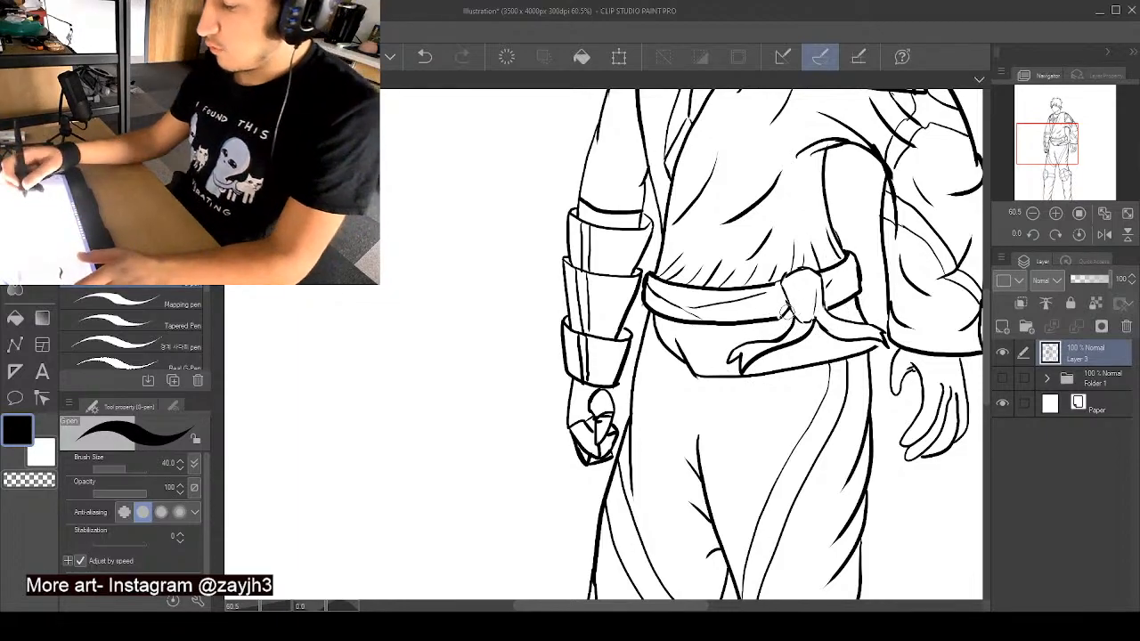
- Try short fold lines on the sash on both sides of the knot, undoing the rejected strokes
scroll(753, 313, down, 5)
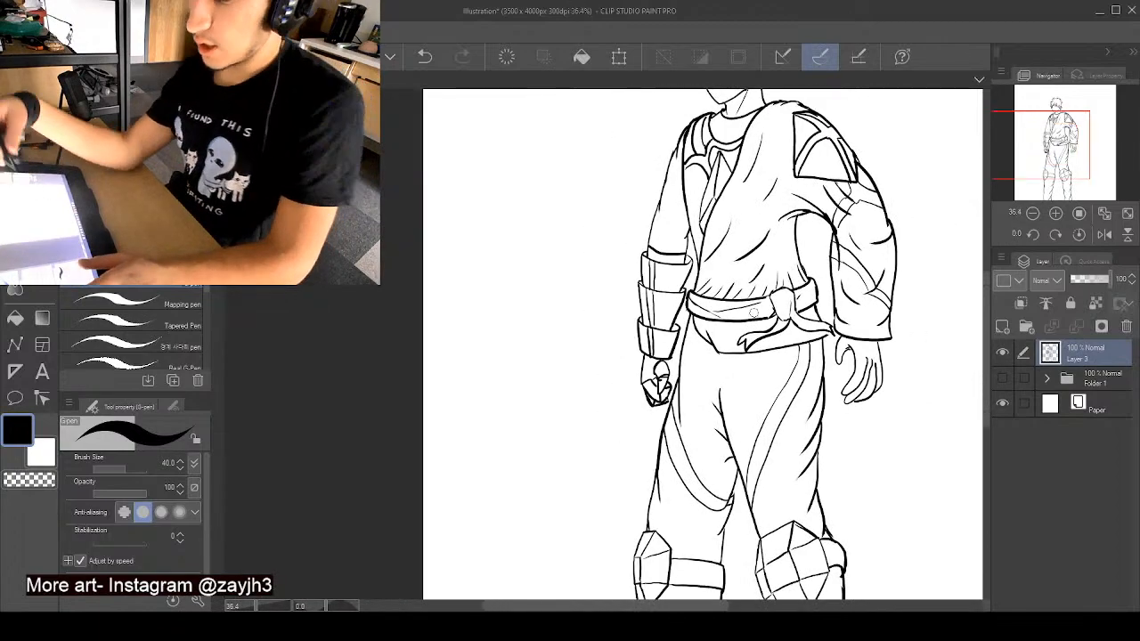
scroll(755, 313, up, 5)
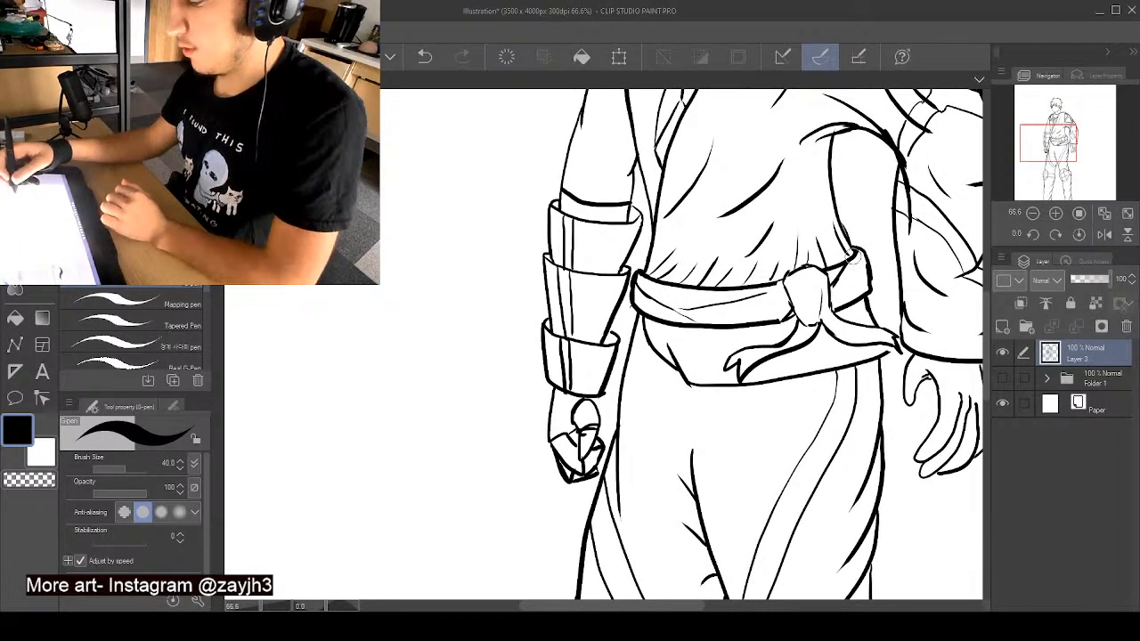
mouse_move(833, 291)
mouse_down()
mouse_move(869, 283)
mouse_move(842, 278)
mouse_up()
key(ctrl+z)
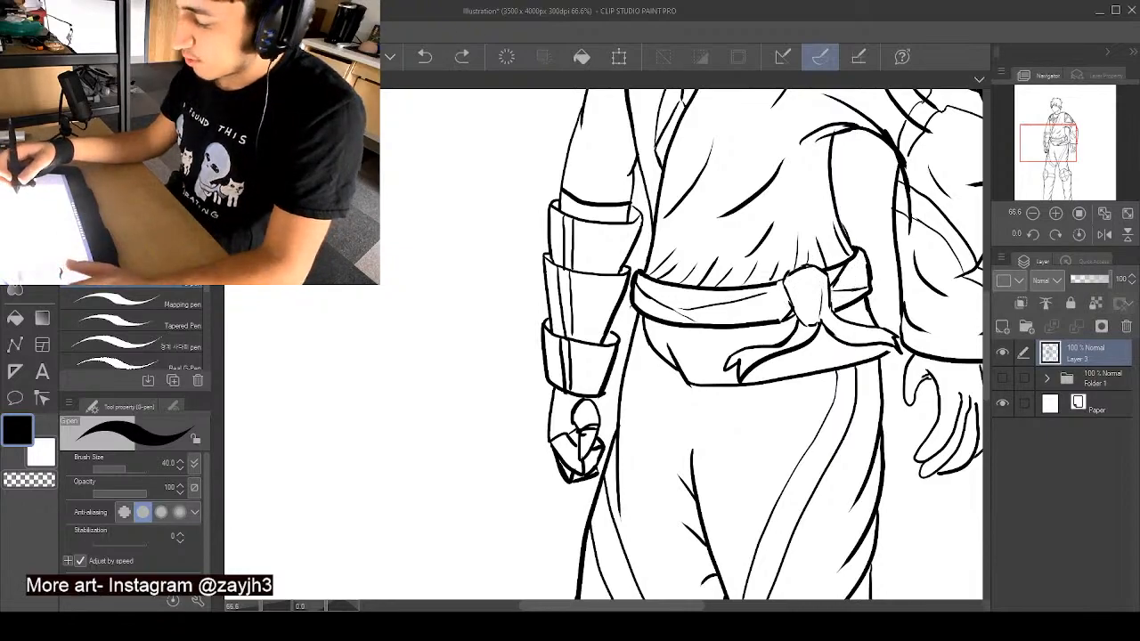
drag(785, 307, 743, 300)
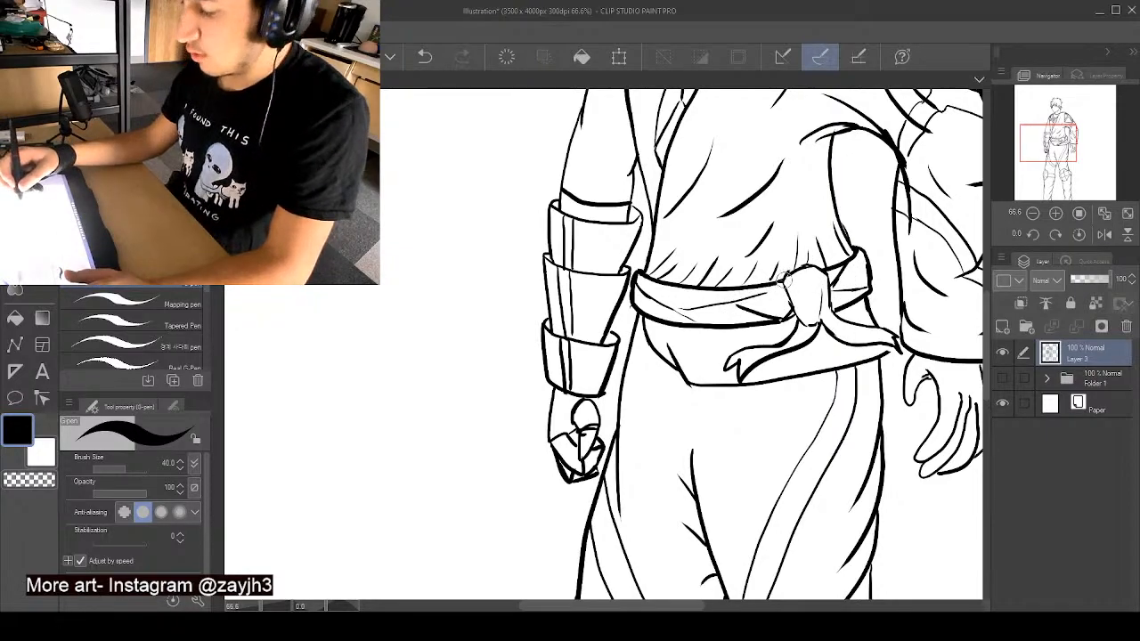
key(ctrl+z)
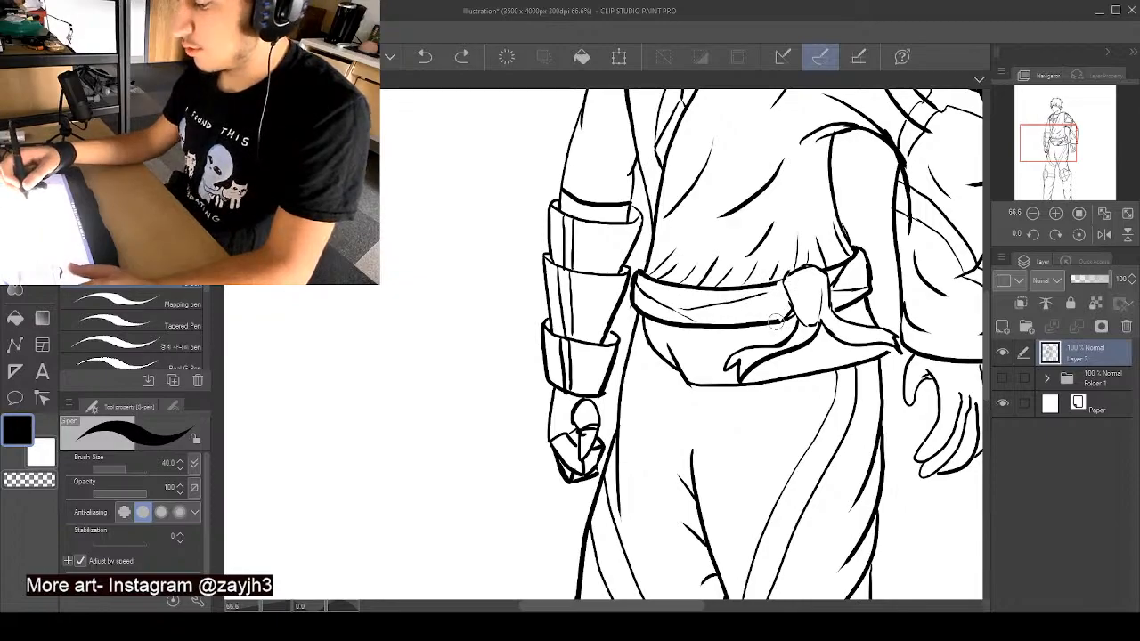
drag(781, 300, 777, 281)
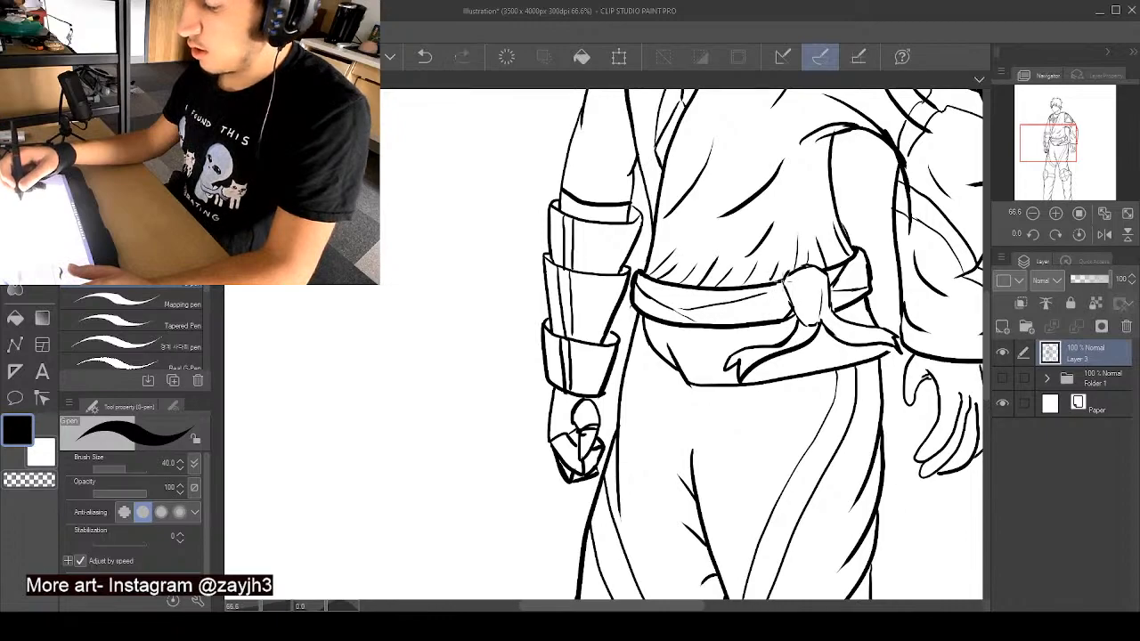
scroll(771, 284, down, 3)
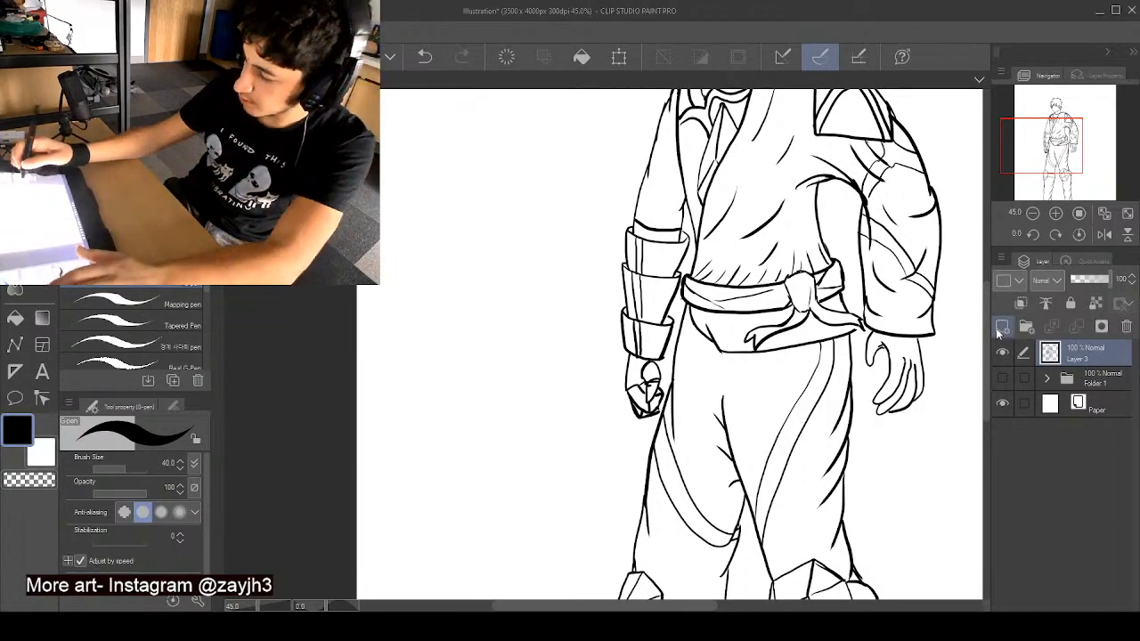
- Add a new layer beneath the line art and choose the Mapping pen with a pale lavender-blue colour for shading
mouse_move(983, 332)
mouse_down()
mouse_move(994, 263)
mouse_move(996, 316)
mouse_up()
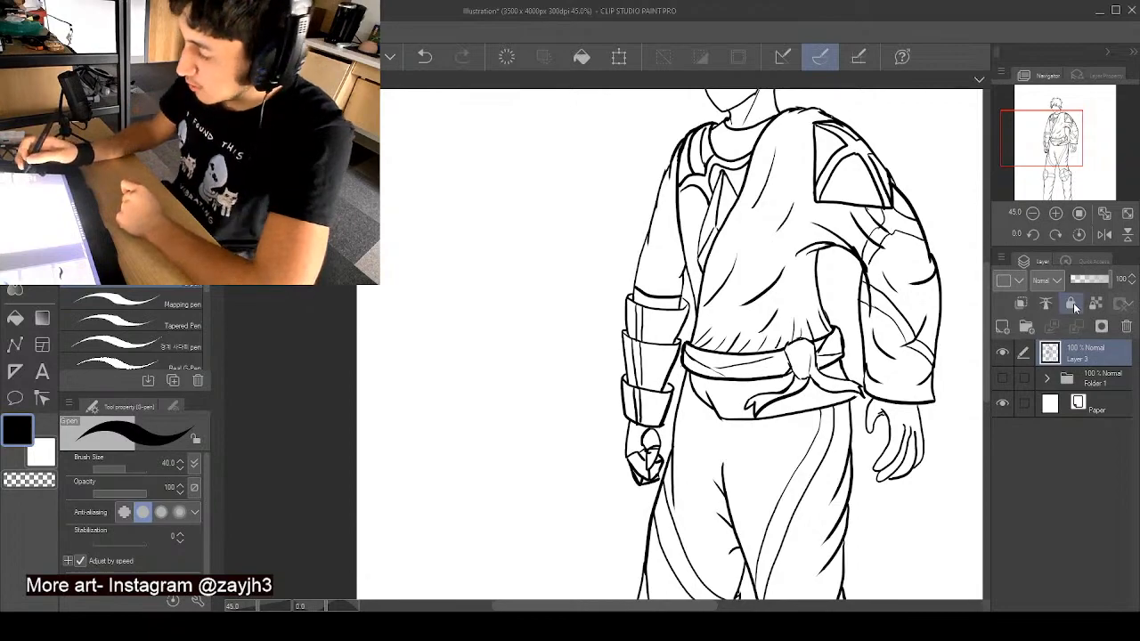
click(1102, 380)
click(1003, 328)
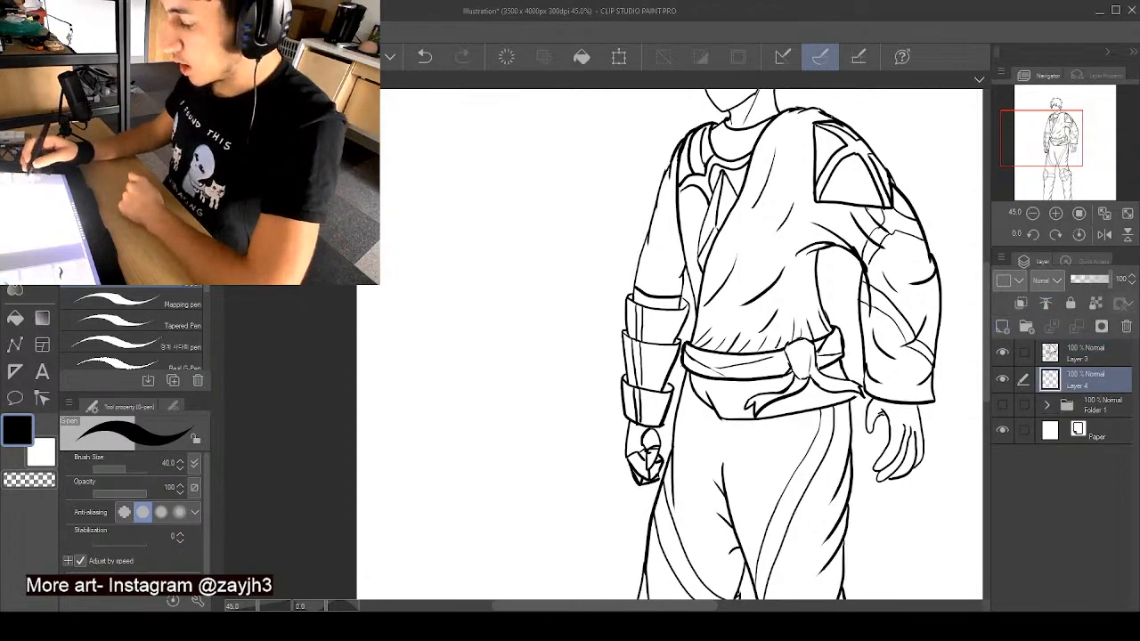
click(115, 151)
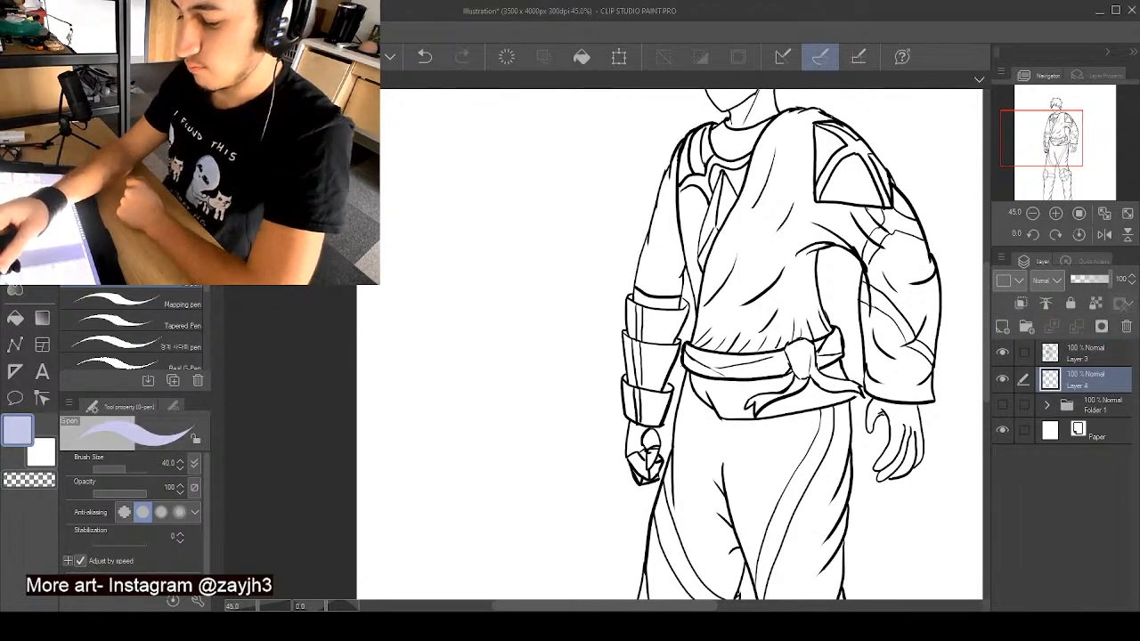
click(134, 304)
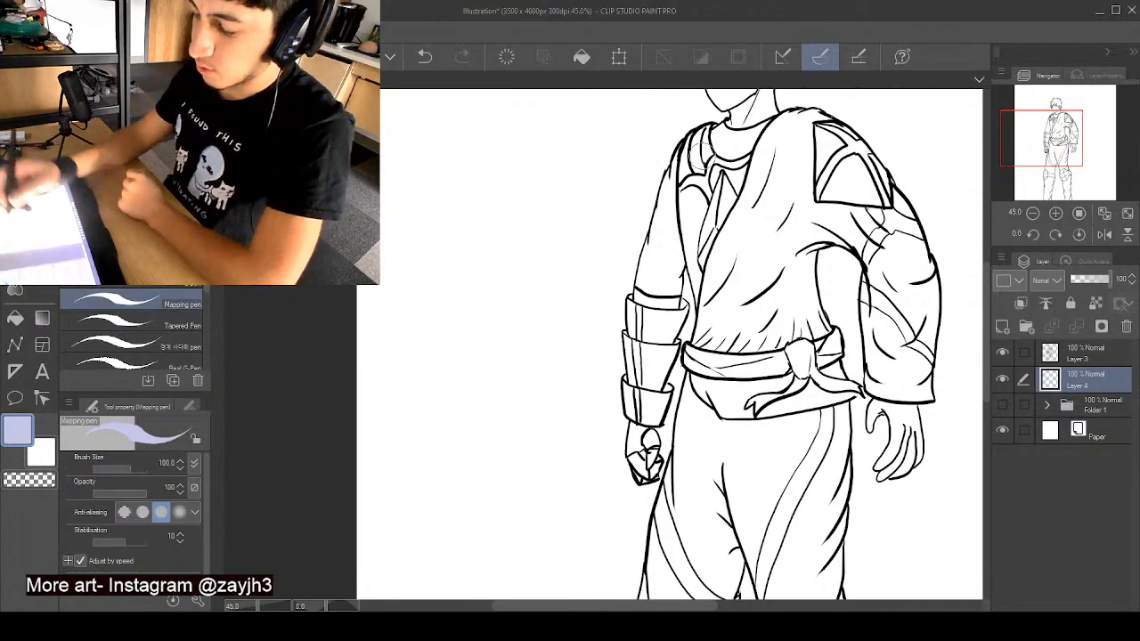
- Shade the outer side of the armoured arm in pale blue, from the shoulder over the bracer plates to the fist
drag(671, 181, 653, 238)
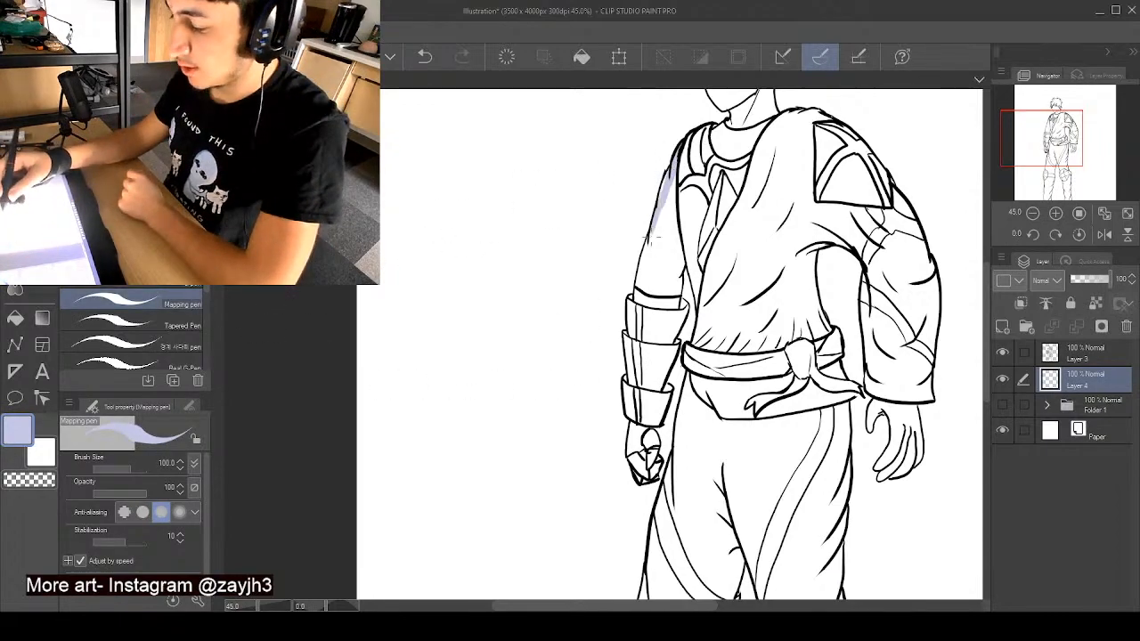
drag(665, 177, 634, 328)
drag(643, 272, 634, 347)
drag(634, 304, 635, 313)
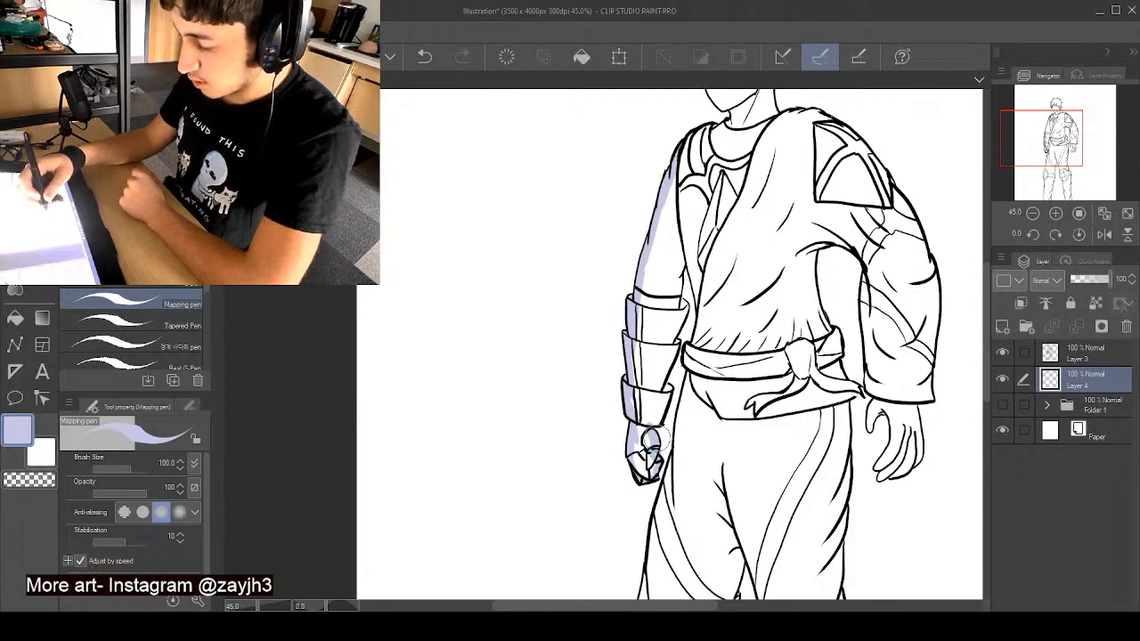
mouse_move(648, 458)
mouse_down()
mouse_move(640, 424)
mouse_move(641, 461)
mouse_up()
drag(639, 420, 638, 393)
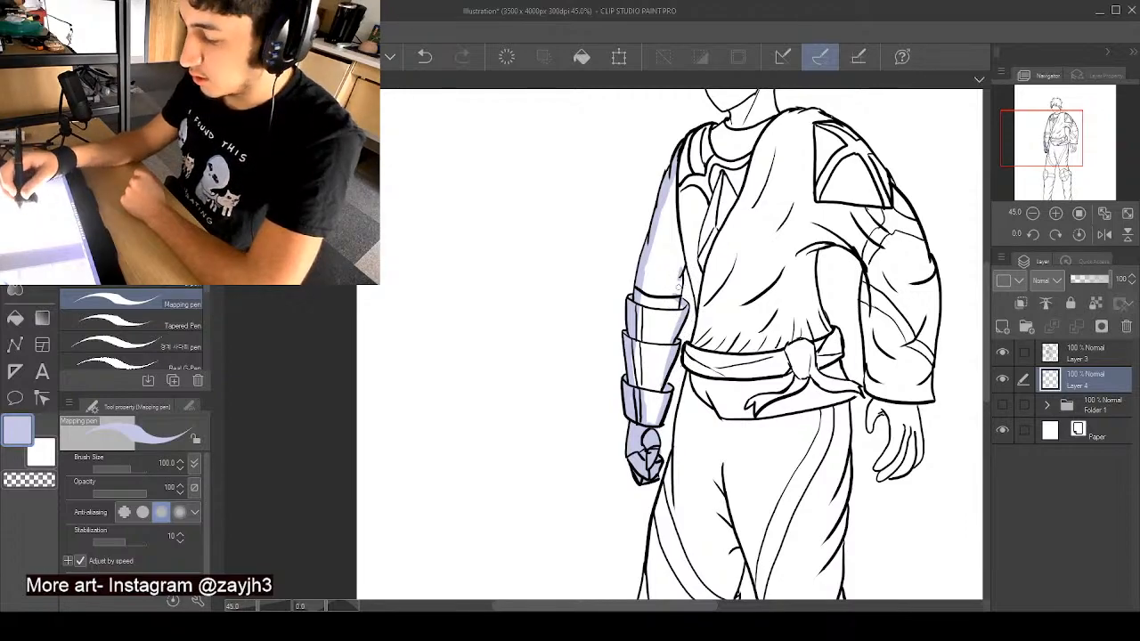
- Shade the tunic's edge, chest opening and collar, plus the face edge, hair outline and neck, in pale blue
drag(691, 244, 700, 381)
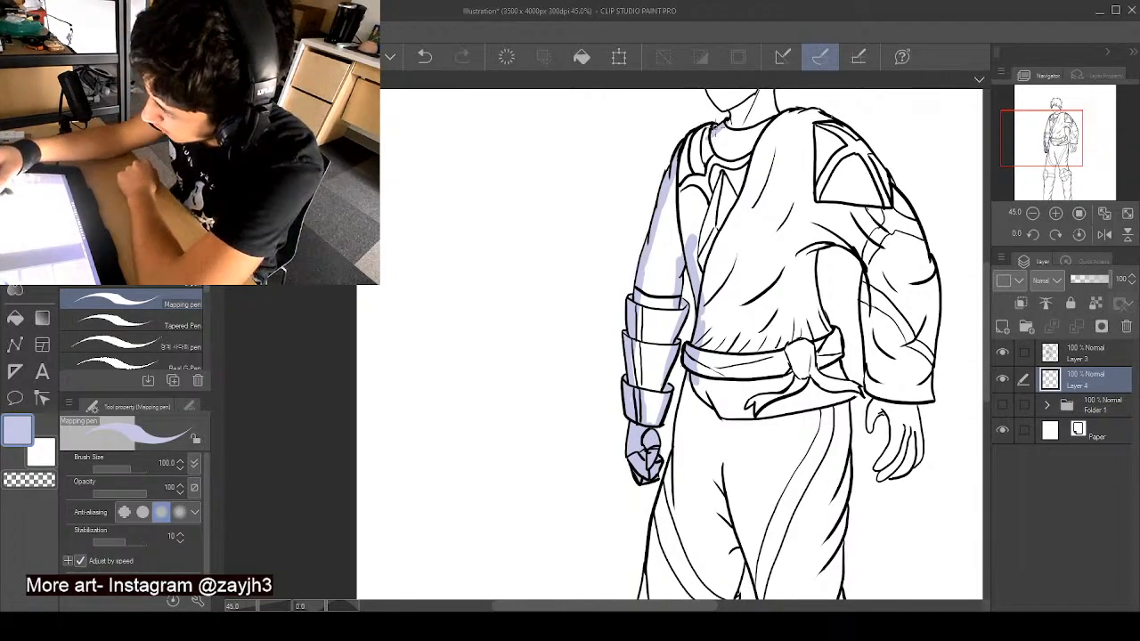
mouse_move(690, 141)
mouse_down()
mouse_move(686, 182)
mouse_move(695, 147)
mouse_move(738, 127)
mouse_up()
drag(988, 356, 988, 302)
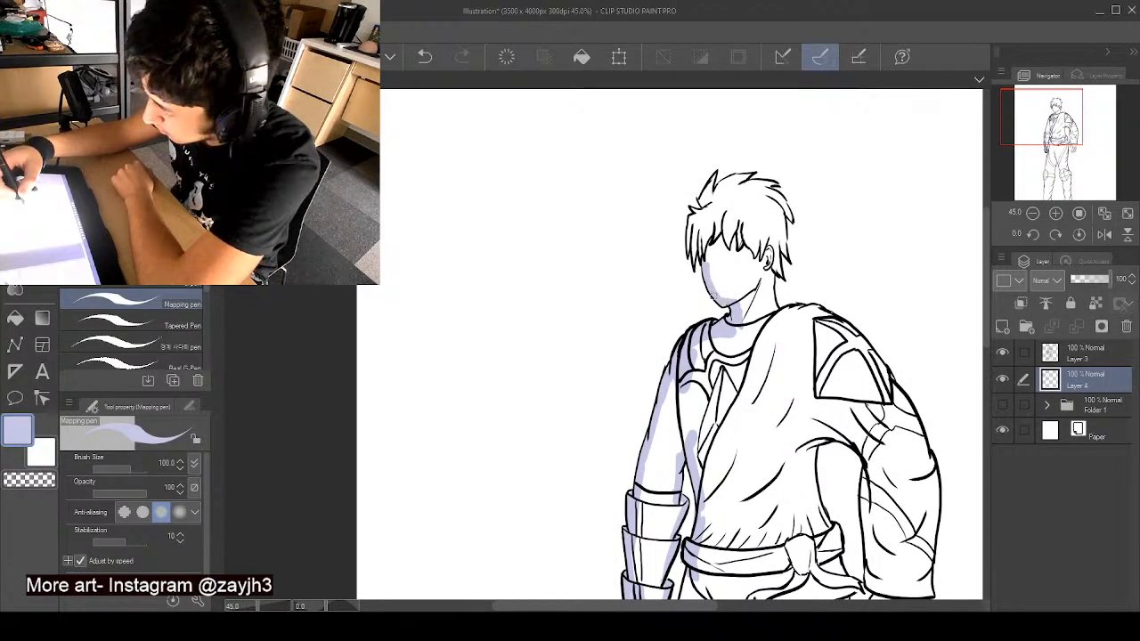
mouse_move(712, 296)
mouse_down()
mouse_move(691, 228)
mouse_move(690, 260)
mouse_move(693, 214)
mouse_move(715, 198)
mouse_move(708, 183)
mouse_move(739, 181)
mouse_up()
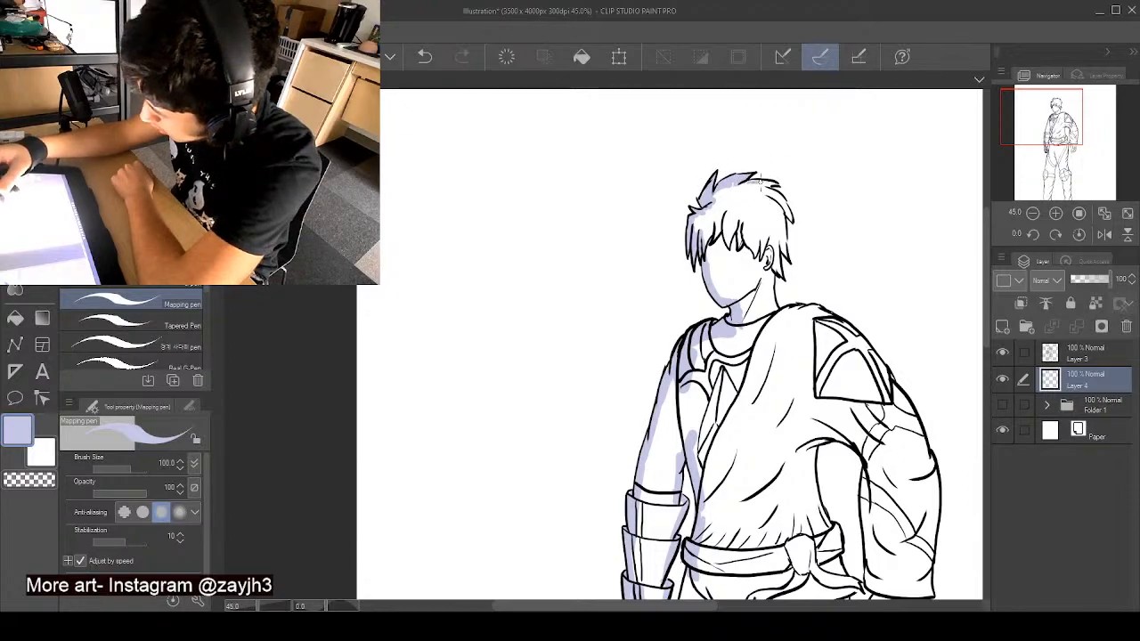
mouse_move(748, 183)
mouse_down()
mouse_move(791, 215)
mouse_move(777, 194)
mouse_move(790, 245)
mouse_move(770, 287)
mouse_move(805, 310)
mouse_up()
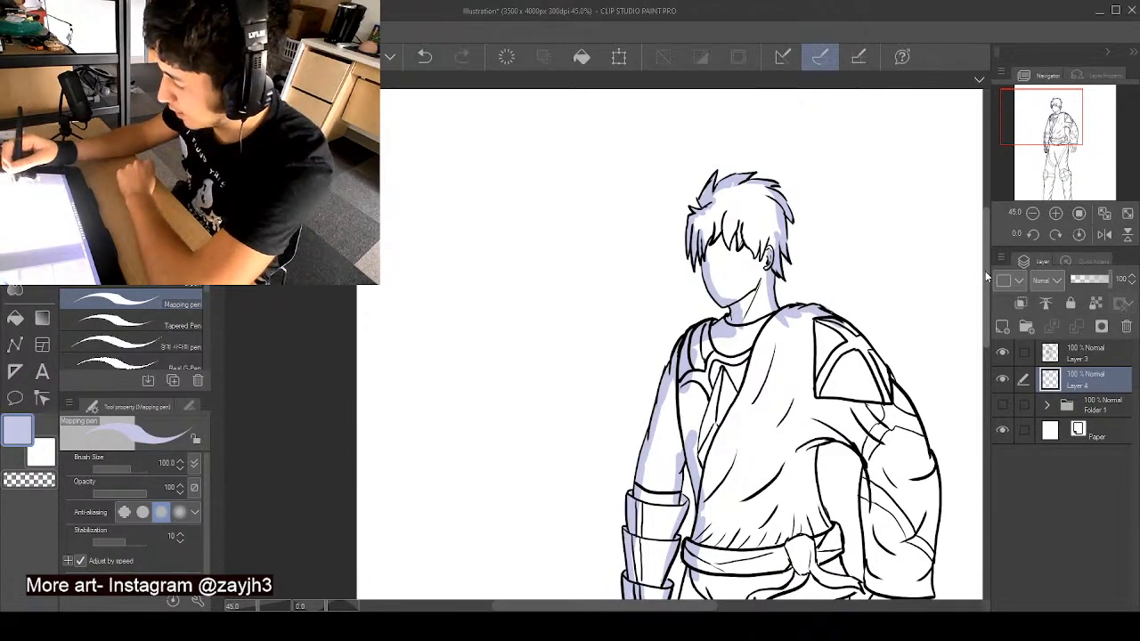
- Shade the wide-sleeved arm in pale blue along the shoulder pad, sleeve edges and cuff, and tint the open hand
drag(985, 277, 985, 316)
drag(709, 609, 751, 608)
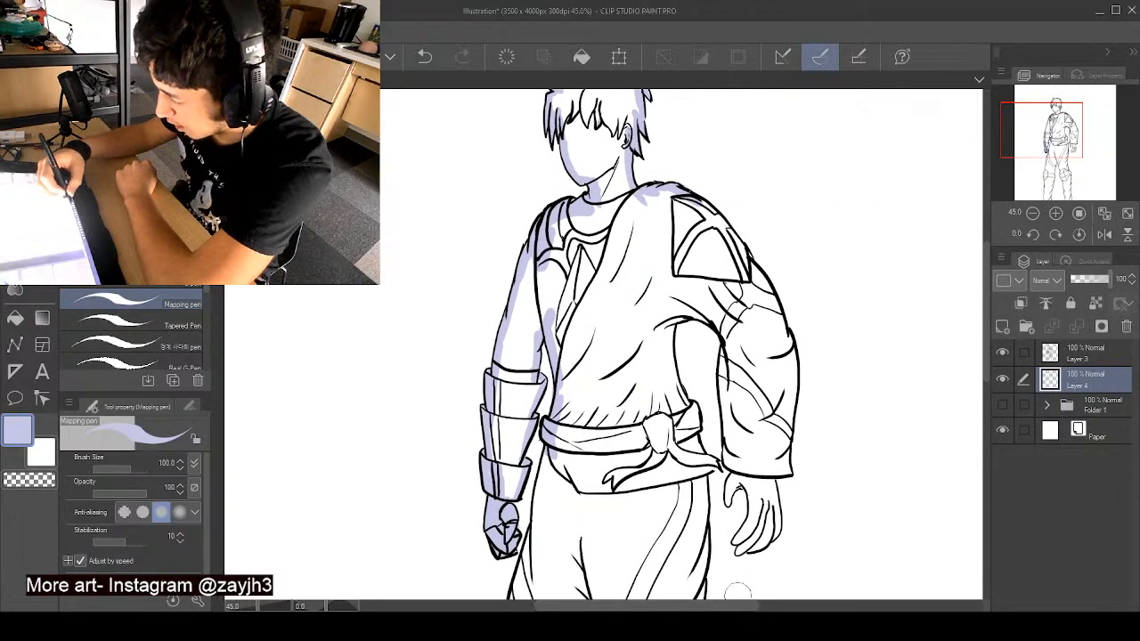
mouse_move(698, 312)
mouse_down()
mouse_move(734, 362)
mouse_move(728, 384)
mouse_move(722, 366)
mouse_move(735, 398)
mouse_move(721, 374)
mouse_move(726, 440)
mouse_up()
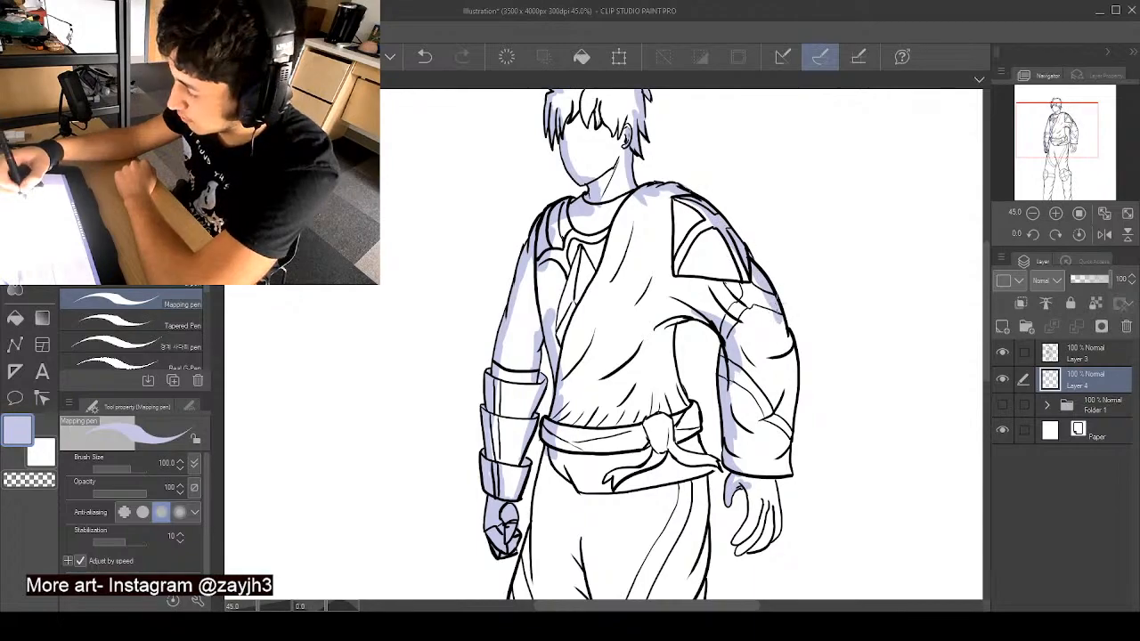
mouse_move(781, 315)
mouse_down()
mouse_move(786, 387)
mouse_move(792, 364)
mouse_move(791, 394)
mouse_up()
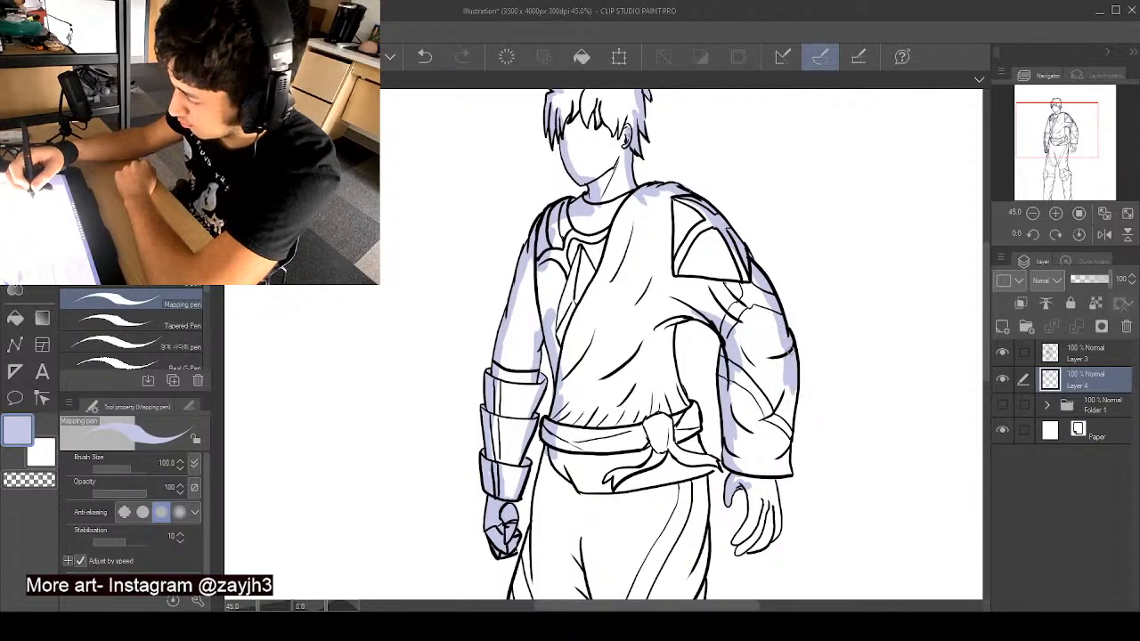
mouse_move(790, 351)
mouse_down()
mouse_move(789, 470)
mouse_move(746, 469)
mouse_up()
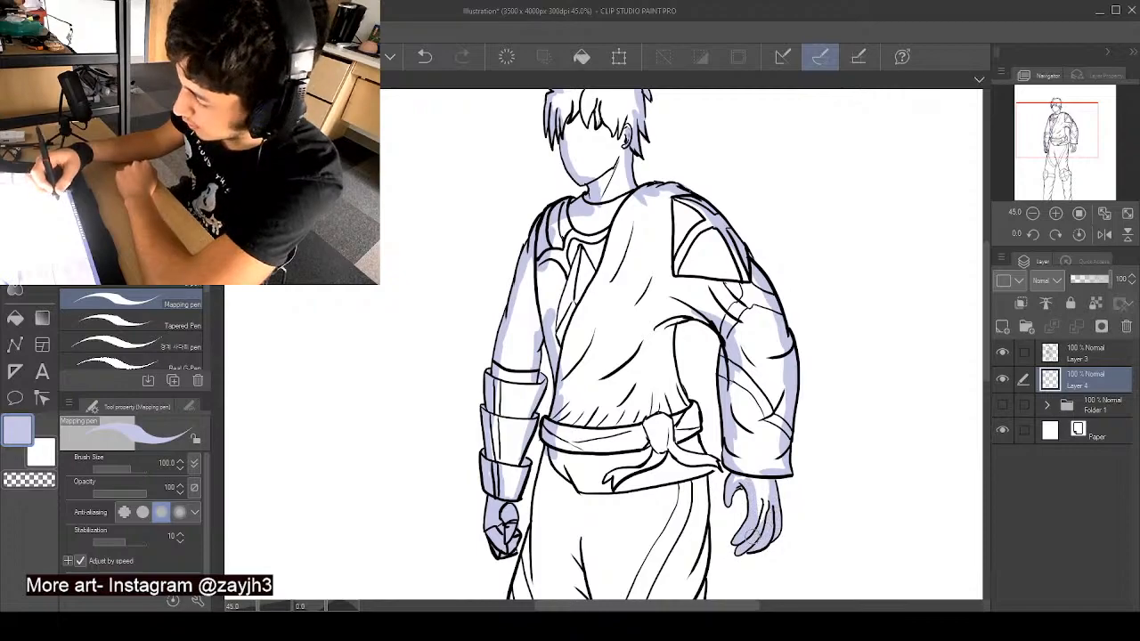
mouse_move(755, 532)
mouse_down()
mouse_move(758, 449)
mouse_move(737, 469)
mouse_up()
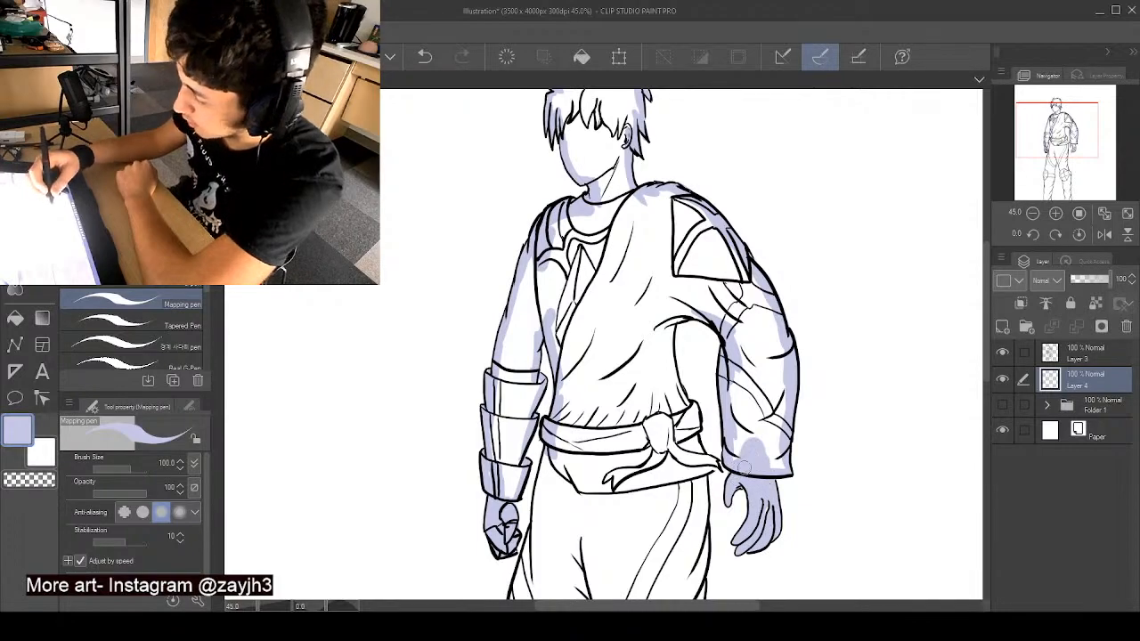
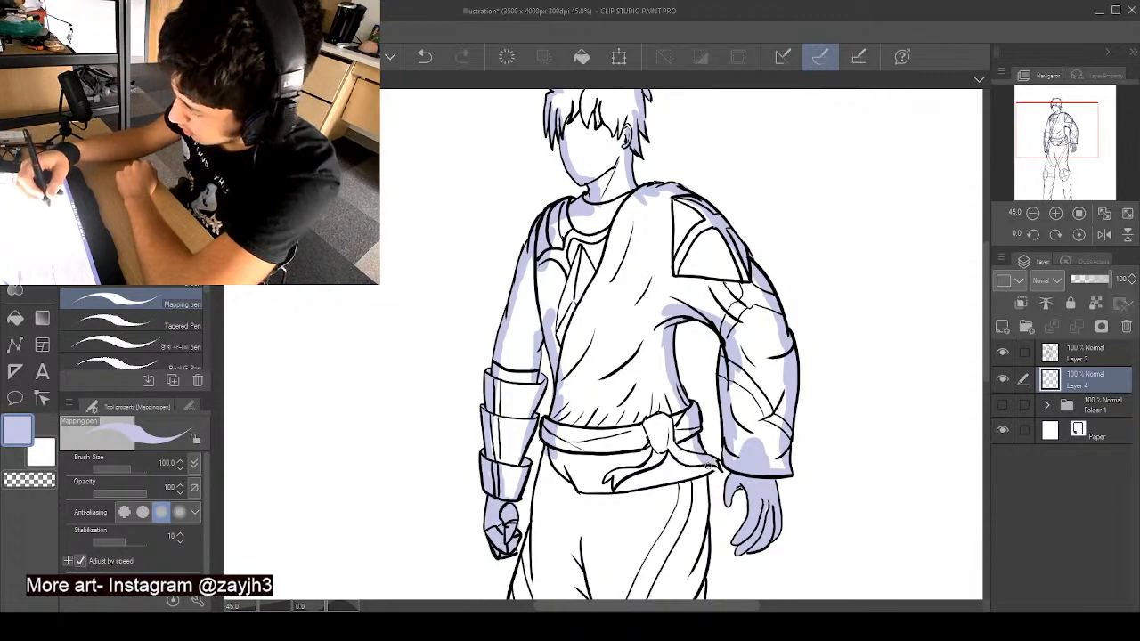
- Shade both hip edges in pale blue, plus the outer thigh, knee pad and upper shin of the leg on the armoured-arm side
drag(701, 481, 705, 516)
drag(542, 465, 539, 522)
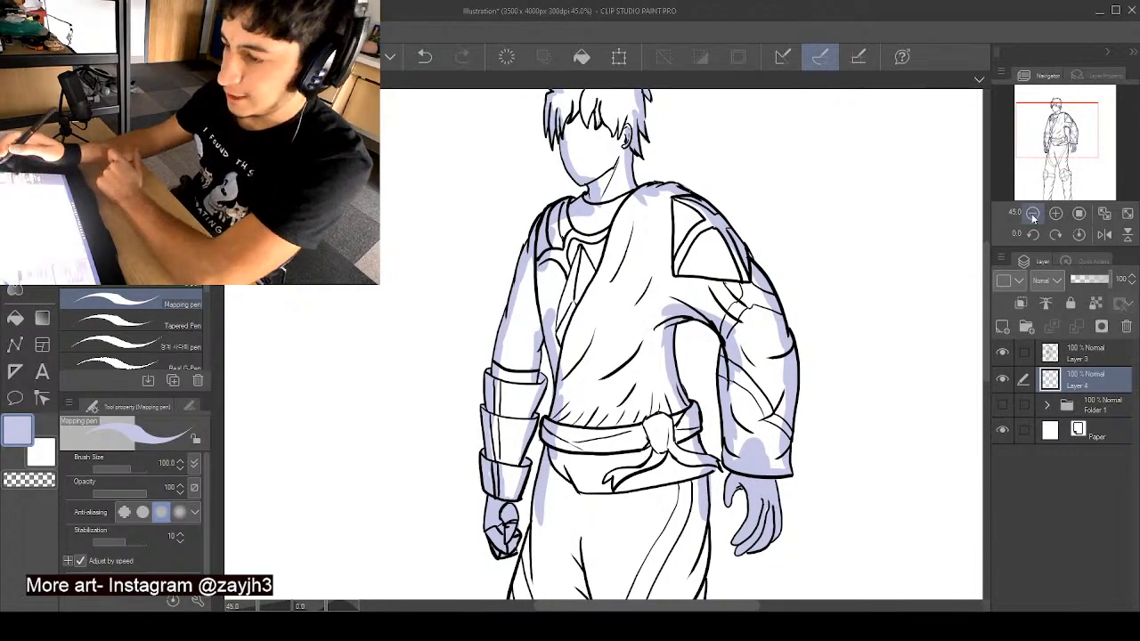
mouse_move(988, 297)
mouse_down()
mouse_move(998, 411)
mouse_move(995, 400)
mouse_up()
mouse_move(535, 147)
mouse_down()
mouse_move(496, 343)
mouse_move(495, 331)
mouse_move(500, 375)
mouse_move(496, 365)
mouse_move(480, 393)
mouse_move(490, 458)
mouse_up()
key(x)
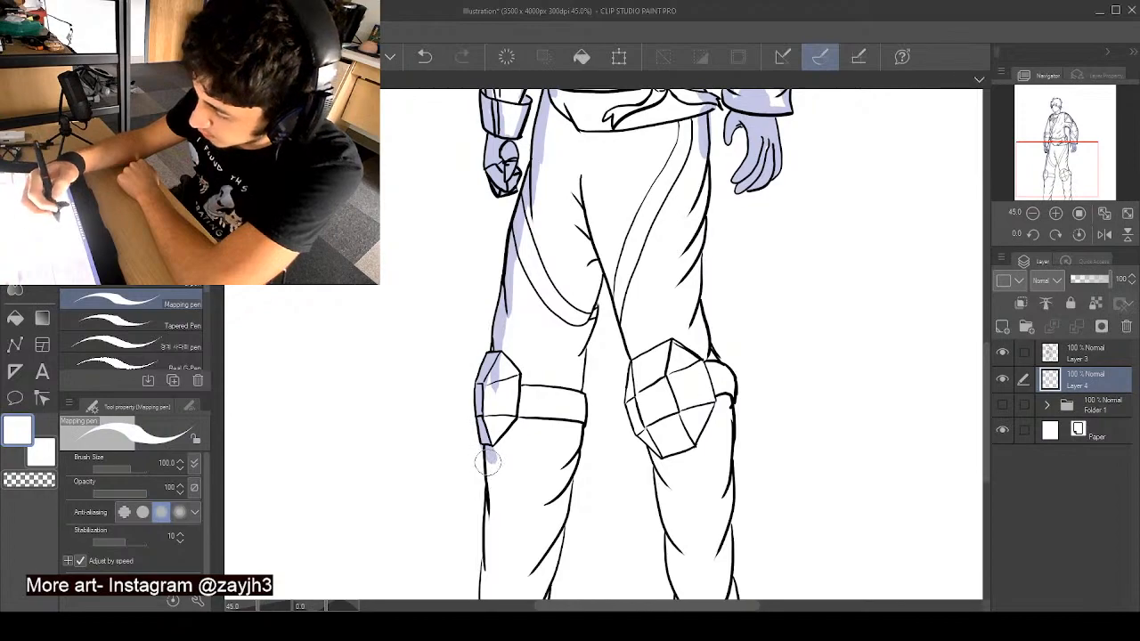
drag(479, 450, 481, 444)
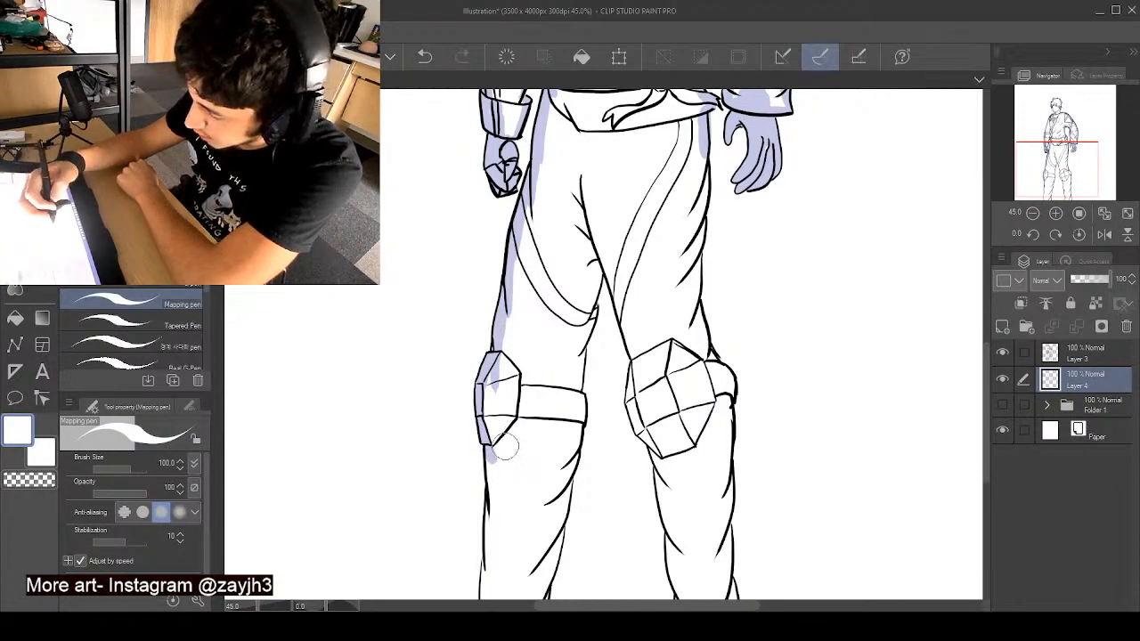
key(x)
drag(488, 450, 495, 518)
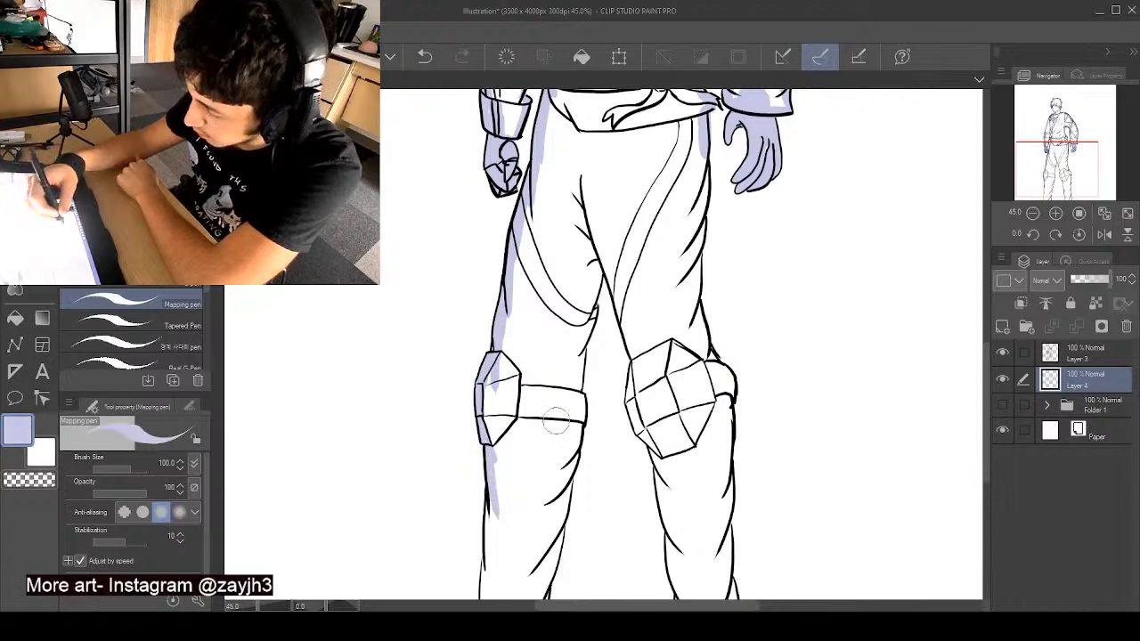
- Shade the inner thighs in pale blue, plus the knee pad, strap and both edges of the leg on the wide-sleeve side
mouse_move(593, 303)
mouse_down()
mouse_move(602, 246)
mouse_move(592, 297)
mouse_move(599, 265)
mouse_move(615, 290)
mouse_move(609, 268)
mouse_move(650, 386)
mouse_move(630, 333)
mouse_move(647, 394)
mouse_move(644, 381)
mouse_move(628, 412)
mouse_move(677, 472)
mouse_up()
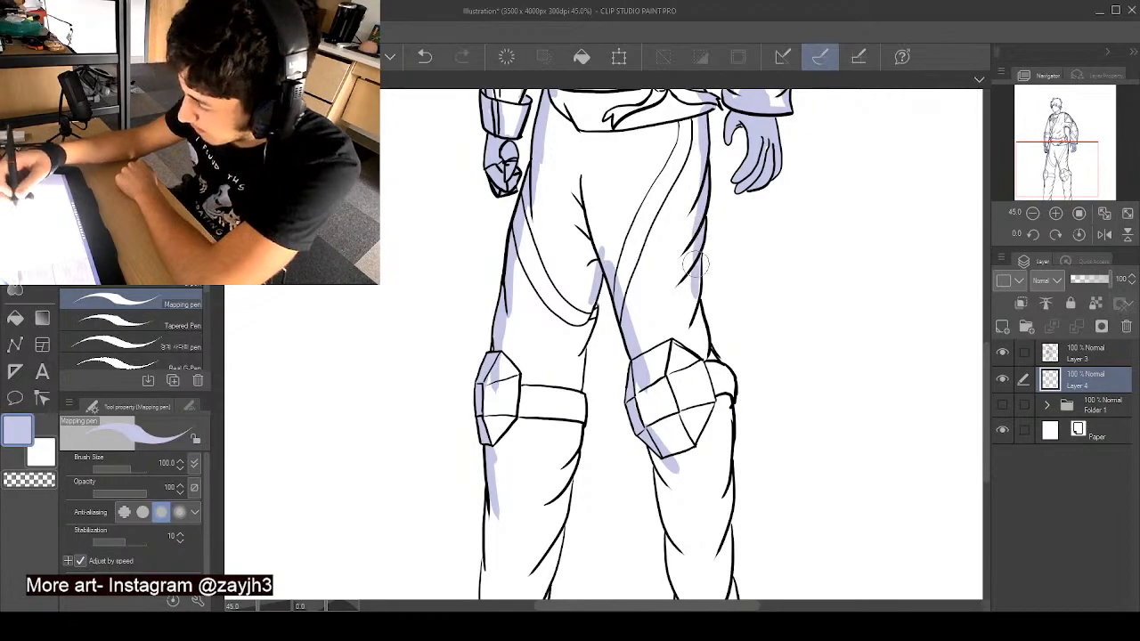
drag(697, 303, 704, 360)
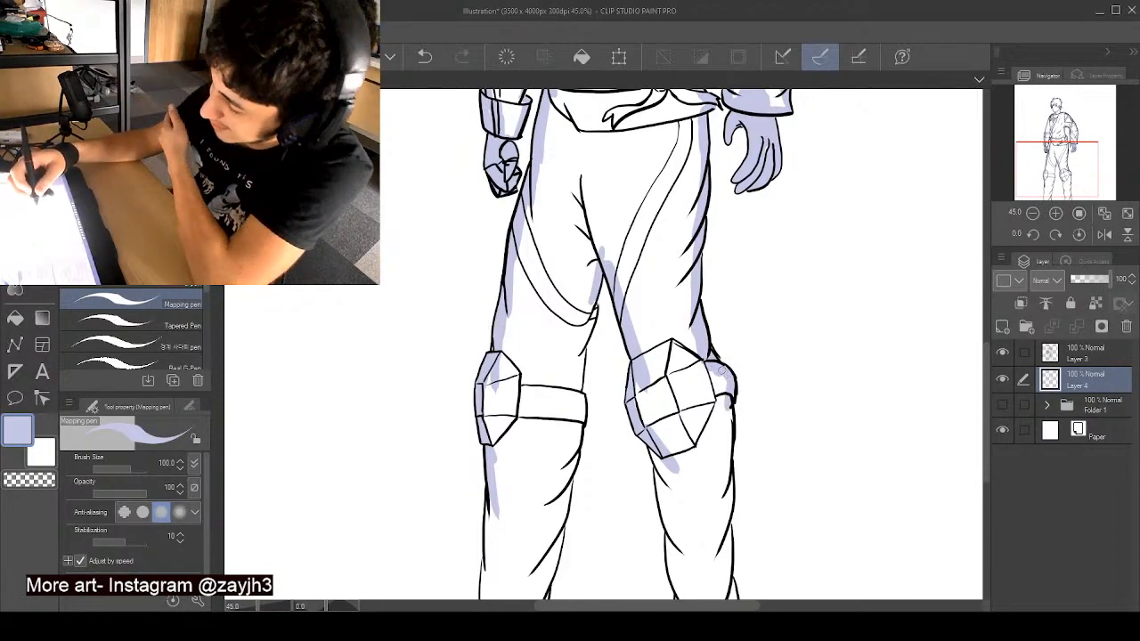
key(x)
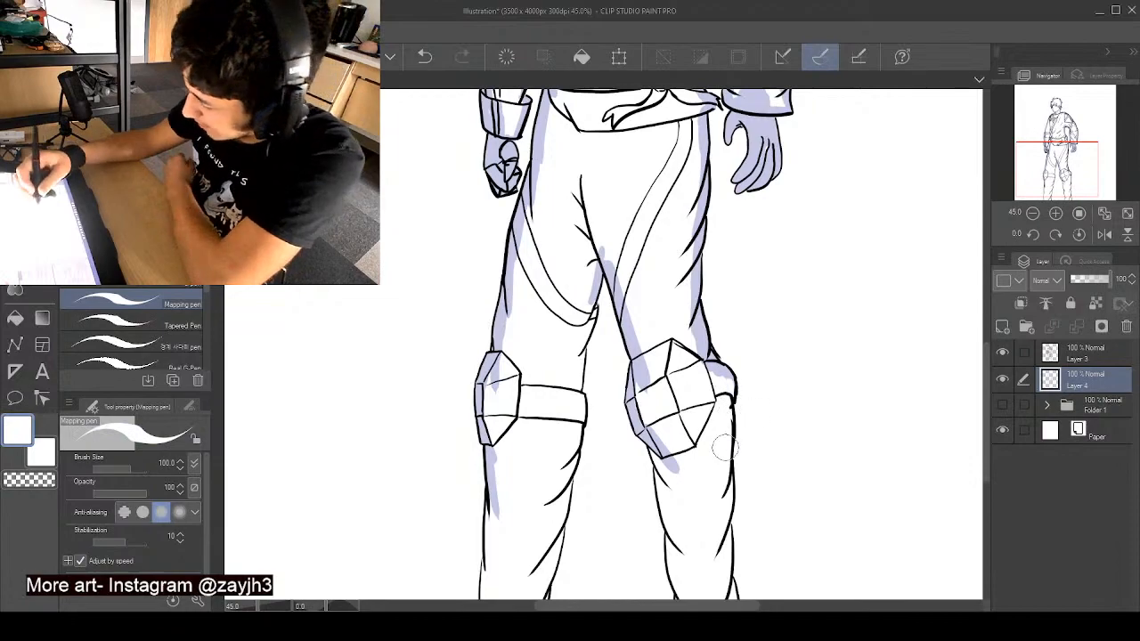
mouse_move(726, 397)
mouse_down()
mouse_move(732, 426)
mouse_move(700, 379)
mouse_move(699, 328)
mouse_up()
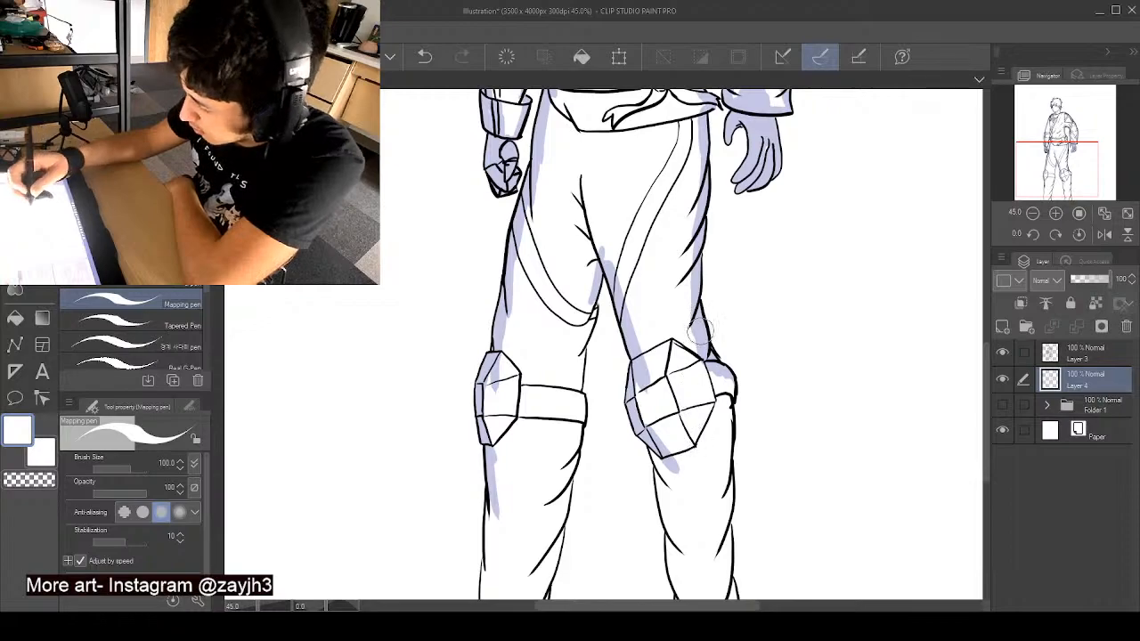
alt+click(700, 331)
mouse_move(725, 405)
mouse_down()
mouse_move(718, 511)
mouse_move(724, 519)
mouse_move(729, 505)
mouse_move(728, 570)
mouse_up()
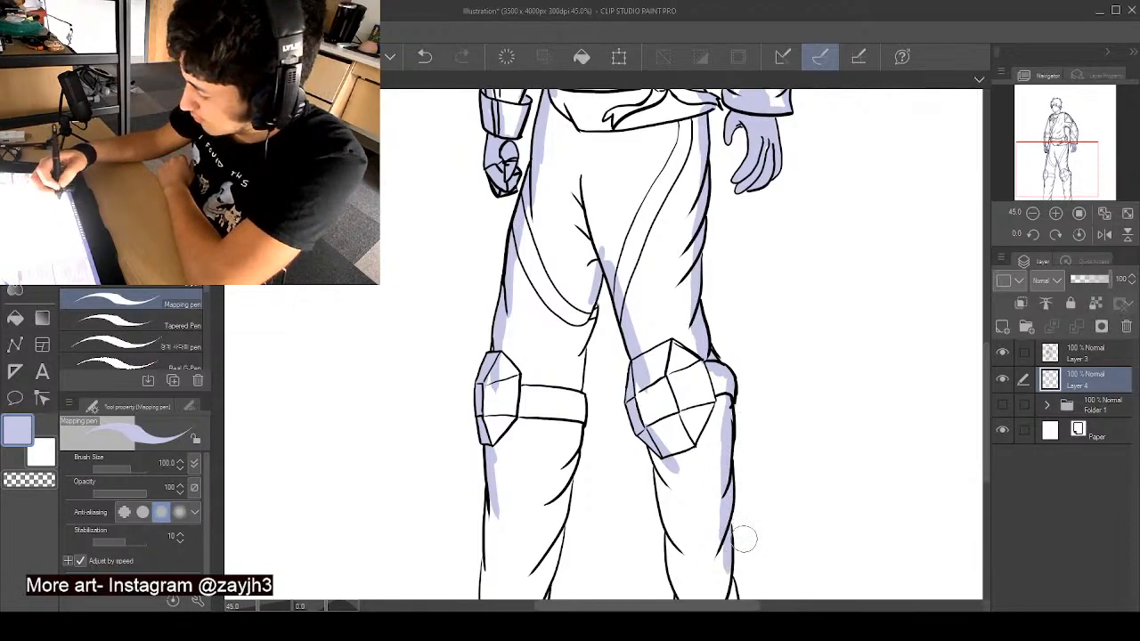
drag(988, 394, 988, 416)
mouse_move(731, 501)
mouse_down()
mouse_move(736, 537)
mouse_move(695, 533)
mouse_move(685, 517)
mouse_move(682, 548)
mouse_move(683, 516)
mouse_move(680, 559)
mouse_move(668, 435)
mouse_move(647, 373)
mouse_move(663, 392)
mouse_move(670, 445)
mouse_up()
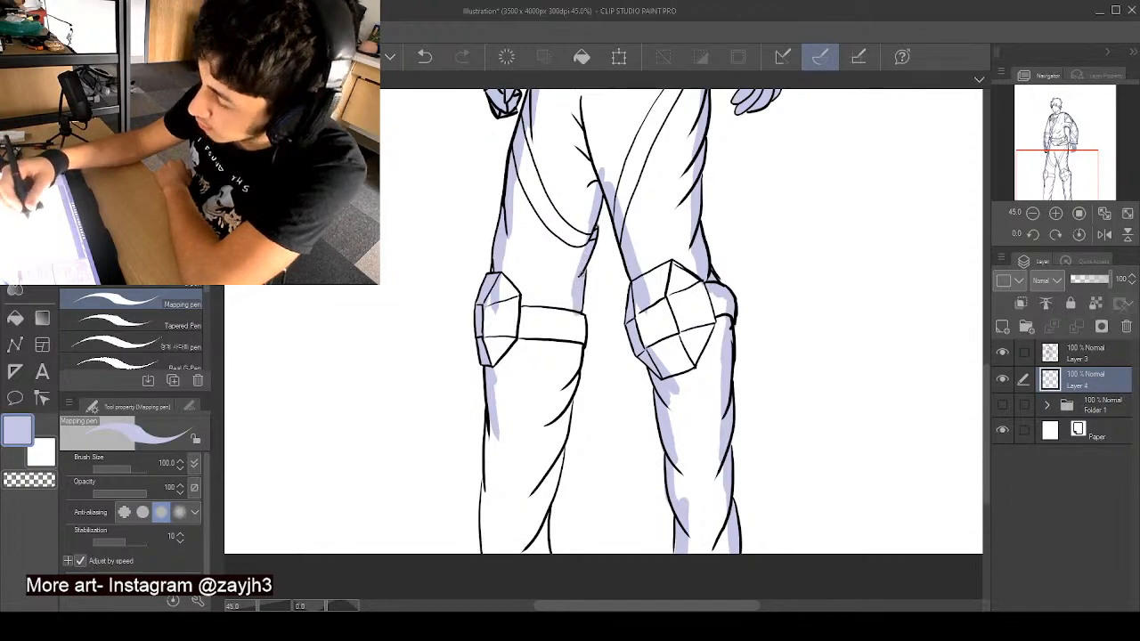
- Shade both edges of the lower leg on the armoured-arm side in pale blue, from the knee strap to the canvas edge
drag(582, 329, 543, 490)
drag(561, 438, 558, 452)
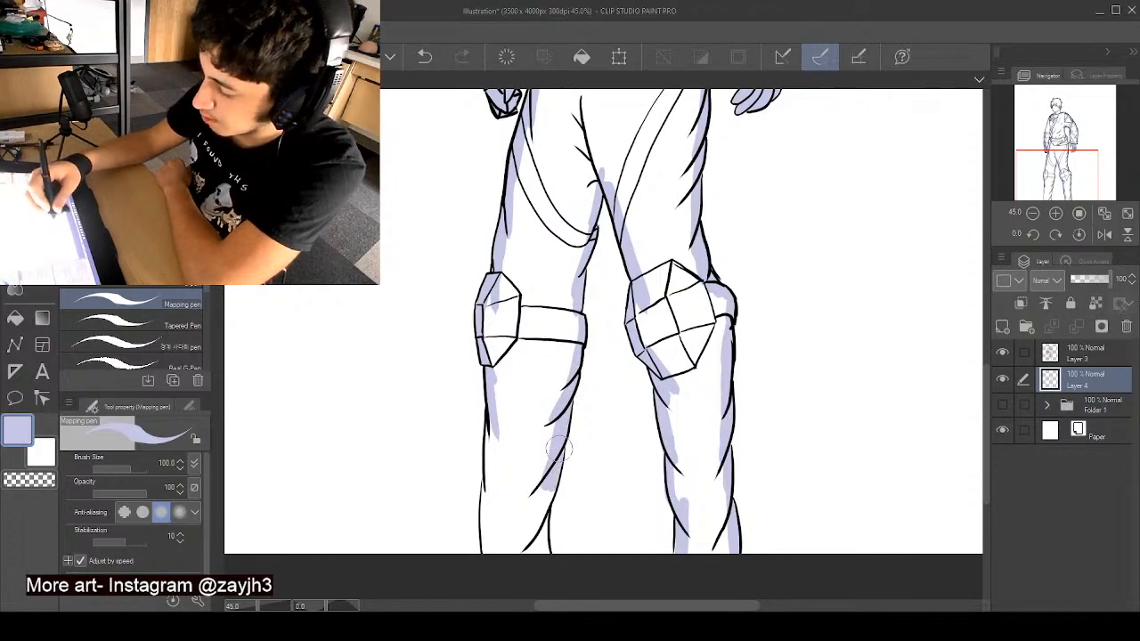
drag(555, 494, 540, 547)
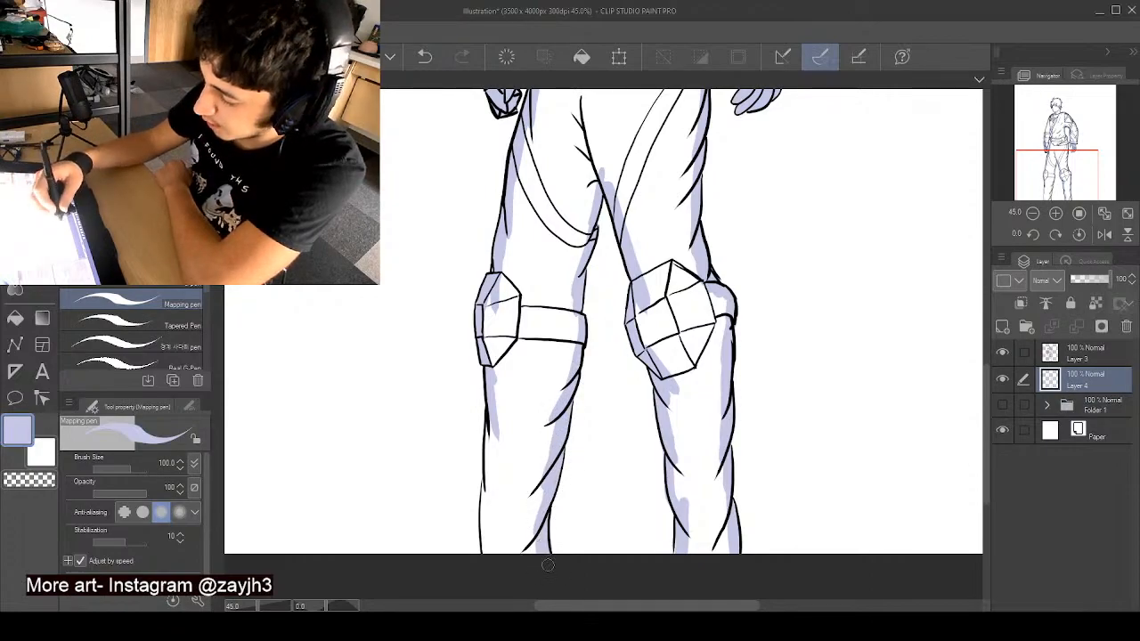
drag(489, 422, 488, 543)
drag(488, 488, 490, 553)
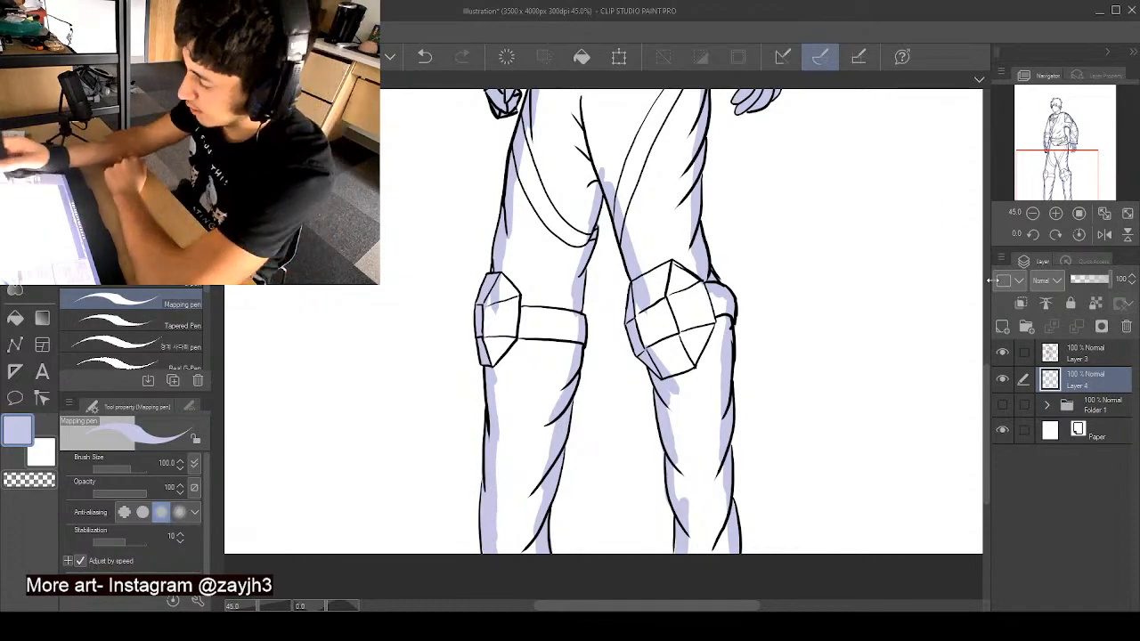
- Fill both lower legs, the knee pads and the armoured-side thigh with solid pale blue
scroll(988, 360, up, 2)
drag(988, 360, 986, 418)
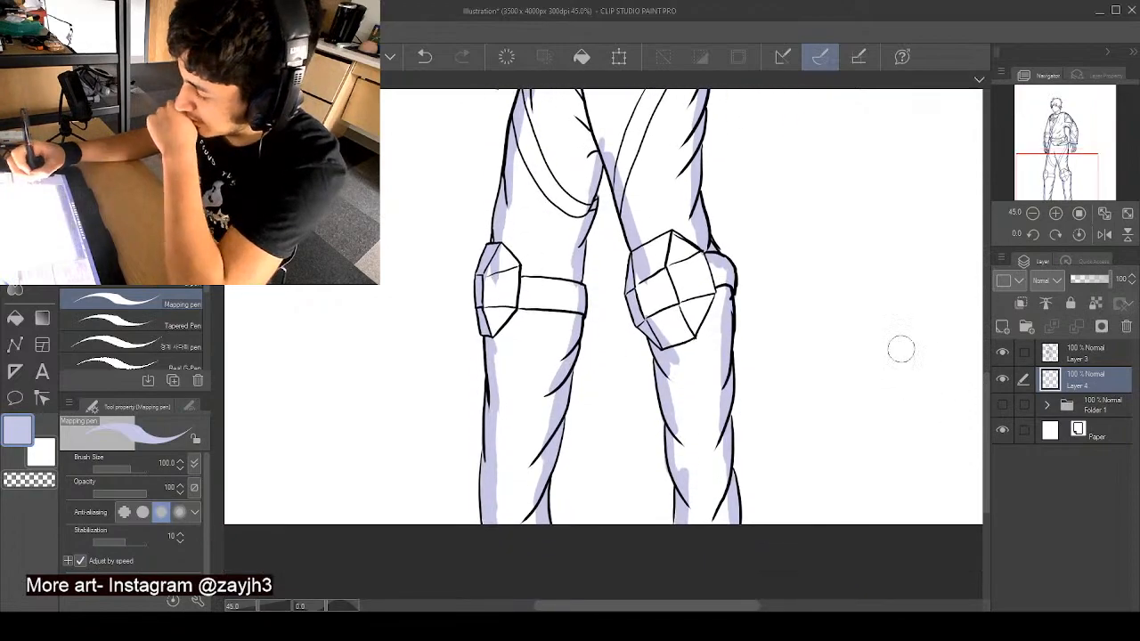
mouse_move(679, 391)
mouse_down()
mouse_move(694, 515)
mouse_move(679, 413)
mouse_move(693, 389)
mouse_move(705, 402)
mouse_move(694, 445)
mouse_move(667, 441)
mouse_up()
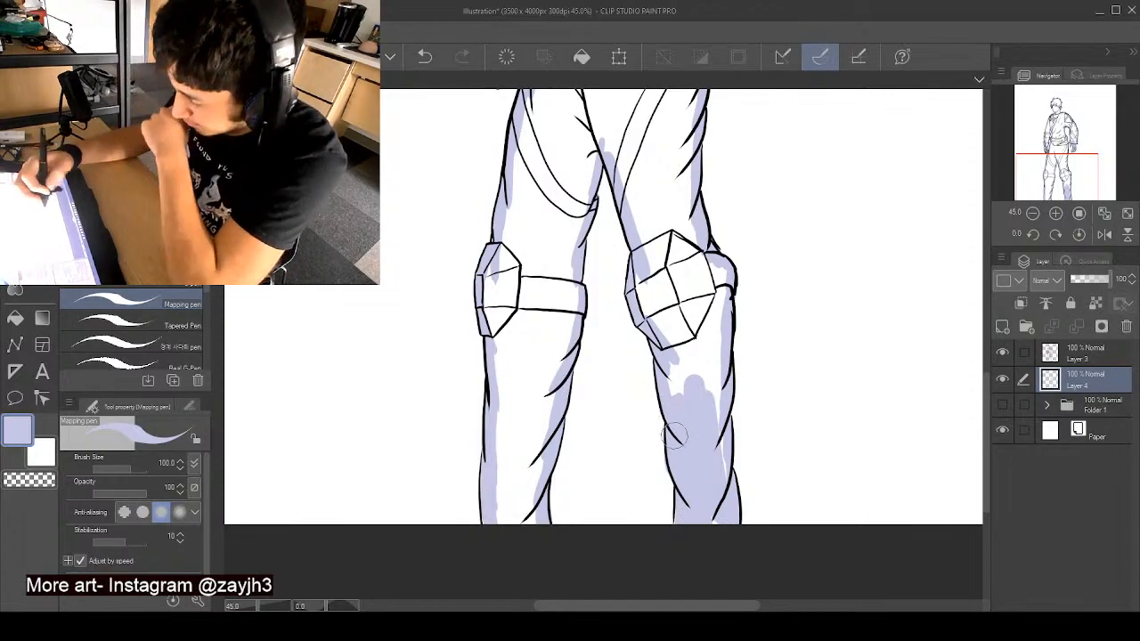
mouse_move(678, 400)
mouse_down()
mouse_move(715, 423)
mouse_move(718, 299)
mouse_move(704, 263)
mouse_move(717, 267)
mouse_move(691, 250)
mouse_move(692, 301)
mouse_move(648, 255)
mouse_move(638, 276)
mouse_move(650, 287)
mouse_move(673, 281)
mouse_move(709, 319)
mouse_move(692, 317)
mouse_move(674, 282)
mouse_up()
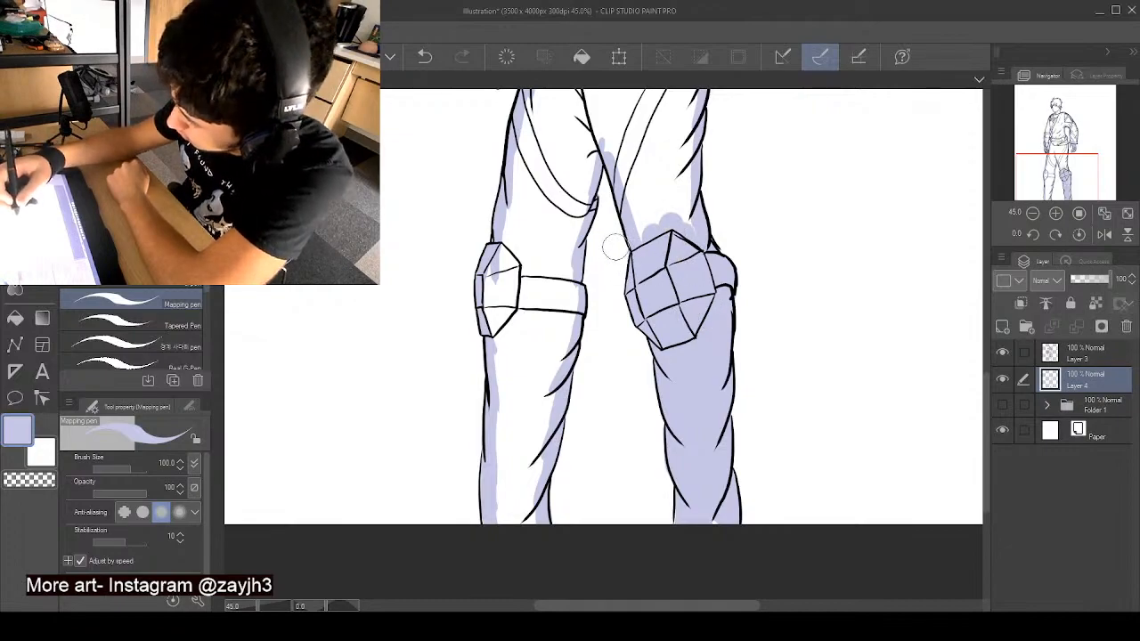
mouse_move(562, 230)
mouse_down()
mouse_move(588, 143)
mouse_move(594, 155)
mouse_move(560, 226)
mouse_move(532, 227)
mouse_move(532, 178)
mouse_move(505, 260)
mouse_move(503, 345)
mouse_move(491, 337)
mouse_move(518, 374)
mouse_move(505, 523)
mouse_move(537, 447)
mouse_move(568, 268)
mouse_move(573, 306)
mouse_move(560, 283)
mouse_move(544, 296)
mouse_move(517, 353)
mouse_up()
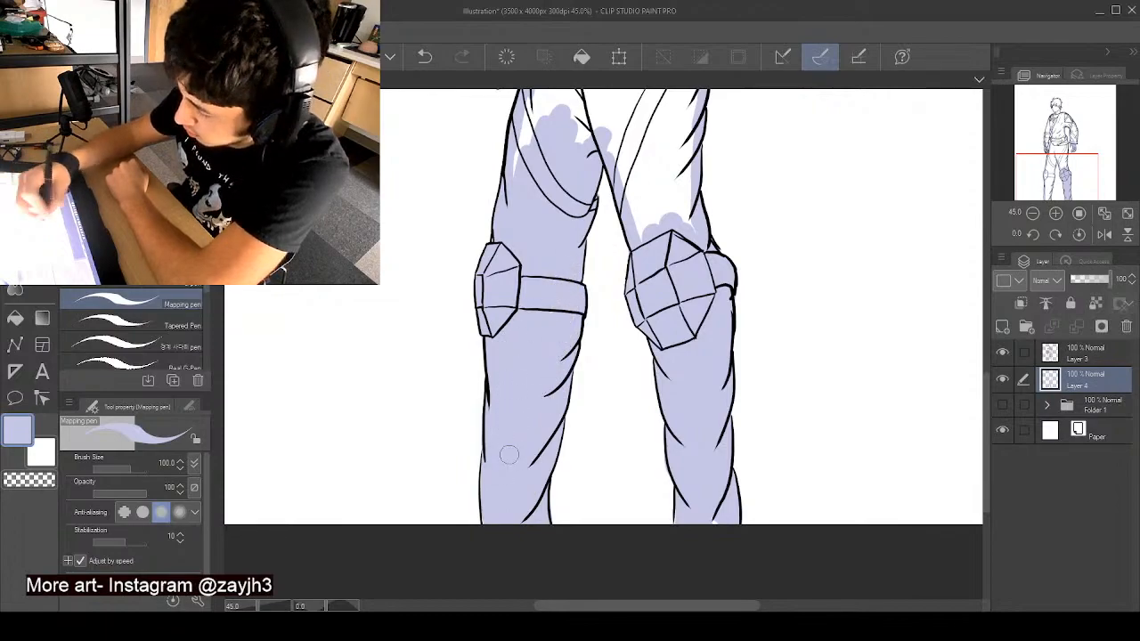
- Fill the rest of the trousers, the hip cloth and the sash ends with solid pale blue
drag(986, 384, 985, 322)
drag(568, 198, 541, 317)
mouse_move(565, 193)
mouse_down()
mouse_move(550, 312)
mouse_move(531, 356)
mouse_up()
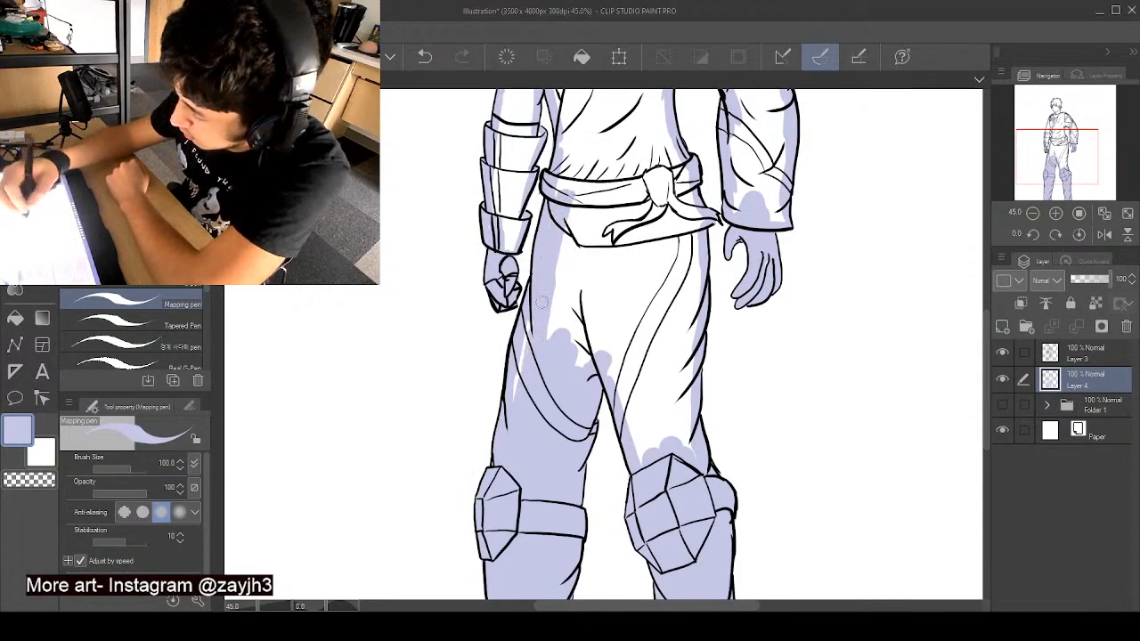
mouse_move(542, 301)
mouse_down()
mouse_move(522, 392)
mouse_move(553, 343)
mouse_move(590, 356)
mouse_move(623, 201)
mouse_move(635, 427)
mouse_move(649, 450)
mouse_move(647, 410)
mouse_move(682, 455)
mouse_move(690, 209)
mouse_up()
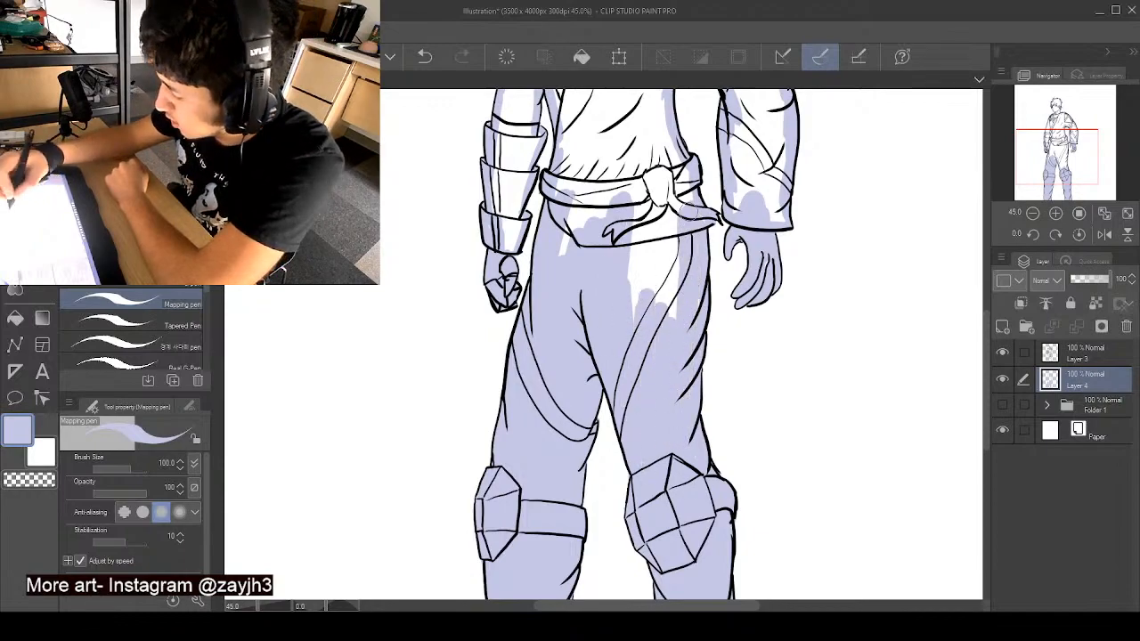
mouse_move(695, 259)
mouse_down()
mouse_move(679, 182)
mouse_move(634, 171)
mouse_move(632, 247)
mouse_move(590, 279)
mouse_move(572, 259)
mouse_move(567, 287)
mouse_move(577, 201)
mouse_up()
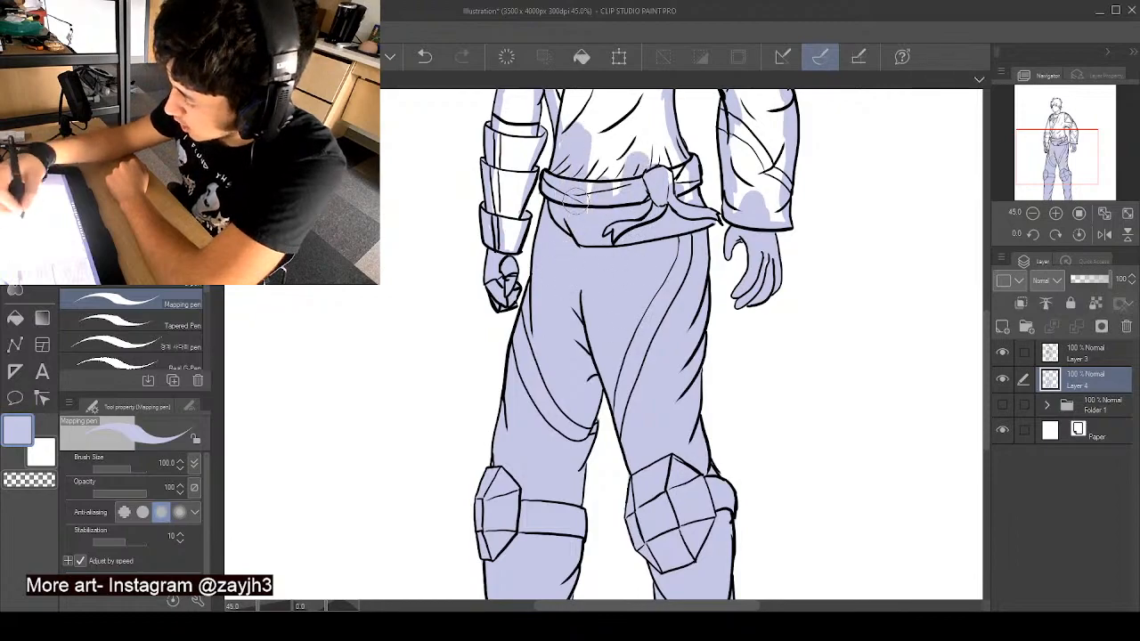
- Fill the armoured arm, bracer, collar, tunic, waist sash and wide sleeve with solid pale blue
drag(987, 367, 974, 312)
mouse_move(568, 178)
mouse_down()
mouse_move(509, 304)
mouse_move(501, 390)
mouse_move(509, 364)
mouse_up()
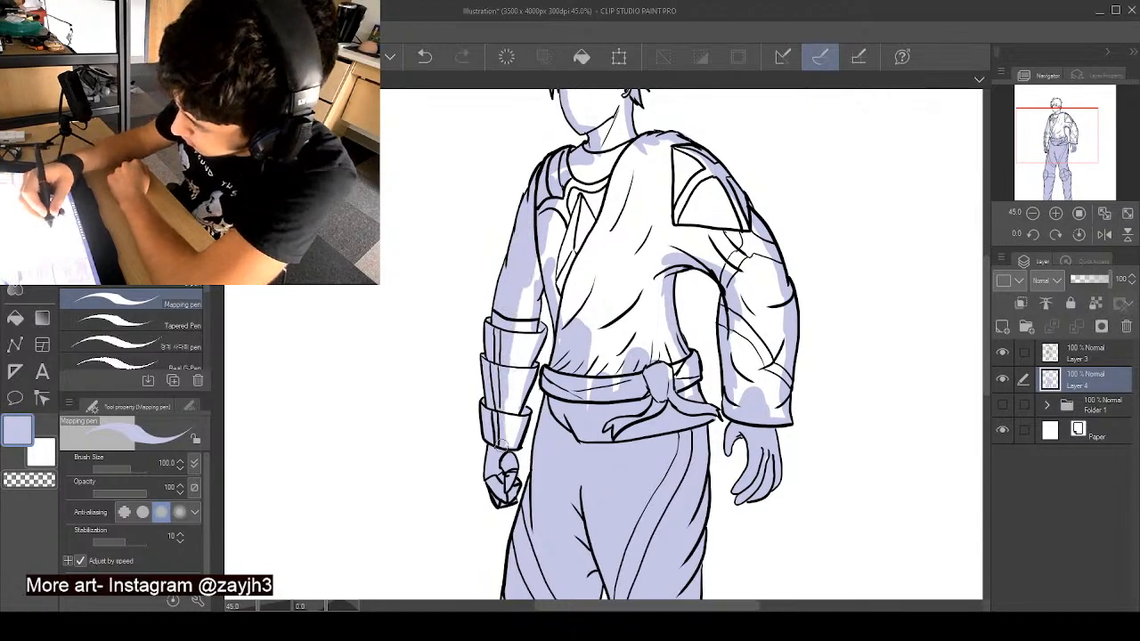
mouse_move(503, 442)
mouse_down()
mouse_move(527, 298)
mouse_move(514, 352)
mouse_move(512, 341)
mouse_up()
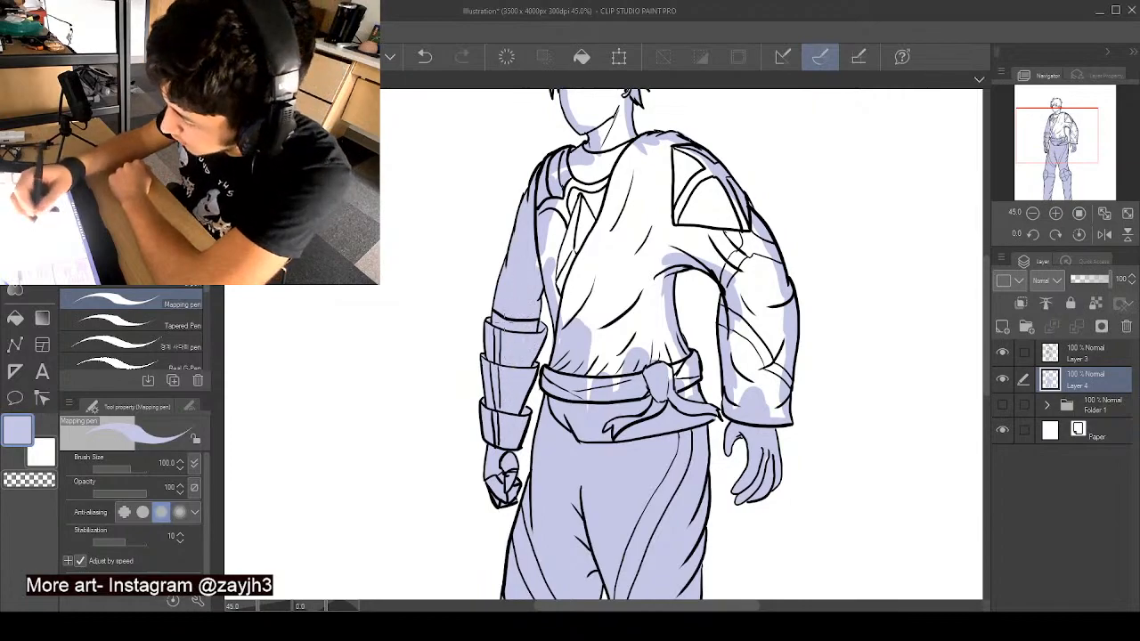
mouse_move(553, 222)
mouse_down()
mouse_move(578, 167)
mouse_move(592, 183)
mouse_move(573, 363)
mouse_up()
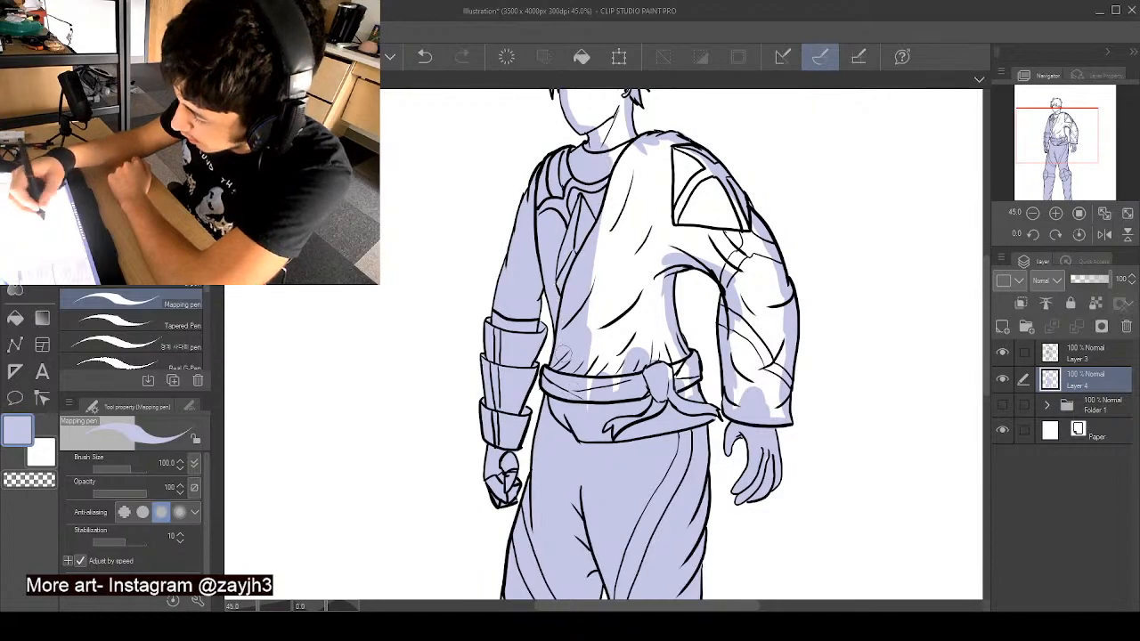
drag(594, 290, 591, 385)
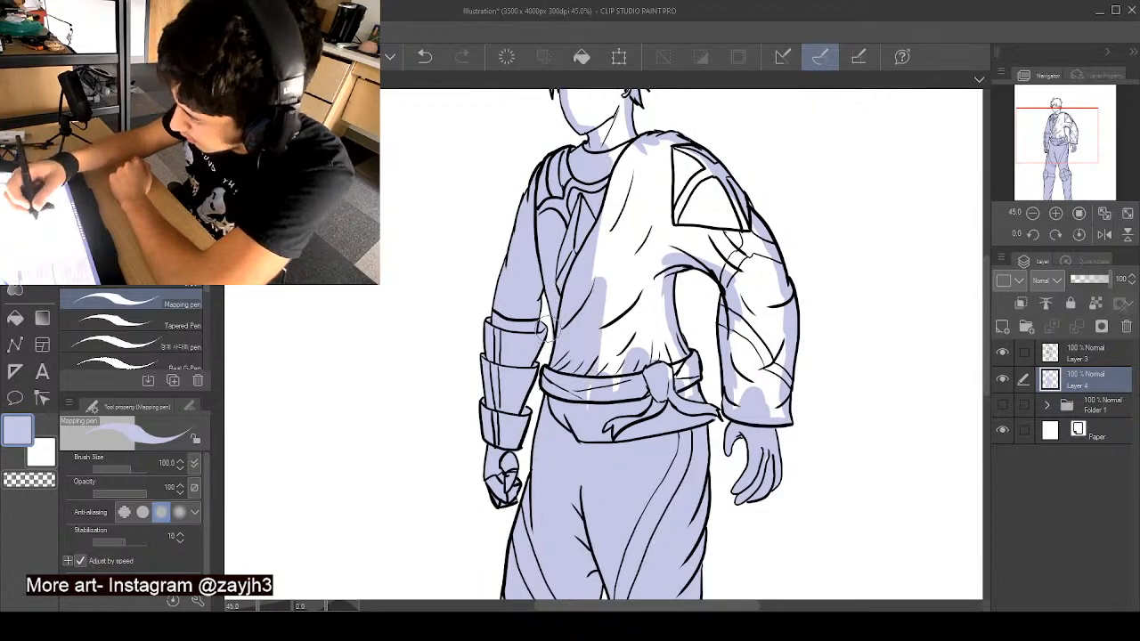
mouse_move(586, 381)
mouse_down()
mouse_move(604, 354)
mouse_move(585, 414)
mouse_move(656, 358)
mouse_move(678, 358)
mouse_move(688, 379)
mouse_move(651, 296)
mouse_move(661, 200)
mouse_move(617, 225)
mouse_move(607, 201)
mouse_move(602, 243)
mouse_move(650, 183)
mouse_move(647, 147)
mouse_move(665, 140)
mouse_move(774, 285)
mouse_move(777, 414)
mouse_move(750, 410)
mouse_move(765, 463)
mouse_move(739, 409)
mouse_move(750, 381)
mouse_move(755, 391)
mouse_move(762, 353)
mouse_up()
mouse_move(746, 267)
mouse_down()
mouse_move(726, 238)
mouse_move(681, 236)
mouse_move(704, 263)
mouse_move(761, 276)
mouse_move(708, 214)
mouse_move(694, 230)
mouse_up()
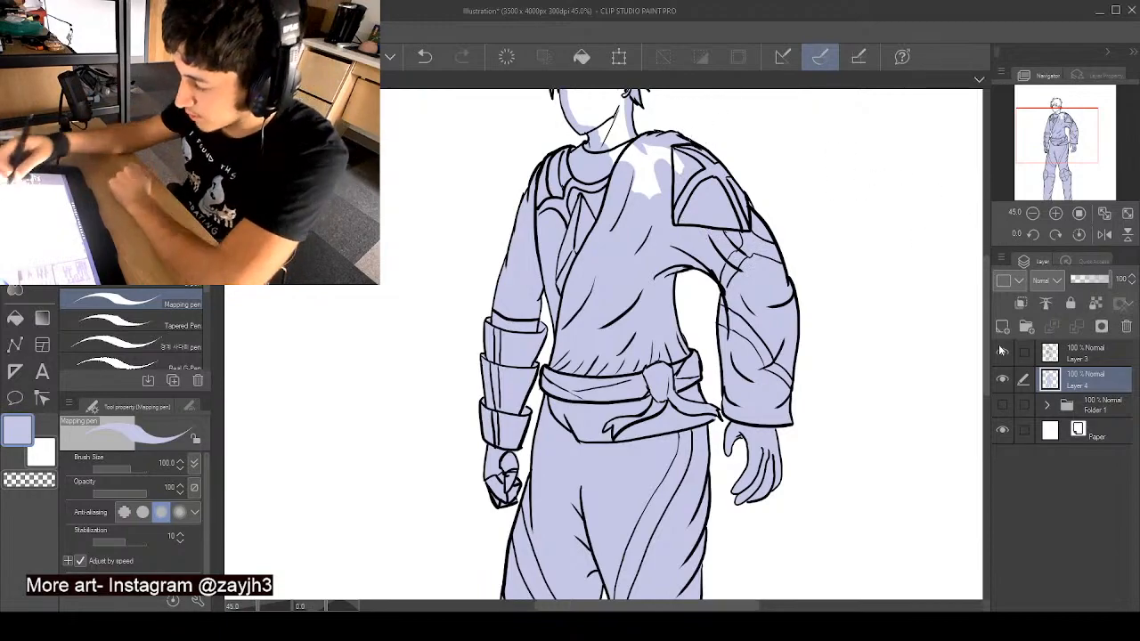
- Fill the hair, face, neck and the remaining white patch at the tunic's shoulder with solid pale blue
drag(985, 348, 990, 308)
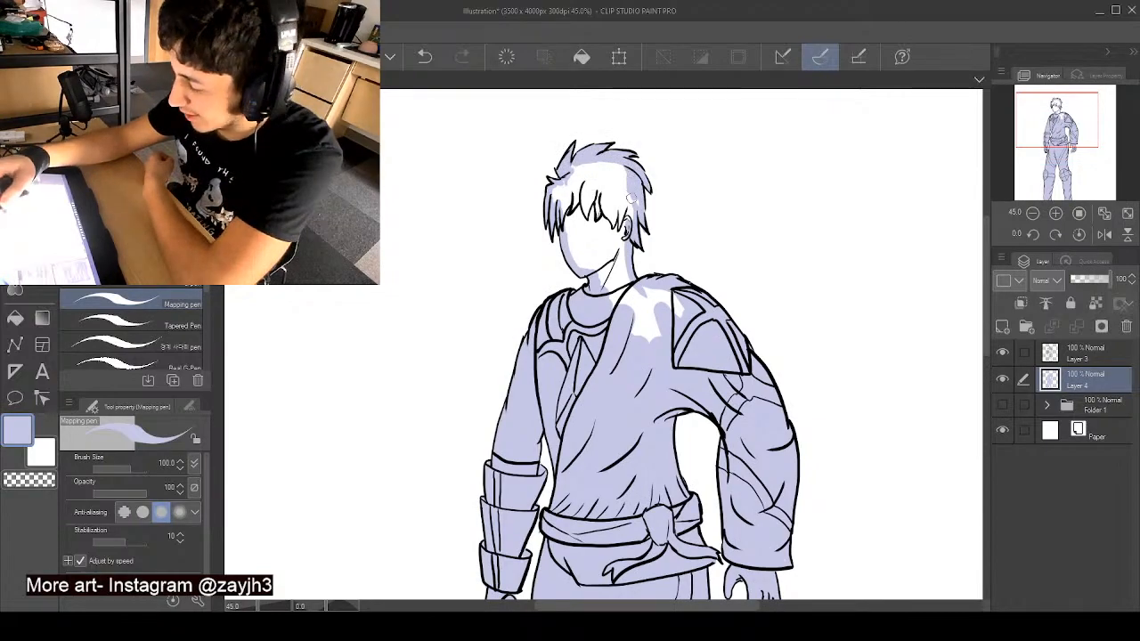
mouse_move(636, 201)
mouse_down()
mouse_move(621, 285)
mouse_move(571, 232)
mouse_move(558, 194)
mouse_move(589, 175)
mouse_move(556, 191)
mouse_move(591, 167)
mouse_move(574, 166)
mouse_move(603, 165)
mouse_move(619, 188)
mouse_move(616, 172)
mouse_move(604, 259)
mouse_move(589, 237)
mouse_move(594, 201)
mouse_up()
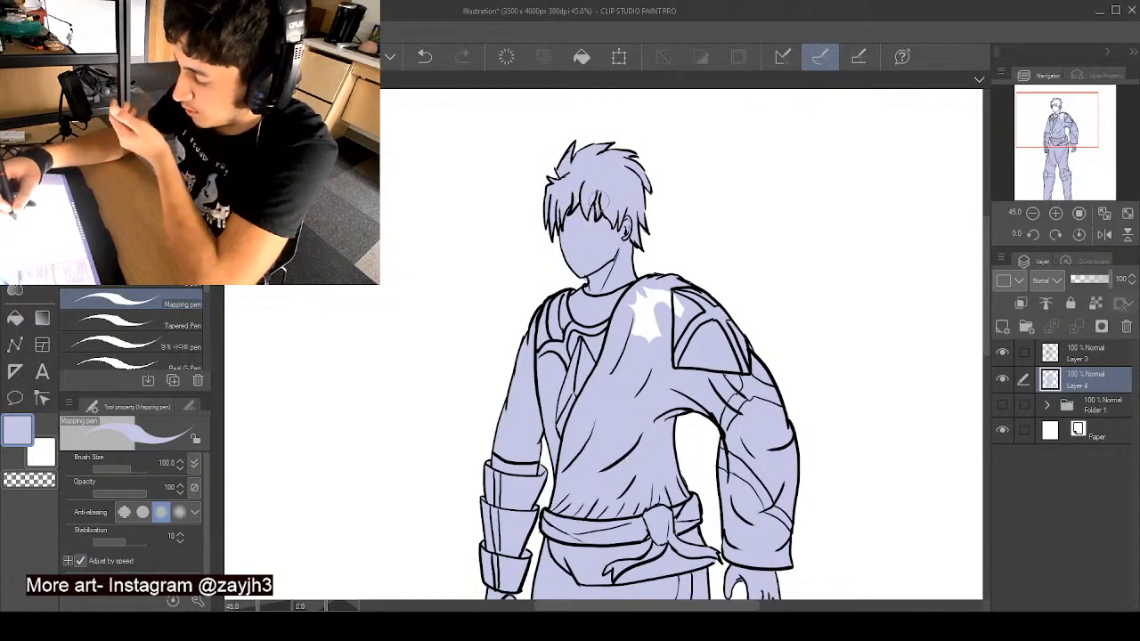
mouse_move(628, 281)
mouse_down()
mouse_move(662, 305)
mouse_move(662, 345)
mouse_move(647, 343)
mouse_move(687, 333)
mouse_up()
scroll(699, 319, down, 5)
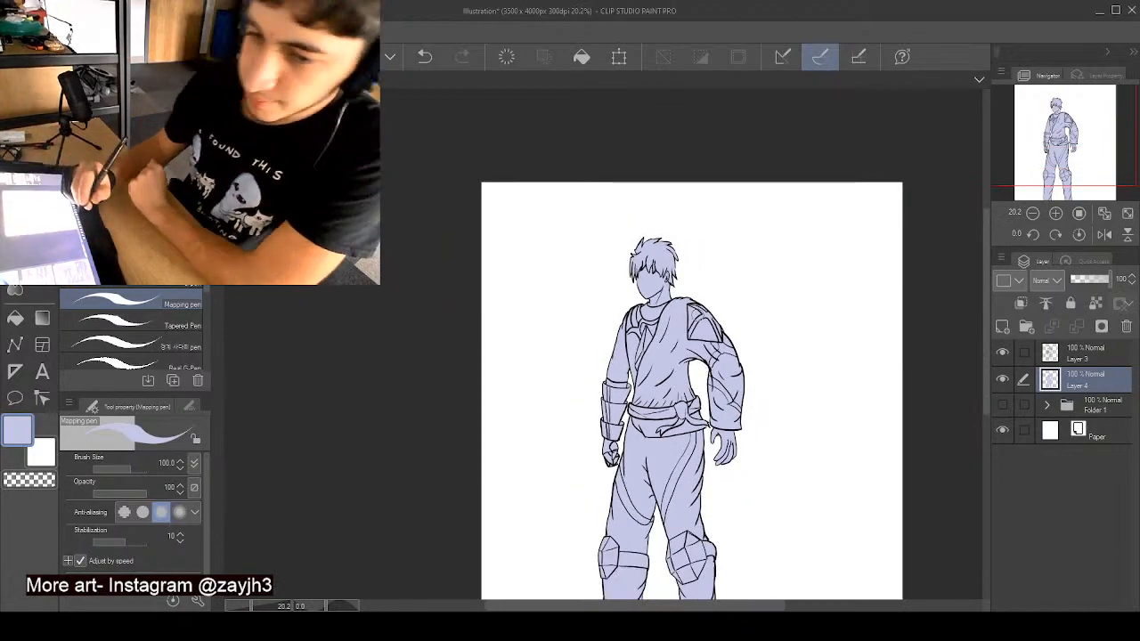
- Add a new layer between the line art and the pale blue base, and choose a near-white drawing colour
click(1002, 326)
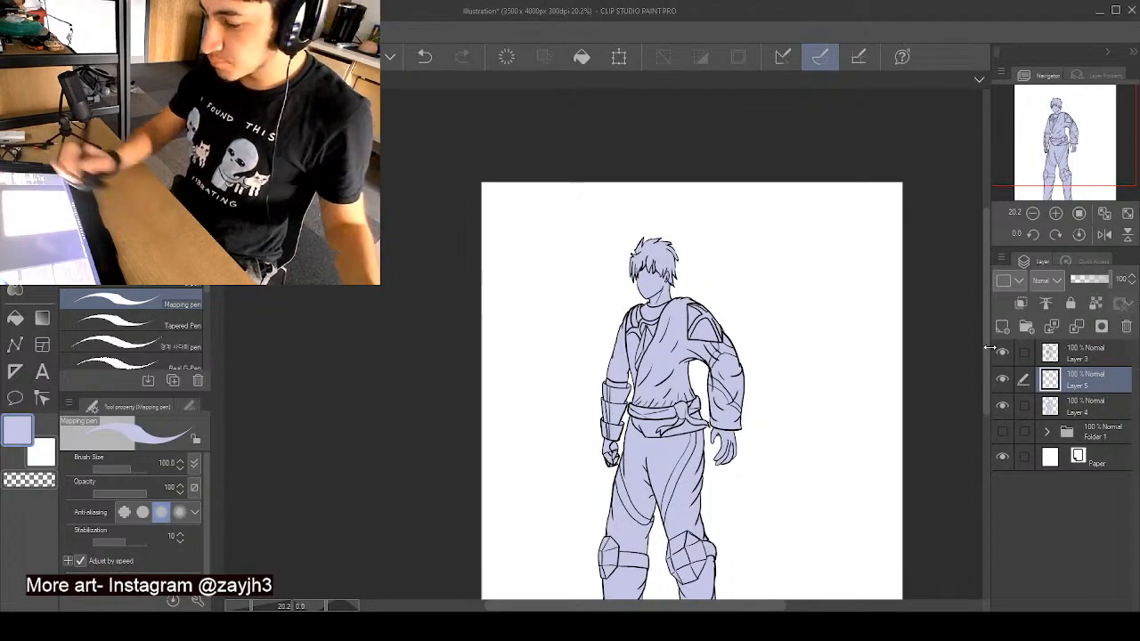
key(c)
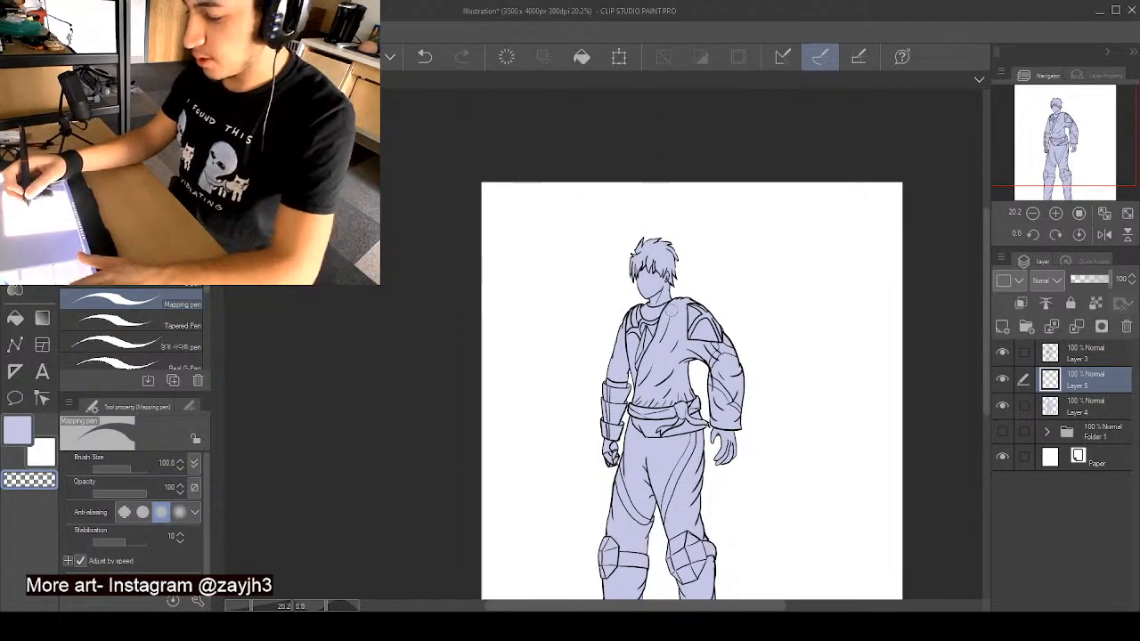
scroll(675, 309, up, 2)
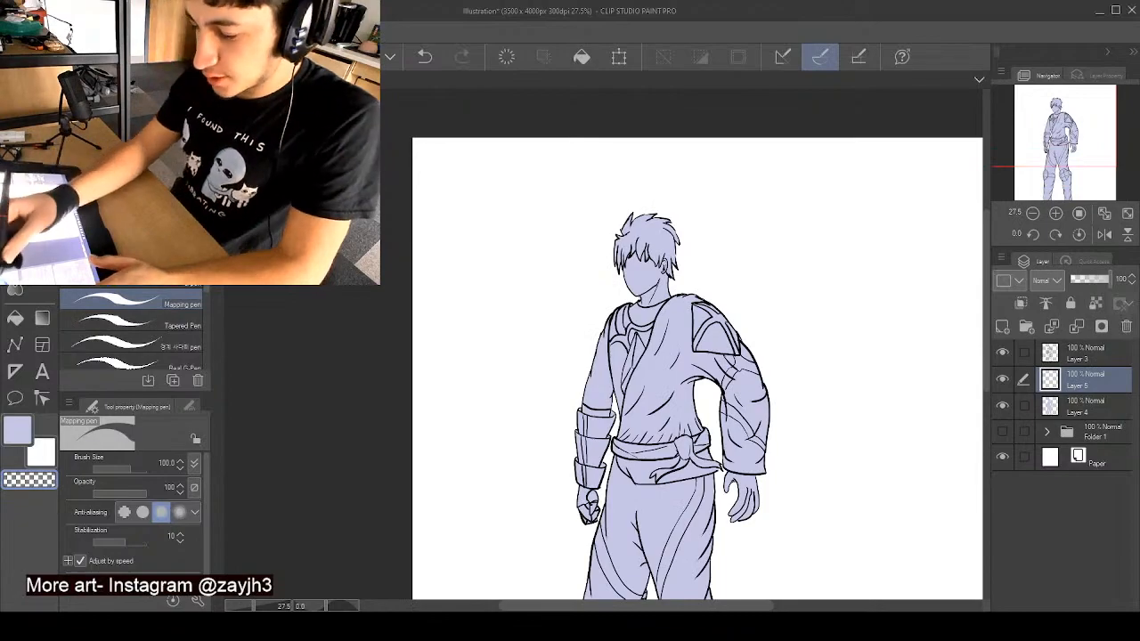
alt+click(492, 255)
- Paint near-white along the tunic's wrap edge, waist hem, armpit side and shoulder, keeping inside the line art
scroll(493, 255, up, 2)
scroll(570, 305, up, 2)
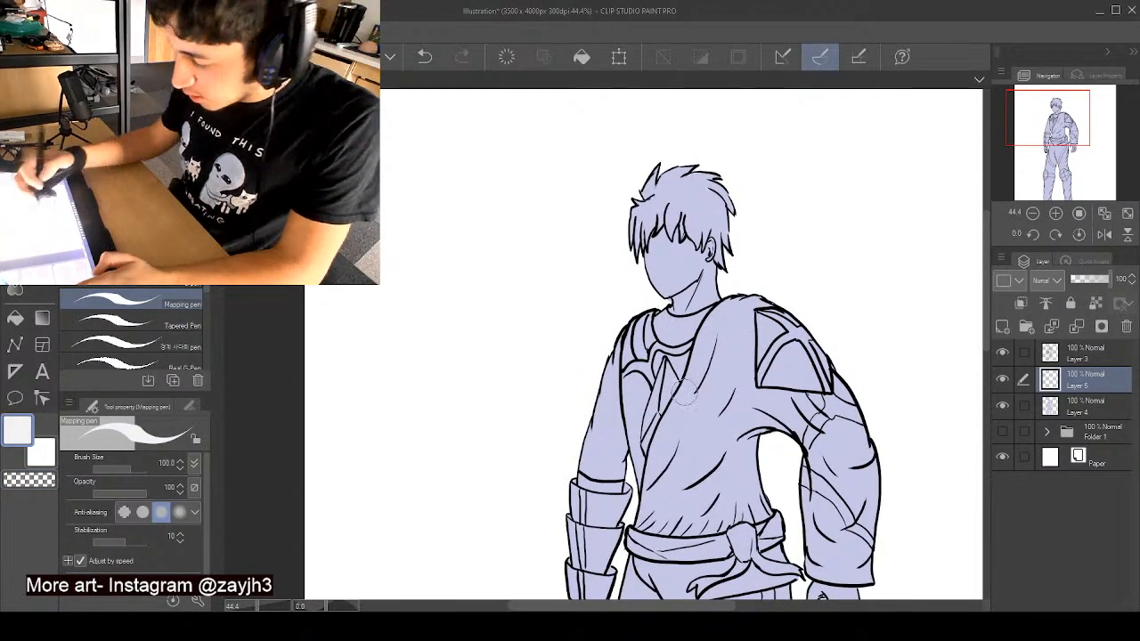
scroll(696, 383, up, 1)
drag(708, 318, 646, 467)
drag(685, 383, 646, 483)
mouse_move(659, 434)
mouse_down()
mouse_move(636, 521)
mouse_move(646, 469)
mouse_move(637, 512)
mouse_move(700, 547)
mouse_up()
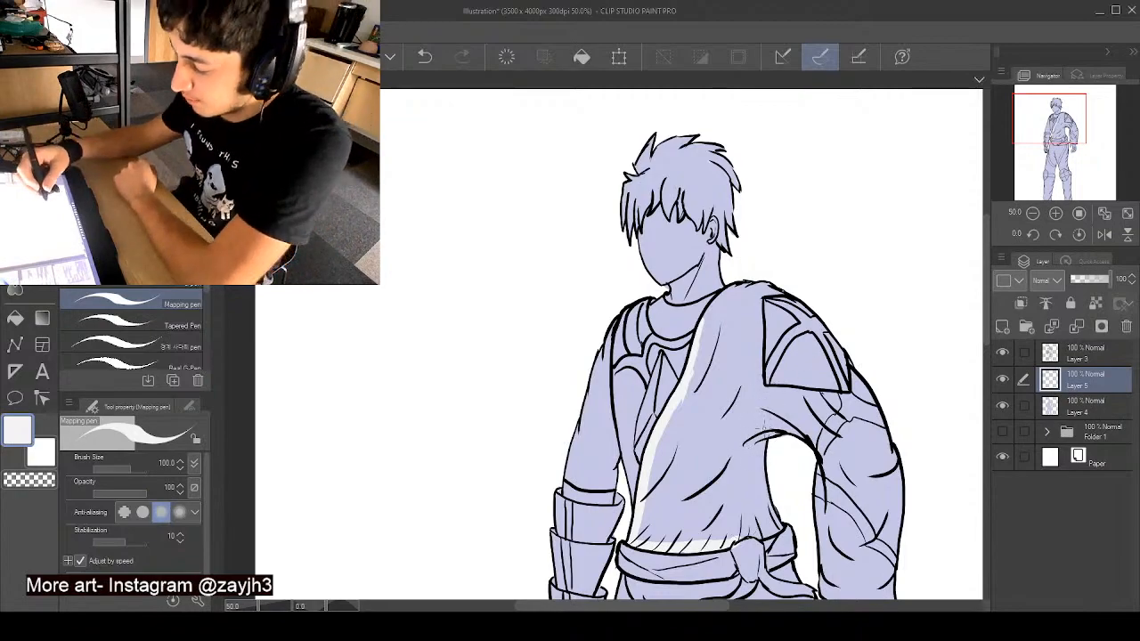
drag(766, 434, 763, 470)
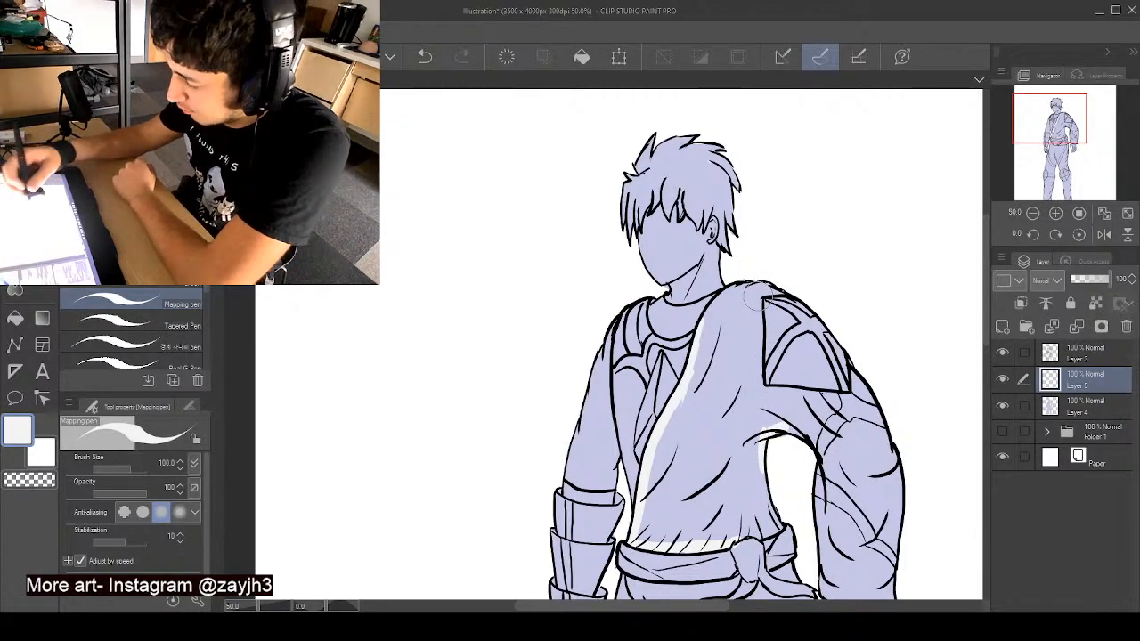
mouse_move(758, 295)
mouse_down()
mouse_move(760, 397)
mouse_move(755, 284)
mouse_up()
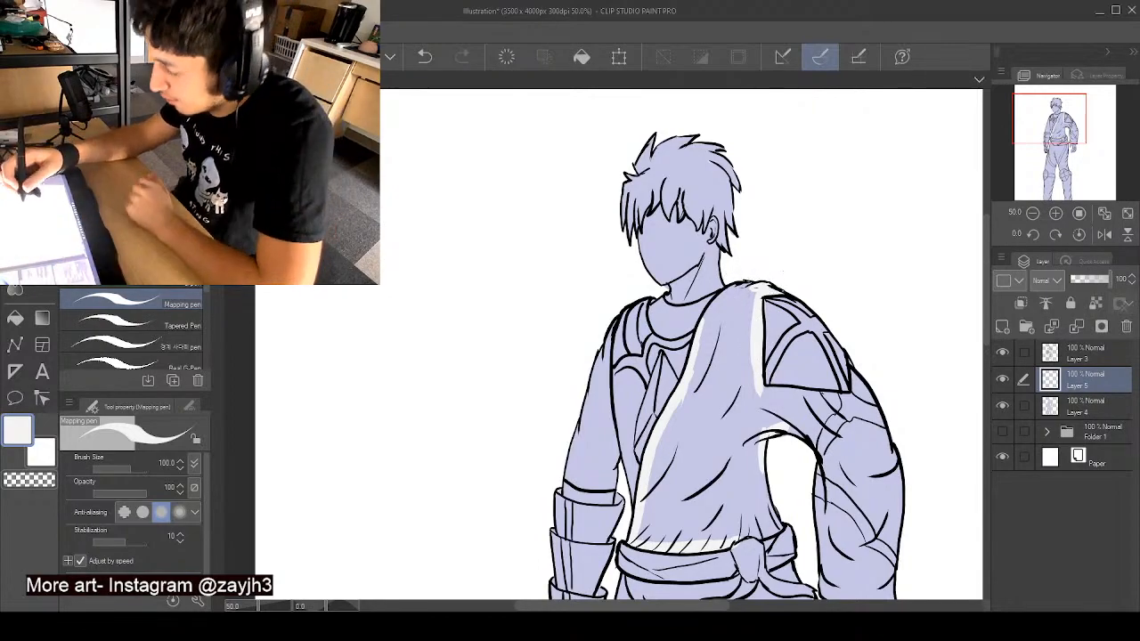
drag(748, 287, 702, 337)
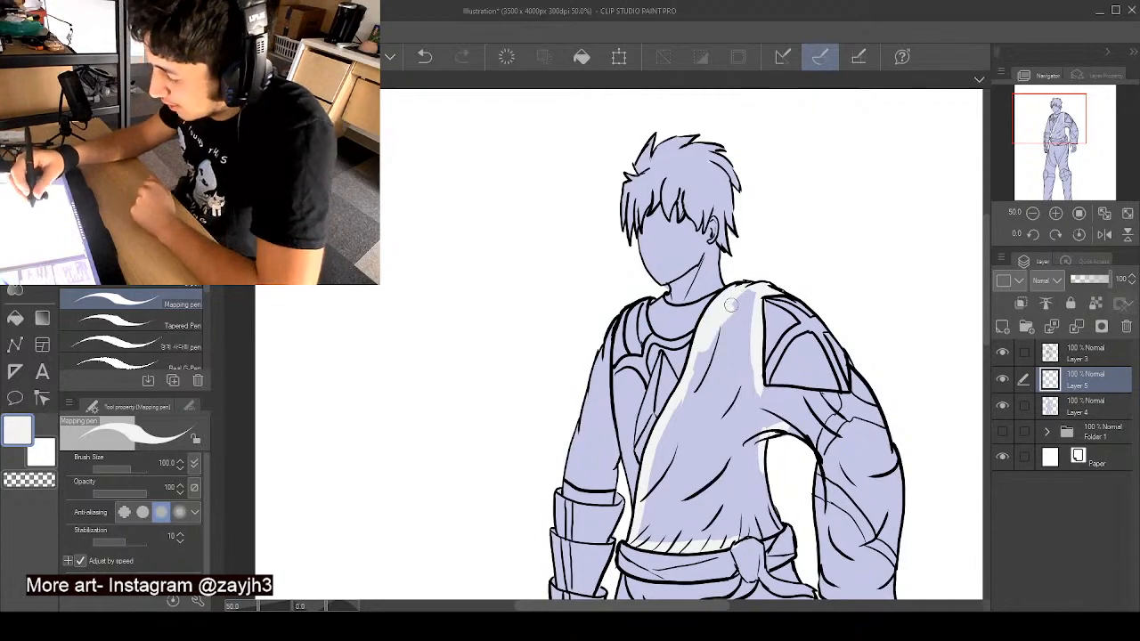
- Paint the hip cloth below the waist sash near-white, working around the hanging sash ends
scroll(932, 397, down, 5)
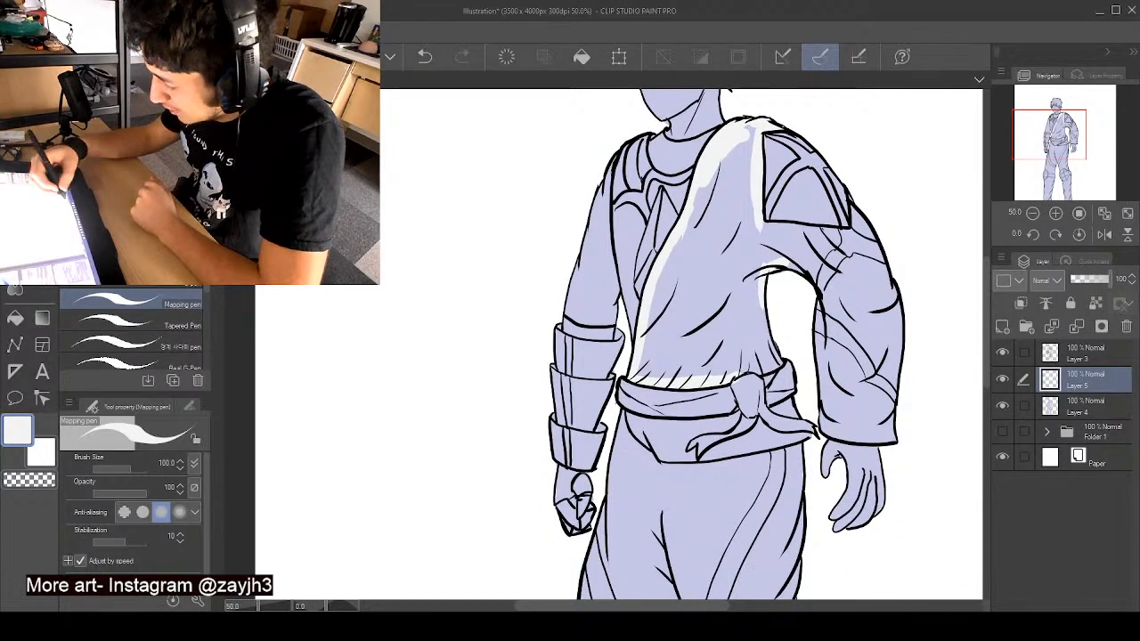
drag(681, 605, 725, 606)
mouse_move(475, 414)
mouse_down()
mouse_move(507, 450)
mouse_move(510, 423)
mouse_move(575, 417)
mouse_up()
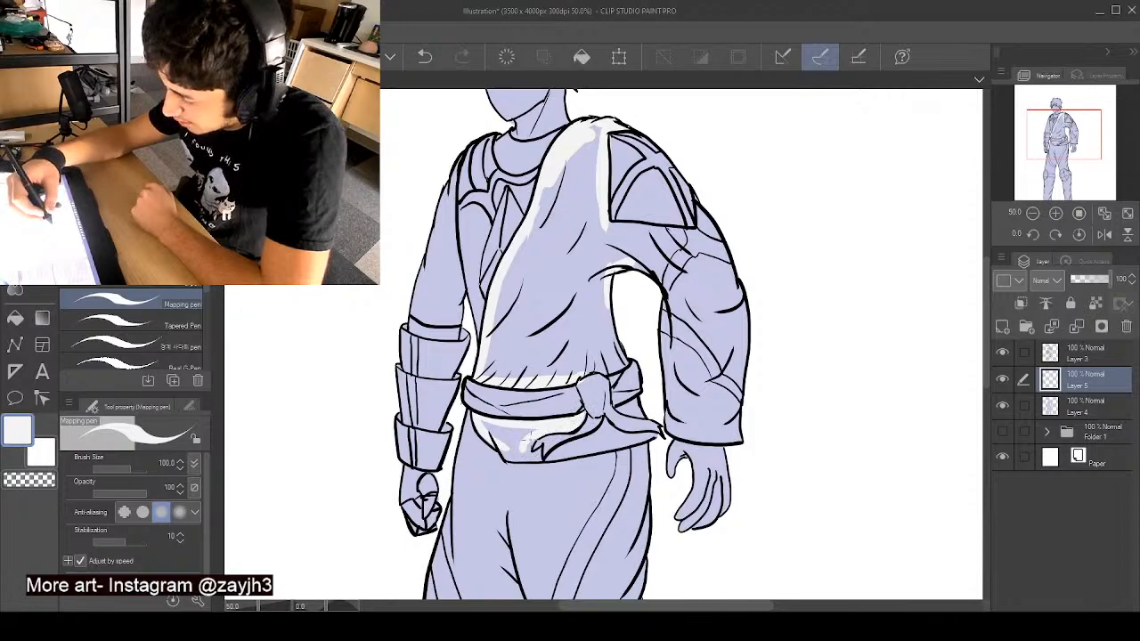
mouse_move(538, 434)
mouse_down()
mouse_move(480, 423)
mouse_move(506, 448)
mouse_up()
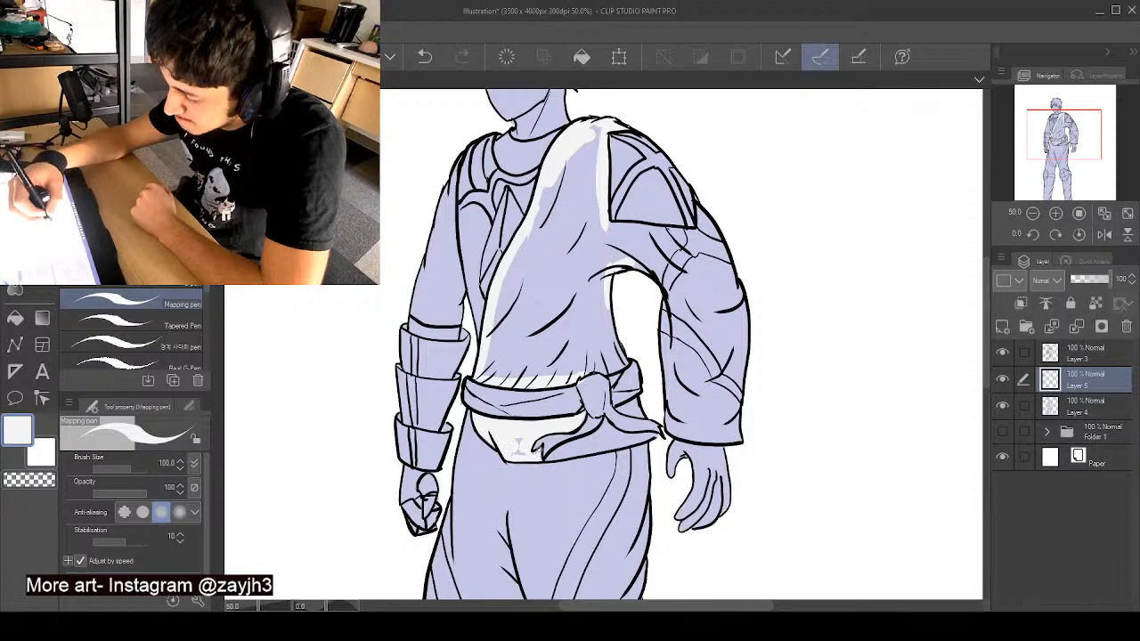
mouse_move(514, 429)
mouse_down()
mouse_move(547, 407)
mouse_move(535, 409)
mouse_move(548, 431)
mouse_move(545, 397)
mouse_move(556, 441)
mouse_up()
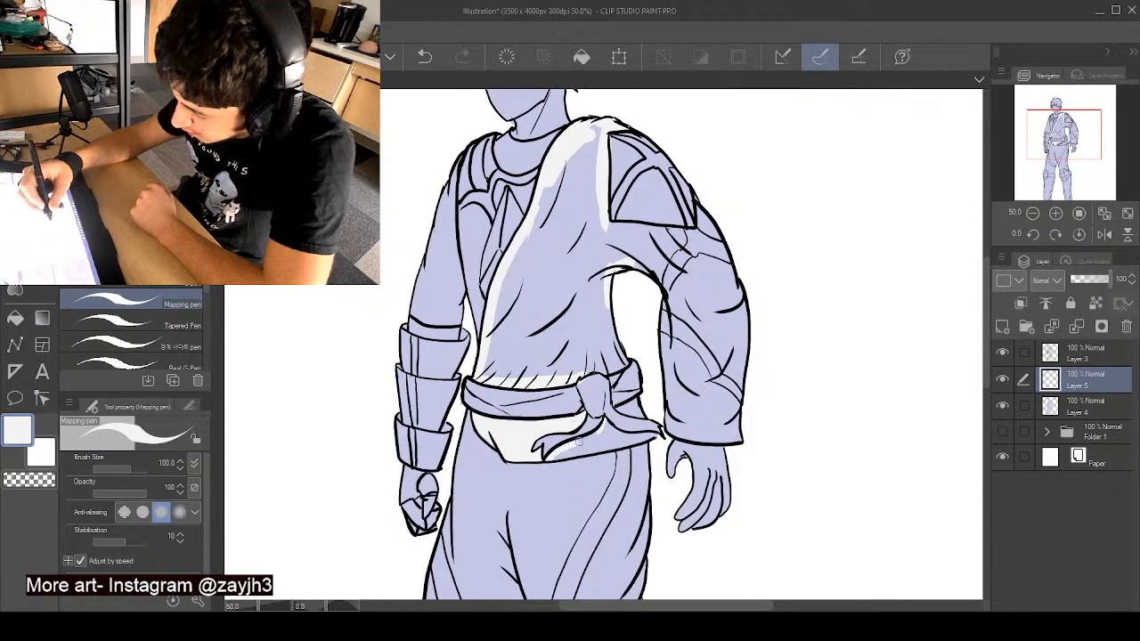
mouse_move(613, 446)
mouse_down()
mouse_move(643, 436)
mouse_move(555, 459)
mouse_move(632, 424)
mouse_up()
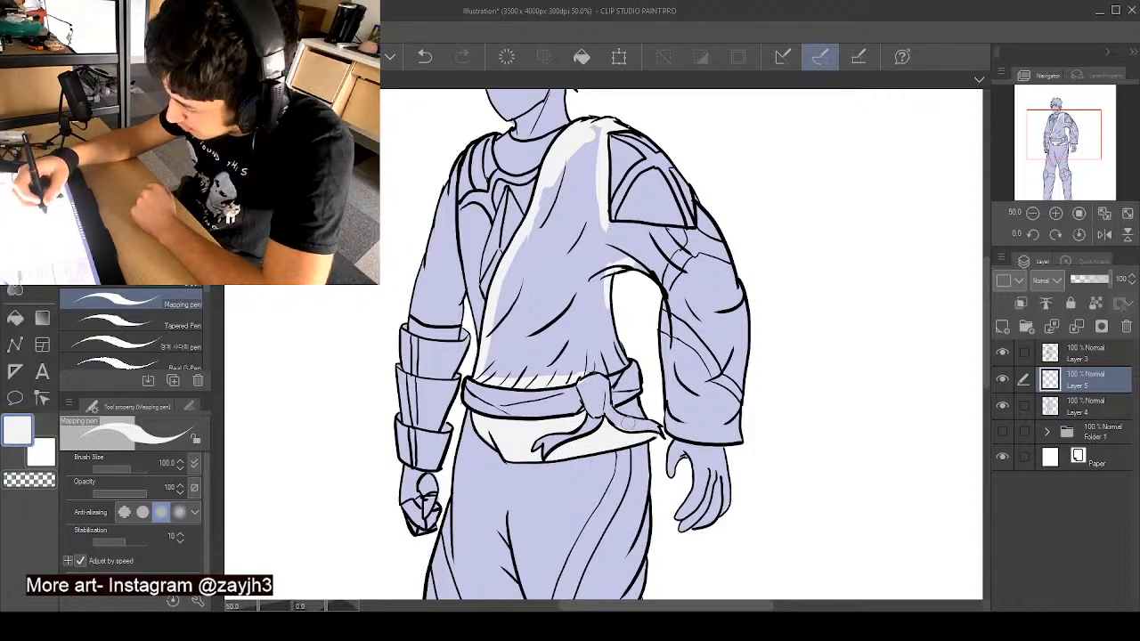
drag(629, 414, 618, 408)
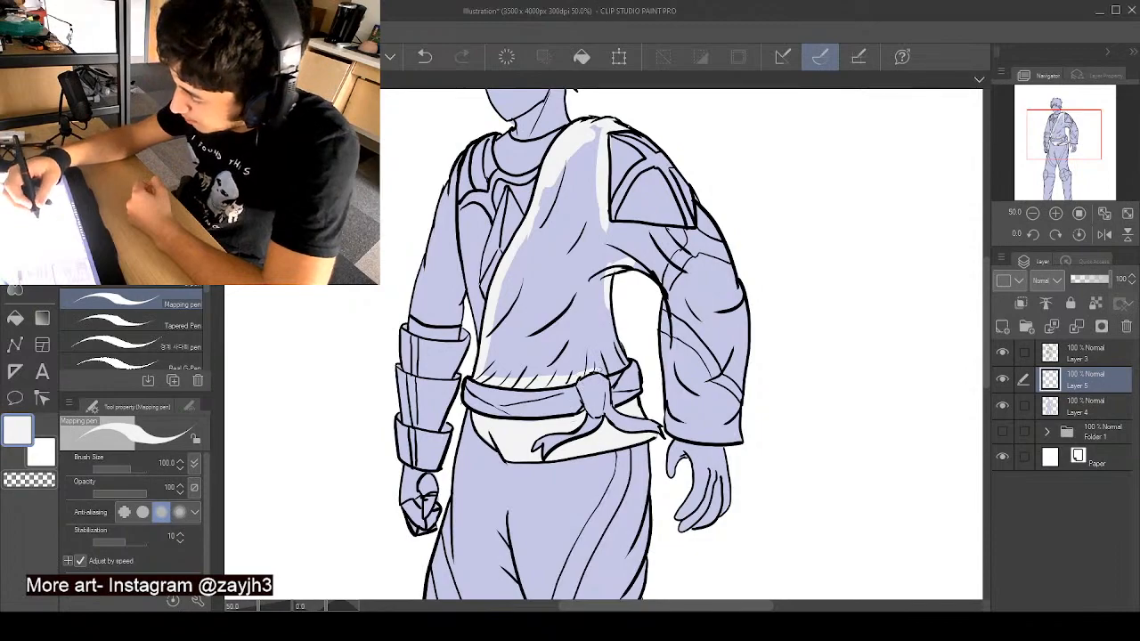
- Paint the wide sleeve and the rest of the wrapped tunic solid near-white, leaving the shoulder patch uncoloured
mouse_move(620, 358)
mouse_down()
mouse_move(609, 285)
mouse_move(664, 280)
mouse_move(681, 298)
mouse_up()
drag(636, 248, 668, 281)
drag(611, 222, 668, 235)
drag(641, 219, 625, 195)
mouse_move(590, 134)
mouse_down()
mouse_move(597, 231)
mouse_move(654, 205)
mouse_move(675, 237)
mouse_move(651, 231)
mouse_move(688, 232)
mouse_move(698, 204)
mouse_move(699, 230)
mouse_move(724, 243)
mouse_move(710, 233)
mouse_move(725, 278)
mouse_move(706, 313)
mouse_move(665, 307)
mouse_move(673, 437)
mouse_move(666, 417)
mouse_move(704, 436)
mouse_up()
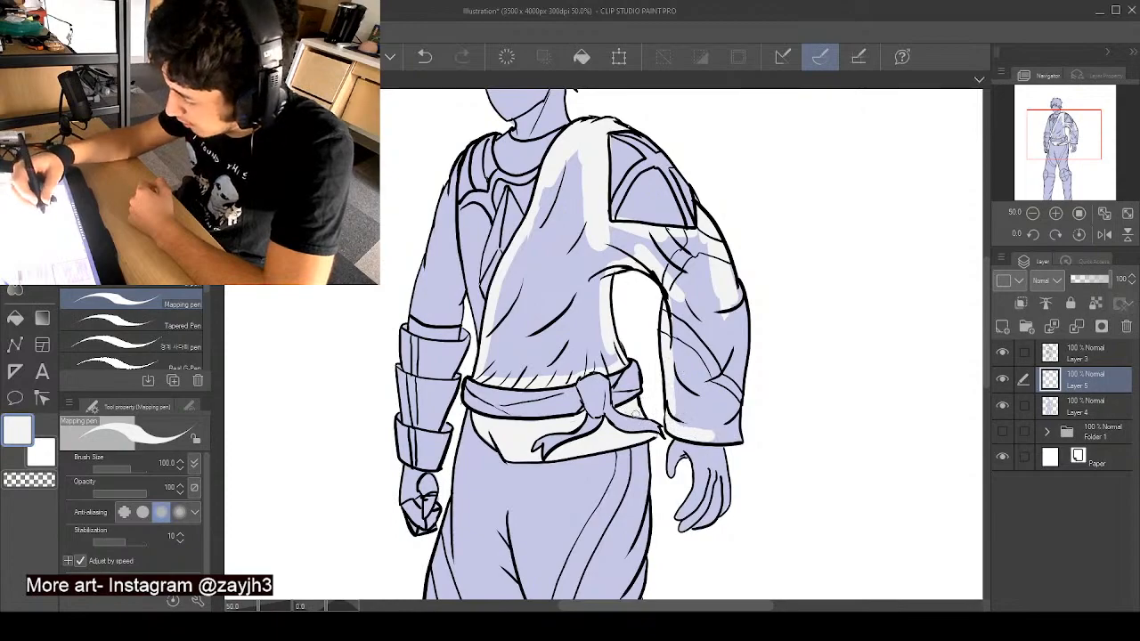
drag(735, 435, 739, 301)
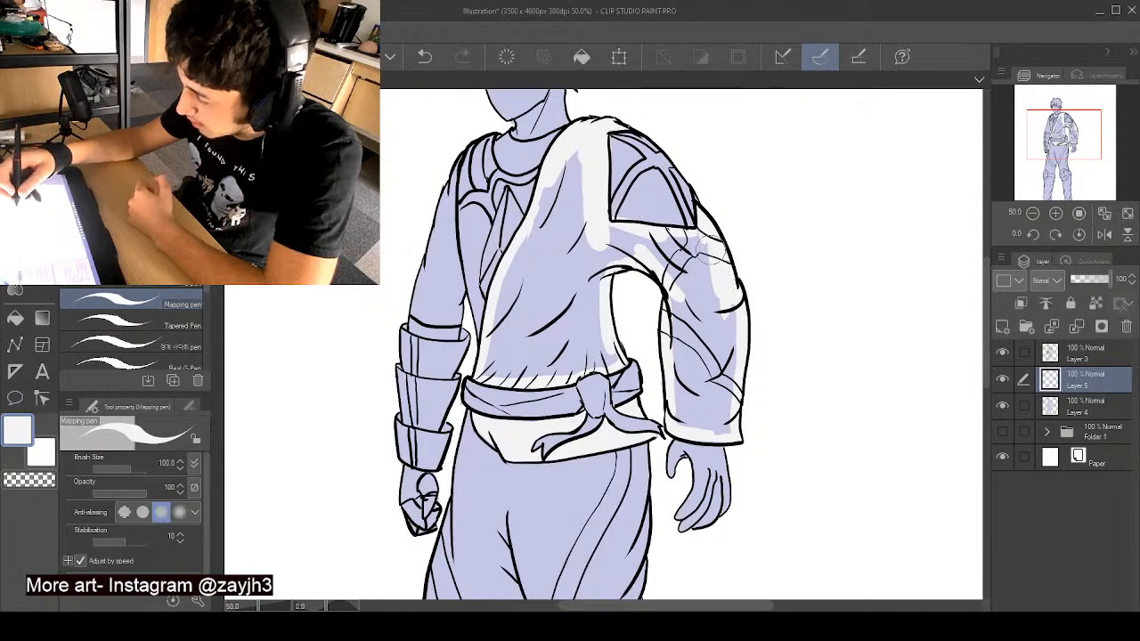
mouse_move(623, 237)
mouse_down()
mouse_move(712, 255)
mouse_move(698, 237)
mouse_move(674, 281)
mouse_move(674, 295)
mouse_move(687, 289)
mouse_move(695, 268)
mouse_move(702, 299)
mouse_move(682, 308)
mouse_move(675, 351)
mouse_move(679, 415)
mouse_move(724, 430)
mouse_move(718, 311)
mouse_move(708, 311)
mouse_move(690, 402)
mouse_up()
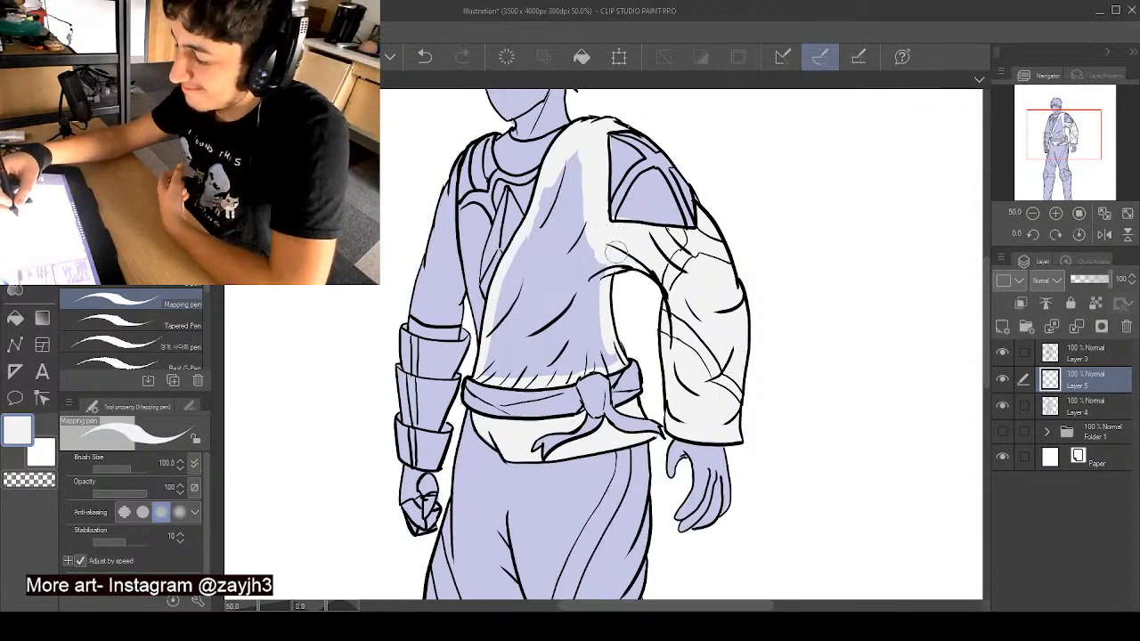
mouse_move(616, 253)
mouse_down()
mouse_move(610, 358)
mouse_move(487, 367)
mouse_move(496, 314)
mouse_move(566, 168)
mouse_move(548, 211)
mouse_move(582, 160)
mouse_up()
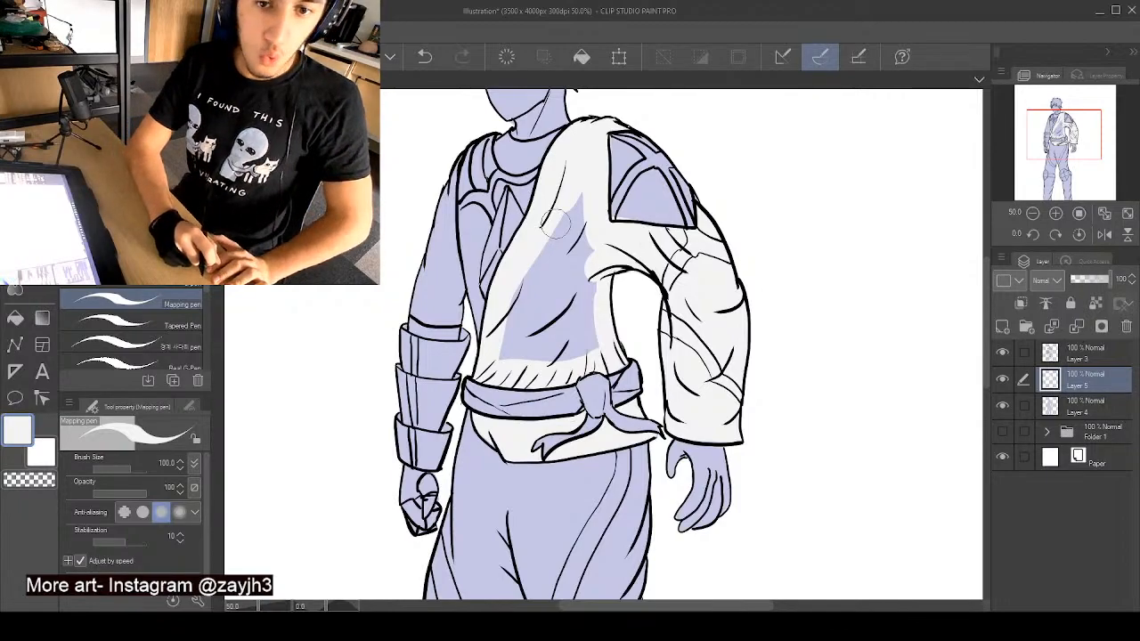
mouse_move(554, 224)
mouse_down()
mouse_move(549, 266)
mouse_move(519, 285)
mouse_move(492, 362)
mouse_move(539, 329)
mouse_move(563, 284)
mouse_move(589, 278)
mouse_move(586, 202)
mouse_move(551, 273)
mouse_up()
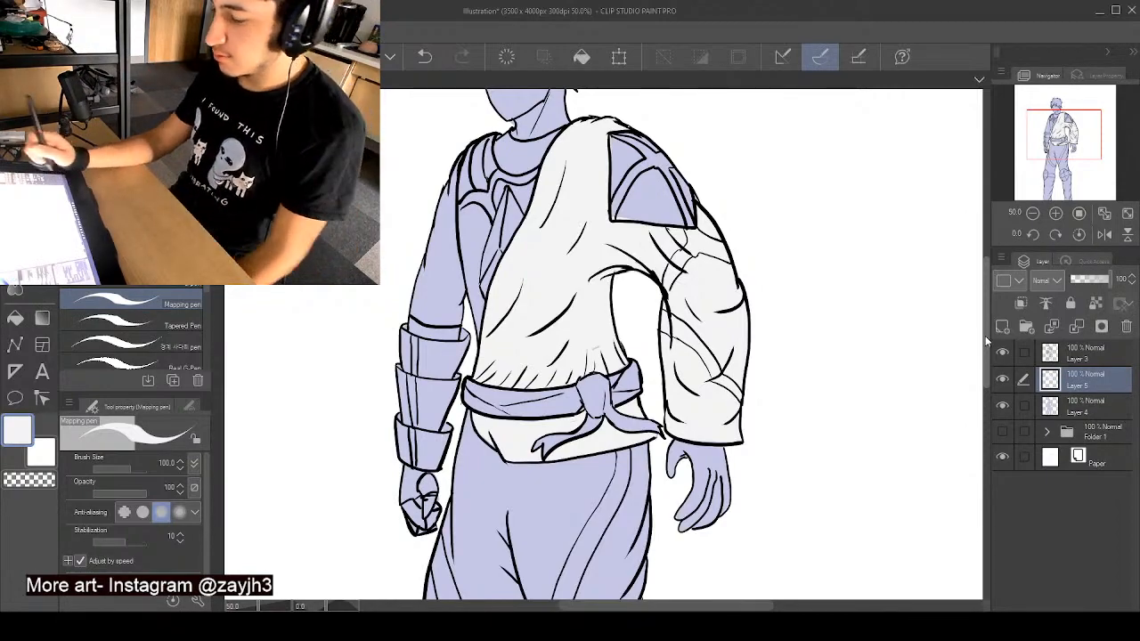
- Choose a dark charcoal colour and paint the undershirt panels at the shoulder, below the collar and down the chest
drag(984, 322, 984, 308)
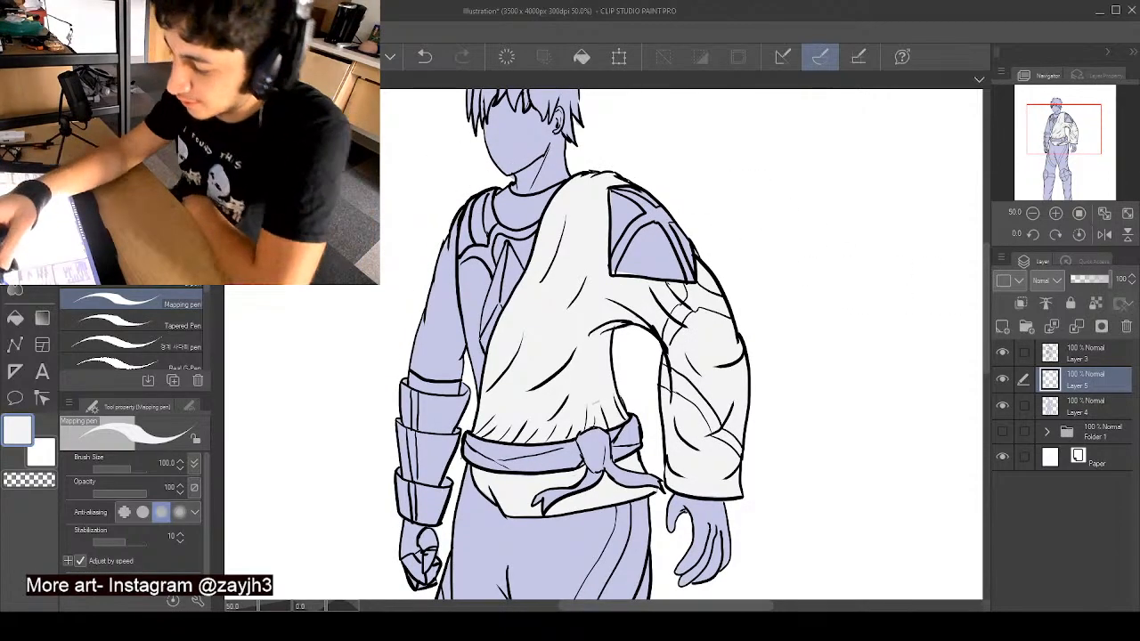
click(114, 174)
click(111, 183)
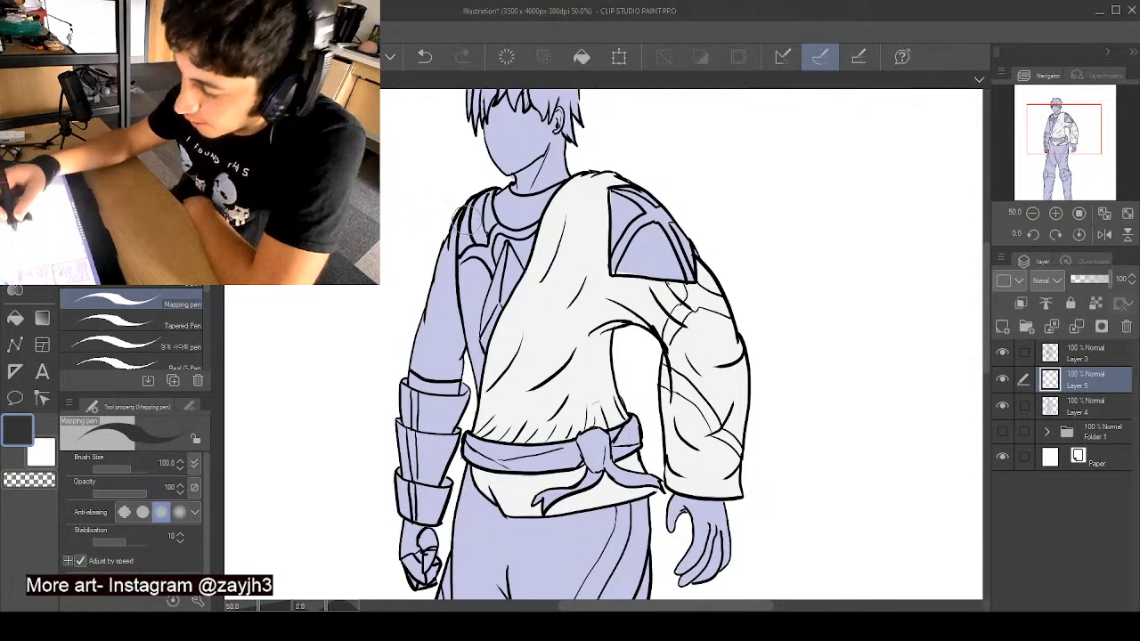
drag(472, 202, 473, 239)
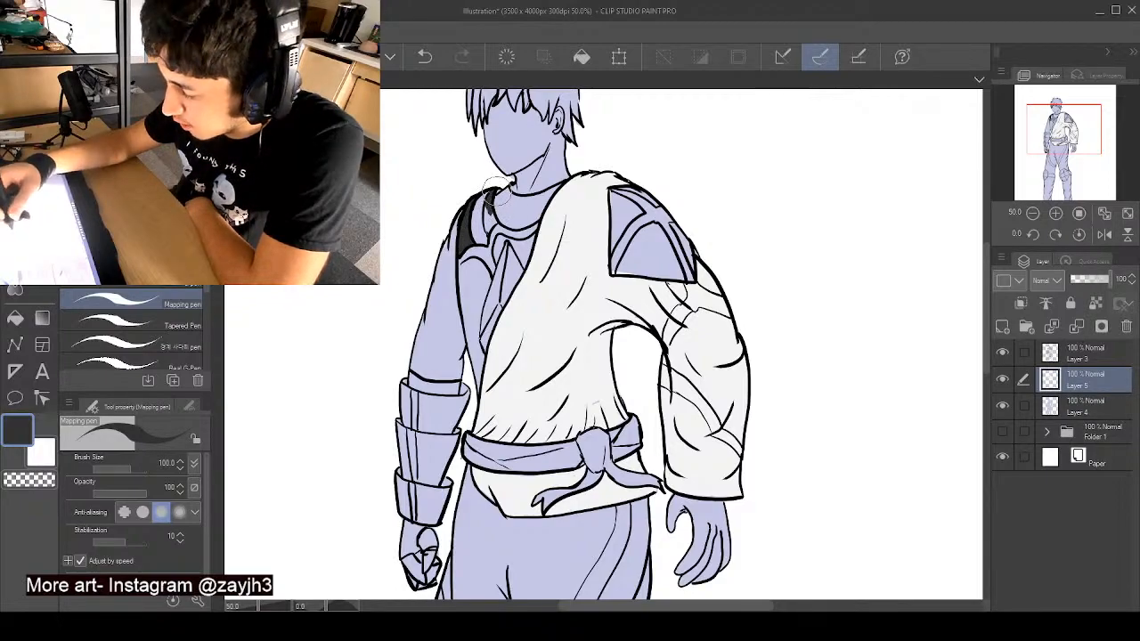
mouse_move(486, 201)
mouse_down()
mouse_move(488, 228)
mouse_move(488, 202)
mouse_move(505, 267)
mouse_move(494, 252)
mouse_move(529, 250)
mouse_up()
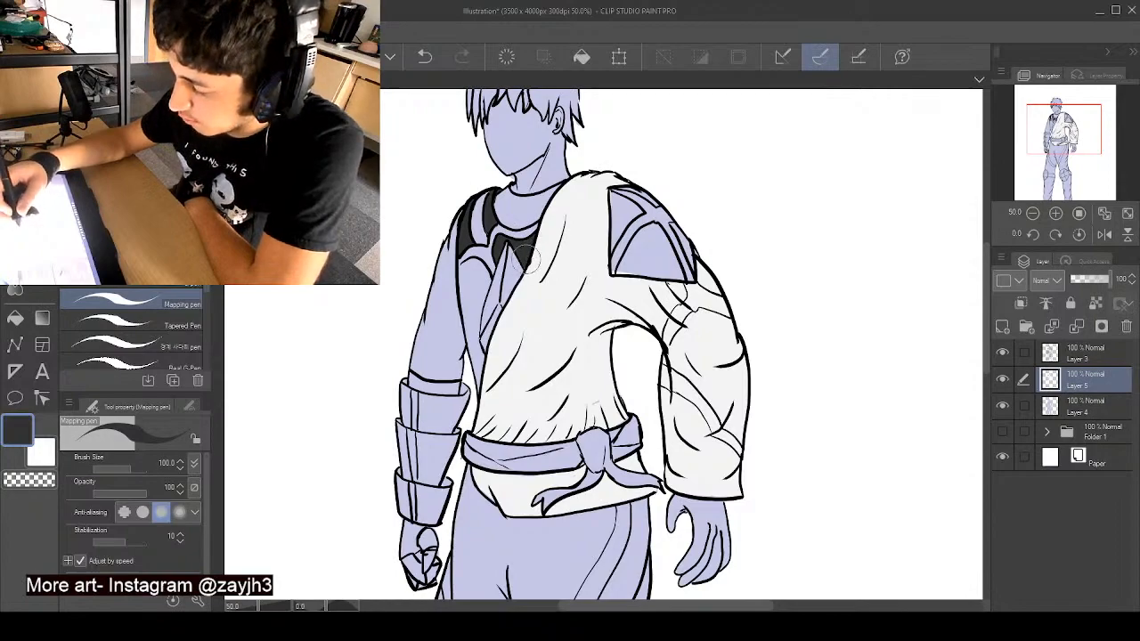
alt+click(535, 283)
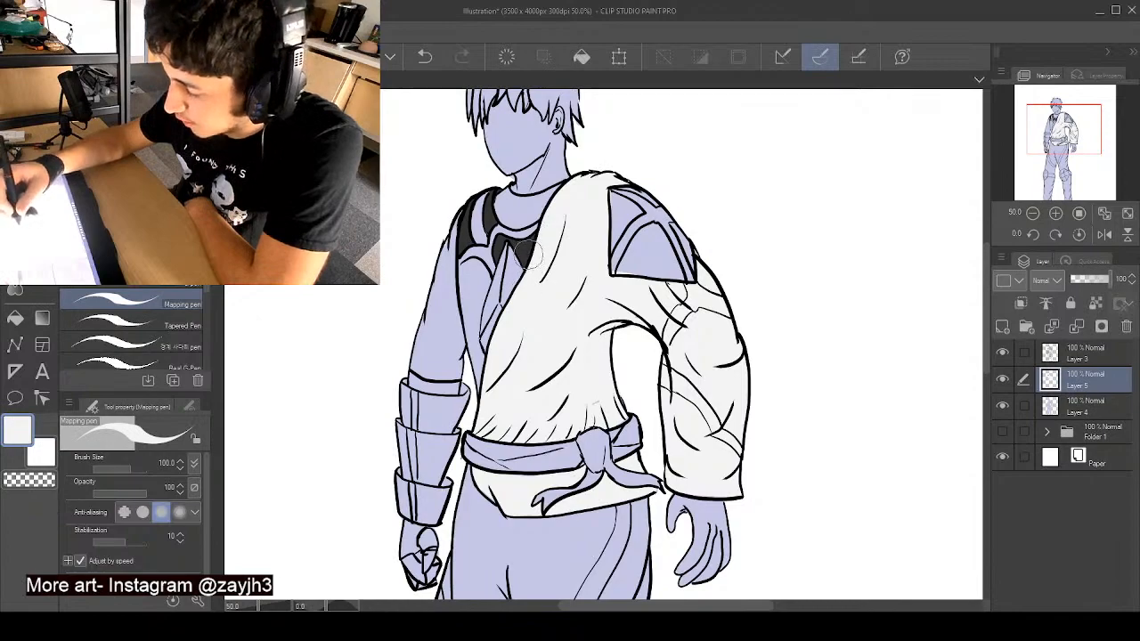
alt+click(526, 254)
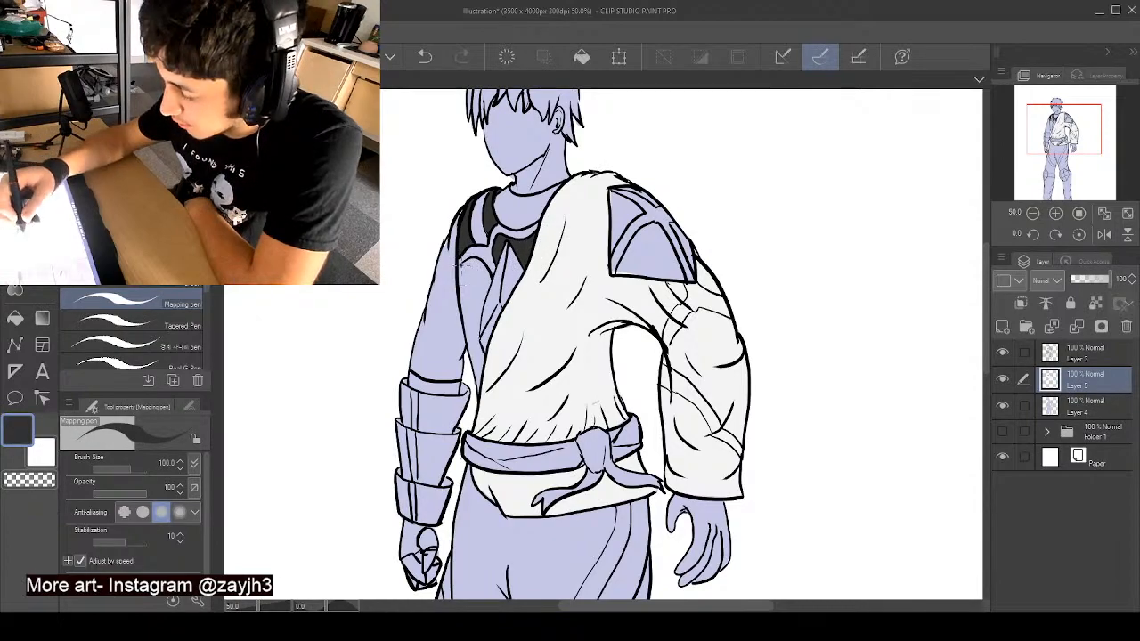
drag(487, 276, 481, 322)
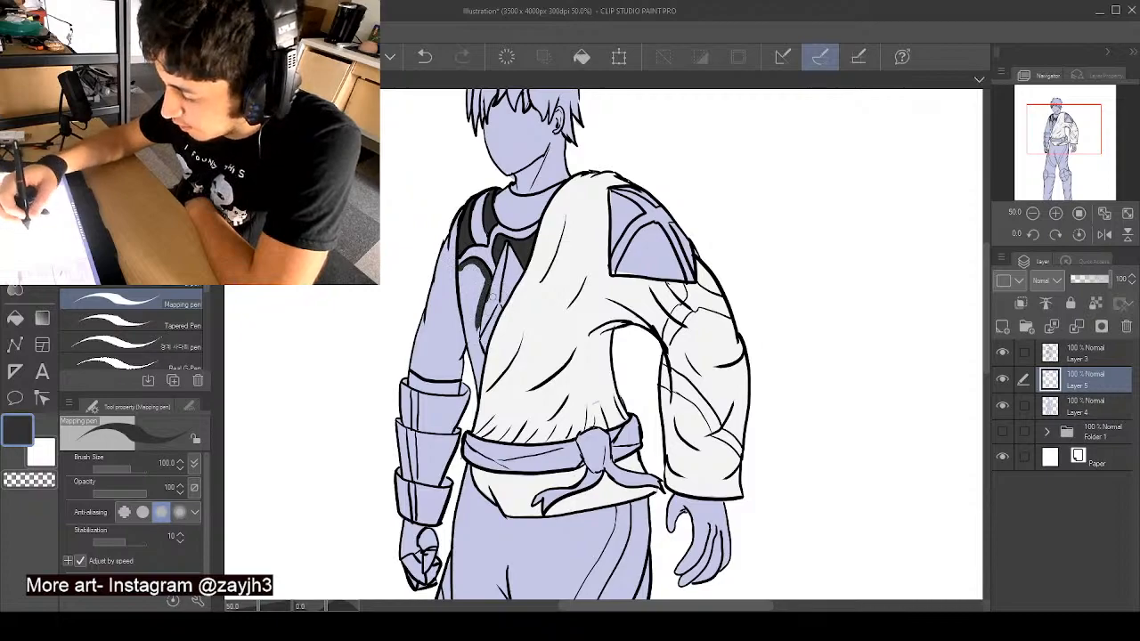
mouse_move(482, 289)
mouse_down()
mouse_move(479, 374)
mouse_move(461, 278)
mouse_move(475, 294)
mouse_move(474, 281)
mouse_up()
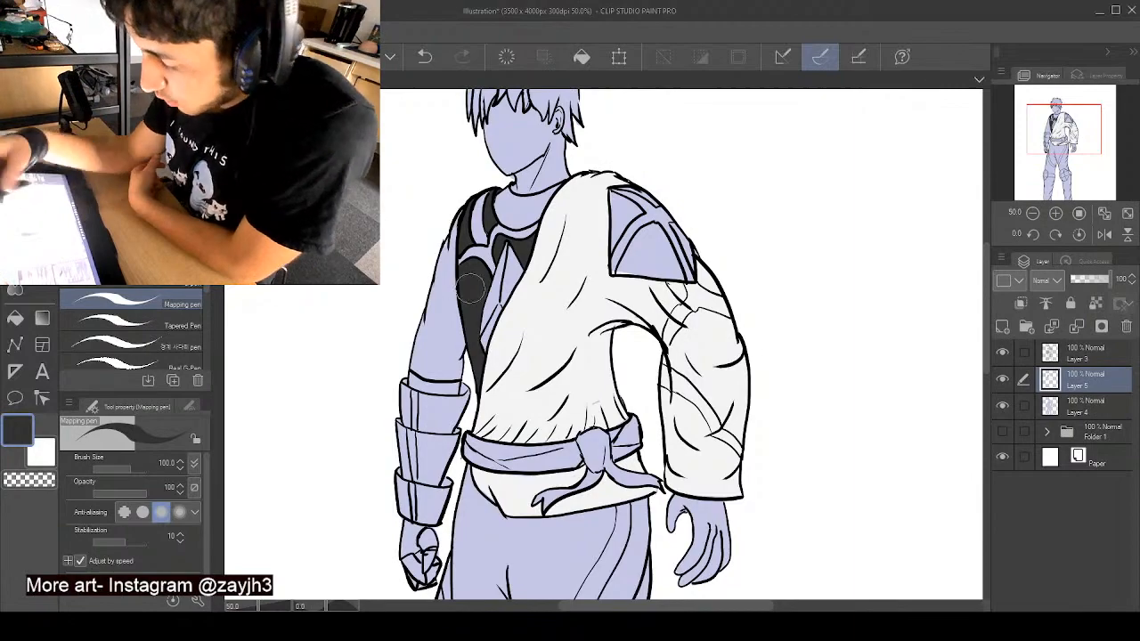
- Choose a medium blue and paint the pointed diamond ornament on the chest, cleaning its edges with charcoal
click(136, 160)
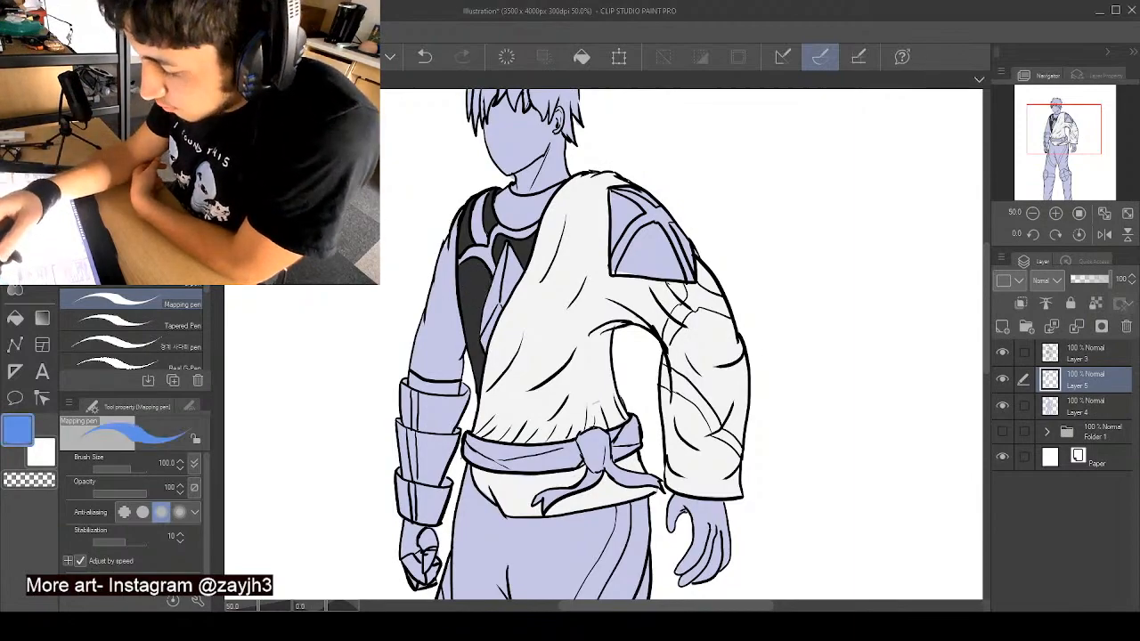
click(138, 169)
mouse_move(495, 294)
mouse_down()
mouse_move(505, 265)
mouse_move(485, 323)
mouse_move(493, 294)
mouse_up()
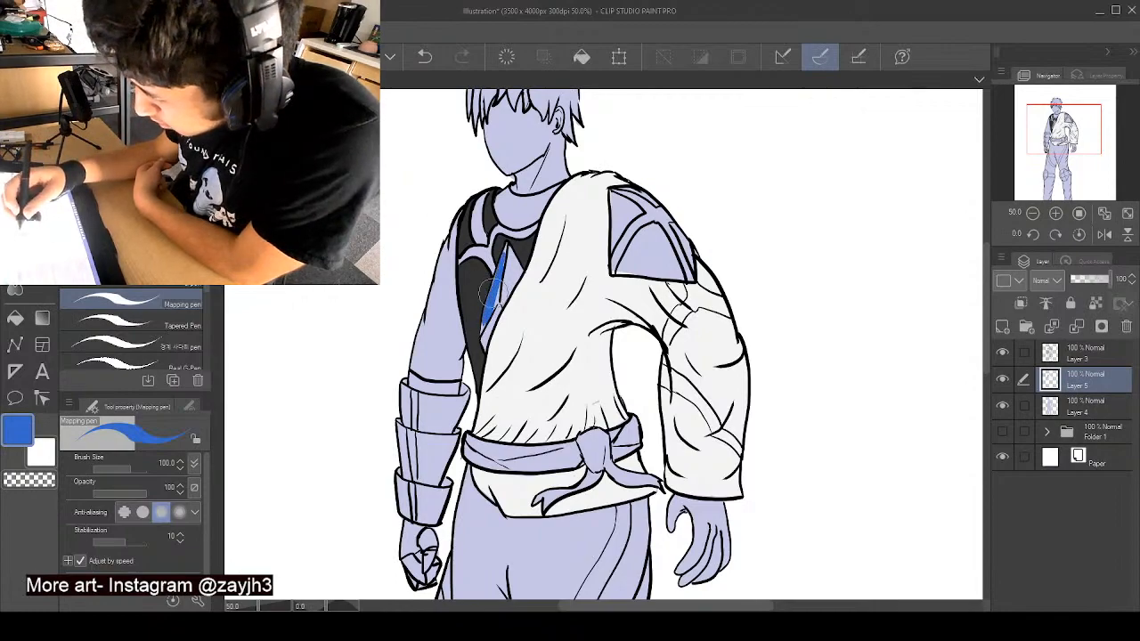
alt+click(487, 280)
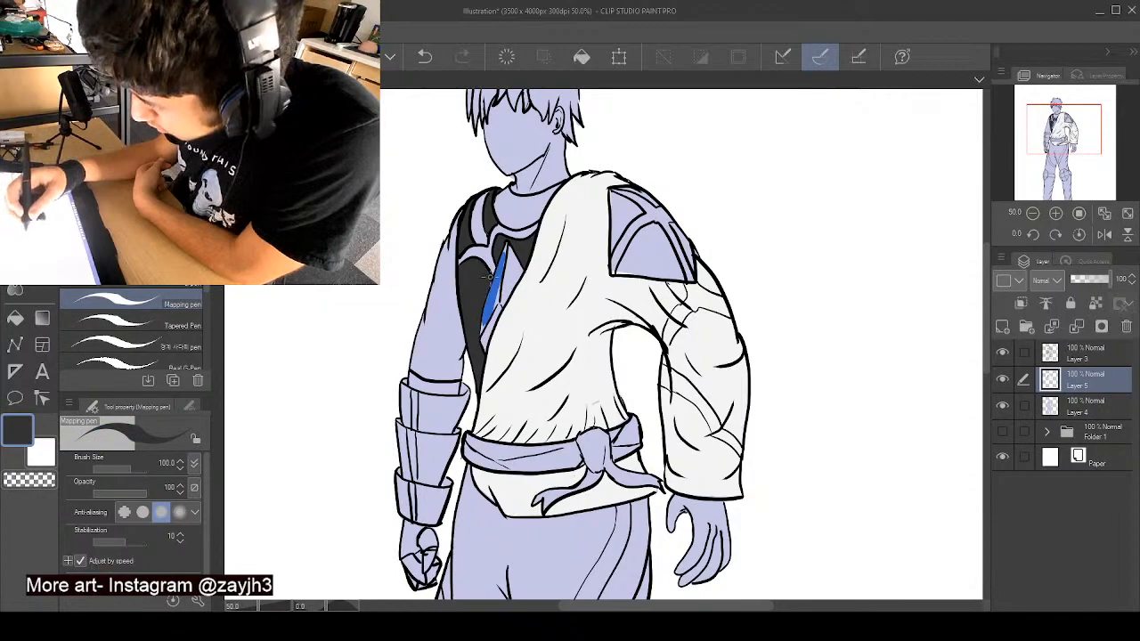
alt+click(492, 281)
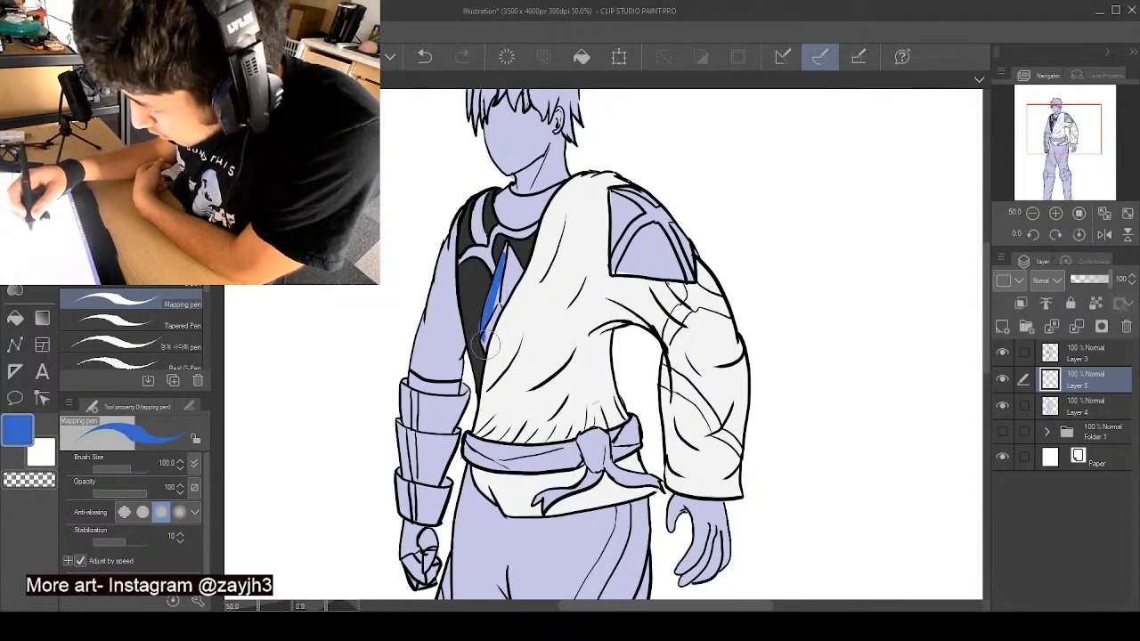
mouse_move(490, 343)
mouse_down()
mouse_move(485, 330)
mouse_move(482, 339)
mouse_up()
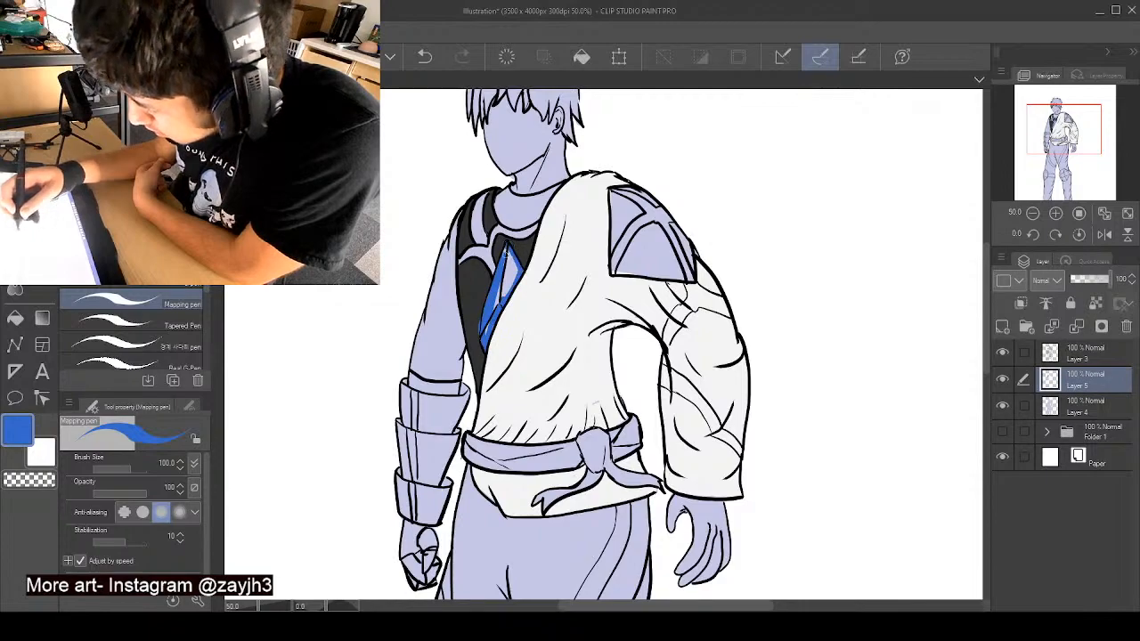
drag(514, 263, 496, 302)
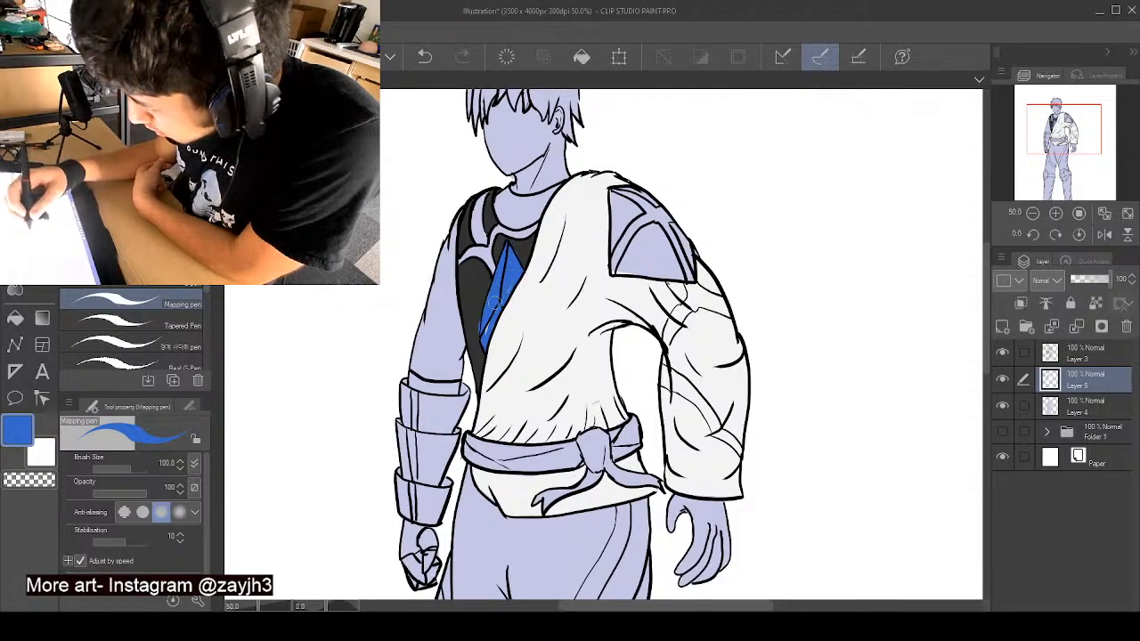
alt+click(474, 301)
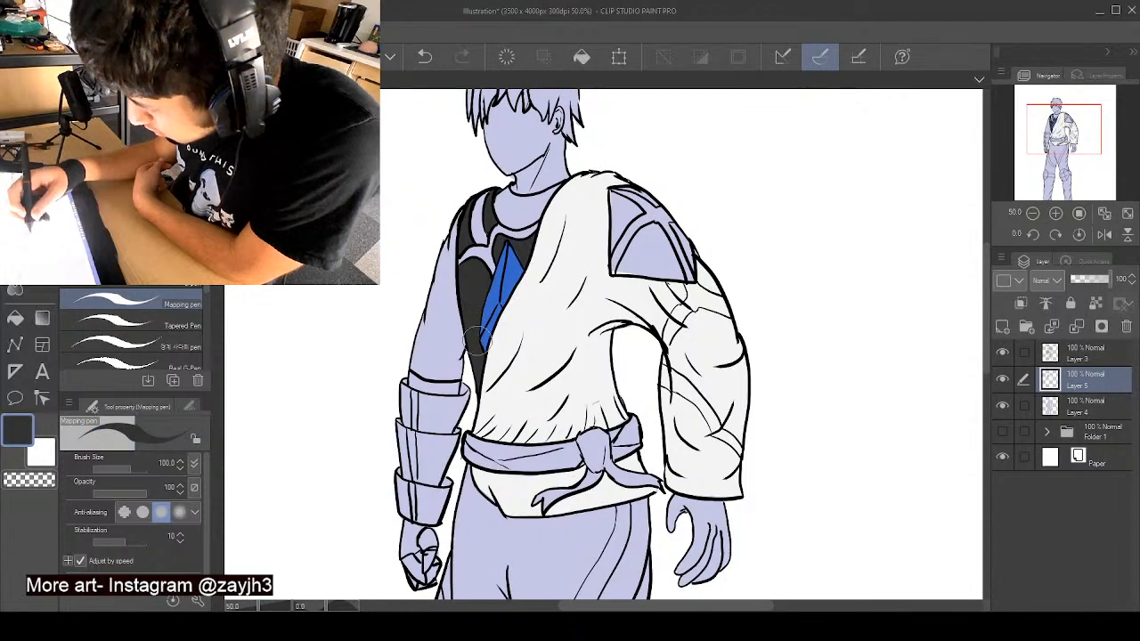
- Paint the curved bands across the undershirt's shoulder and neckline medium blue, cleaning their edges with charcoal
alt+click(515, 262)
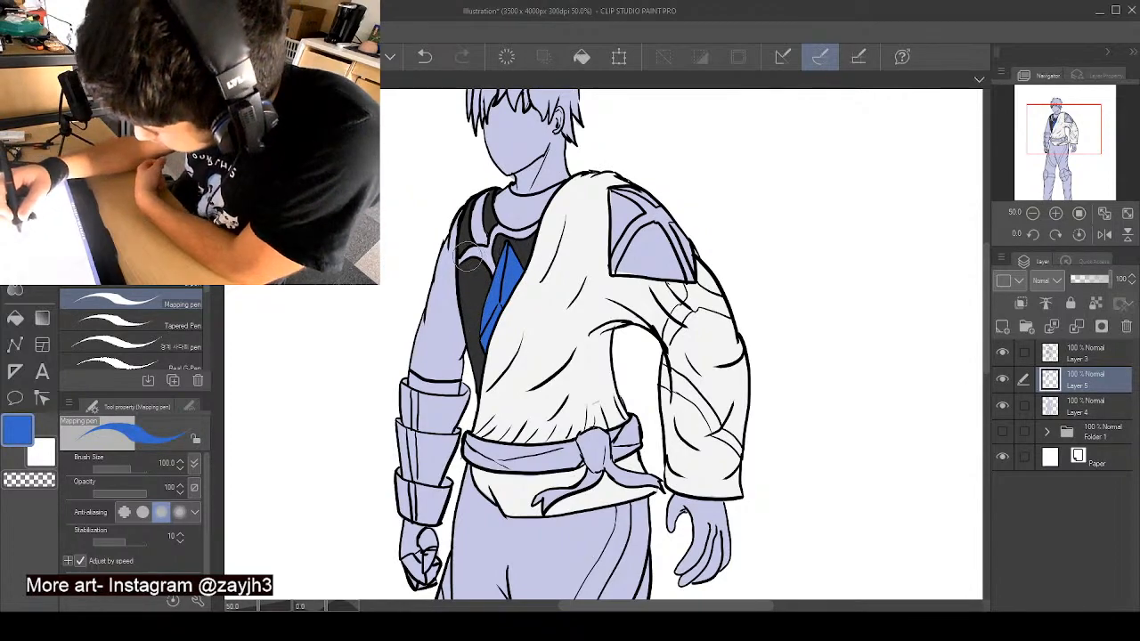
drag(468, 257, 489, 258)
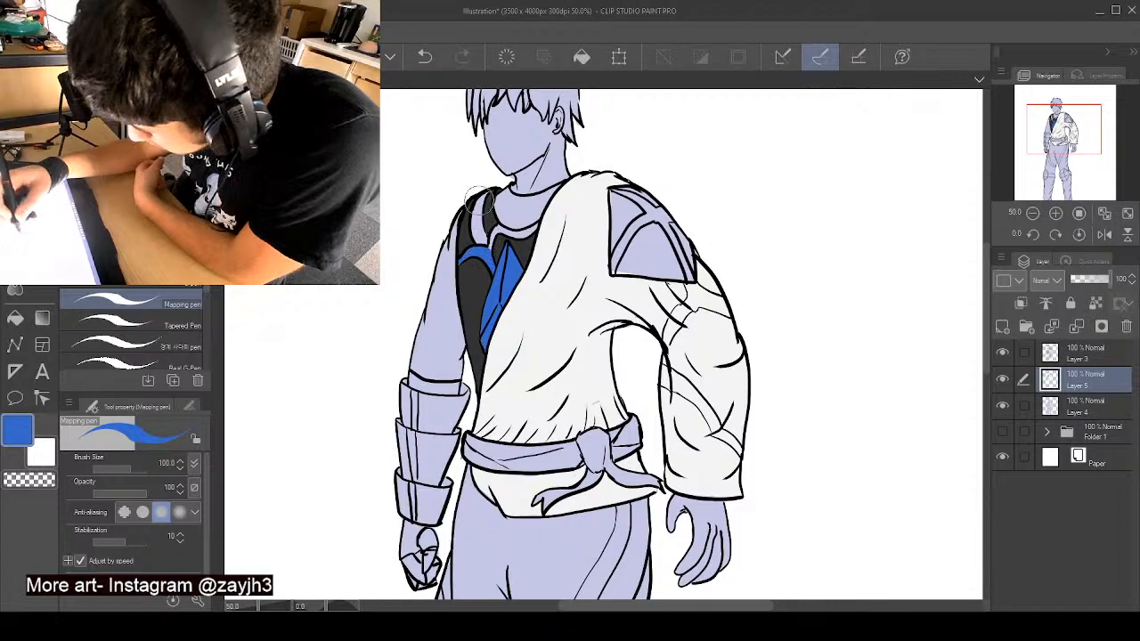
drag(484, 195, 485, 249)
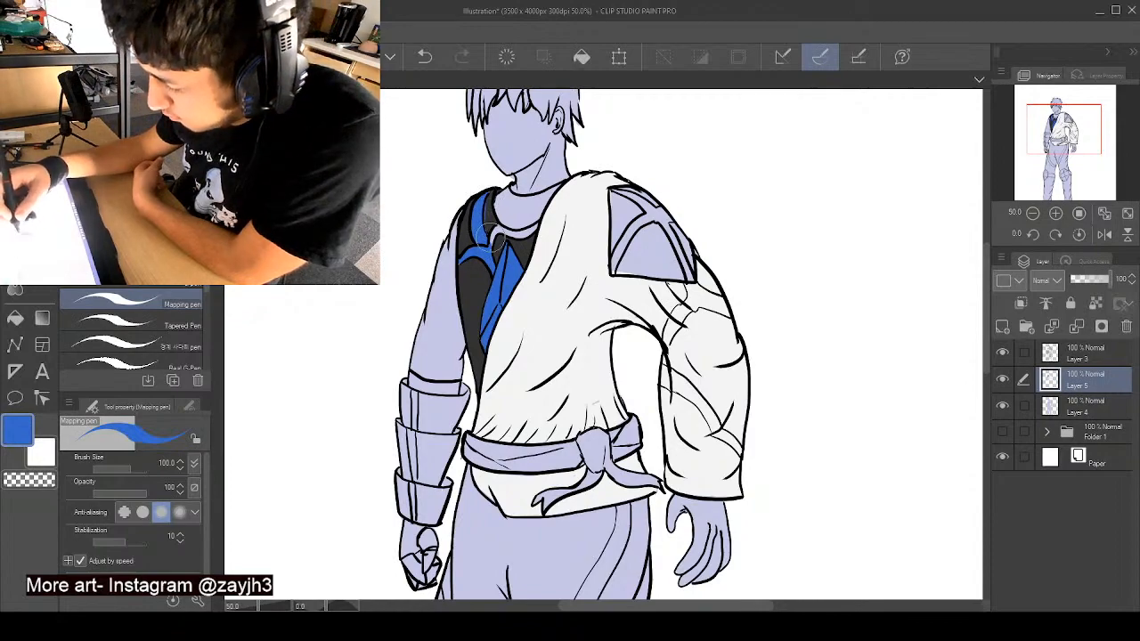
alt+click(499, 216)
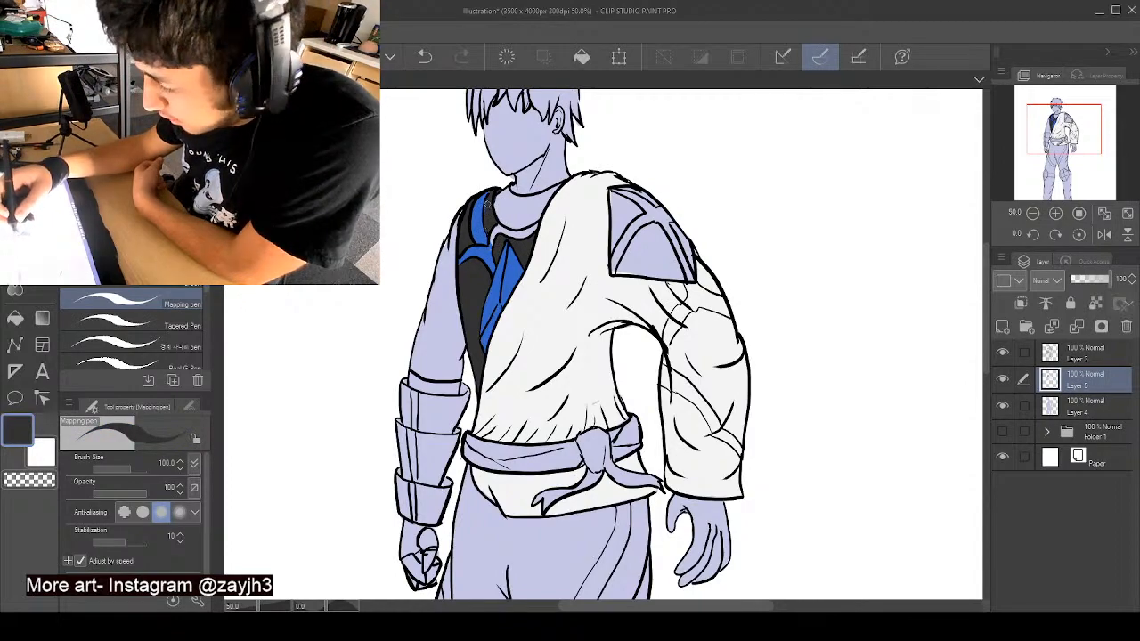
drag(494, 211, 488, 230)
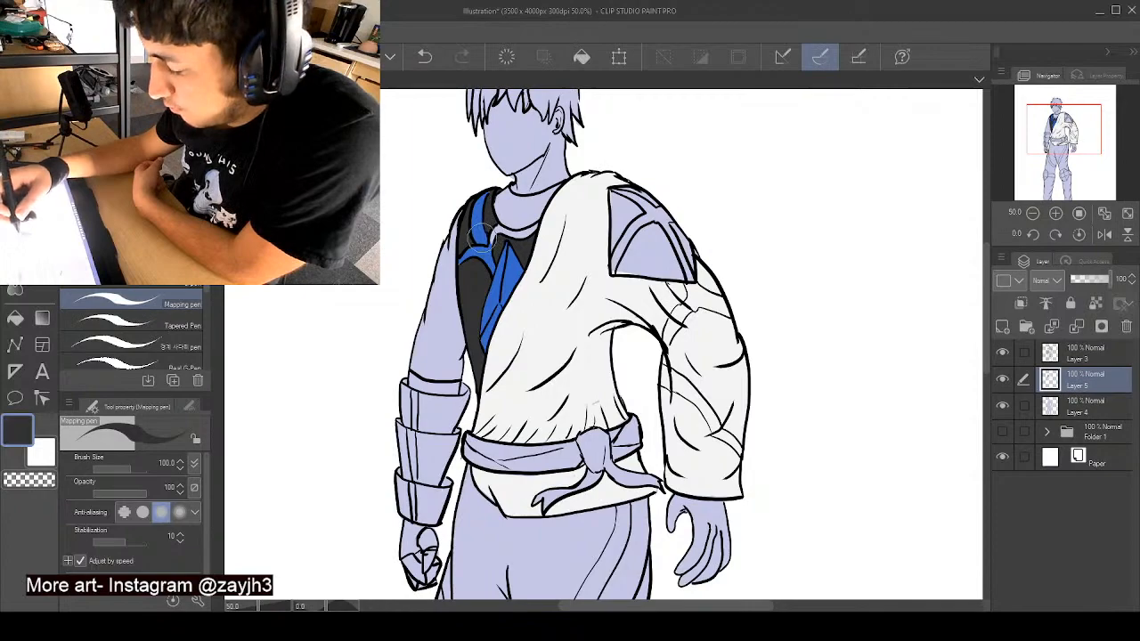
alt+click(485, 233)
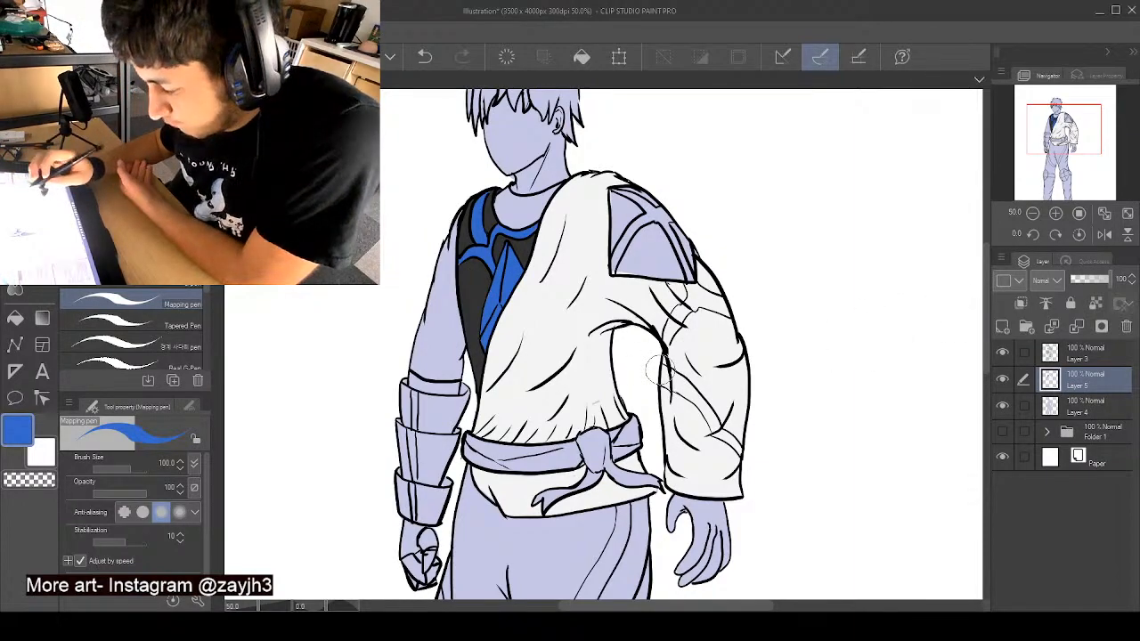
- Choose a light orange and fill the panels of the shoulder patch on the wrapped tunic
click(125, 179)
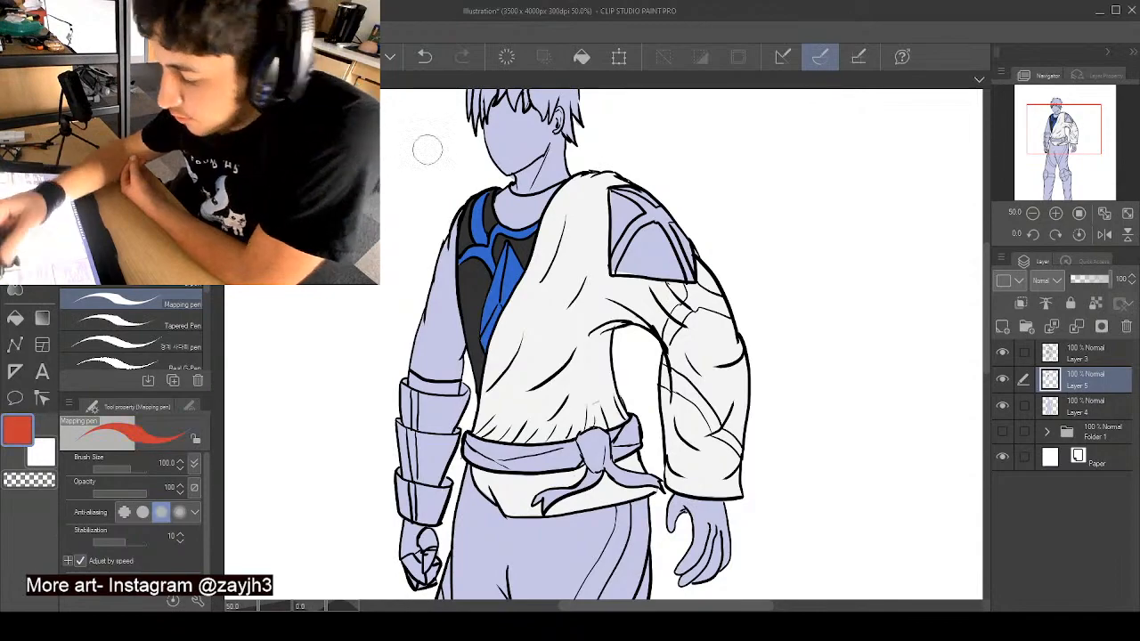
click(125, 178)
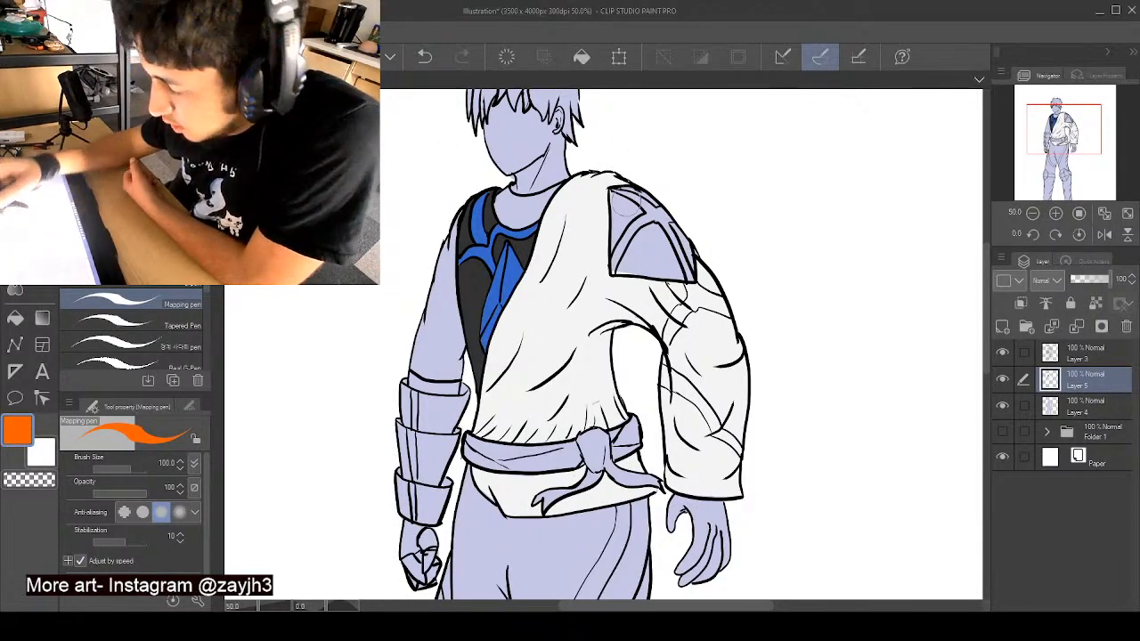
drag(614, 190, 613, 239)
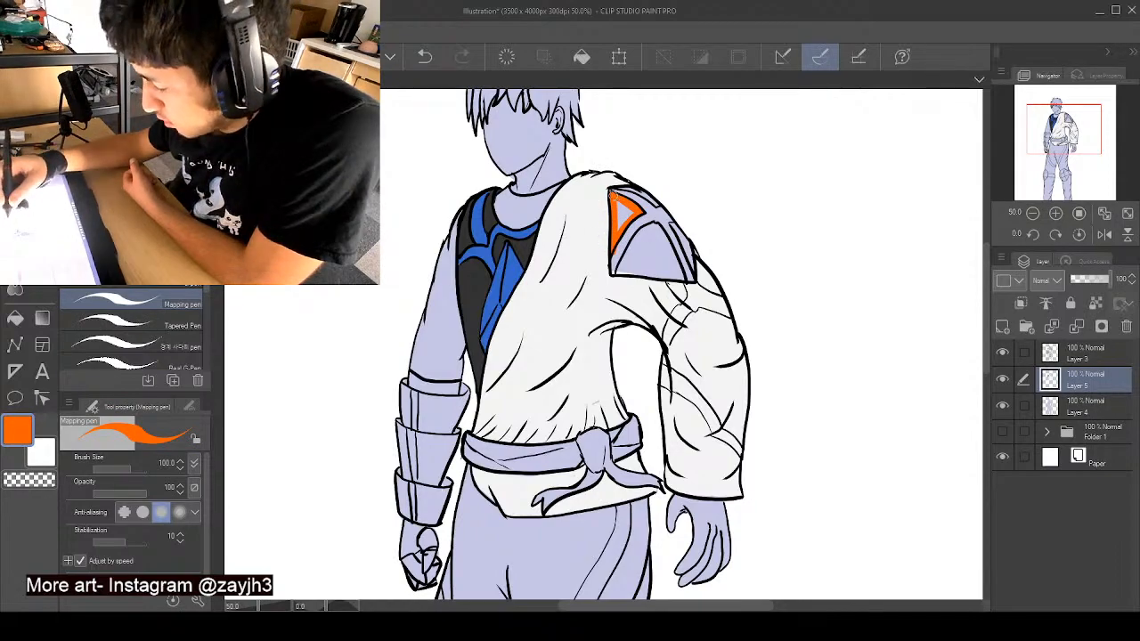
drag(626, 211, 626, 222)
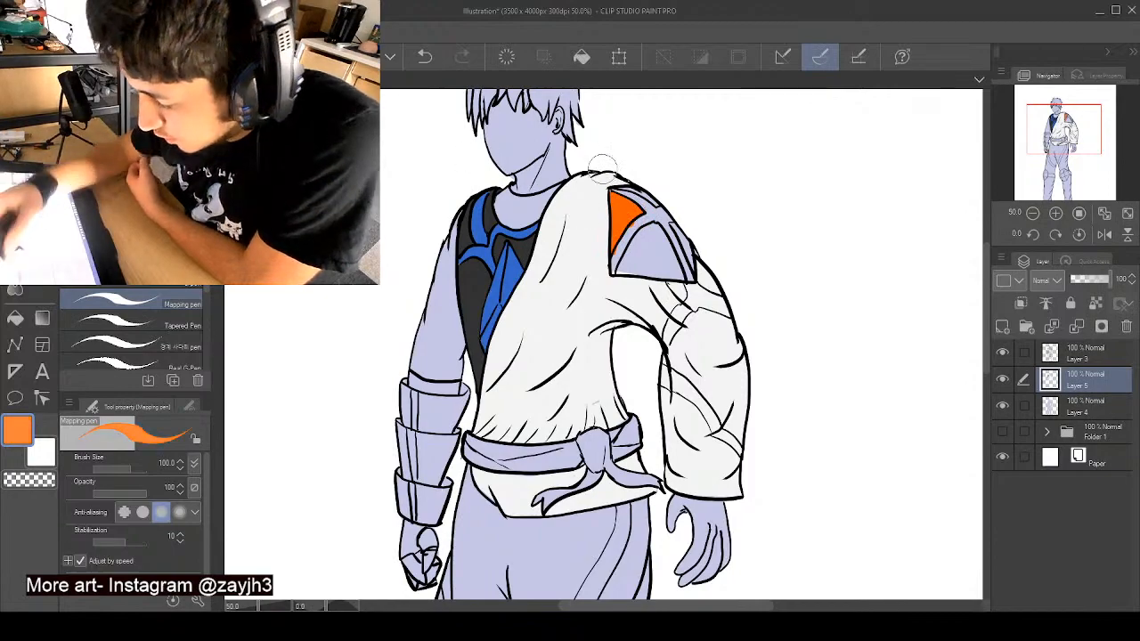
mouse_move(620, 207)
mouse_down()
mouse_move(613, 233)
mouse_move(630, 211)
mouse_move(639, 225)
mouse_up()
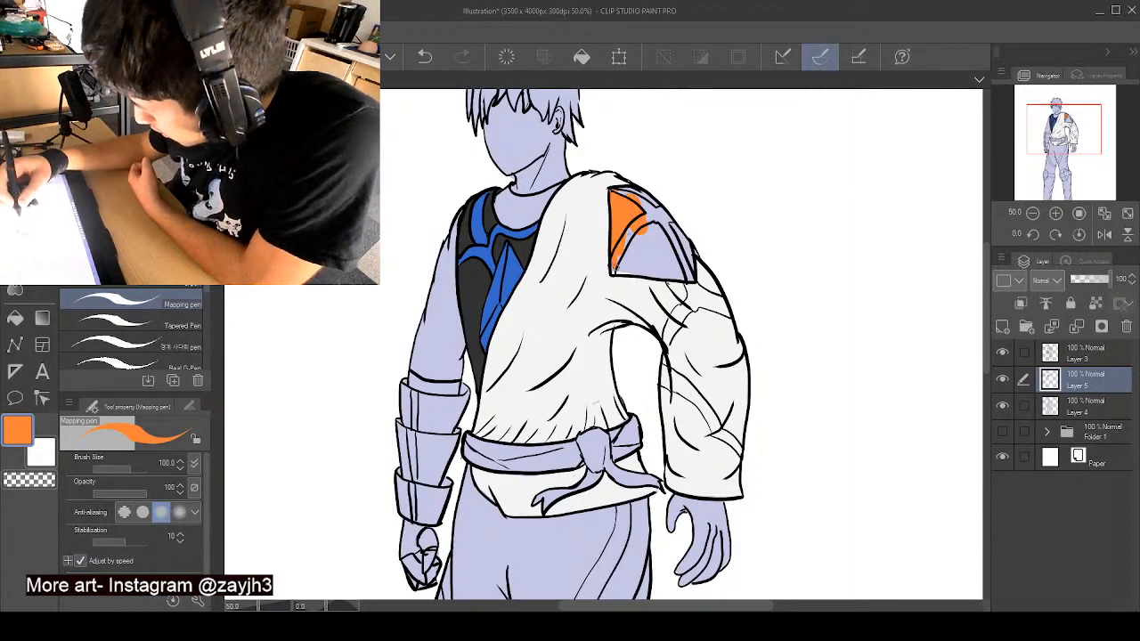
mouse_move(679, 271)
mouse_down()
mouse_move(651, 227)
mouse_move(617, 265)
mouse_move(628, 233)
mouse_move(635, 268)
mouse_move(647, 238)
mouse_move(643, 250)
mouse_move(672, 261)
mouse_move(690, 238)
mouse_up()
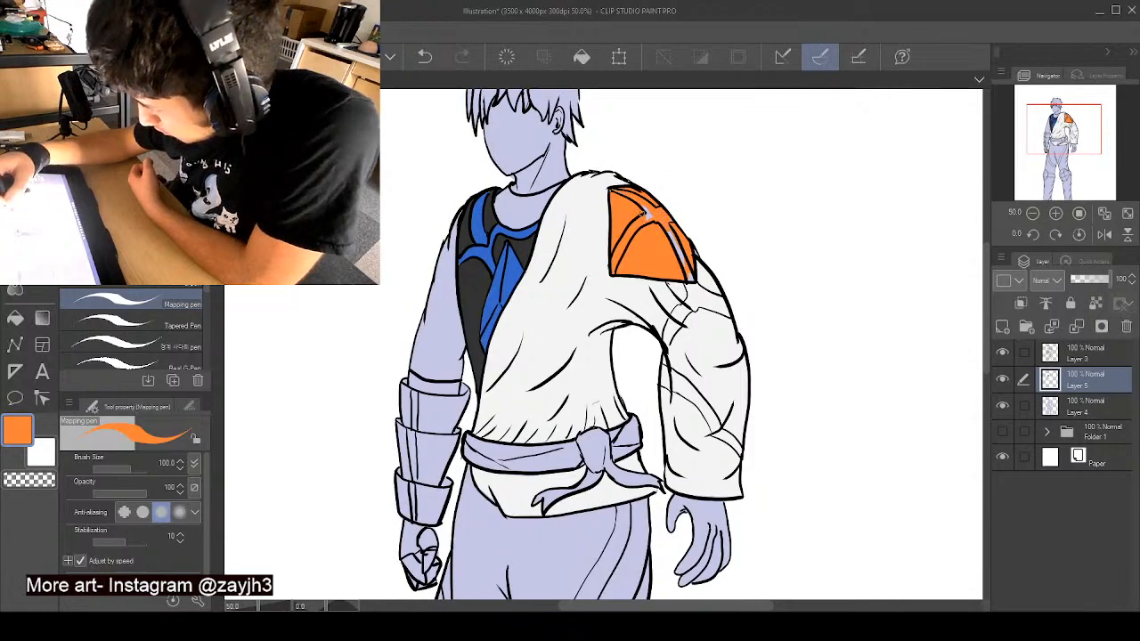
- Paint the crossing bands of the shoulder patch in the chest ornament's blue, cleaning the edges with near-white and orange
click(168, 193)
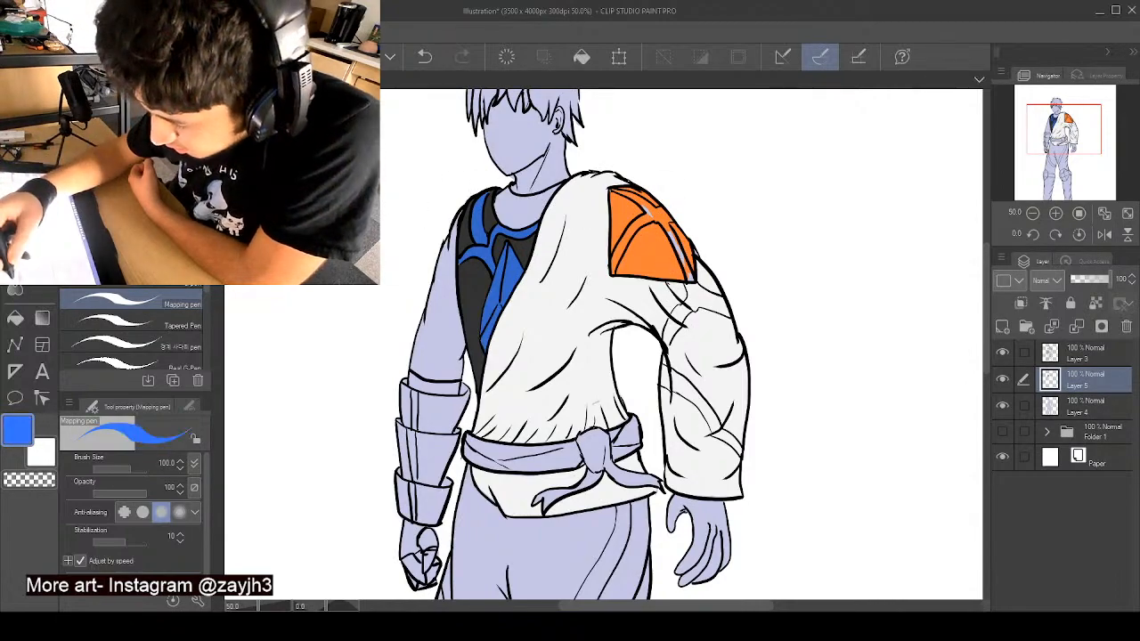
click(162, 127)
alt+click(502, 260)
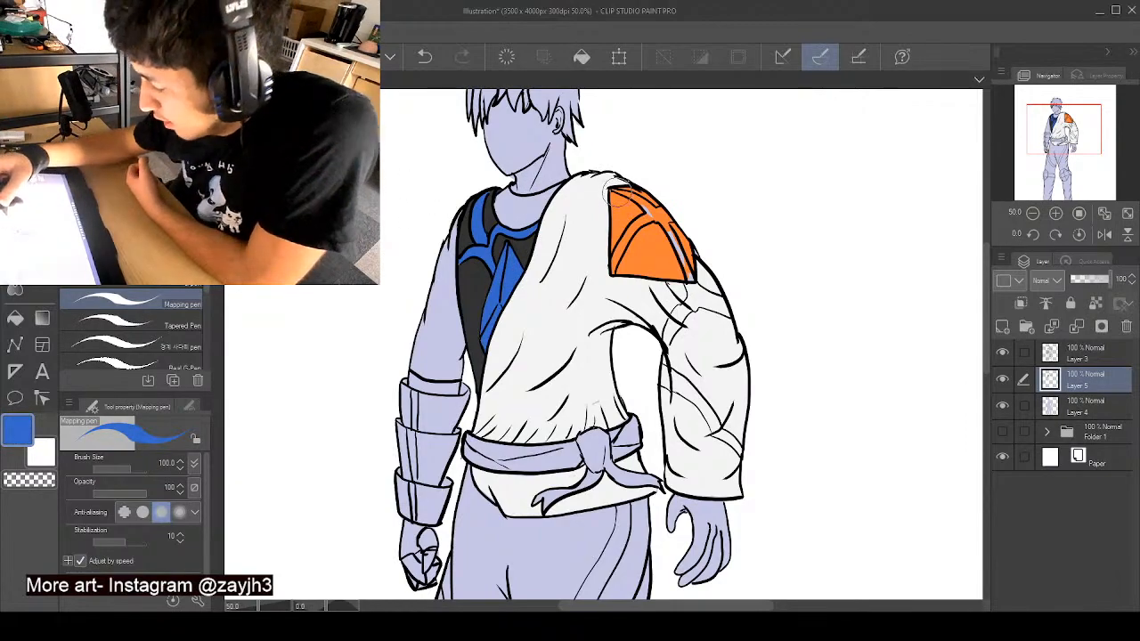
mouse_move(628, 197)
mouse_down()
mouse_move(672, 233)
mouse_move(626, 199)
mouse_move(671, 216)
mouse_move(664, 209)
mouse_move(693, 279)
mouse_up()
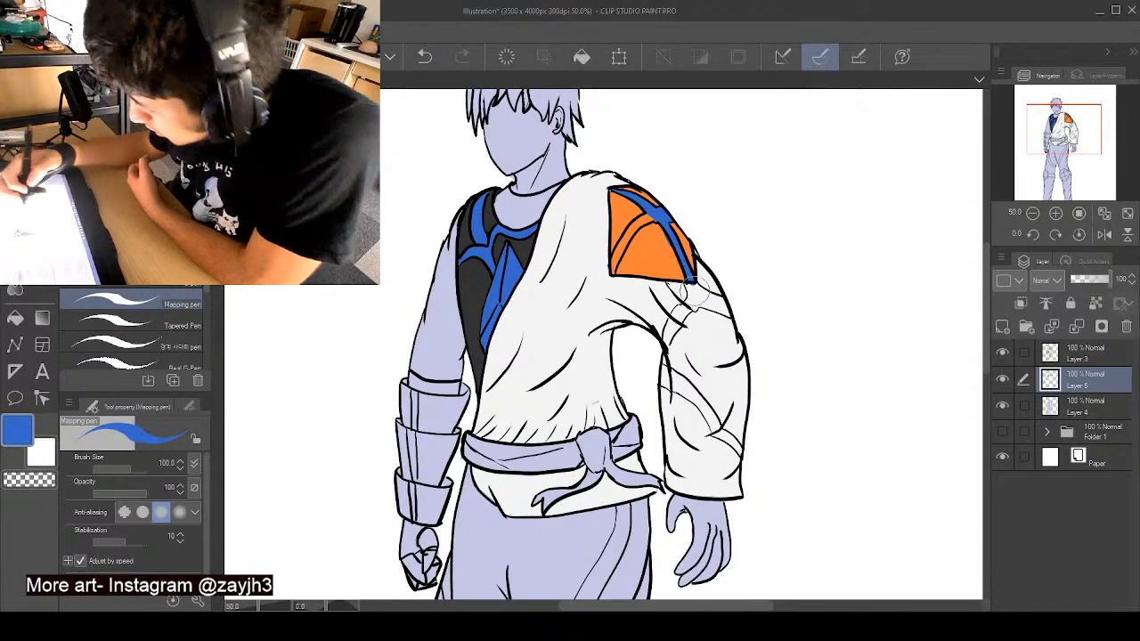
alt+click(692, 292)
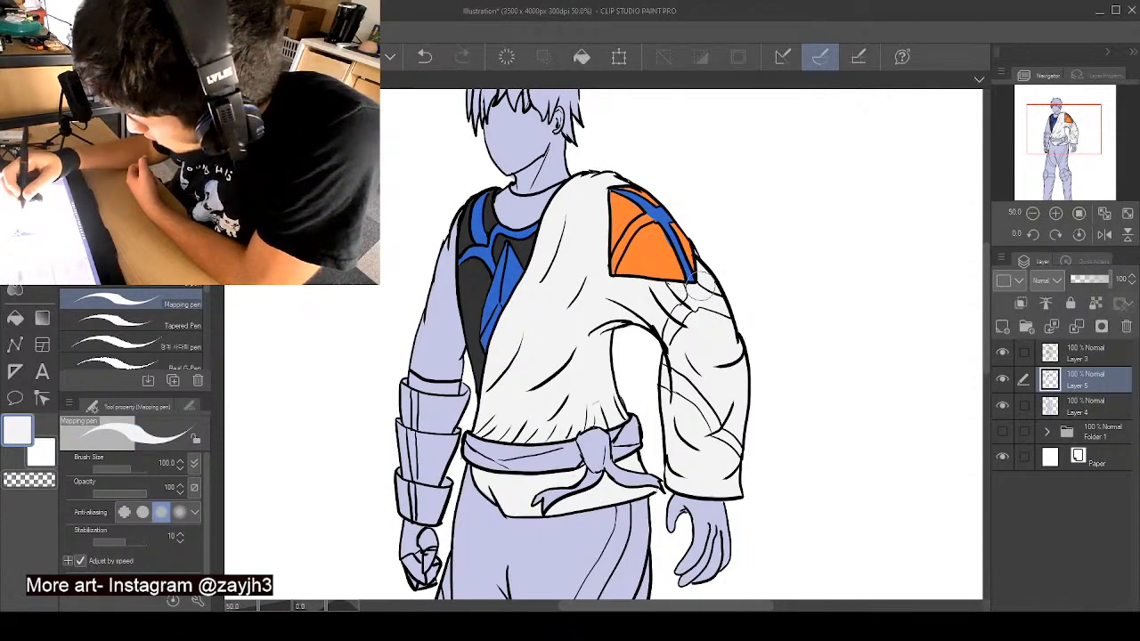
alt+click(665, 218)
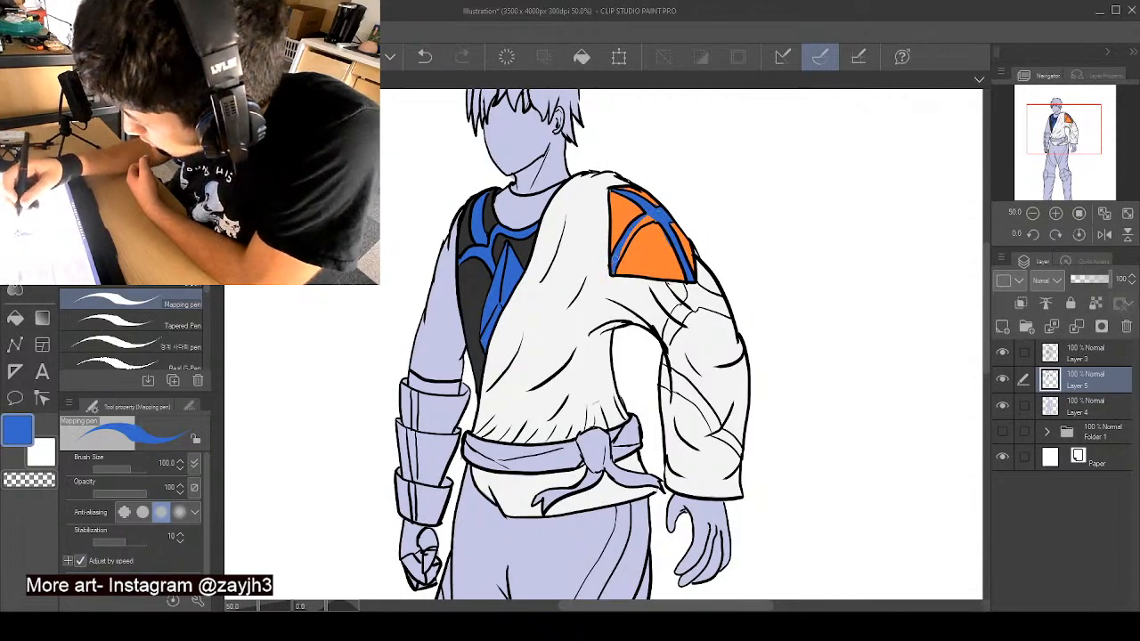
alt+click(661, 235)
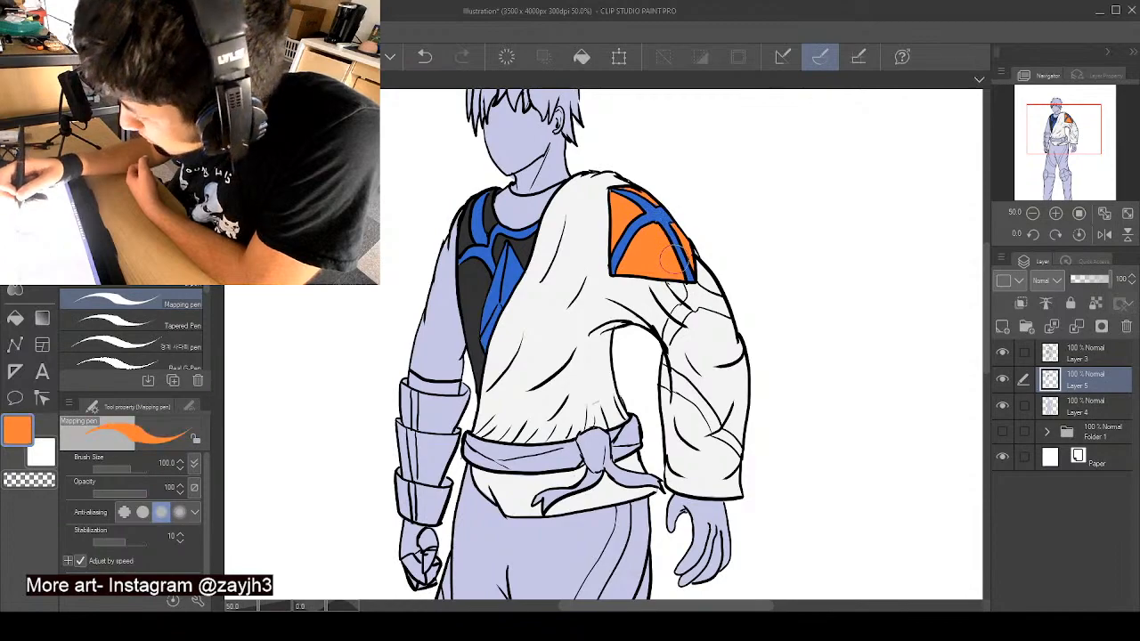
alt+click(666, 221)
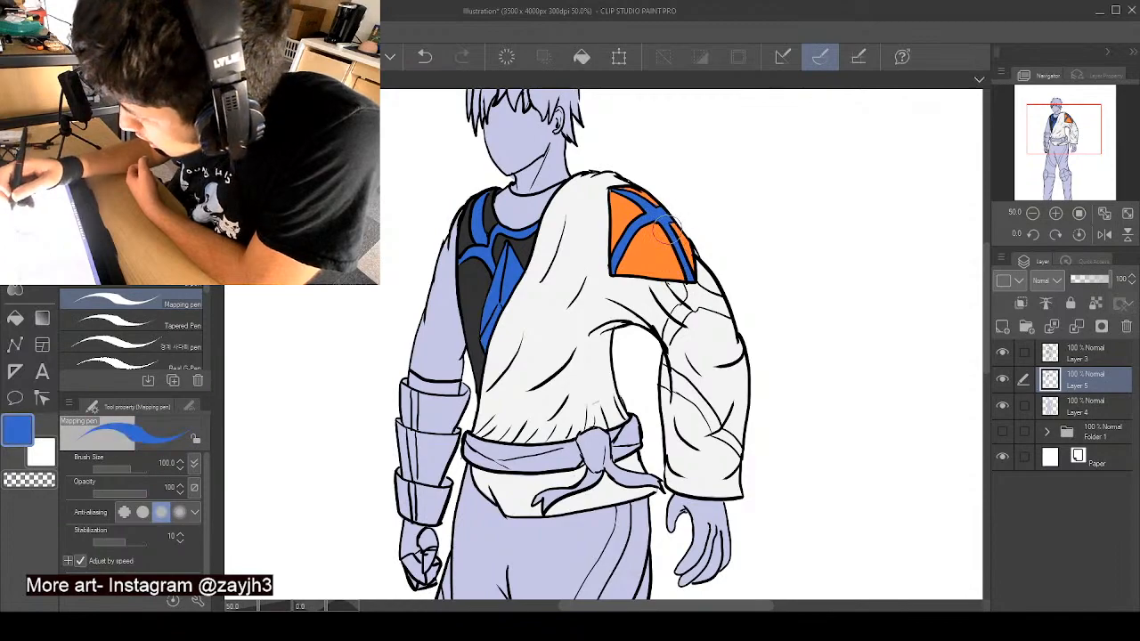
alt+click(617, 214)
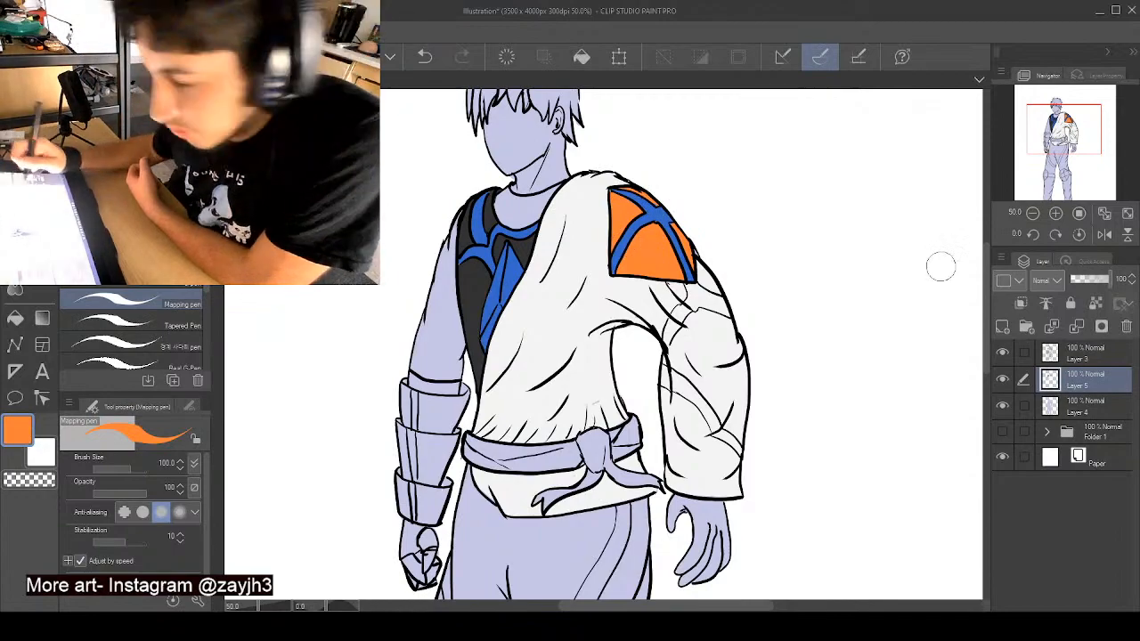
- Choose a pale peach skin colour and paint the face, ear, neck and bare upper arm
drag(985, 275, 987, 239)
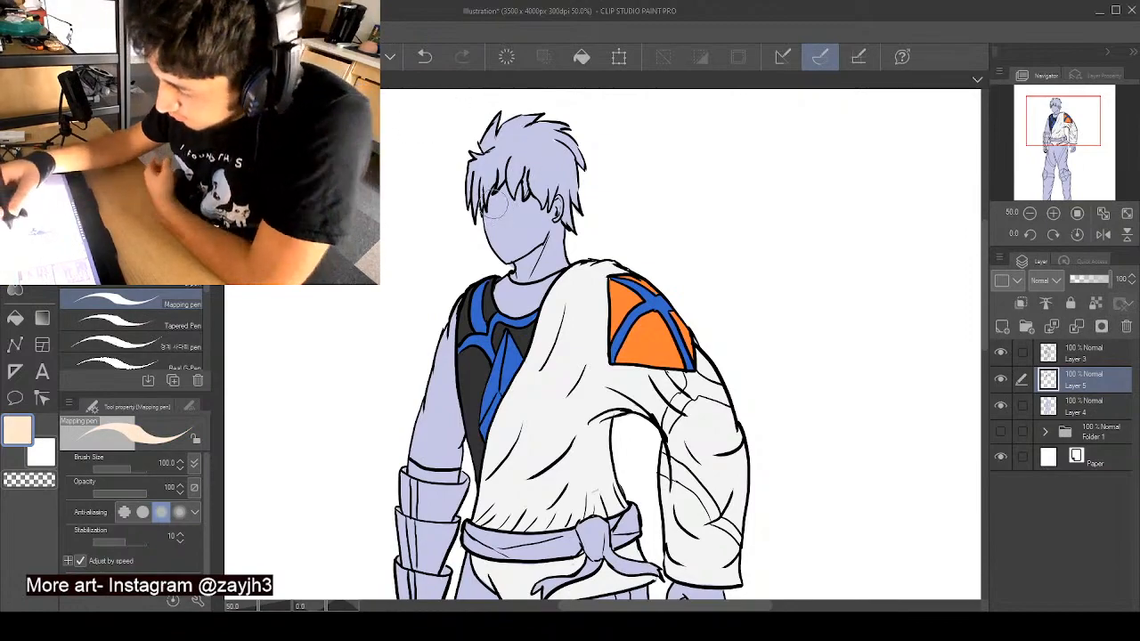
mouse_move(497, 247)
mouse_down()
mouse_move(490, 219)
mouse_move(497, 237)
mouse_up()
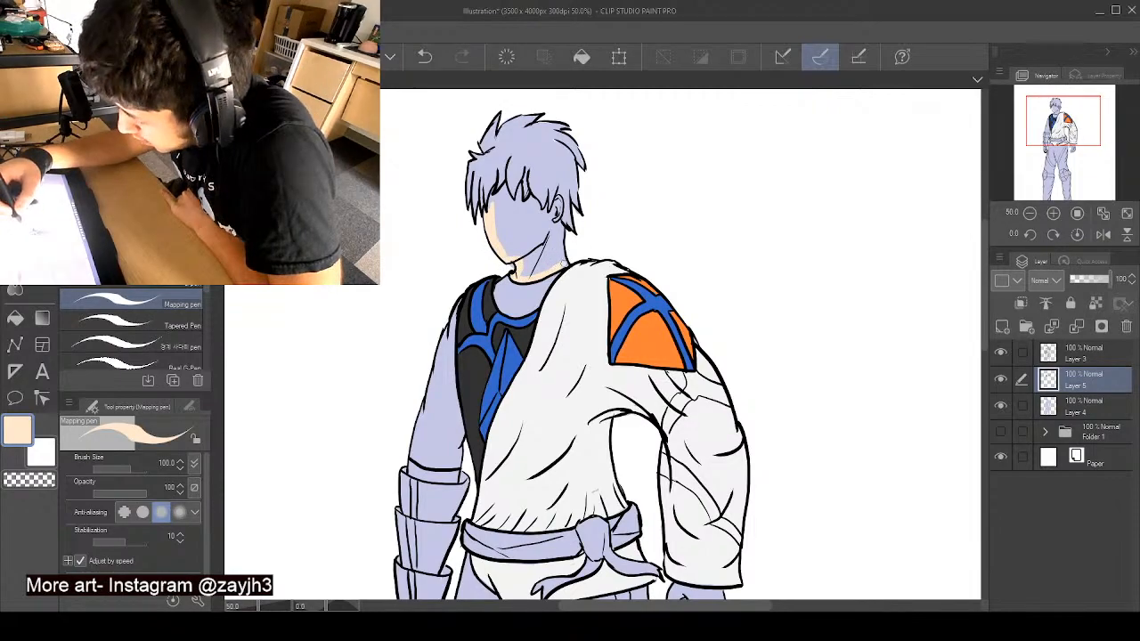
mouse_move(562, 221)
mouse_down()
mouse_move(547, 189)
mouse_move(528, 173)
mouse_move(494, 178)
mouse_move(507, 238)
mouse_move(544, 255)
mouse_up()
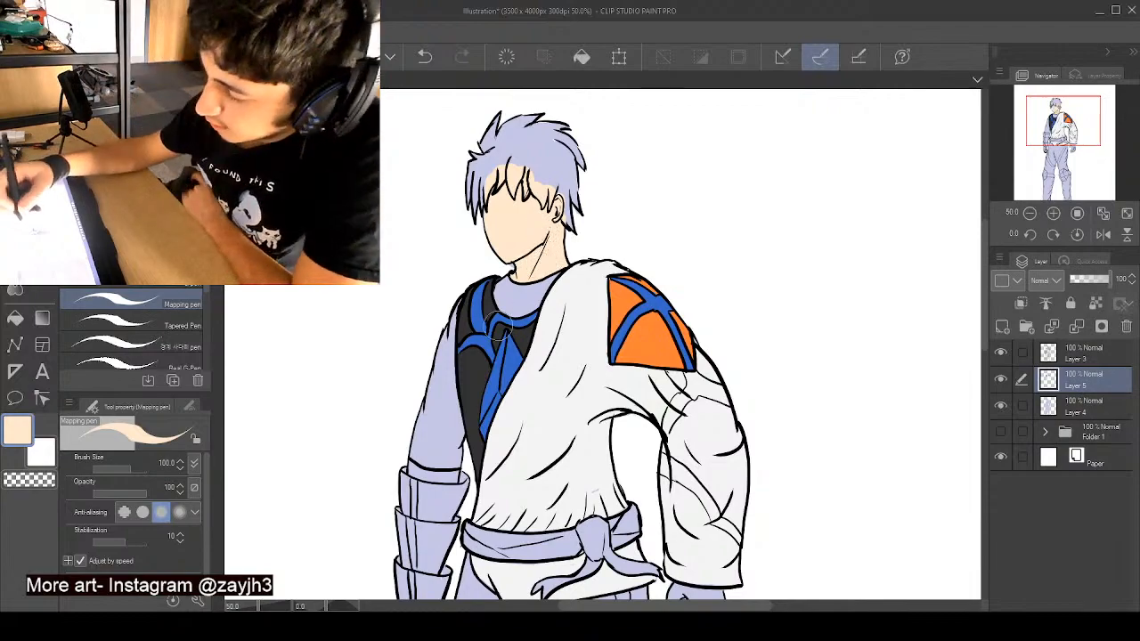
mouse_move(453, 346)
mouse_down()
mouse_move(459, 305)
mouse_move(453, 373)
mouse_move(459, 303)
mouse_move(448, 390)
mouse_move(454, 325)
mouse_move(418, 450)
mouse_move(440, 377)
mouse_move(430, 350)
mouse_move(414, 451)
mouse_move(452, 466)
mouse_up()
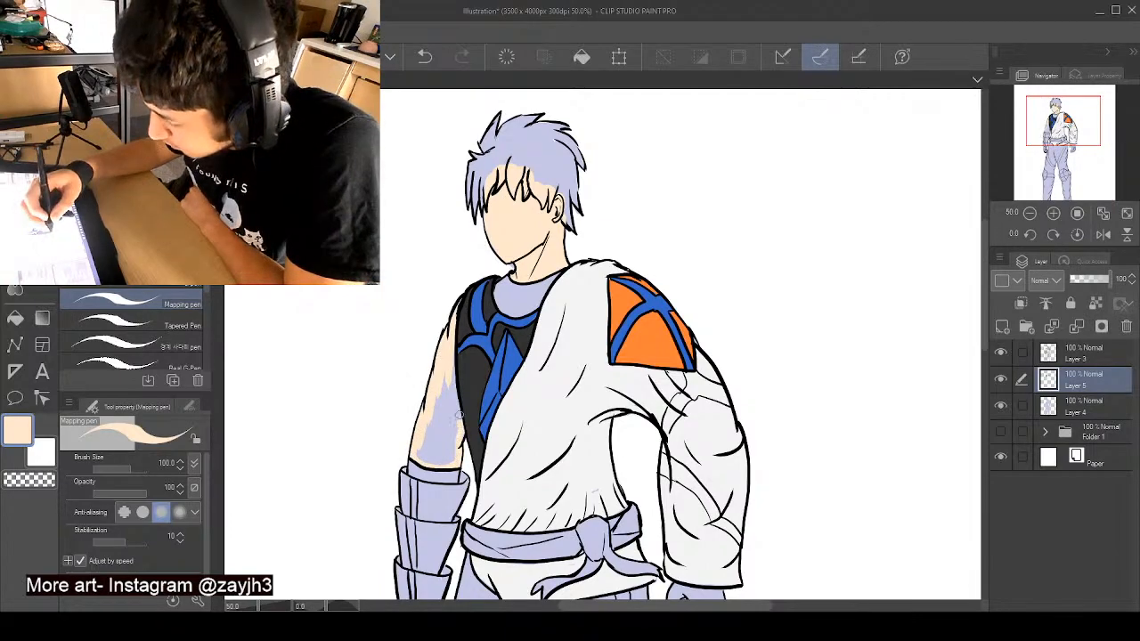
mouse_move(460, 415)
mouse_down()
mouse_move(451, 367)
mouse_move(448, 408)
mouse_move(449, 345)
mouse_move(445, 415)
mouse_move(443, 381)
mouse_move(420, 455)
mouse_move(452, 437)
mouse_up()
- Paint the undershirt's high collar below the neck solid black
alt+click(477, 369)
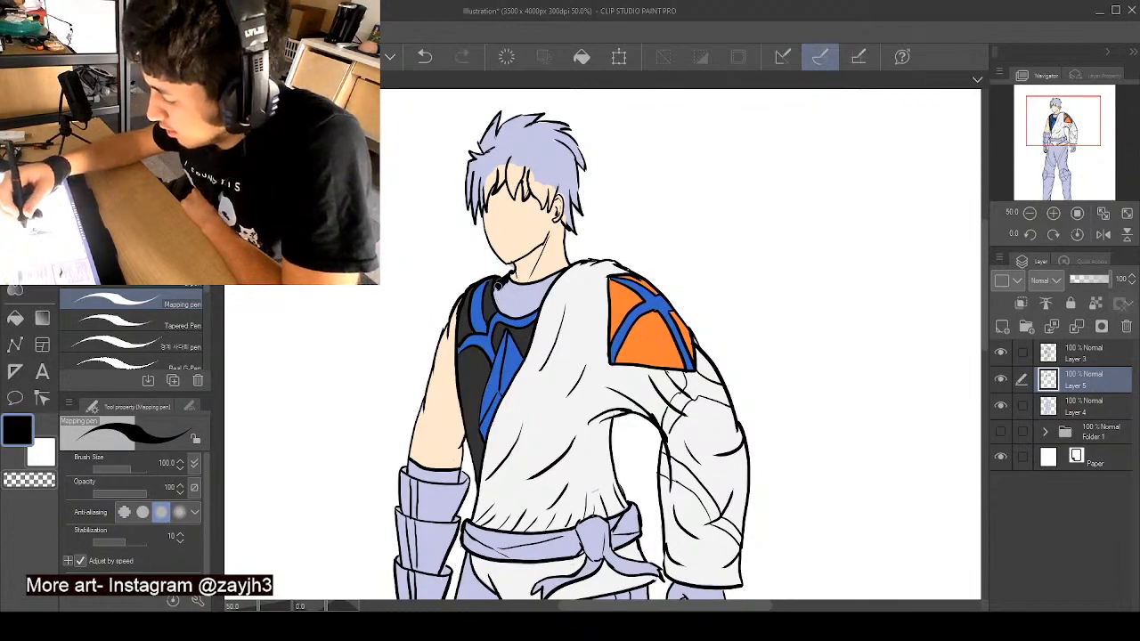
mouse_move(500, 284)
mouse_down()
mouse_move(532, 309)
mouse_move(516, 314)
mouse_up()
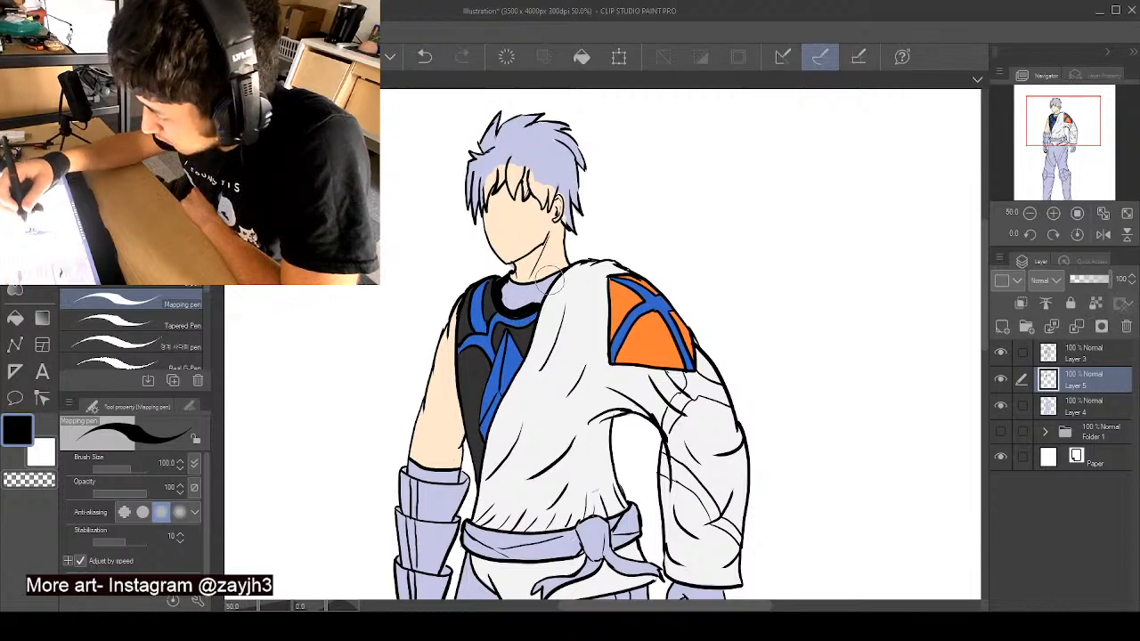
mouse_move(558, 275)
mouse_down()
mouse_move(547, 290)
mouse_move(555, 278)
mouse_up()
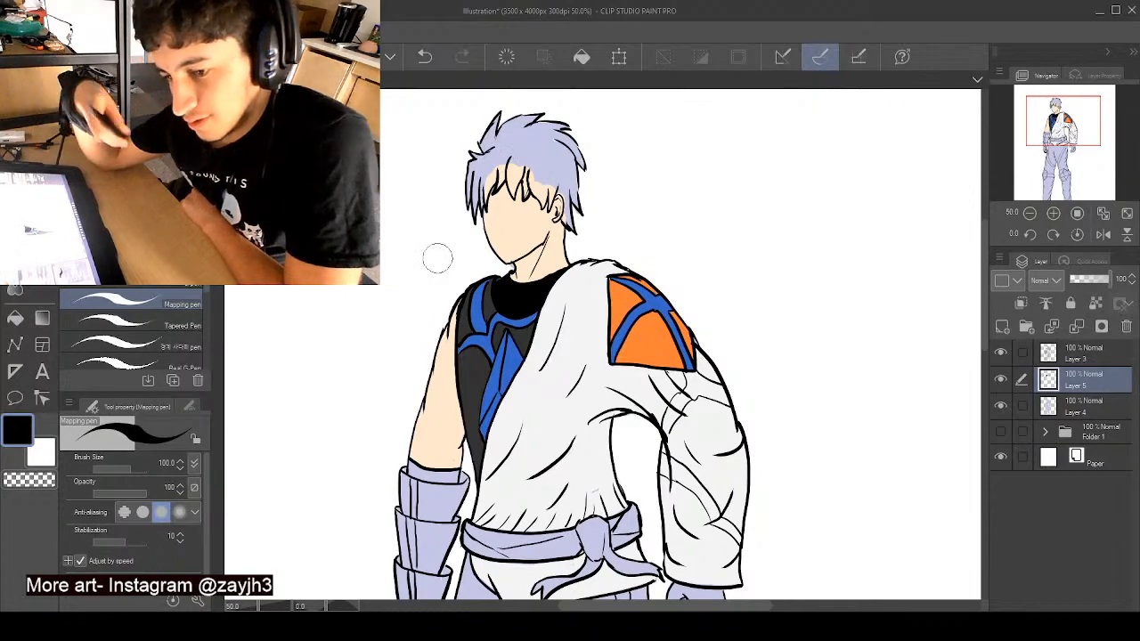
- Choose a light grey and paint the three plates of the forearm guard, leaving the narrow centre strip uncoloured
mouse_move(984, 239)
mouse_down()
mouse_move(985, 294)
mouse_move(999, 227)
mouse_move(983, 295)
mouse_up()
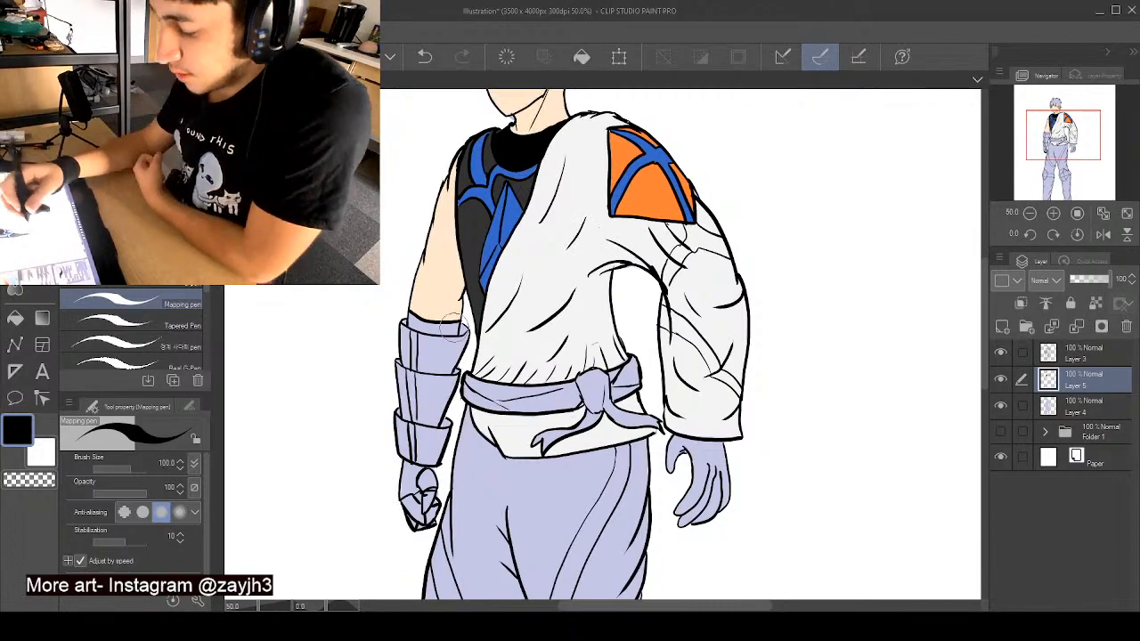
alt+click(467, 230)
click(100, 153)
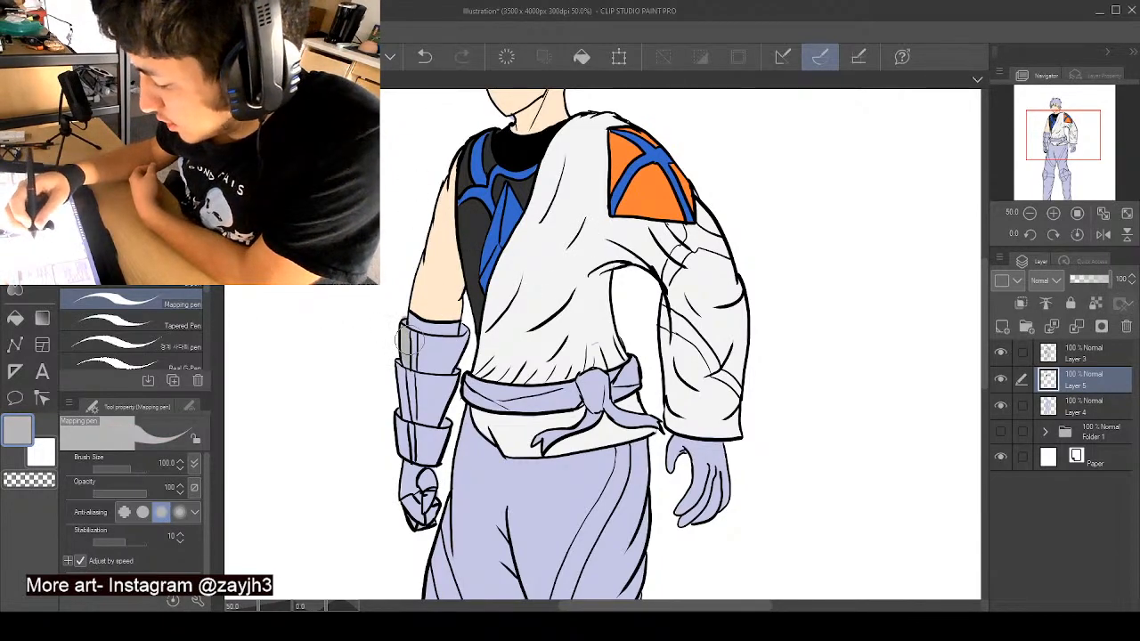
drag(408, 377, 407, 330)
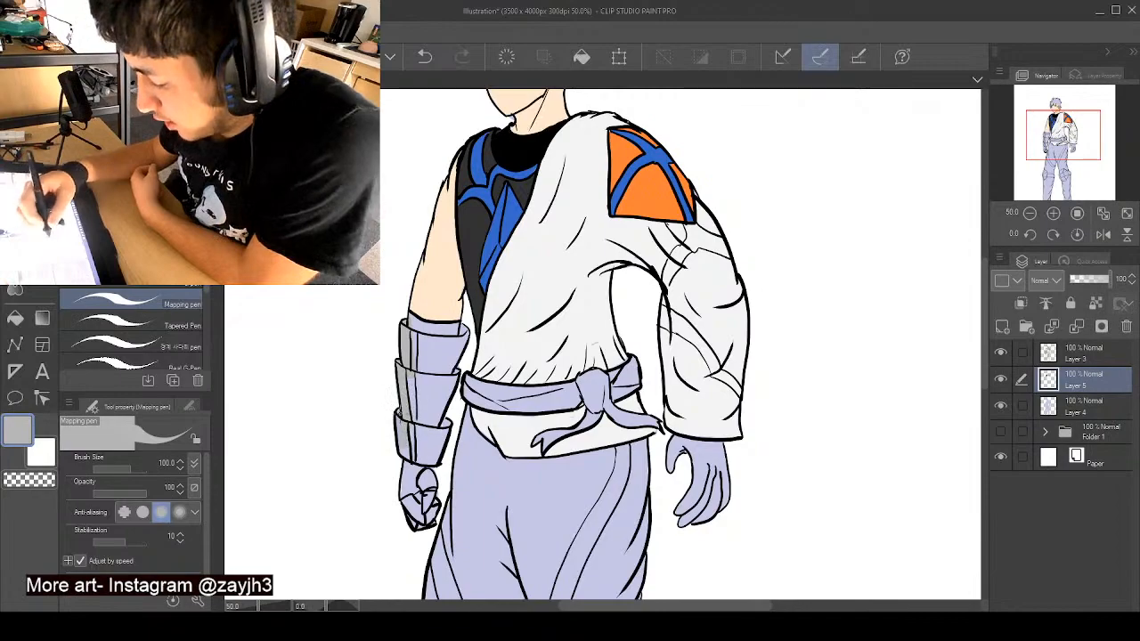
drag(405, 434, 406, 451)
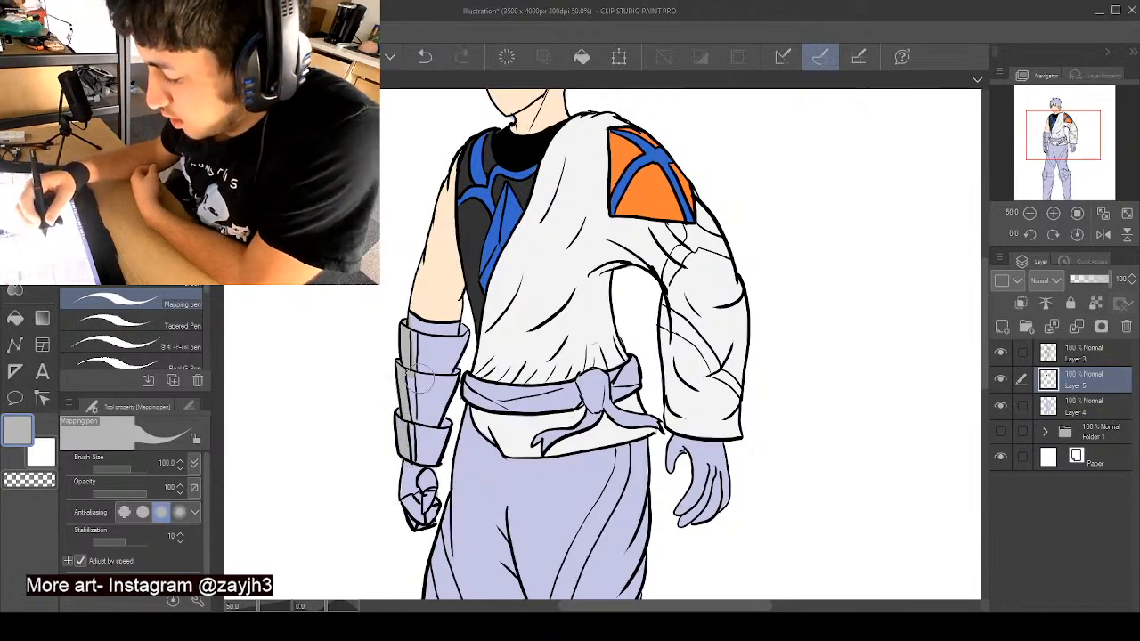
mouse_move(423, 376)
mouse_down()
mouse_move(428, 466)
mouse_move(454, 377)
mouse_move(442, 364)
mouse_move(455, 351)
mouse_move(456, 362)
mouse_move(462, 343)
mouse_move(418, 339)
mouse_move(437, 386)
mouse_move(465, 364)
mouse_up()
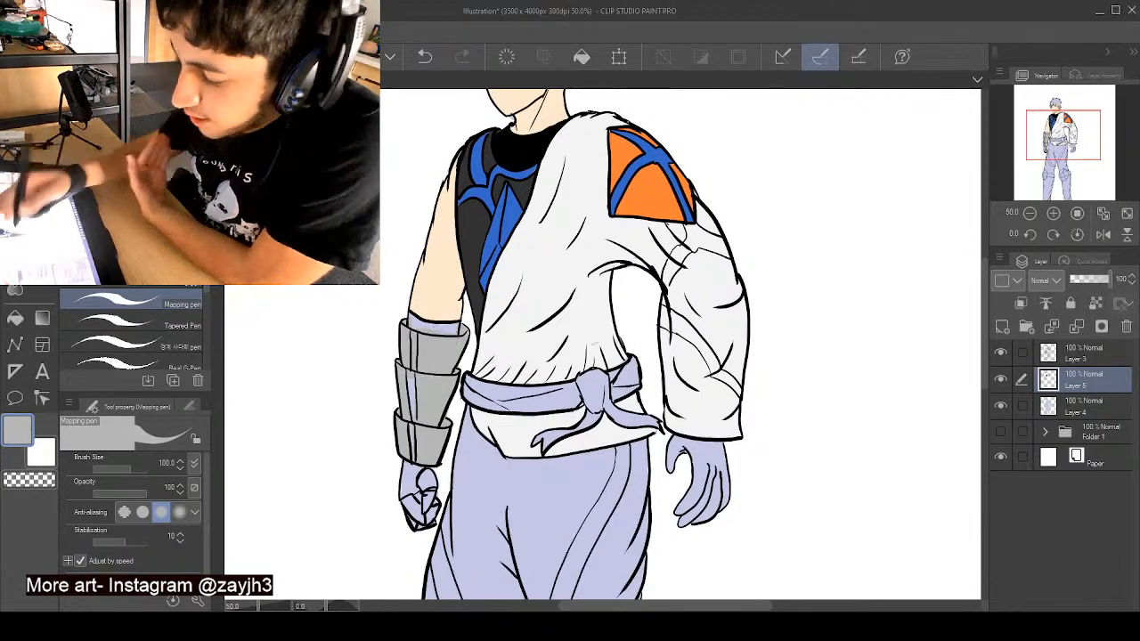
- Choose a darker grey and paint the centre strip down the forearm guard, sampling the light grey for the edges
click(109, 170)
mouse_move(410, 432)
mouse_down()
mouse_move(412, 458)
mouse_move(414, 427)
mouse_up()
drag(411, 380, 411, 407)
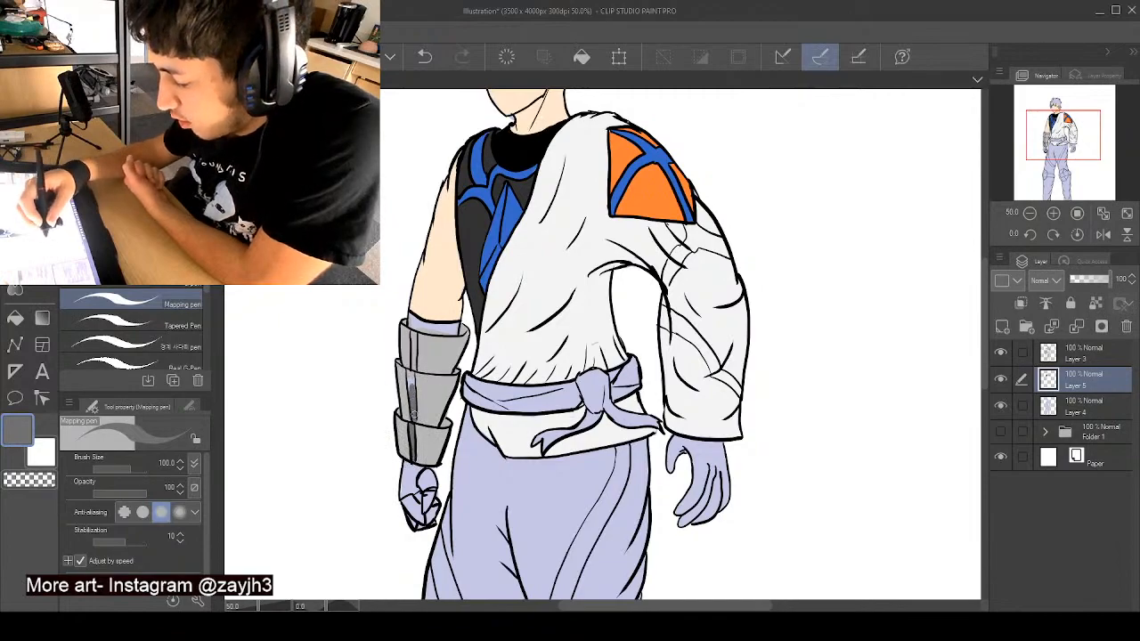
mouse_move(411, 365)
mouse_down()
mouse_move(412, 397)
mouse_move(417, 350)
mouse_up()
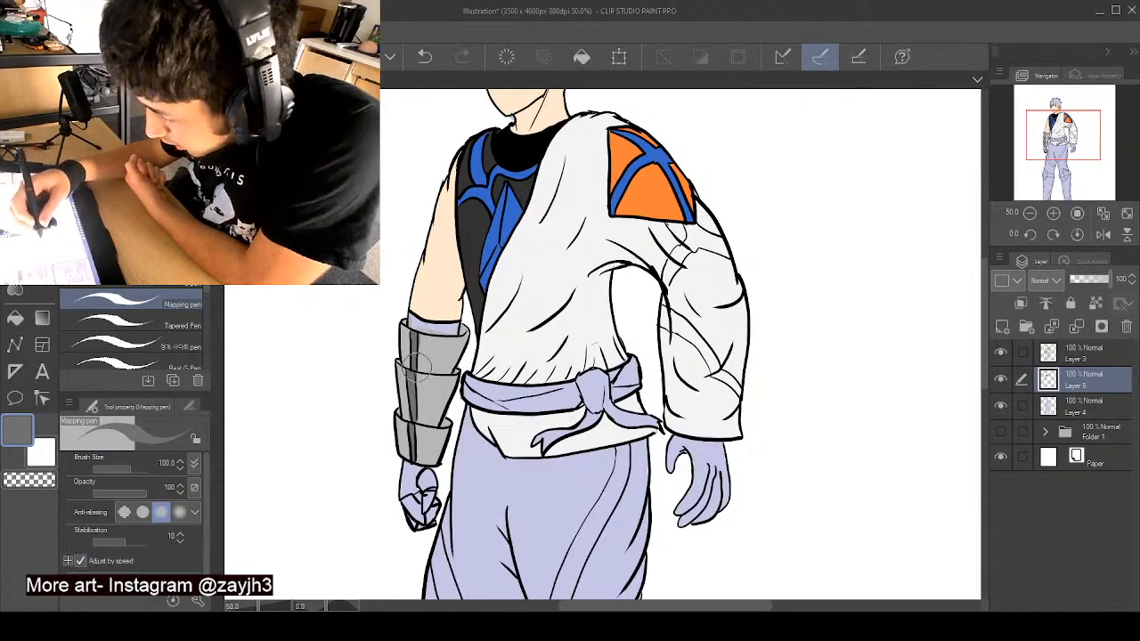
alt+click(415, 364)
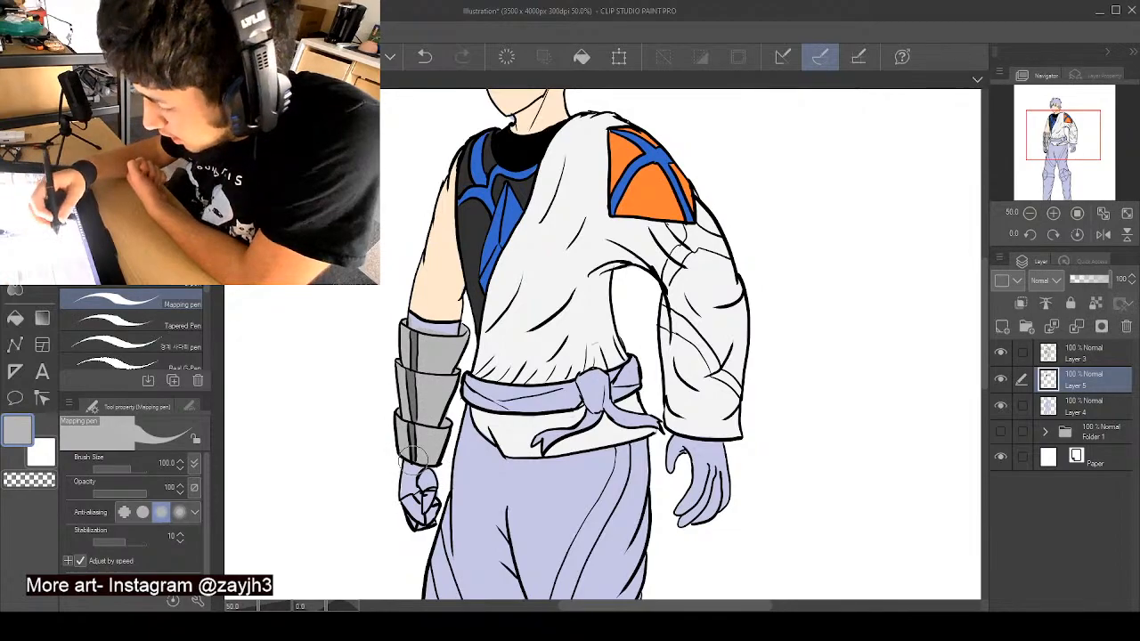
- Paint the band above the forearm guard in the vest's near-black and the fist below it in the guard's light grey
alt+click(469, 223)
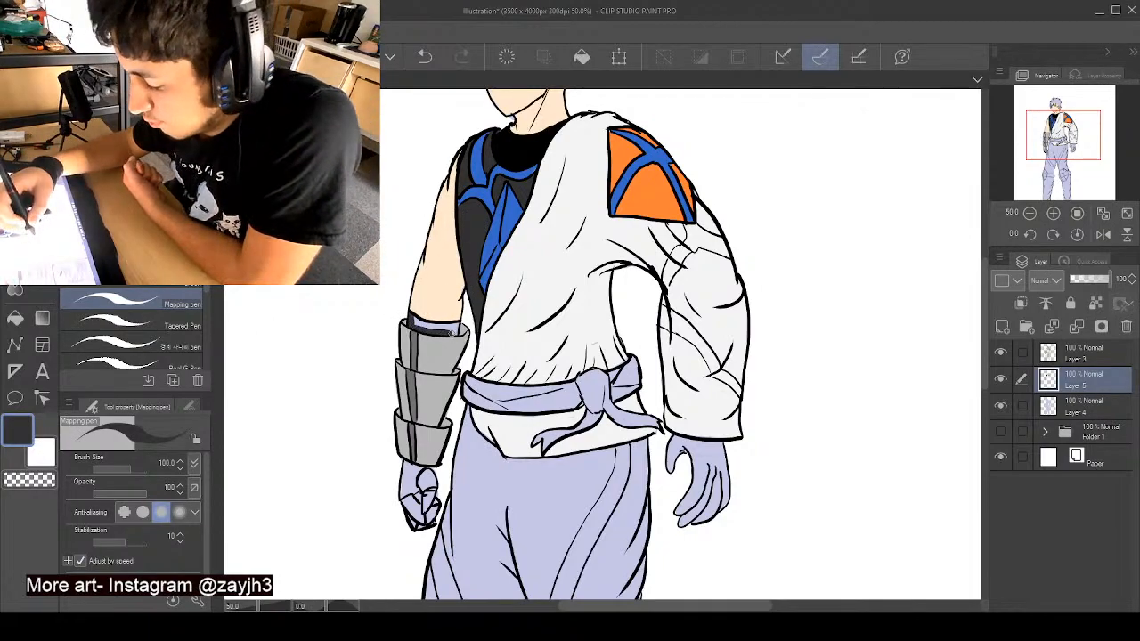
mouse_move(456, 326)
mouse_down()
mouse_move(417, 323)
mouse_move(460, 332)
mouse_up()
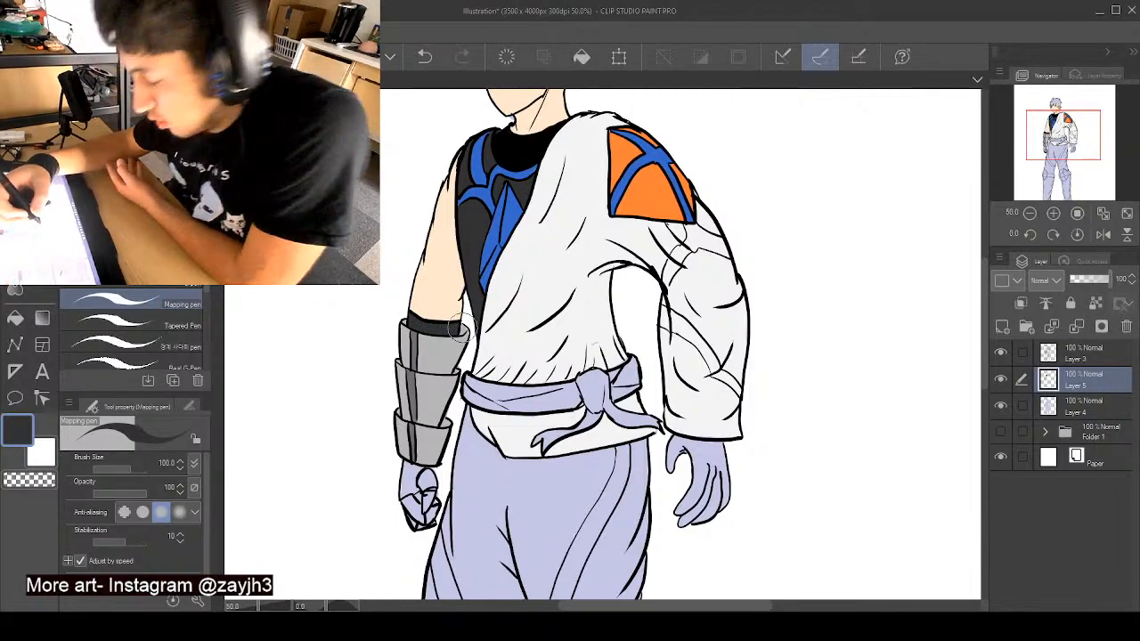
alt+click(434, 398)
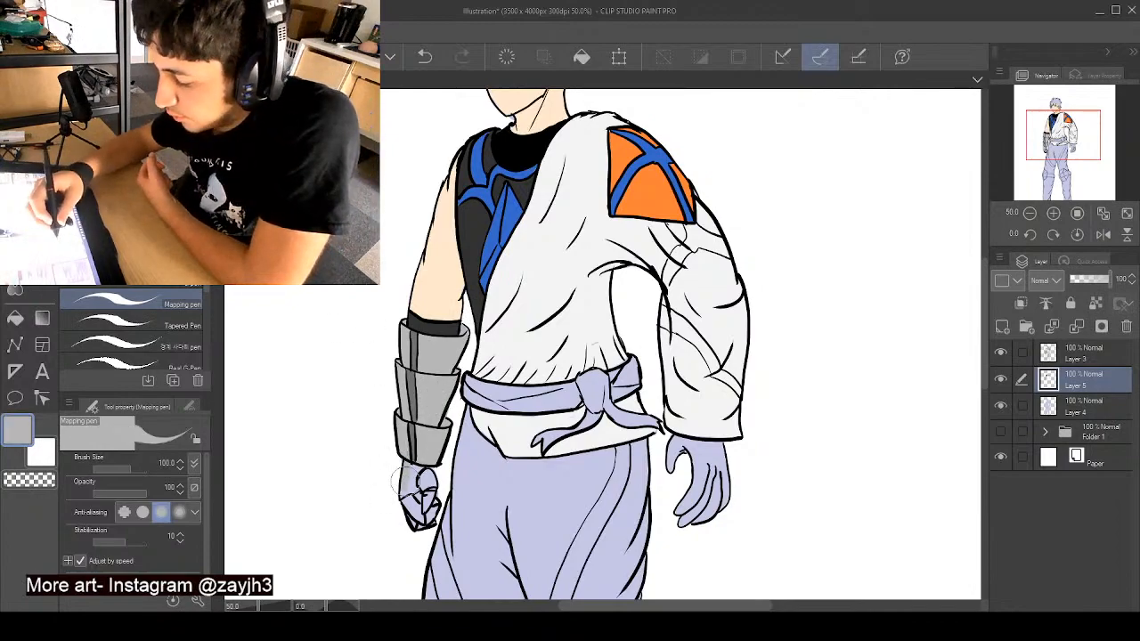
drag(403, 495, 417, 524)
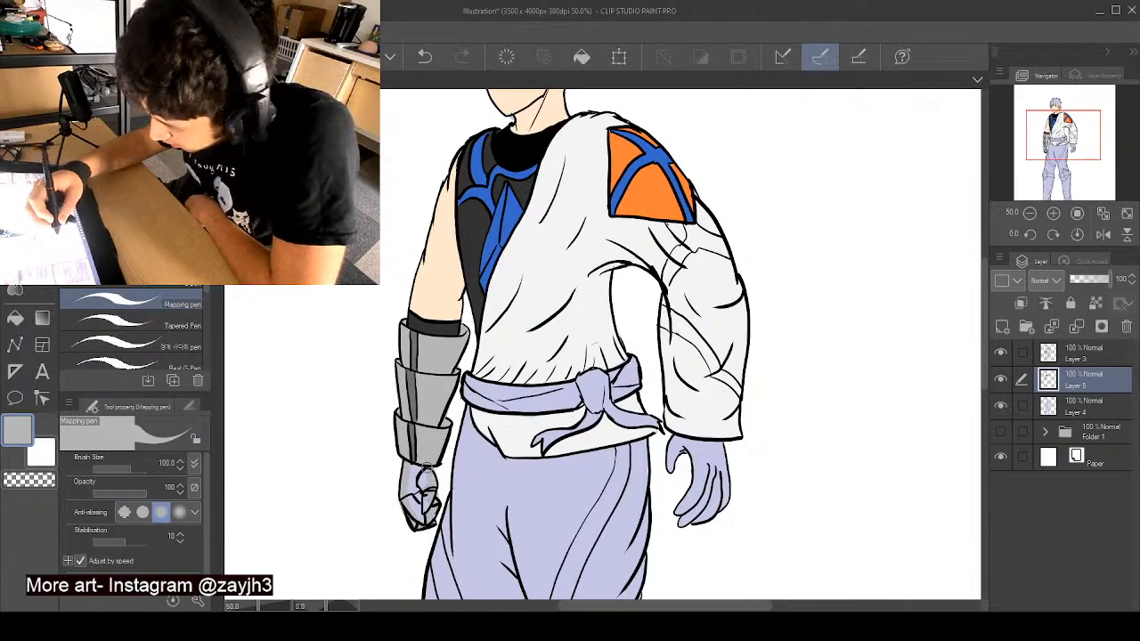
mouse_move(425, 454)
mouse_down()
mouse_move(436, 490)
mouse_move(424, 473)
mouse_up()
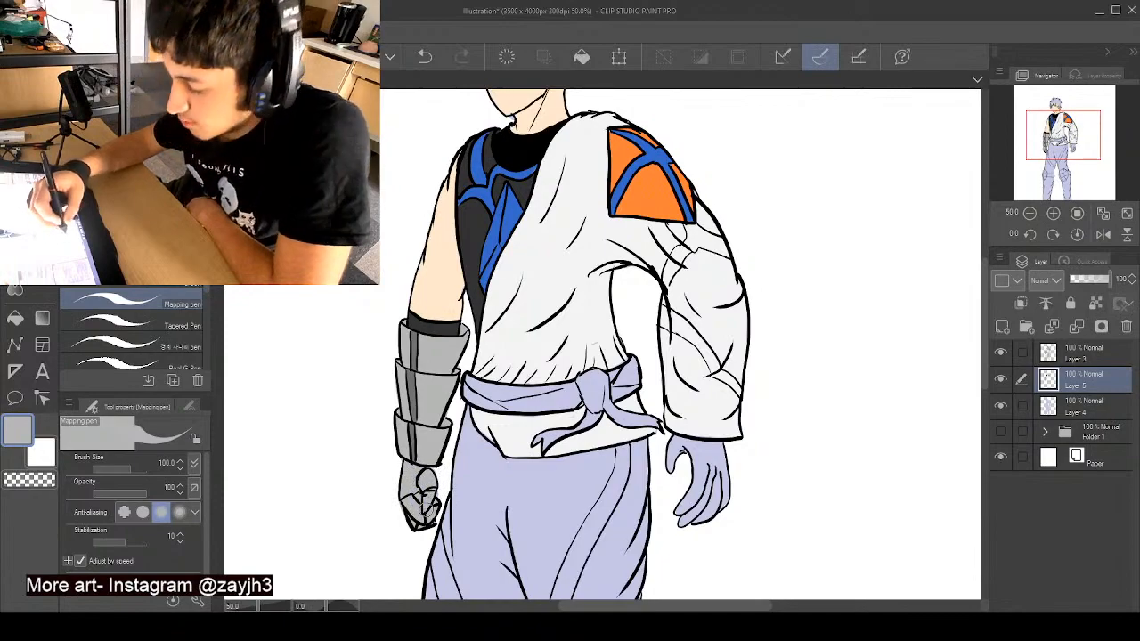
drag(437, 481, 447, 492)
click(1004, 408)
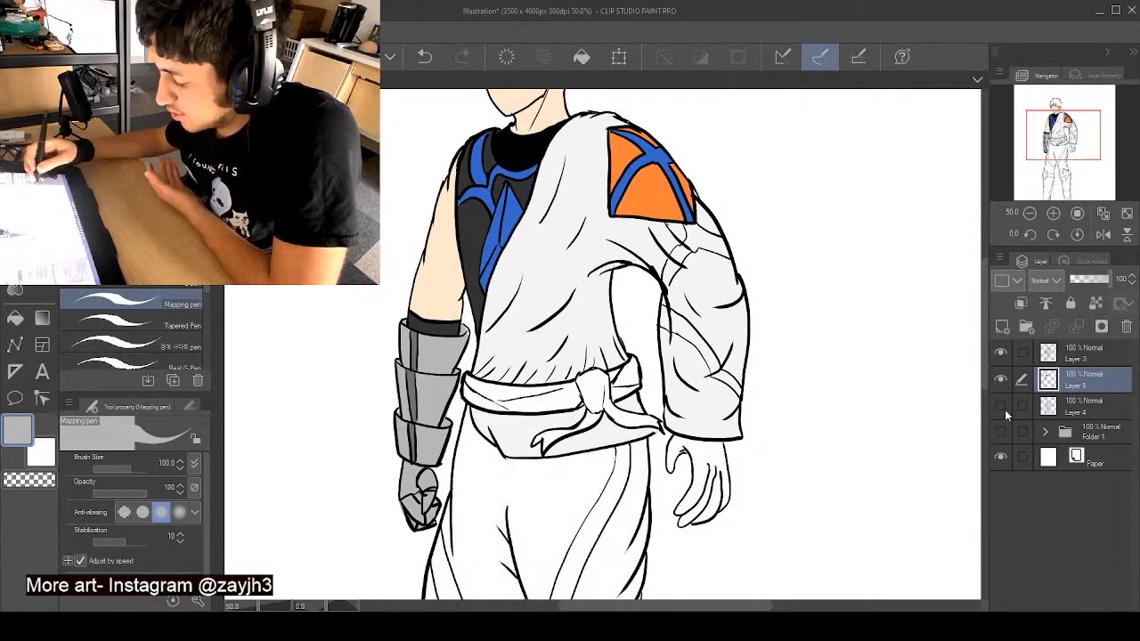
click(1006, 410)
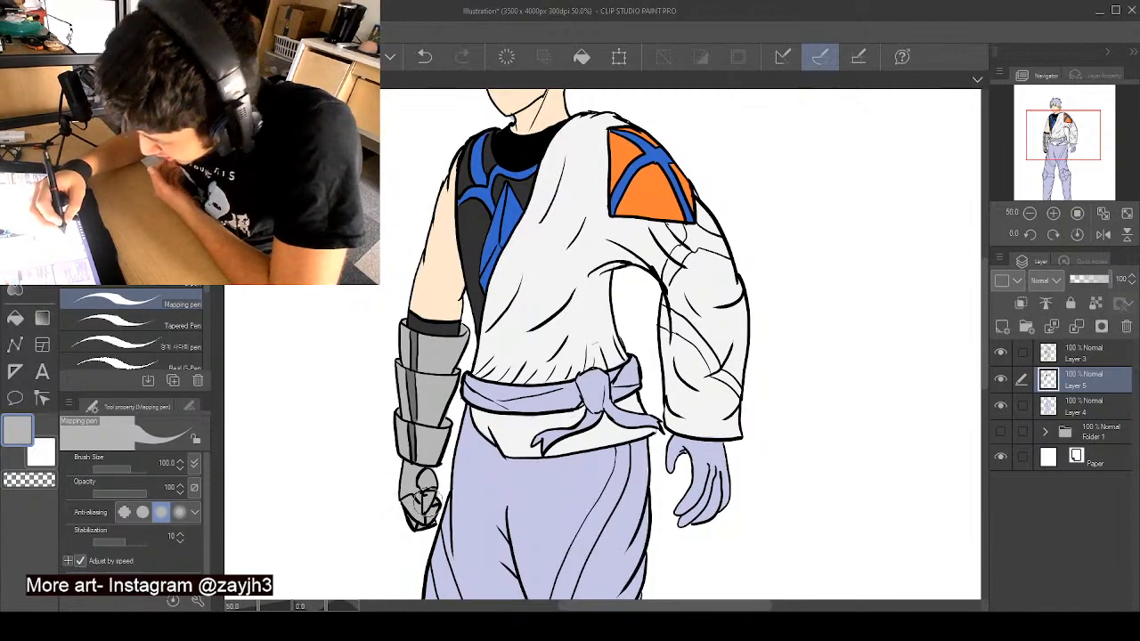
mouse_move(427, 503)
mouse_down()
mouse_move(446, 499)
mouse_move(432, 480)
mouse_move(438, 496)
mouse_up()
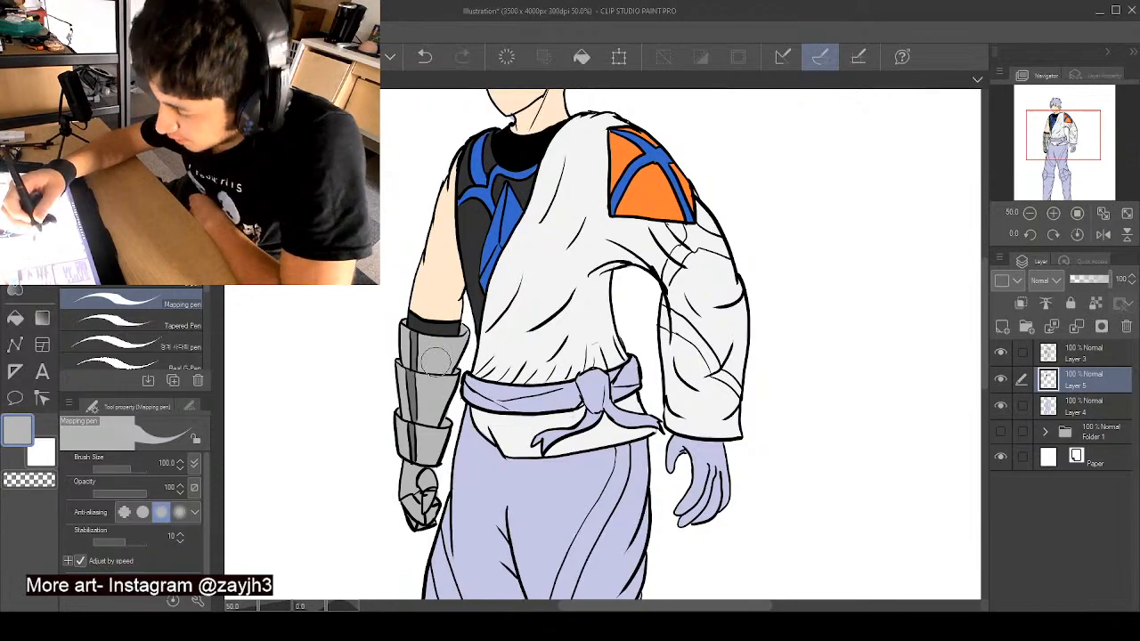
- Sample the shoulder patch's blue and paint the band around the upper sleeve, trimming its edge with the sleeve's off-white
drag(984, 340, 984, 328)
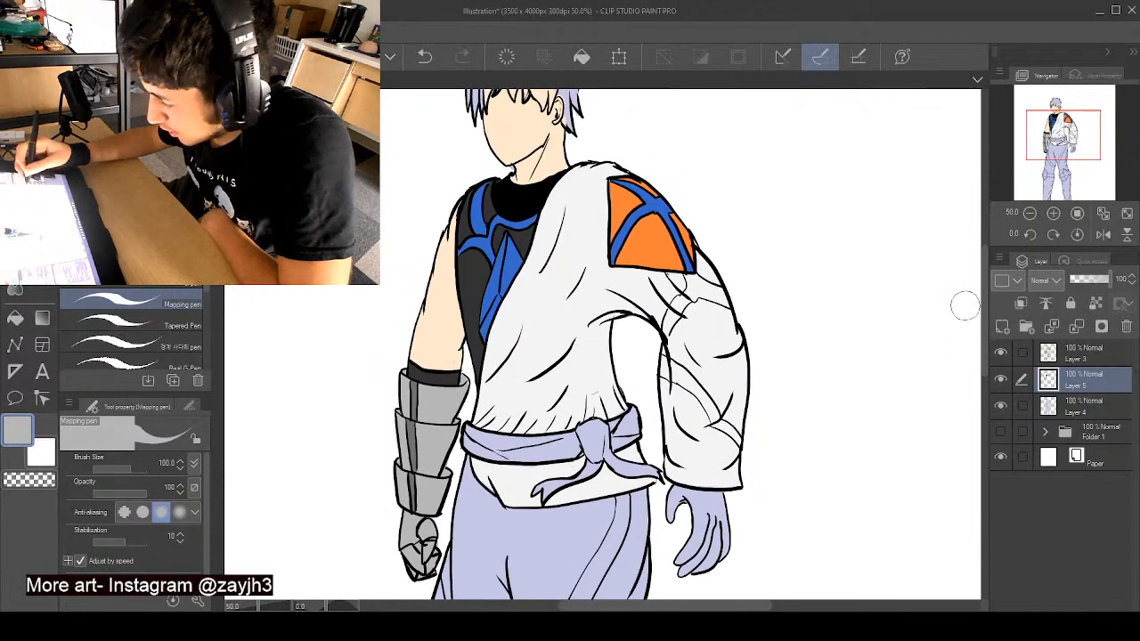
alt+click(655, 206)
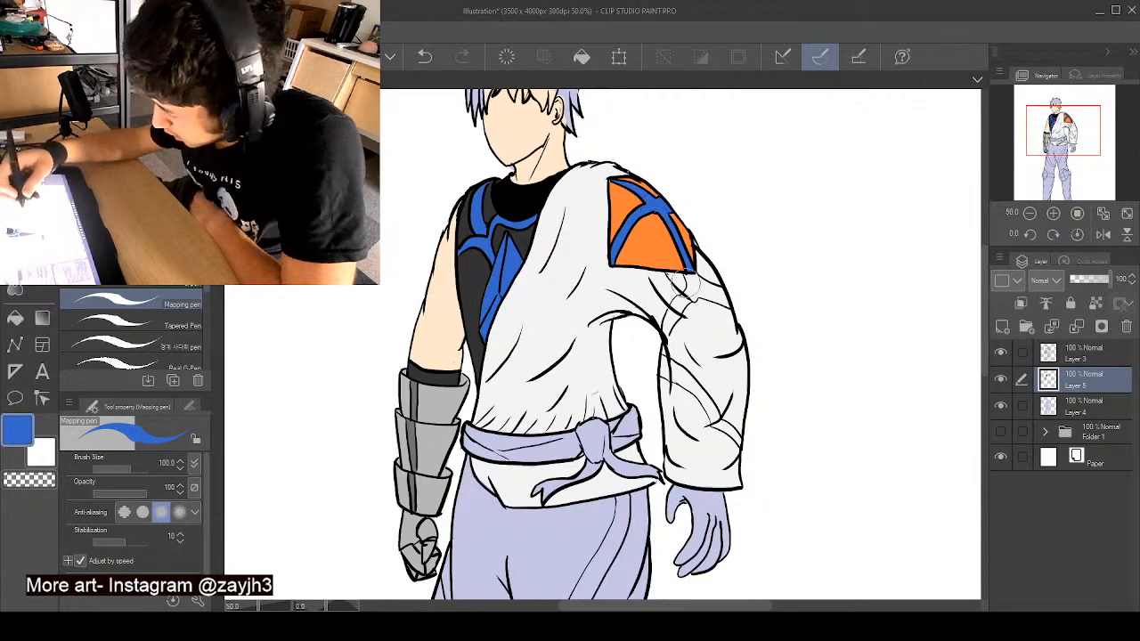
mouse_move(693, 270)
mouse_down()
mouse_move(689, 298)
mouse_move(690, 282)
mouse_move(668, 327)
mouse_up()
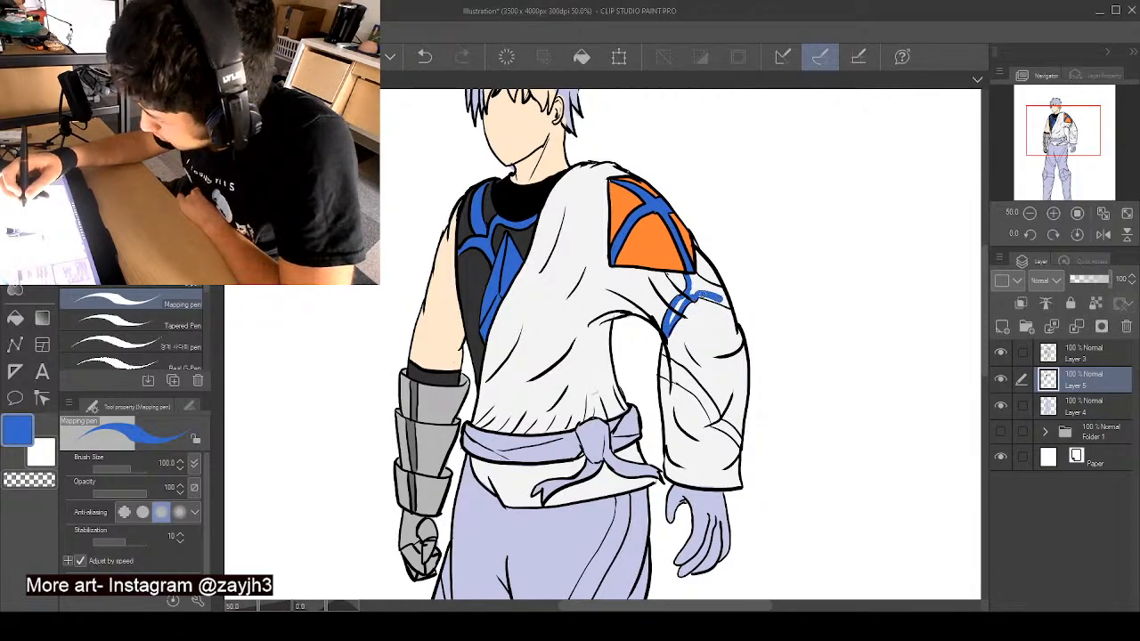
mouse_move(720, 301)
mouse_down()
mouse_move(732, 306)
mouse_move(709, 289)
mouse_move(730, 300)
mouse_up()
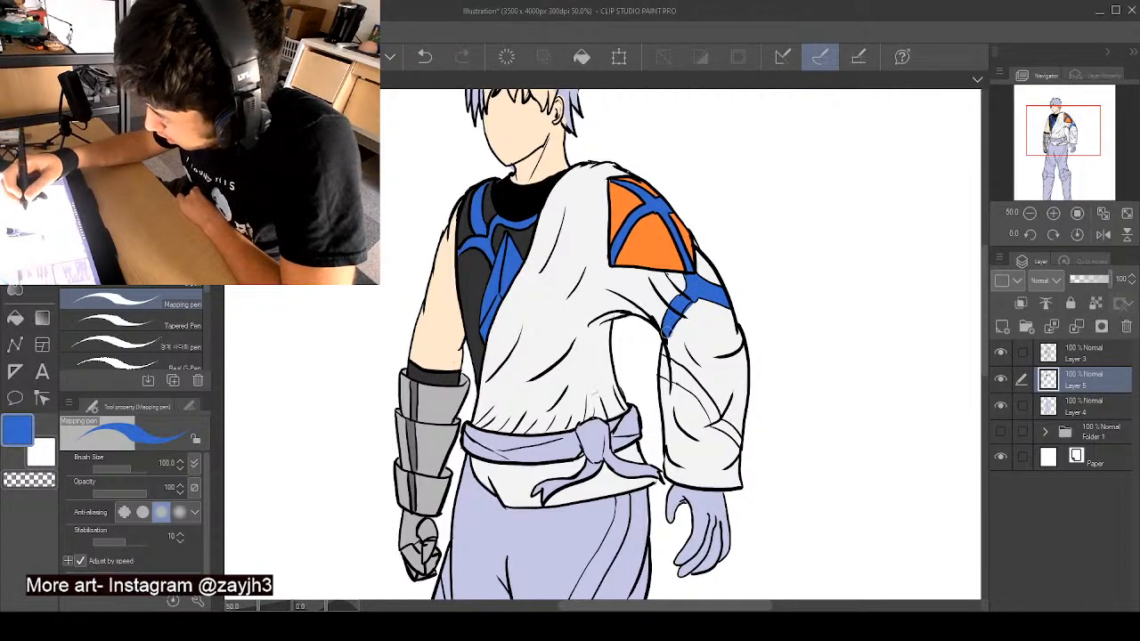
alt+click(694, 310)
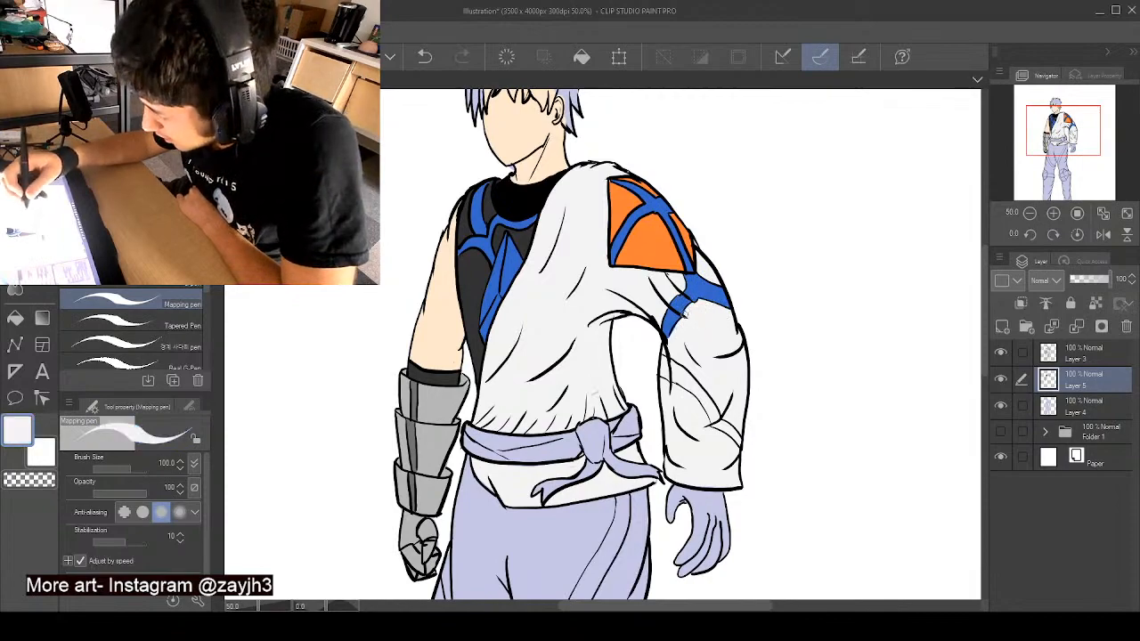
alt+click(689, 292)
- Paint the diagonal stripe across the lower sleeve with the same blue, filling the gaps inside it
drag(986, 358, 986, 386)
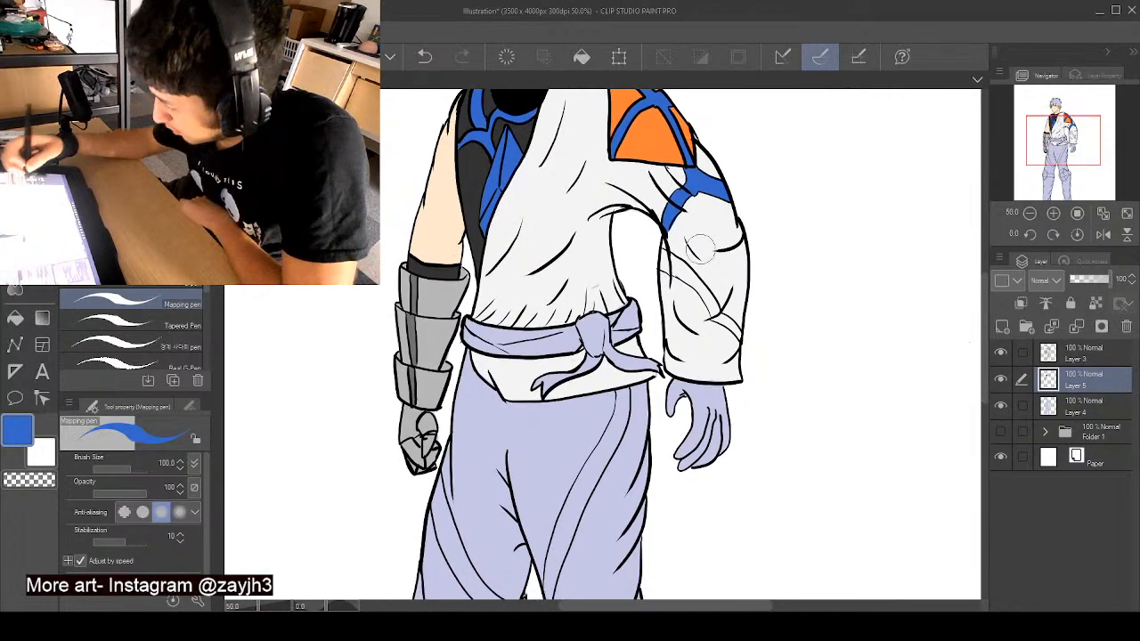
drag(663, 251, 663, 260)
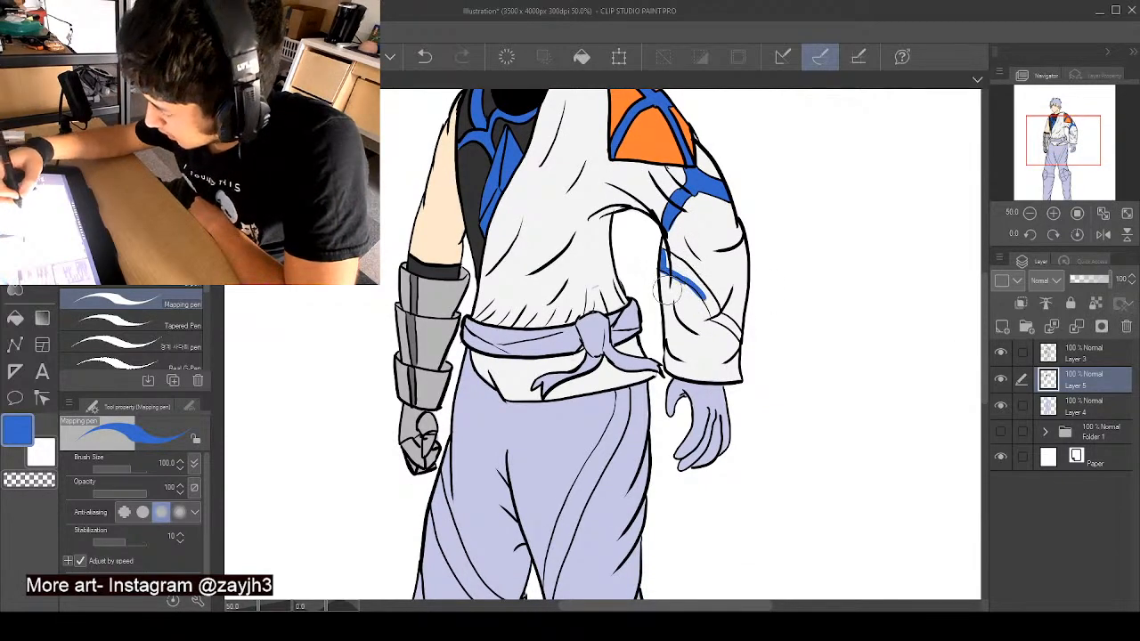
alt+click(681, 284)
drag(673, 277, 693, 293)
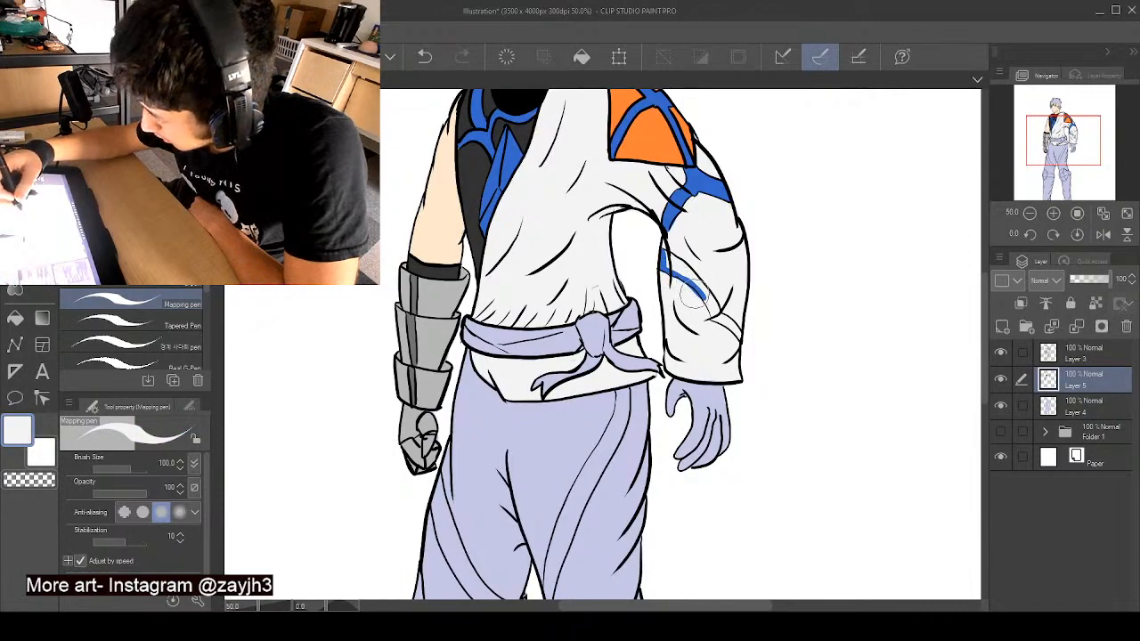
alt+click(670, 268)
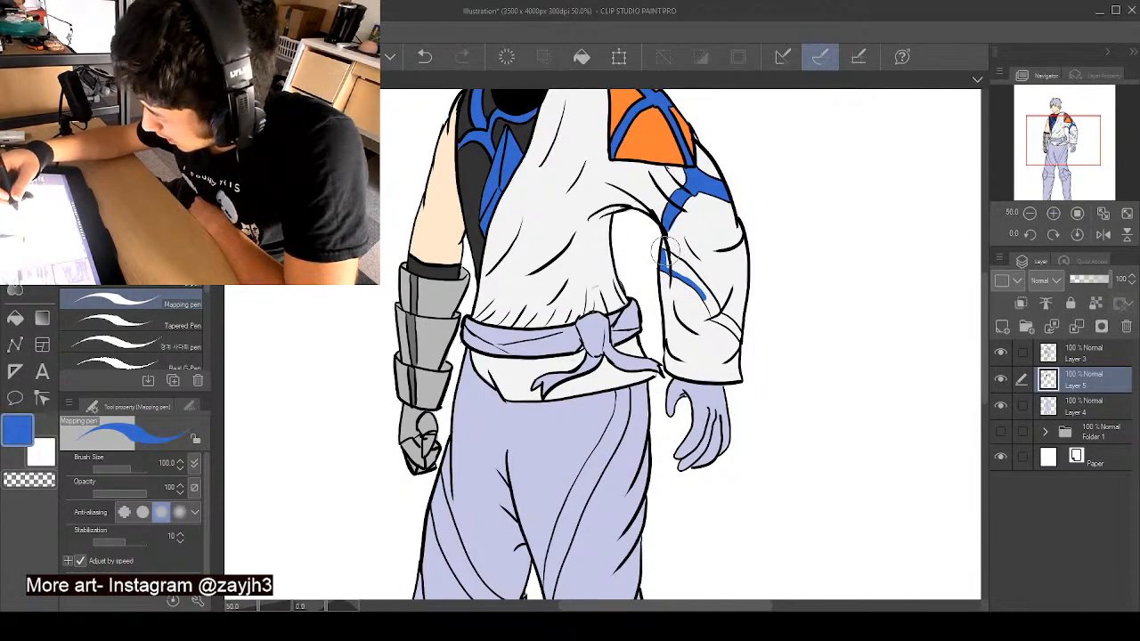
drag(681, 267, 737, 331)
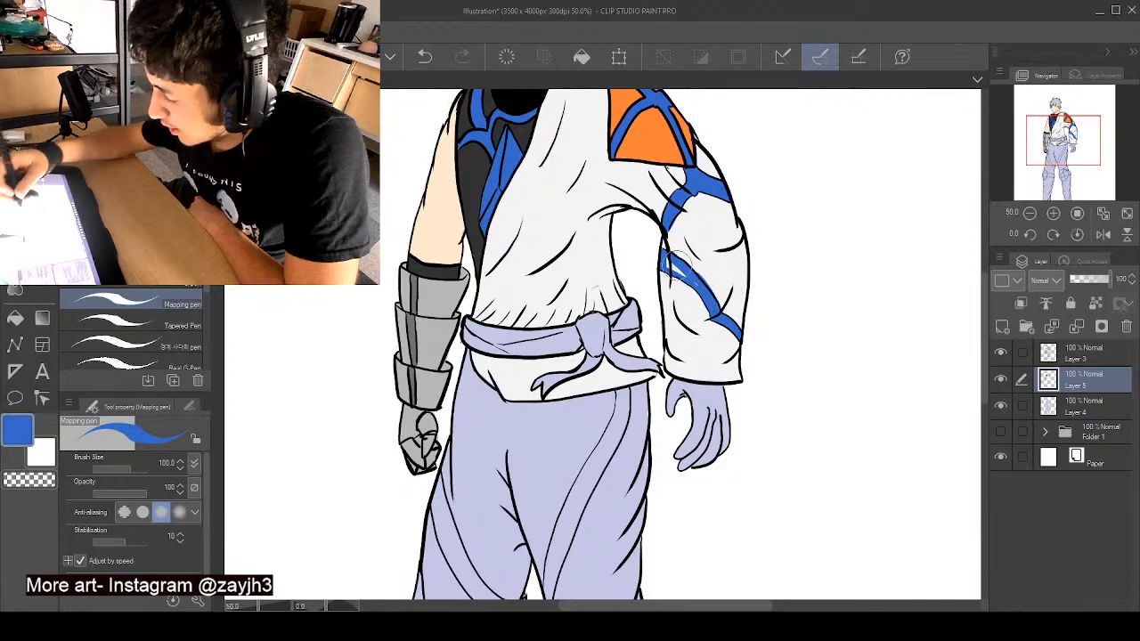
key(ctrl+z)
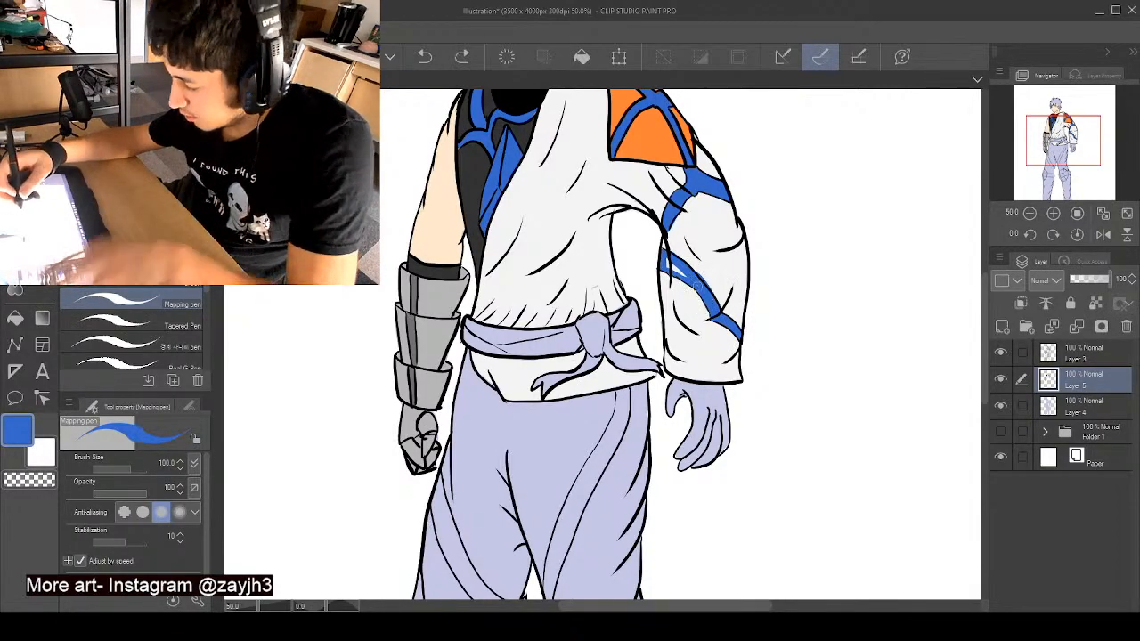
drag(668, 262, 691, 277)
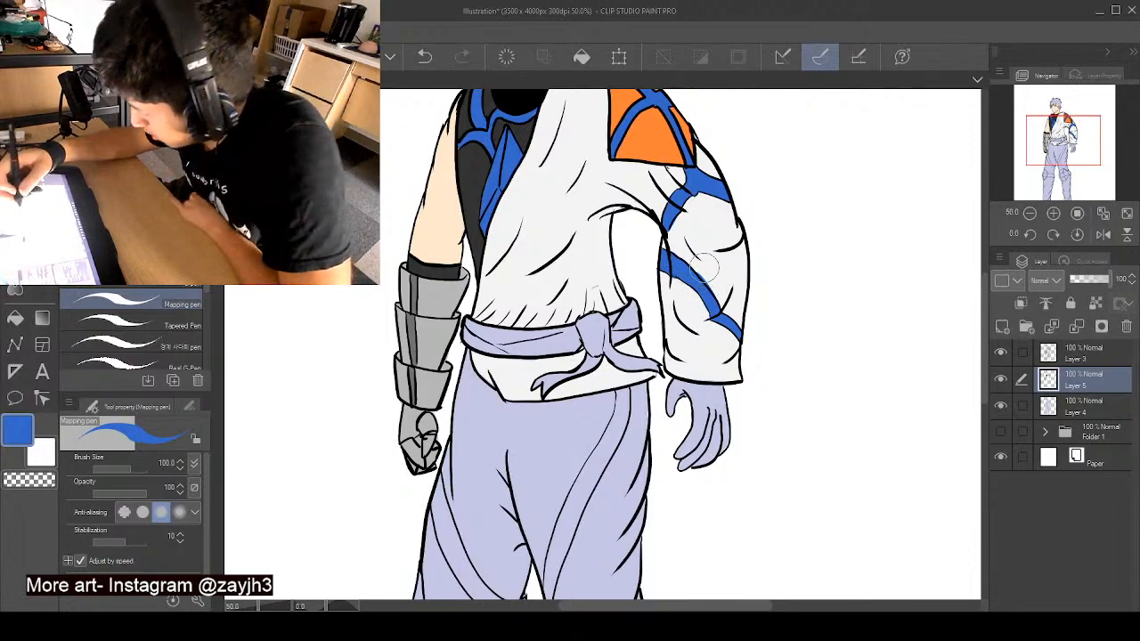
- Clean up the edges of the lower sleeve's diagonal stripe, alternating between the sleeve's off-white and the blue
alt+click(694, 259)
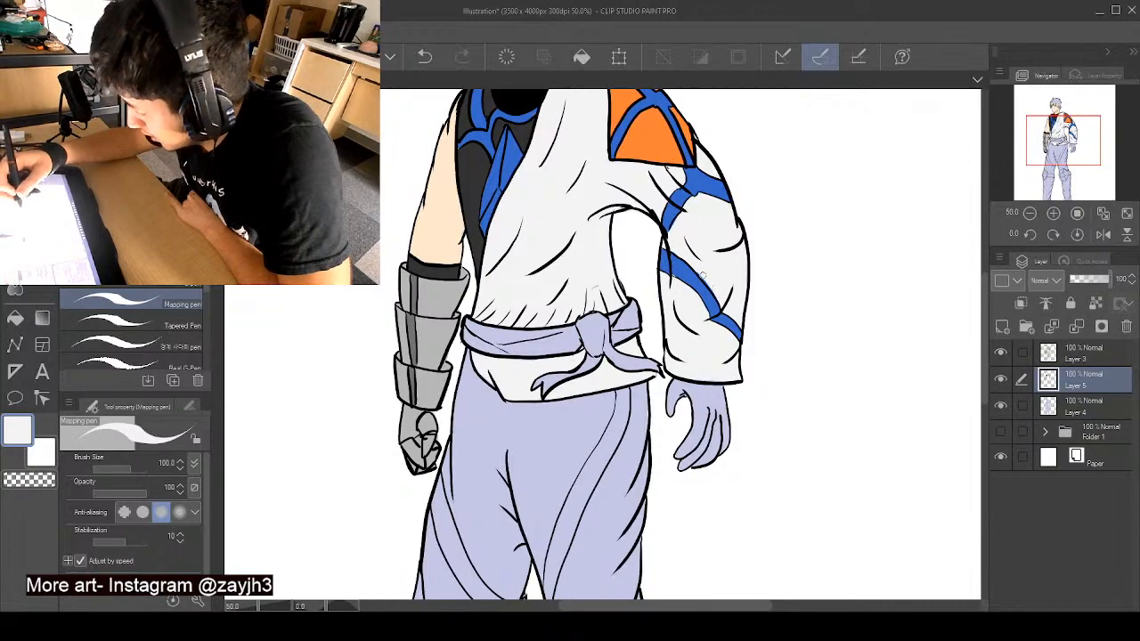
alt+click(704, 285)
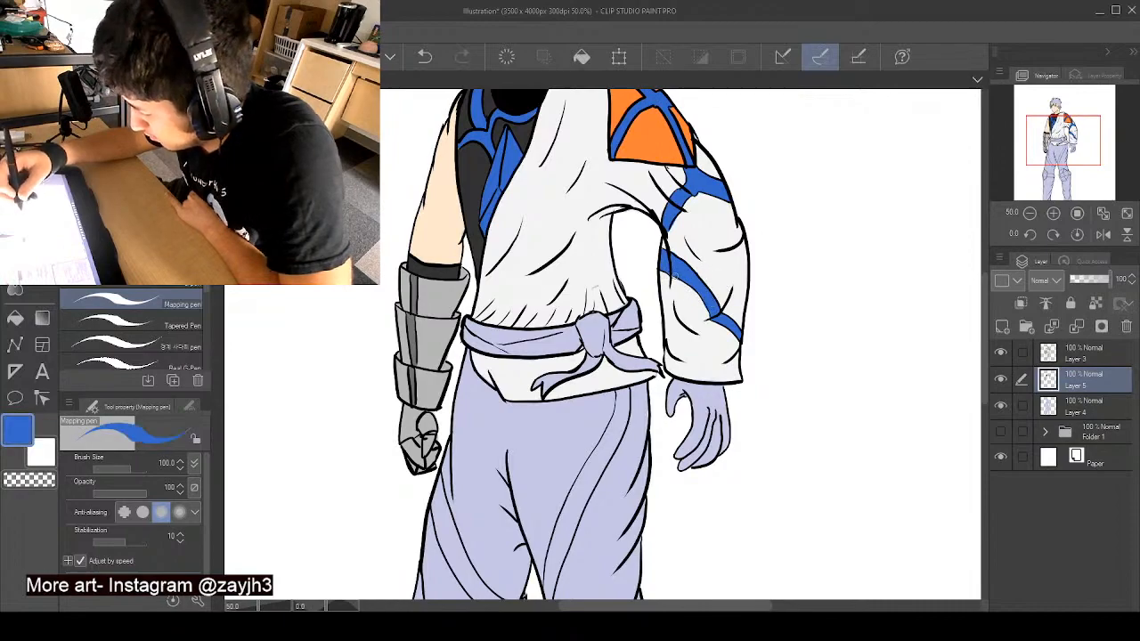
alt+click(590, 283)
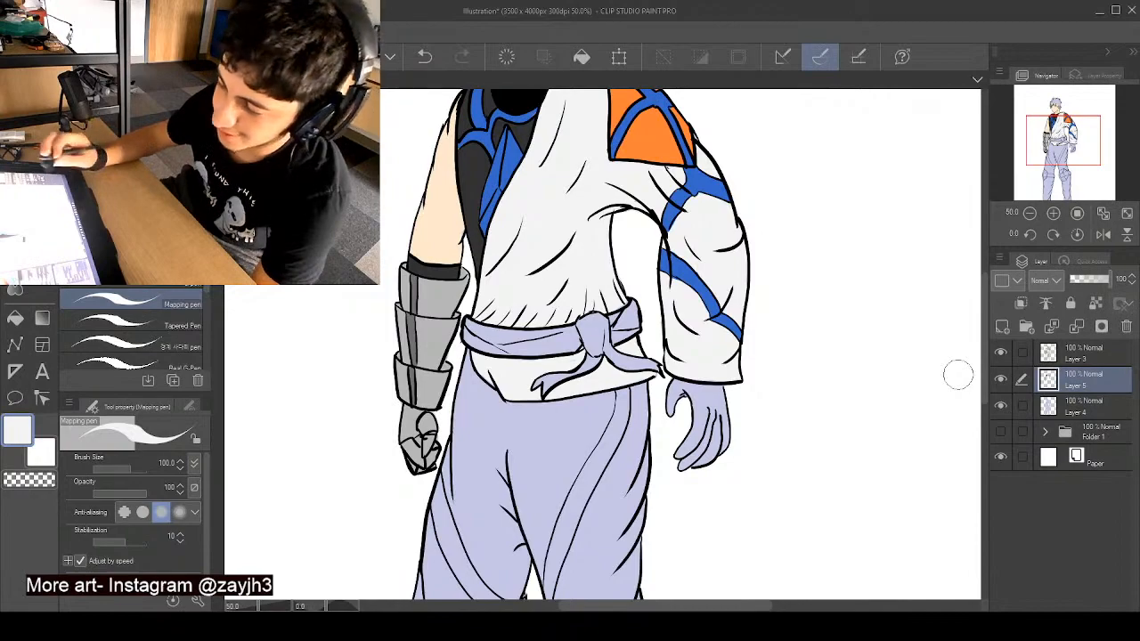
- Choose a dark grey, darker than the forearm guard, and paint both knee pads, leaving their straps uncoloured
scroll(985, 376, down, 5)
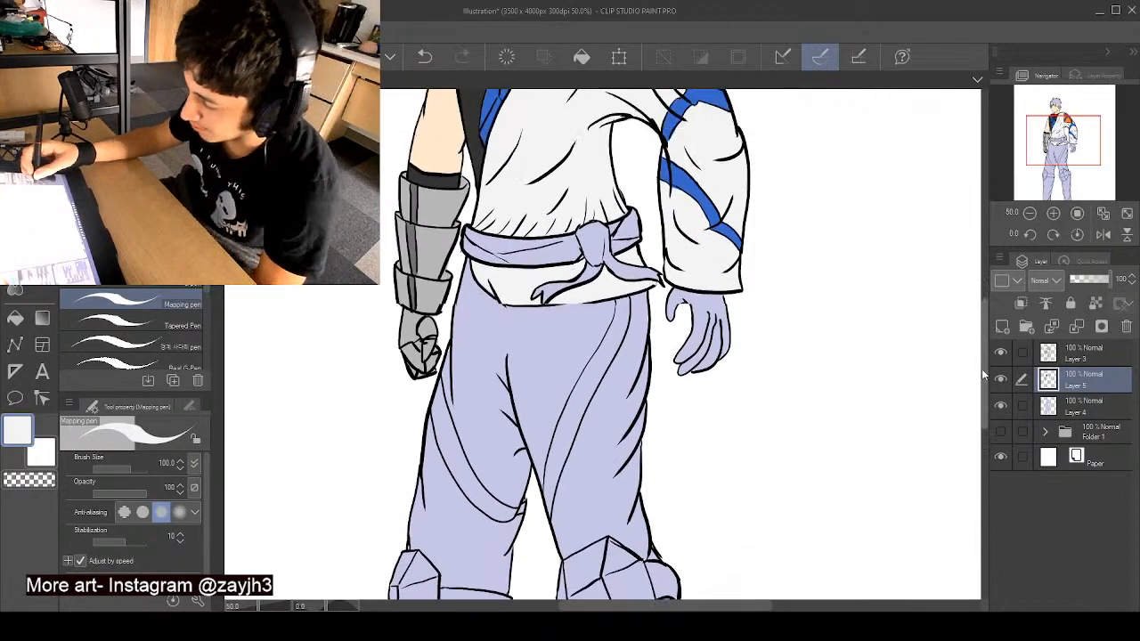
mouse_move(985, 376)
mouse_down()
mouse_move(984, 299)
mouse_move(985, 363)
mouse_up()
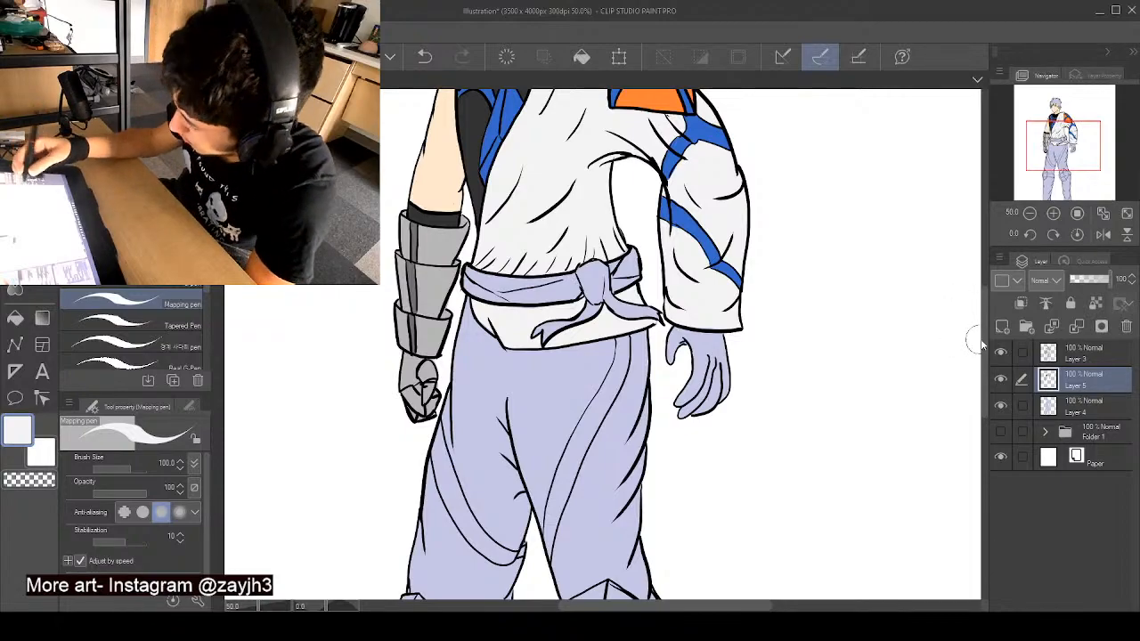
drag(984, 343, 982, 378)
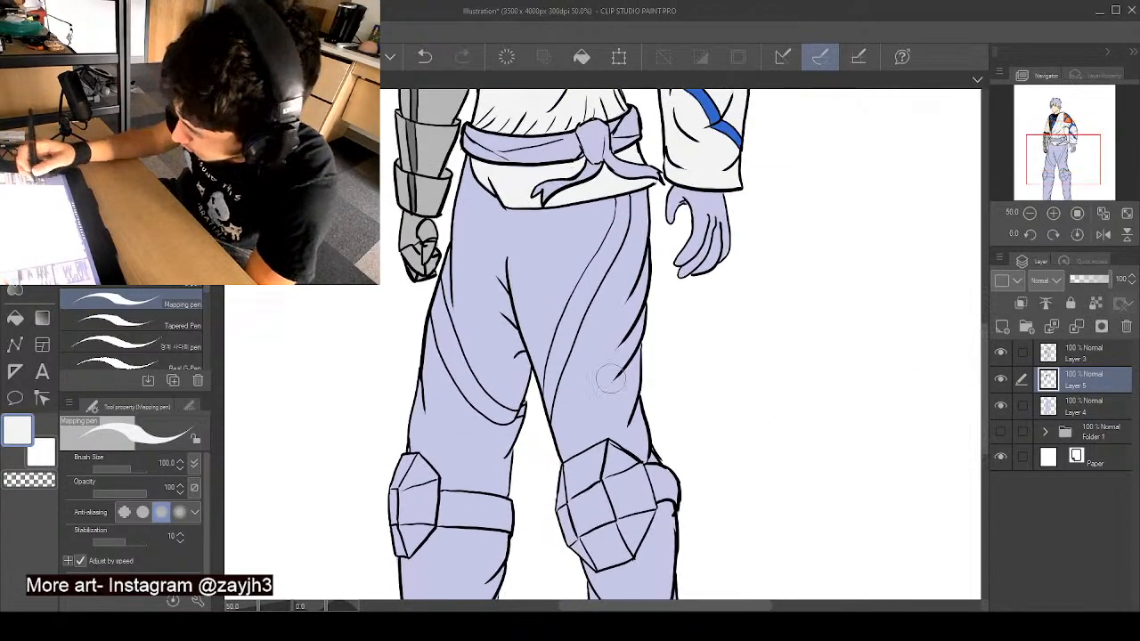
alt+click(406, 139)
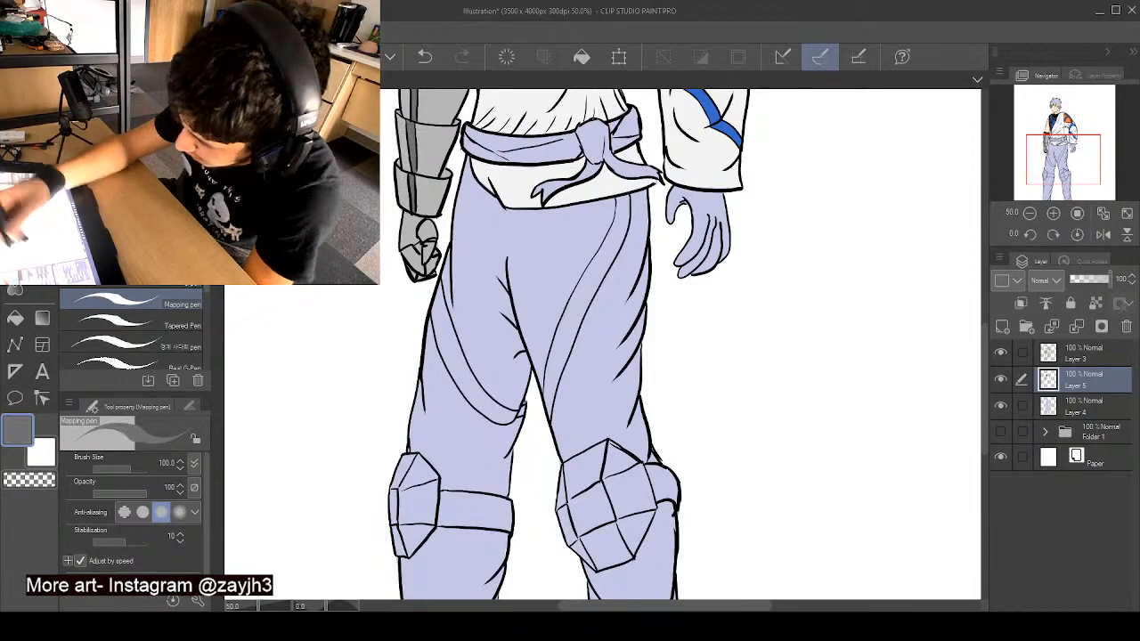
click(112, 209)
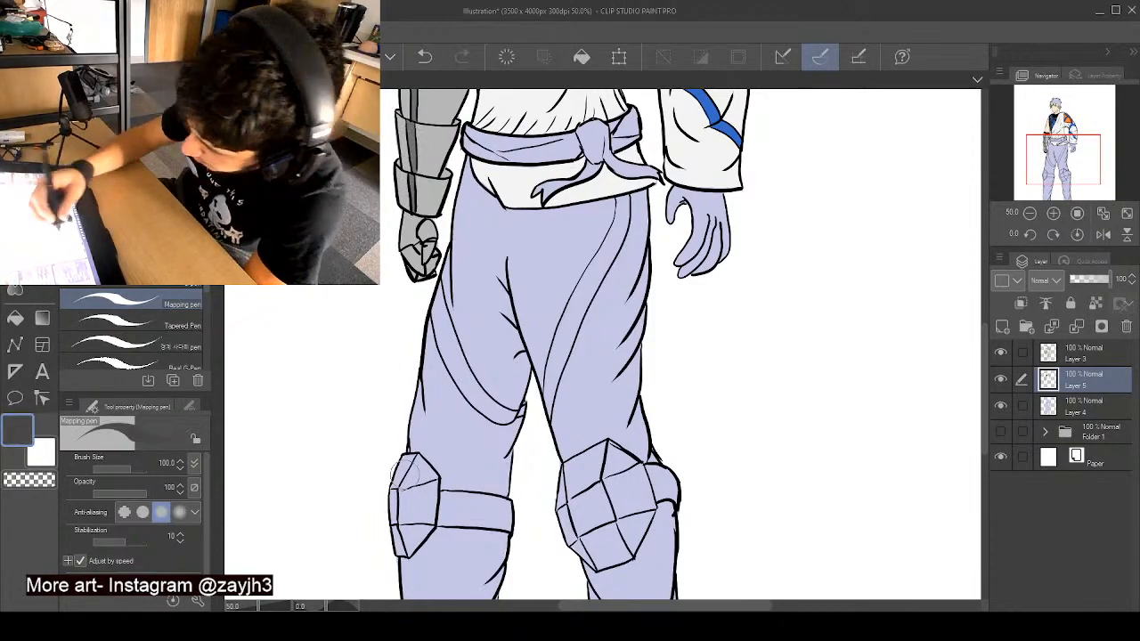
mouse_move(403, 460)
mouse_down()
mouse_move(396, 494)
mouse_move(397, 452)
mouse_move(392, 531)
mouse_up()
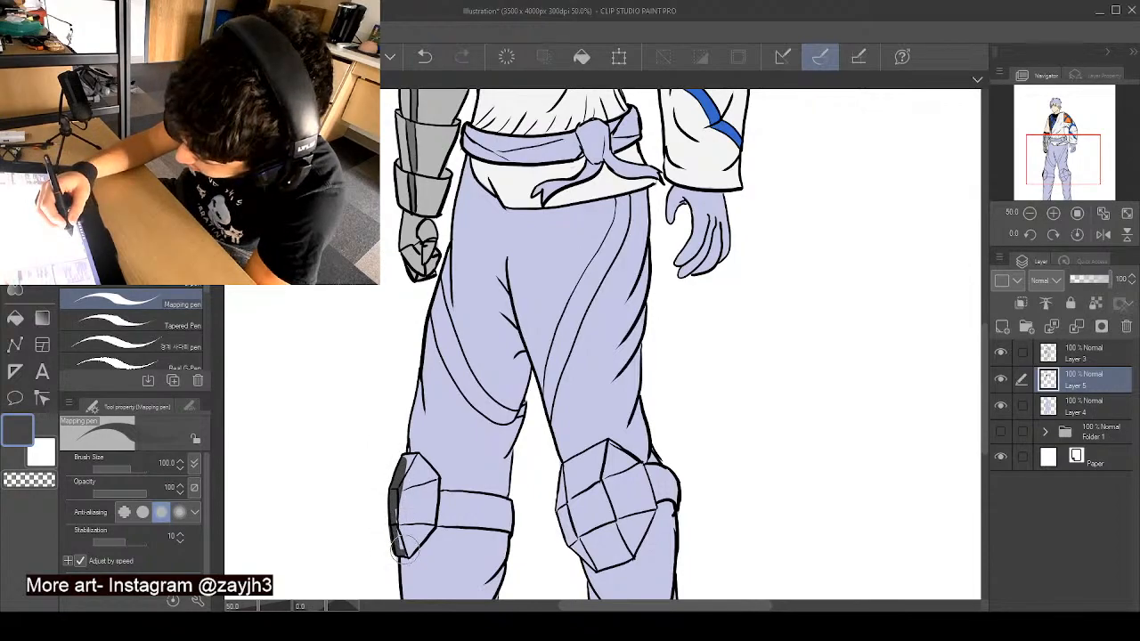
drag(396, 532, 396, 542)
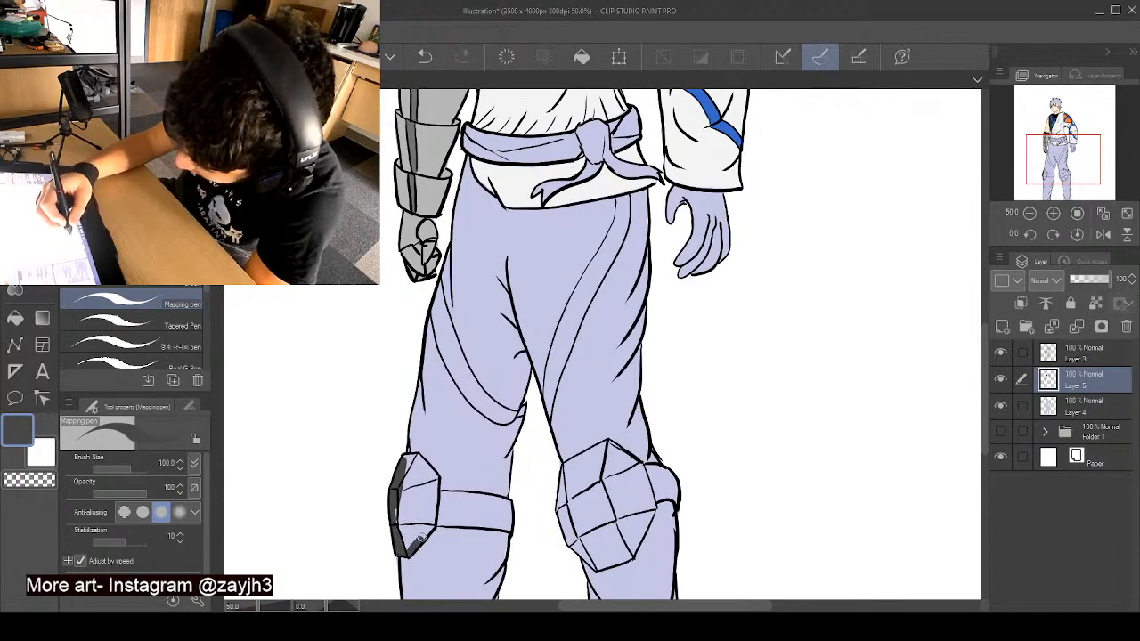
mouse_move(429, 524)
mouse_down()
mouse_move(433, 480)
mouse_move(432, 516)
mouse_move(408, 457)
mouse_move(400, 531)
mouse_move(421, 494)
mouse_up()
drag(570, 476, 563, 503)
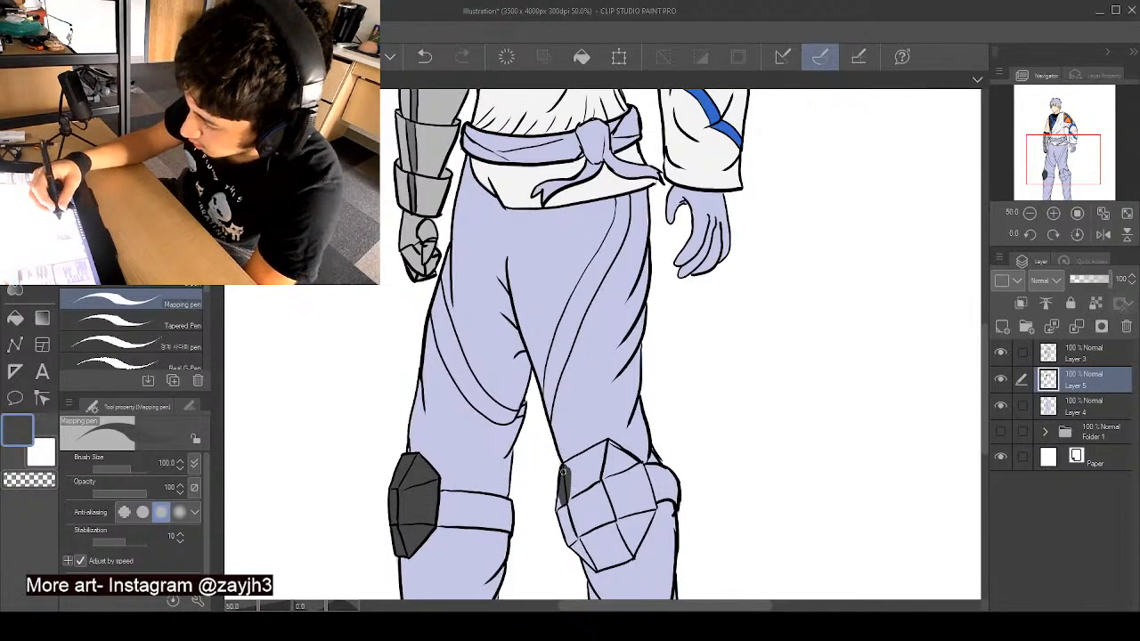
mouse_move(561, 506)
mouse_down()
mouse_move(569, 540)
mouse_move(561, 511)
mouse_move(574, 546)
mouse_move(597, 565)
mouse_move(631, 550)
mouse_move(649, 511)
mouse_move(640, 526)
mouse_move(642, 472)
mouse_move(609, 445)
mouse_move(567, 466)
mouse_move(608, 452)
mouse_move(580, 476)
mouse_move(575, 512)
mouse_move(610, 550)
mouse_move(630, 512)
mouse_move(601, 552)
mouse_move(612, 494)
mouse_up()
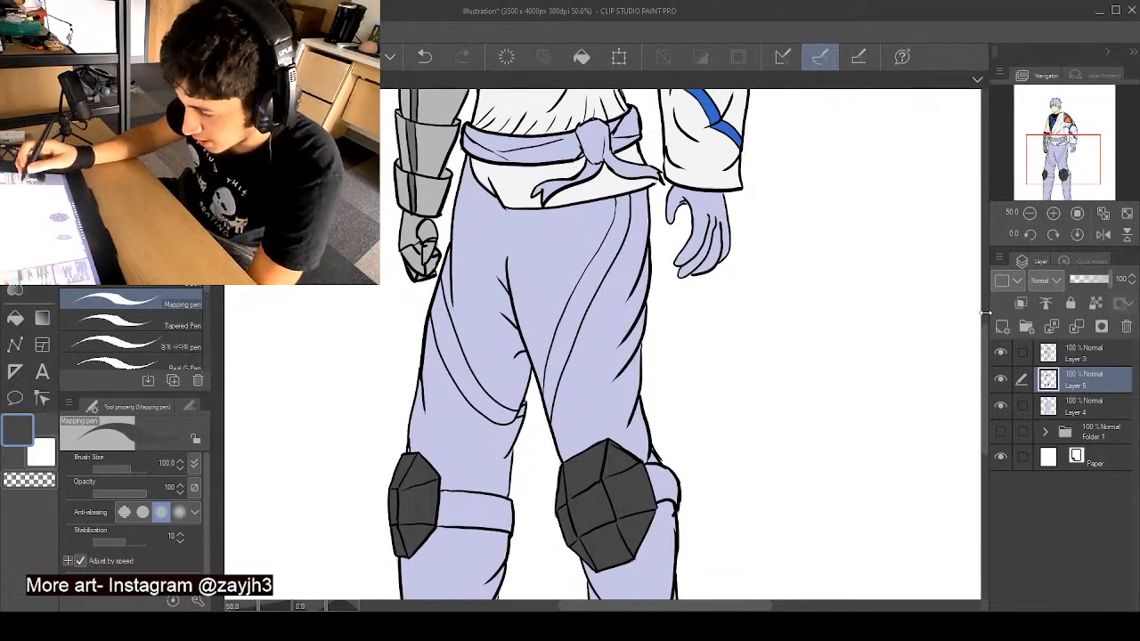
- Choose a dark brown and paint the straps of both knee pads
drag(981, 343, 984, 315)
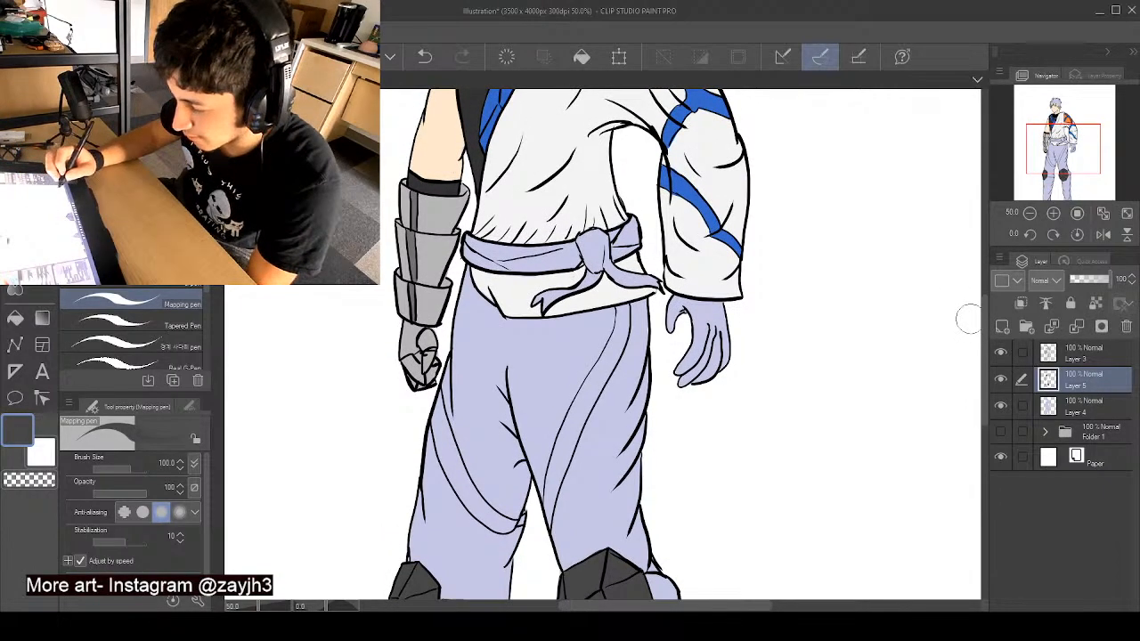
drag(989, 329, 993, 287)
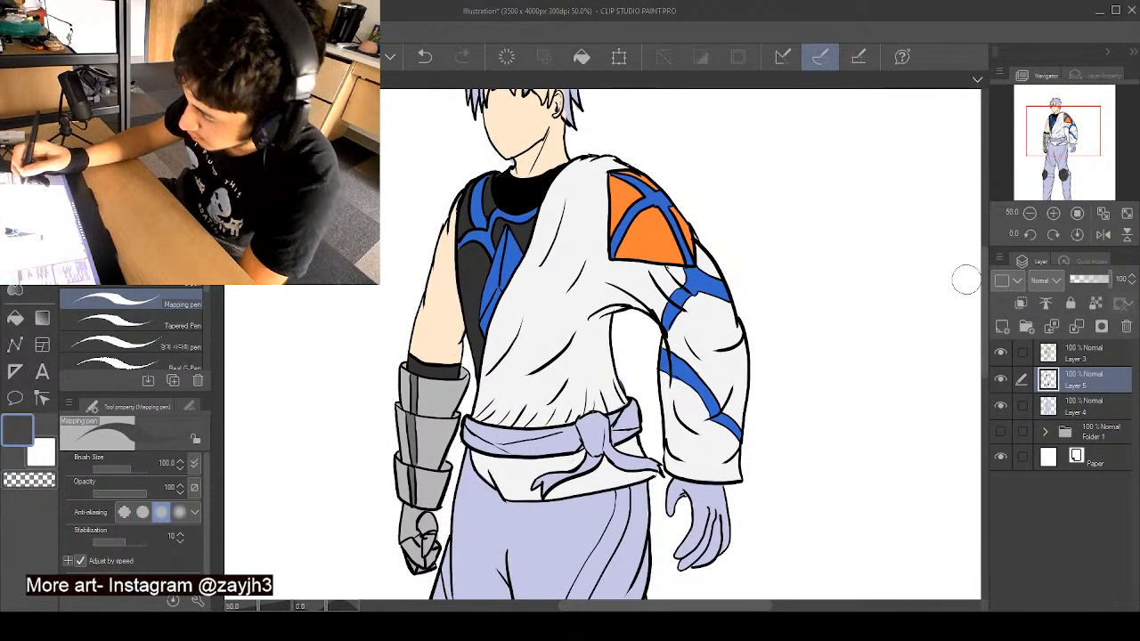
drag(983, 283, 982, 347)
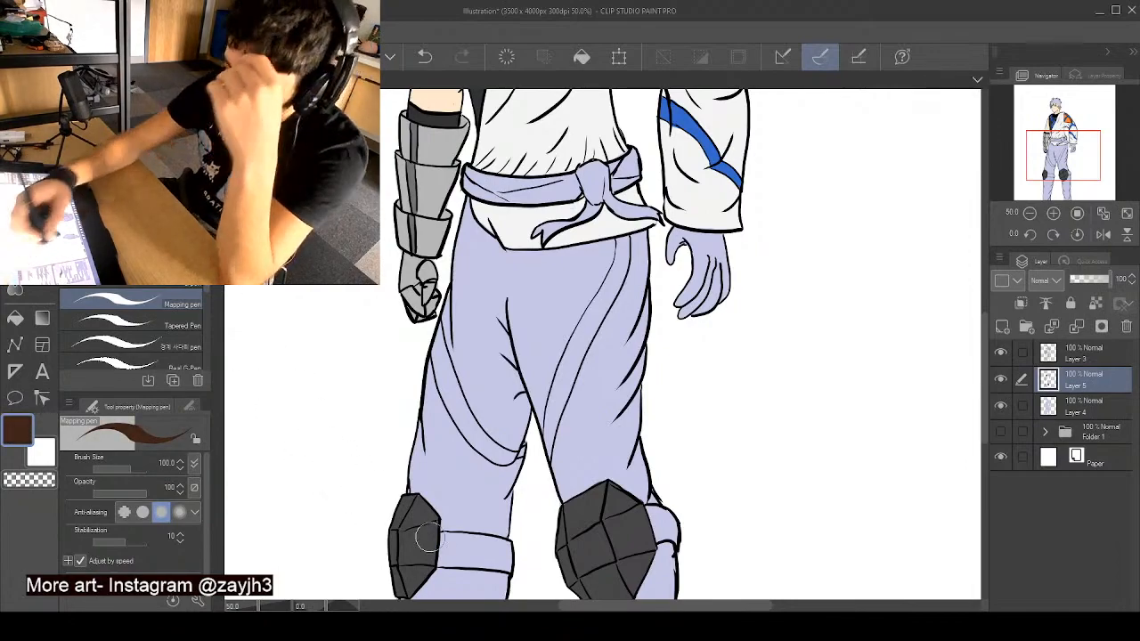
mouse_move(443, 536)
mouse_down()
mouse_move(444, 556)
mouse_move(477, 535)
mouse_up()
key(ctrl+z)
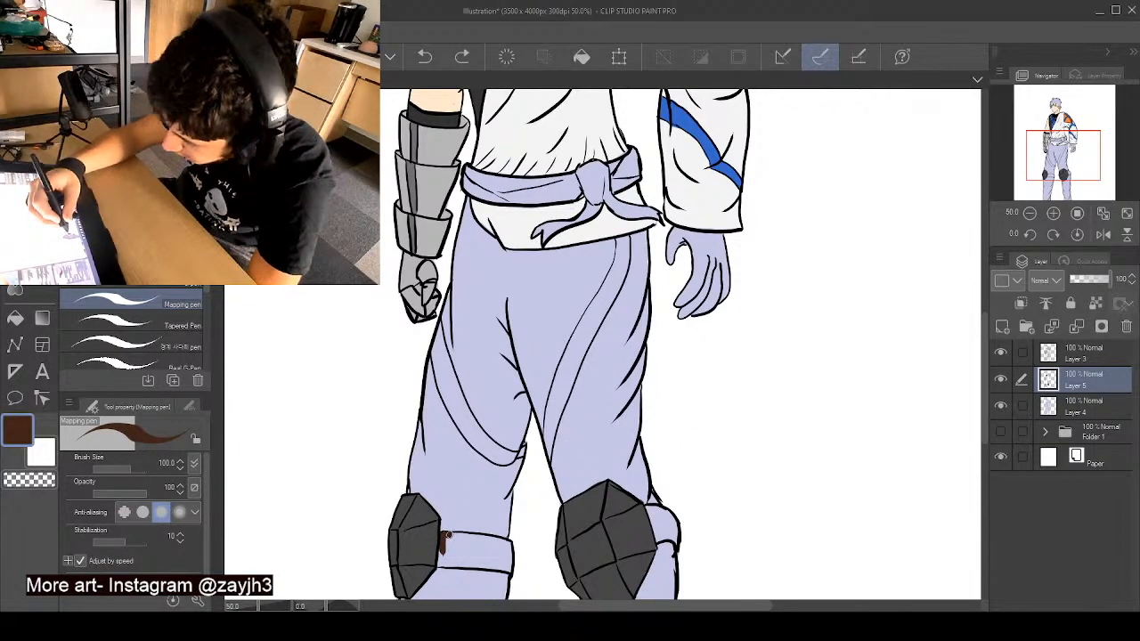
mouse_move(458, 535)
mouse_down()
mouse_move(511, 546)
mouse_move(509, 571)
mouse_move(442, 561)
mouse_move(448, 541)
mouse_move(505, 552)
mouse_move(457, 548)
mouse_move(499, 545)
mouse_up()
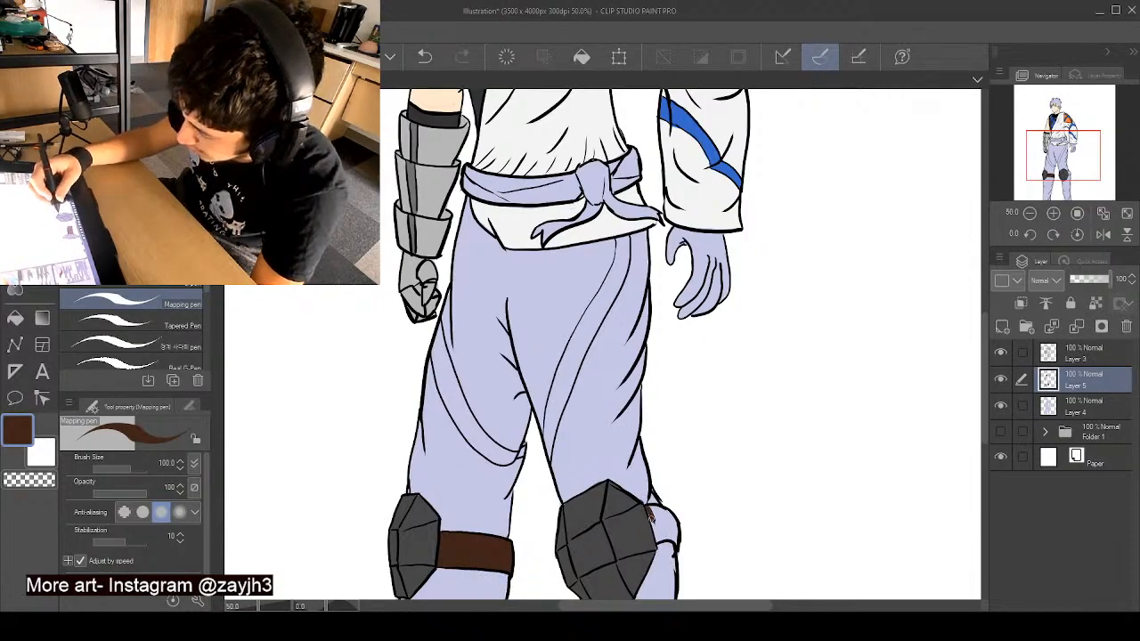
drag(654, 522, 658, 535)
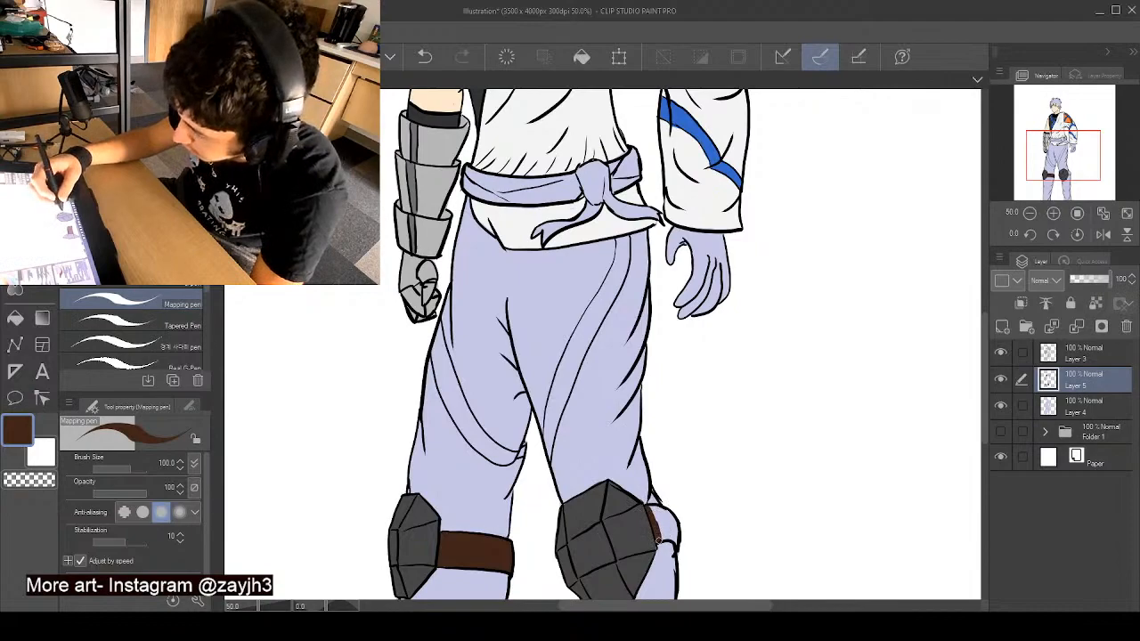
drag(659, 512, 665, 522)
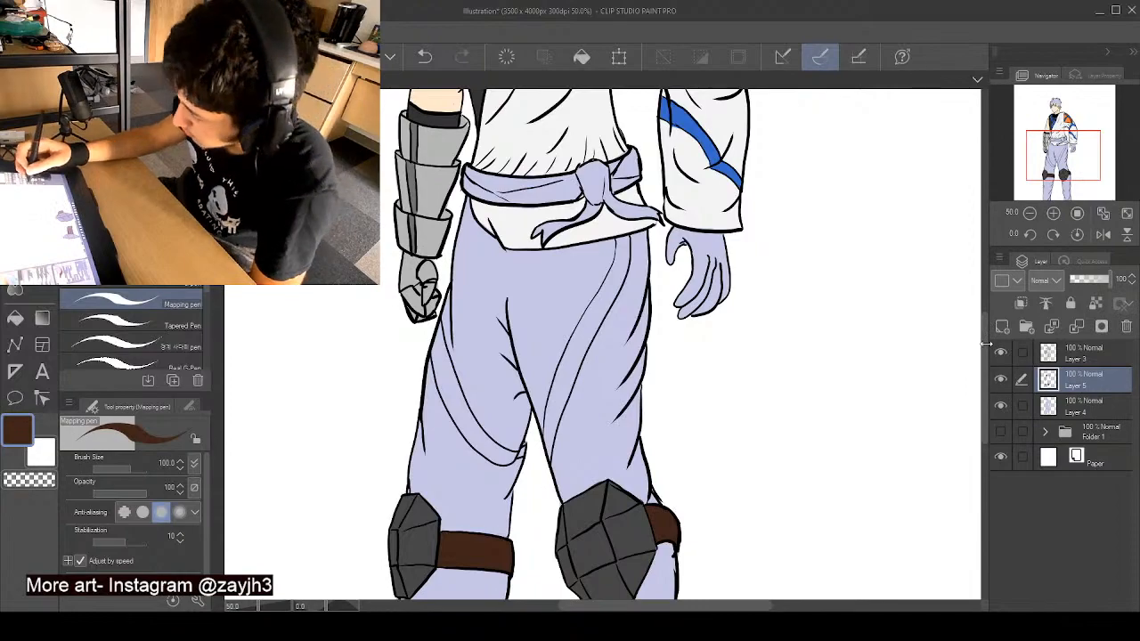
- Sample the bare upper arm's skin tone and paint the ungloved hand and its fingers, trimming the cuff edge with the sleeve's off-white
drag(988, 346, 984, 317)
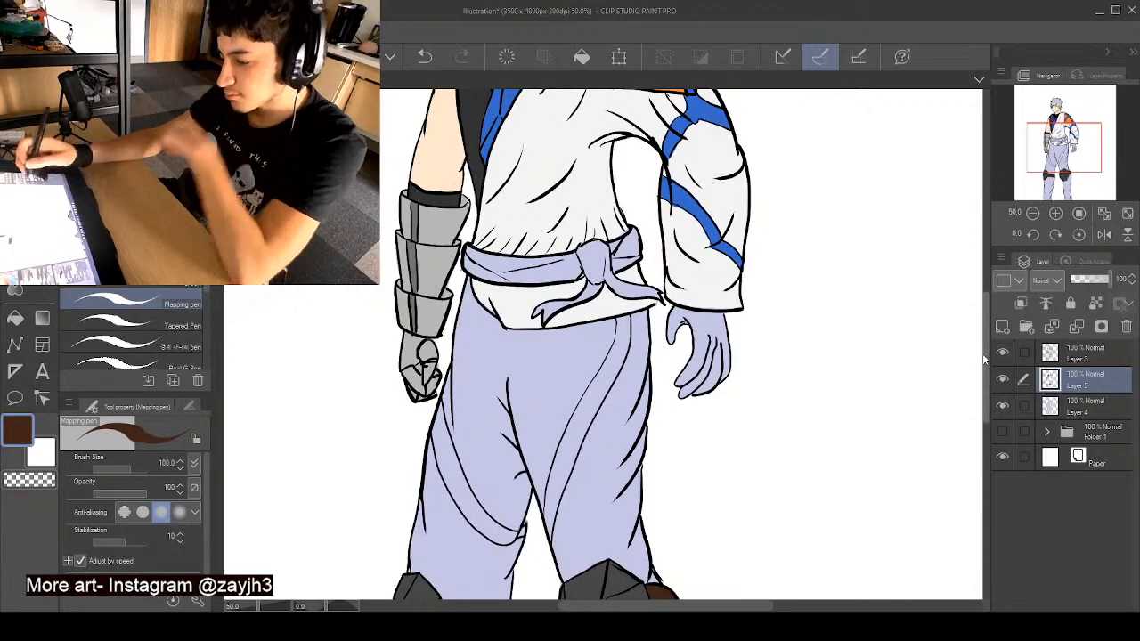
drag(985, 335, 986, 318)
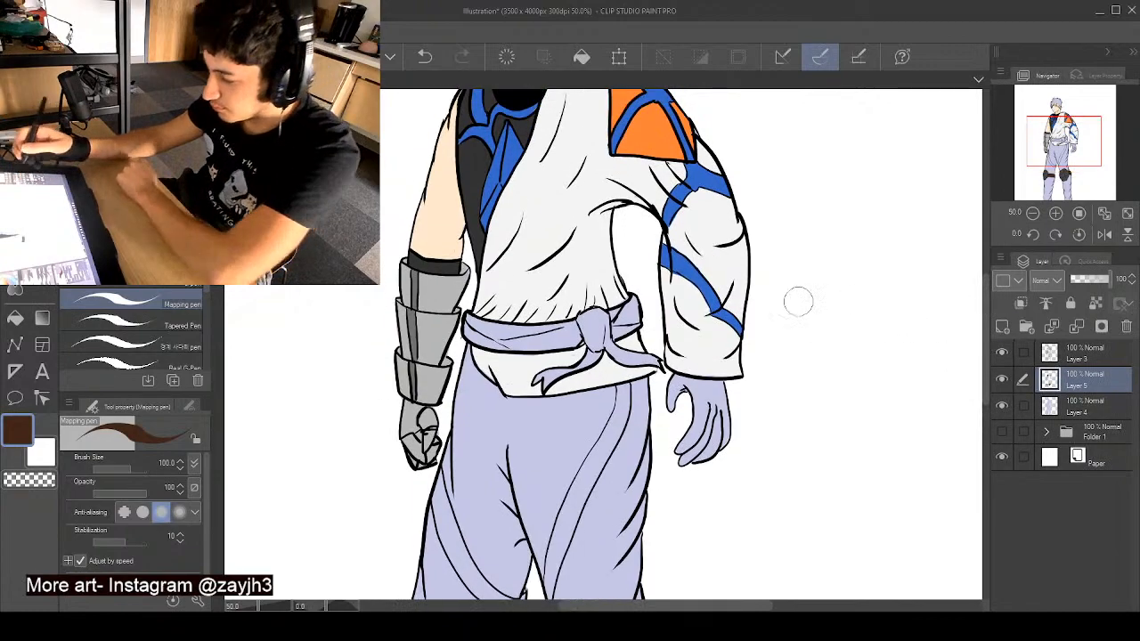
alt+click(445, 198)
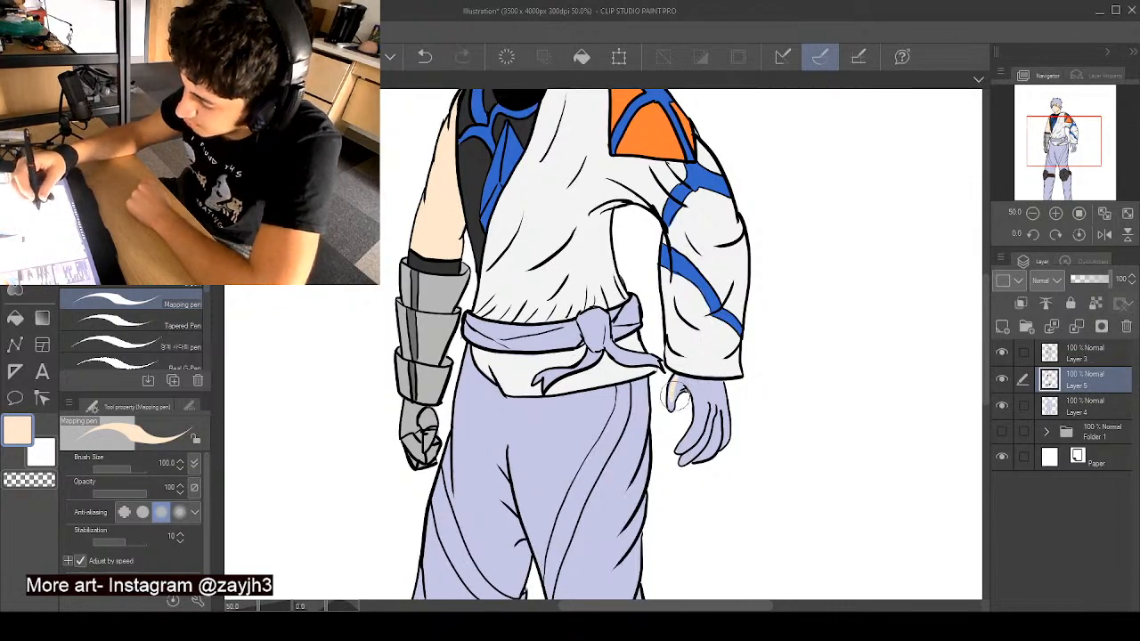
drag(677, 396, 671, 401)
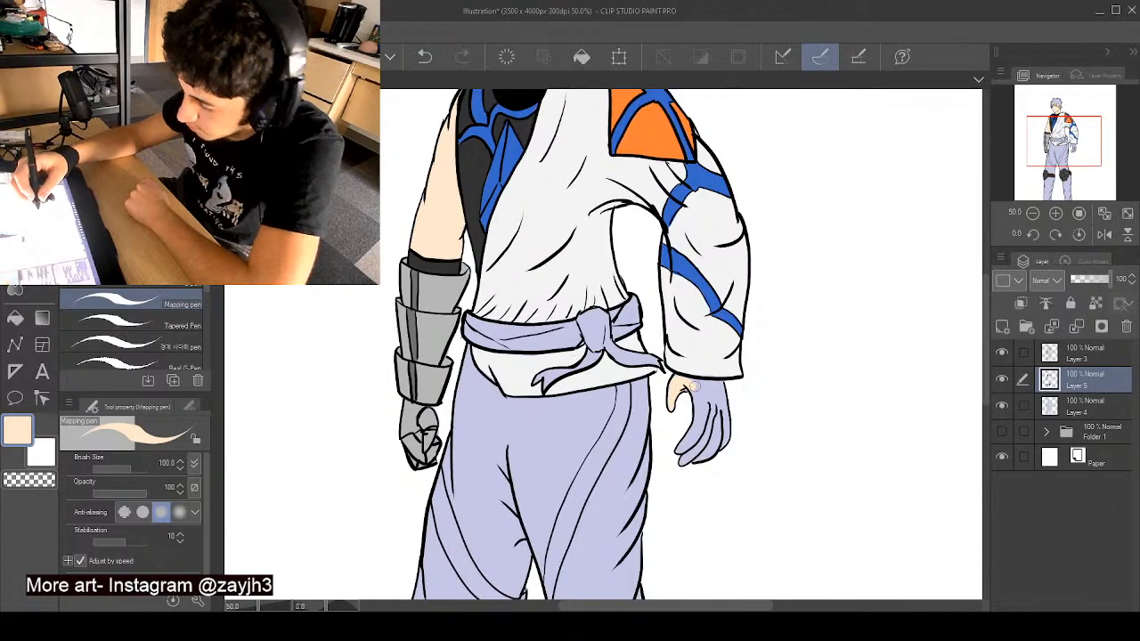
mouse_move(700, 384)
mouse_down()
mouse_move(720, 385)
mouse_move(694, 390)
mouse_move(697, 424)
mouse_move(679, 449)
mouse_up()
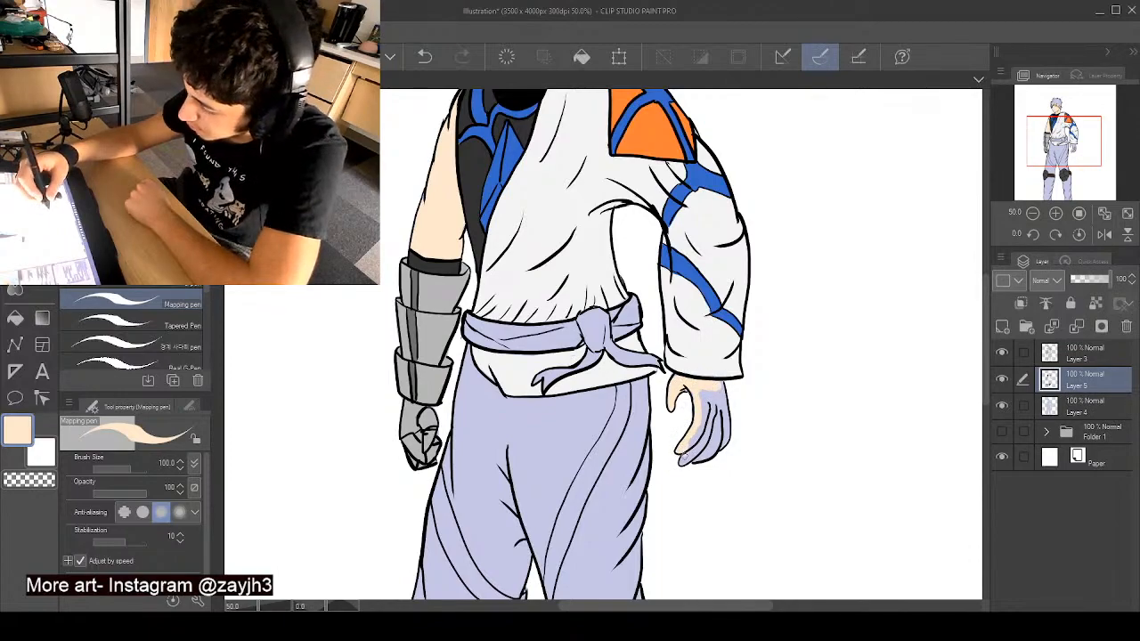
mouse_move(710, 455)
mouse_down()
mouse_move(719, 421)
mouse_move(717, 445)
mouse_move(703, 403)
mouse_up()
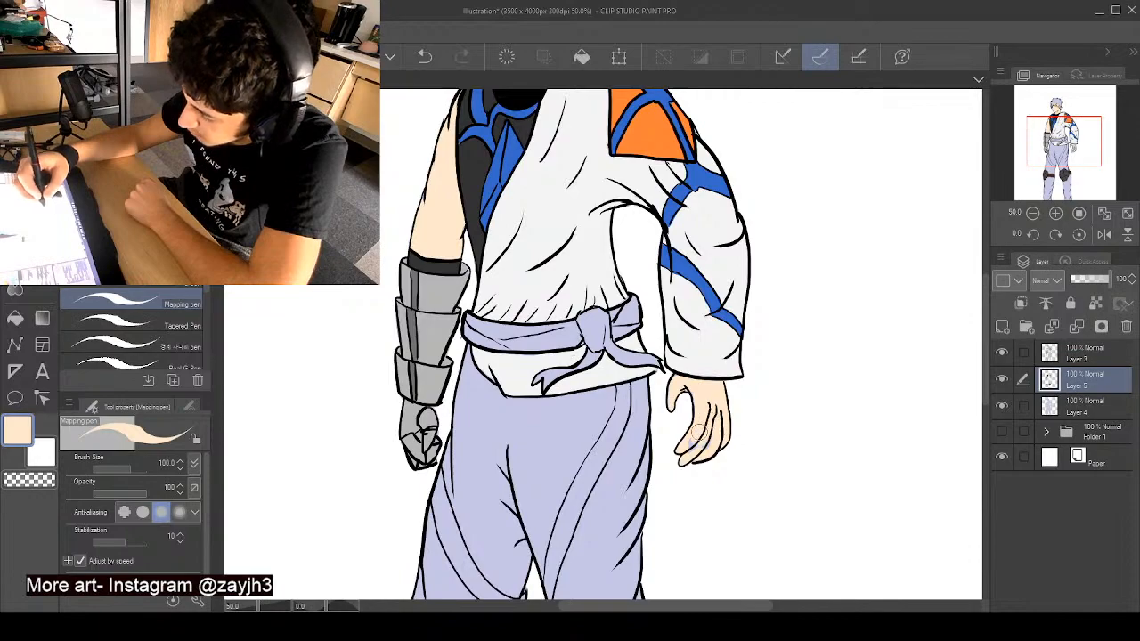
alt+click(713, 369)
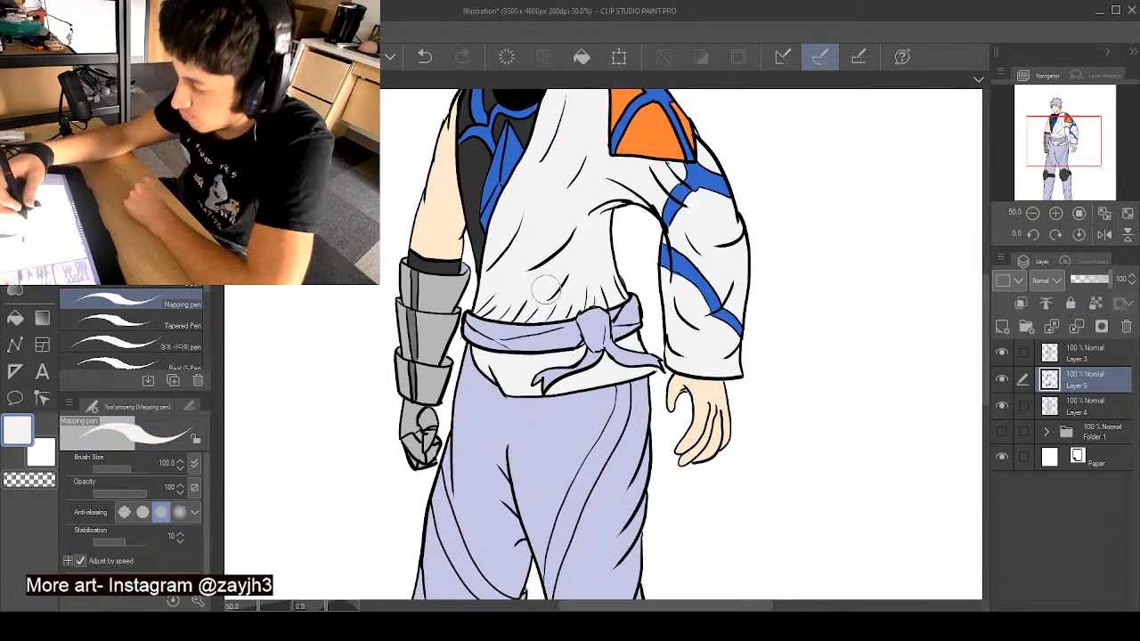
- Choose a coral red and paint the sash's lower edge and both of its hanging tails
mouse_move(986, 333)
mouse_down()
mouse_move(986, 402)
mouse_move(988, 309)
mouse_move(989, 363)
mouse_move(967, 317)
mouse_move(951, 319)
mouse_up()
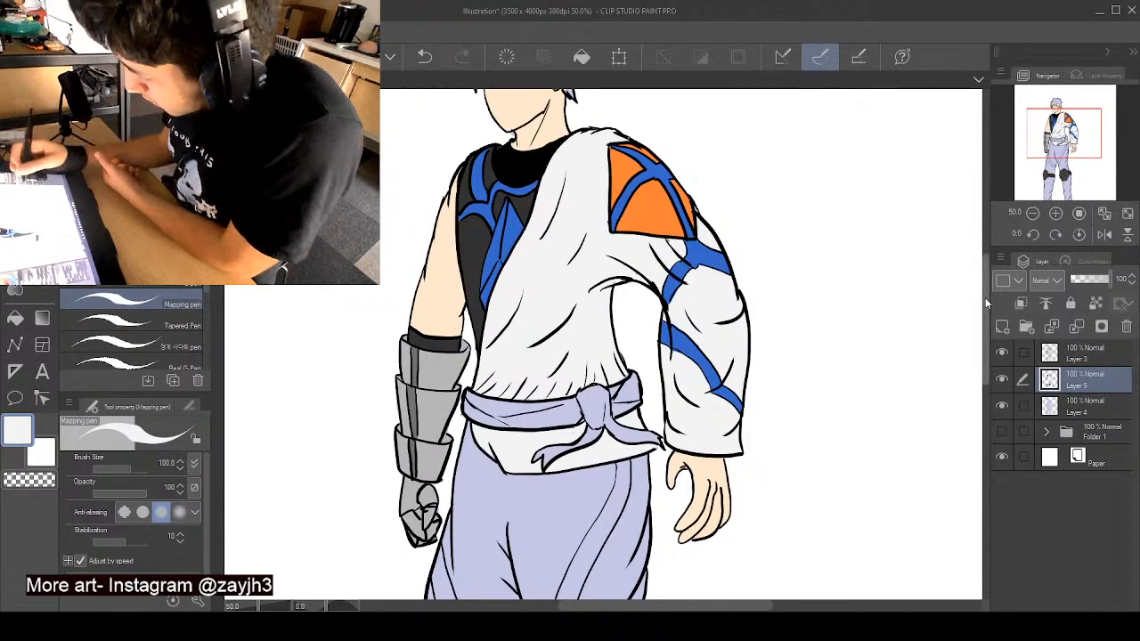
drag(985, 300, 985, 341)
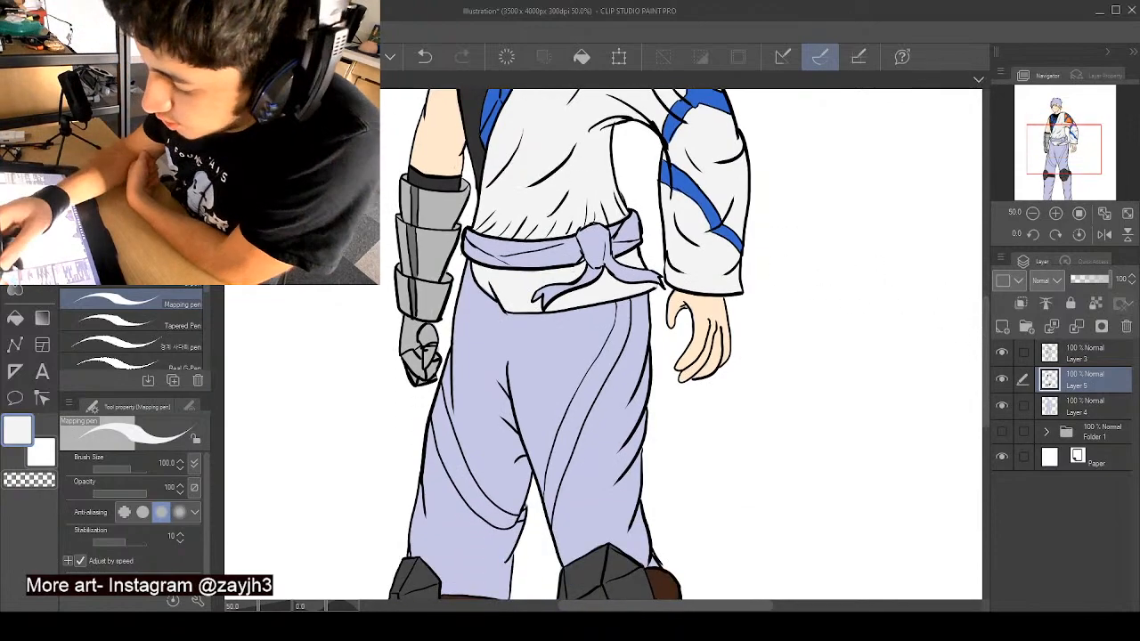
click(133, 169)
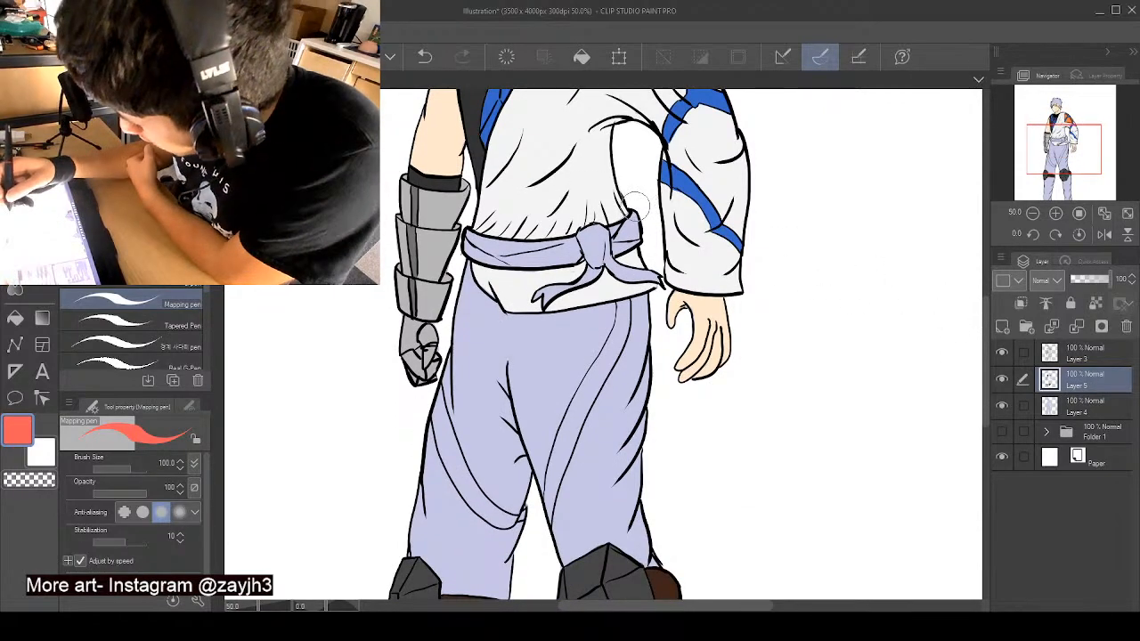
mouse_move(469, 231)
mouse_down()
mouse_move(530, 263)
mouse_move(588, 252)
mouse_move(586, 277)
mouse_move(545, 301)
mouse_up()
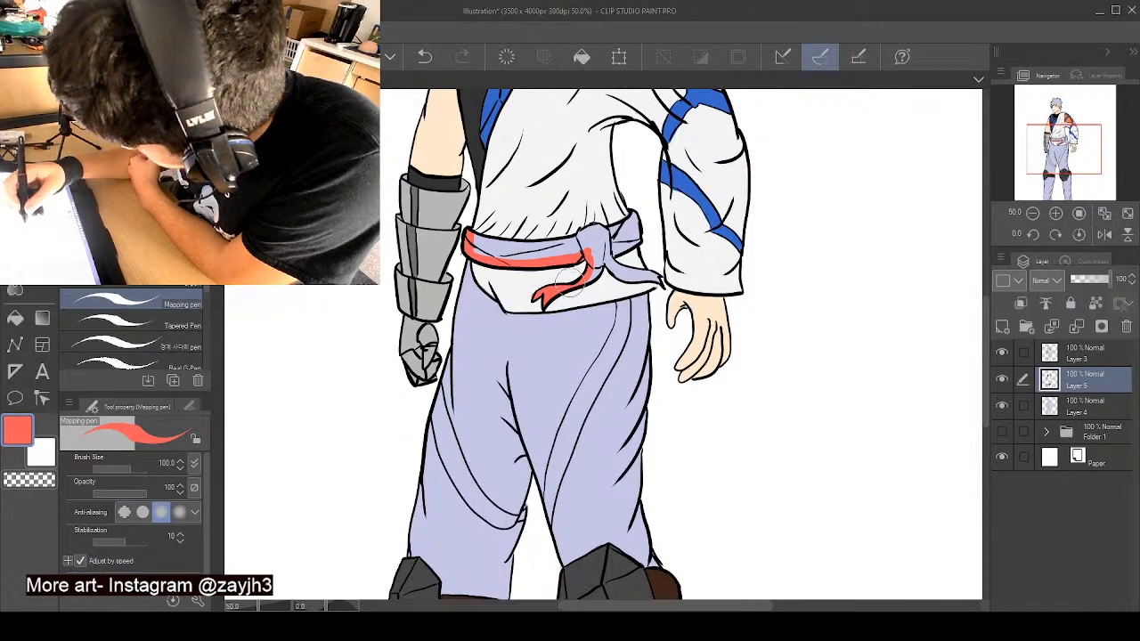
right_click(538, 280)
right_click(554, 261)
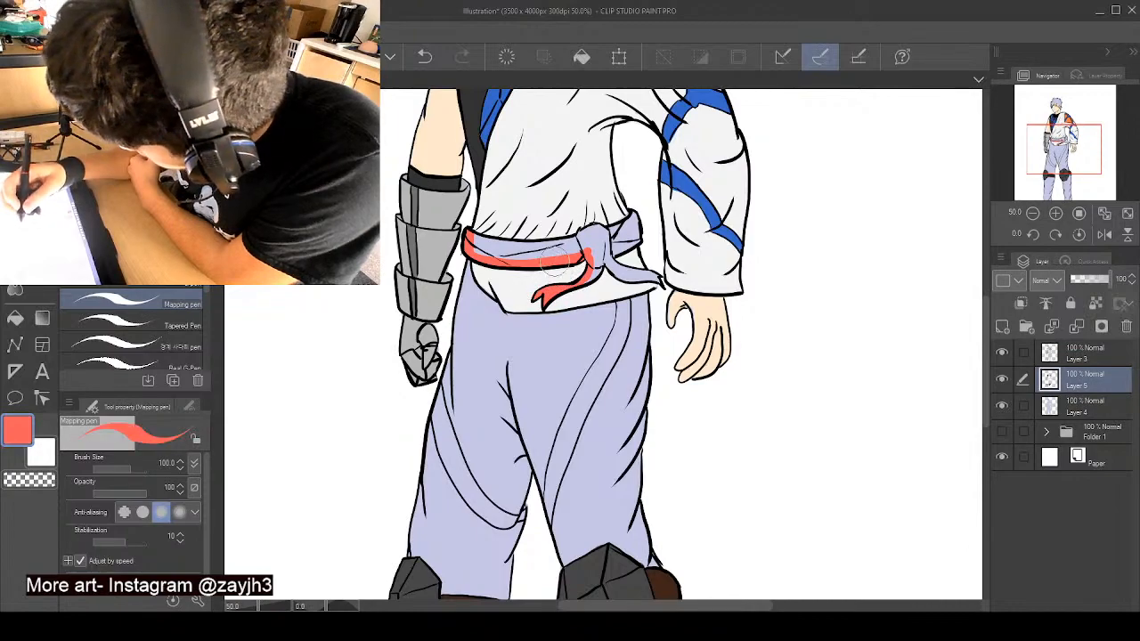
mouse_move(589, 273)
mouse_down()
mouse_move(629, 269)
mouse_move(624, 280)
mouse_move(652, 273)
mouse_move(654, 284)
mouse_move(616, 255)
mouse_up()
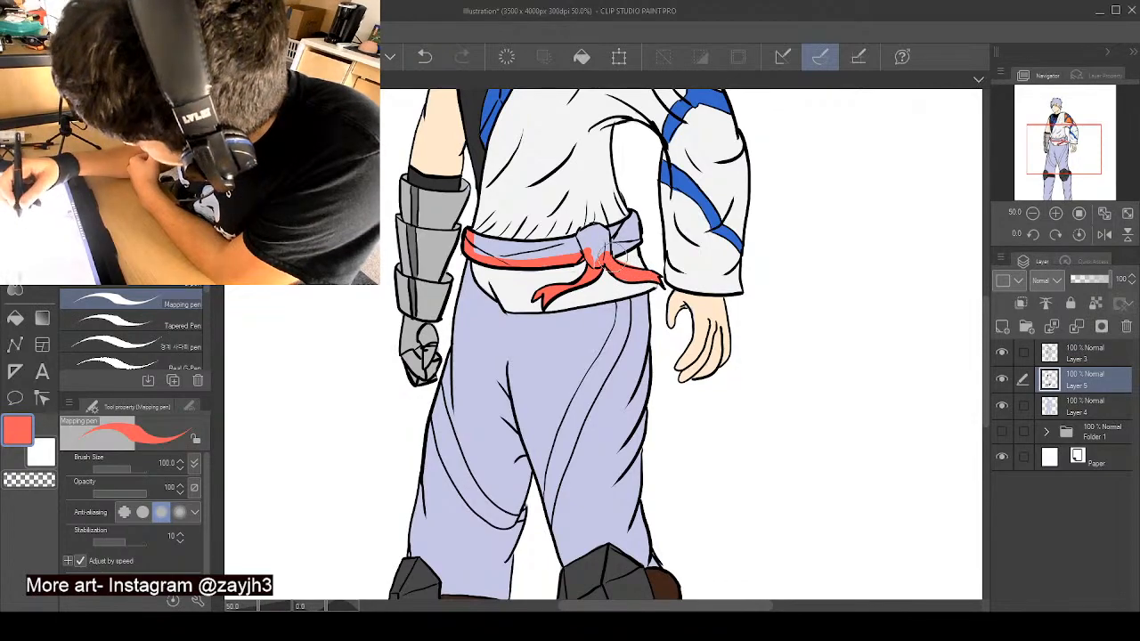
- Trim the red around the sash tail nearest the bare hand with the shirt's off-white, and resample the sash's red
alt+click(641, 259)
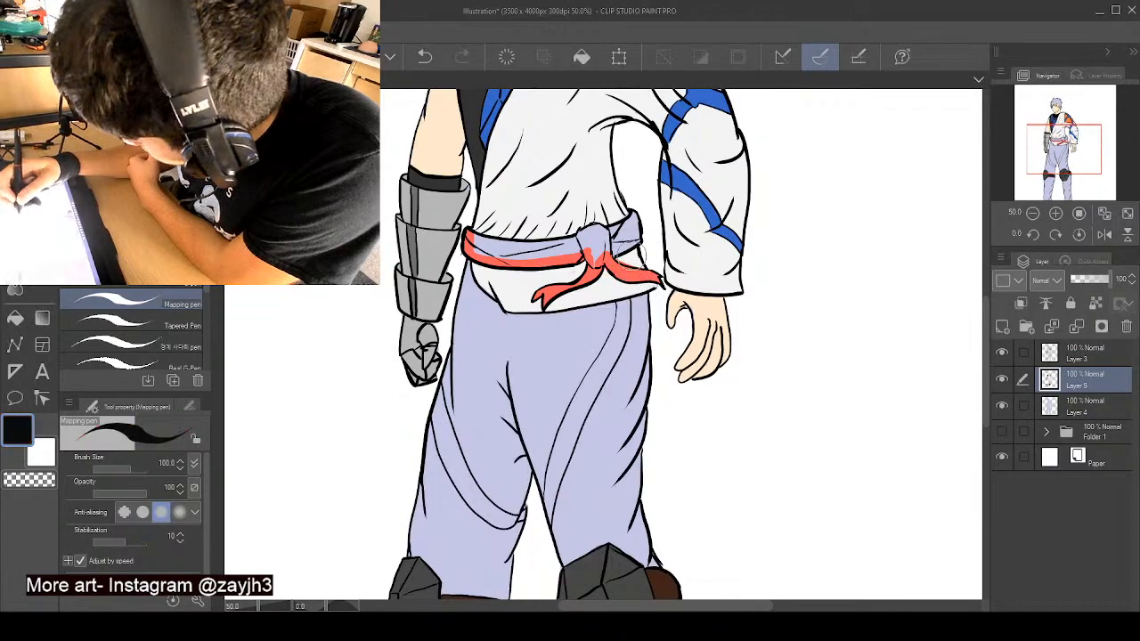
drag(621, 259, 626, 261)
alt+click(636, 260)
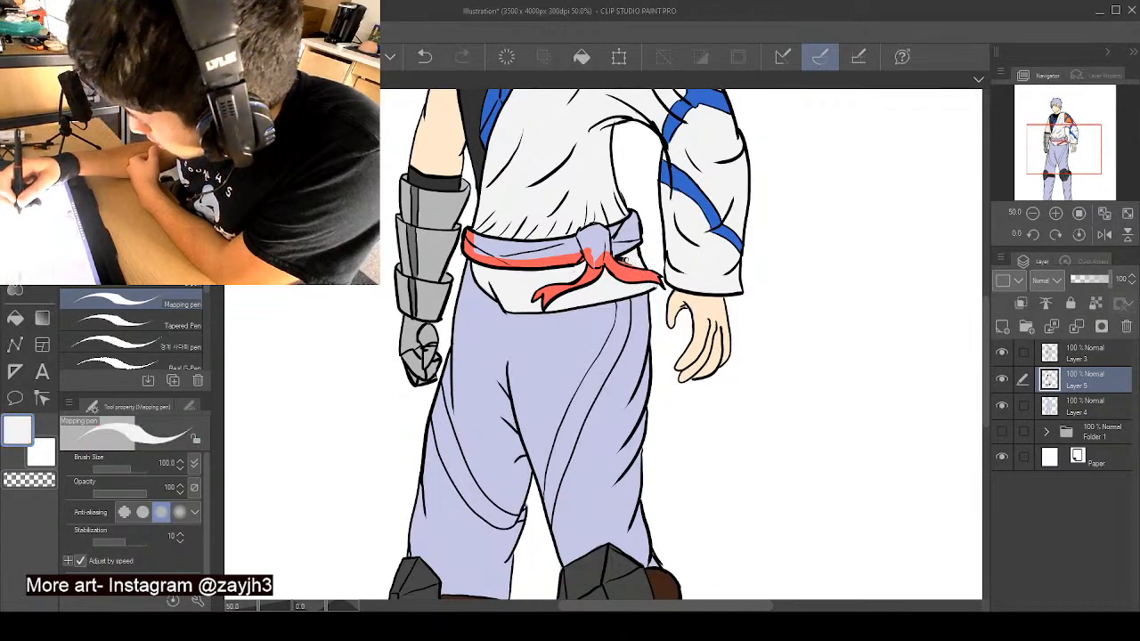
alt+click(638, 269)
alt+click(640, 275)
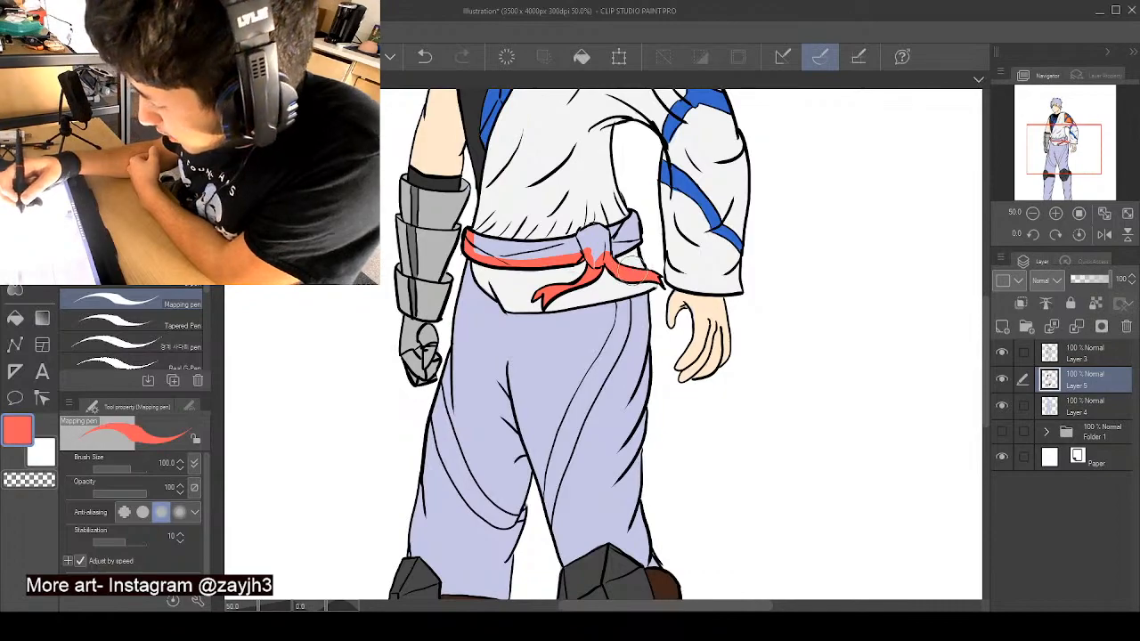
- Paint the sash's side loop, knot and the rest of its waistband in the same coral red
alt+click(629, 266)
alt+click(626, 271)
mouse_move(624, 268)
mouse_down()
mouse_move(610, 260)
mouse_move(637, 237)
mouse_move(635, 216)
mouse_move(616, 239)
mouse_up()
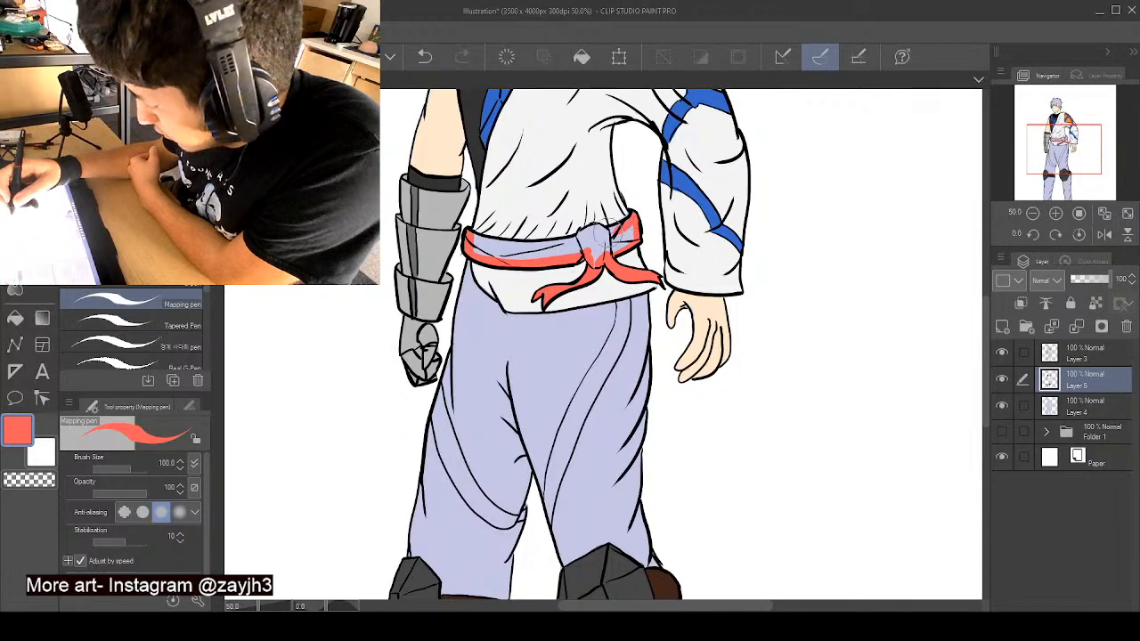
alt+click(619, 200)
alt+click(628, 221)
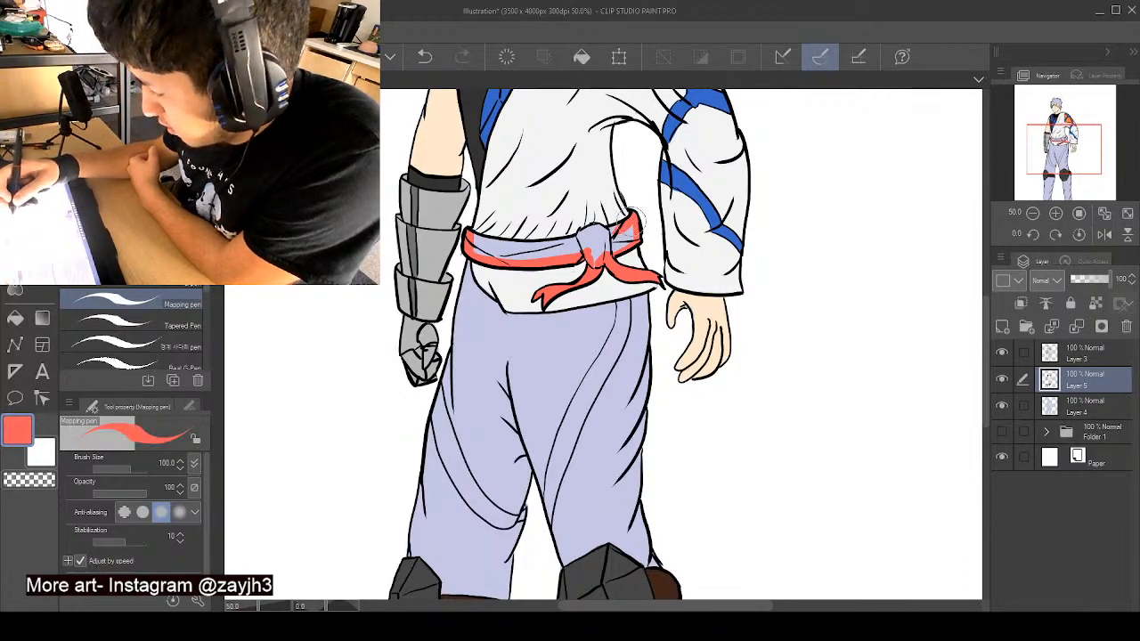
mouse_move(472, 242)
mouse_down()
mouse_move(566, 246)
mouse_move(624, 230)
mouse_move(599, 236)
mouse_move(598, 249)
mouse_move(619, 233)
mouse_move(585, 250)
mouse_move(477, 248)
mouse_up()
drag(567, 250, 597, 263)
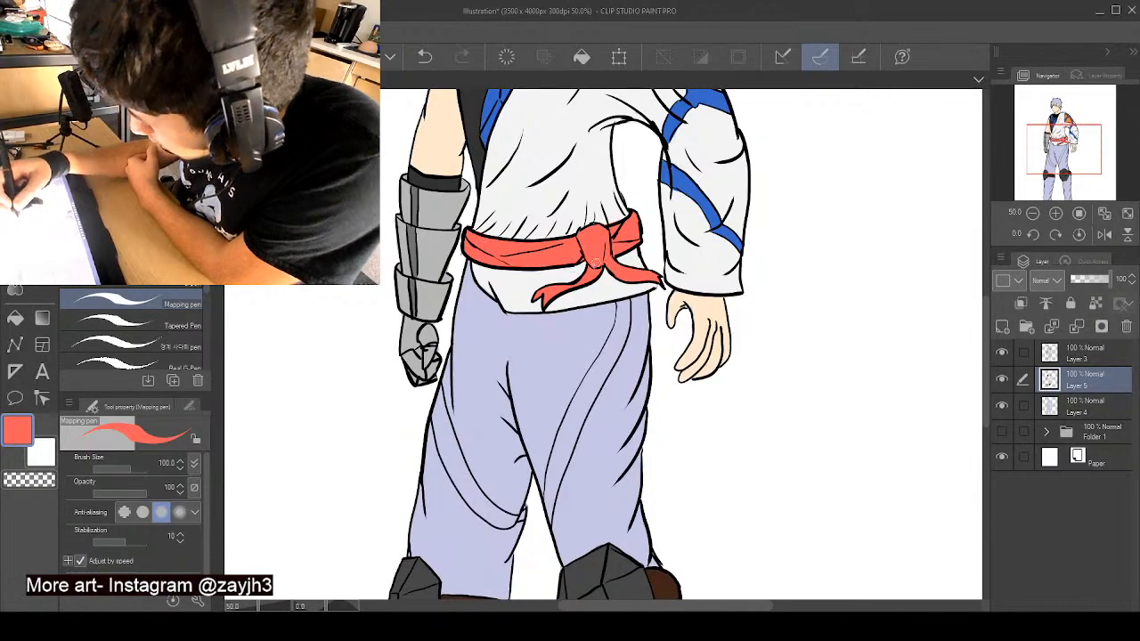
- Clean up the sash's edges against the shirt, alternating between the shirt's off-white and the sash's red
alt+click(579, 280)
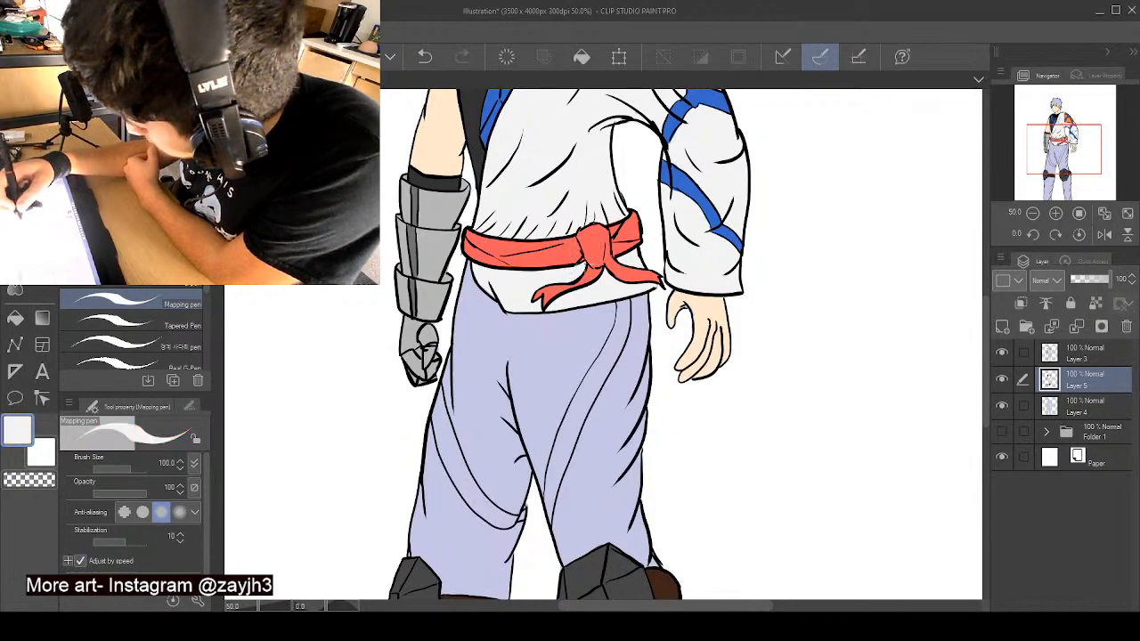
alt+click(512, 252)
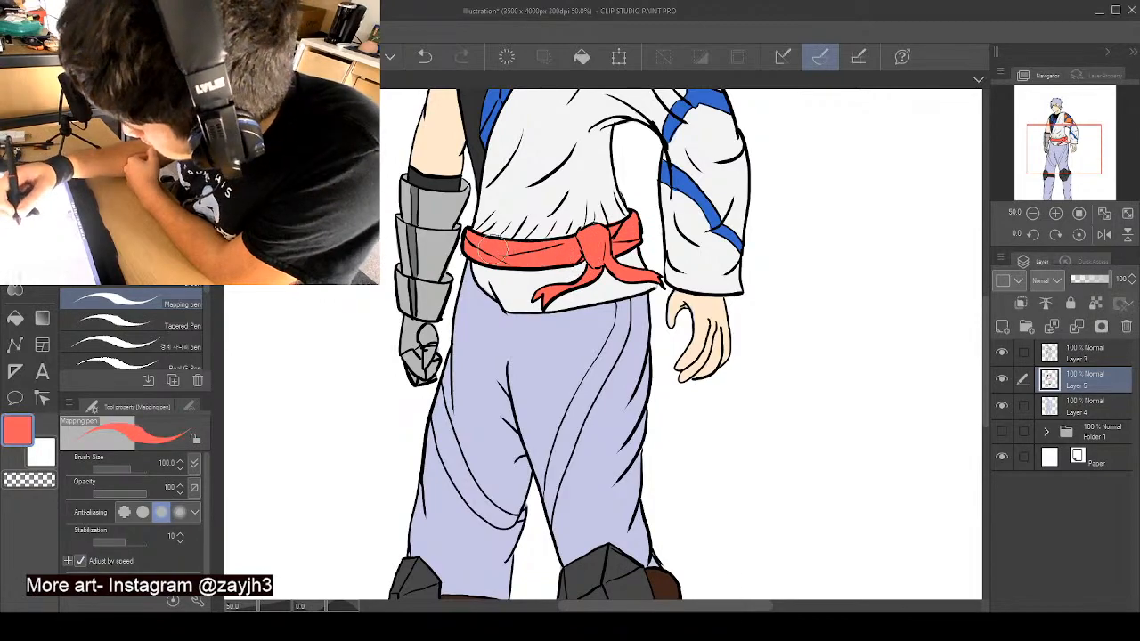
alt+click(495, 203)
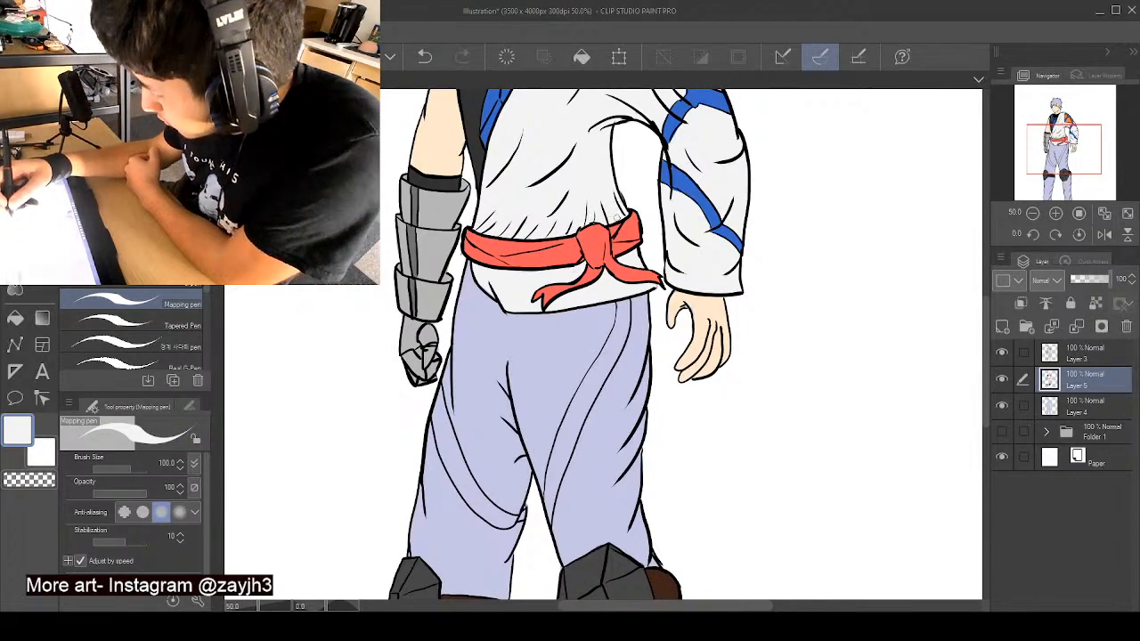
alt+click(634, 233)
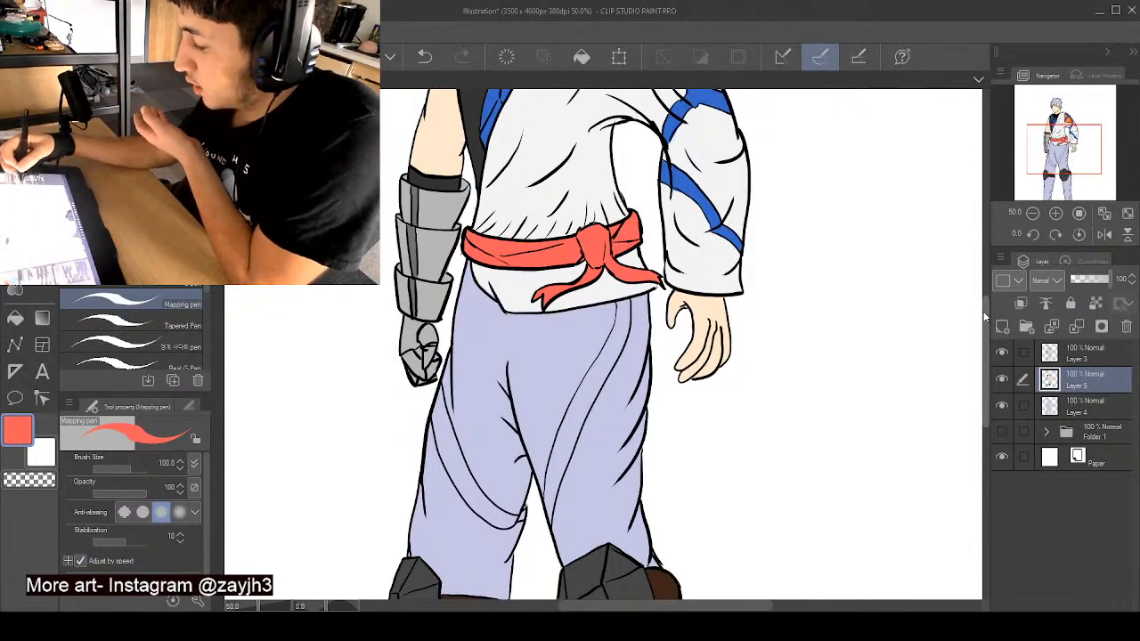
- Choose orange and paint the trousers' edge along the shirt's slanted hem, trimming it with the shirt's off-white
scroll(965, 318, down, 3)
mouse_move(983, 342)
mouse_down()
mouse_move(985, 272)
mouse_move(1001, 362)
mouse_up()
alt+click(659, 290)
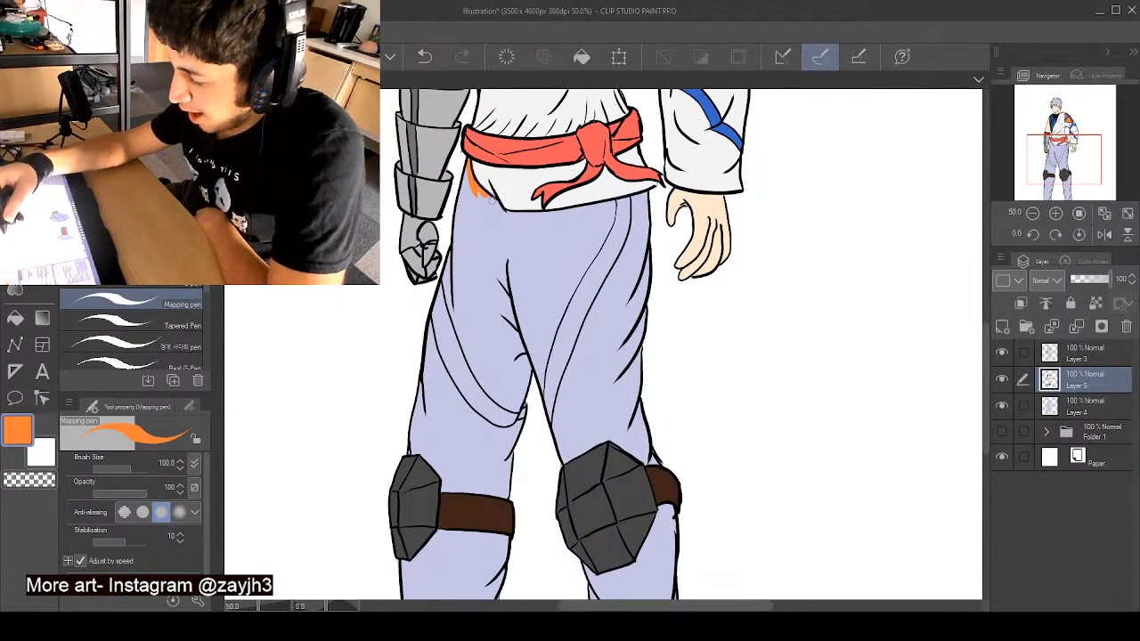
alt+click(488, 183)
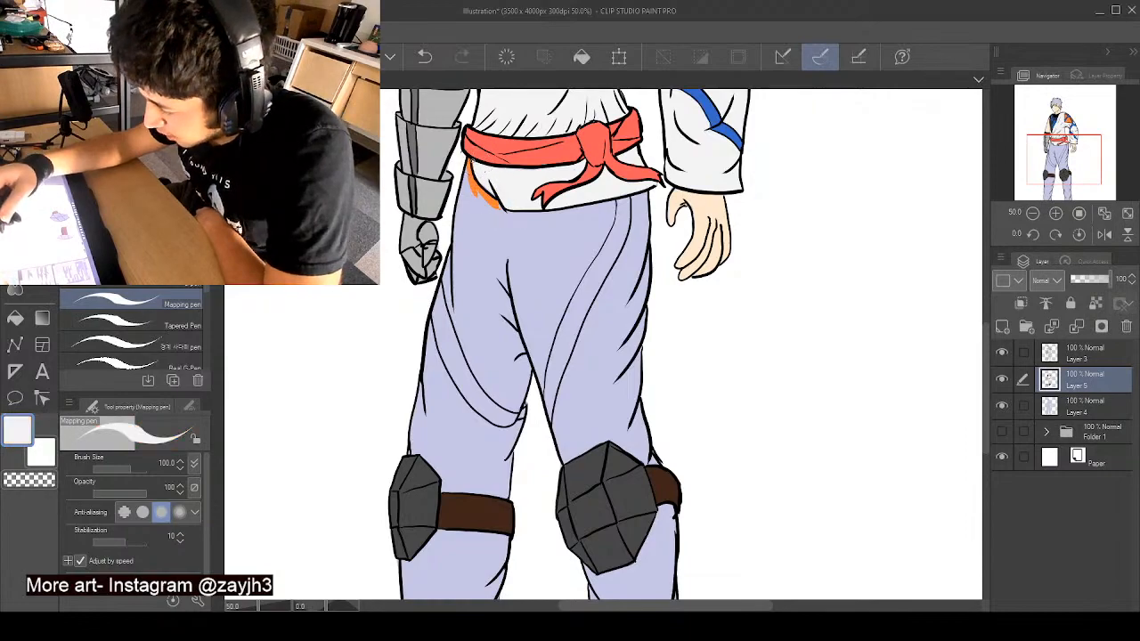
alt+click(488, 184)
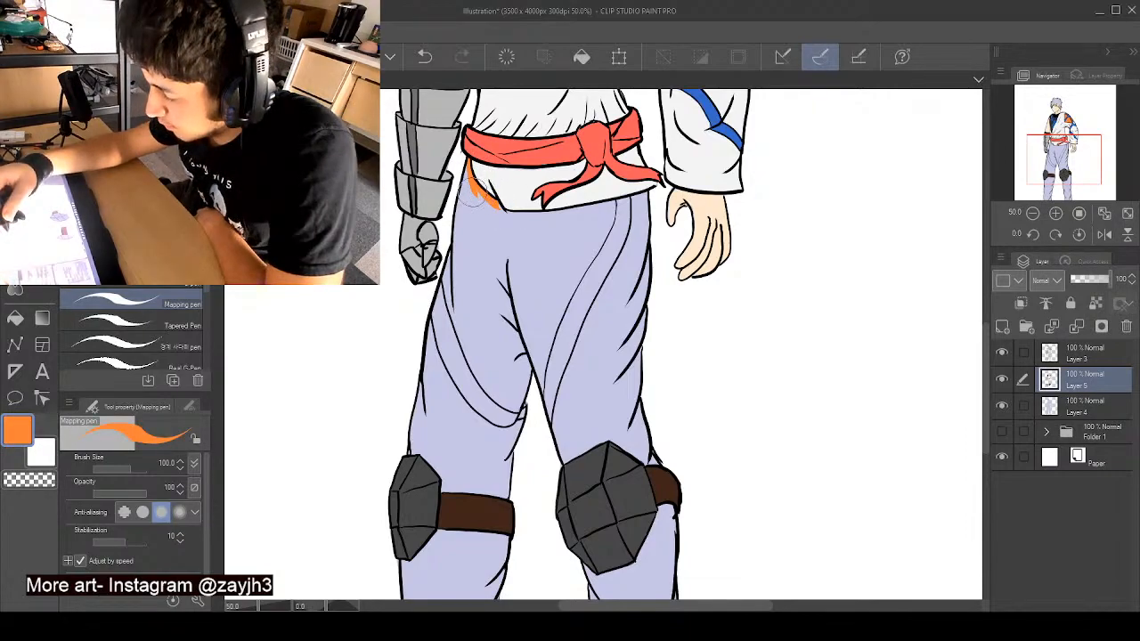
- Outline the thigh on the armoured hand's side in orange from waist to knee strap, resampling the strap's brown and orange, and around the crotch
mouse_move(468, 177)
mouse_down()
mouse_move(466, 166)
mouse_move(458, 258)
mouse_up()
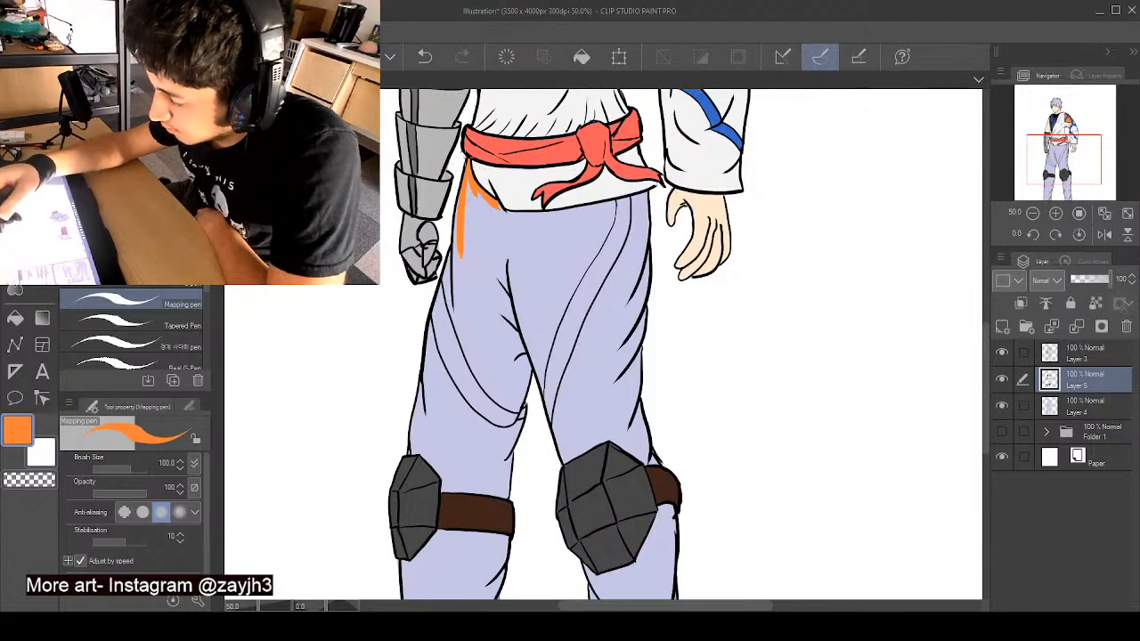
mouse_move(467, 161)
mouse_down()
mouse_move(474, 216)
mouse_move(443, 303)
mouse_up()
drag(454, 245, 440, 312)
mouse_move(453, 267)
mouse_down()
mouse_move(433, 397)
mouse_move(414, 429)
mouse_up()
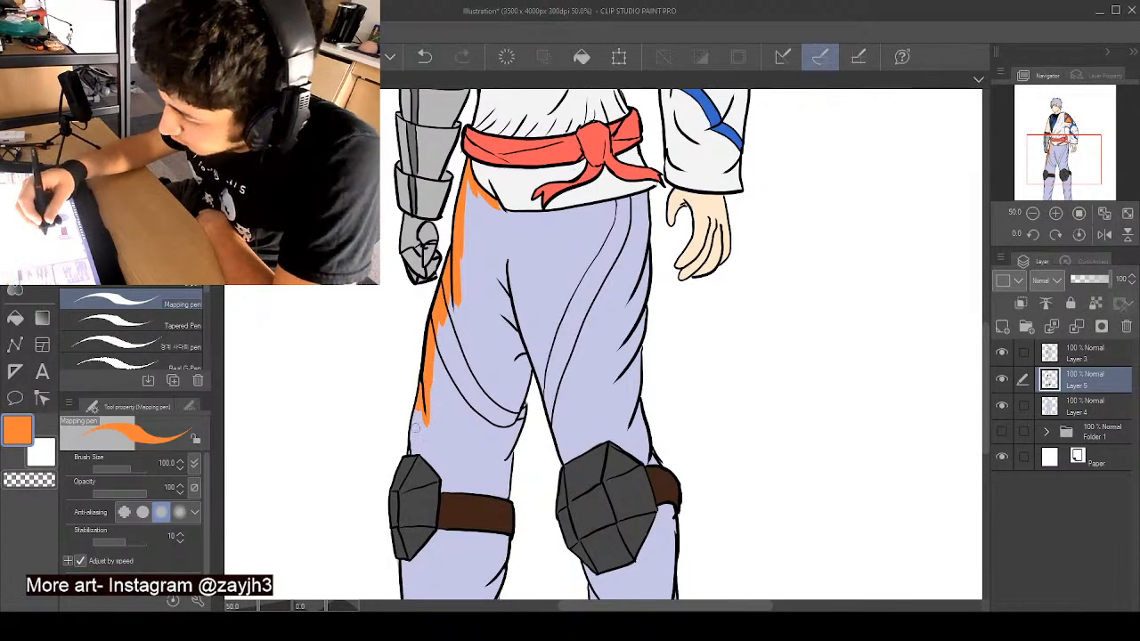
mouse_move(424, 384)
mouse_down()
mouse_move(411, 452)
mouse_move(439, 464)
mouse_move(446, 490)
mouse_move(504, 495)
mouse_move(512, 446)
mouse_up()
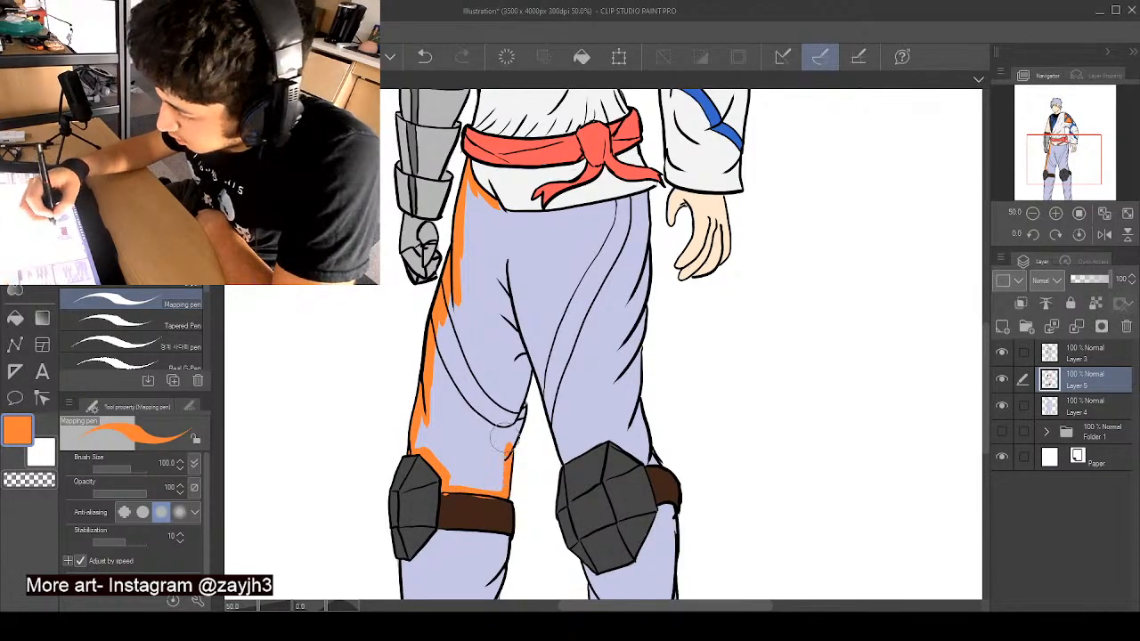
alt+click(496, 506)
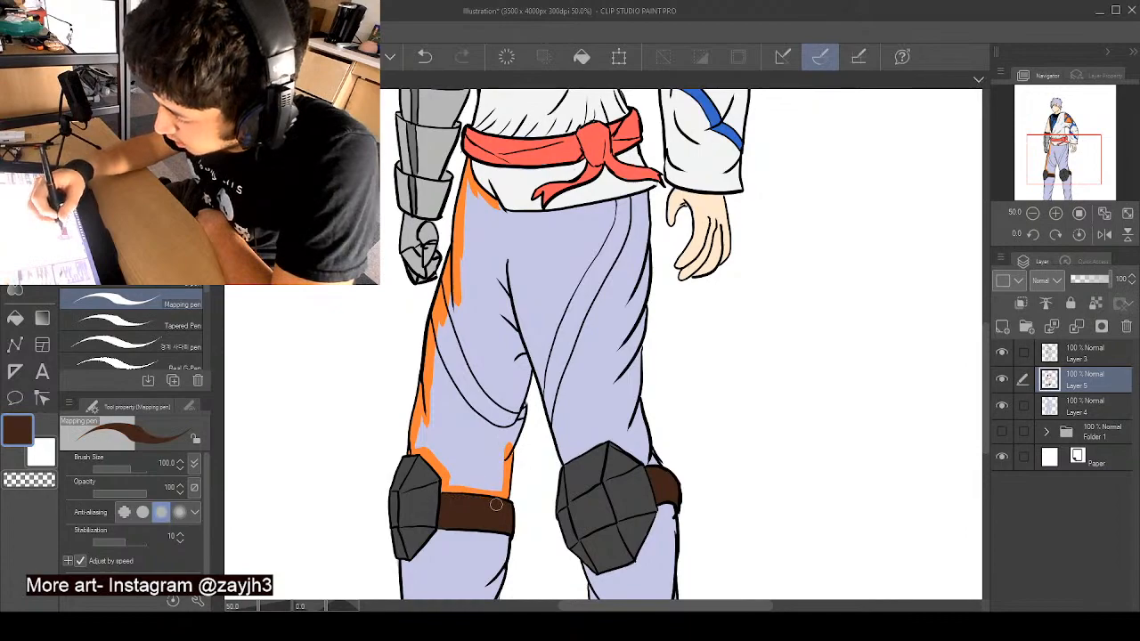
alt+click(510, 465)
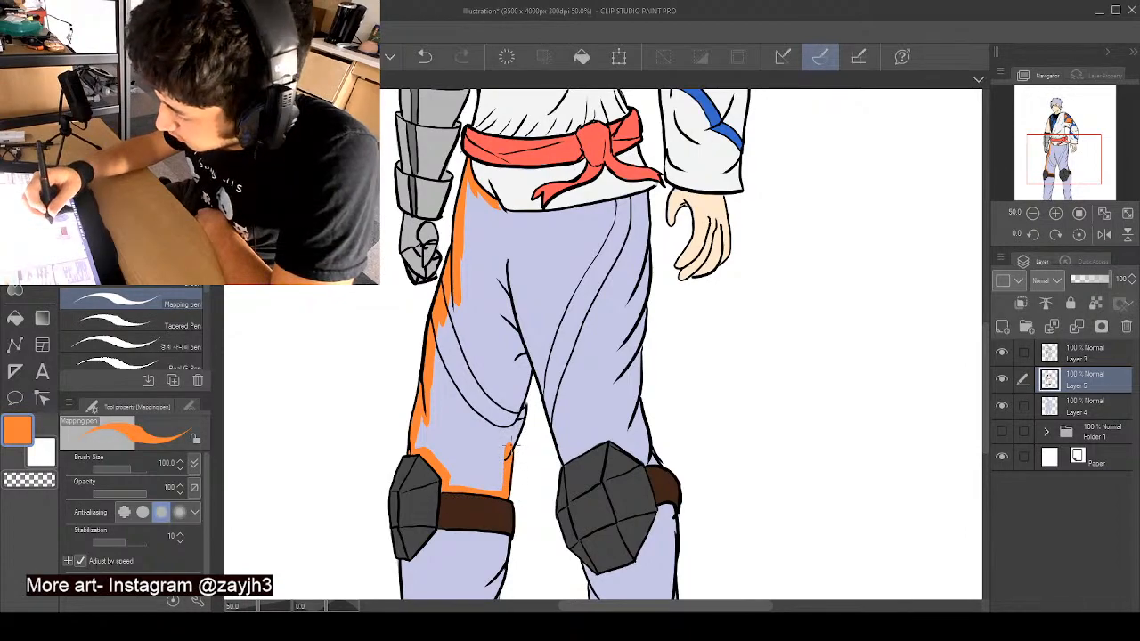
mouse_move(523, 411)
mouse_down()
mouse_move(537, 343)
mouse_move(548, 392)
mouse_up()
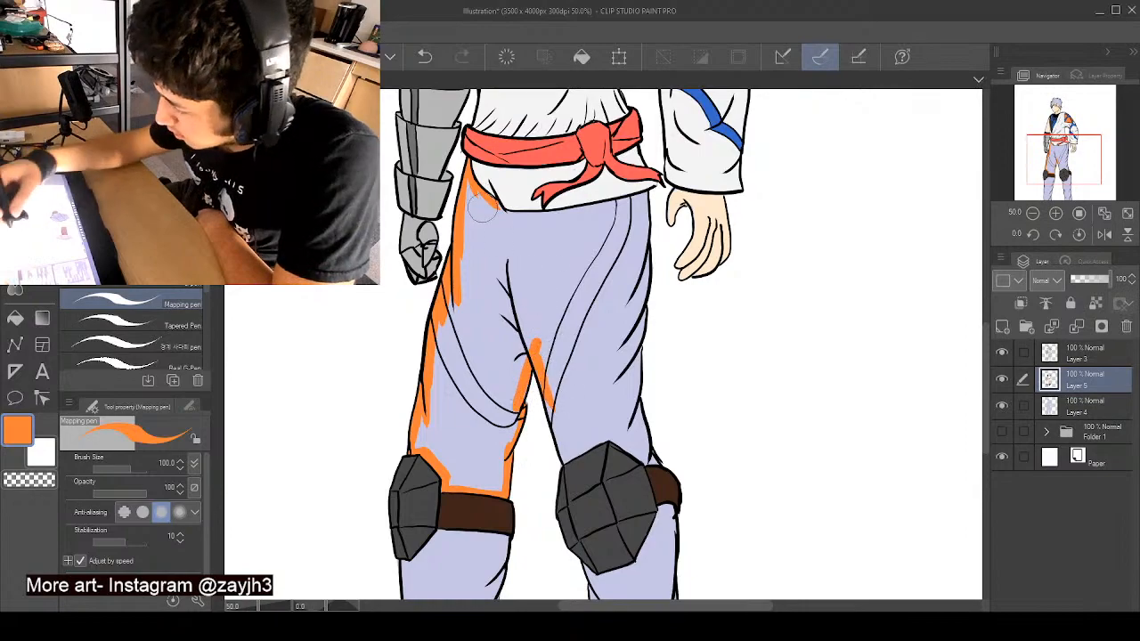
- Continue the orange outline along the shirt hem and around the thigh on the bare hand's side down to the knee pad
mouse_move(510, 223)
mouse_down()
mouse_move(497, 206)
mouse_move(559, 220)
mouse_move(639, 198)
mouse_move(639, 260)
mouse_up()
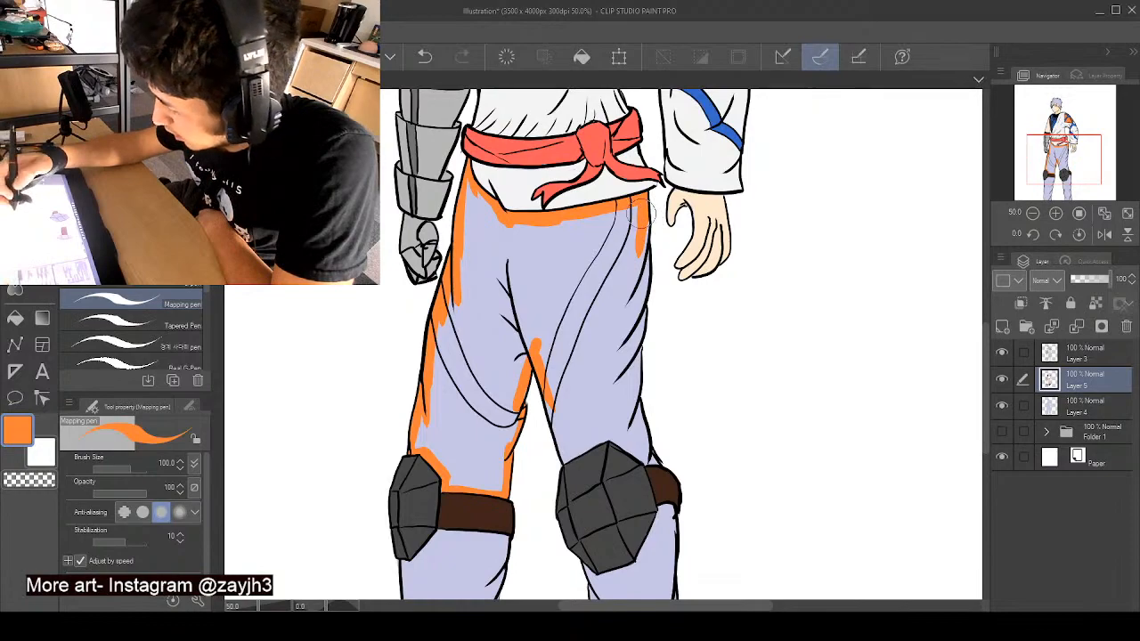
drag(641, 257, 634, 376)
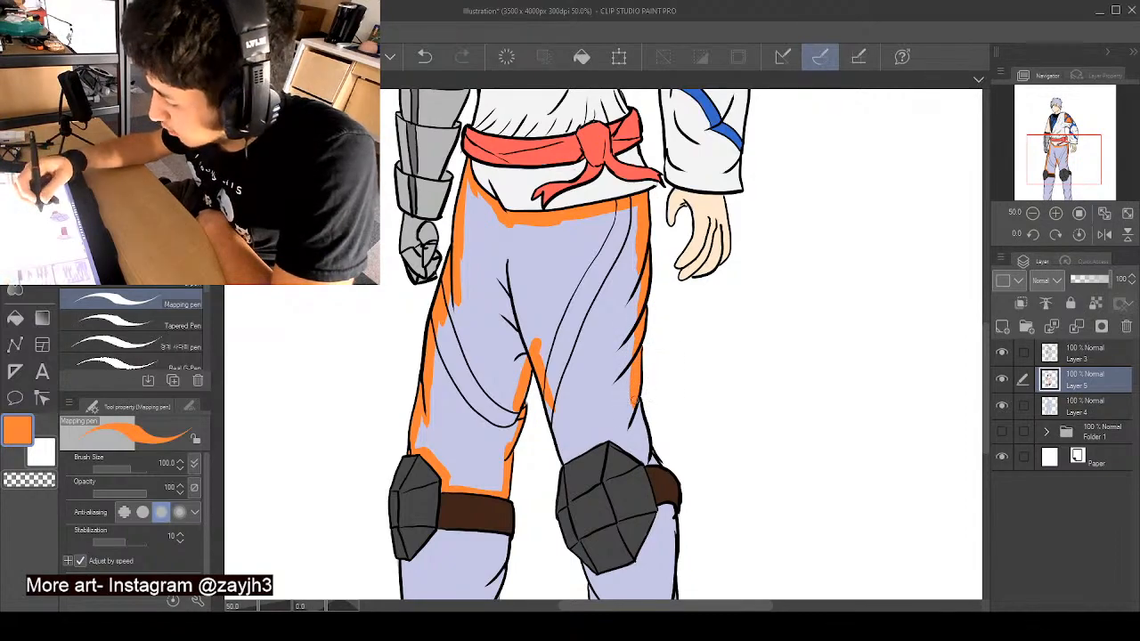
mouse_move(639, 391)
mouse_down()
mouse_move(656, 464)
mouse_move(608, 430)
mouse_move(596, 435)
mouse_move(629, 448)
mouse_move(602, 434)
mouse_move(561, 459)
mouse_move(545, 364)
mouse_up()
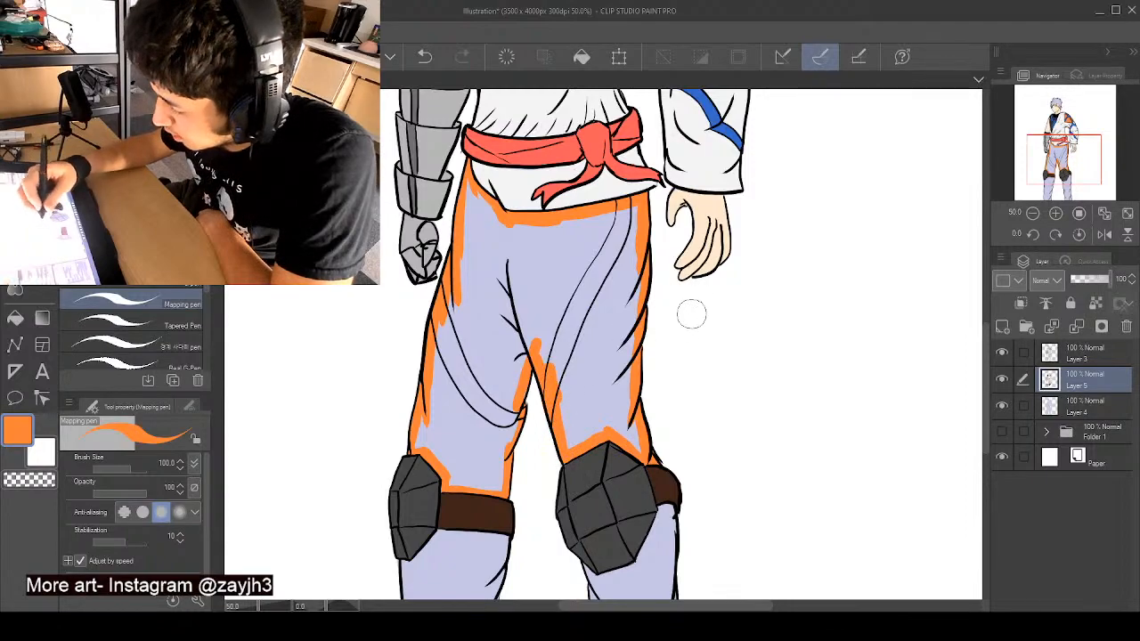
- Try filling the trousers above the knees with the orange, and undo the fill
mouse_move(471, 187)
mouse_down()
mouse_move(488, 233)
mouse_move(502, 231)
mouse_move(472, 216)
mouse_move(426, 441)
mouse_move(450, 459)
mouse_move(433, 451)
mouse_up()
scroll(434, 418, down, 8)
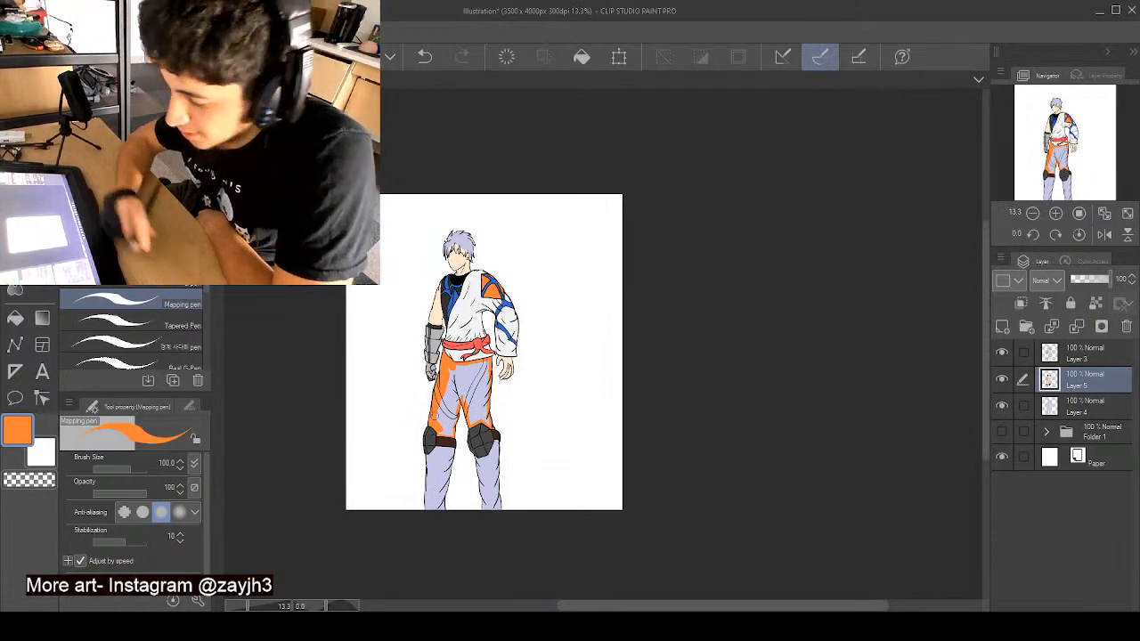
click(15, 318)
click(469, 380)
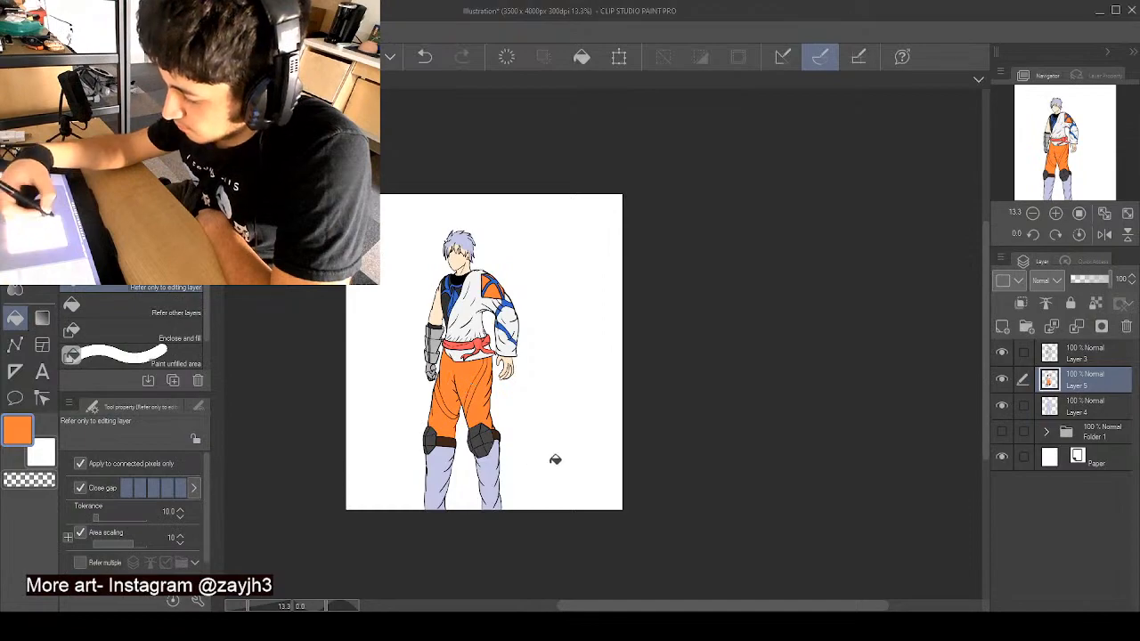
key(p)
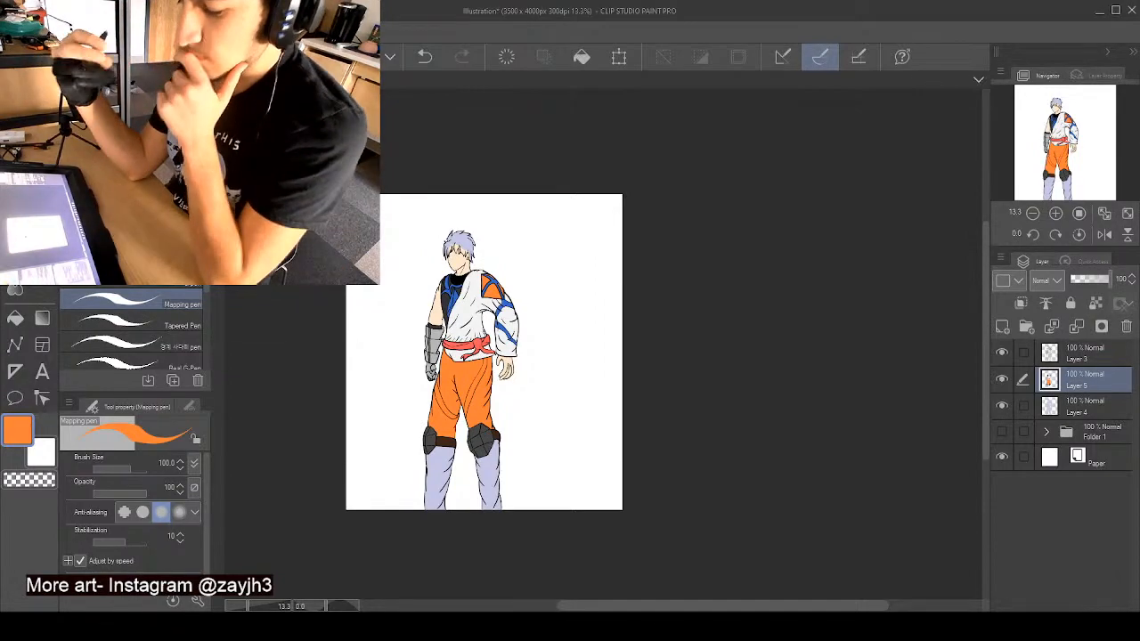
drag(698, 606, 631, 606)
scroll(676, 367, up, 3)
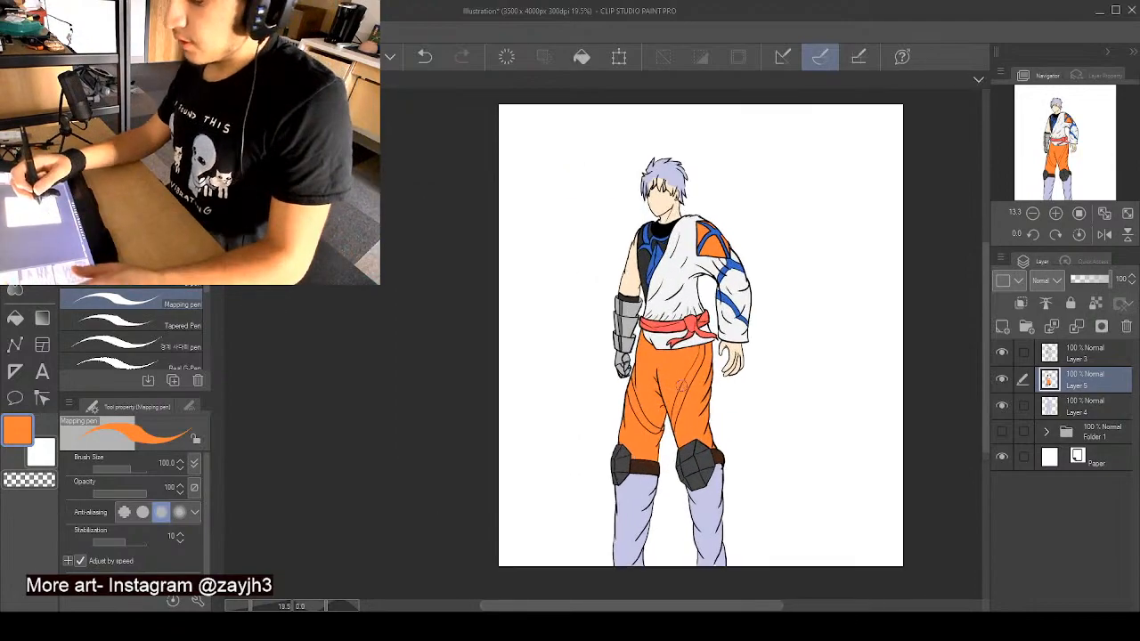
key(ctrl+z)
key(ctrl+z)
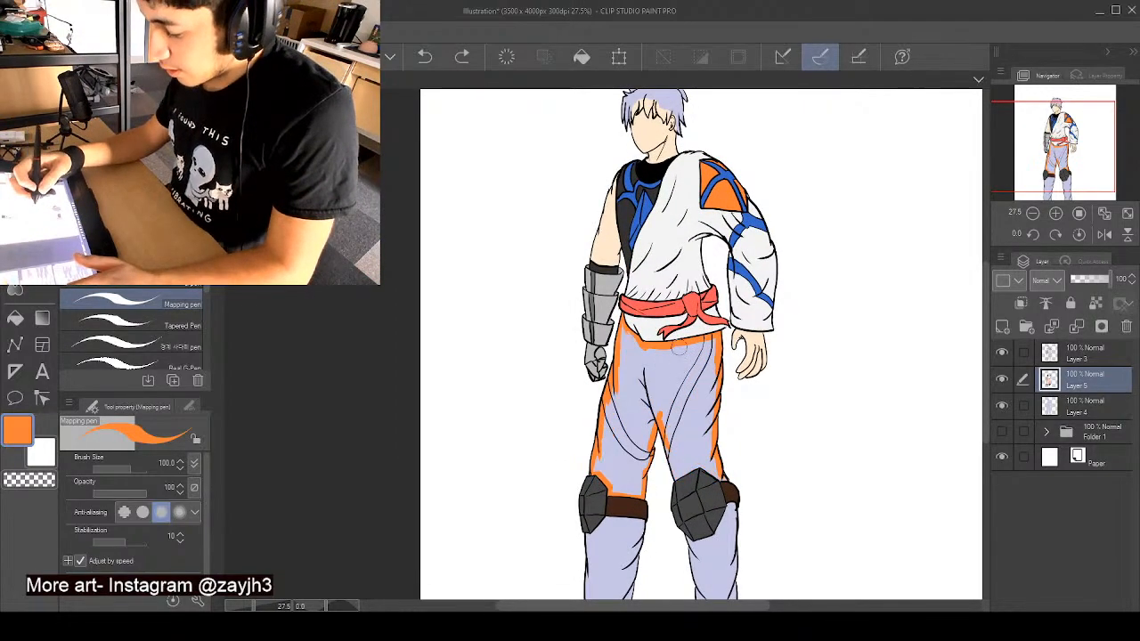
- Sample the clothing's blue, choose a lighter medium blue, and try it on the thigh beside the armoured hand
right_click(647, 208)
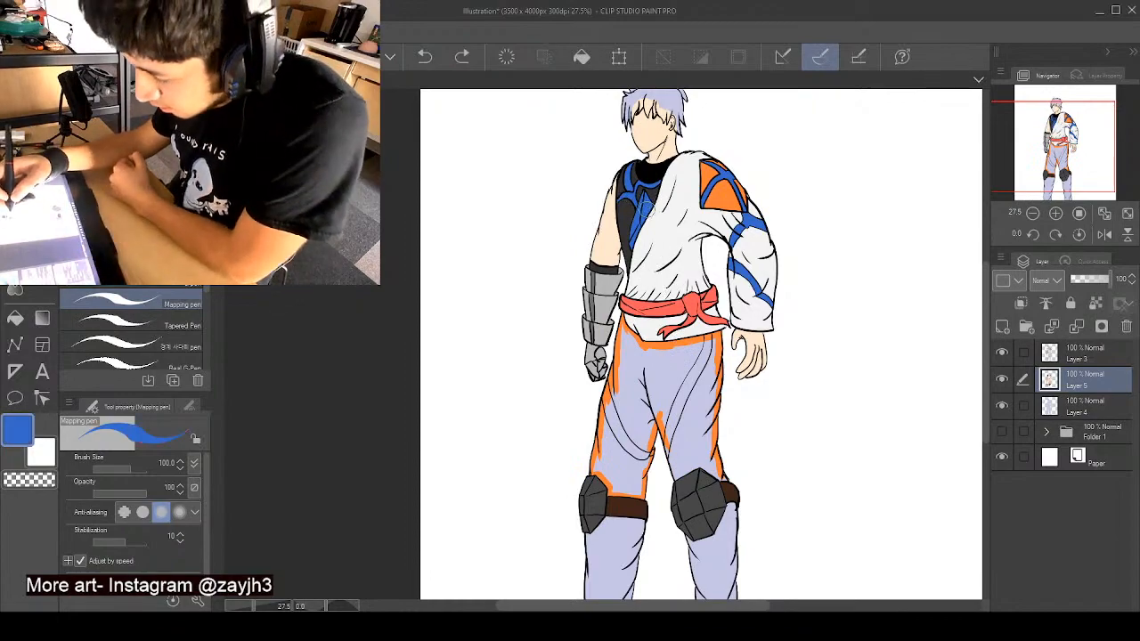
click(133, 161)
drag(622, 383, 623, 426)
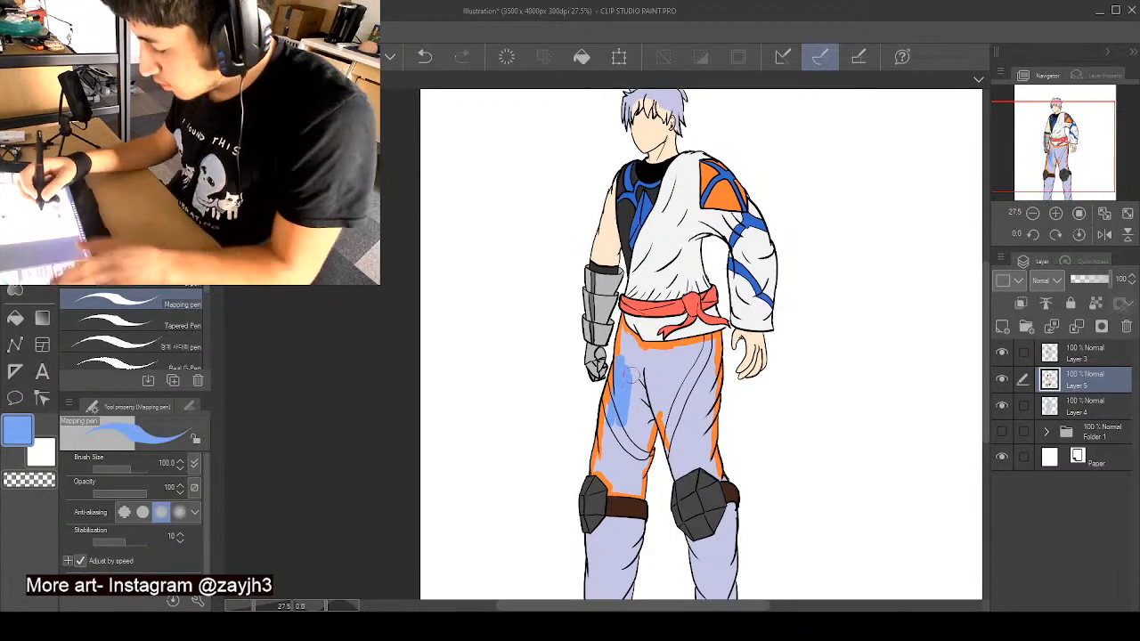
scroll(635, 361, up, 1)
mouse_move(619, 353)
mouse_down()
mouse_move(612, 345)
mouse_move(611, 365)
mouse_up()
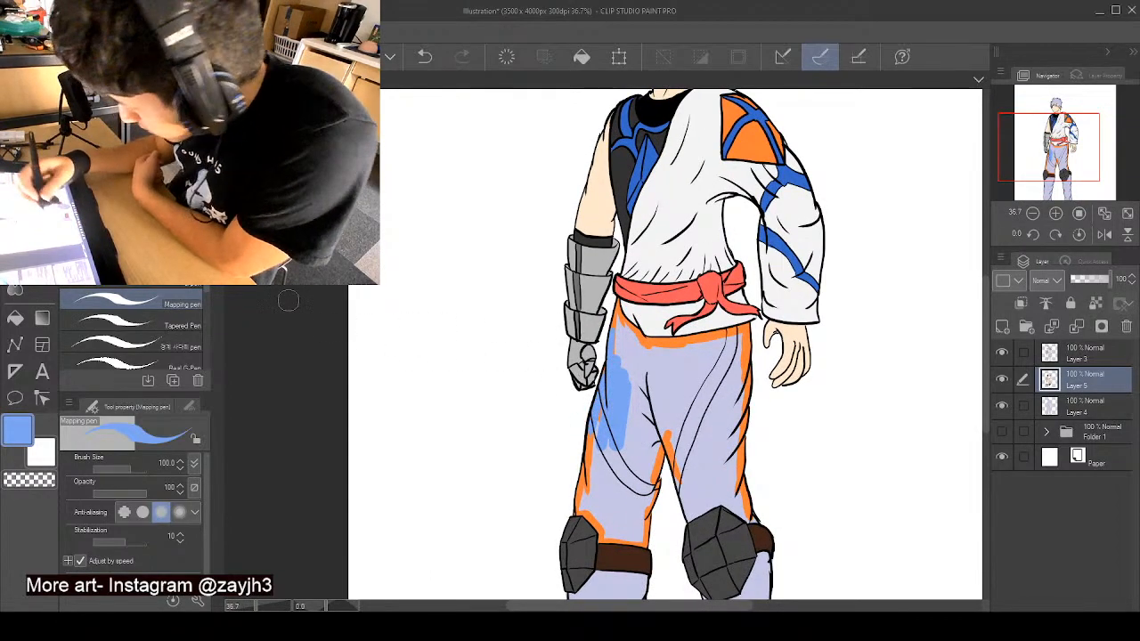
- Choose a pale sky blue and paint it down the outer thigh on the armoured hand's side, covering the orange edge
click(124, 153)
mouse_move(616, 349)
mouse_down()
mouse_move(616, 331)
mouse_move(612, 401)
mouse_move(599, 414)
mouse_move(606, 375)
mouse_up()
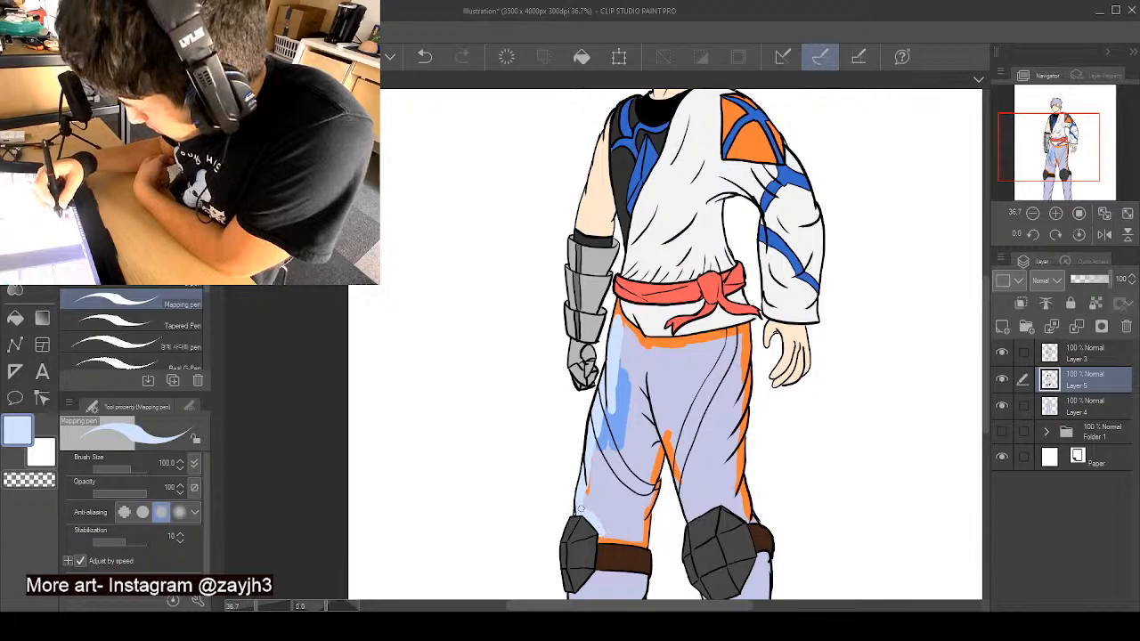
drag(587, 479, 628, 337)
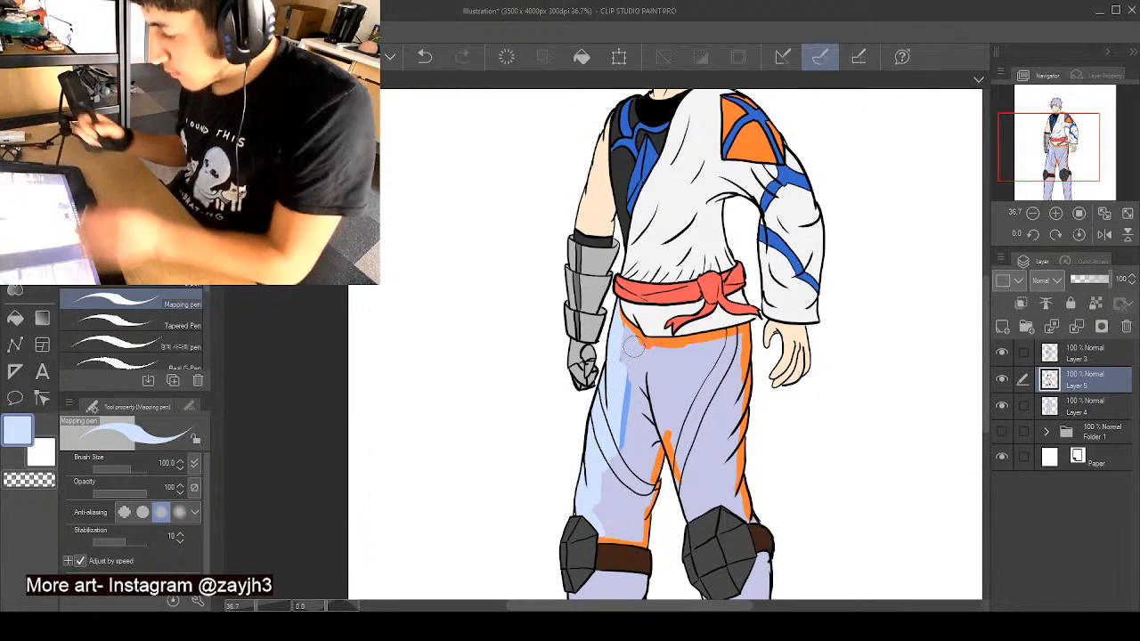
- Paint the pale blue along the shirt hem and around both thighs' edges down to the knee pads, covering the orange outline
scroll(633, 347, up, 3)
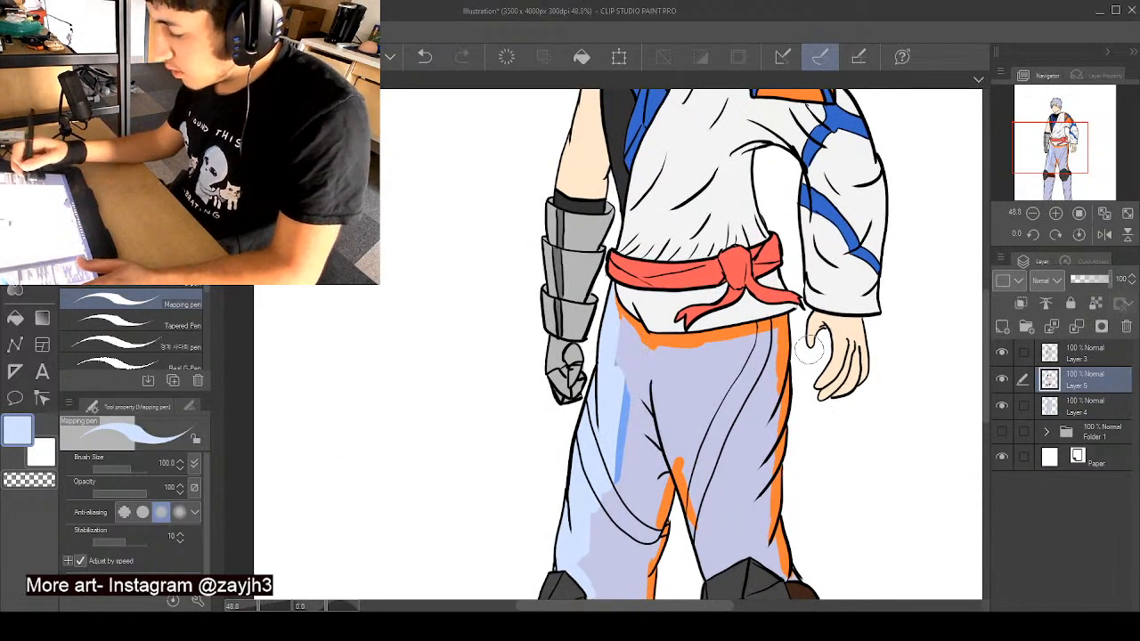
scroll(809, 328, up, 1)
drag(985, 326, 988, 361)
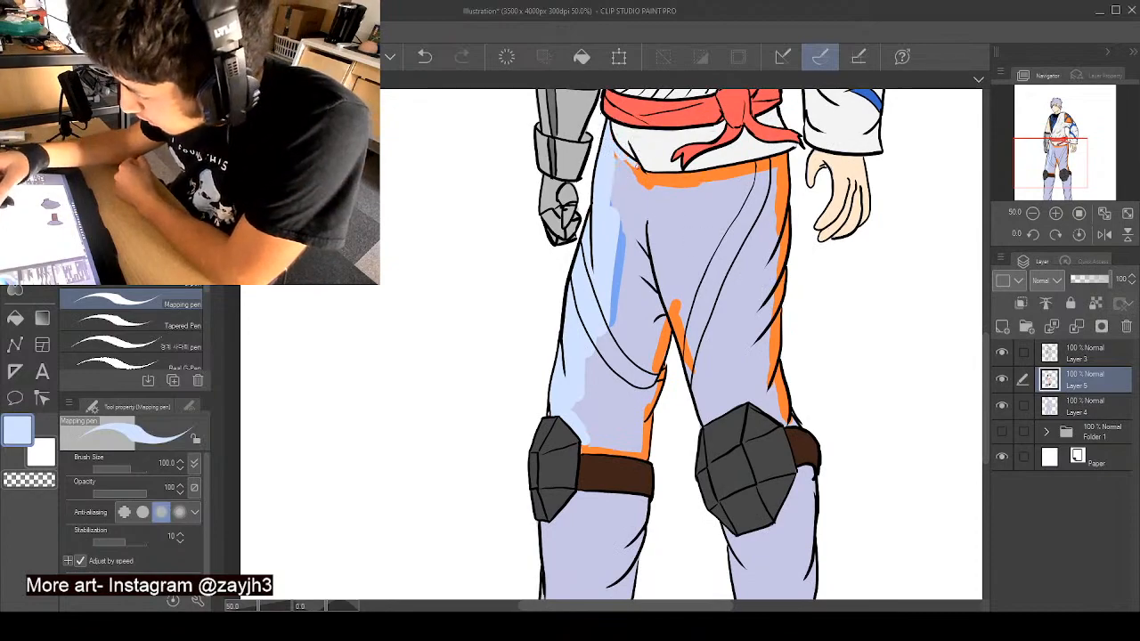
mouse_move(651, 176)
mouse_down()
mouse_move(759, 167)
mouse_move(701, 174)
mouse_up()
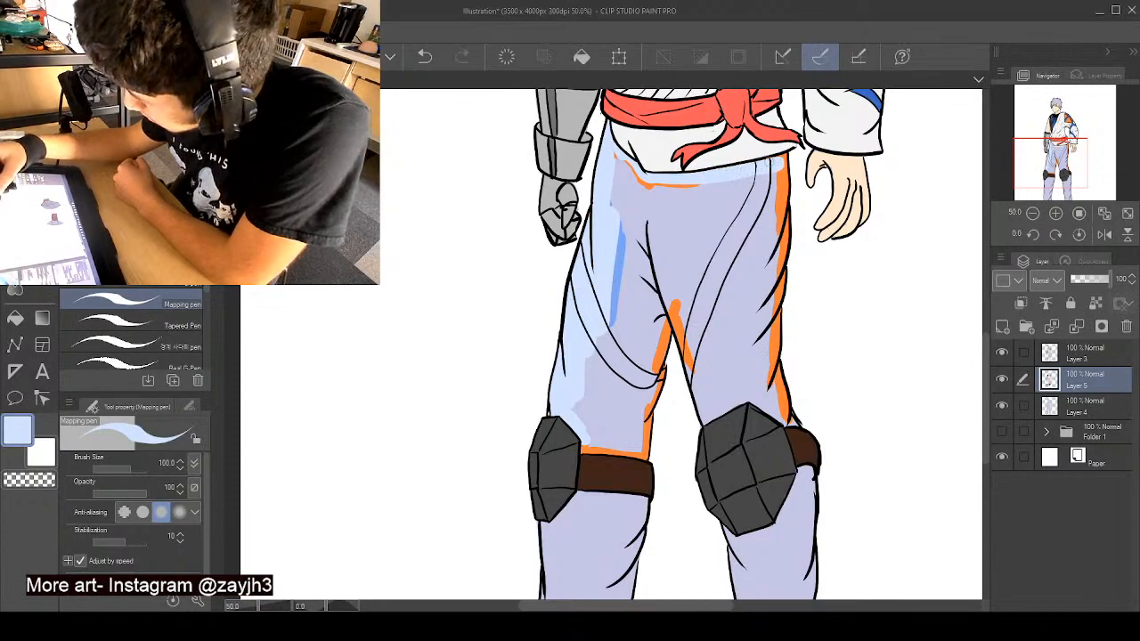
mouse_move(783, 166)
mouse_down()
mouse_move(772, 379)
mouse_move(778, 372)
mouse_move(784, 405)
mouse_move(783, 356)
mouse_move(790, 414)
mouse_move(782, 421)
mouse_move(744, 383)
mouse_move(705, 418)
mouse_move(691, 325)
mouse_move(703, 391)
mouse_move(675, 311)
mouse_move(688, 354)
mouse_move(654, 370)
mouse_move(641, 441)
mouse_move(650, 407)
mouse_up()
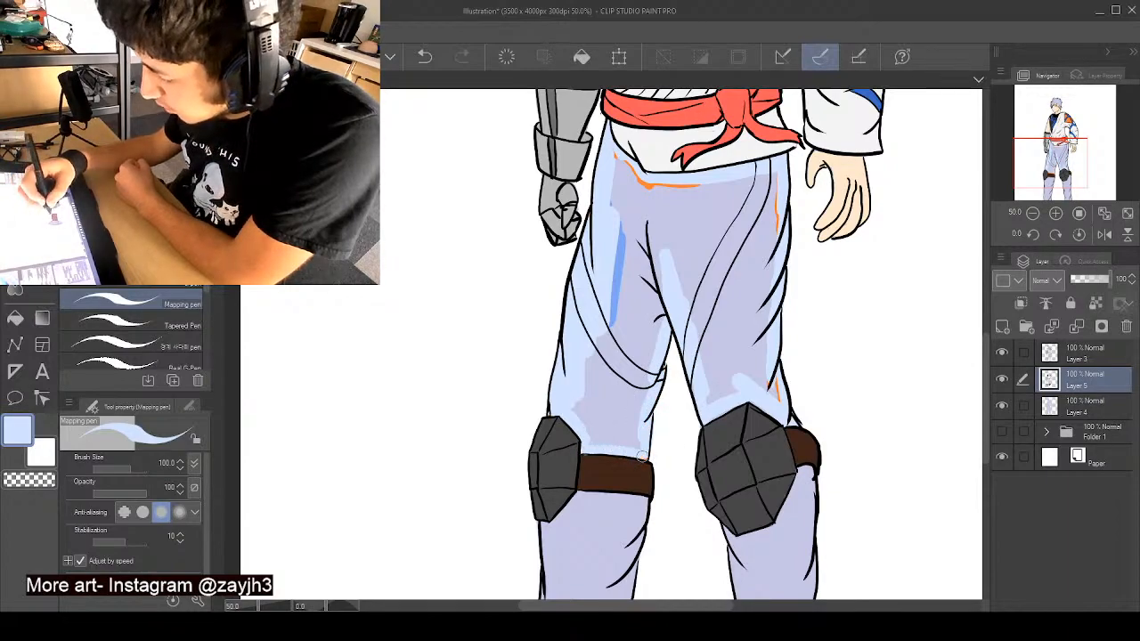
- Touch up the knee strap's edge with its brown, resample the pale blue, and cover the rest of both thighs
alt+click(592, 463)
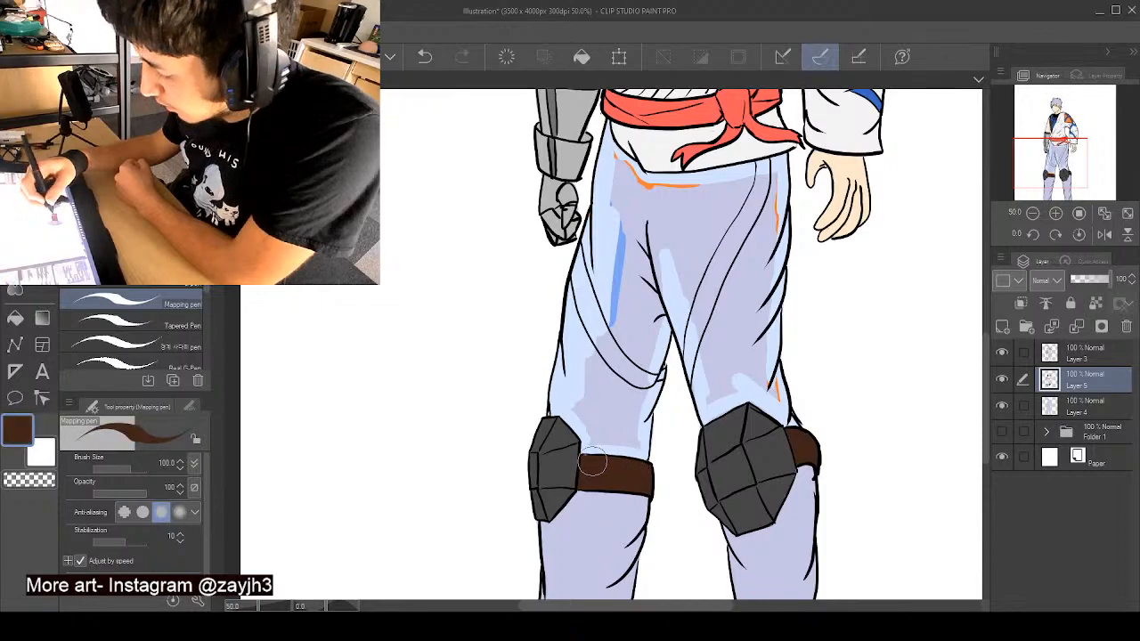
alt+click(571, 374)
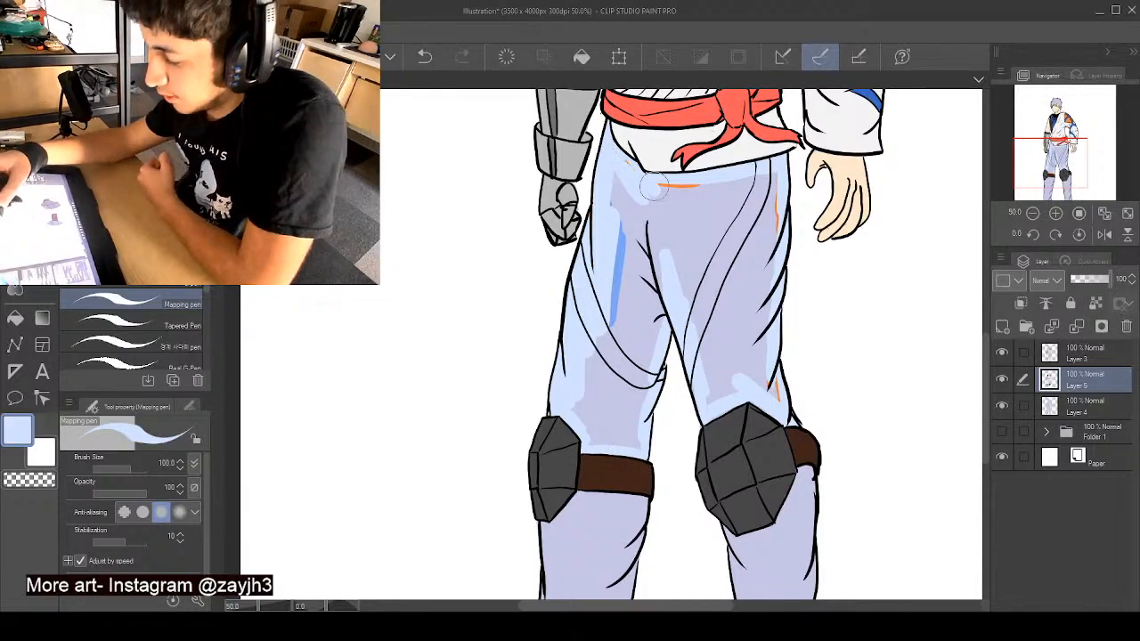
mouse_move(628, 171)
mouse_down()
mouse_move(662, 192)
mouse_move(759, 182)
mouse_move(730, 184)
mouse_move(776, 213)
mouse_move(766, 378)
mouse_move(737, 383)
mouse_move(706, 361)
mouse_move(684, 267)
mouse_move(639, 222)
mouse_move(606, 246)
mouse_move(605, 232)
mouse_move(628, 321)
mouse_move(588, 418)
mouse_move(597, 438)
mouse_move(640, 426)
mouse_move(648, 312)
mouse_move(614, 405)
mouse_move(617, 383)
mouse_move(682, 191)
mouse_move(717, 196)
mouse_move(739, 339)
mouse_move(723, 365)
mouse_move(758, 335)
mouse_up()
- Choose a light peach orange and paint a short test stroke inside the stripe on the thigh nearest the bare hand
alt+click(730, 116)
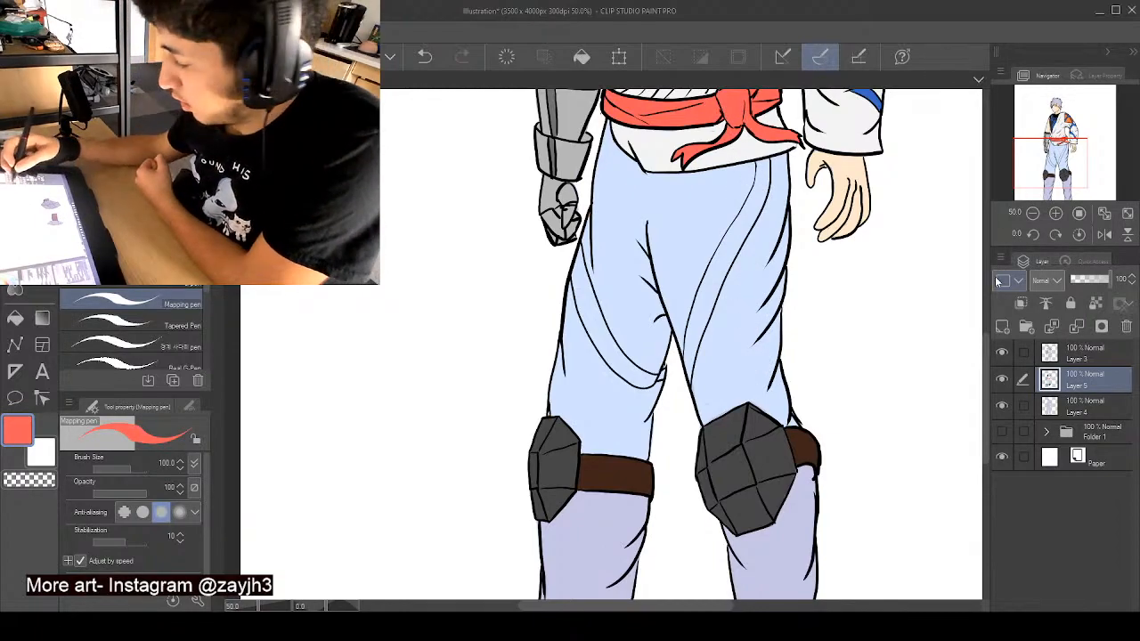
scroll(984, 332, up, 5)
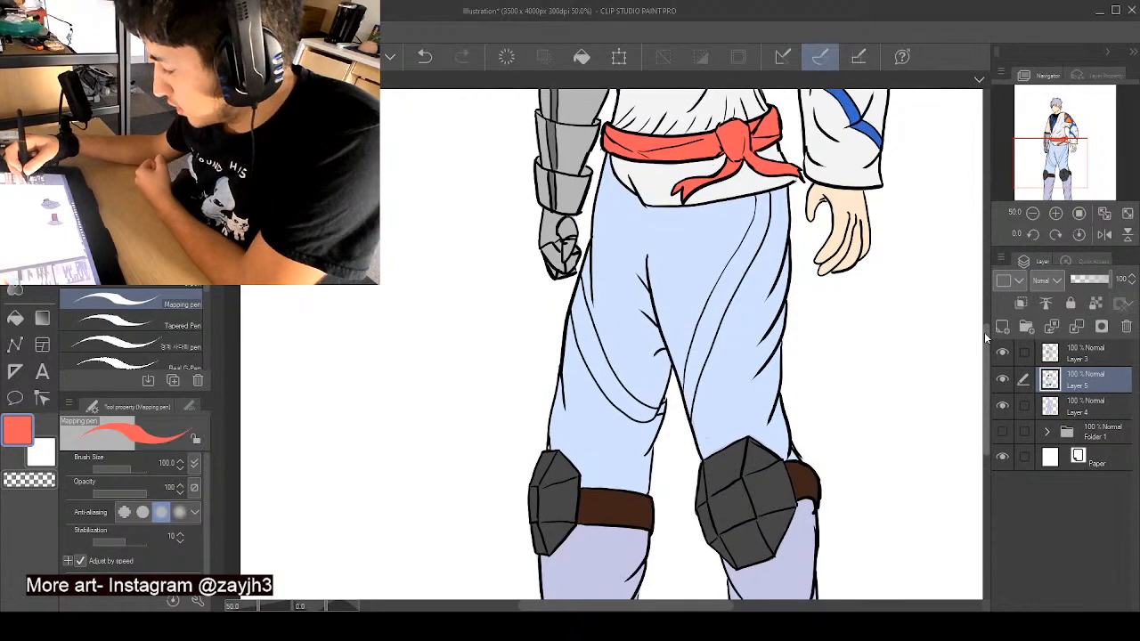
alt+click(788, 216)
click(124, 147)
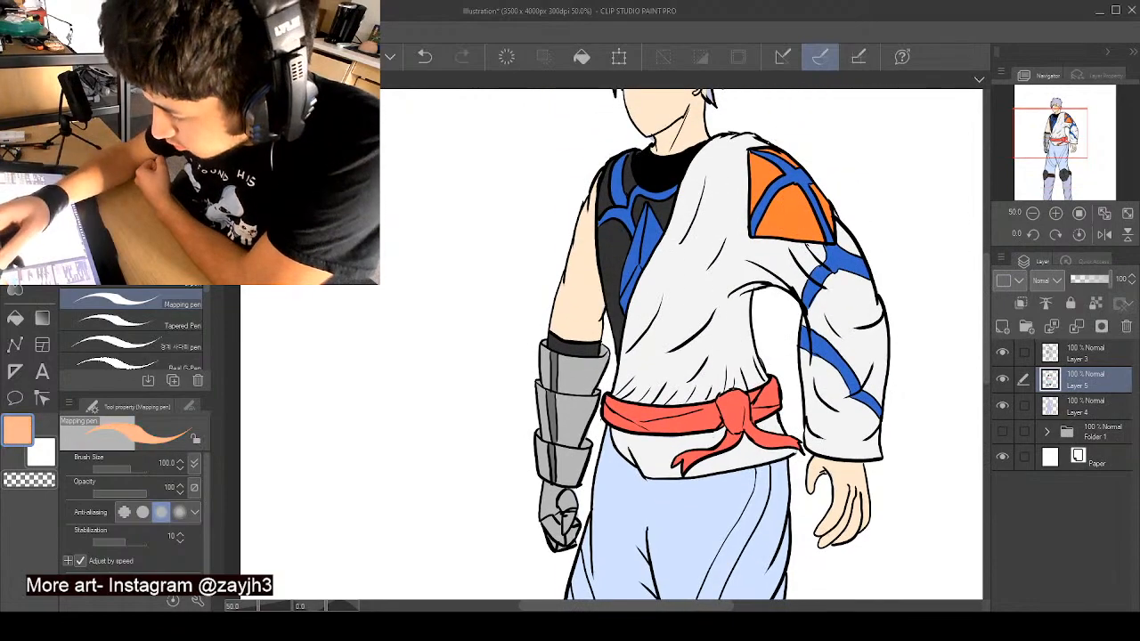
scroll(985, 302, down, 5)
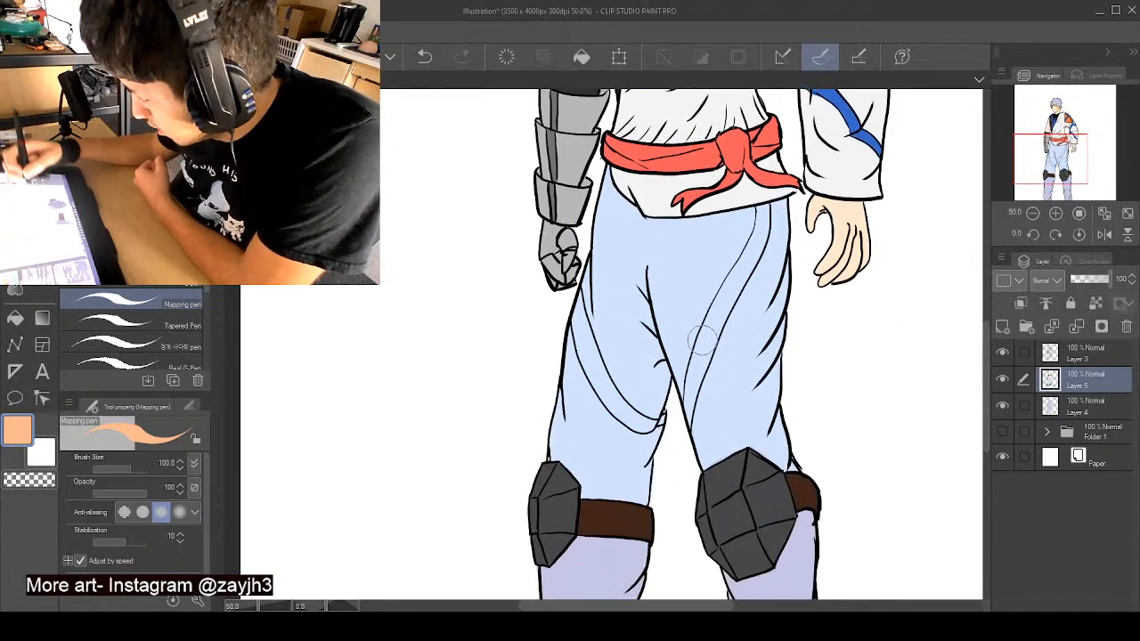
drag(704, 338, 697, 372)
- Resample the trousers' pale blue, paint it below the knee pad on the armoured hand's side, and clean the strap's edge with its brown
scroll(983, 339, down, 4)
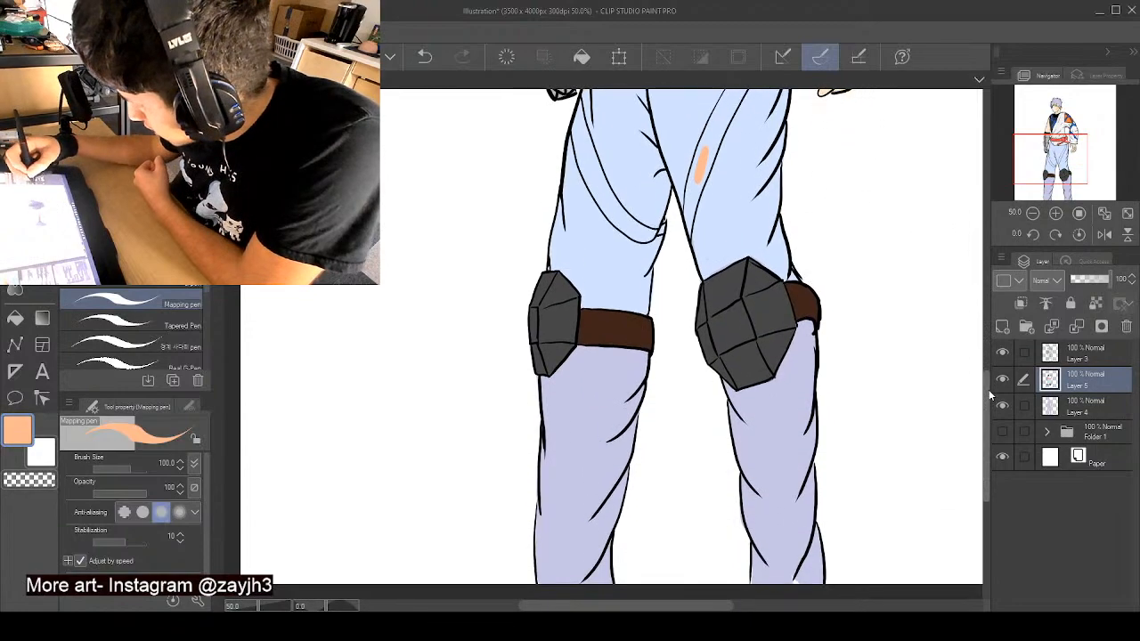
alt+click(612, 293)
scroll(667, 344, down, 3)
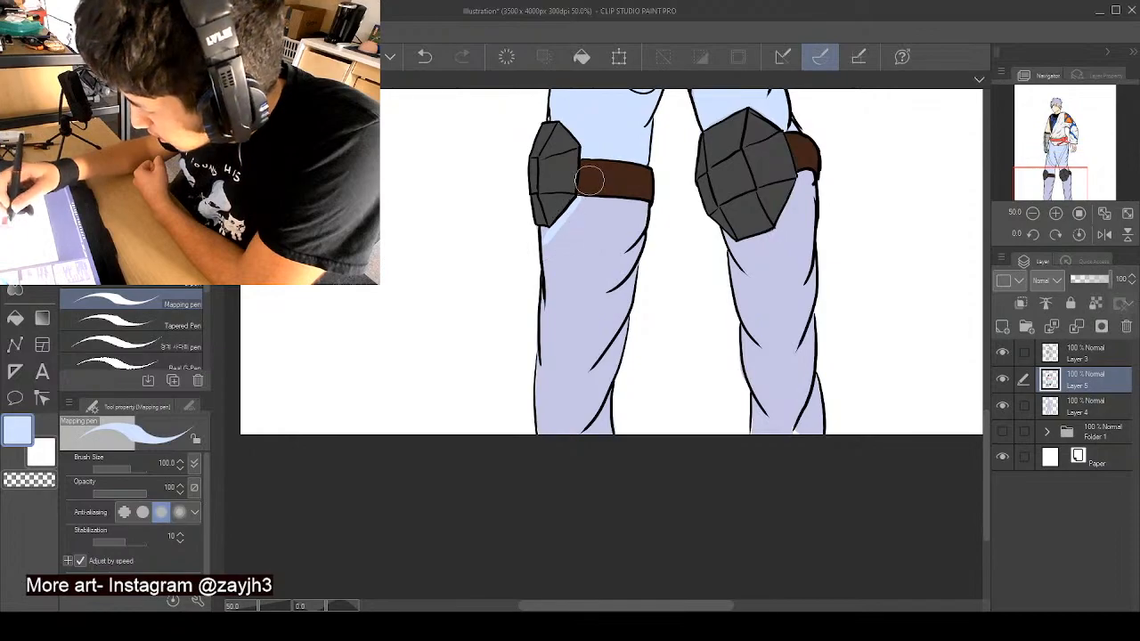
alt+click(579, 186)
alt+click(575, 205)
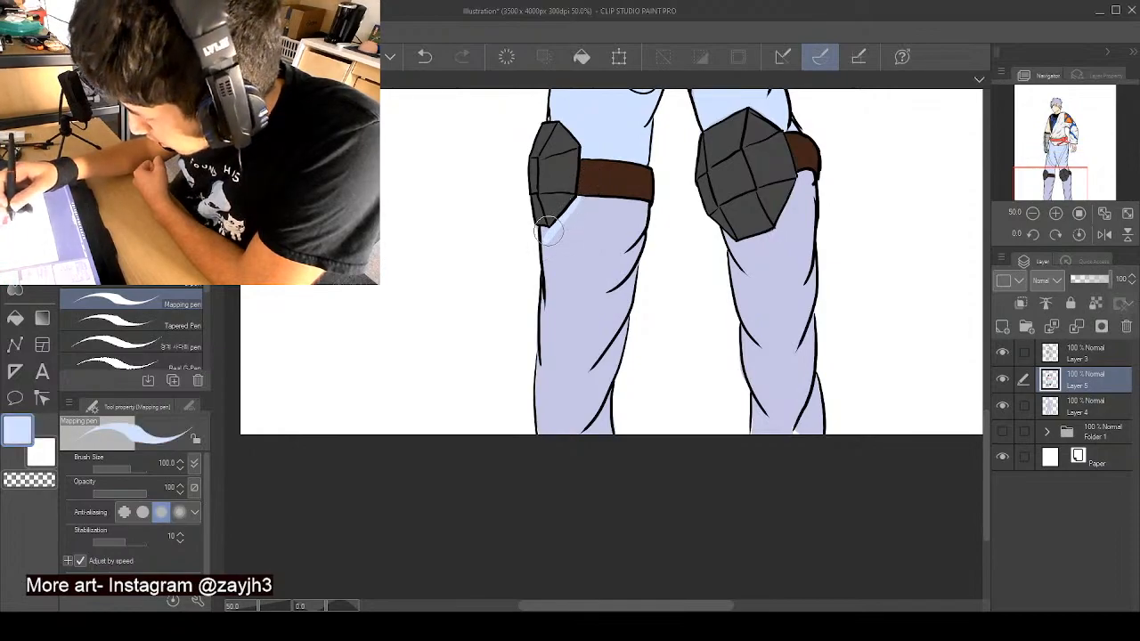
- Paint the lower leg on the armoured hand's side pale blue, from the knee strap down to the canvas edge
mouse_move(550, 282)
mouse_down()
mouse_move(545, 383)
mouse_move(545, 372)
mouse_up()
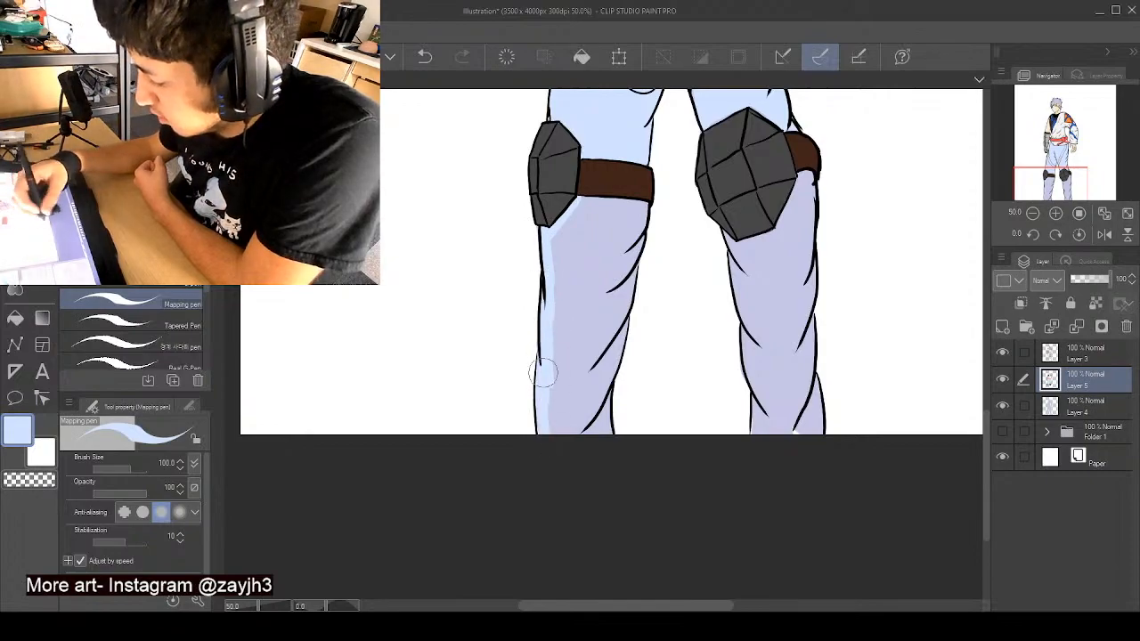
mouse_move(590, 408)
mouse_down()
mouse_move(597, 425)
mouse_move(638, 217)
mouse_move(616, 324)
mouse_up()
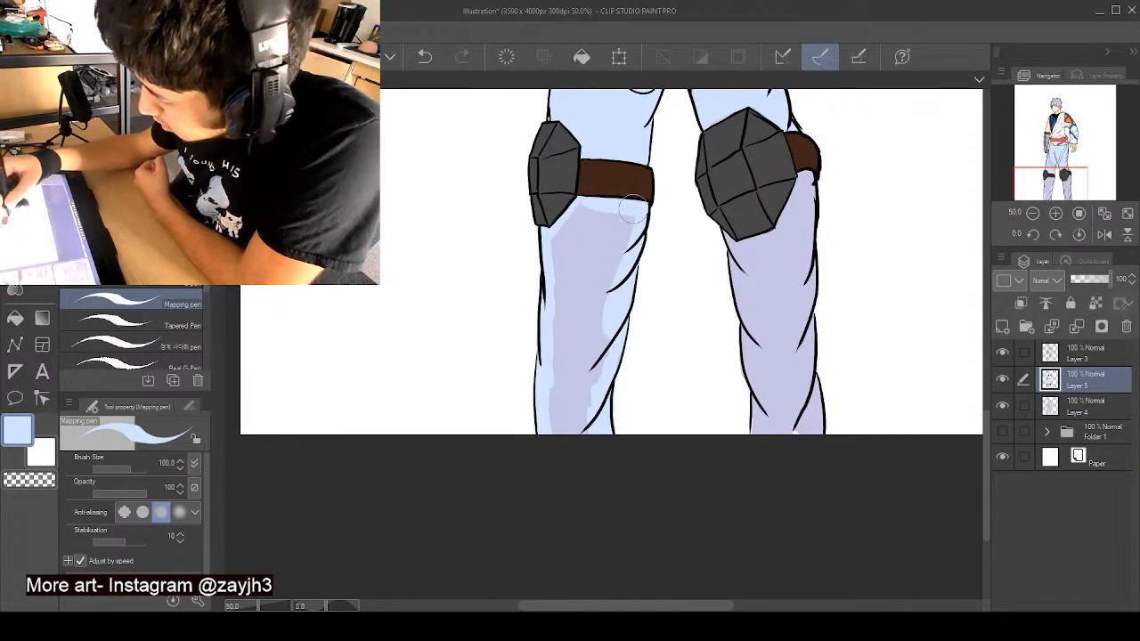
mouse_move(632, 207)
mouse_down()
mouse_move(584, 211)
mouse_move(562, 237)
mouse_move(562, 283)
mouse_move(551, 269)
mouse_move(573, 312)
mouse_move(559, 343)
mouse_move(572, 259)
mouse_move(558, 403)
mouse_move(561, 443)
mouse_move(574, 448)
mouse_move(596, 417)
mouse_move(618, 232)
mouse_up()
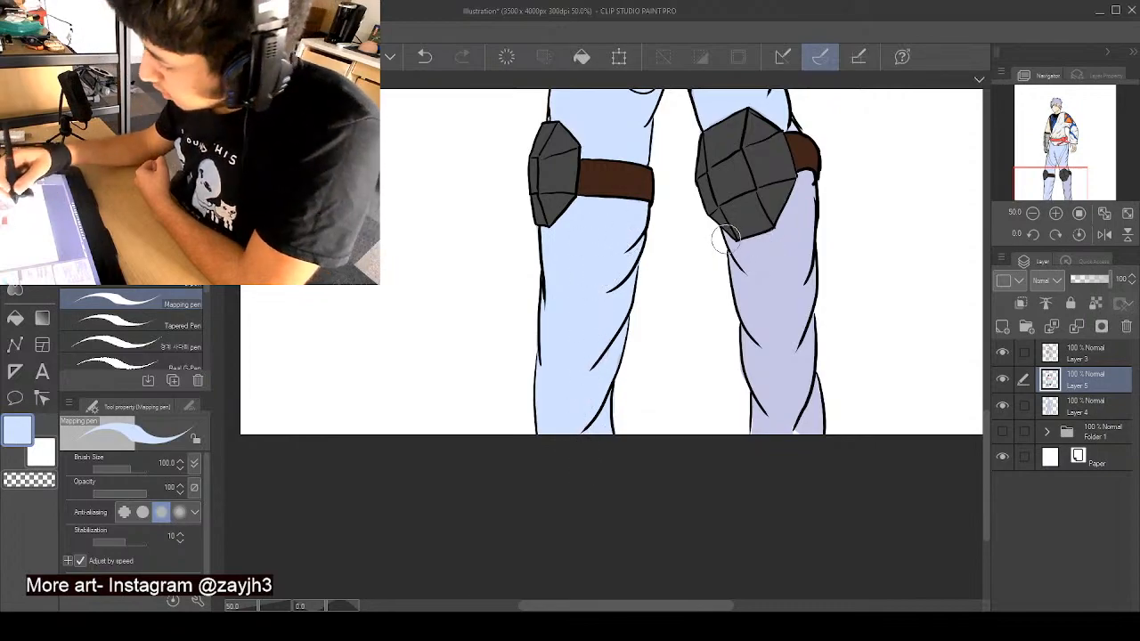
- Paint the lower leg on the bare hand's side pale blue, from the knee pad down to the canvas edge, covering the lilac
mouse_move(737, 253)
mouse_down()
mouse_move(769, 385)
mouse_move(747, 334)
mouse_move(786, 426)
mouse_move(759, 368)
mouse_move(758, 443)
mouse_up()
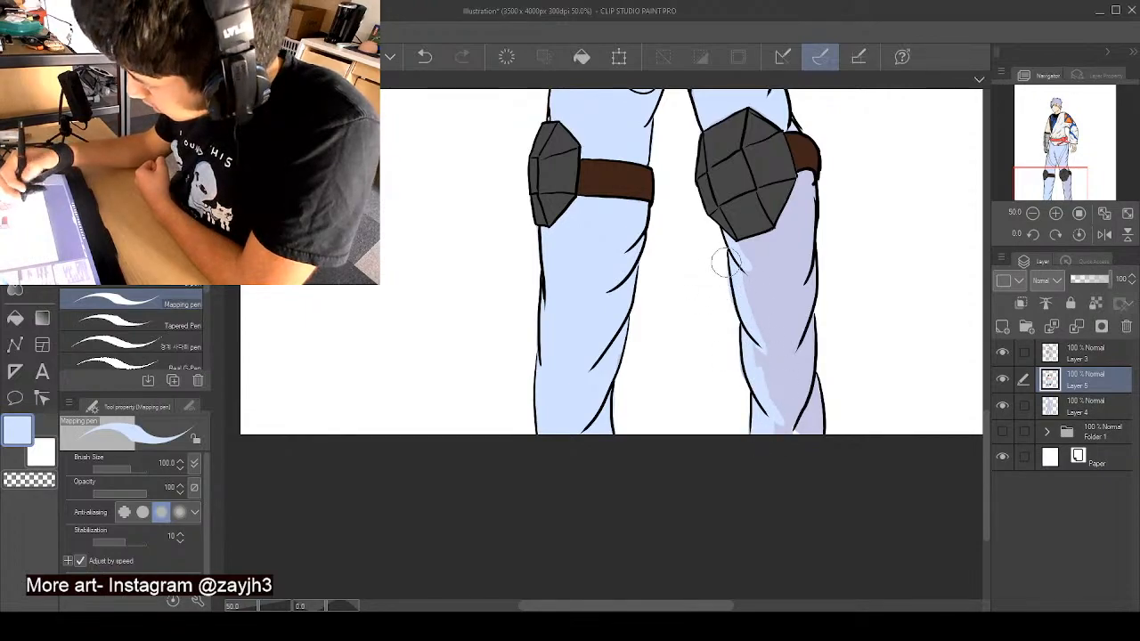
mouse_move(723, 303)
mouse_down()
mouse_move(732, 334)
mouse_move(749, 325)
mouse_move(775, 438)
mouse_move(809, 437)
mouse_move(814, 373)
mouse_move(820, 430)
mouse_up()
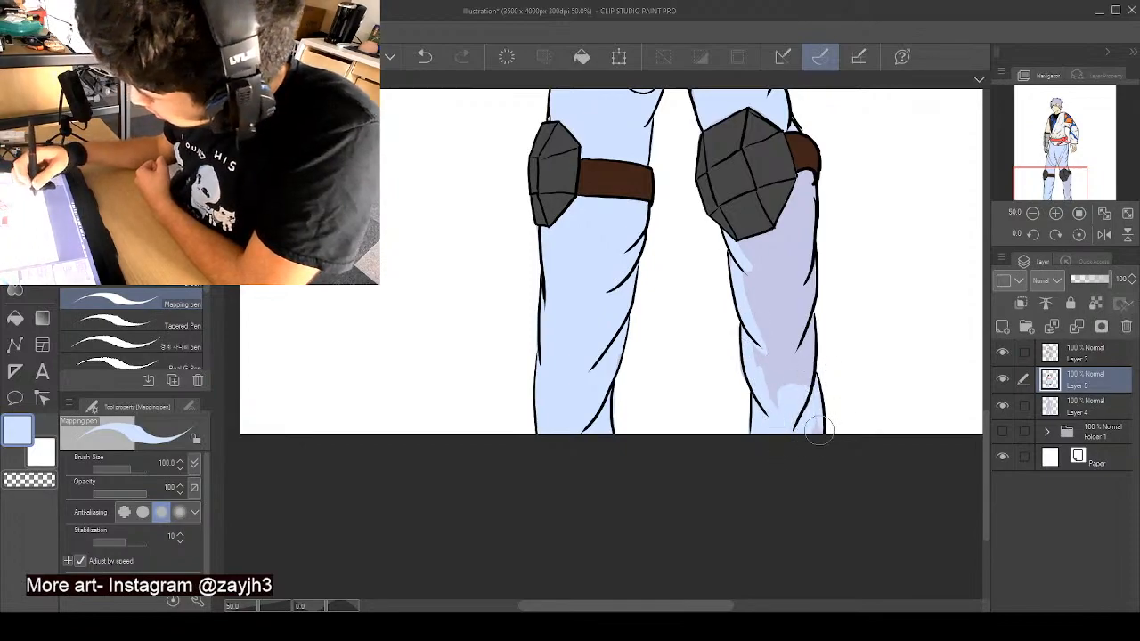
mouse_move(808, 389)
mouse_down()
mouse_move(810, 262)
mouse_move(804, 309)
mouse_up()
mouse_move(813, 178)
mouse_down()
mouse_move(803, 272)
mouse_move(807, 174)
mouse_move(778, 253)
mouse_move(781, 191)
mouse_move(794, 179)
mouse_move(771, 232)
mouse_up()
alt+click(780, 182)
alt+click(795, 199)
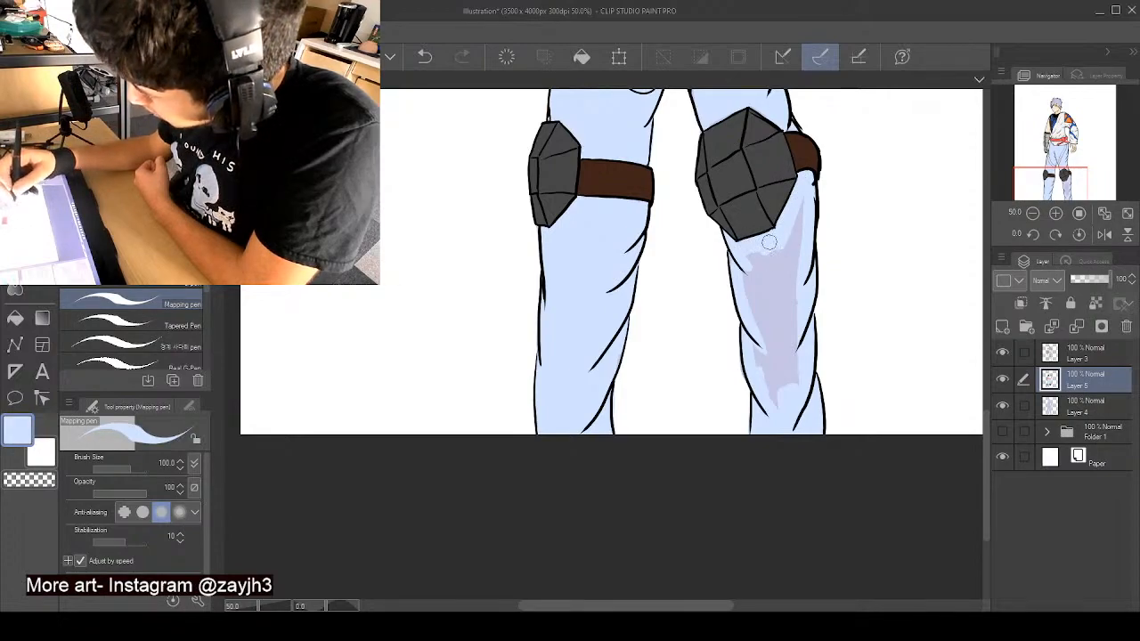
alt+click(768, 223)
alt+click(797, 200)
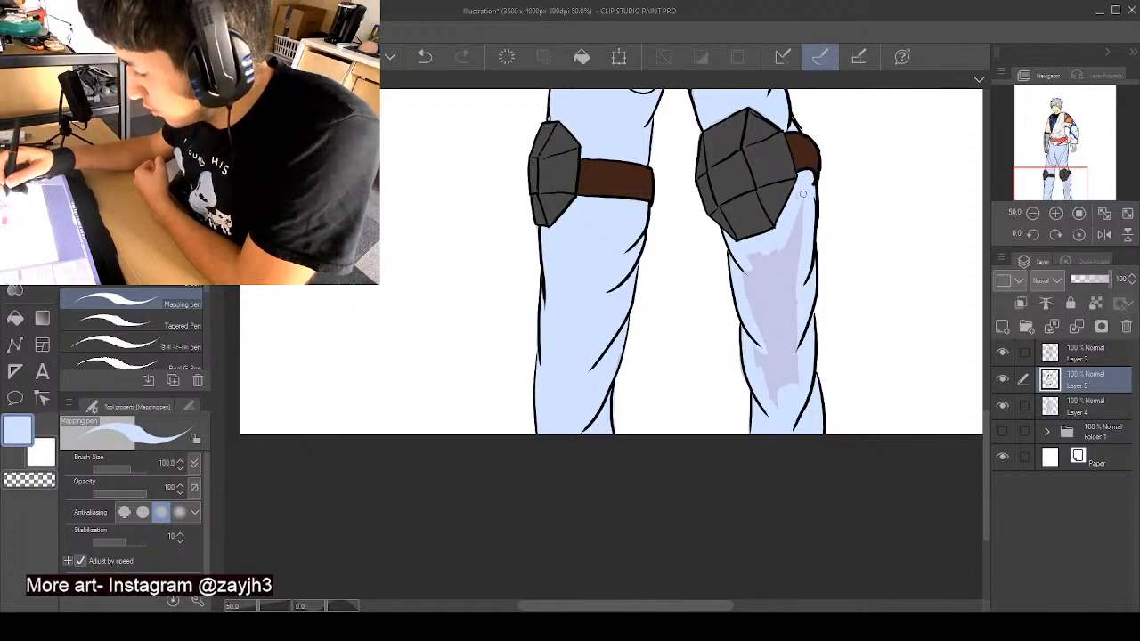
mouse_move(802, 194)
mouse_down()
mouse_move(782, 249)
mouse_move(755, 257)
mouse_move(750, 277)
mouse_move(767, 314)
mouse_move(771, 261)
mouse_up()
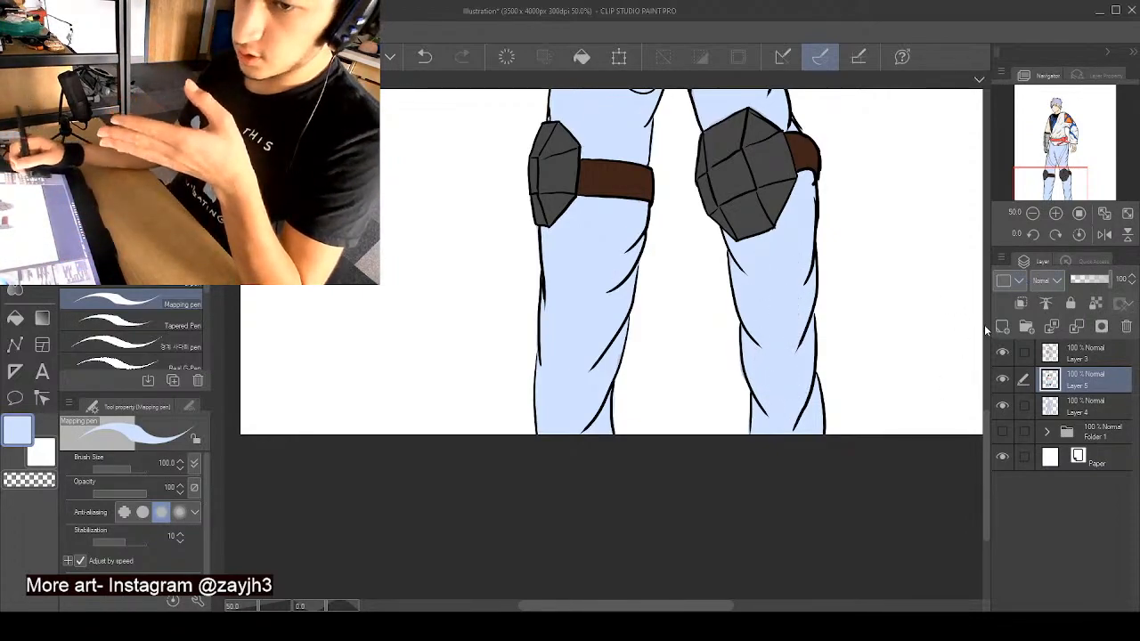
- Resample the peach orange, fill the stripe on the thigh nearest the armoured hand, and clean its lower edge with pale blue
drag(985, 436, 986, 346)
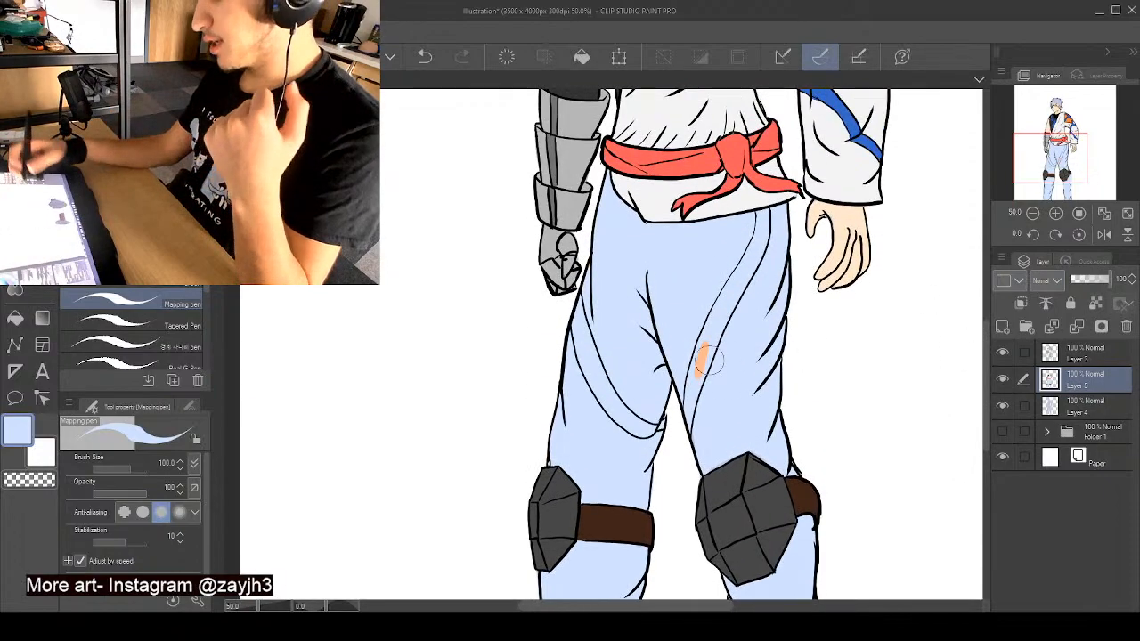
alt+click(701, 356)
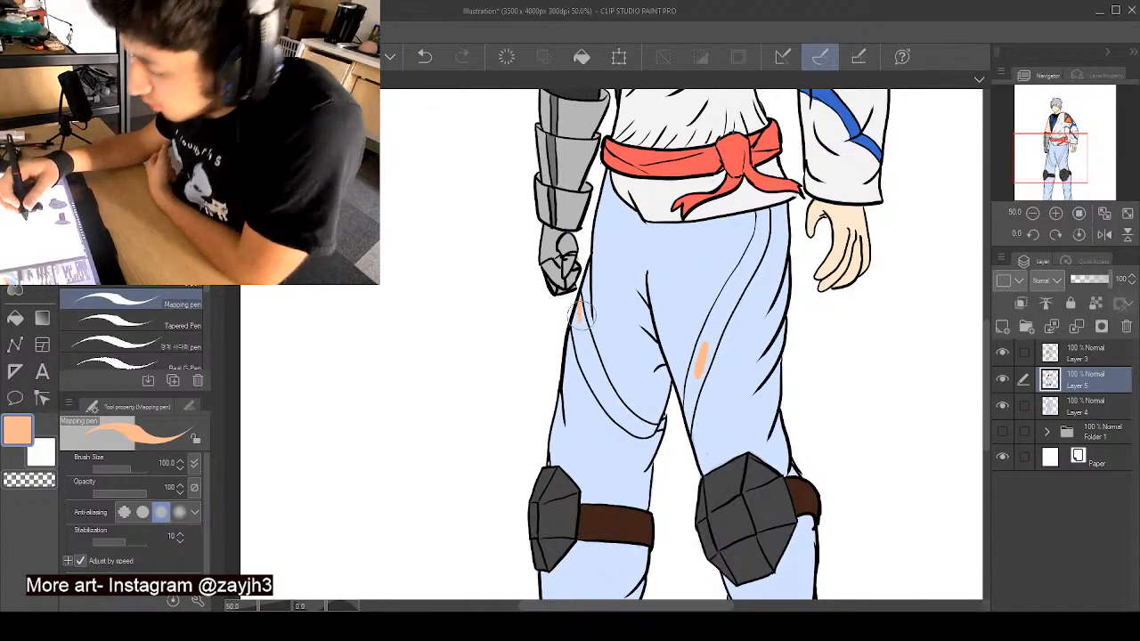
drag(580, 299, 588, 356)
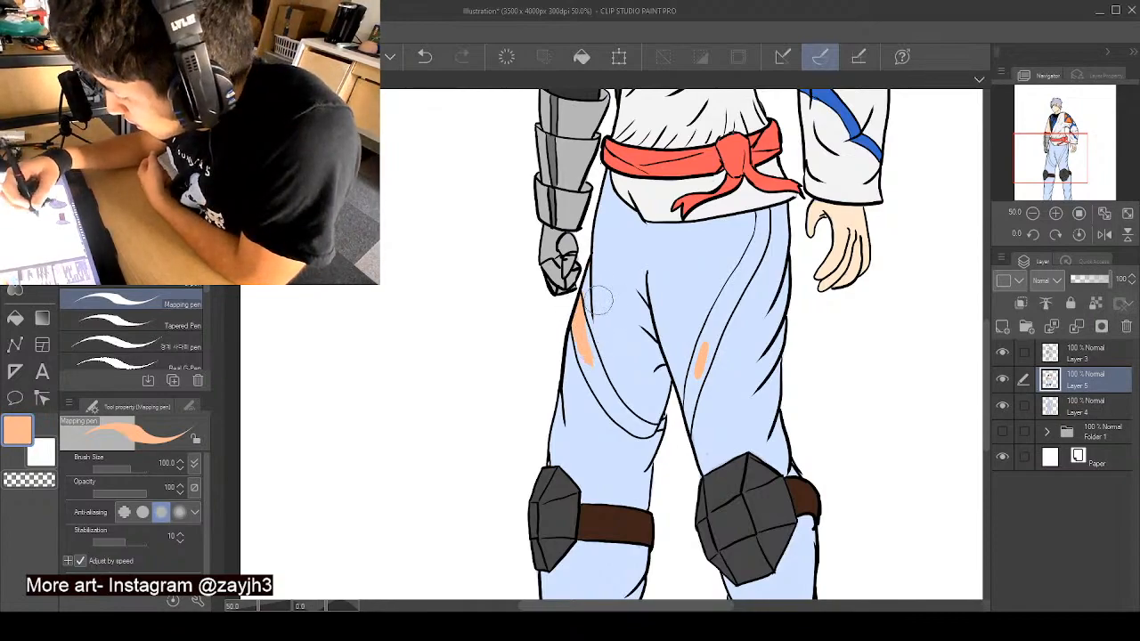
alt+click(595, 296)
alt+click(586, 315)
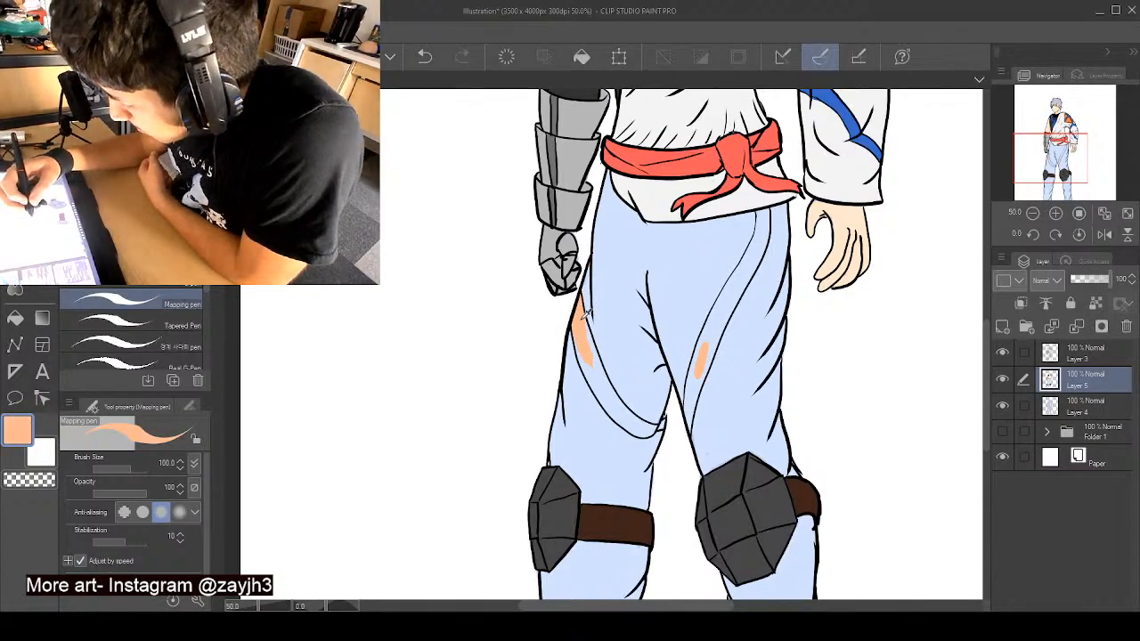
alt+click(594, 285)
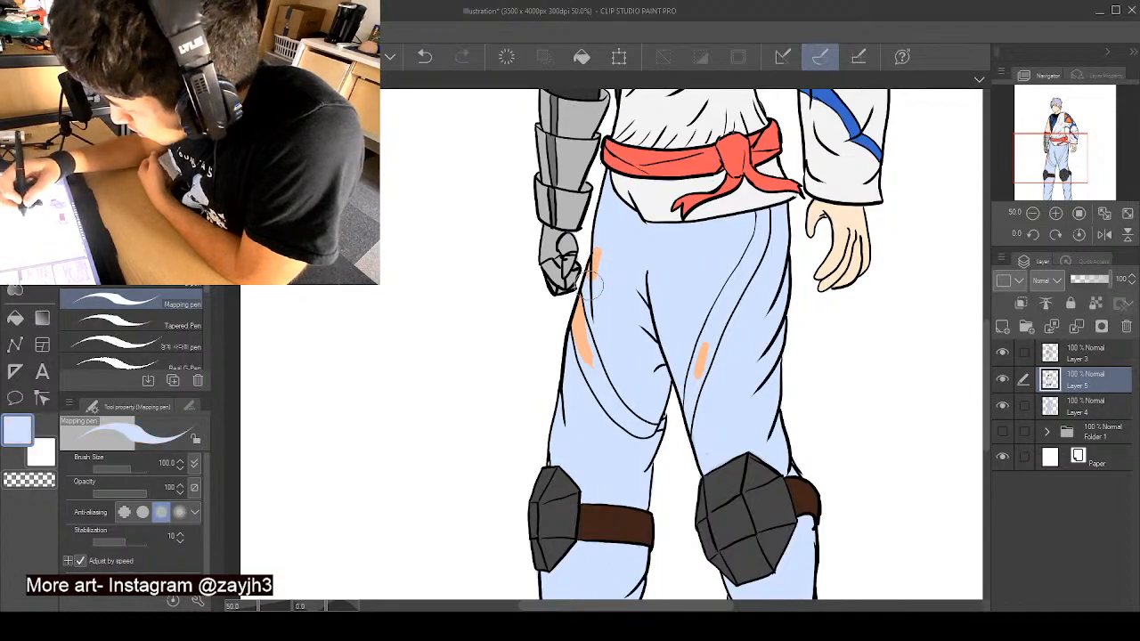
alt+click(575, 329)
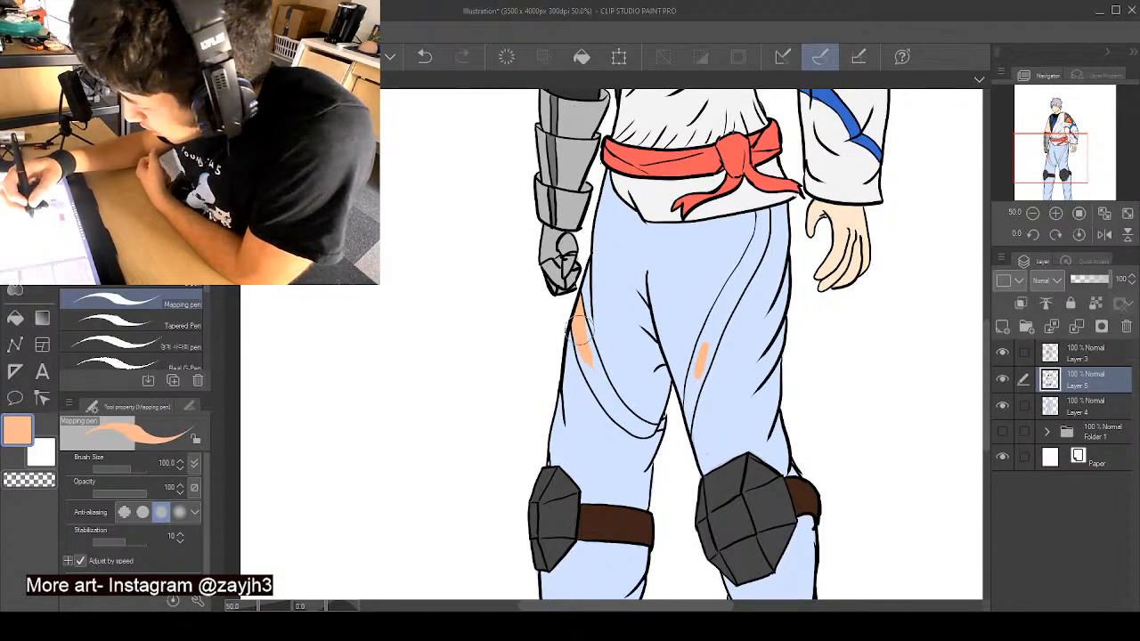
mouse_move(578, 326)
mouse_down()
mouse_move(599, 397)
mouse_move(573, 325)
mouse_move(624, 423)
mouse_up()
mouse_move(595, 356)
mouse_down()
mouse_move(620, 417)
mouse_move(601, 372)
mouse_move(649, 435)
mouse_up()
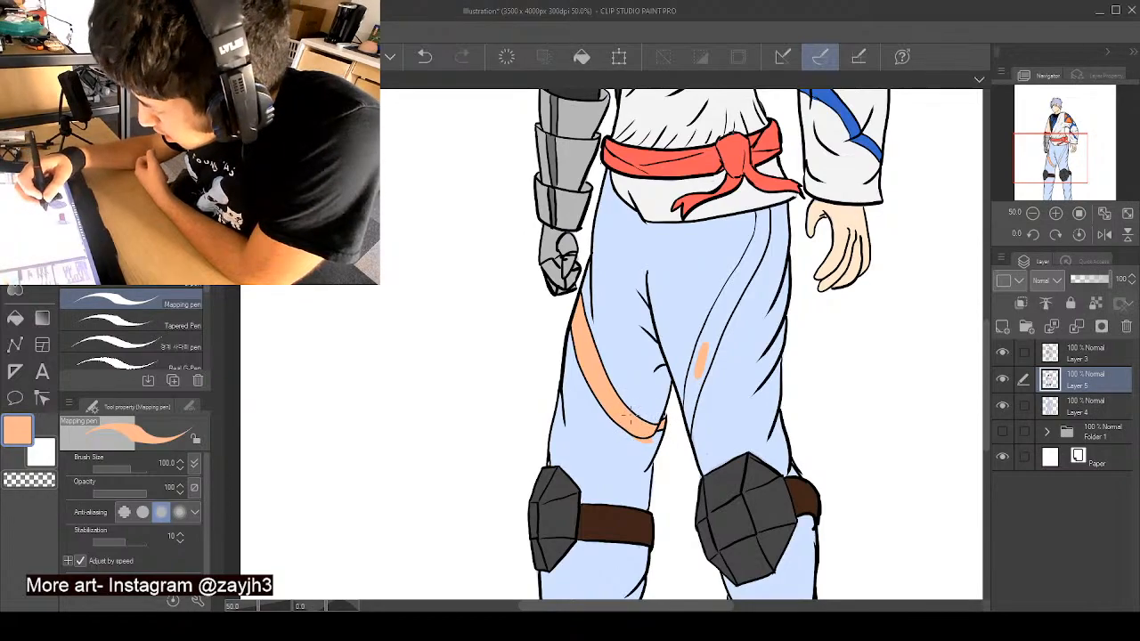
right_click(650, 413)
drag(625, 437, 636, 443)
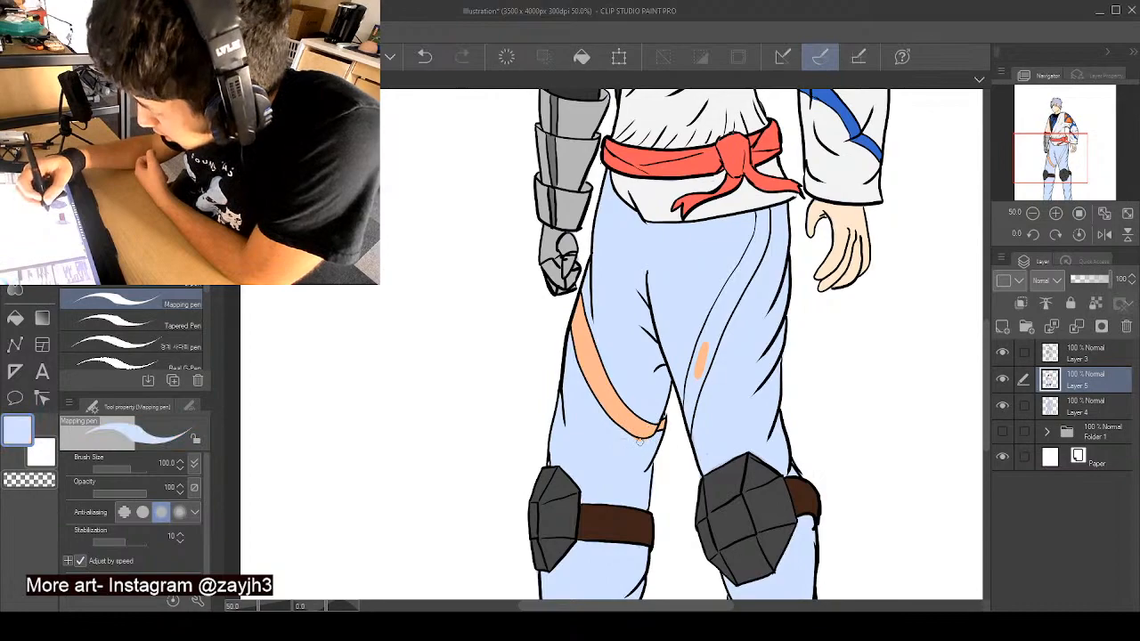
- Resample the peach orange and fill the stripe on the thigh nearest the bare hand, from the inner thigh up to the tunic hem
right_click(646, 422)
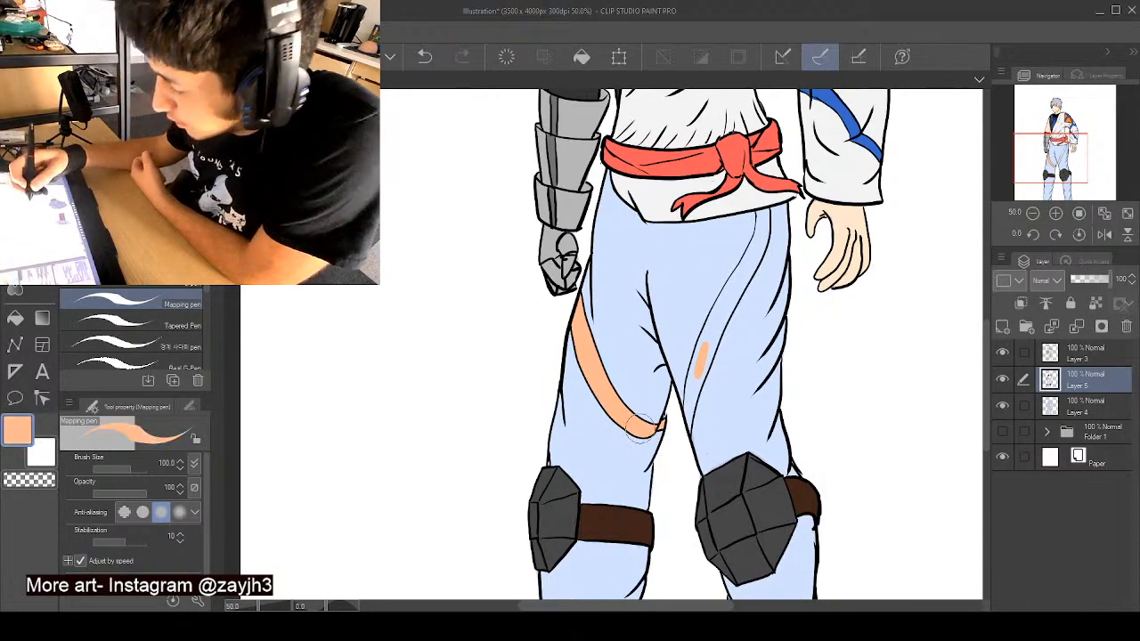
drag(702, 340, 689, 403)
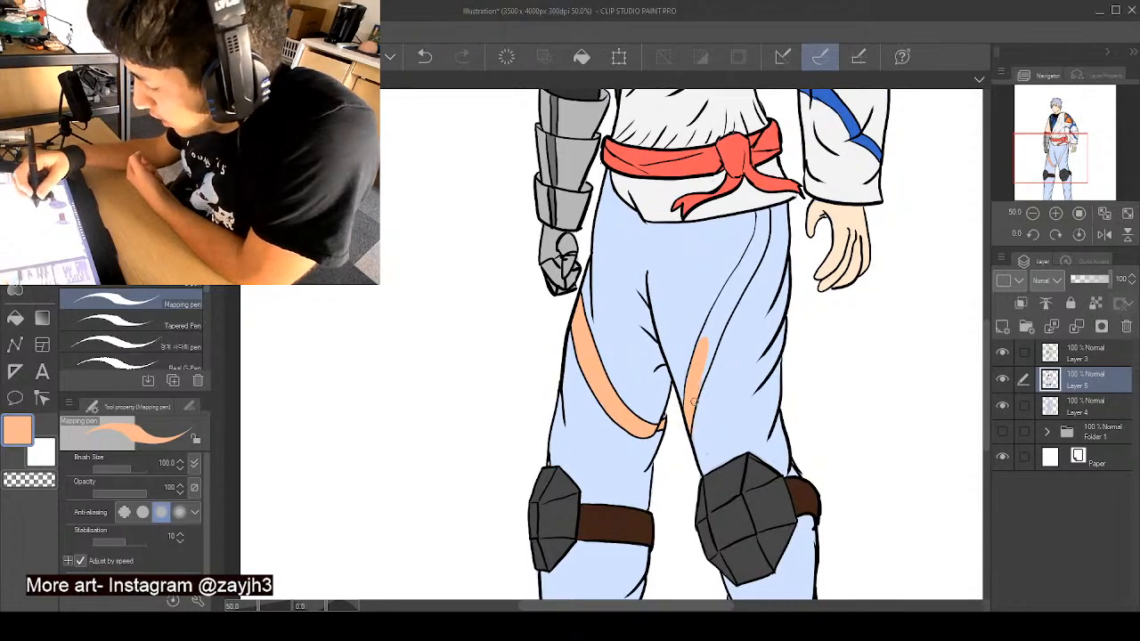
mouse_move(716, 332)
mouse_down()
mouse_move(727, 300)
mouse_move(703, 353)
mouse_move(738, 272)
mouse_up()
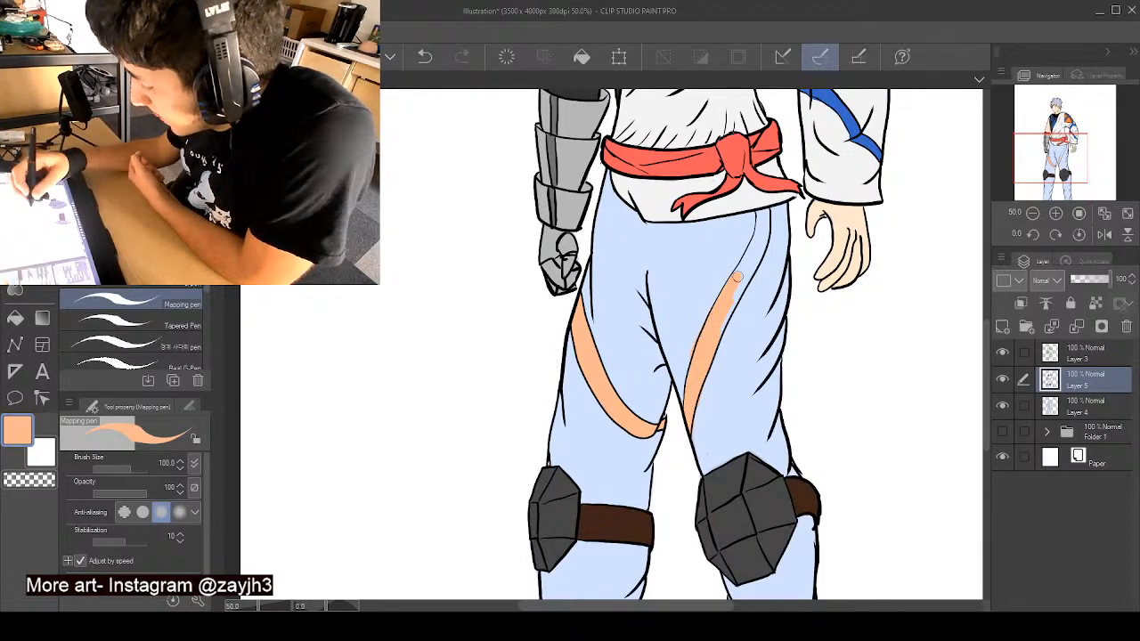
right_click(691, 347)
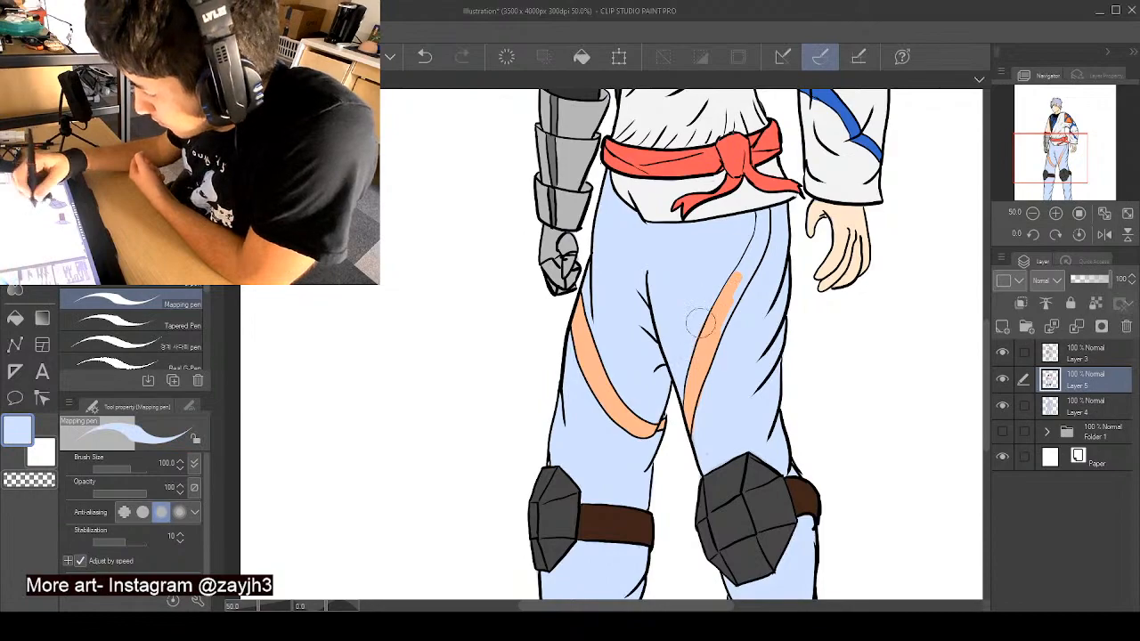
right_click(700, 378)
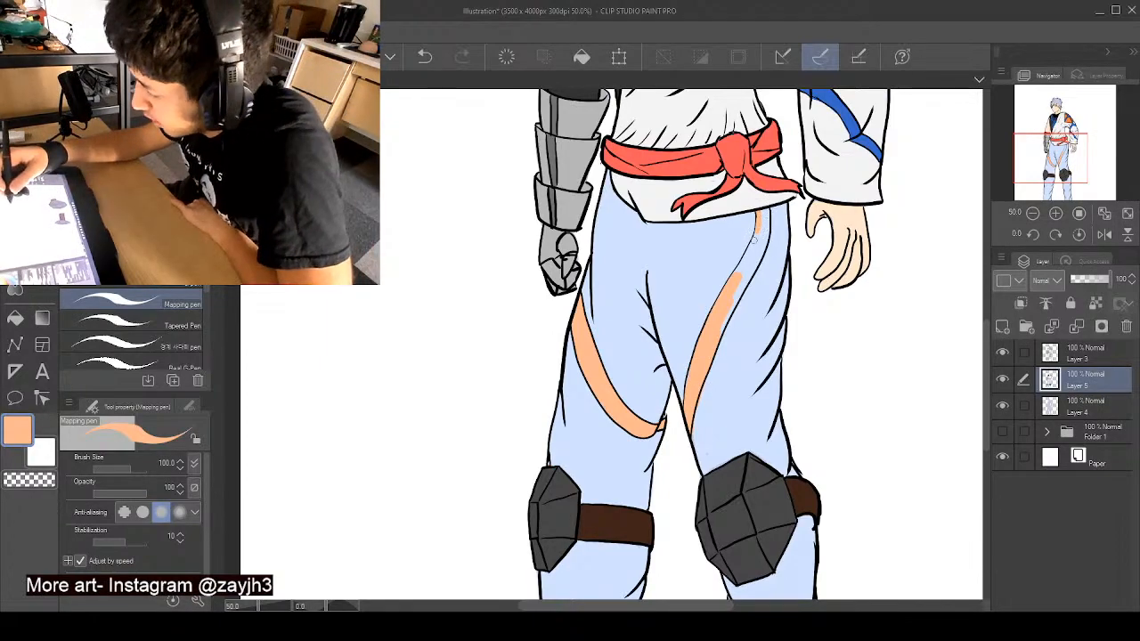
drag(756, 230, 732, 283)
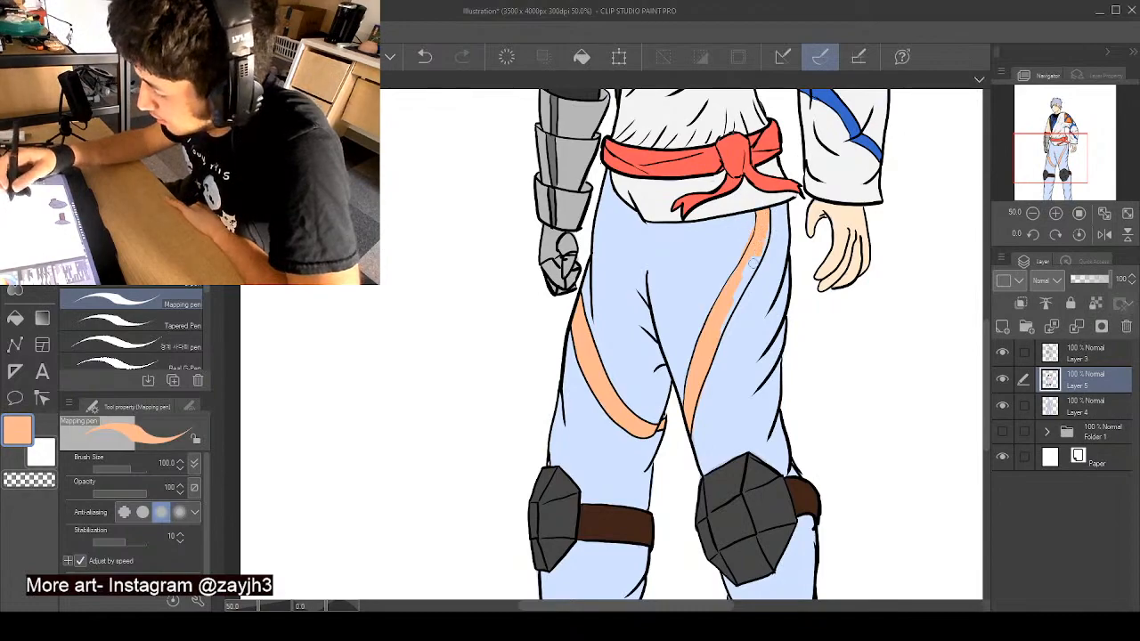
- Clean both edges of the stripe on the bare hand's side, alternating between the sampled pale blue and peach orange
mouse_move(759, 251)
mouse_down()
mouse_move(738, 289)
mouse_move(740, 359)
mouse_move(711, 372)
mouse_move(704, 409)
mouse_up()
alt+click(704, 409)
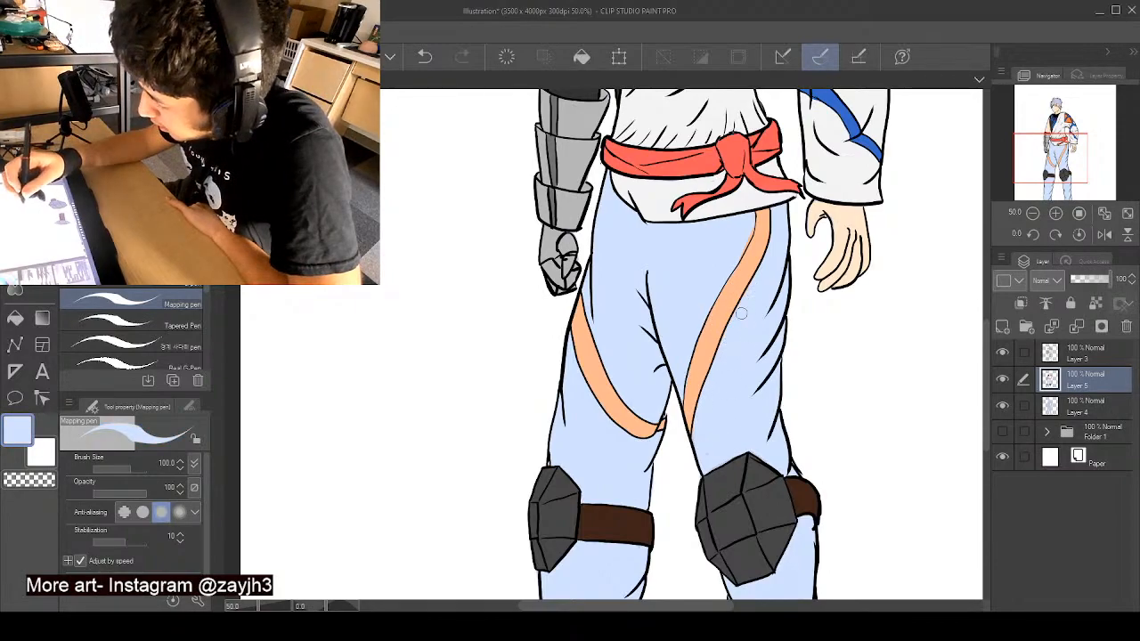
mouse_move(740, 314)
mouse_down()
mouse_move(756, 284)
mouse_move(748, 241)
mouse_up()
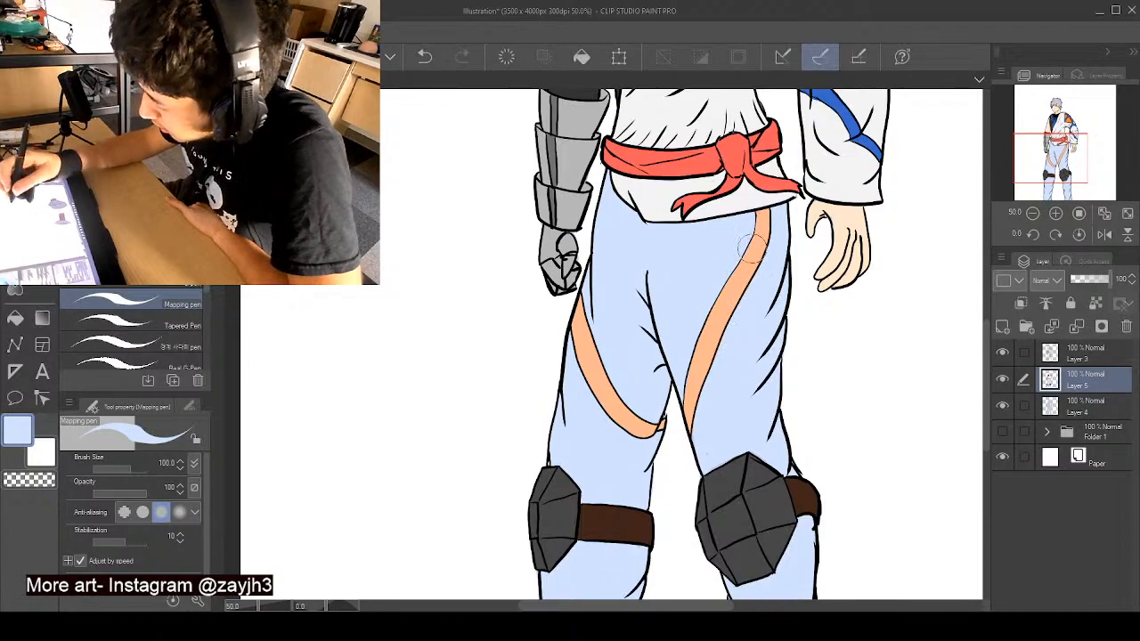
alt+click(750, 246)
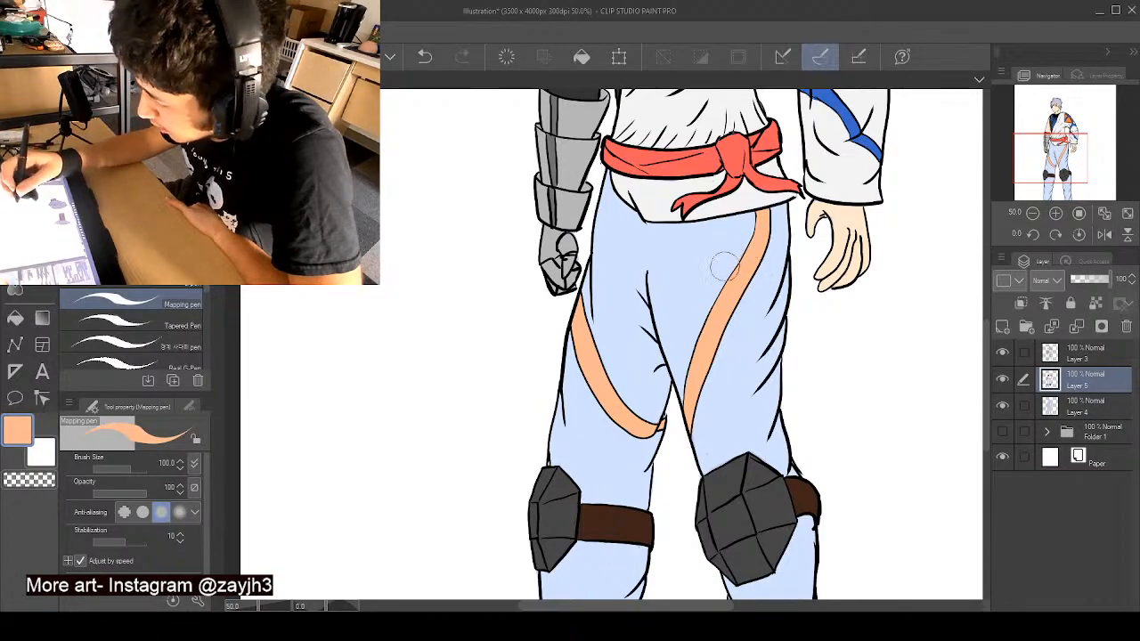
alt+click(724, 260)
alt+click(755, 232)
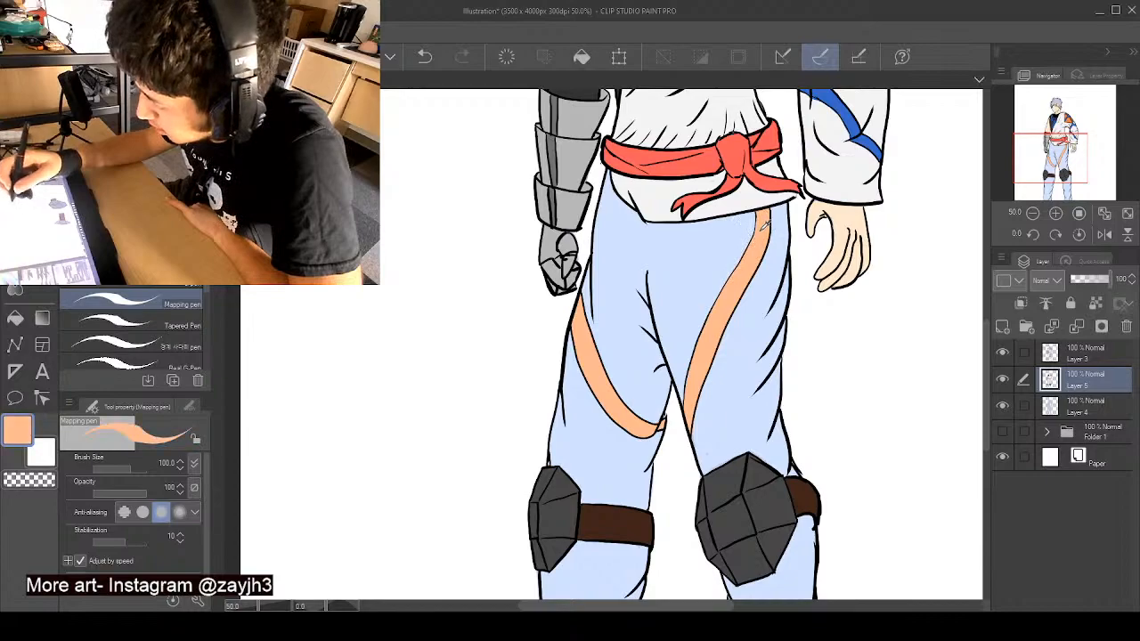
alt+click(752, 220)
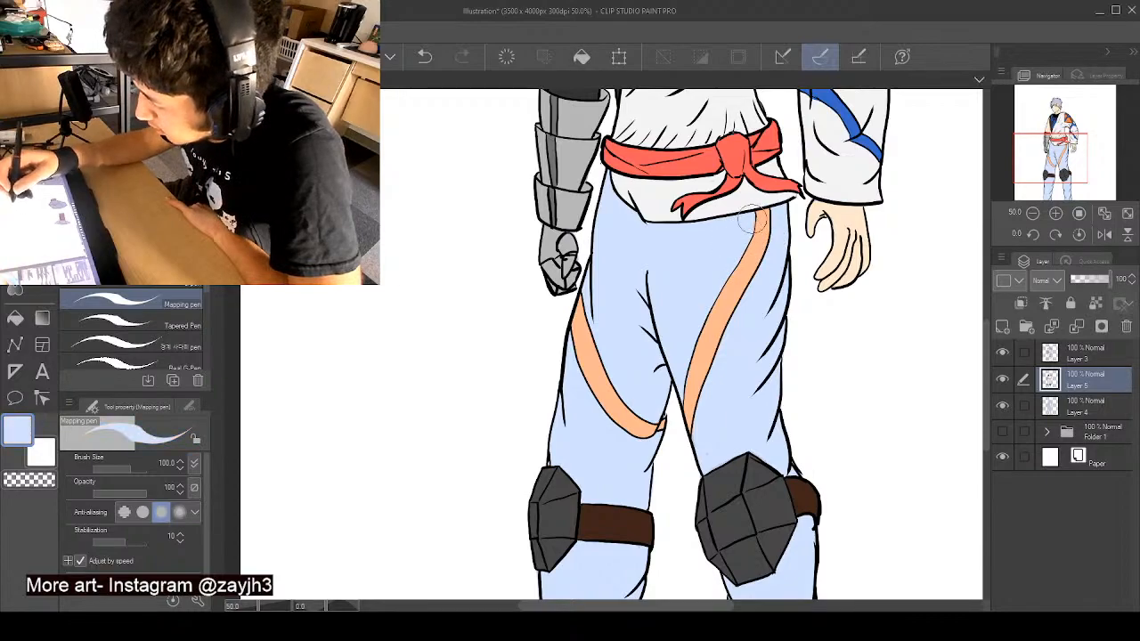
drag(754, 218, 754, 229)
alt+click(752, 249)
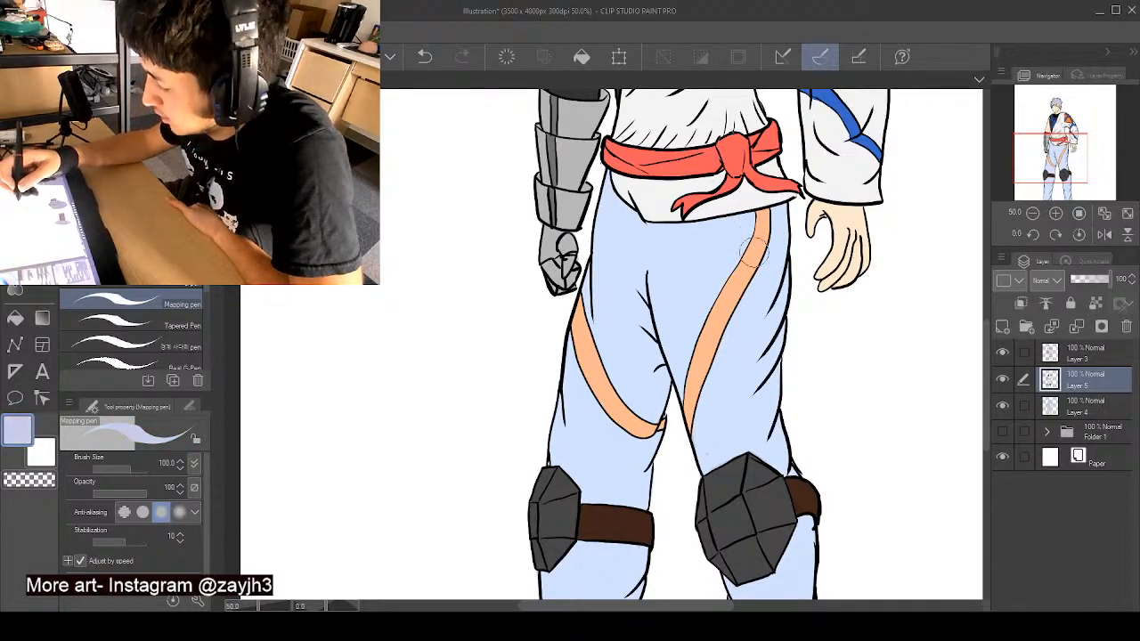
alt+click(741, 280)
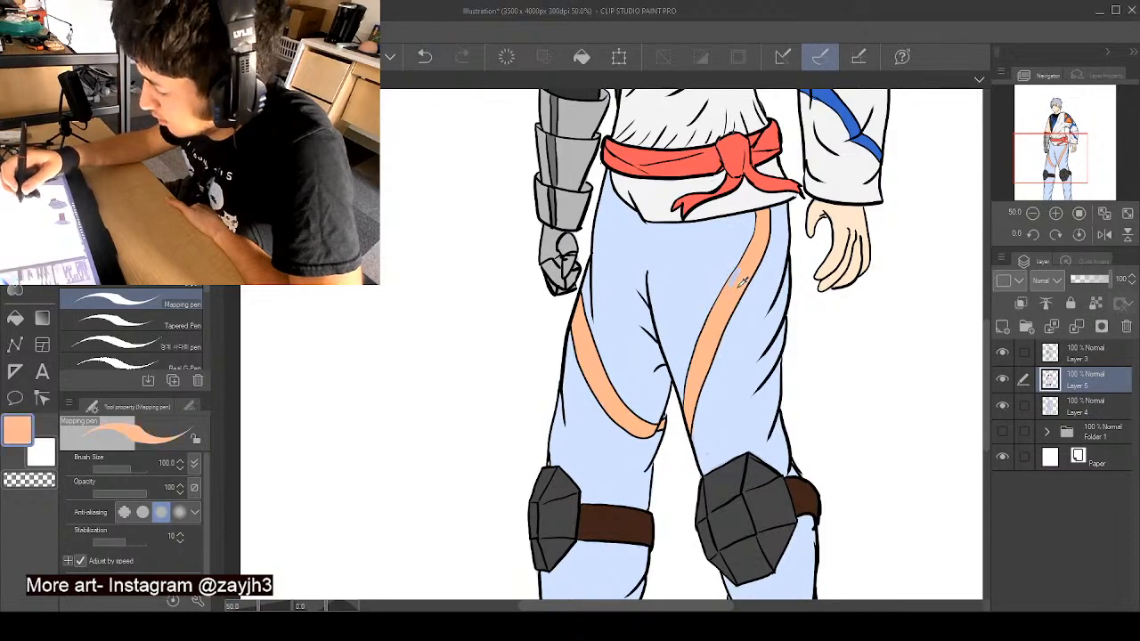
drag(721, 301, 752, 260)
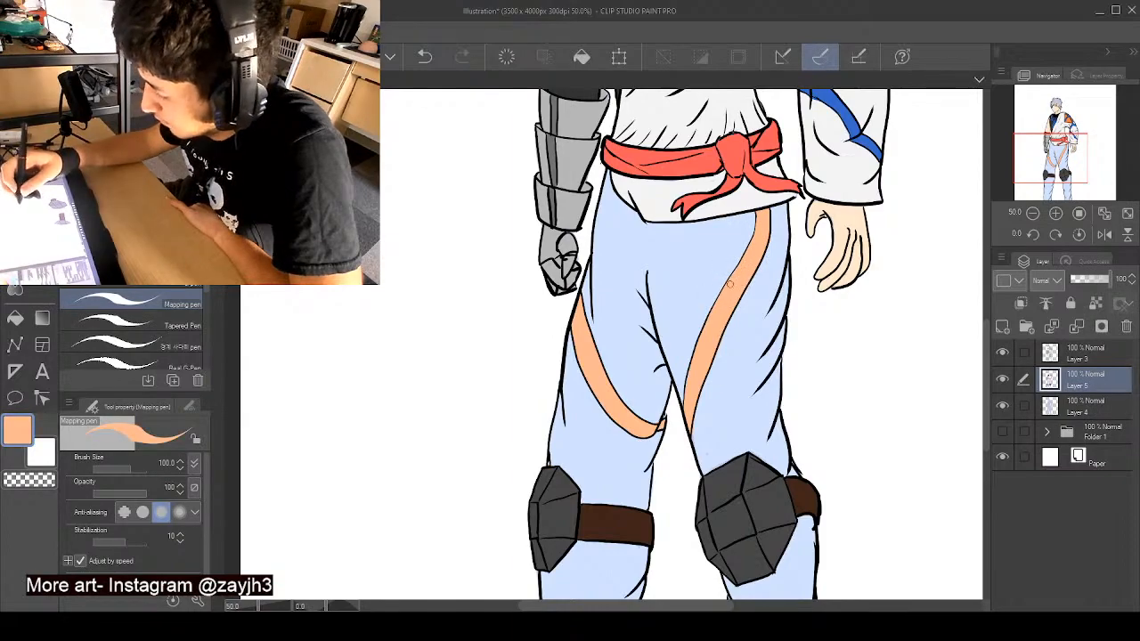
drag(987, 345, 985, 251)
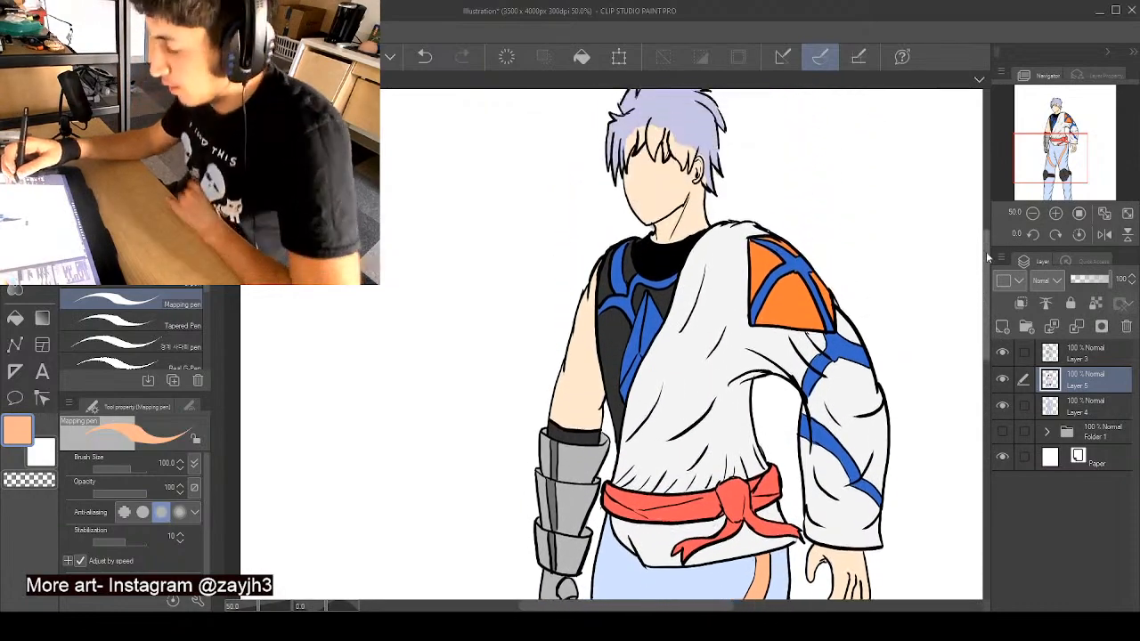
scroll(812, 258, down, 4)
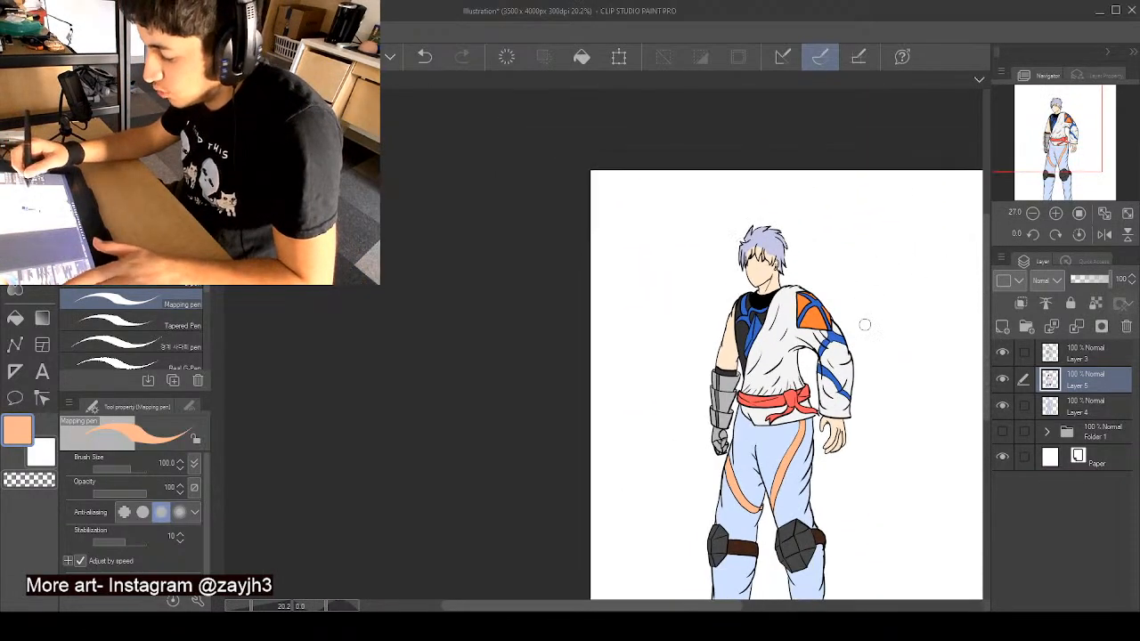
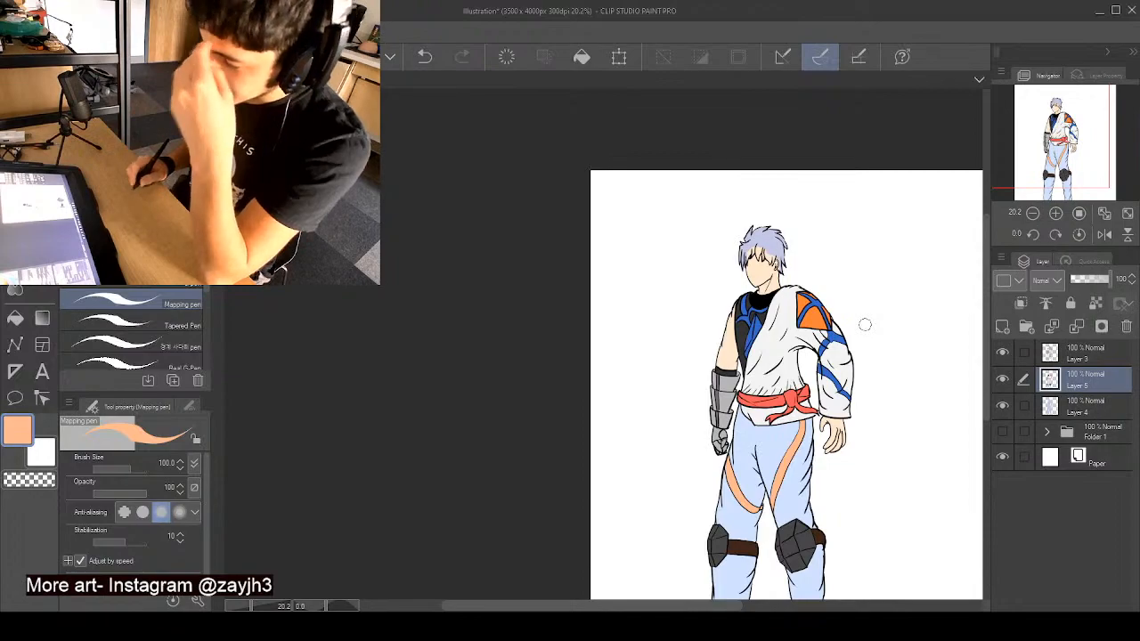
- Try dark green with a short stroke on the lilac hair above the fringe, on the armoured hand's side
scroll(783, 256, up, 3)
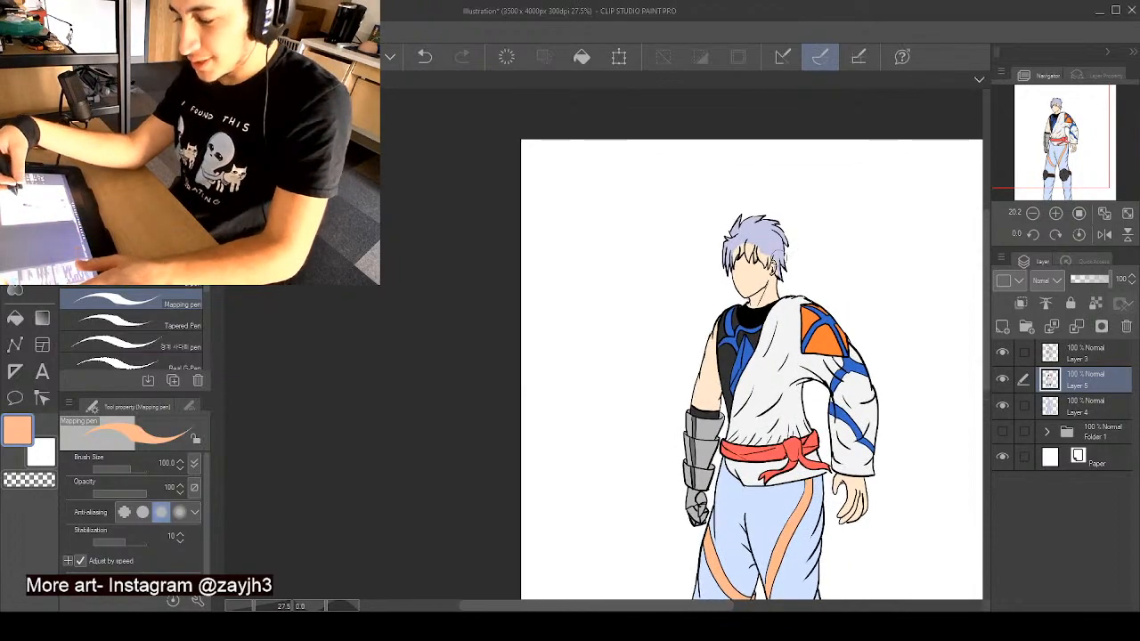
scroll(764, 249, up, 3)
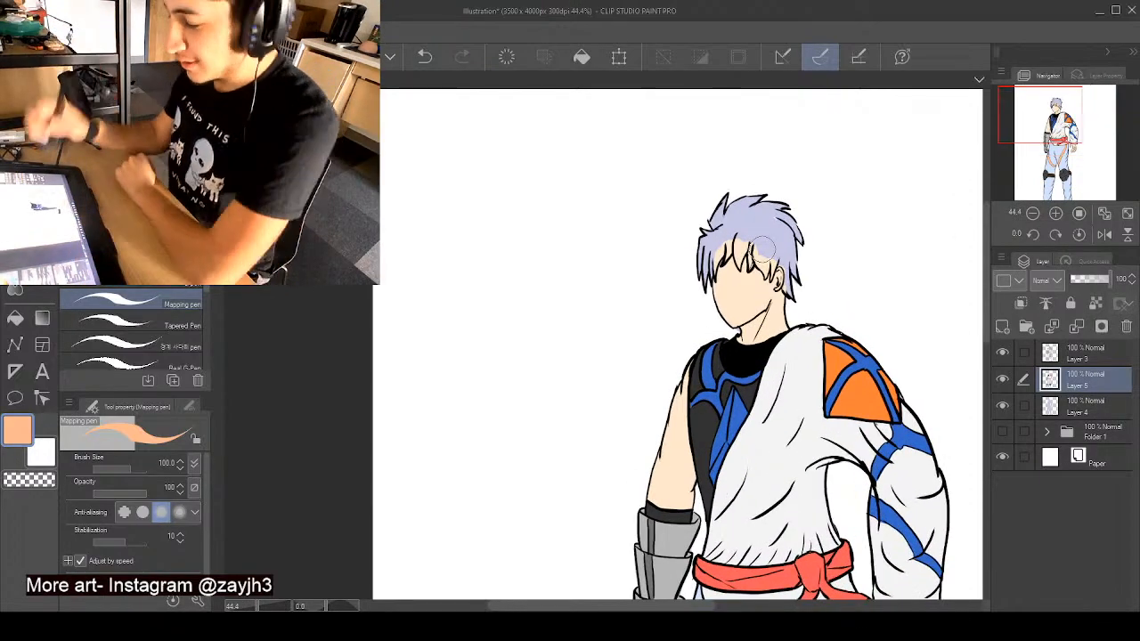
scroll(966, 303, up, 3)
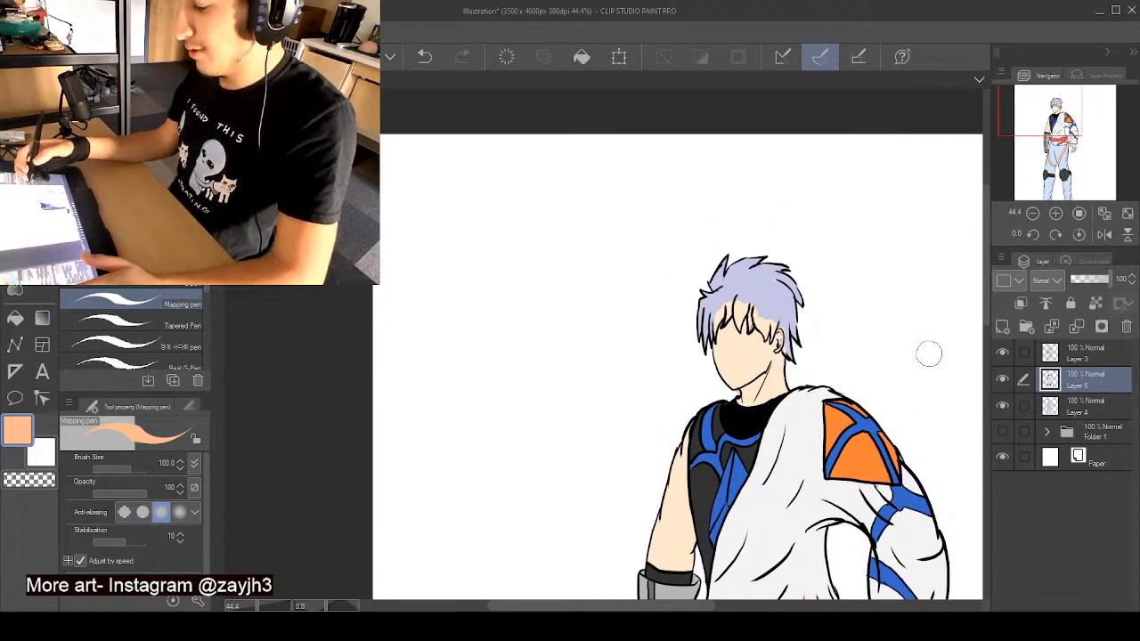
scroll(787, 291, up, 2)
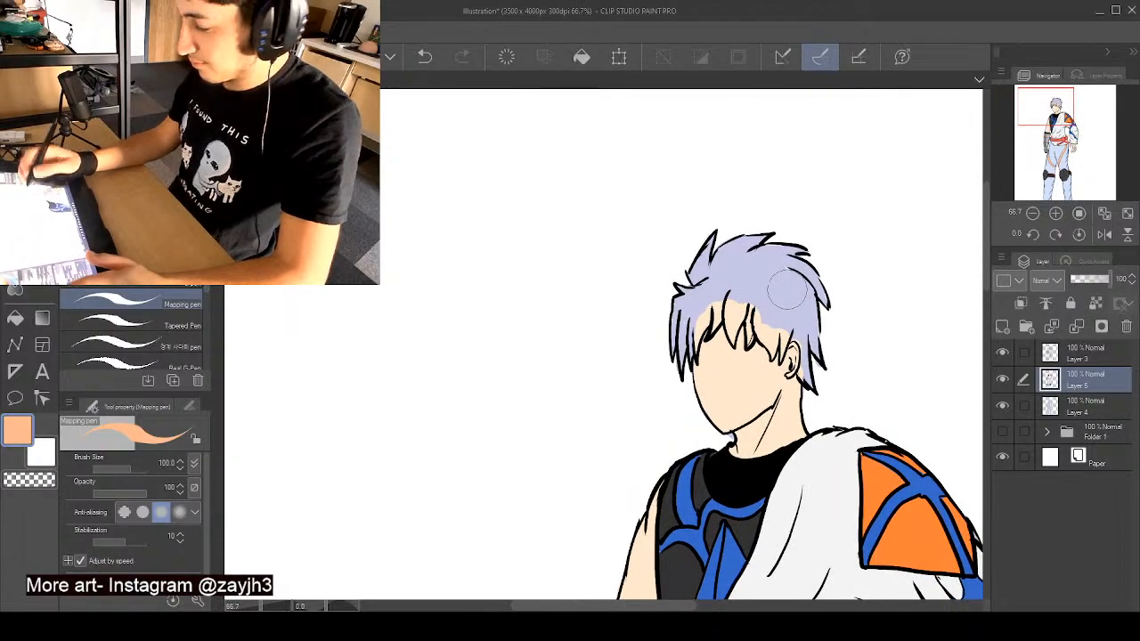
scroll(788, 291, down, 2)
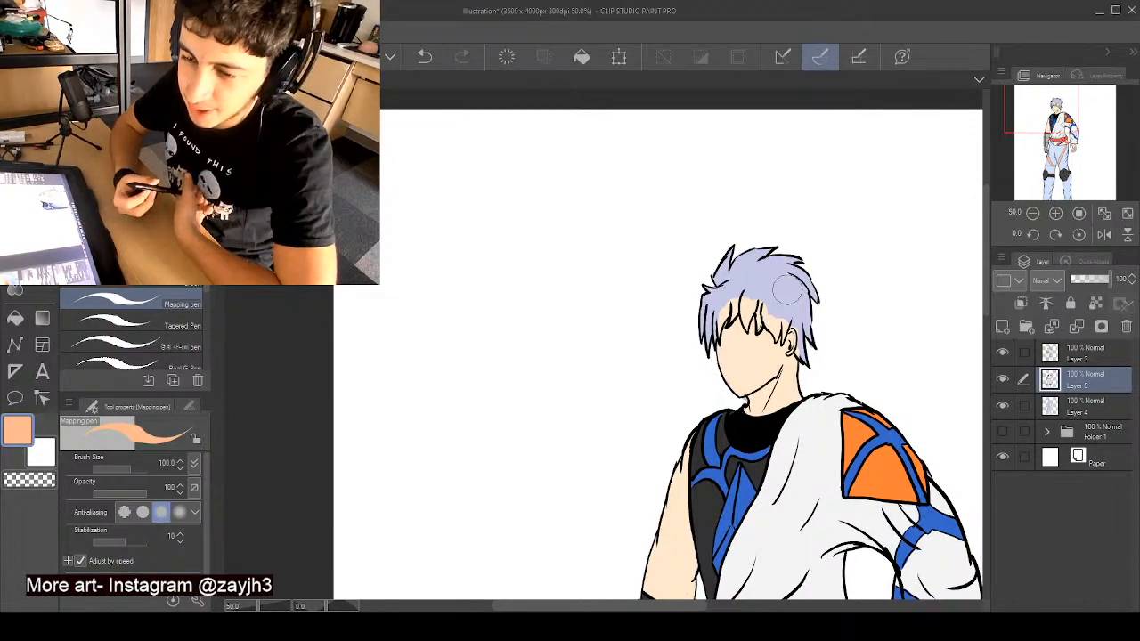
drag(788, 291, 645, 294)
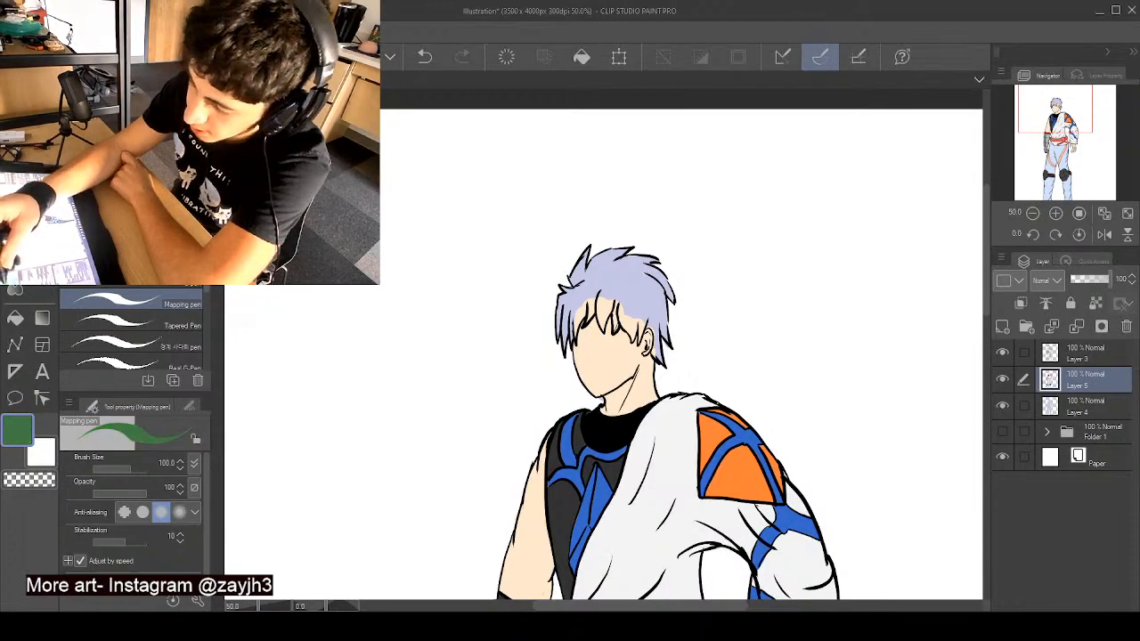
drag(597, 273, 574, 302)
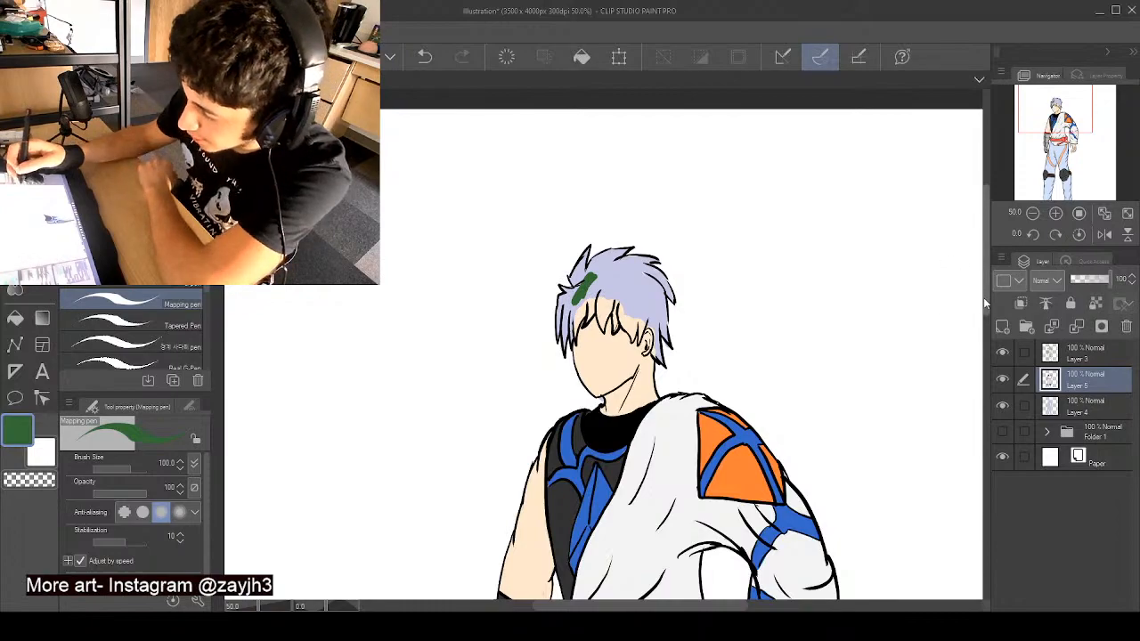
- Change the brush colour to dark teal and paint the side hair nearest the armoured hand and the front of the fringe
scroll(983, 298, down, 3)
scroll(985, 345, up, 3)
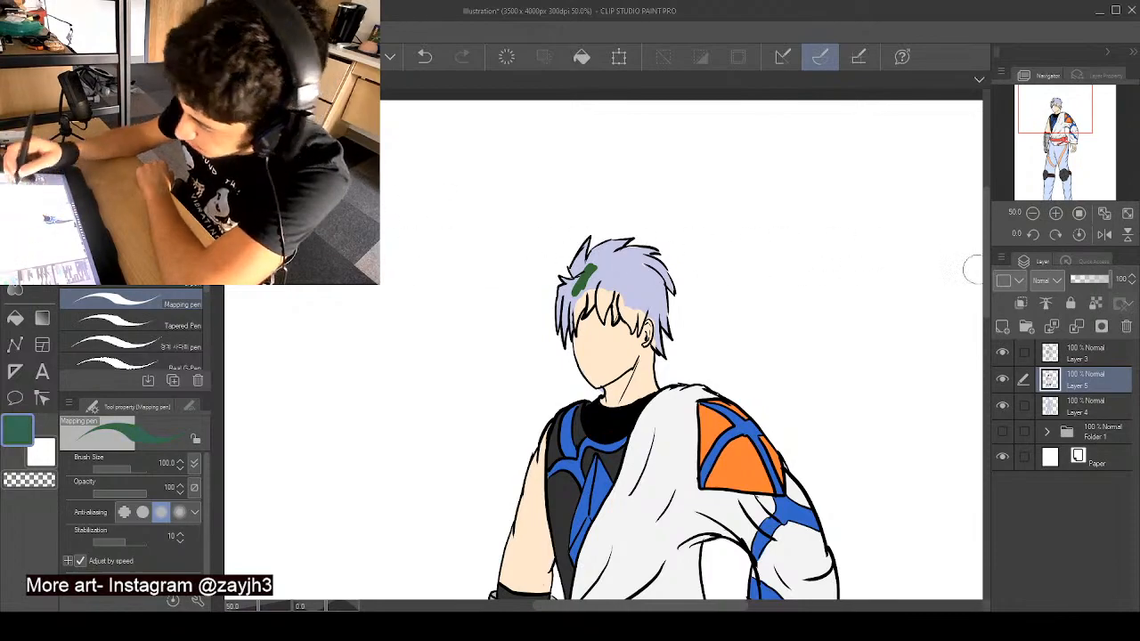
scroll(986, 338, down, 4)
alt+click(681, 425)
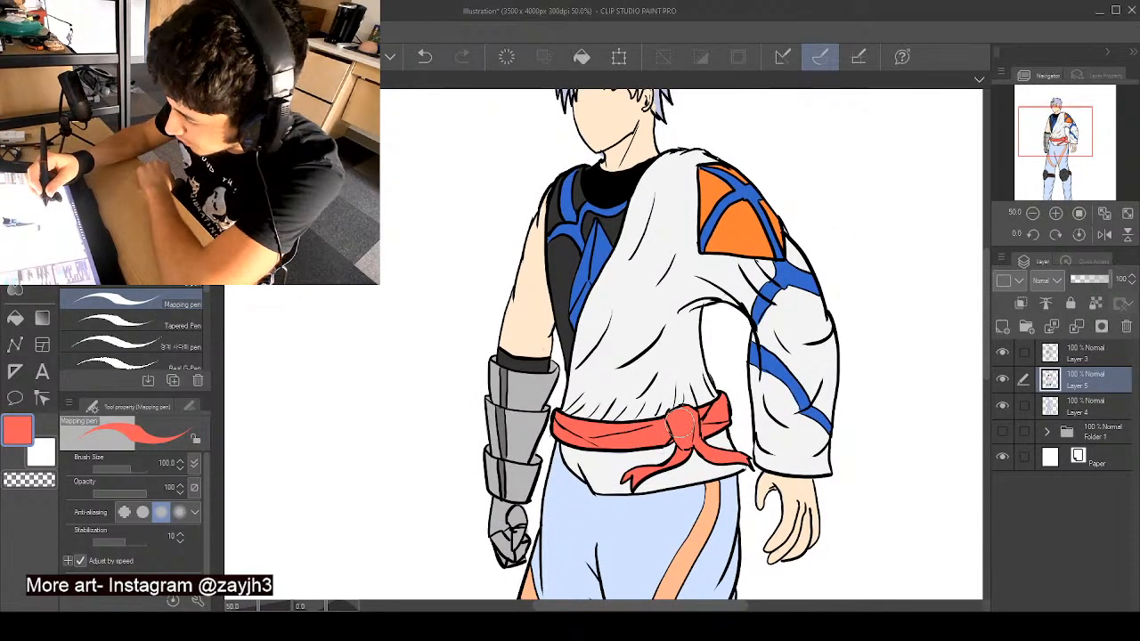
click(134, 183)
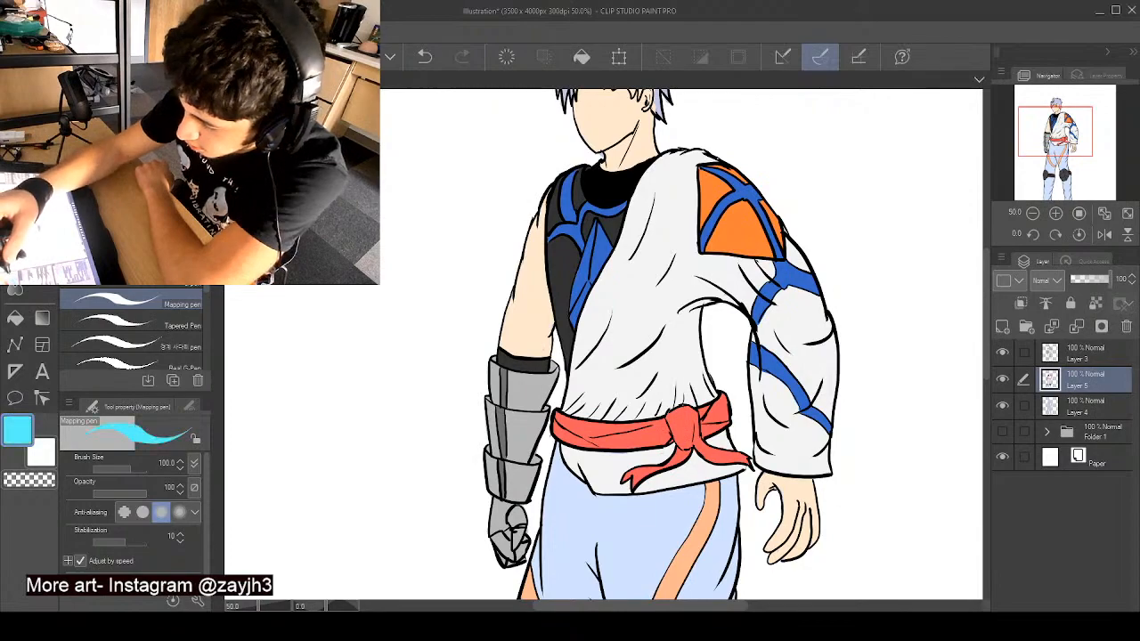
click(133, 200)
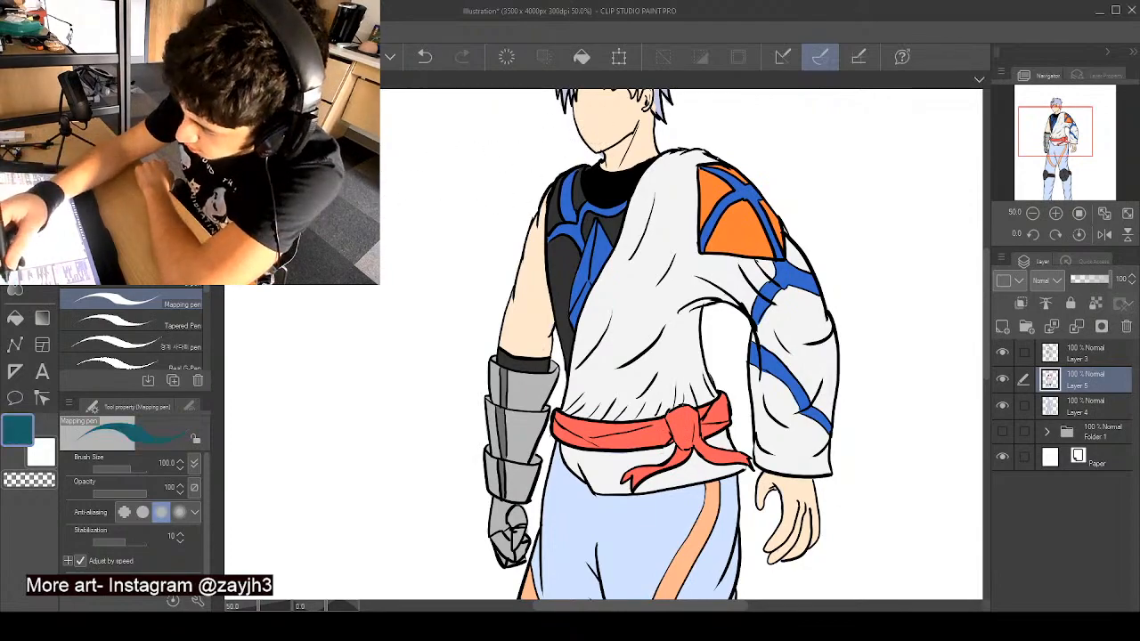
drag(985, 298, 989, 244)
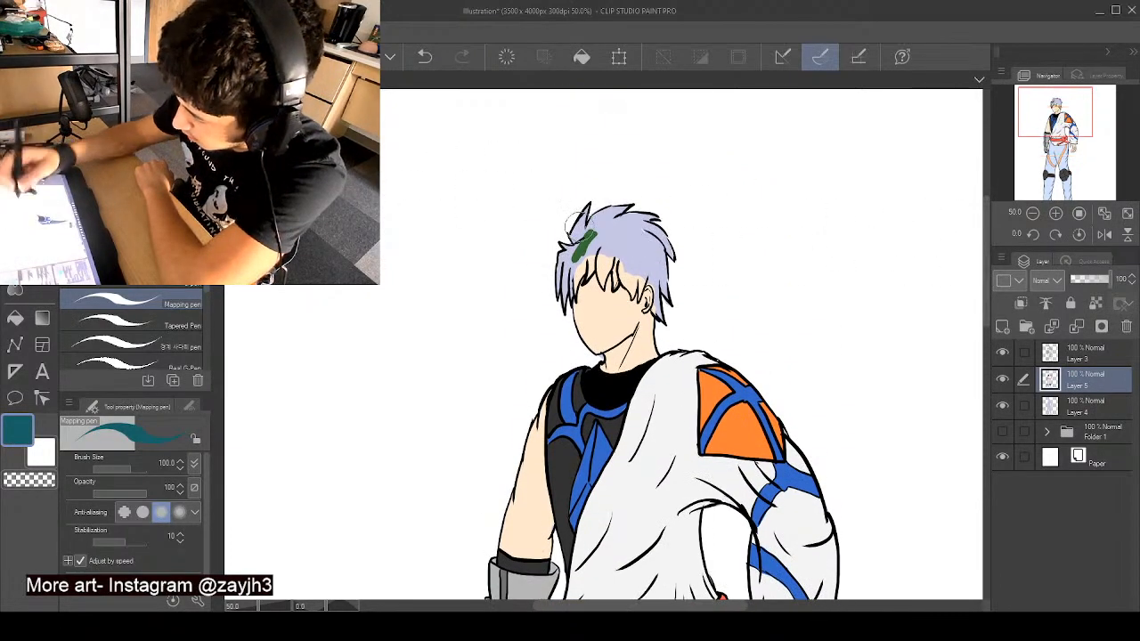
mouse_move(590, 240)
mouse_down()
mouse_move(582, 256)
mouse_move(569, 246)
mouse_move(551, 280)
mouse_move(563, 296)
mouse_up()
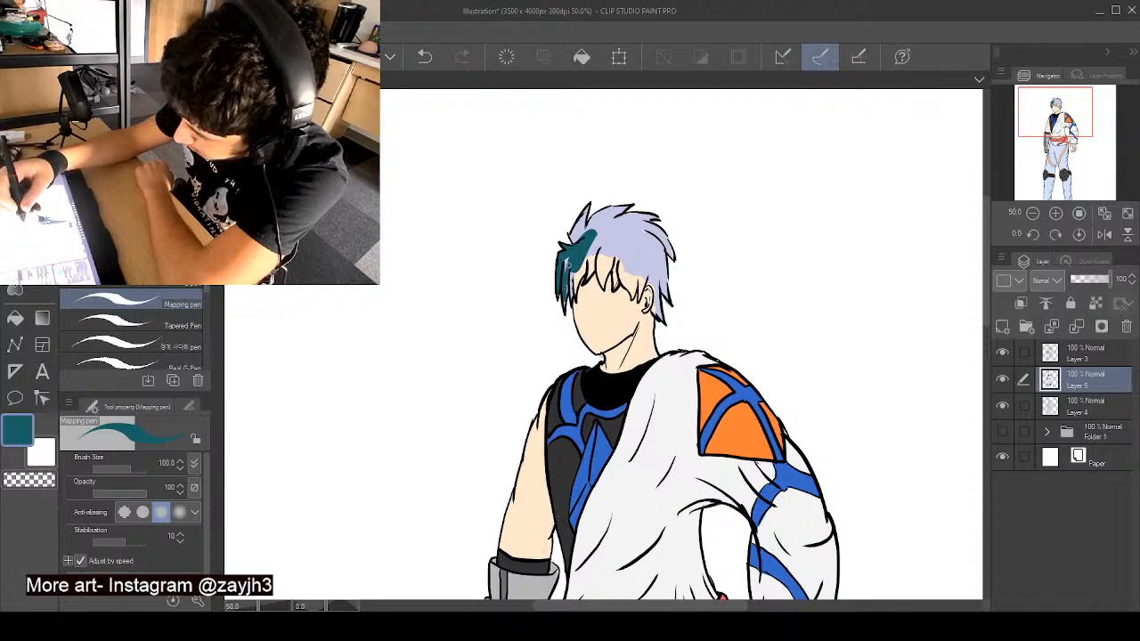
mouse_move(566, 255)
mouse_down()
mouse_move(554, 294)
mouse_move(574, 266)
mouse_up()
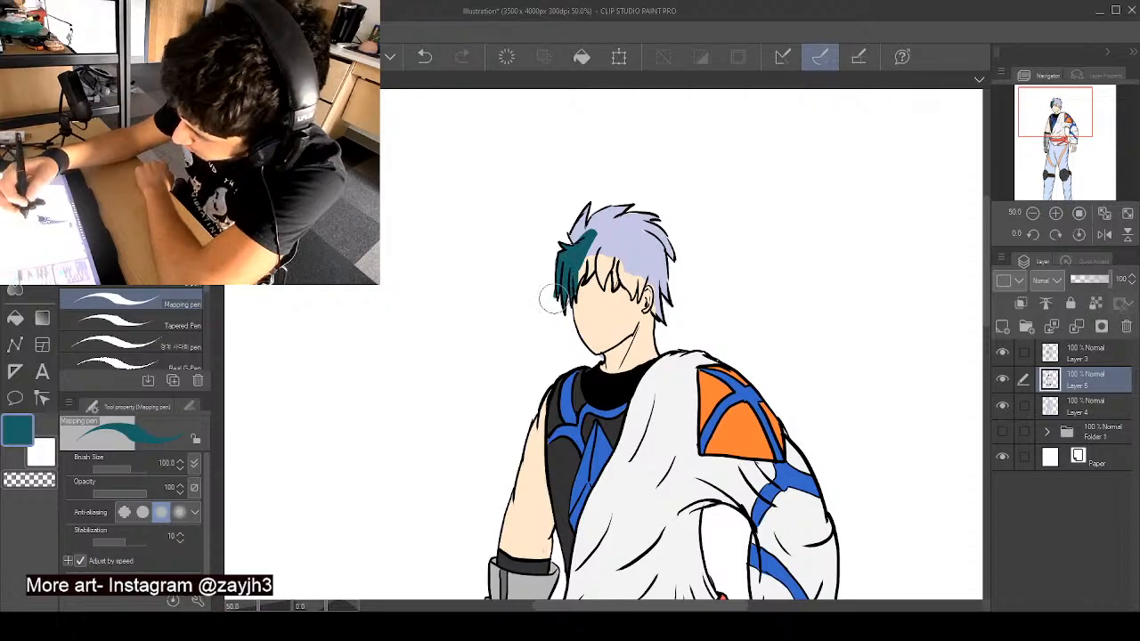
mouse_move(560, 310)
mouse_down()
mouse_move(582, 281)
mouse_move(582, 258)
mouse_move(602, 283)
mouse_up()
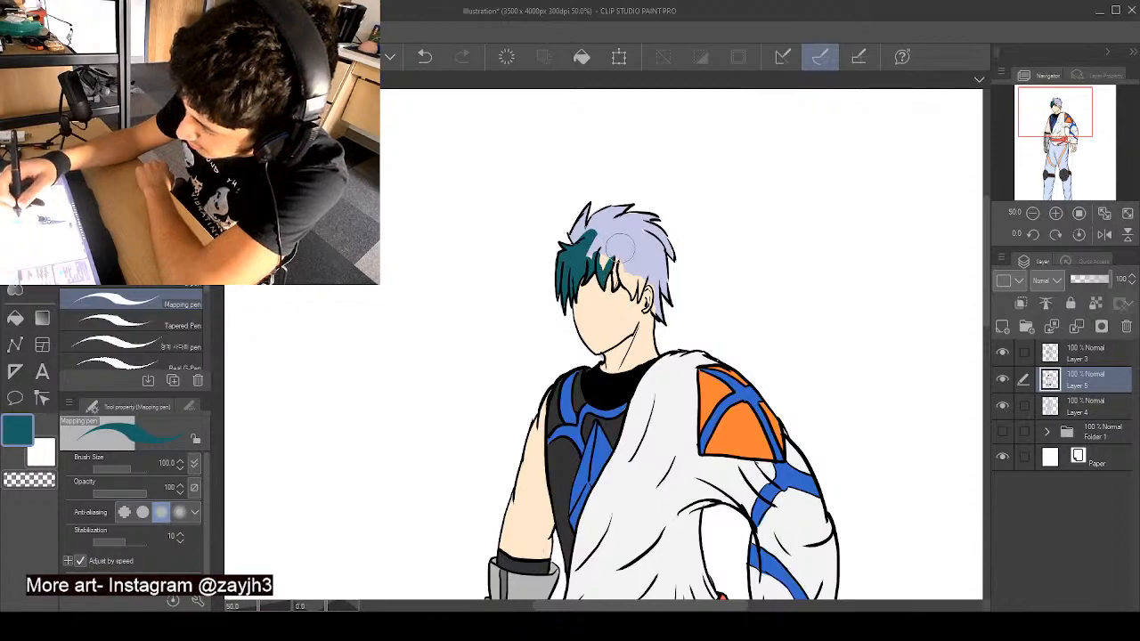
- Paint the rest of the fringe, the hair around the ear and the crown dark teal, covering the lilac
mouse_move(621, 245)
mouse_down()
mouse_move(613, 278)
mouse_move(635, 297)
mouse_move(635, 279)
mouse_move(659, 260)
mouse_move(648, 271)
mouse_move(660, 318)
mouse_move(665, 296)
mouse_up()
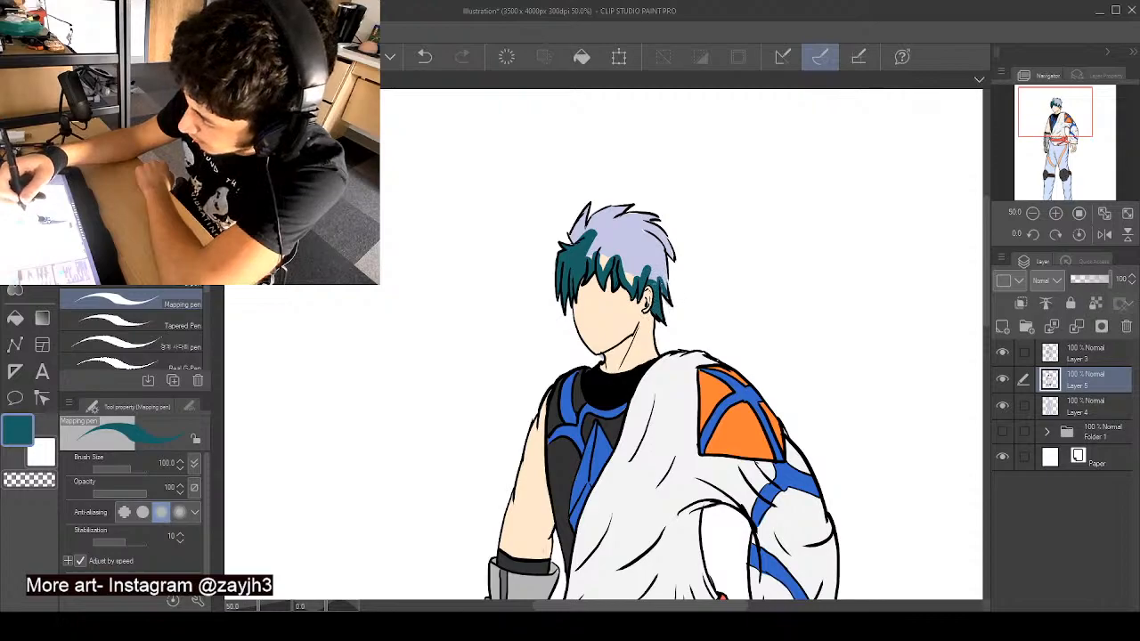
mouse_move(661, 254)
mouse_down()
mouse_move(662, 265)
mouse_move(657, 225)
mouse_move(666, 235)
mouse_move(643, 217)
mouse_move(655, 219)
mouse_move(611, 214)
mouse_move(624, 204)
mouse_move(592, 233)
mouse_move(565, 214)
mouse_move(586, 203)
mouse_move(583, 230)
mouse_move(592, 211)
mouse_move(606, 223)
mouse_move(588, 212)
mouse_move(588, 235)
mouse_move(584, 212)
mouse_move(579, 220)
mouse_up()
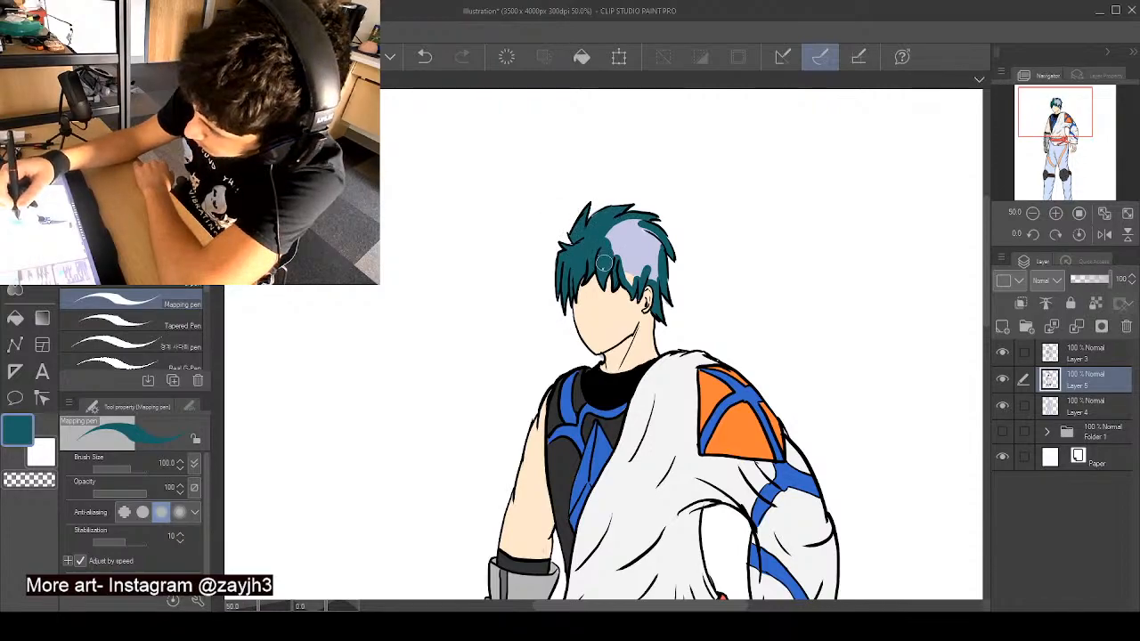
drag(606, 253, 627, 272)
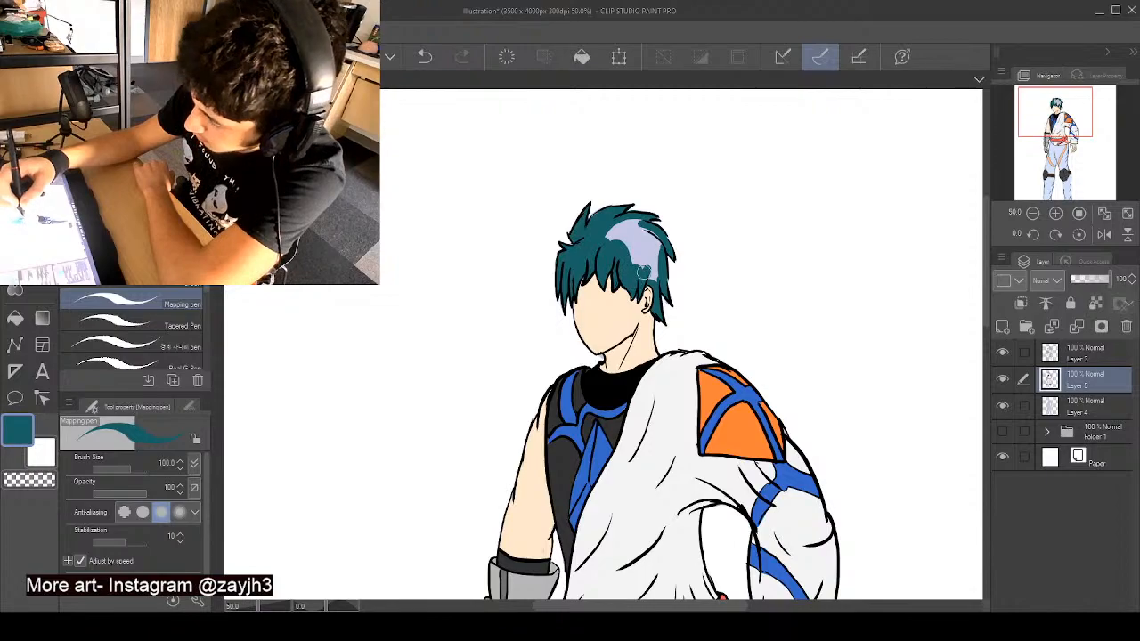
mouse_move(653, 254)
mouse_down()
mouse_move(623, 227)
mouse_move(634, 263)
mouse_move(645, 250)
mouse_up()
- Try the tunic's off-white on the trousers beside the stripe nearest the armoured hand, and undo the strokes
scroll(891, 398, down, 6)
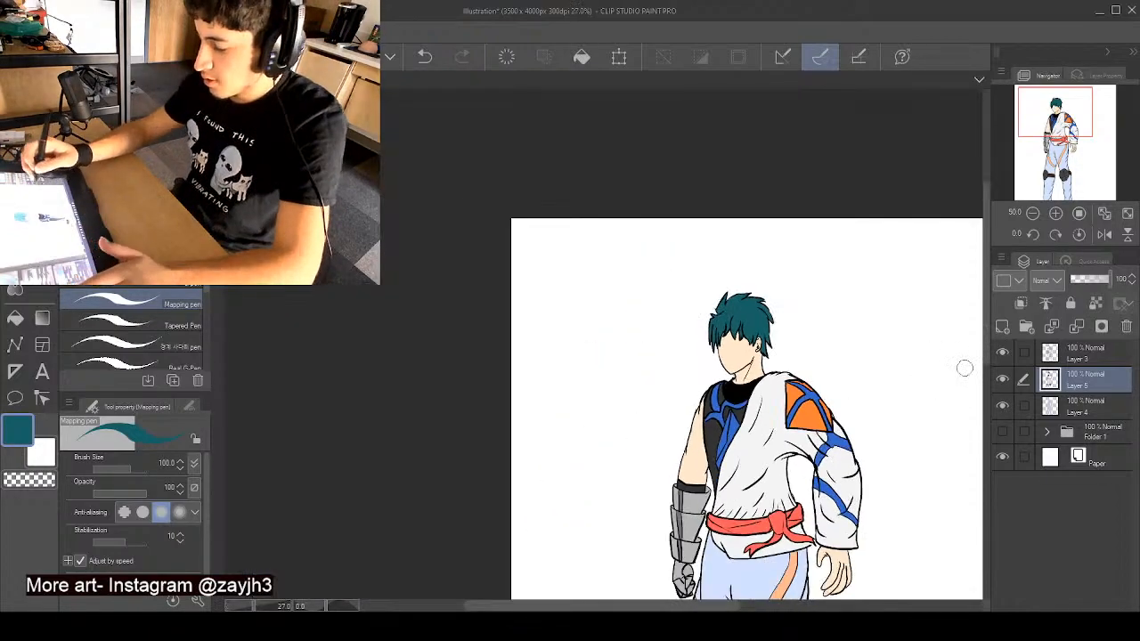
scroll(975, 392, down, 5)
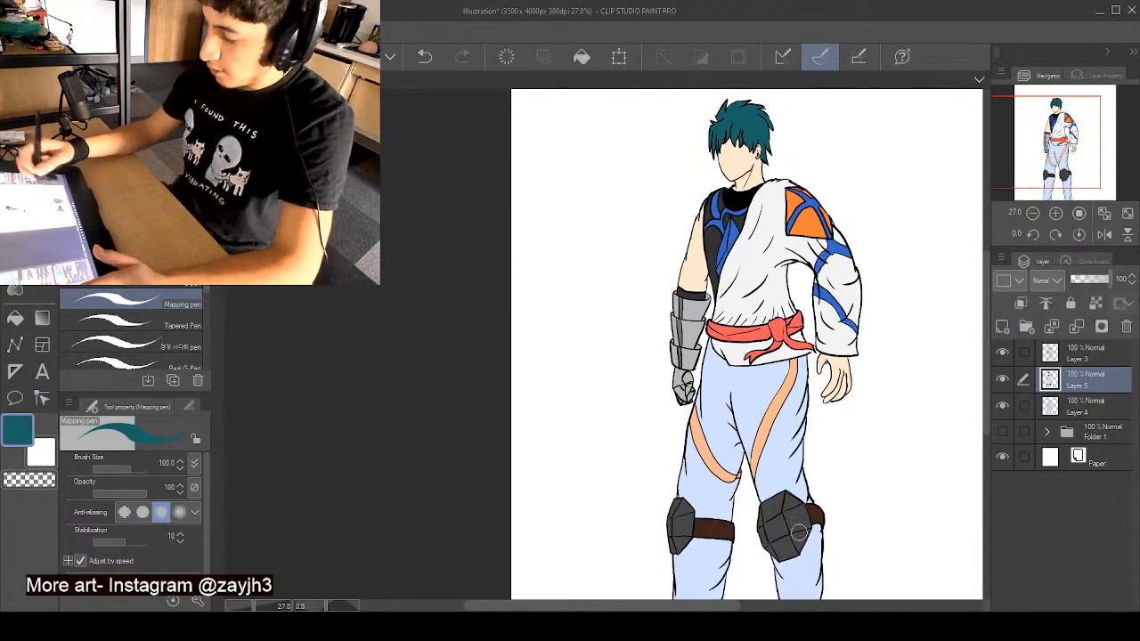
drag(674, 608, 750, 609)
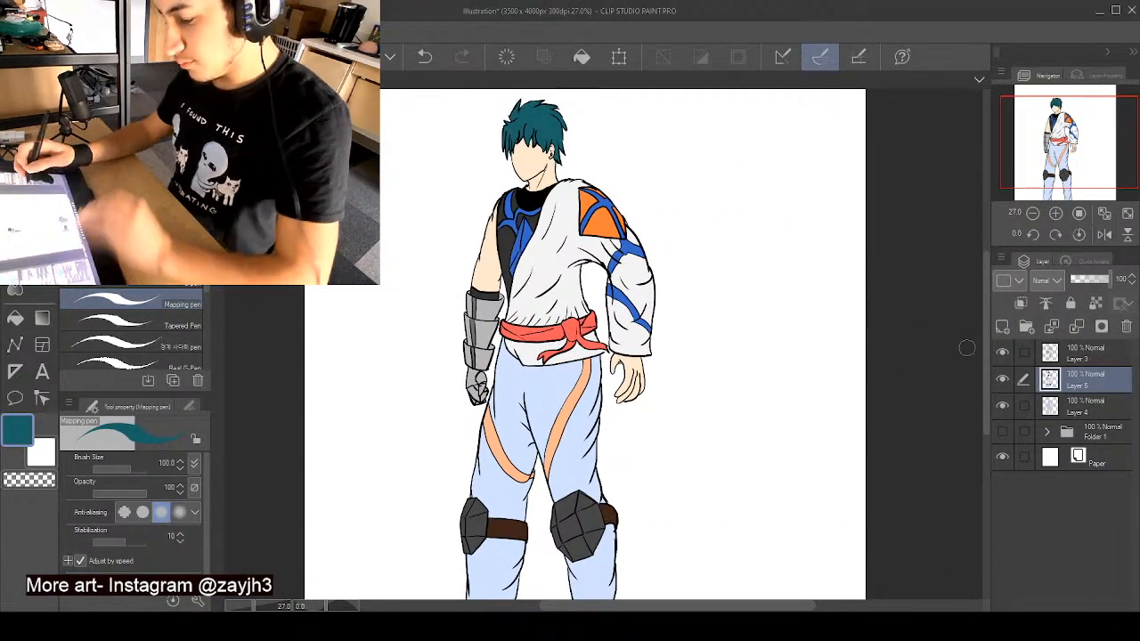
drag(984, 357, 976, 395)
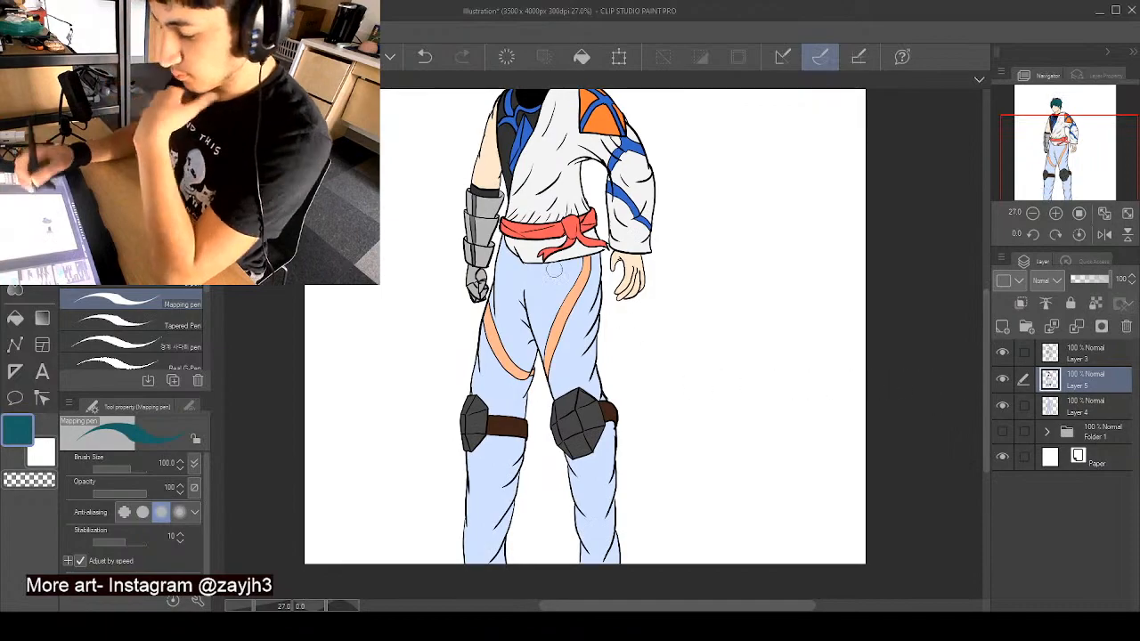
alt+click(524, 233)
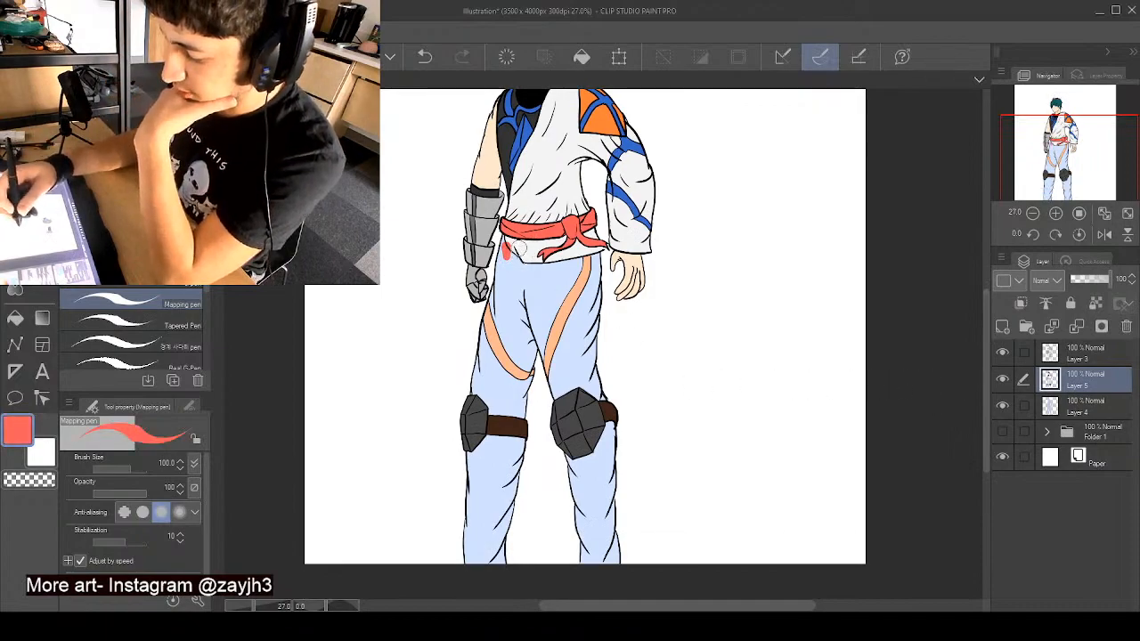
alt+click(514, 247)
mouse_move(507, 259)
mouse_down()
mouse_move(500, 317)
mouse_move(496, 307)
mouse_up()
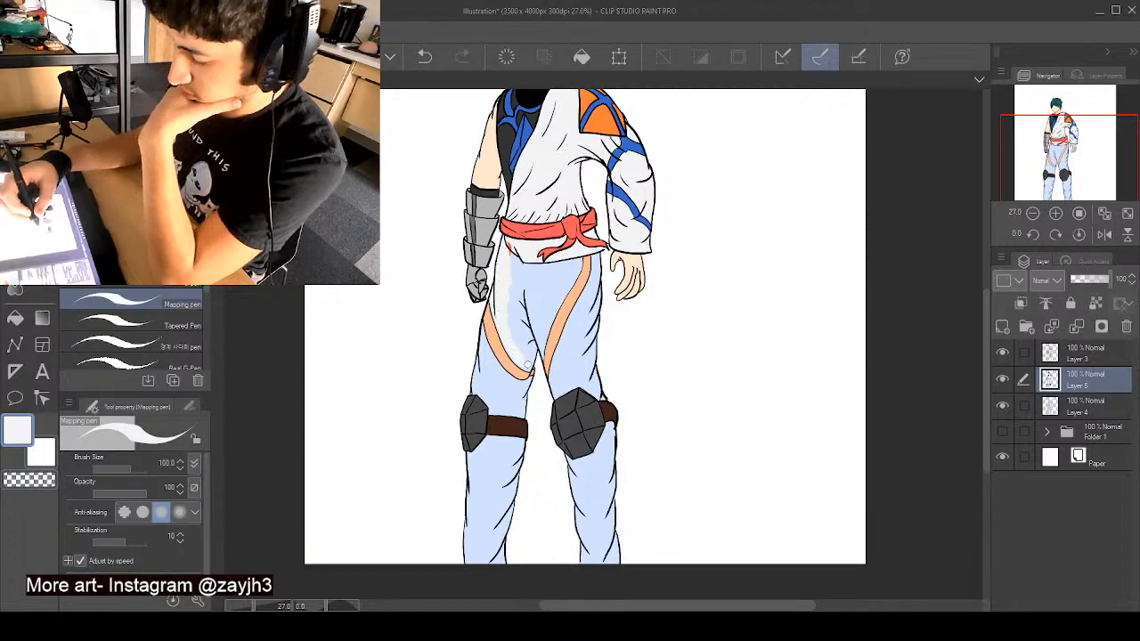
mouse_move(537, 367)
mouse_down()
mouse_move(508, 303)
mouse_move(523, 262)
mouse_up()
key(ctrl+z)
key(ctrl+z)
- Pick a warm light grey and paint the trousers from the tunic hem along the stripe nearest the armoured hand to the crotch
scroll(511, 259, up, 2)
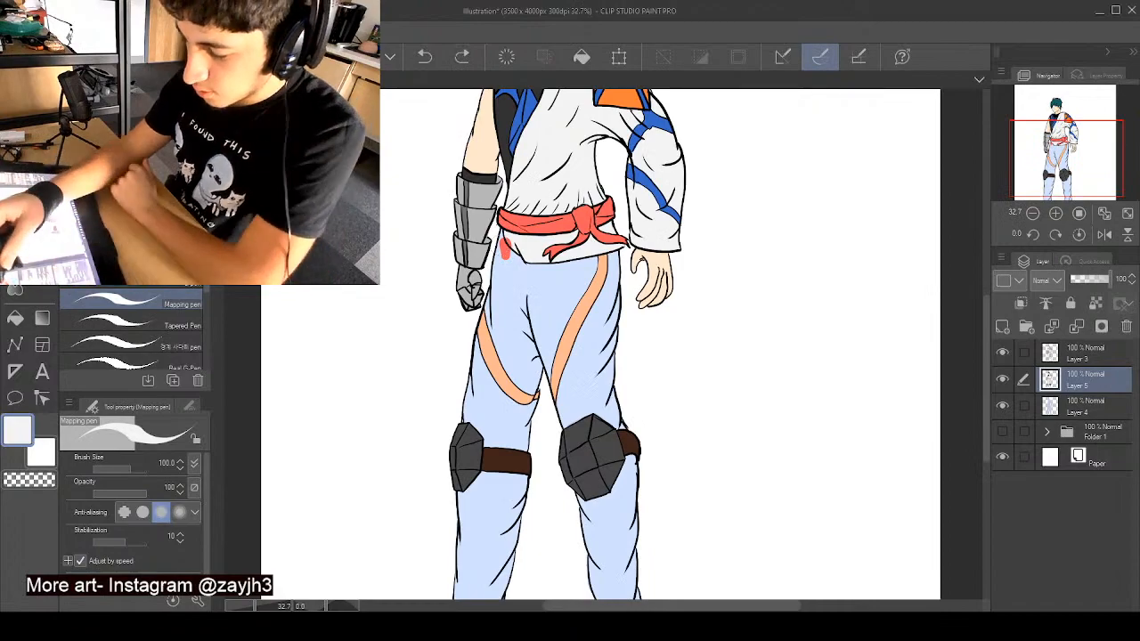
alt+click(471, 250)
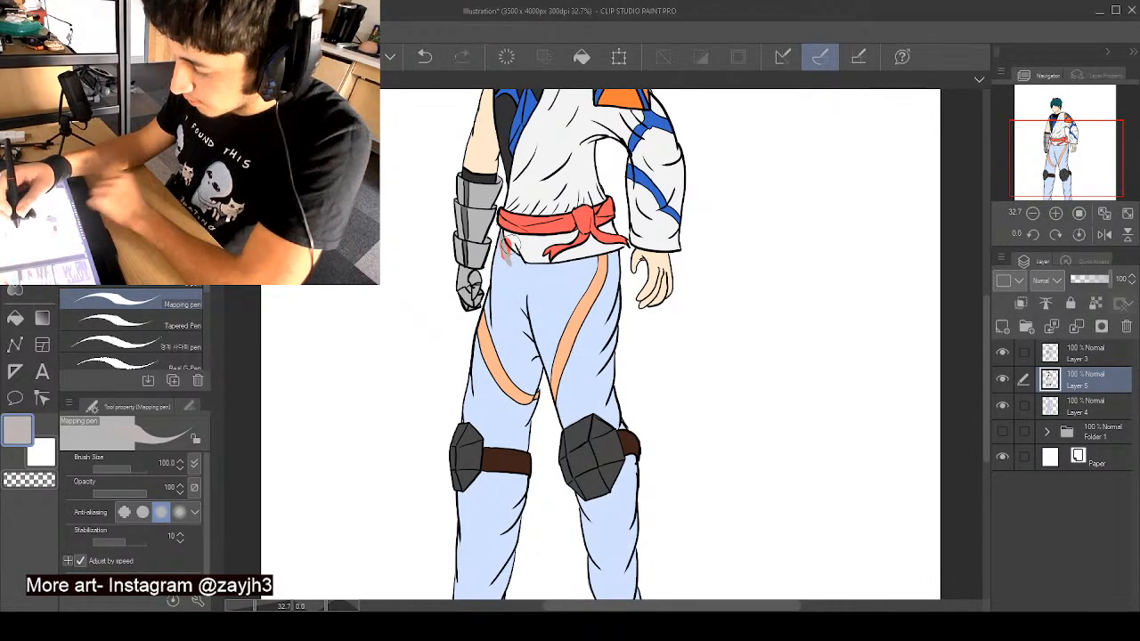
key(ctrl+z)
mouse_move(505, 232)
mouse_down()
mouse_move(519, 278)
mouse_move(509, 266)
mouse_move(496, 319)
mouse_up()
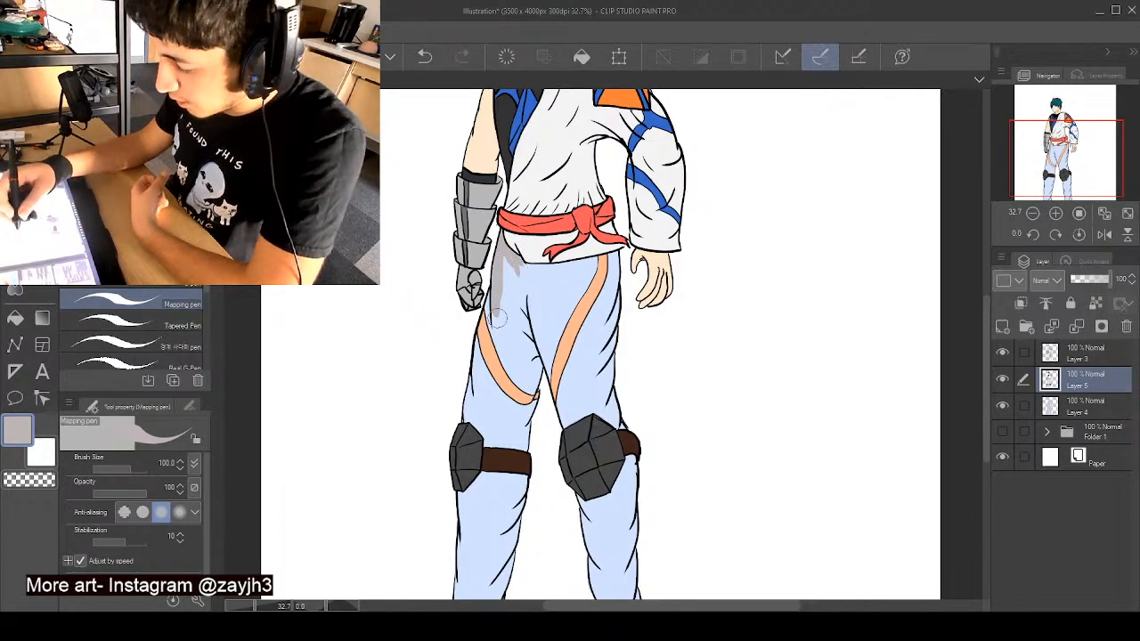
drag(495, 267, 504, 337)
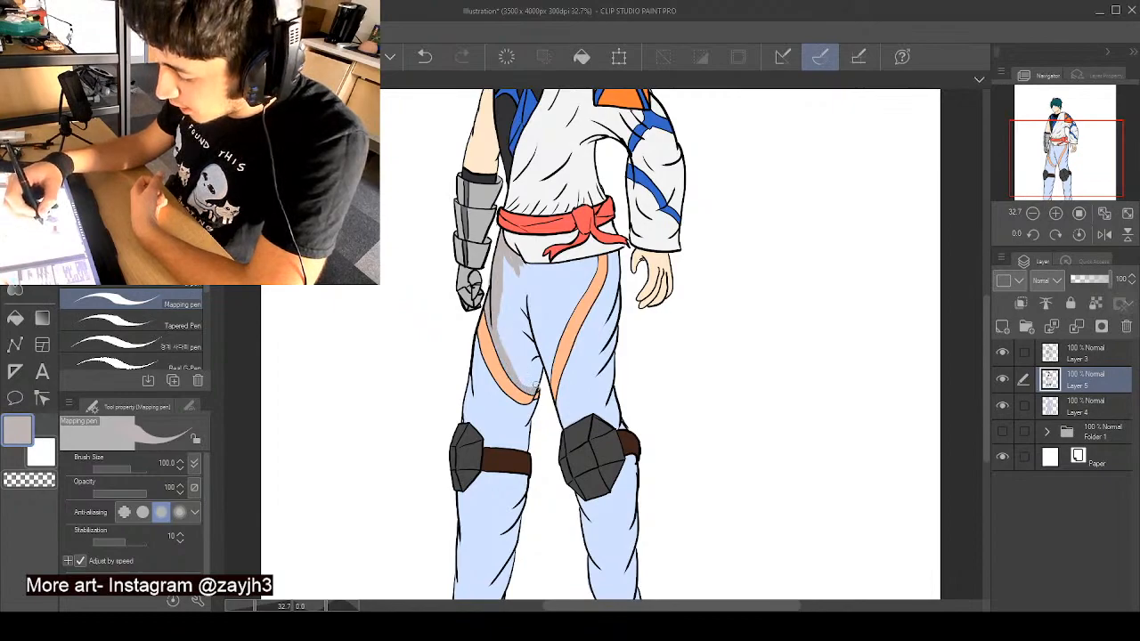
drag(536, 385, 544, 355)
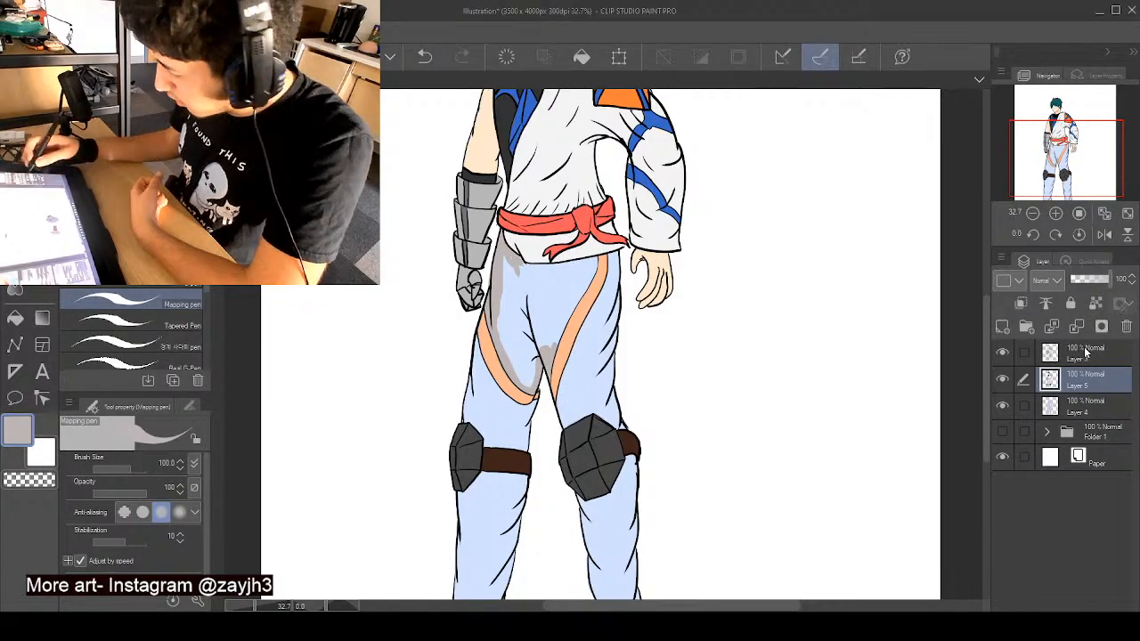
- Lock the transparent pixels of Layer 5 and fill the trousers between the stripes warm grey, cleaning the tunic hem with sampled off-white
click(1095, 304)
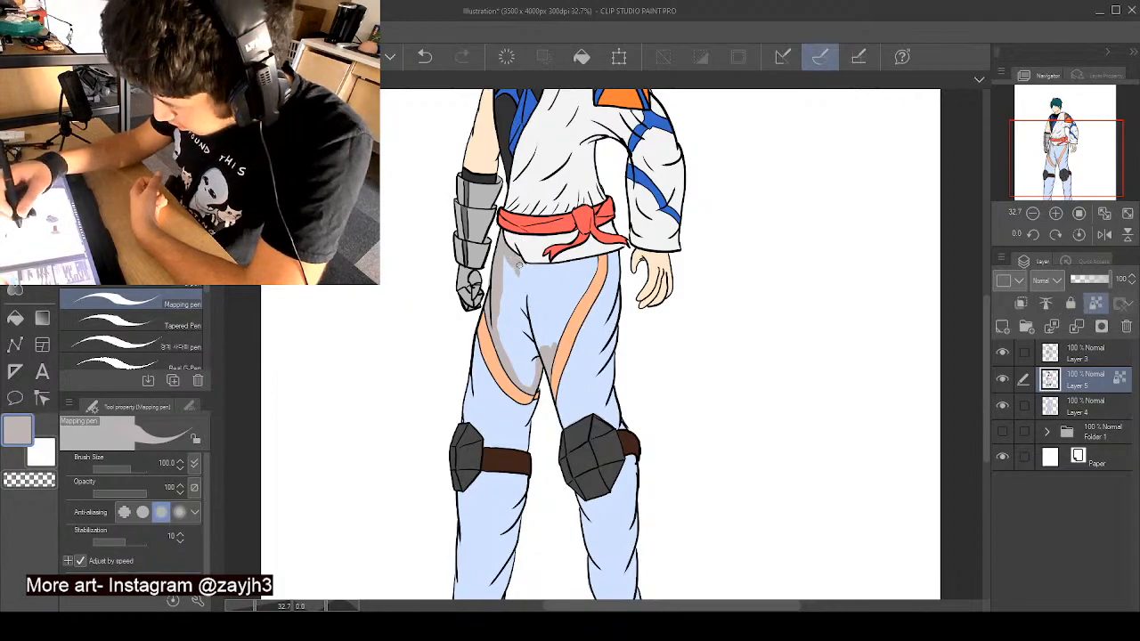
mouse_move(558, 268)
mouse_down()
mouse_move(600, 257)
mouse_move(506, 258)
mouse_up()
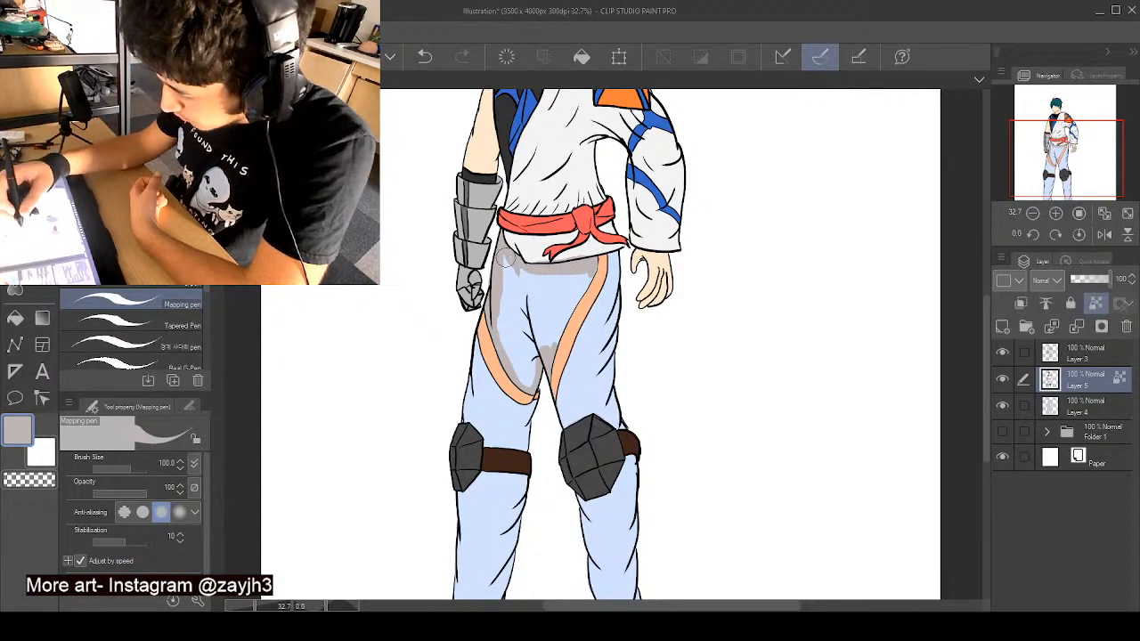
alt+click(532, 257)
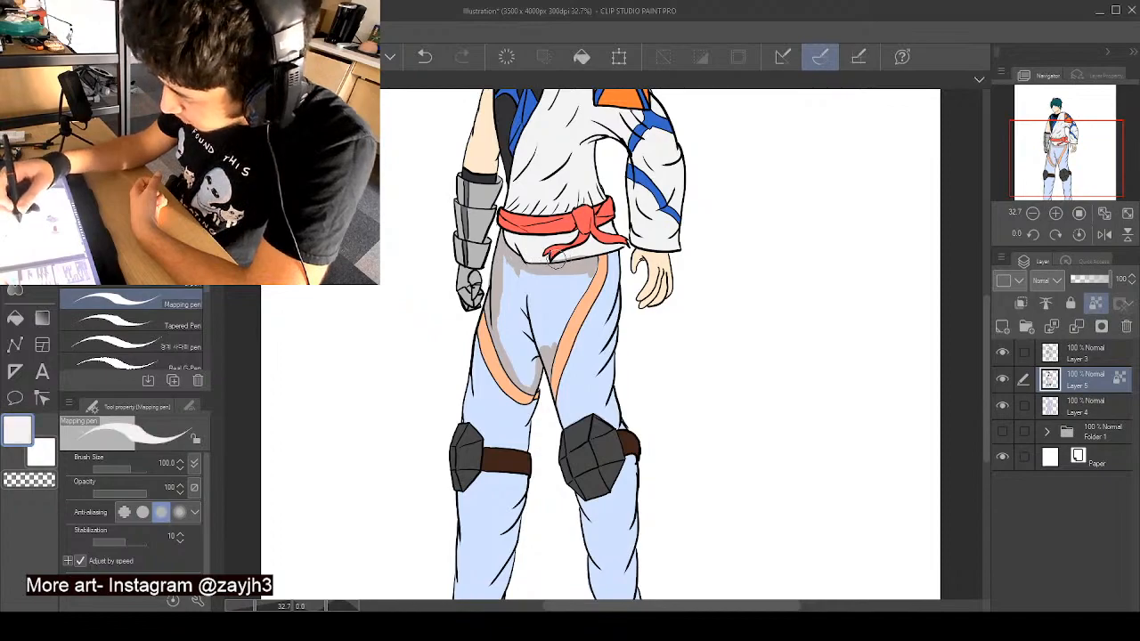
alt+click(576, 264)
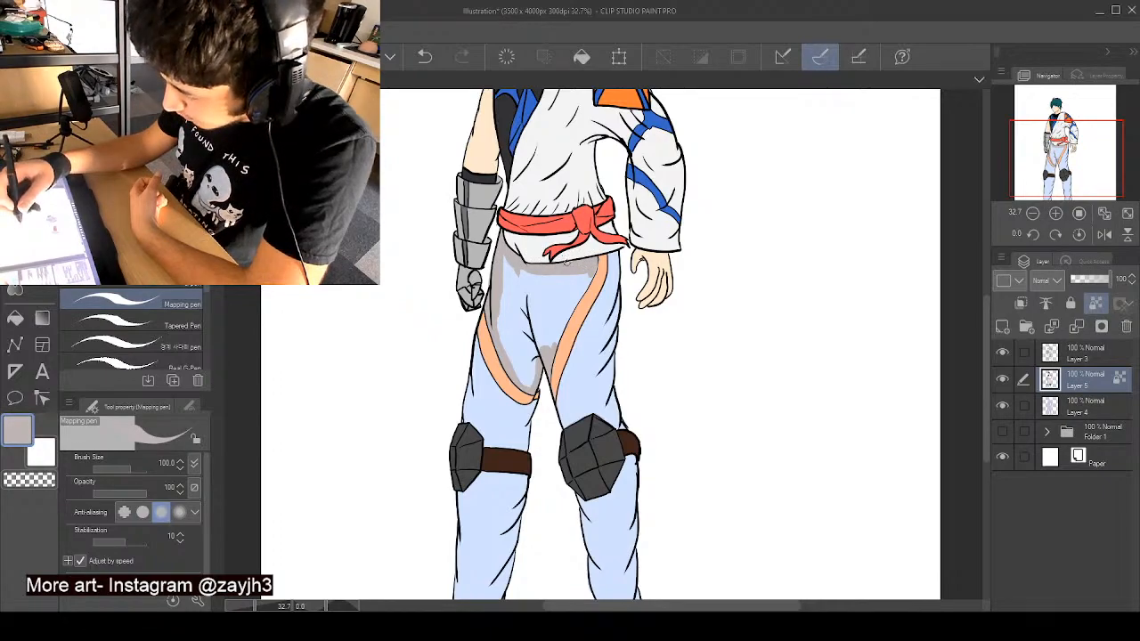
mouse_move(581, 283)
mouse_down()
mouse_move(553, 350)
mouse_move(572, 290)
mouse_move(549, 323)
mouse_move(523, 387)
mouse_move(507, 294)
mouse_move(522, 276)
mouse_move(541, 281)
mouse_move(525, 312)
mouse_move(530, 261)
mouse_move(503, 320)
mouse_up()
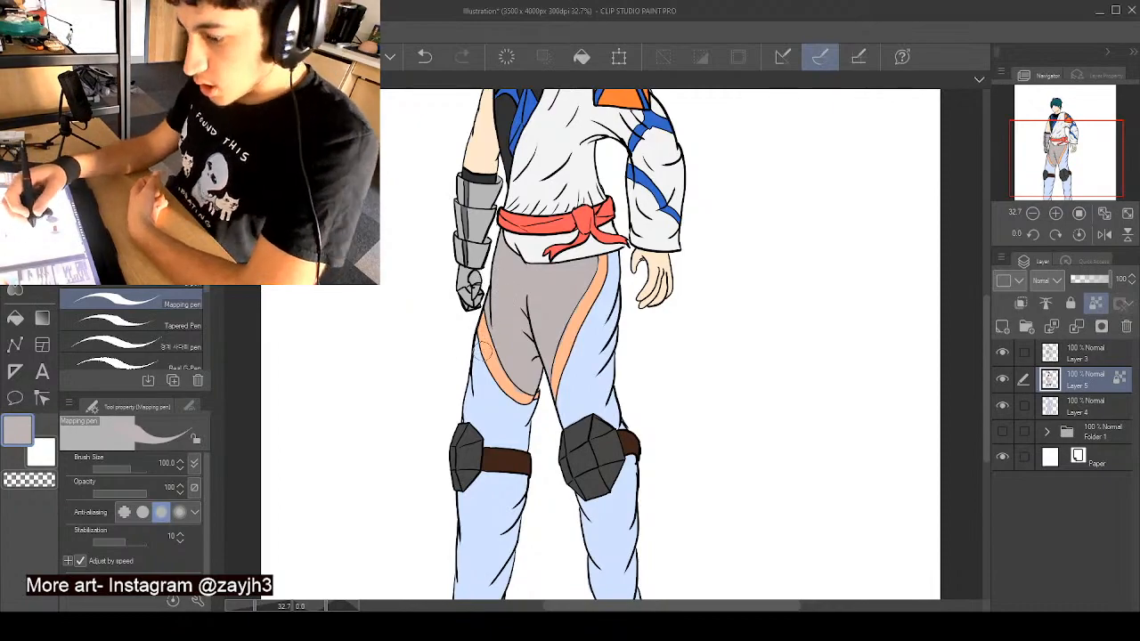
- Paint the thigh nearest the armoured hand warm grey from the peach stripe down to the knee strap, covering the light blue
mouse_move(474, 335)
mouse_down()
mouse_move(492, 386)
mouse_move(516, 414)
mouse_up()
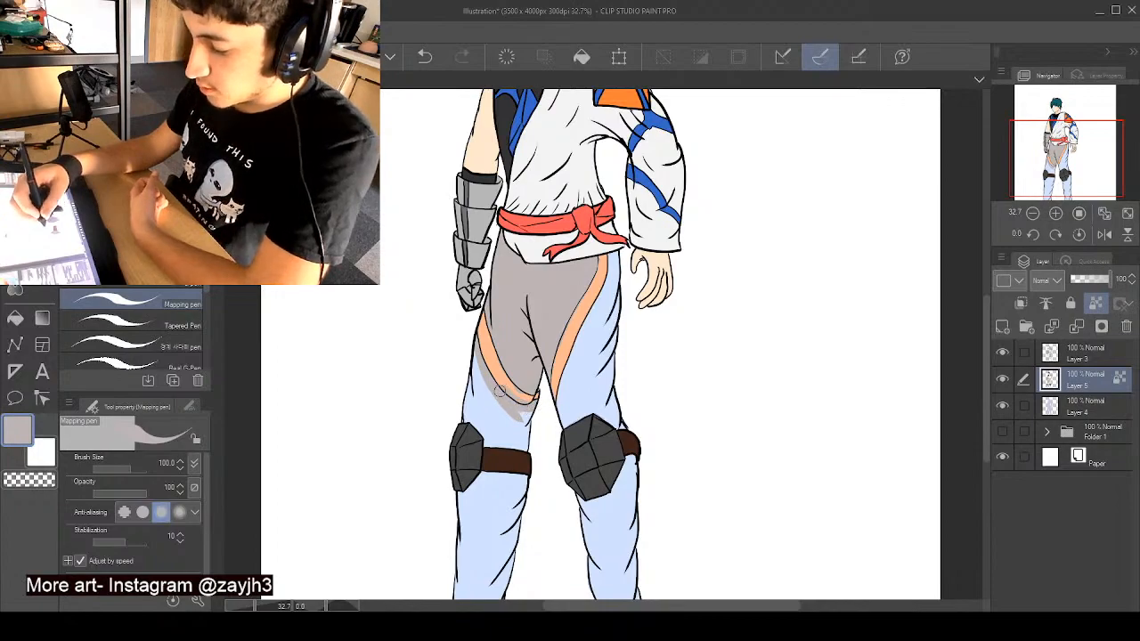
drag(467, 351, 471, 376)
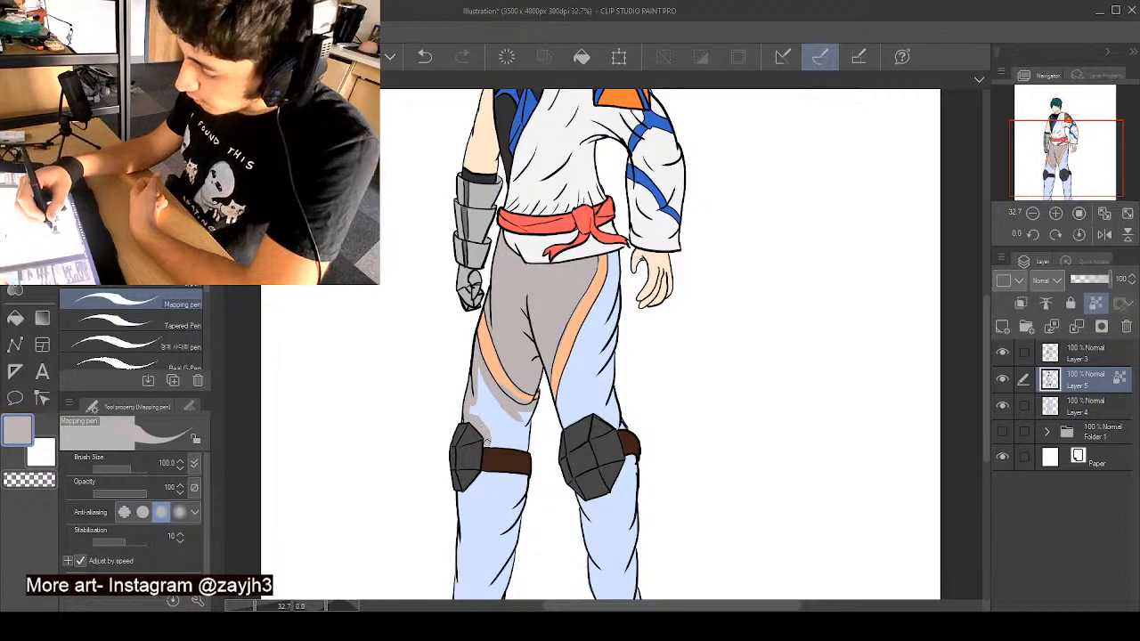
mouse_move(521, 433)
mouse_down()
mouse_move(525, 411)
mouse_move(493, 438)
mouse_move(473, 403)
mouse_move(482, 384)
mouse_up()
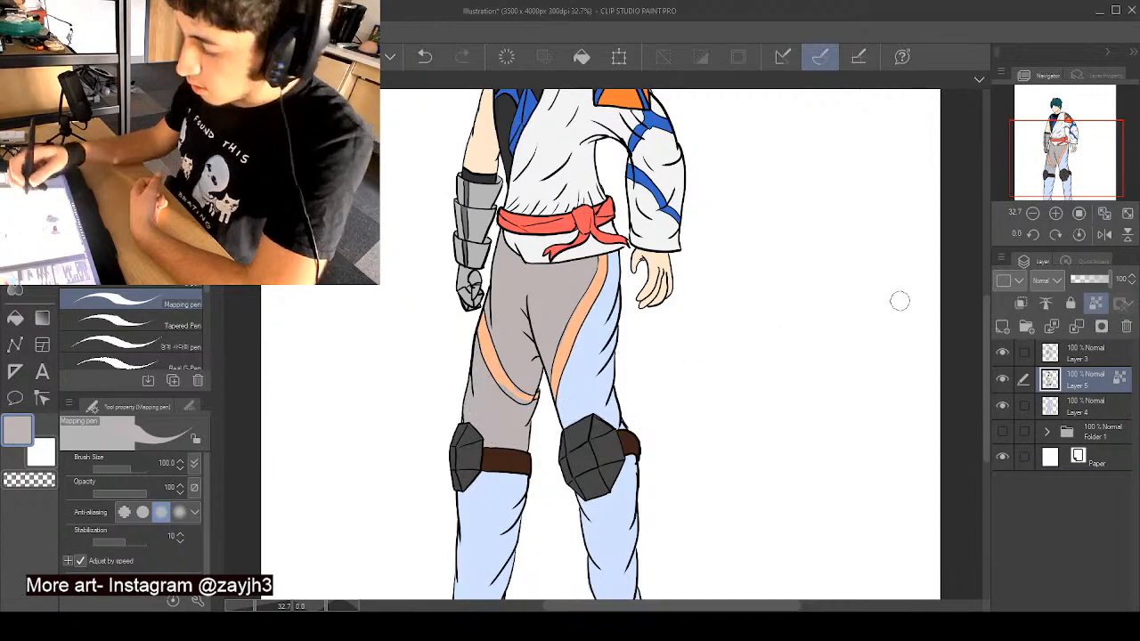
- Paint the other thigh warm grey from the stripe's outer edge to the knee pad, sampling dark grey to clean the pad's edge
scroll(593, 313, up, 4)
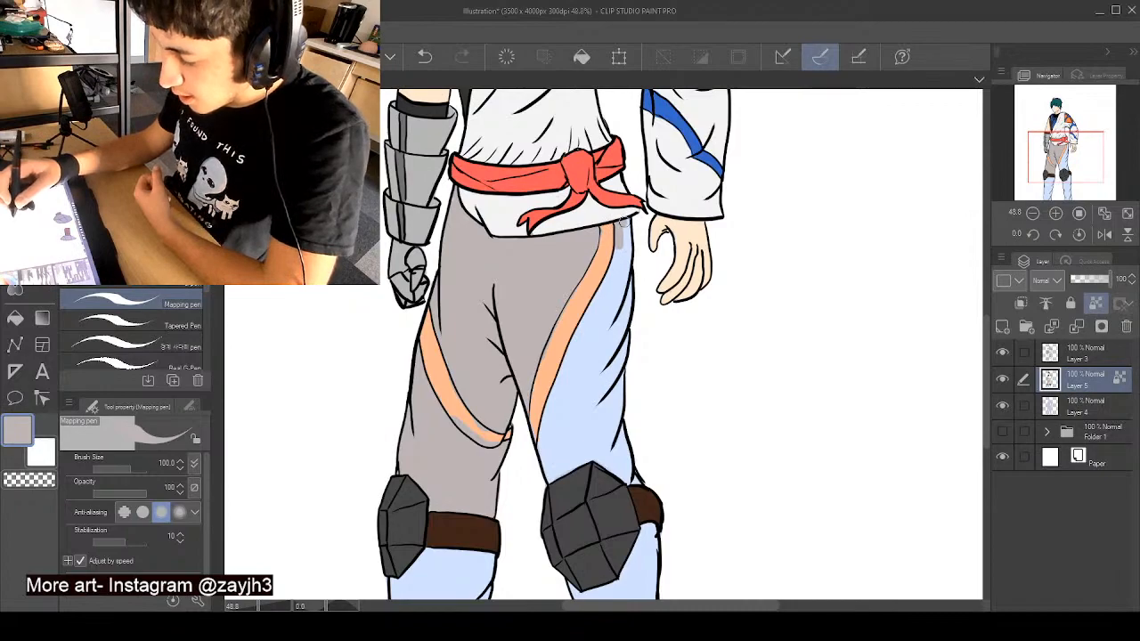
mouse_move(621, 222)
mouse_down()
mouse_move(547, 445)
mouse_move(567, 363)
mouse_move(545, 457)
mouse_up()
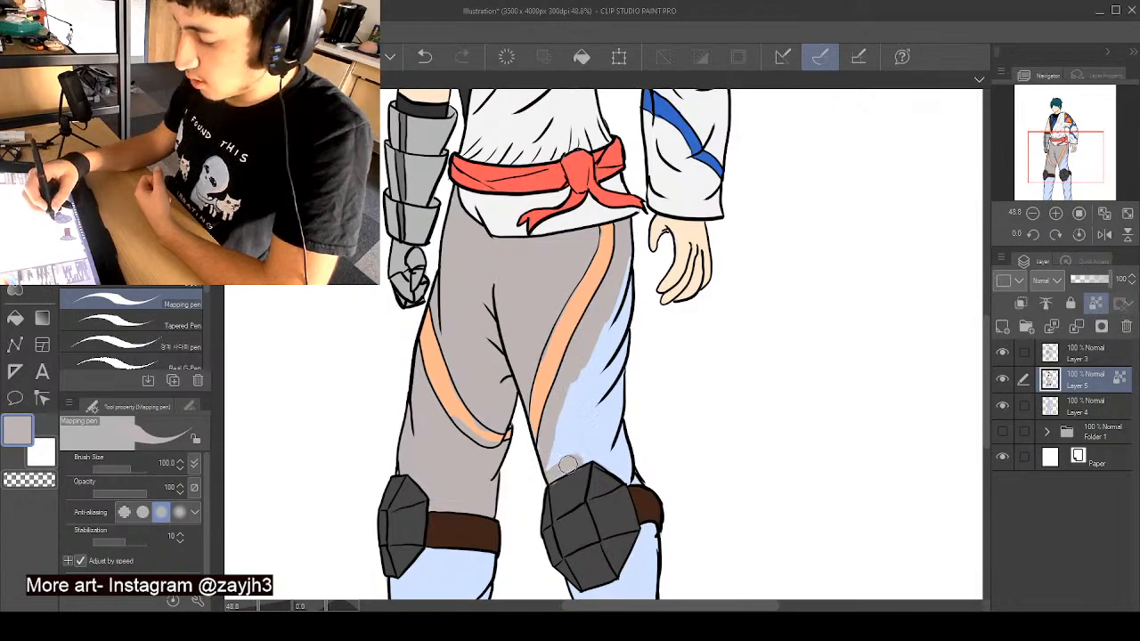
drag(568, 464, 552, 465)
alt+click(567, 481)
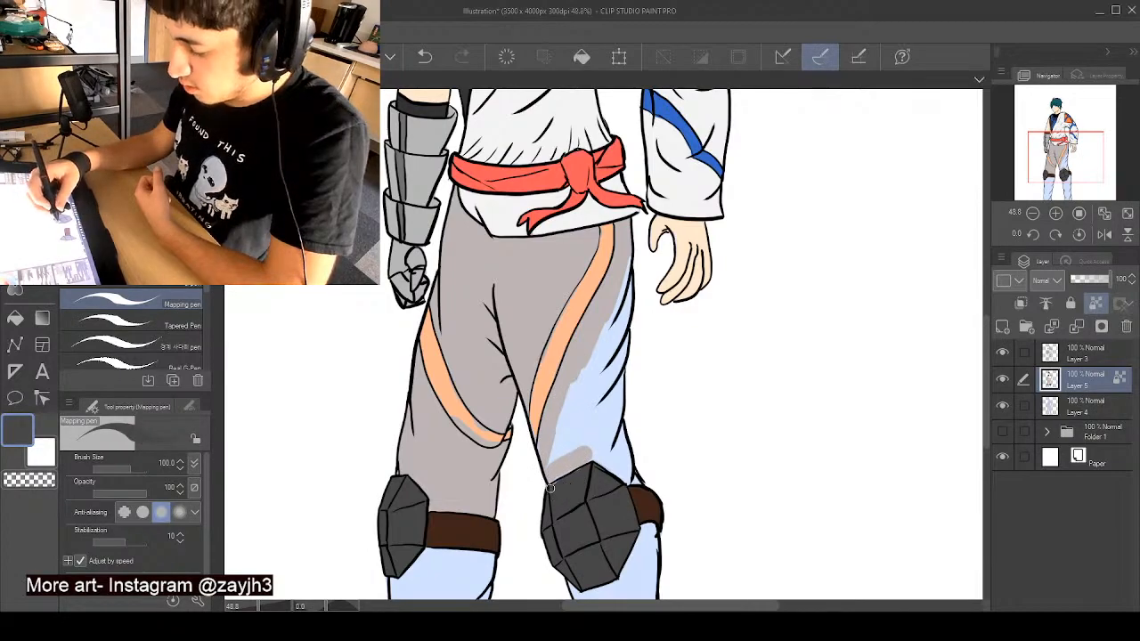
alt+click(552, 456)
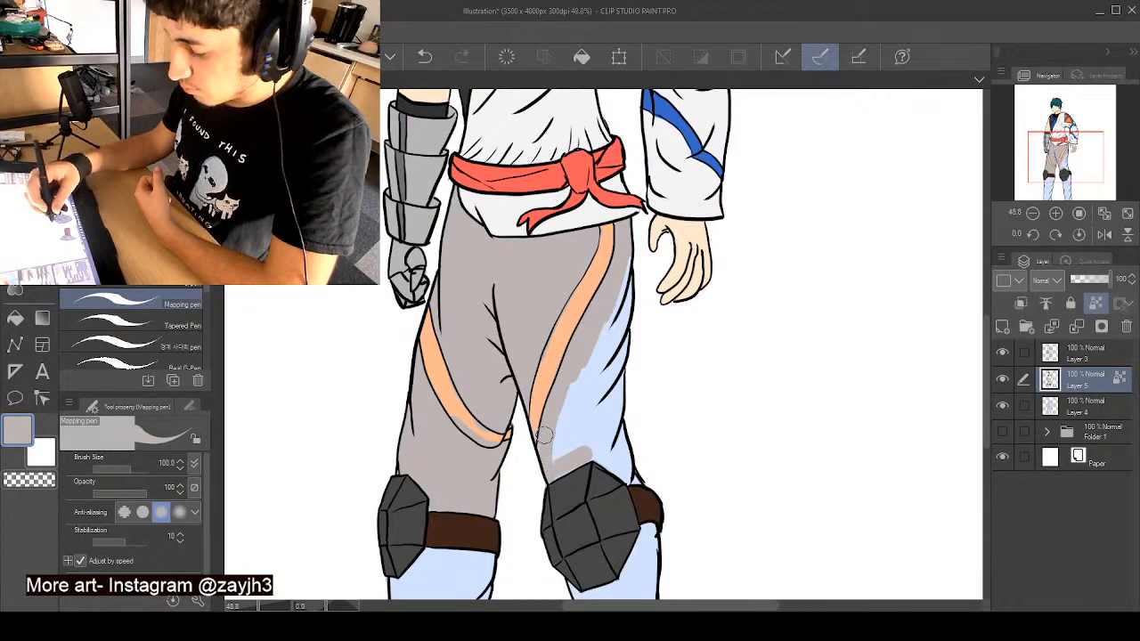
mouse_move(543, 425)
mouse_down()
mouse_move(578, 386)
mouse_move(619, 298)
mouse_move(608, 388)
mouse_move(625, 444)
mouse_move(598, 462)
mouse_move(603, 440)
mouse_move(563, 448)
mouse_move(601, 378)
mouse_up()
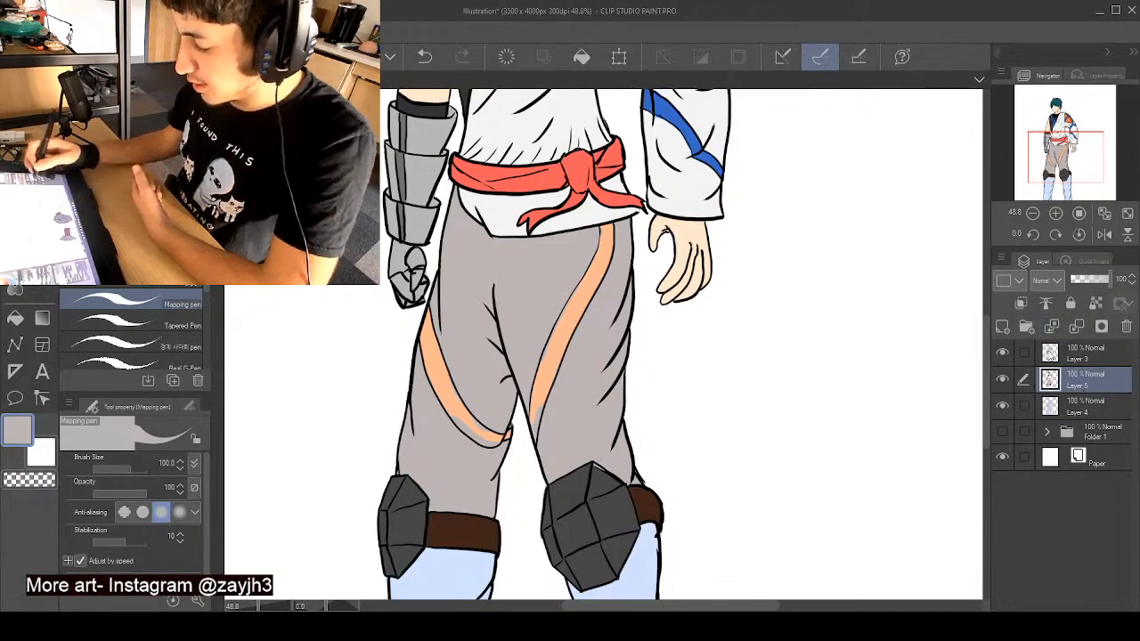
click(1096, 302)
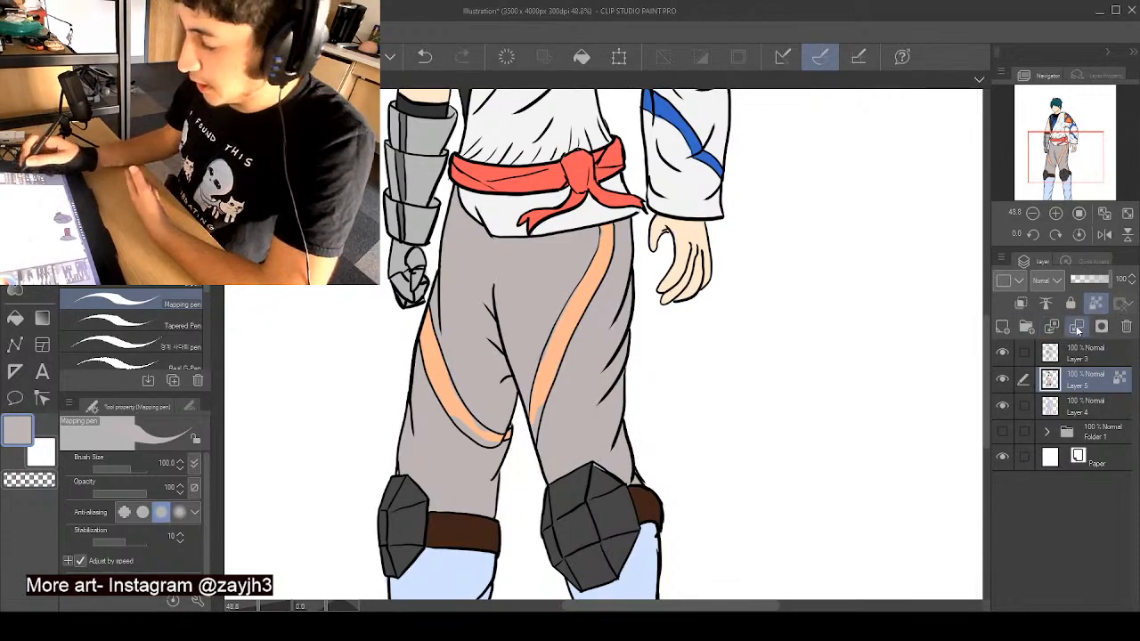
alt+click(611, 491)
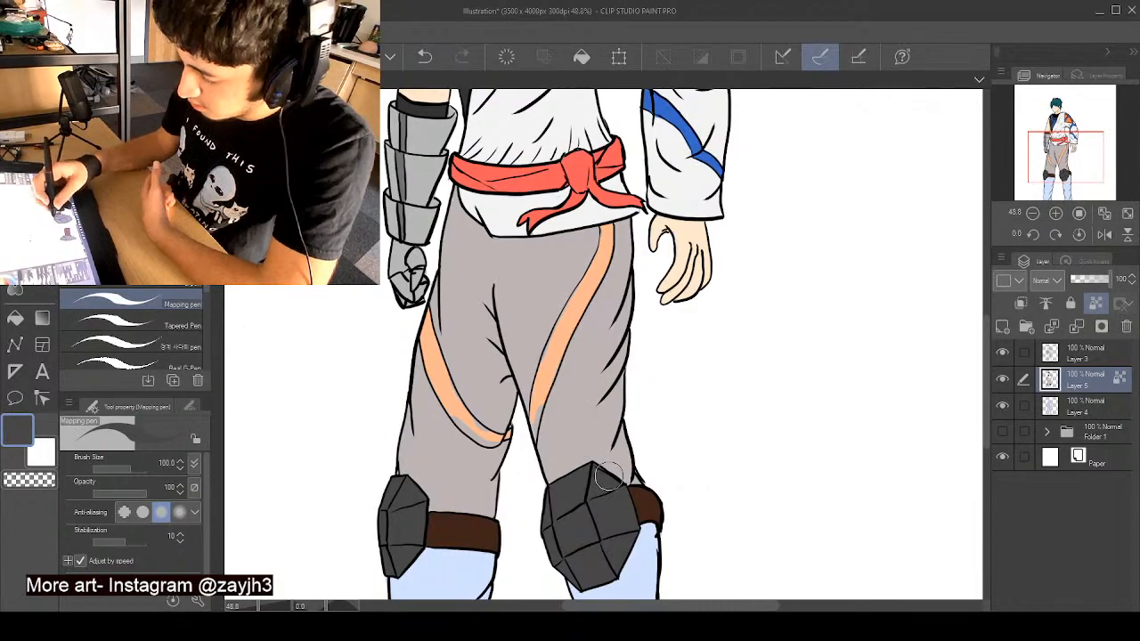
alt+click(583, 406)
- Fill the lower leg nearest the armoured hand with warm grey and tidy the knee strap's lower edge with sampled brown
drag(987, 334, 985, 432)
drag(422, 264, 393, 374)
mouse_move(389, 289)
mouse_down()
mouse_move(407, 341)
mouse_move(394, 472)
mouse_move(417, 401)
mouse_move(445, 471)
mouse_move(456, 427)
mouse_up()
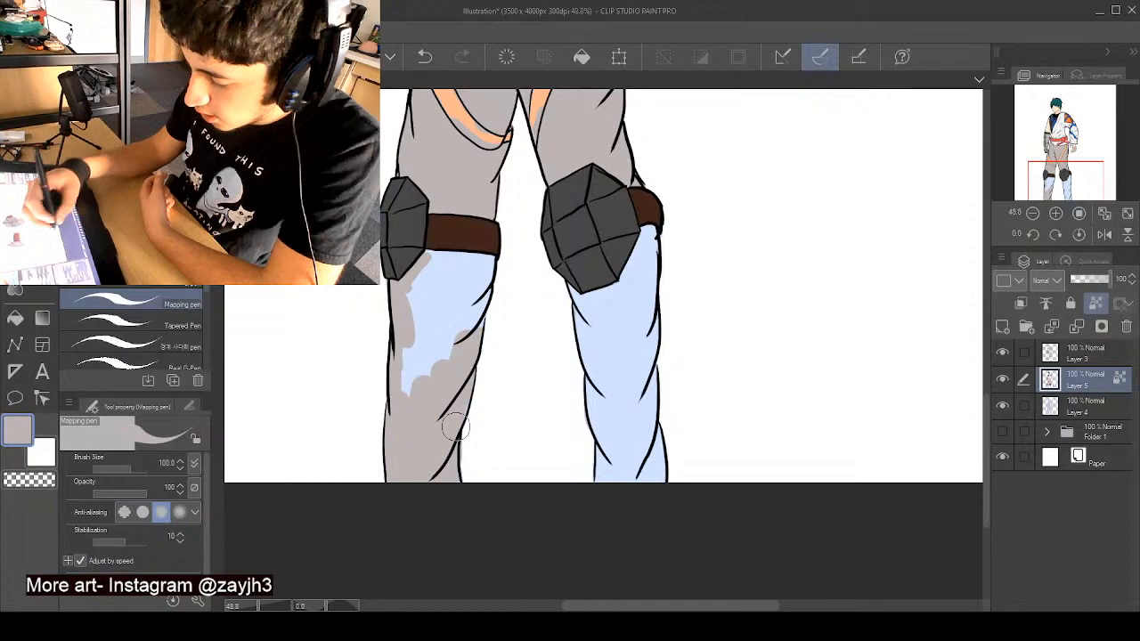
alt+click(447, 239)
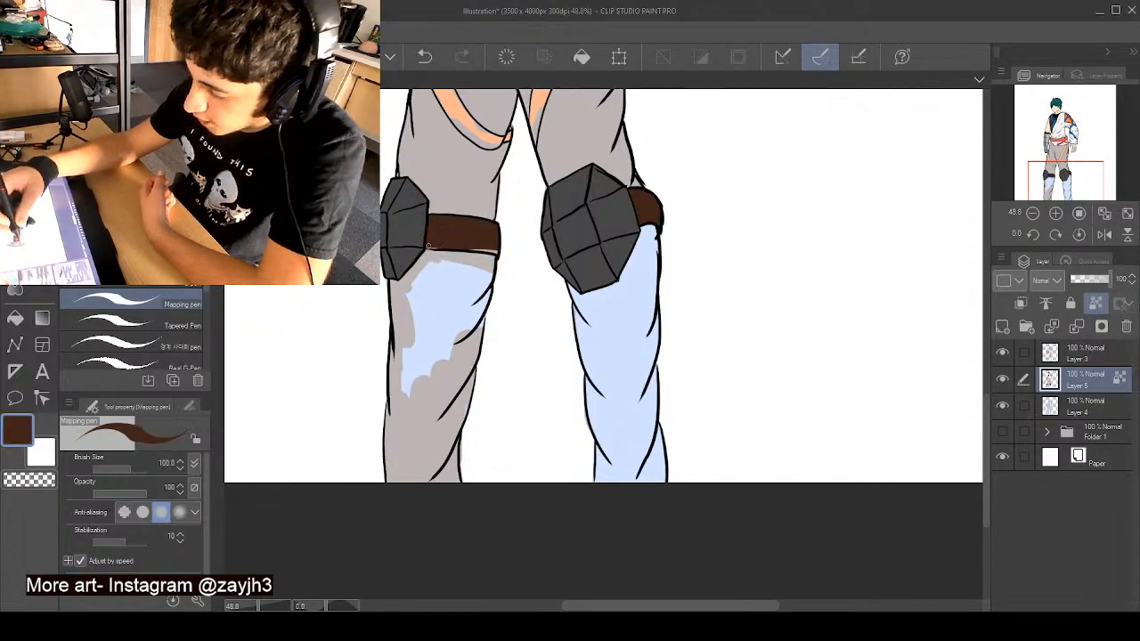
alt+click(464, 259)
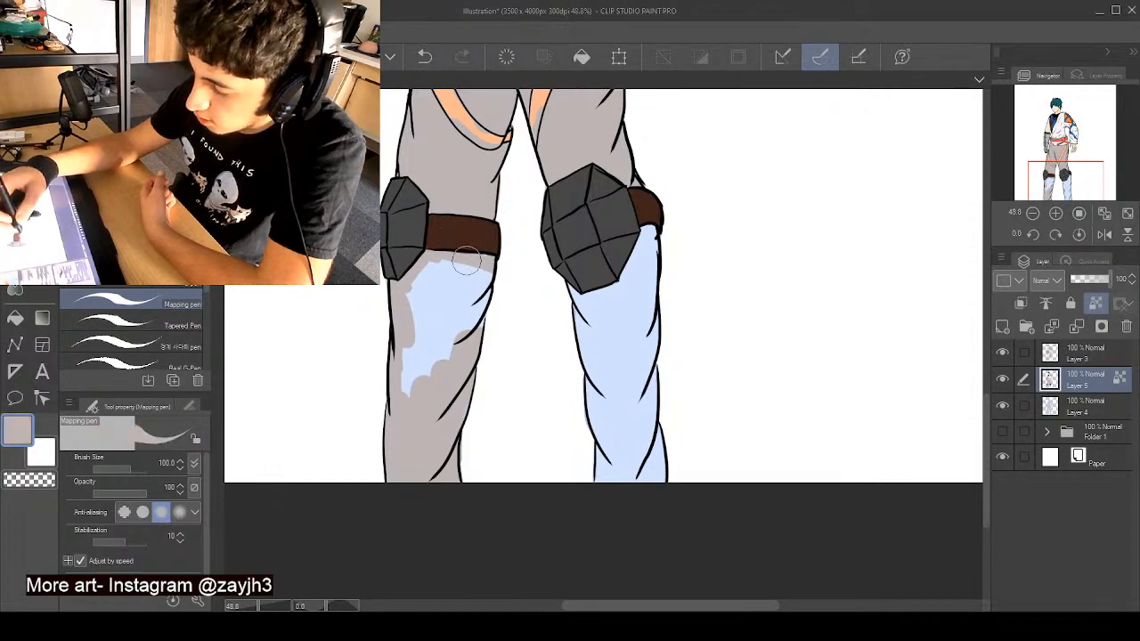
mouse_move(499, 265)
mouse_down()
mouse_move(471, 327)
mouse_move(462, 269)
mouse_move(431, 271)
mouse_move(415, 310)
mouse_move(413, 397)
mouse_move(465, 287)
mouse_up()
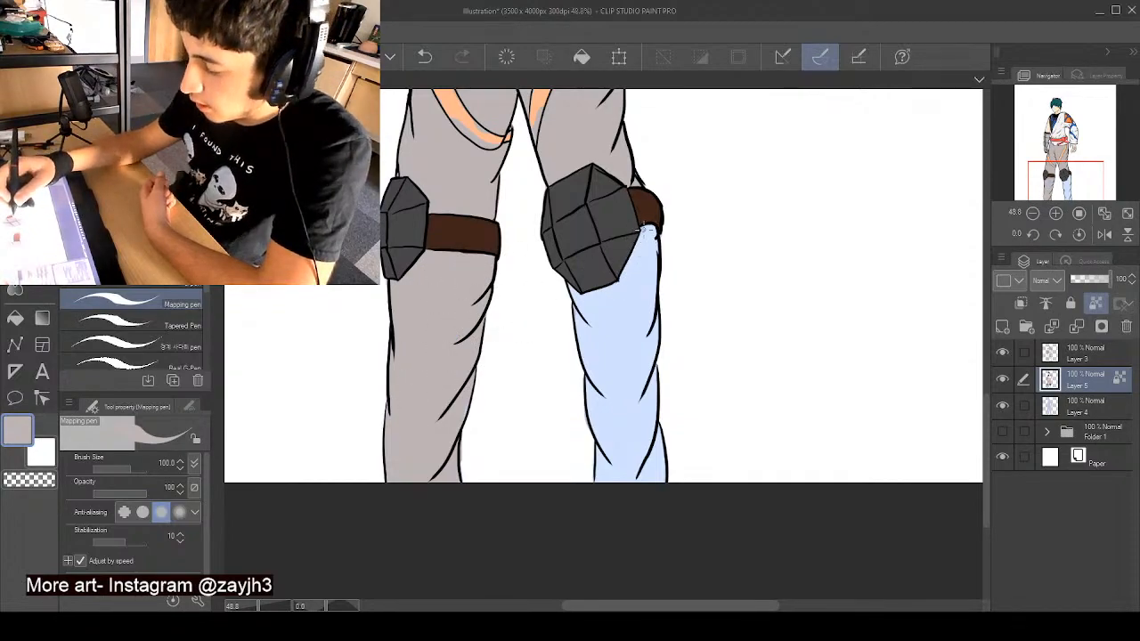
- Paint the other lower leg warm grey beneath the knee pad and unlock the transparent pixels of Layer 5
mouse_move(643, 230)
mouse_down()
mouse_move(642, 259)
mouse_move(643, 241)
mouse_move(601, 303)
mouse_move(575, 294)
mouse_move(592, 311)
mouse_move(610, 278)
mouse_up()
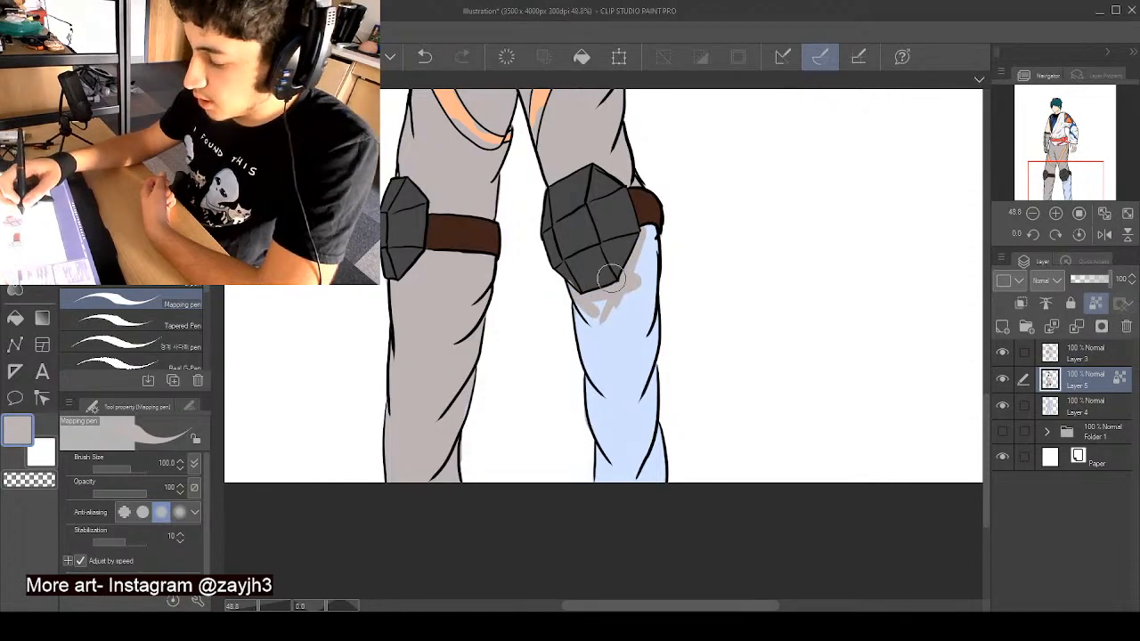
alt+click(610, 278)
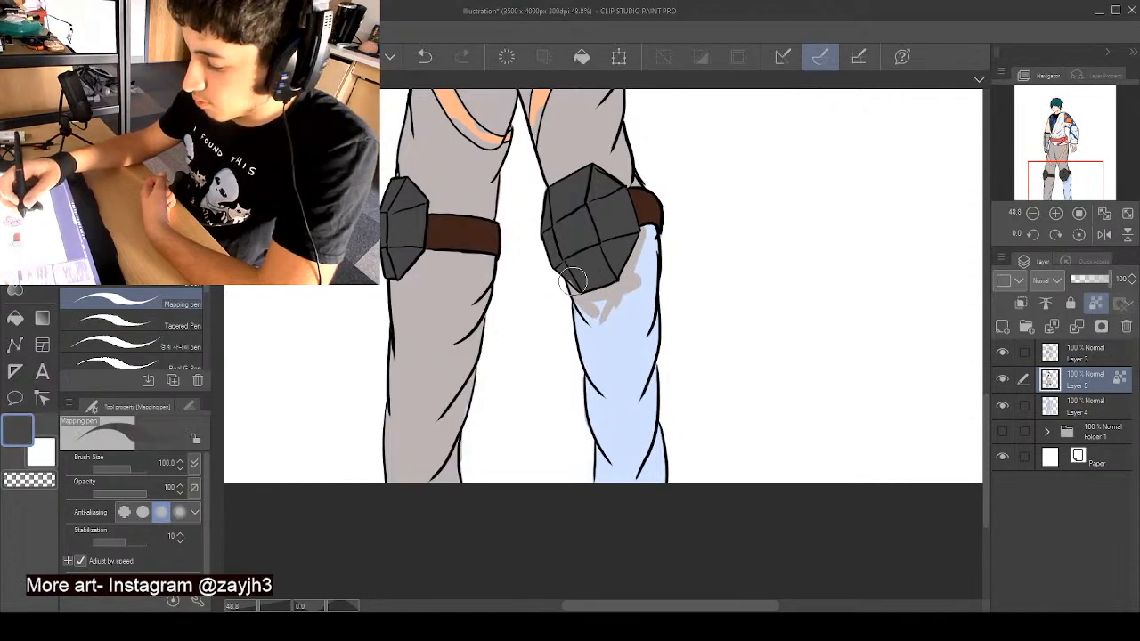
alt+click(612, 158)
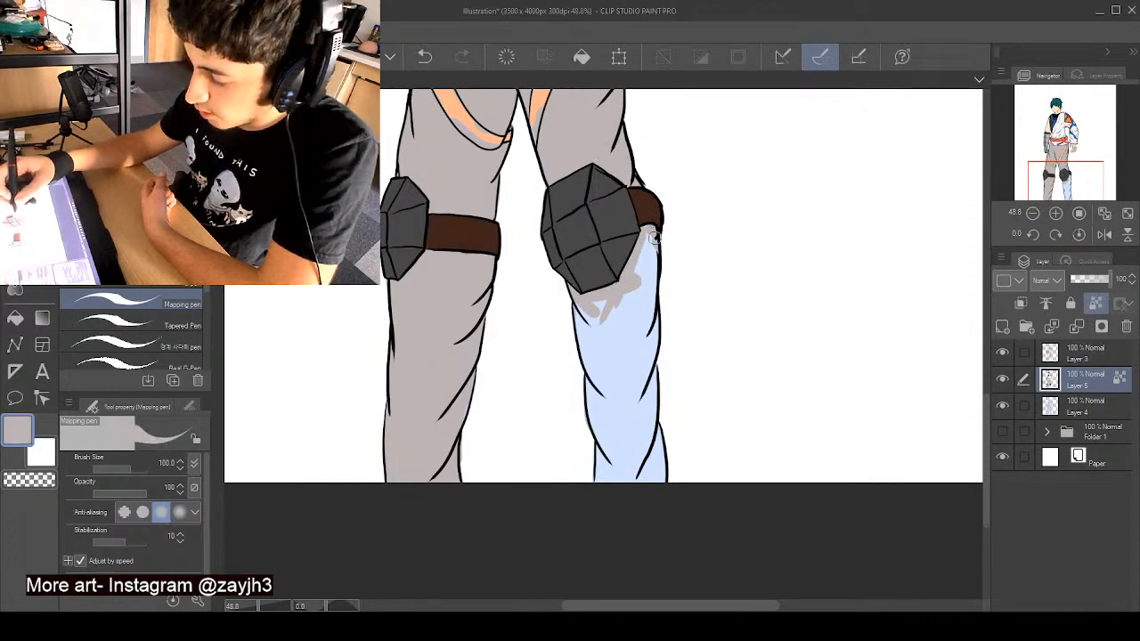
mouse_move(655, 236)
mouse_down()
mouse_move(627, 331)
mouse_move(624, 309)
mouse_move(583, 326)
mouse_move(613, 457)
mouse_move(594, 454)
mouse_move(607, 416)
mouse_move(655, 355)
mouse_move(650, 320)
mouse_move(623, 353)
mouse_move(648, 290)
mouse_move(606, 431)
mouse_up()
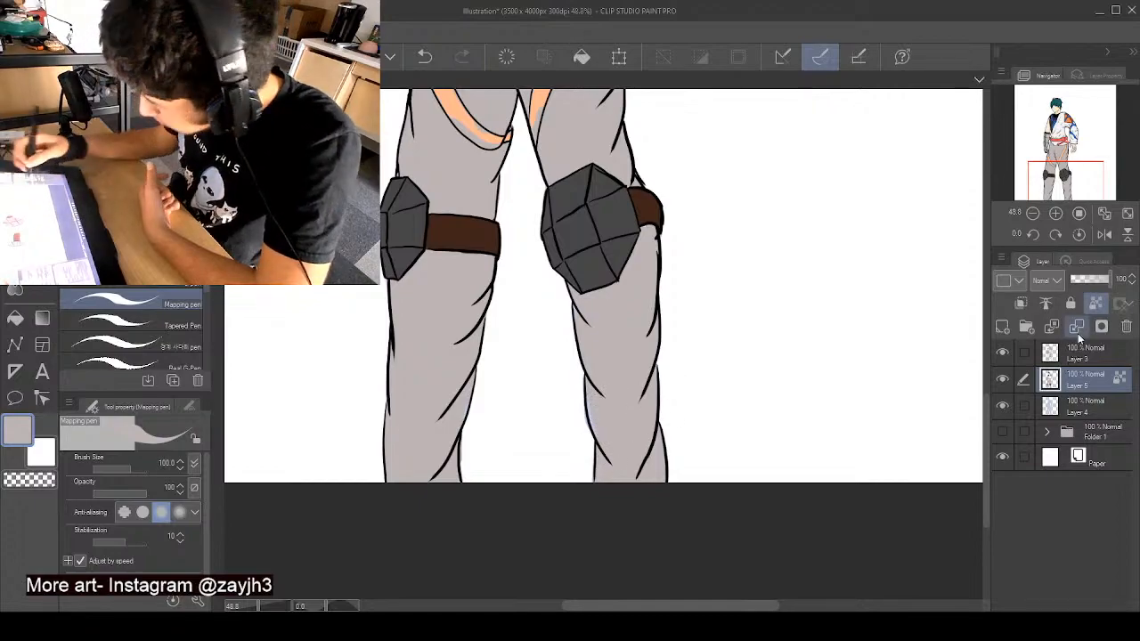
click(1096, 302)
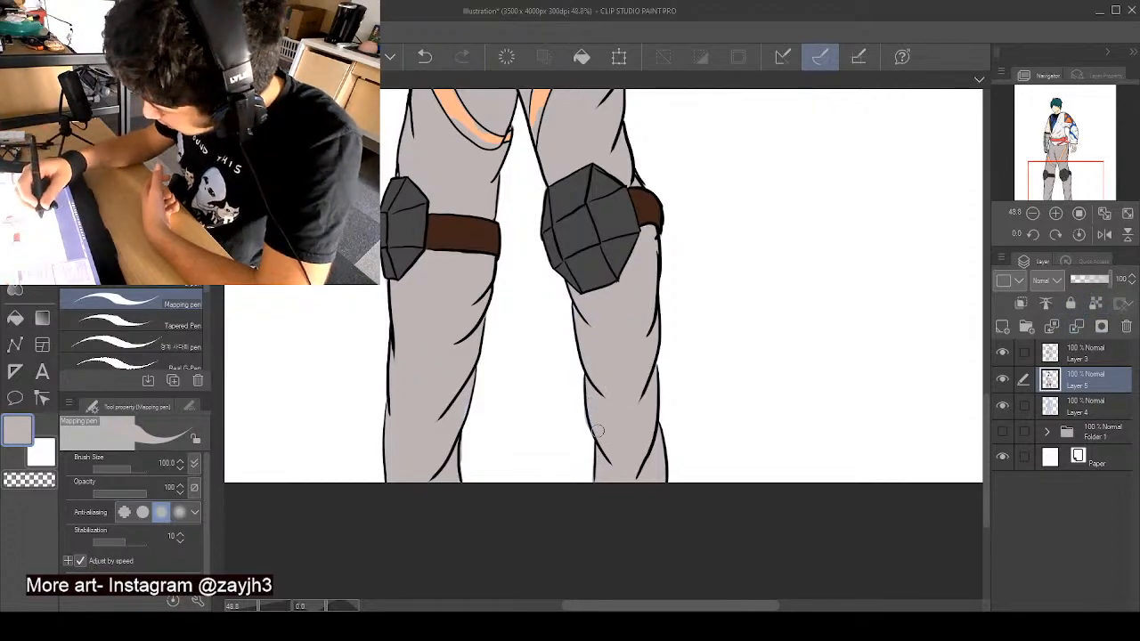
- Sample the shoulder panel's bright orange, lock Layer 5's transparent pixels and repaint the trouser stripe nearest the armoured hand
mouse_move(985, 412)
mouse_down()
mouse_move(983, 307)
mouse_move(986, 330)
mouse_up()
alt+click(495, 174)
alt+click(623, 111)
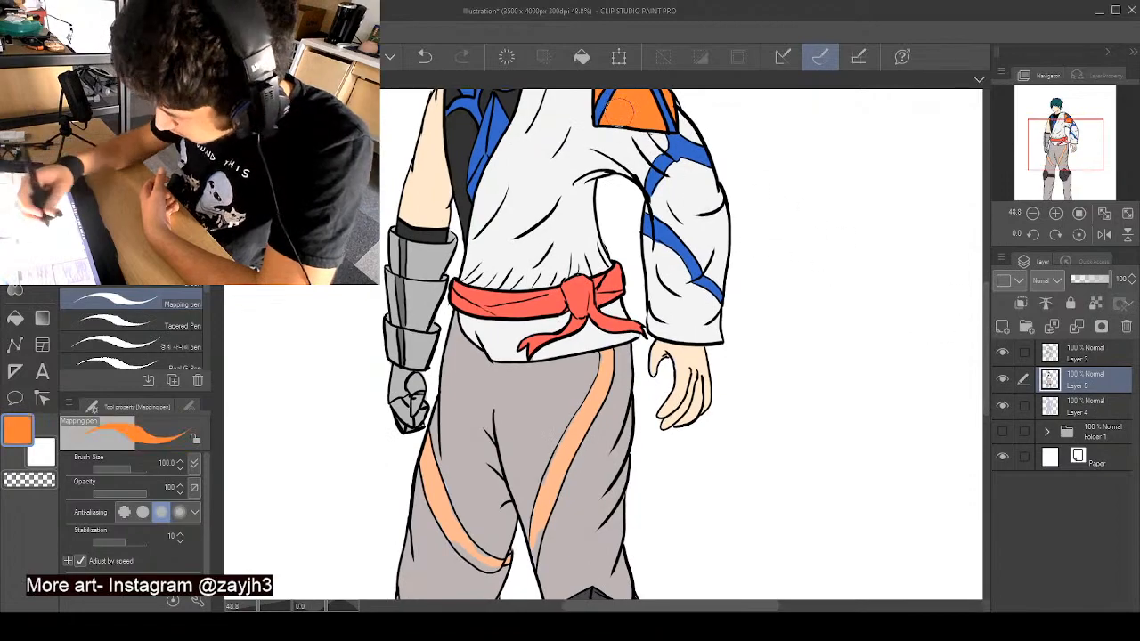
drag(427, 439, 435, 473)
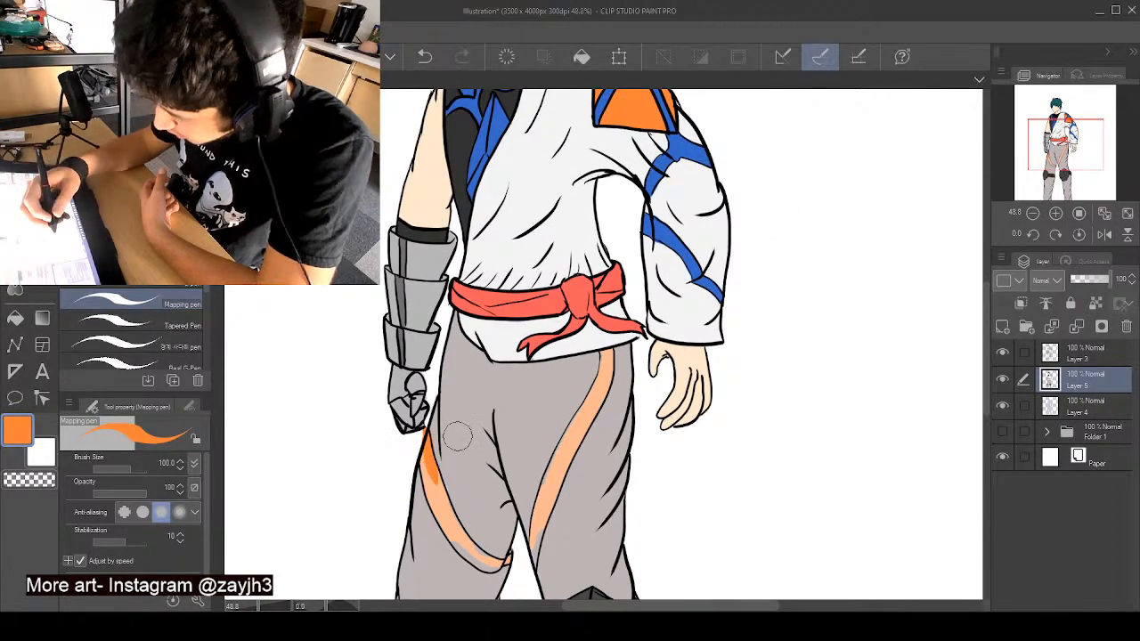
key(ctrl+z)
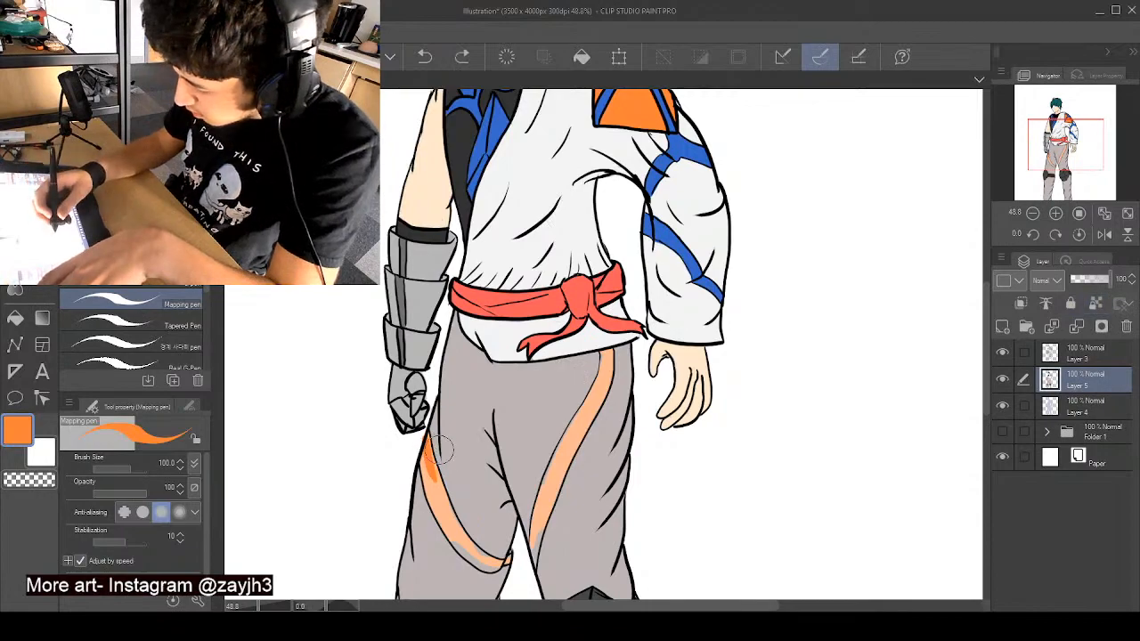
click(1095, 303)
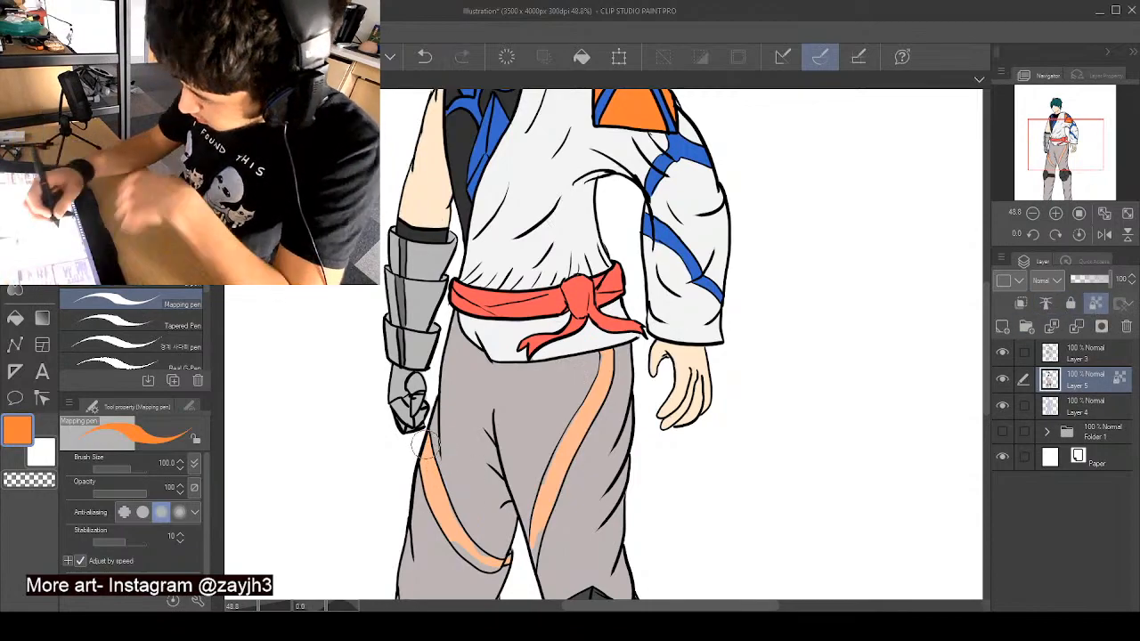
drag(429, 442, 444, 524)
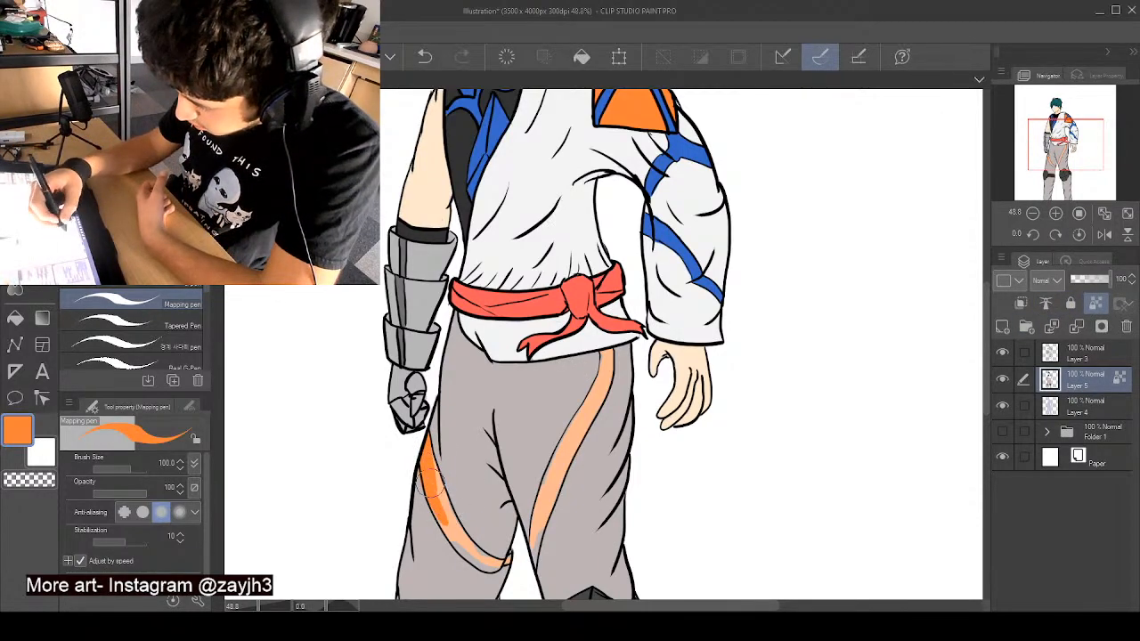
drag(430, 481, 466, 551)
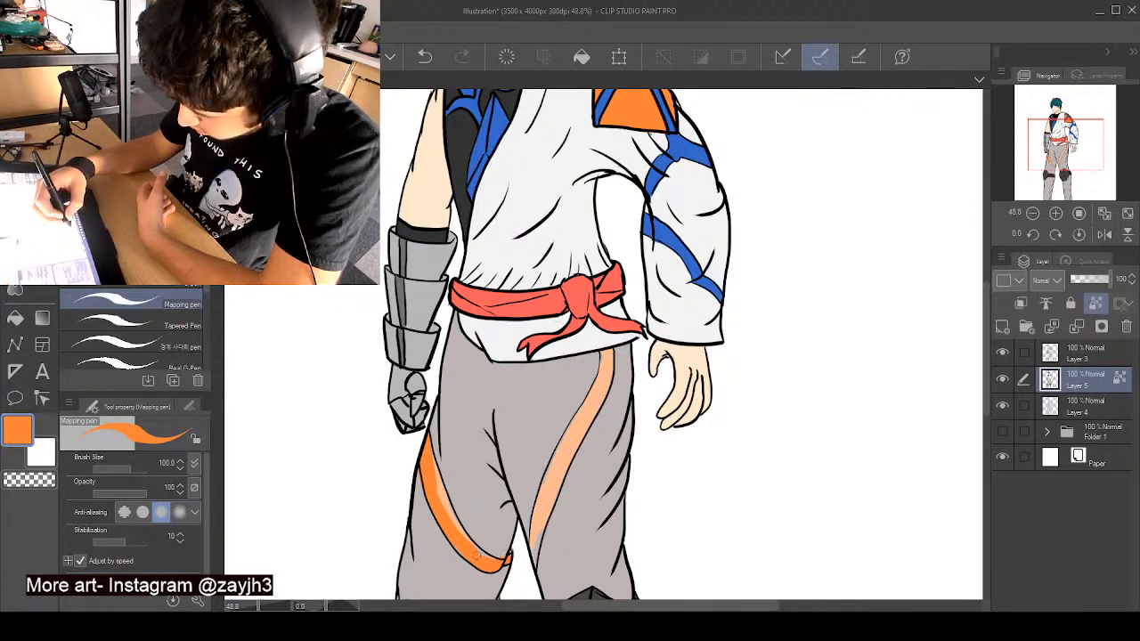
drag(429, 470, 456, 527)
mouse_move(431, 475)
mouse_down()
mouse_move(450, 521)
mouse_move(434, 479)
mouse_up()
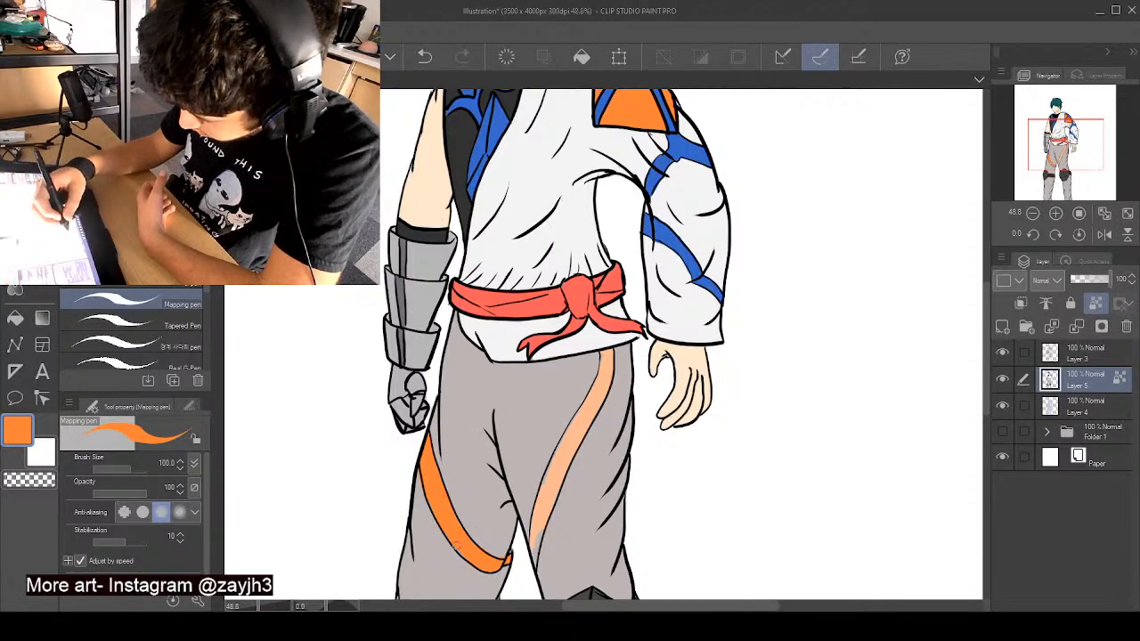
- Repaint the trouser stripe on the bare hand's side bright orange up to the tunic hem, cleaning its edge with sampled warm grey
mouse_move(536, 524)
mouse_down()
mouse_move(533, 556)
mouse_move(535, 541)
mouse_up()
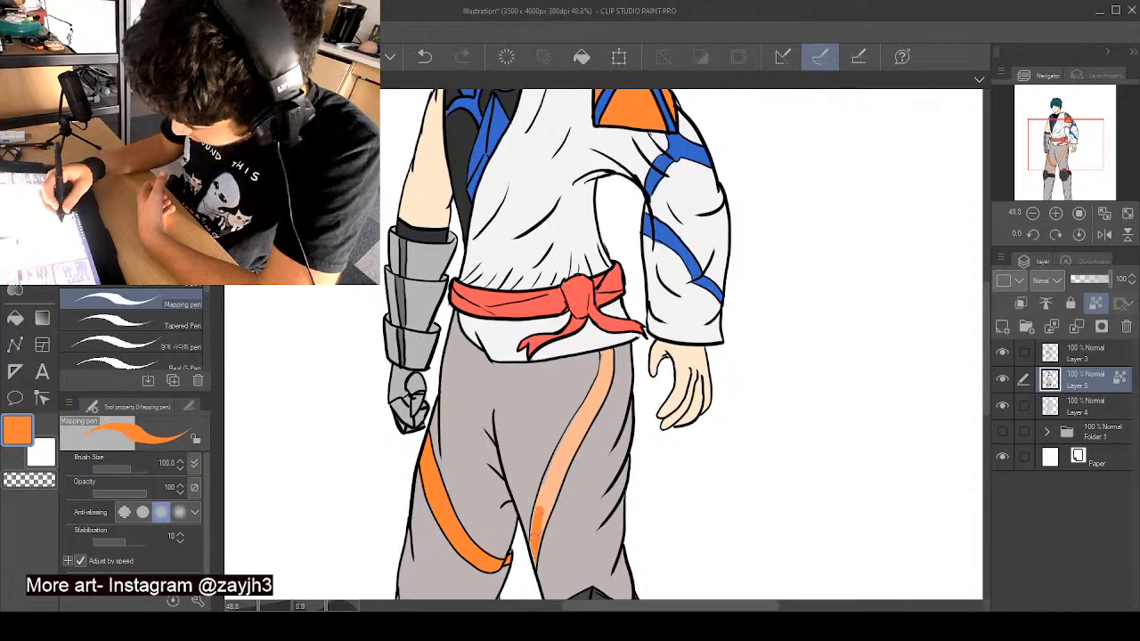
mouse_move(548, 474)
mouse_down()
mouse_move(532, 564)
mouse_move(576, 432)
mouse_move(546, 486)
mouse_move(605, 353)
mouse_up()
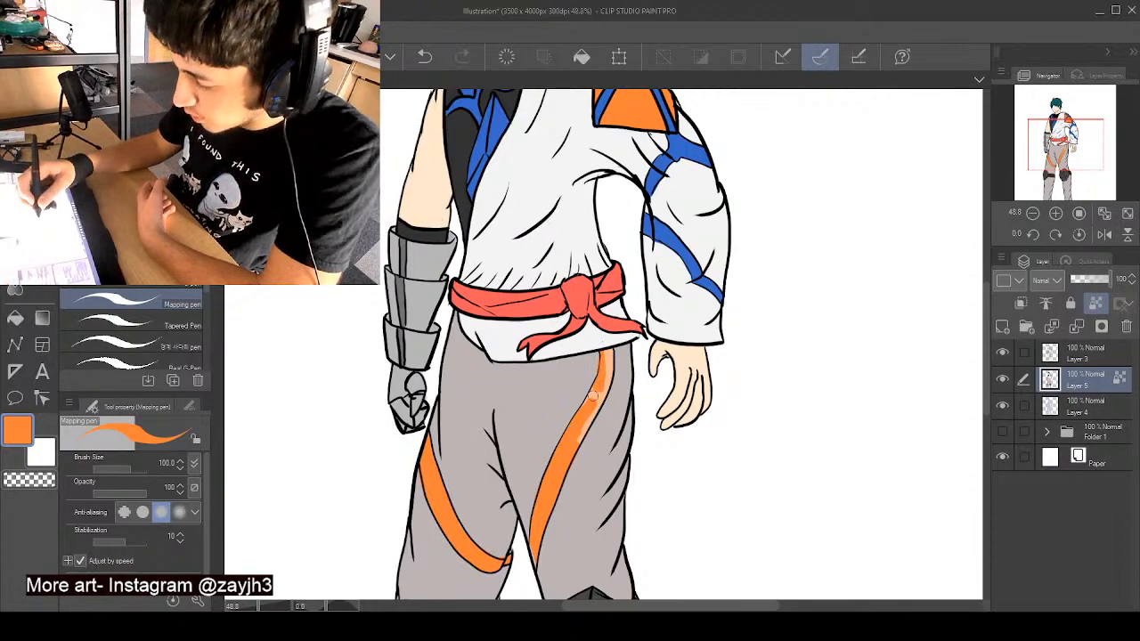
alt+click(623, 355)
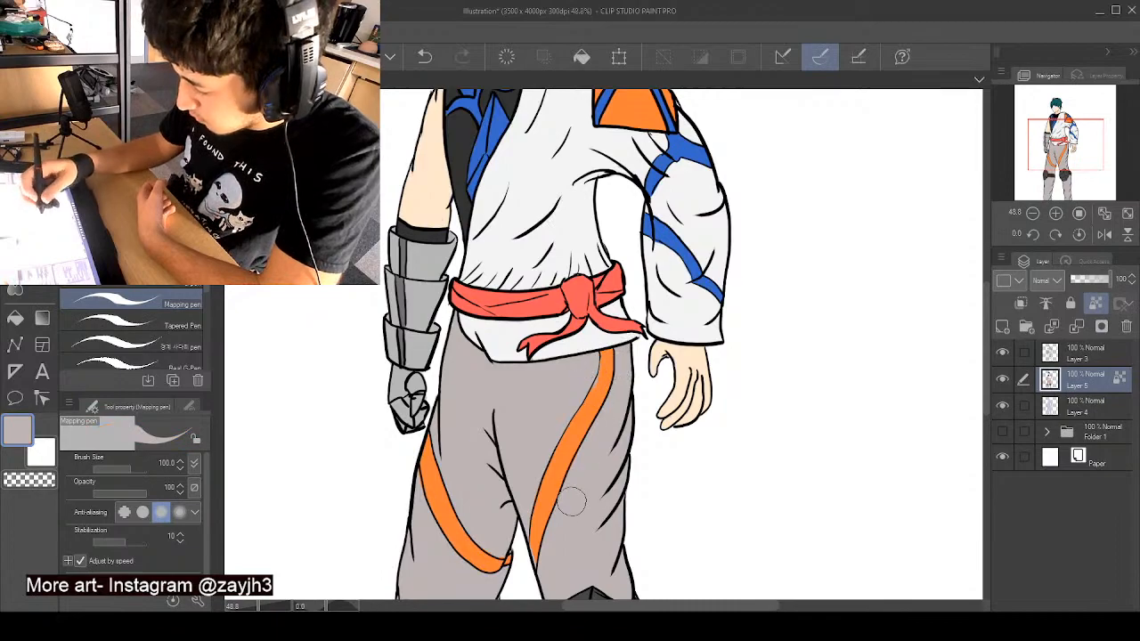
alt+click(534, 548)
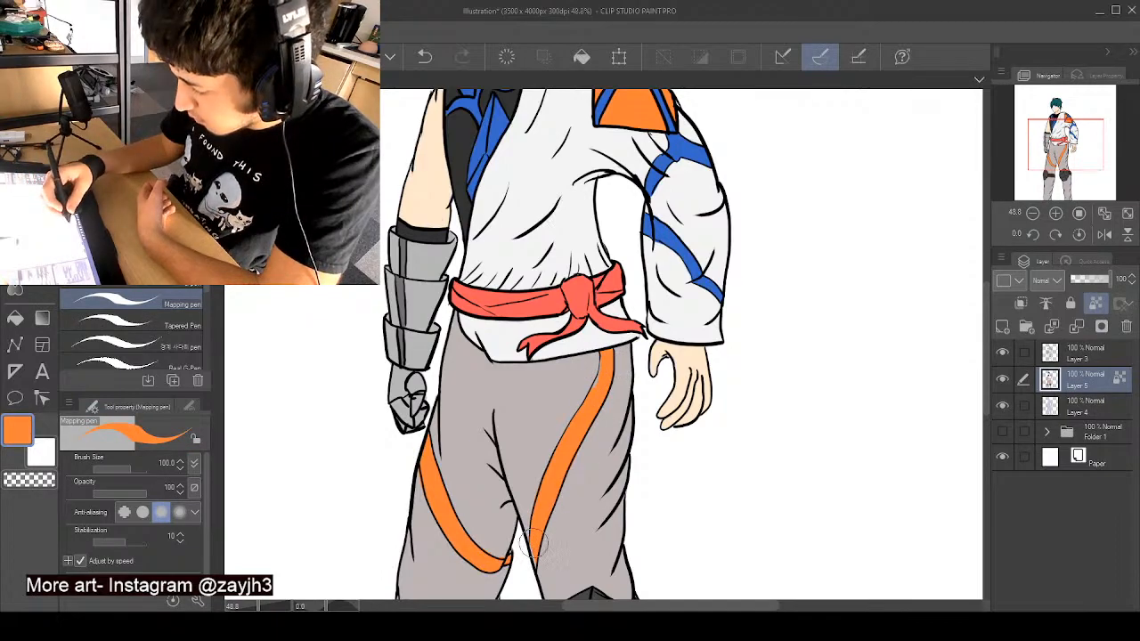
- Touch up the edges of the orange stripe nearest the armoured hand with sampled orange and warm grey
alt+click(499, 549)
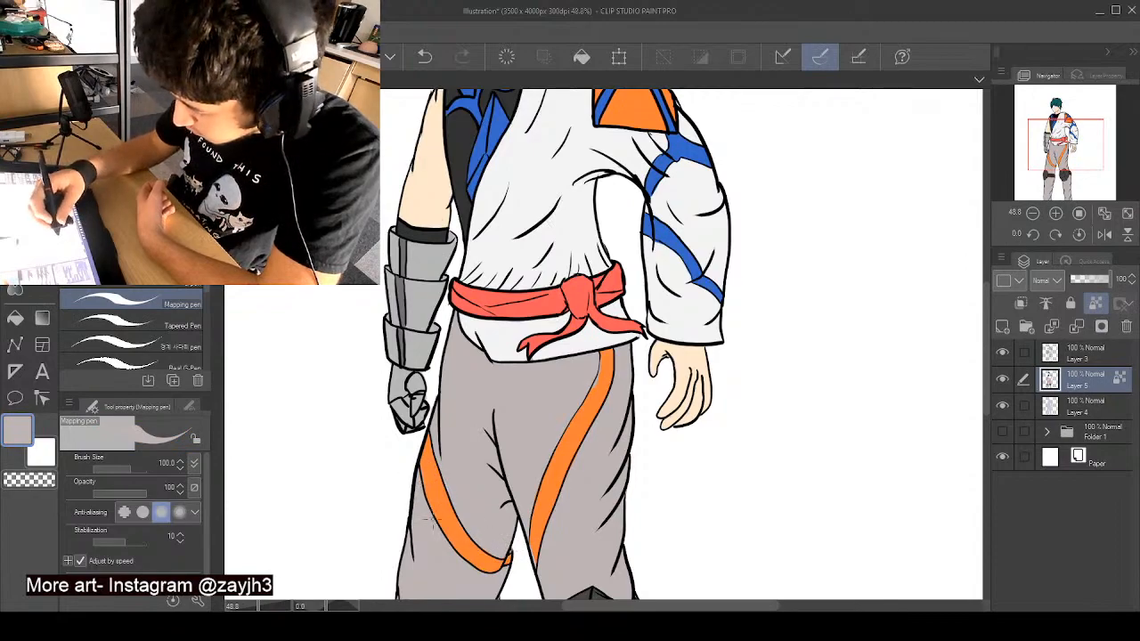
alt+click(433, 486)
drag(429, 483, 434, 505)
alt+click(445, 476)
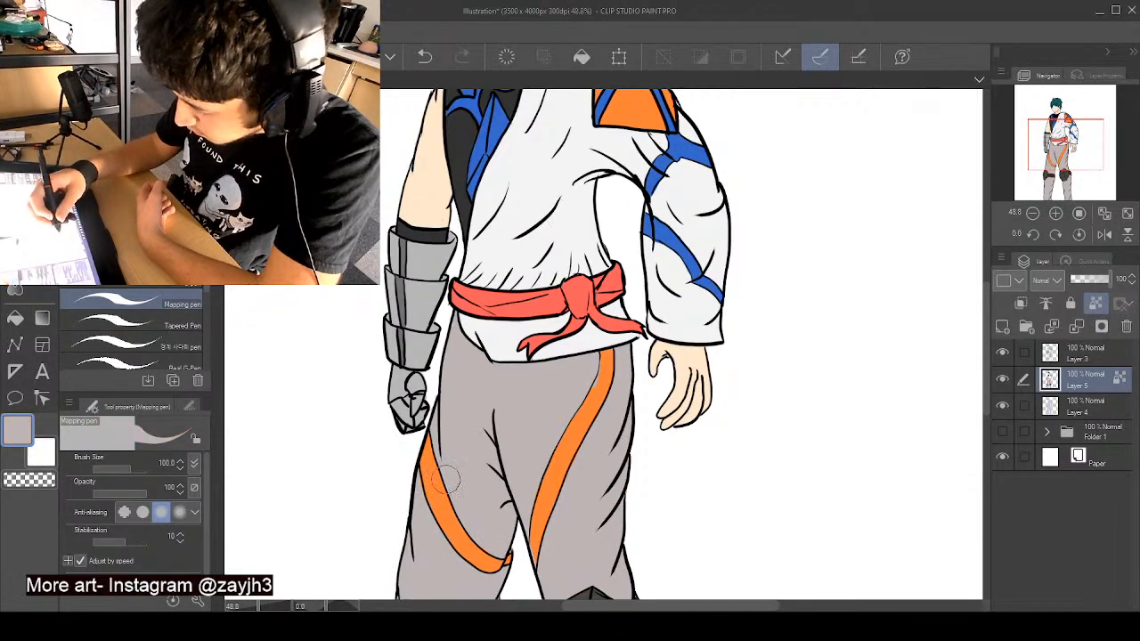
scroll(478, 508, down, 2)
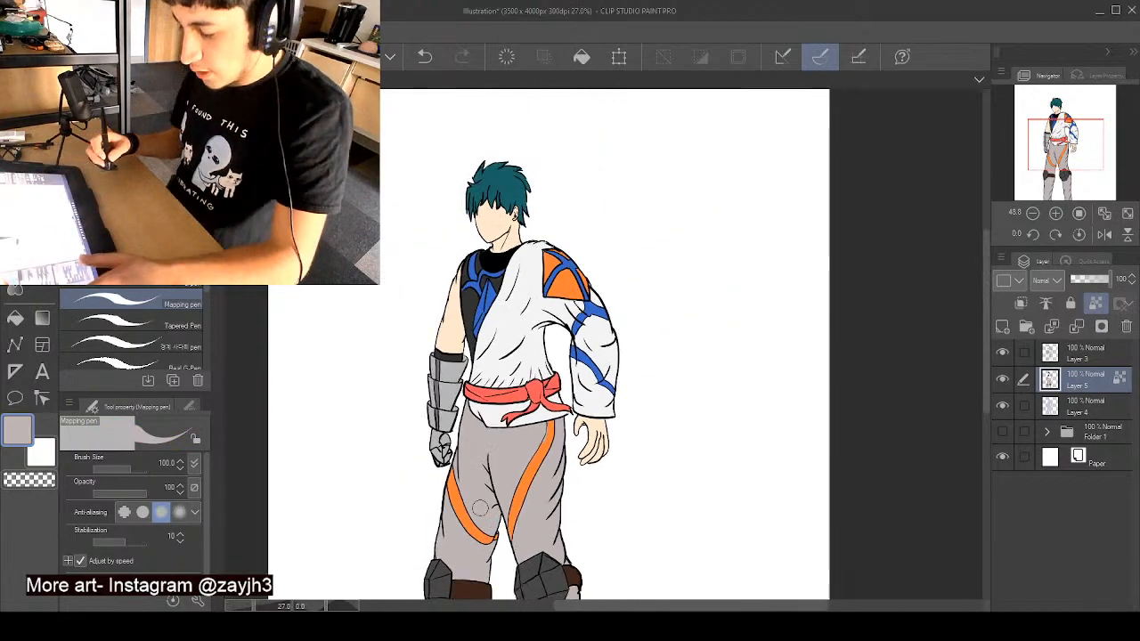
scroll(480, 508, down, 1)
drag(985, 331, 983, 378)
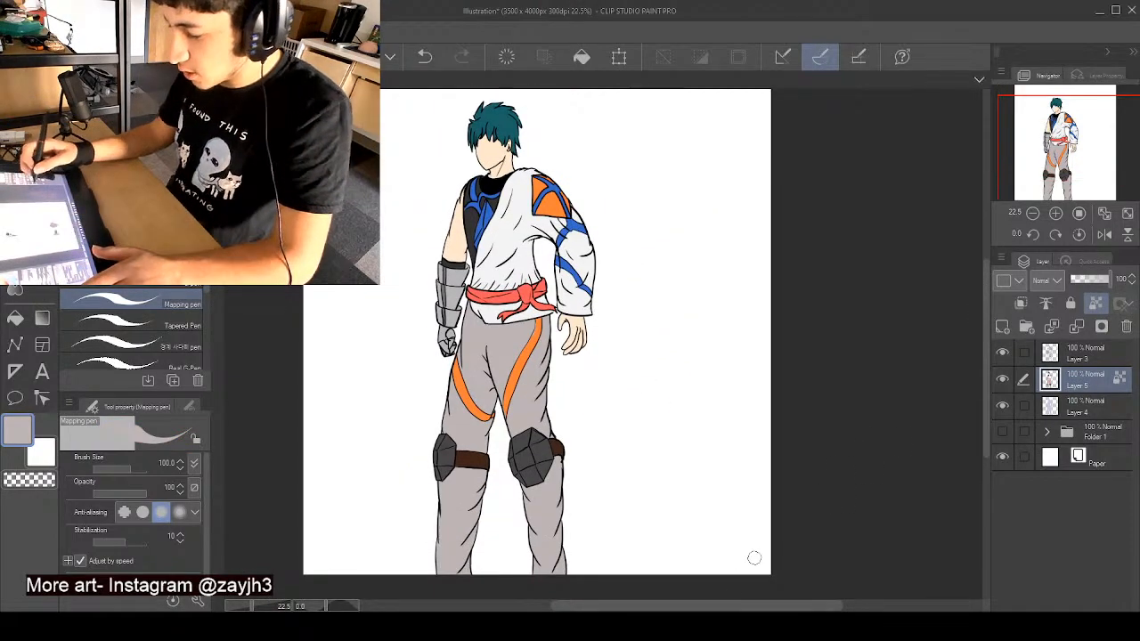
drag(705, 606, 661, 606)
drag(985, 388, 985, 378)
scroll(944, 375, down, 1)
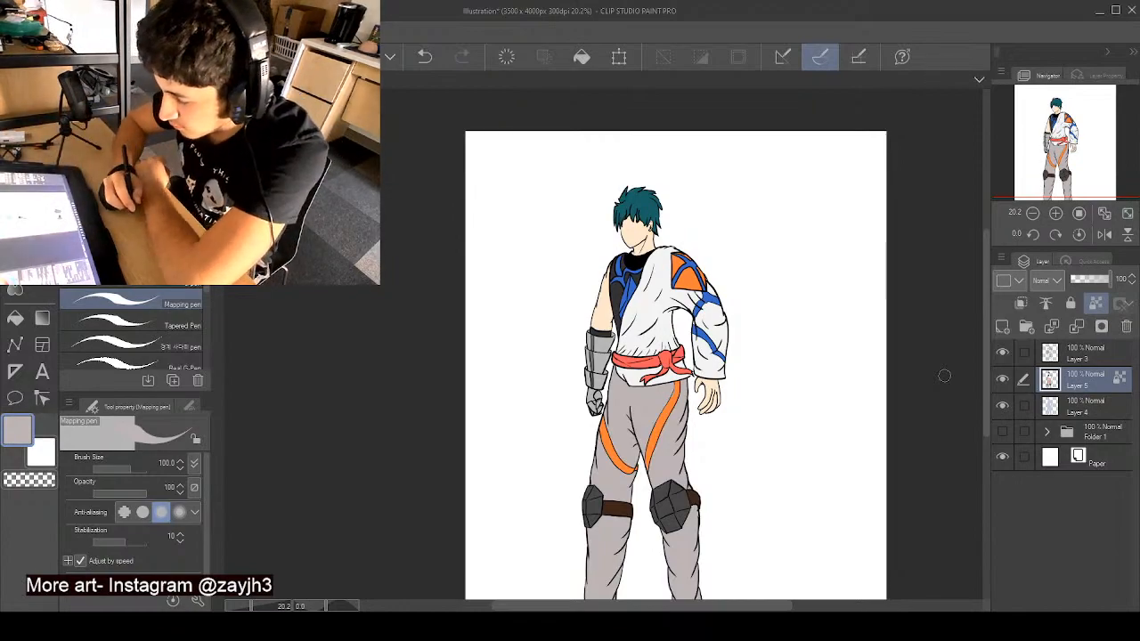
- Lasso-select the character's upper body, looping around the head, torso and both arms down to the tunic hem
click(15, 155)
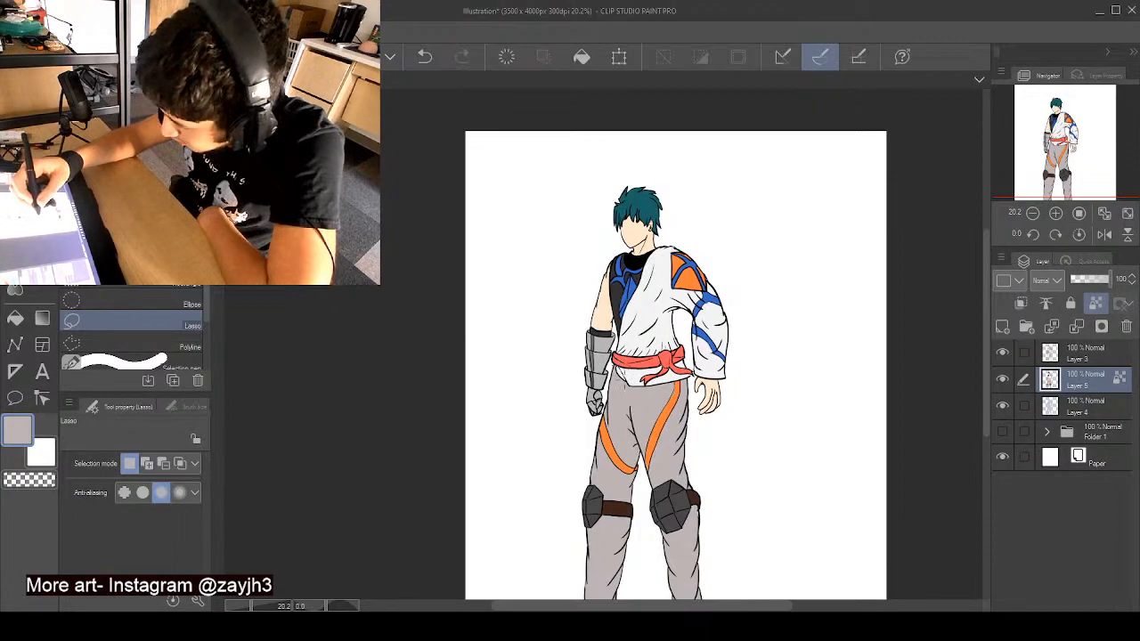
drag(616, 378, 621, 381)
scroll(628, 368, down, 3)
key(ctrl+z)
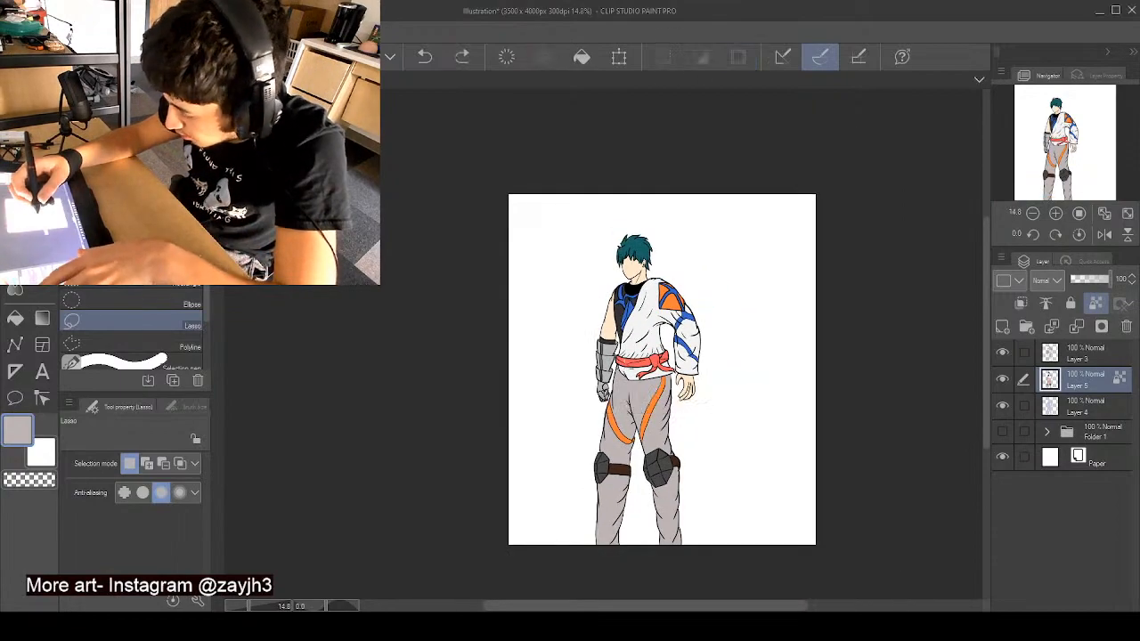
scroll(622, 365, up, 3)
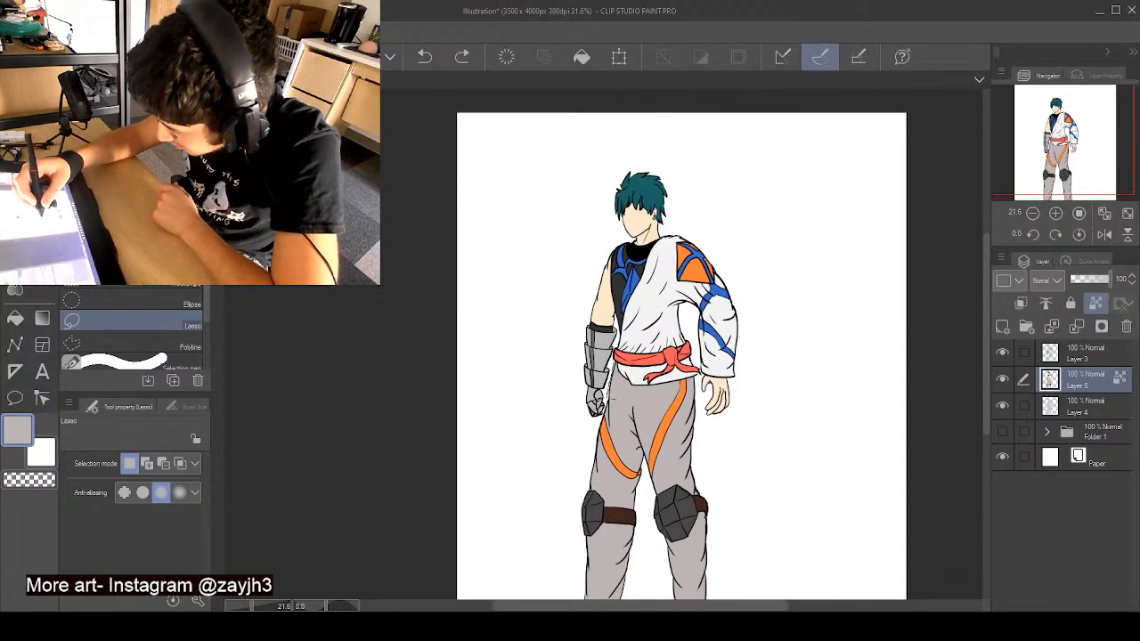
mouse_move(554, 322)
mouse_down()
mouse_move(603, 158)
mouse_move(677, 151)
mouse_move(752, 208)
mouse_move(755, 402)
mouse_up()
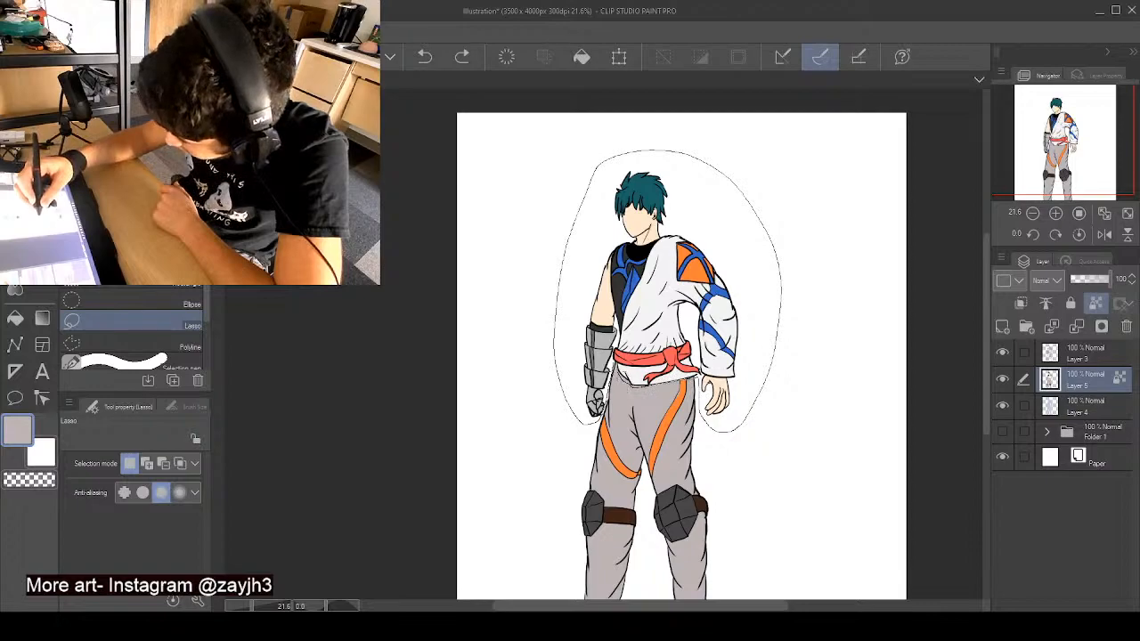
drag(735, 431, 732, 434)
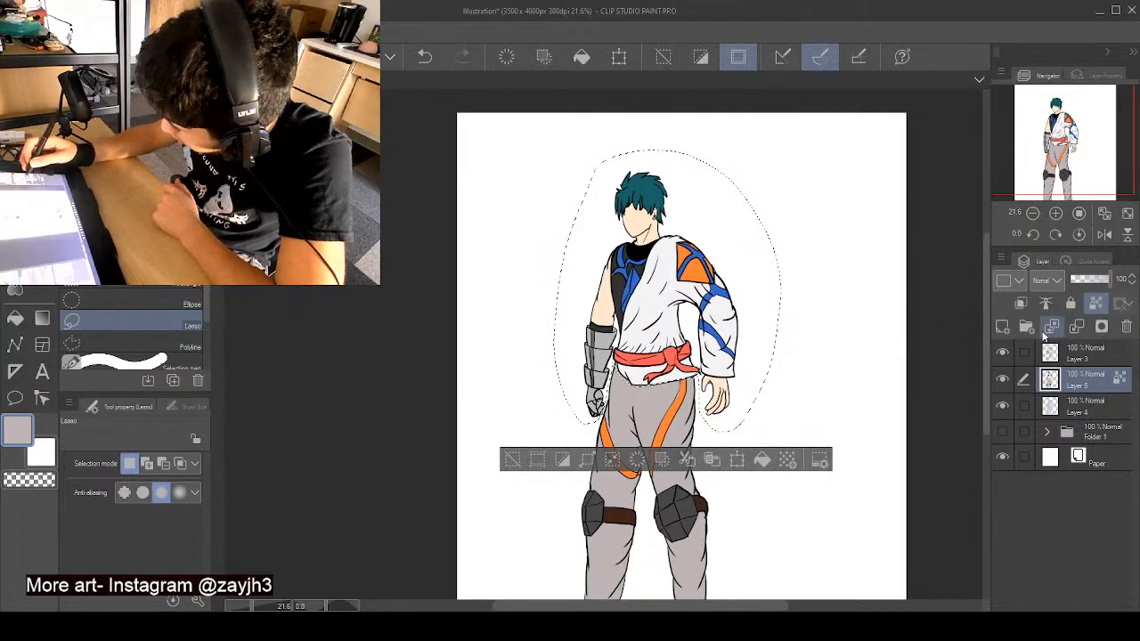
- Add Layer 3 to the layer selection, scale the selected upper body up slightly, realign it over the trousers and deselect
click(1023, 353)
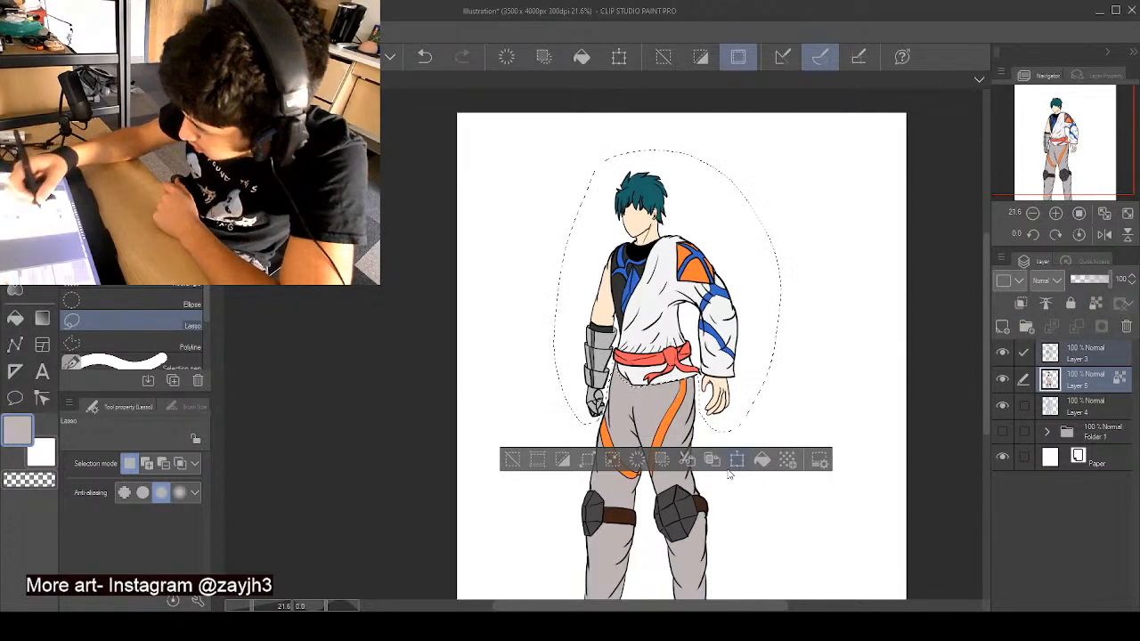
key(ctrl+t)
drag(781, 148, 810, 115)
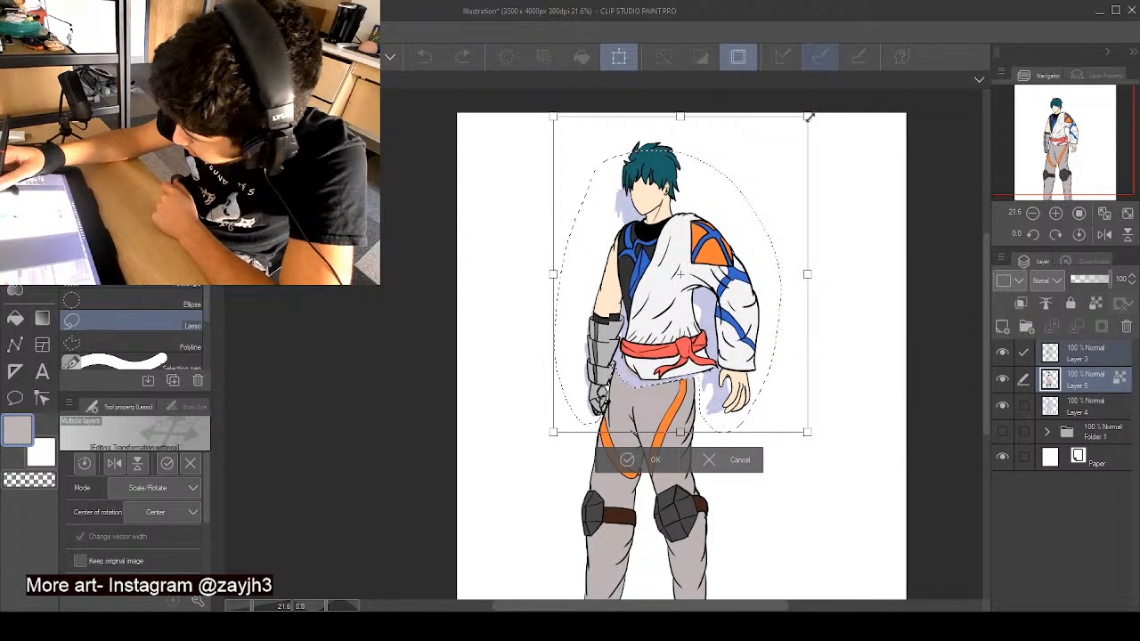
drag(780, 180, 770, 193)
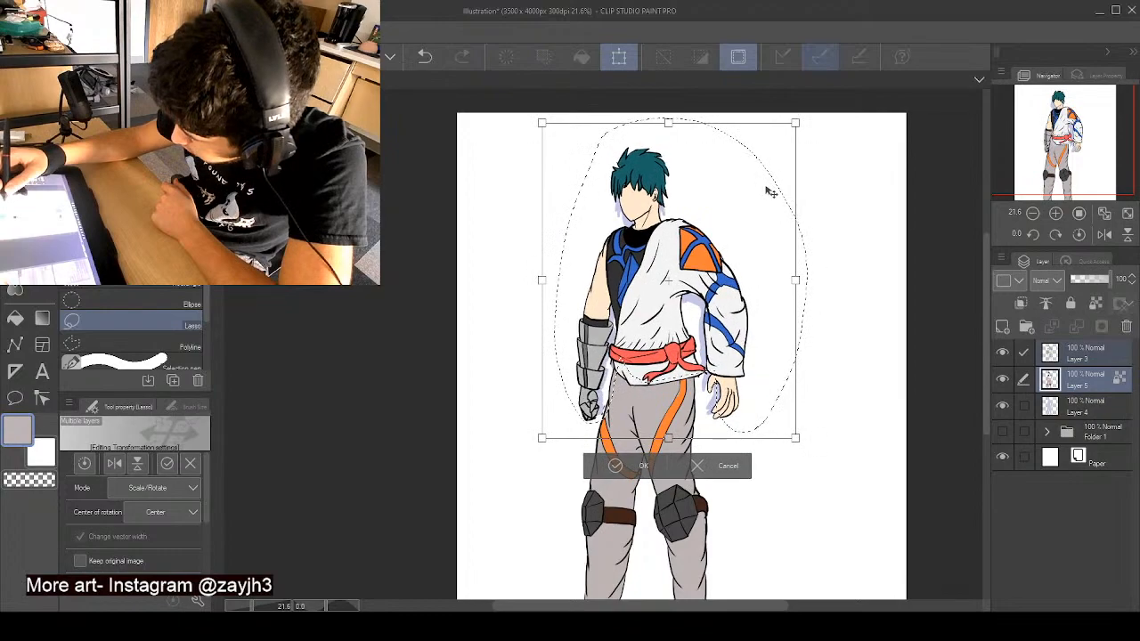
click(613, 469)
click(517, 471)
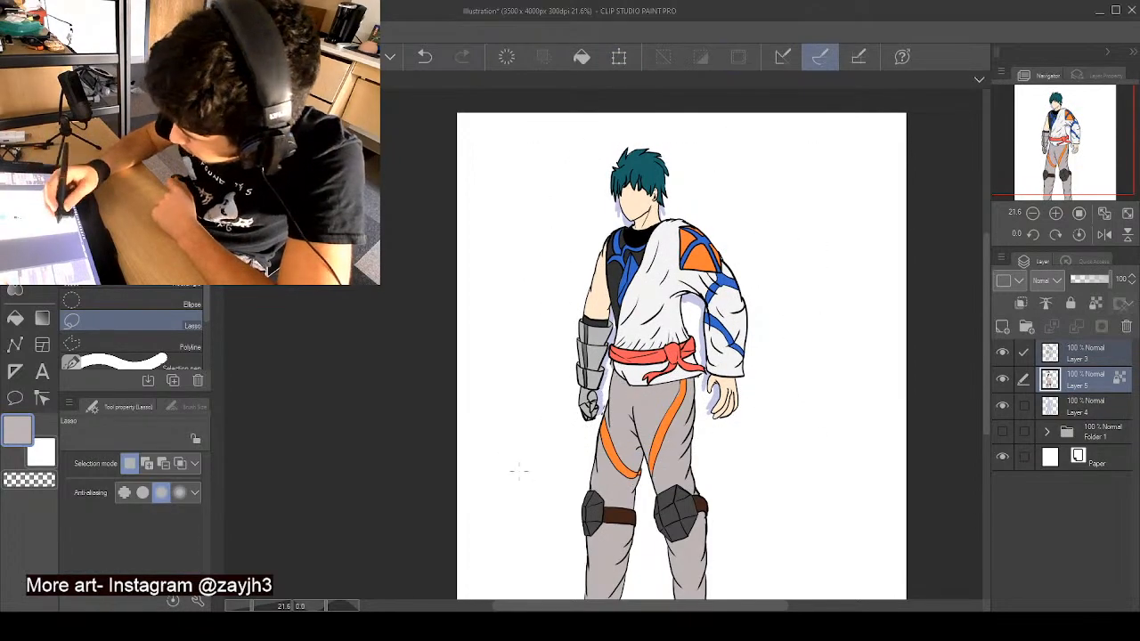
- Hide Layer 4 beneath the flat colours and check the resized figure from head to knees
click(1002, 407)
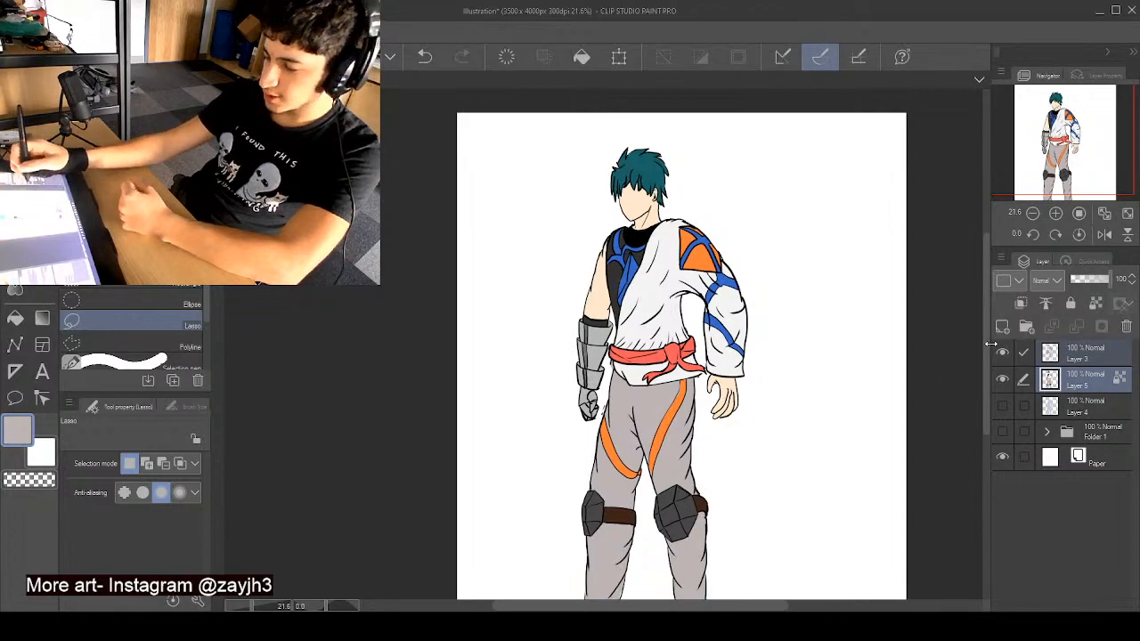
scroll(683, 448, down, 1)
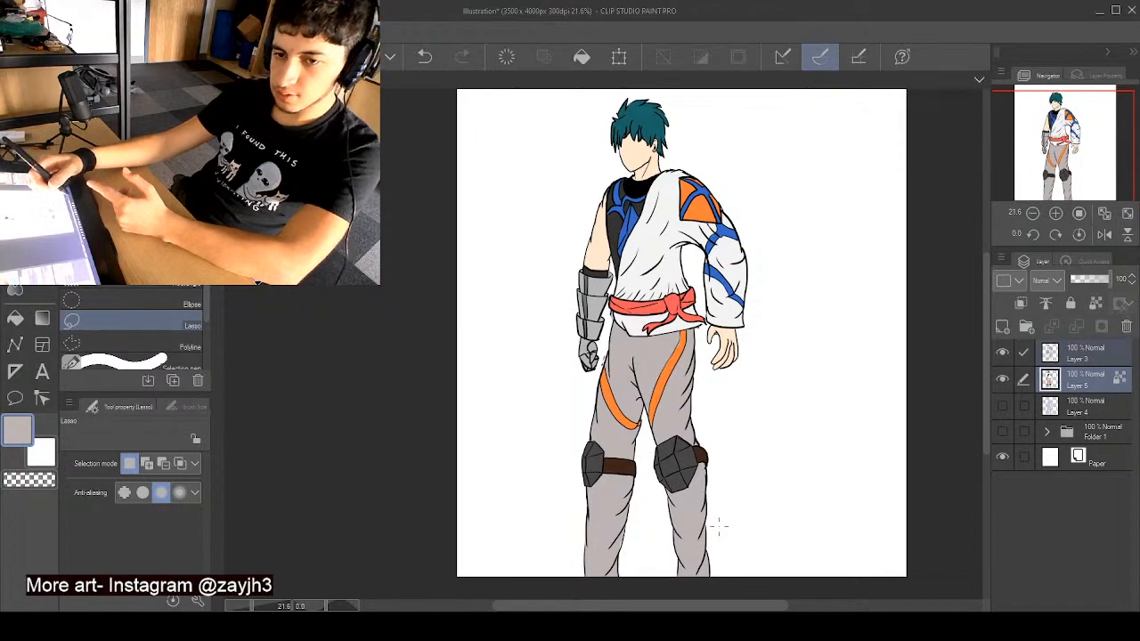
scroll(987, 335, up, 1)
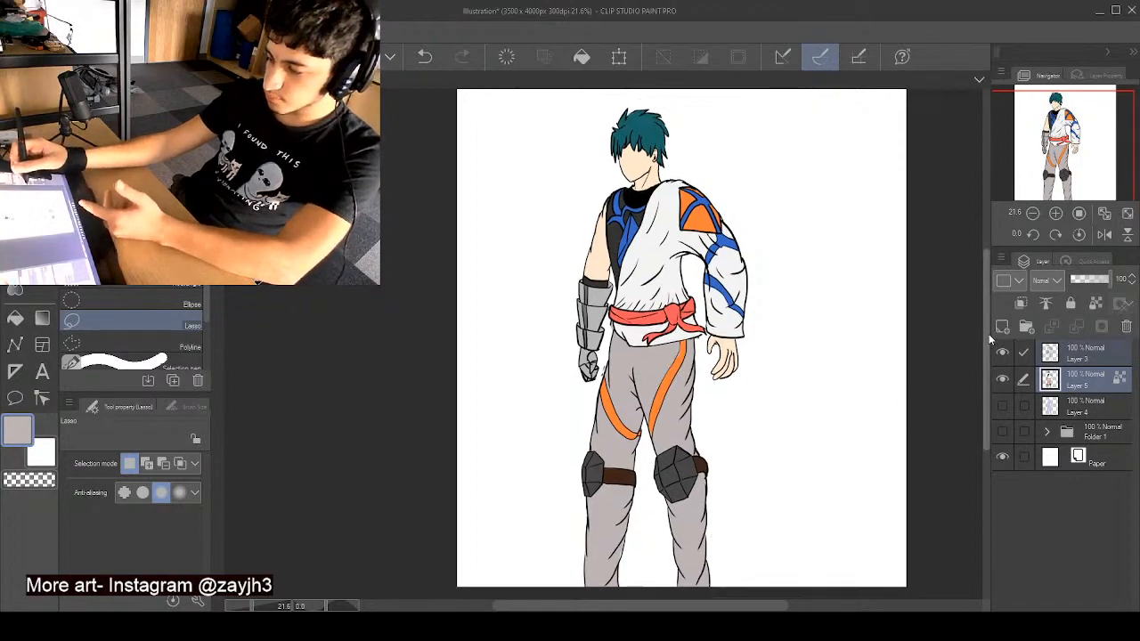
scroll(989, 334, up, 2)
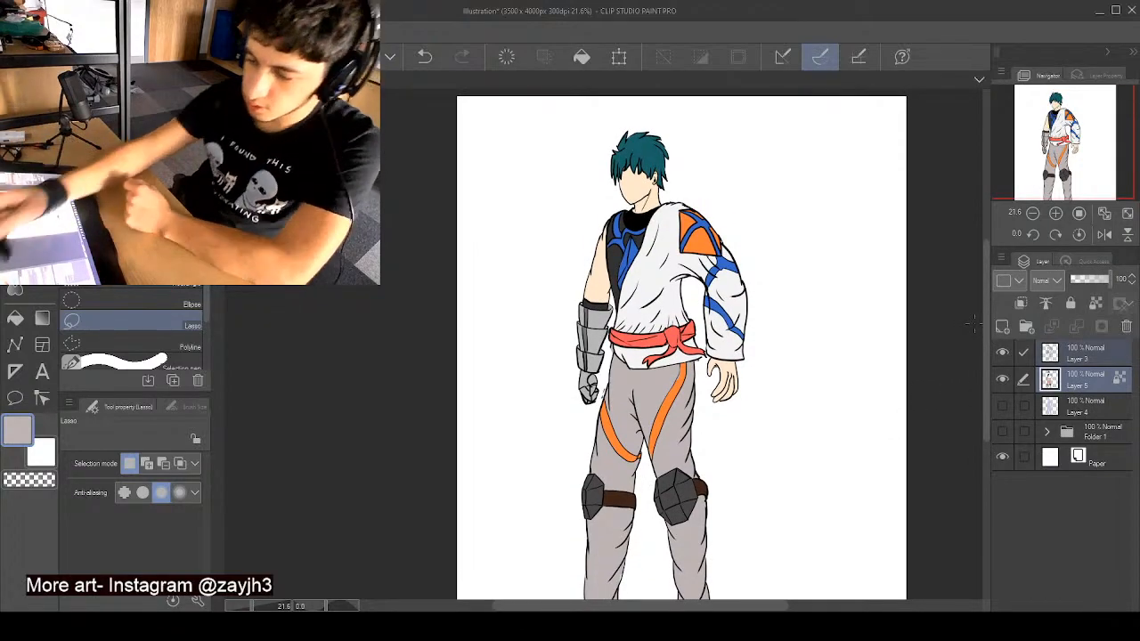